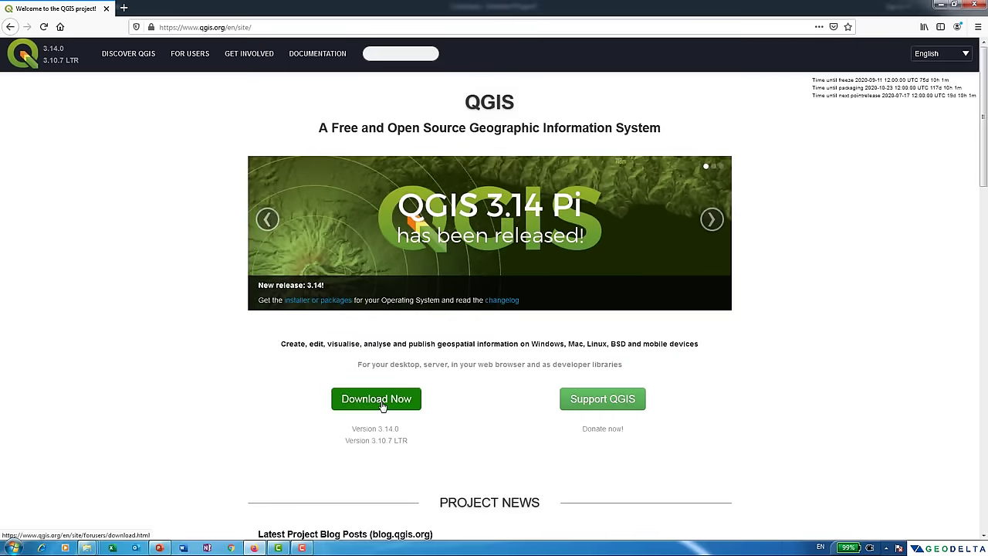
# Open the QGIS download page and scroll through its platform sections.
pyautogui.click(377, 399)
pyautogui.scroll(-8, 215, 348)
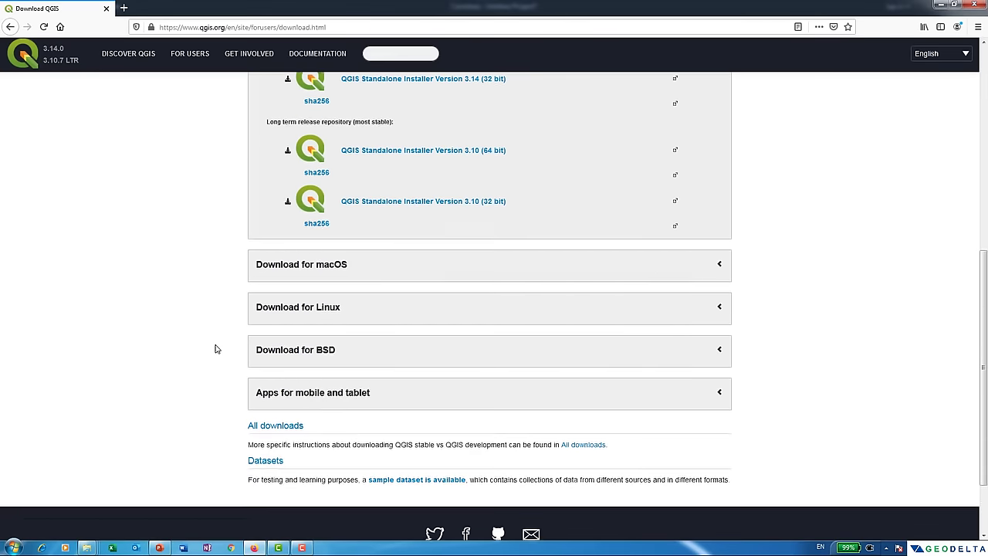
pyautogui.scroll(6, 216, 348)
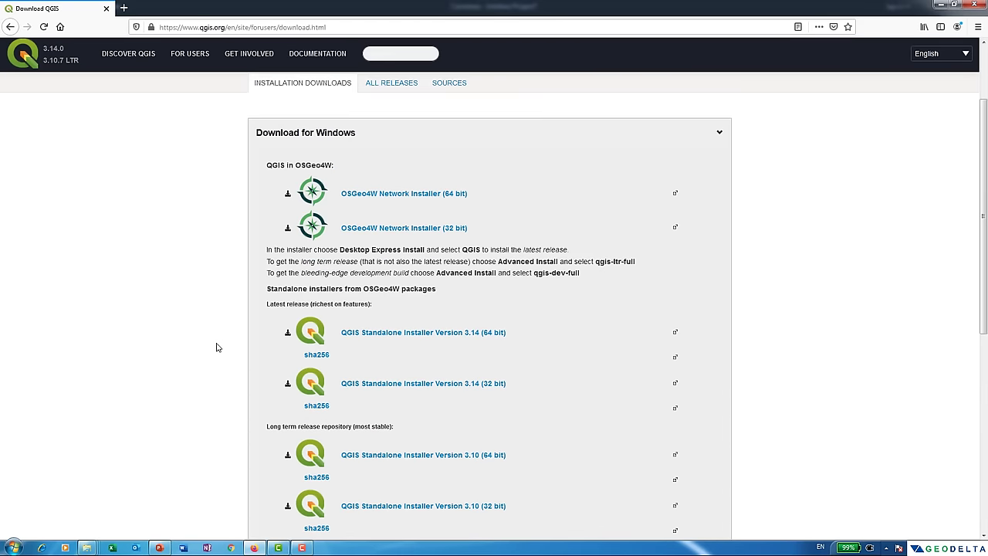
pyautogui.scroll(-1, 216, 347)
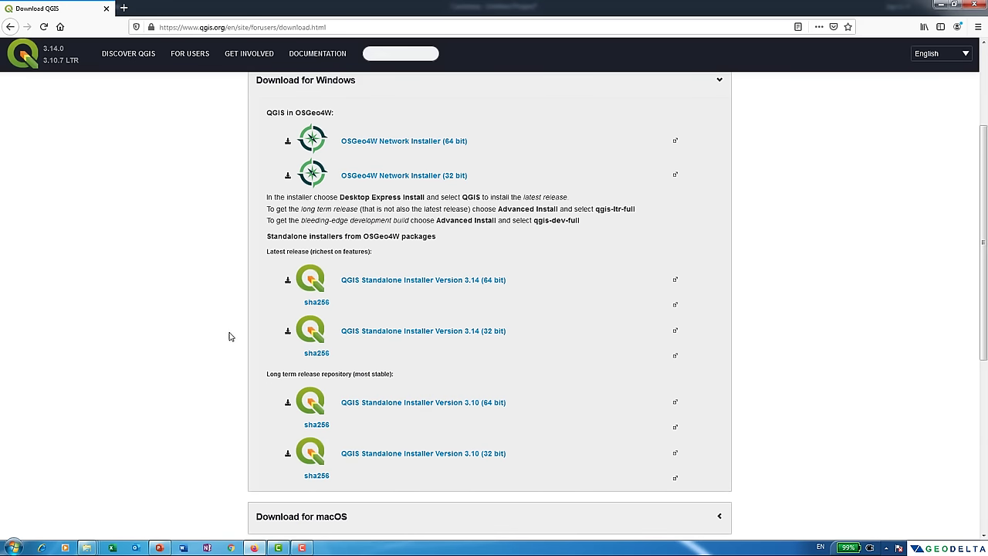
pyautogui.scroll(-3, 216, 332)
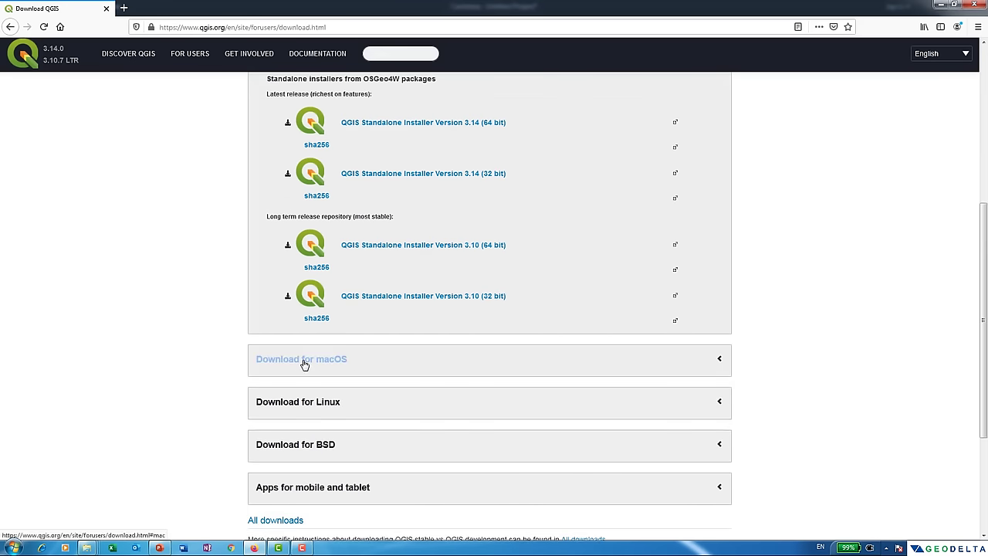
# Expand the macOS section, then the Windows section listing OSGeo4W and standalone installers.
pyautogui.click(304, 363)
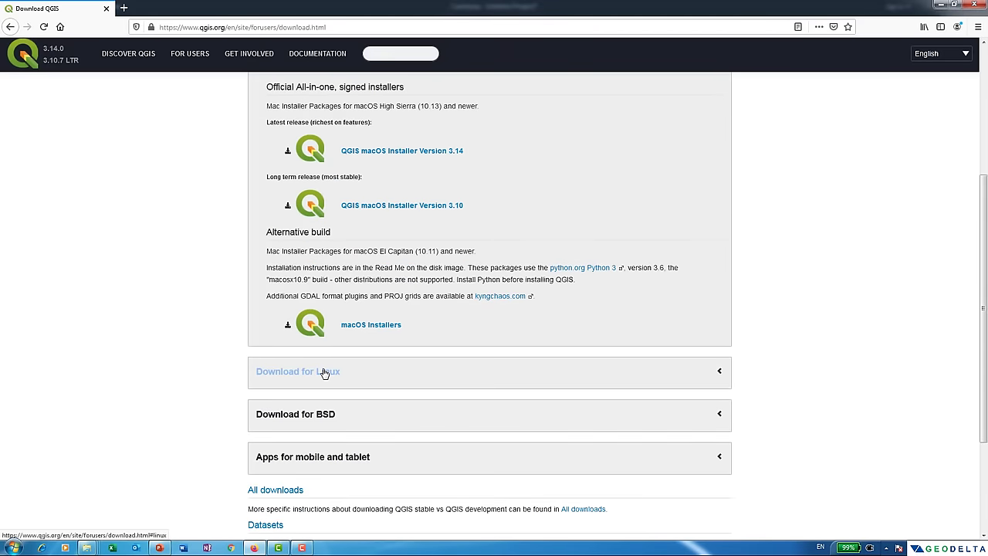
pyautogui.scroll(4, 324, 373)
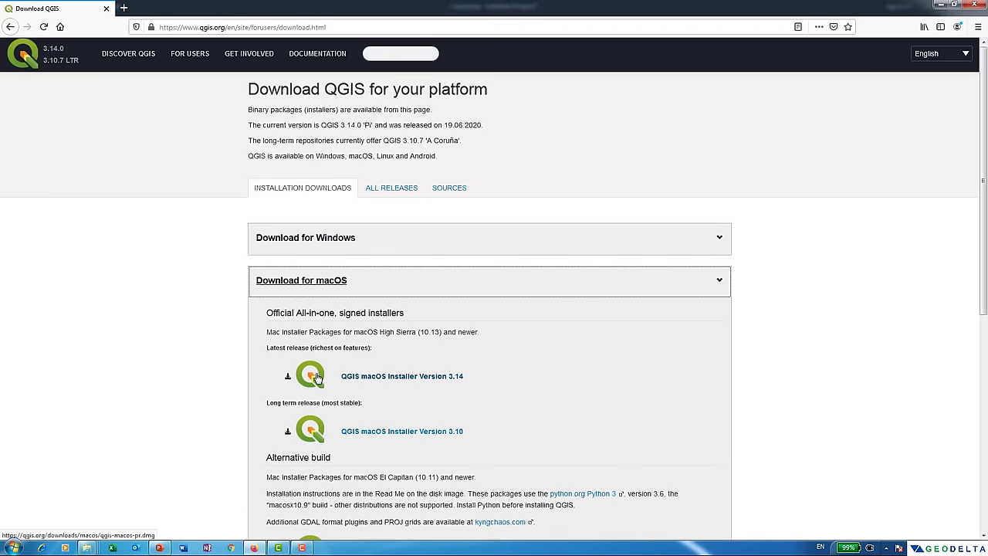
pyautogui.click(298, 241)
pyautogui.scroll(-1, 814, 396)
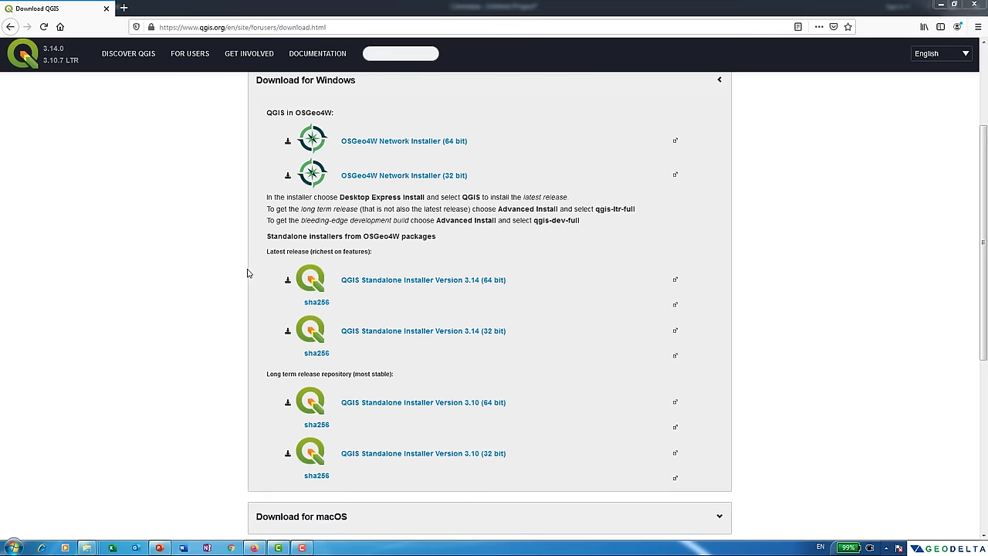
pyautogui.scroll(5, 248, 272)
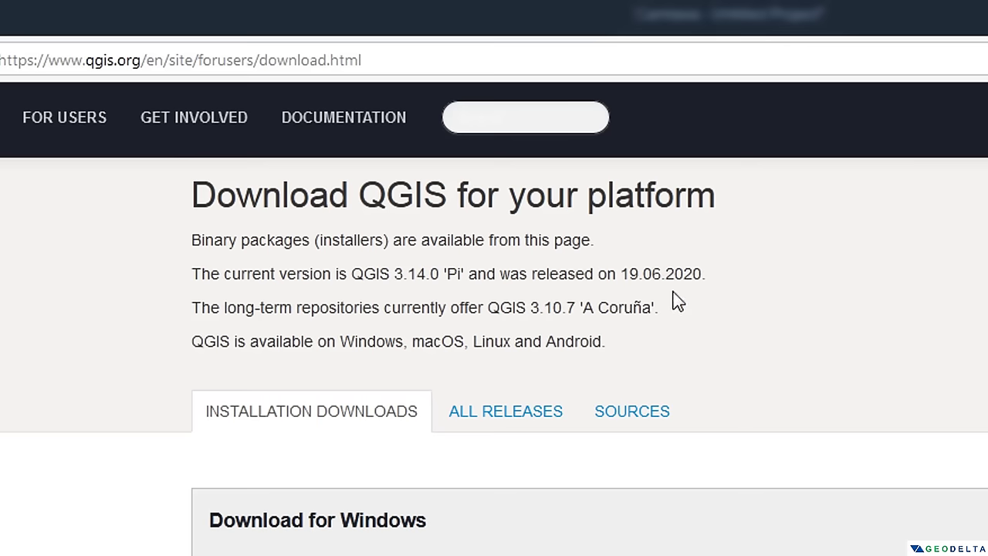
pyautogui.scroll(-5, 686, 355)
pyautogui.scroll(-3, 683, 363)
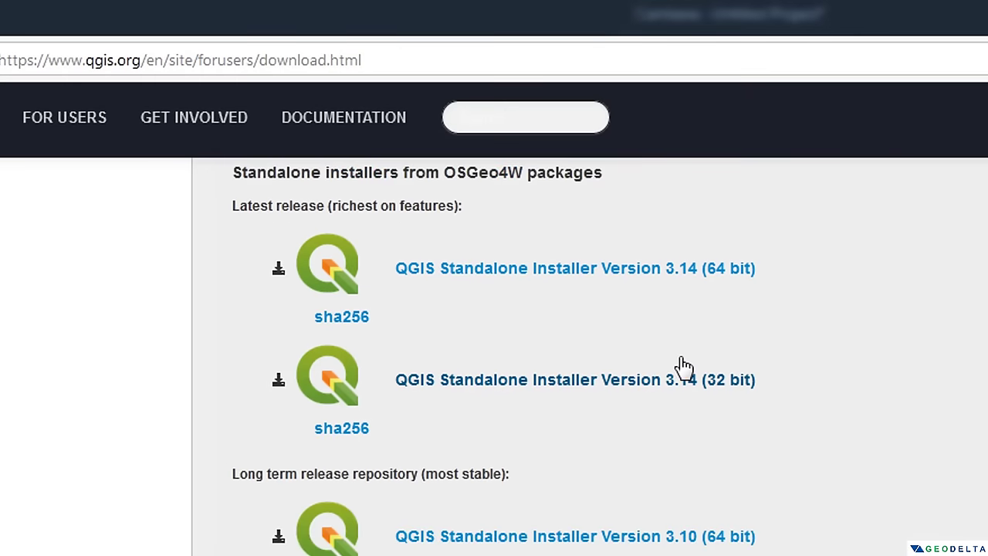
pyautogui.scroll(5, 681, 369)
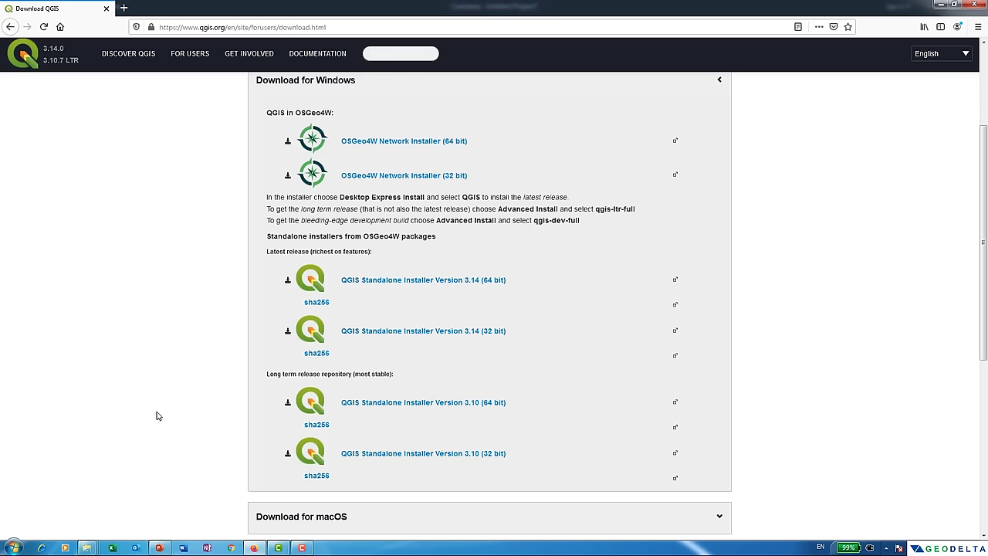
# Save the QGIS 3.14 64-bit standalone installer (QGIS-OSGeo4W-3.14.0-1-Setup-x86_64.exe) and launch it.
pyautogui.click(423, 282)
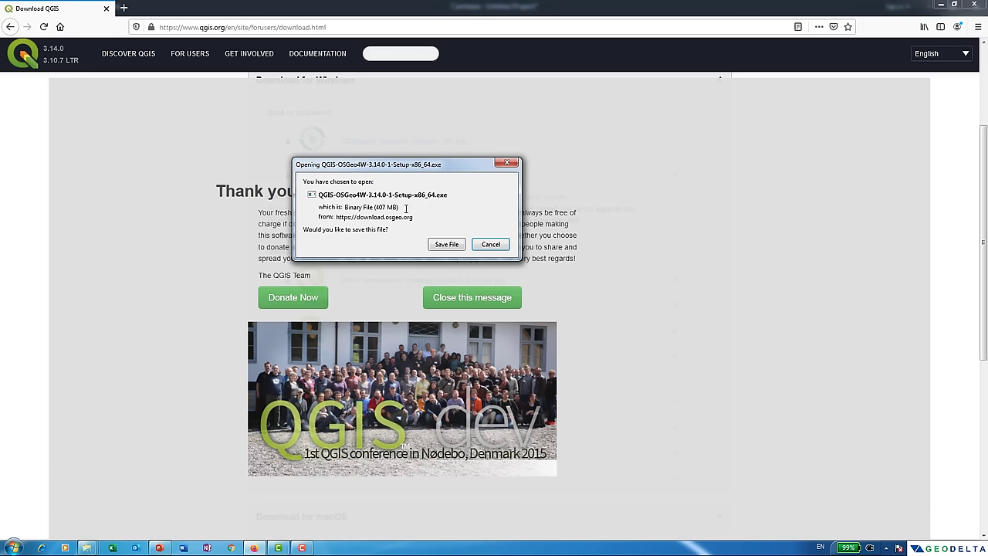
pyautogui.click(446, 244)
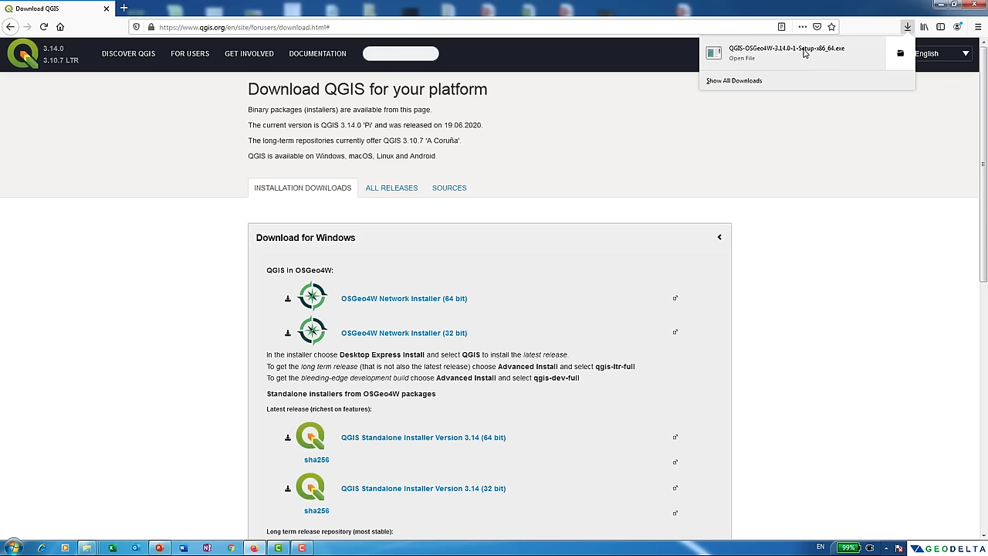
pyautogui.click(789, 102)
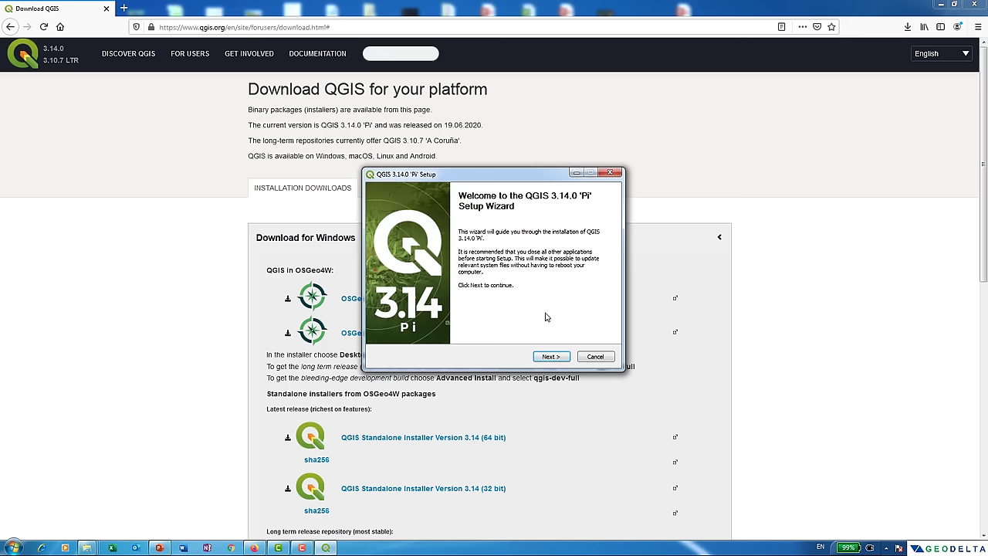
# Install QGIS 3.14.0 'Pi' to the default folder with only the core QGIS component.
pyautogui.click(551, 357)
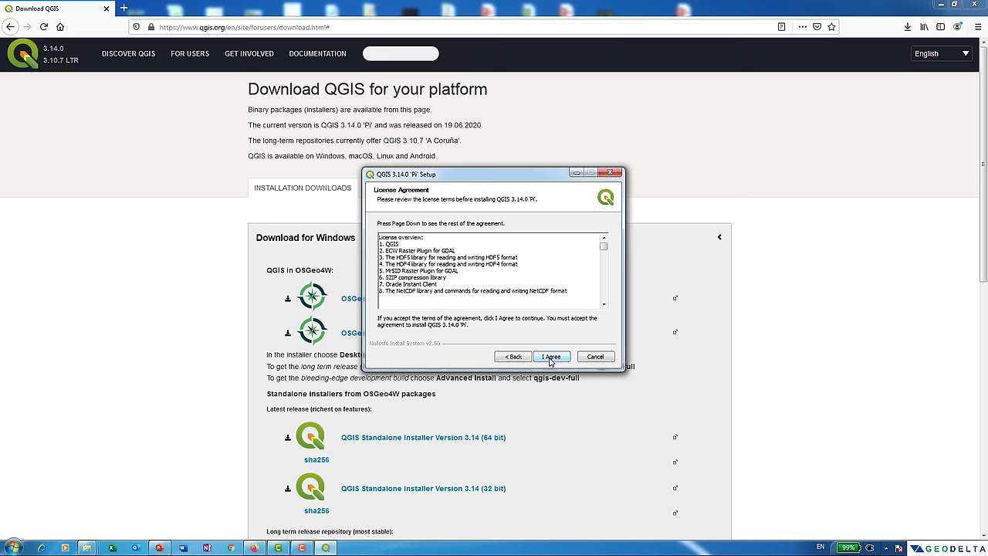
pyautogui.click(551, 358)
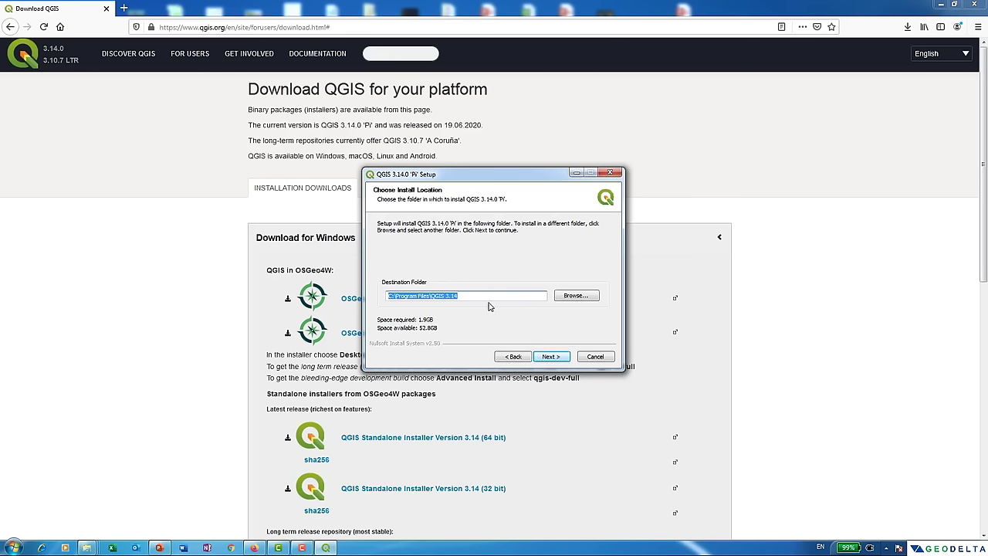
pyautogui.click(550, 357)
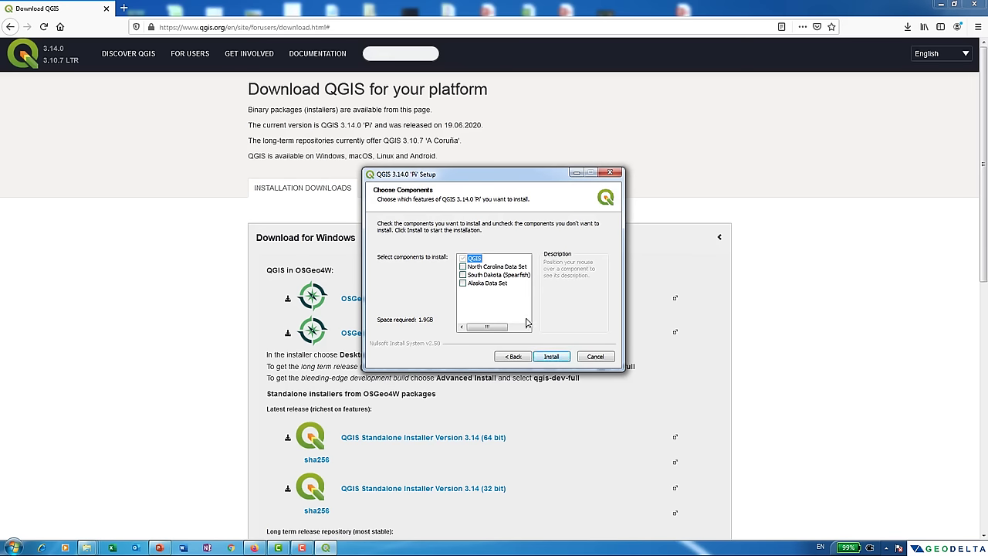
pyautogui.moveTo(483, 289)
pyautogui.click(551, 356)
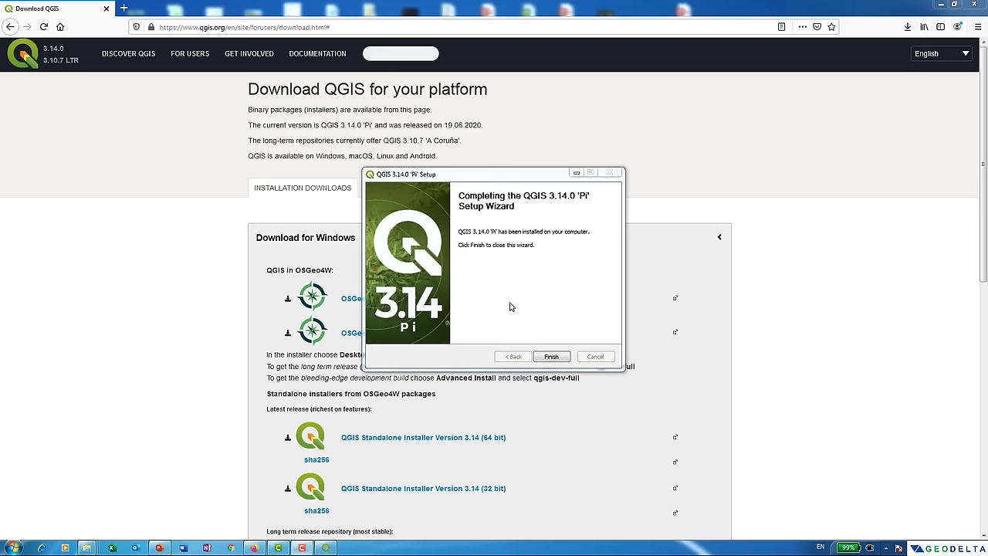
pyautogui.click(551, 358)
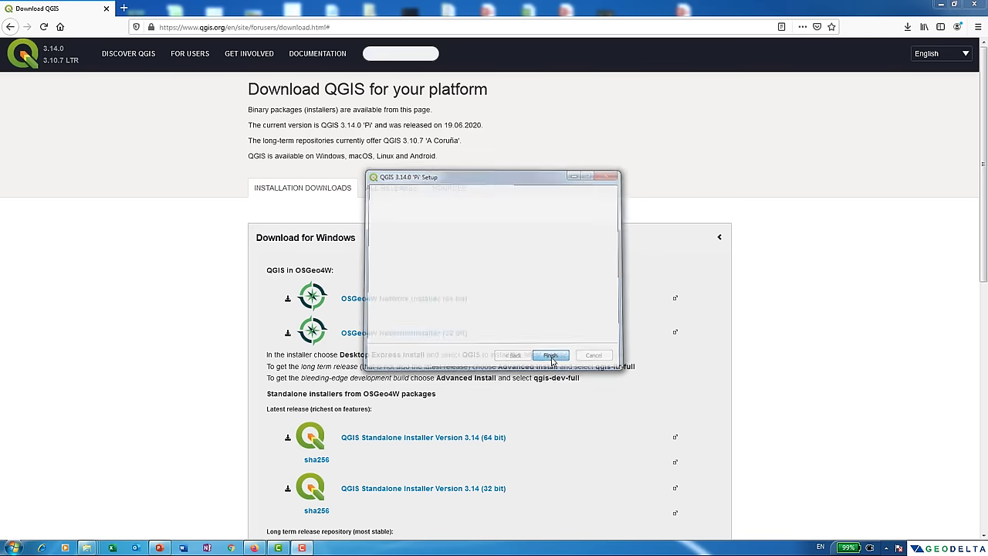
# Launch QGIS Desktop 3.14.0 from the Start menu and start a New Empty Project.
pyautogui.click(20, 542)
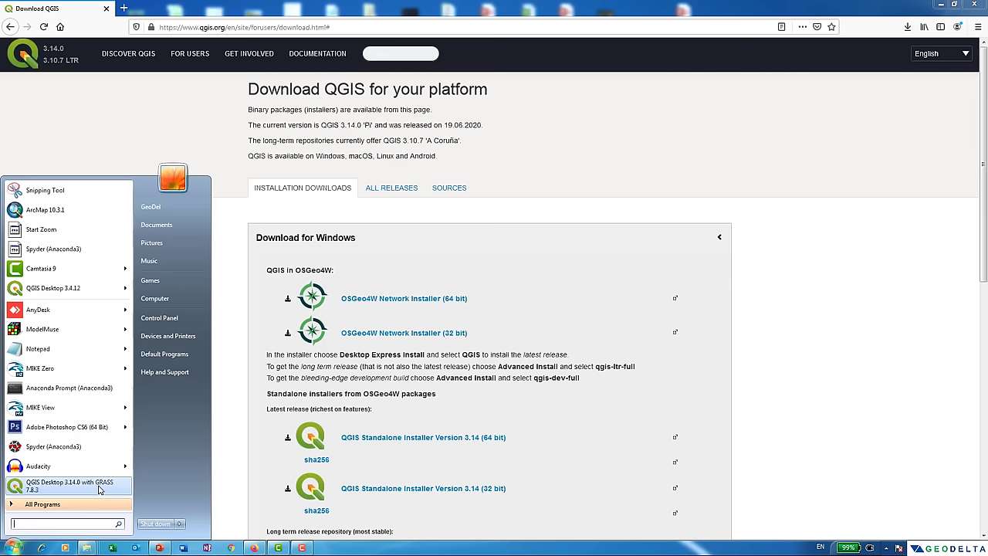
pyautogui.click(71, 485)
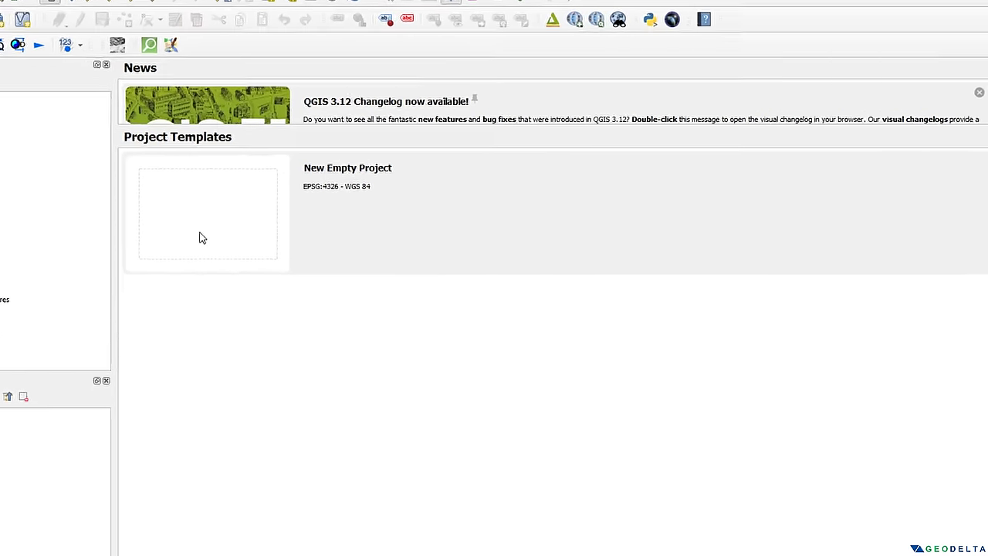
pyautogui.click(202, 220)
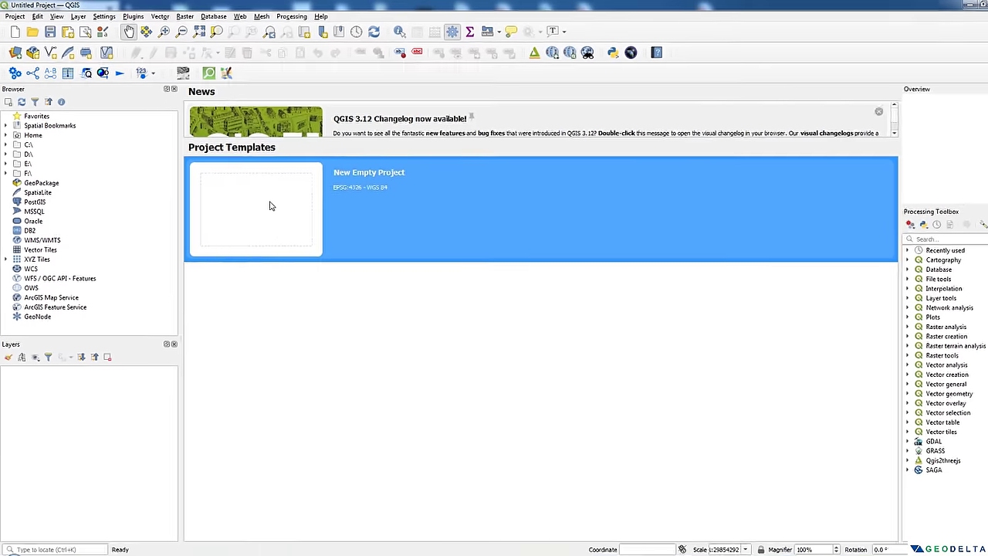
pyautogui.click(405, 309)
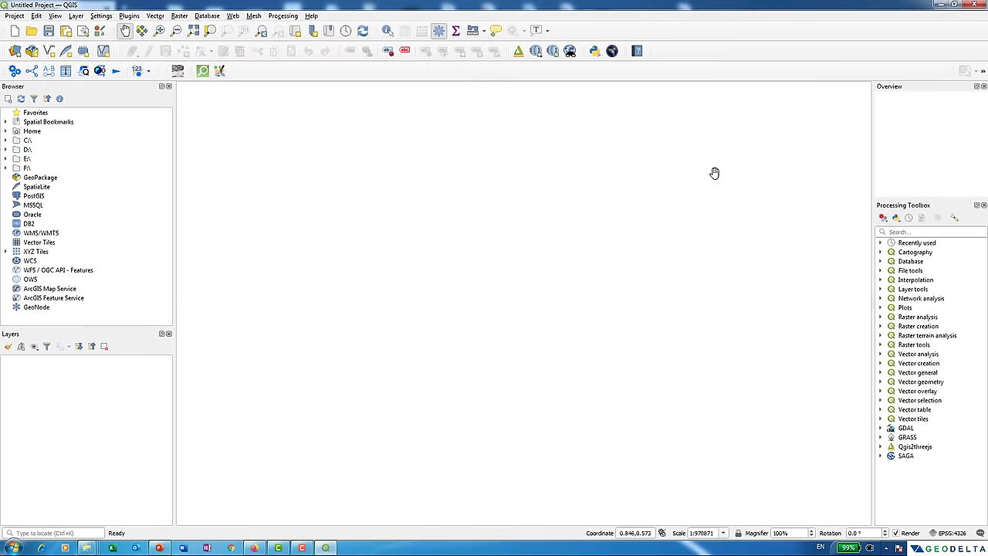
# Widen the Overview and Processing Toolbox panels and locate the Absolute Beginners Guide to QGIS folder.
pyautogui.moveTo(872, 174); pyautogui.dragTo(805, 204)
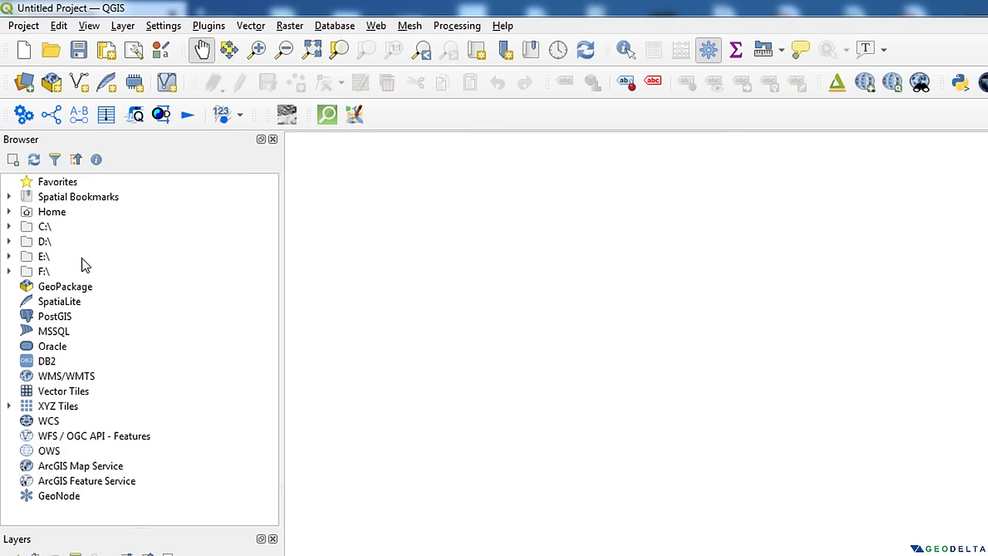
pyautogui.click(45, 228)
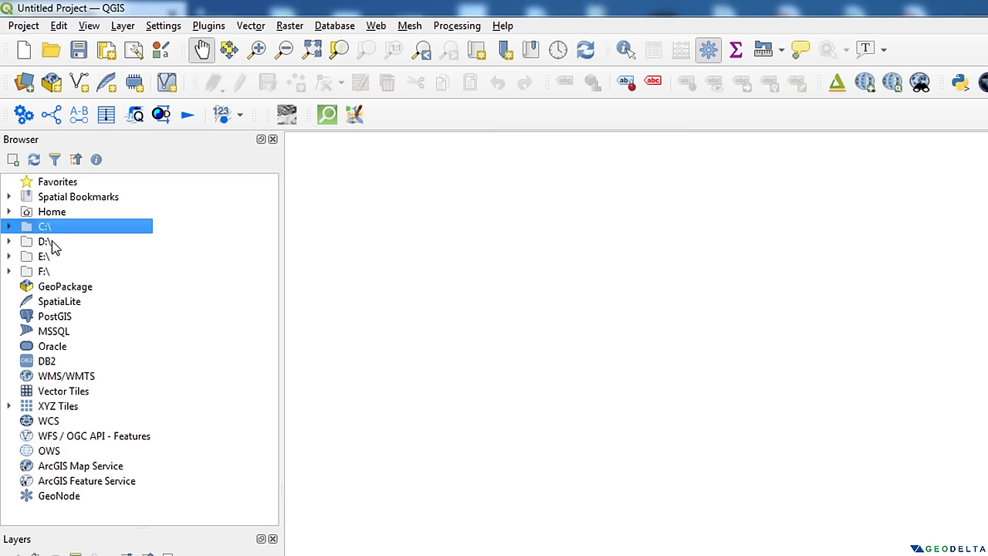
pyautogui.click(53, 243)
pyautogui.click(52, 258)
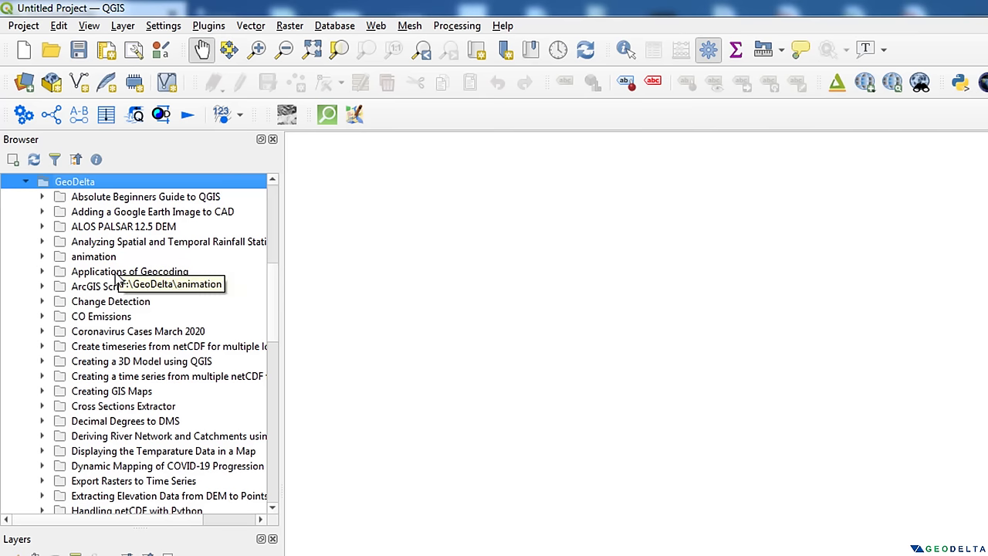
pyautogui.click(136, 199)
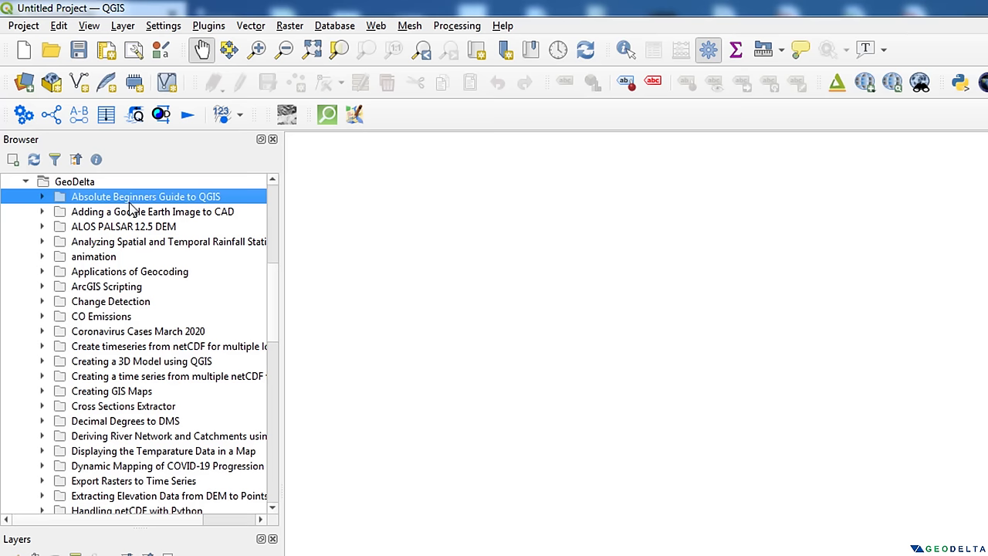
# Expand Data > Shapefiles and Raster, selecting area_of_interest, hospitals and major_roads shapefiles.
pyautogui.doubleClick(131, 200)
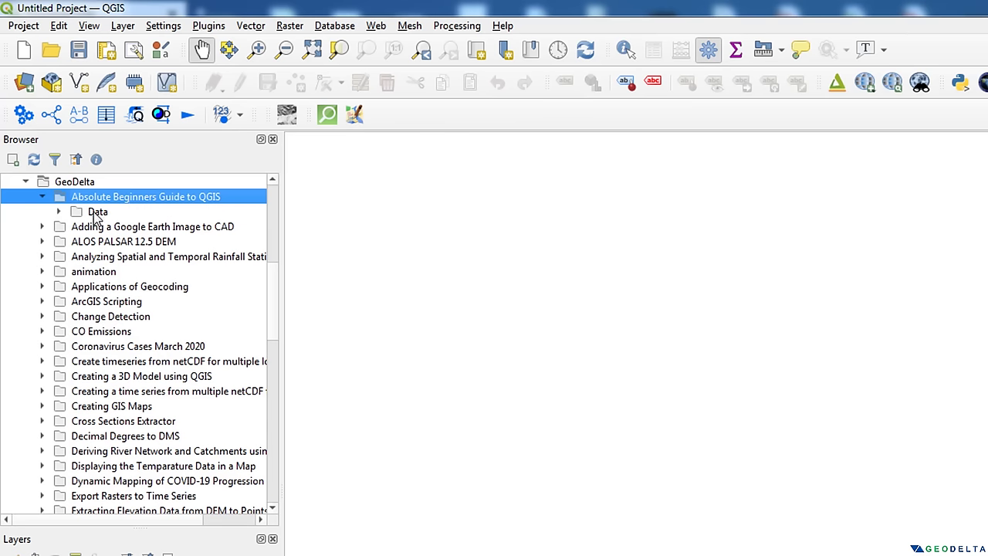
pyautogui.doubleClick(96, 213)
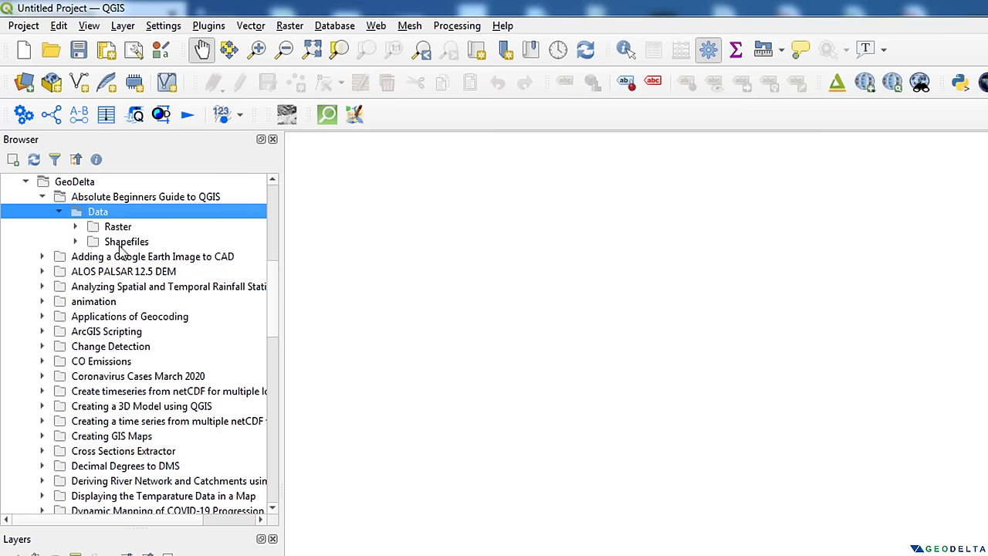
pyautogui.doubleClick(129, 245)
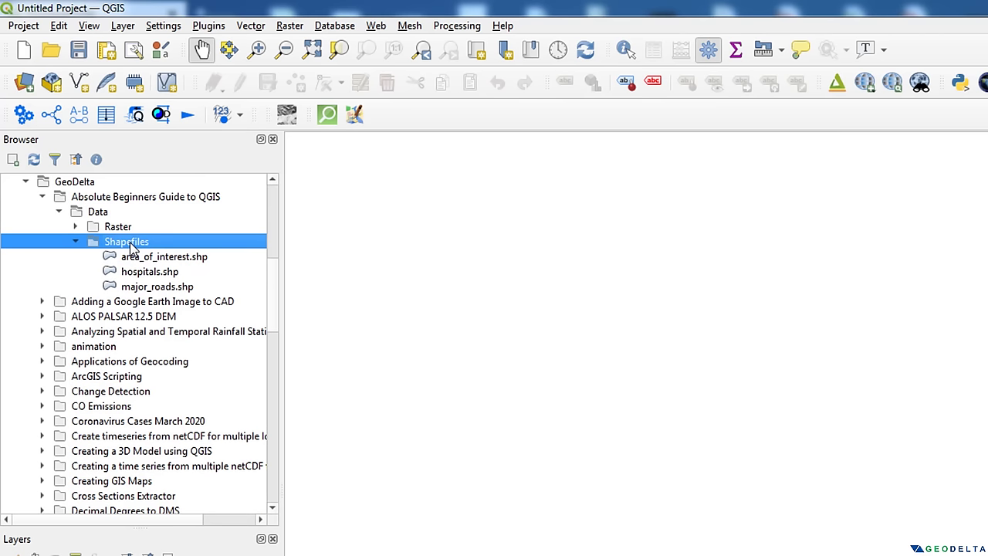
pyautogui.click(144, 262)
pyautogui.click(143, 272)
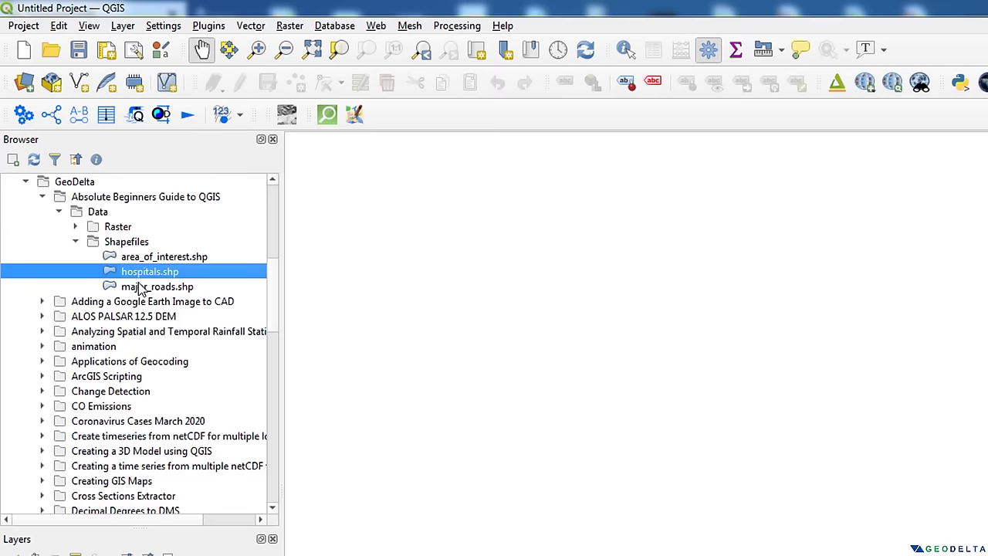
pyautogui.click(140, 287)
pyautogui.click(142, 272)
pyautogui.click(139, 257)
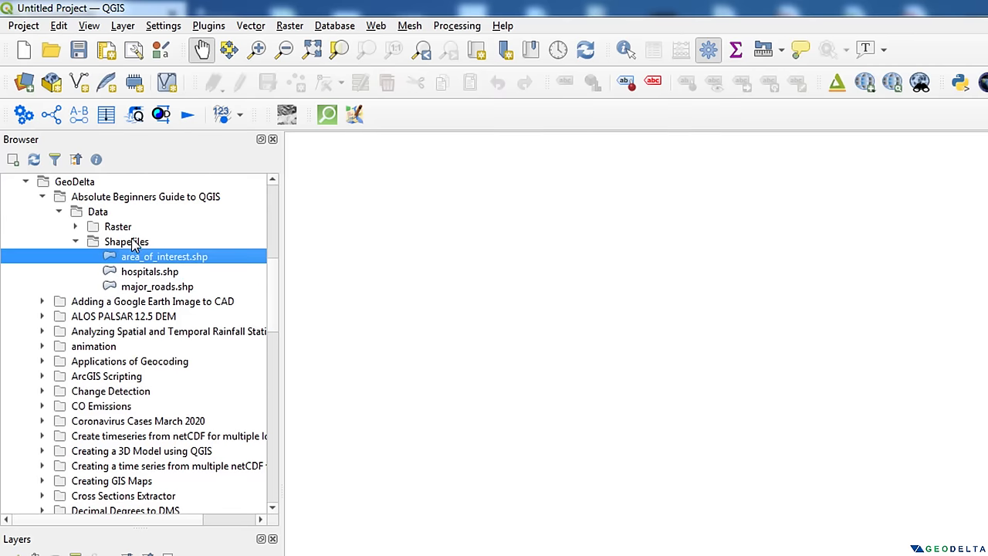
pyautogui.click(77, 227)
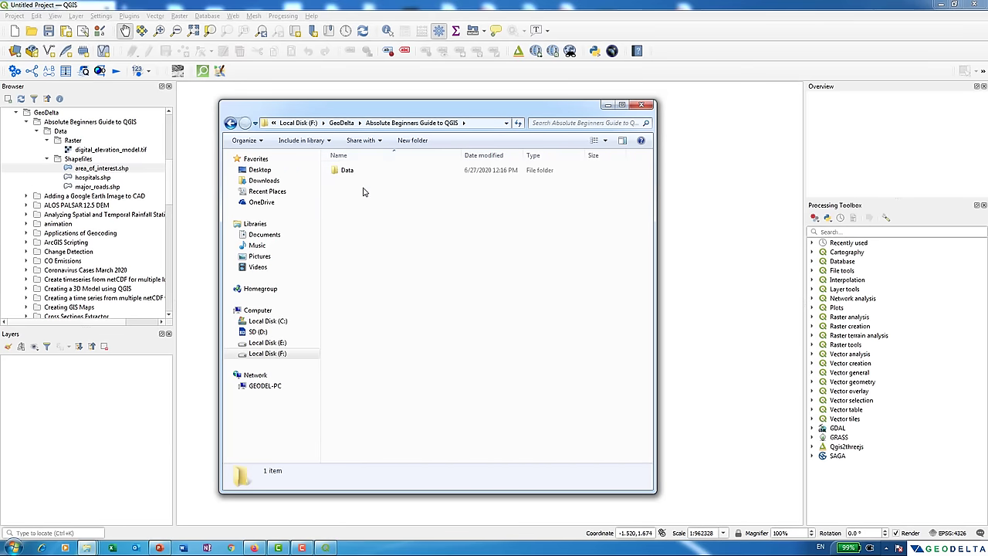
# In Explorer, open Data > Shapefiles, select then deselect its 18 files, and close the window.
pyautogui.doubleClick(393, 174)
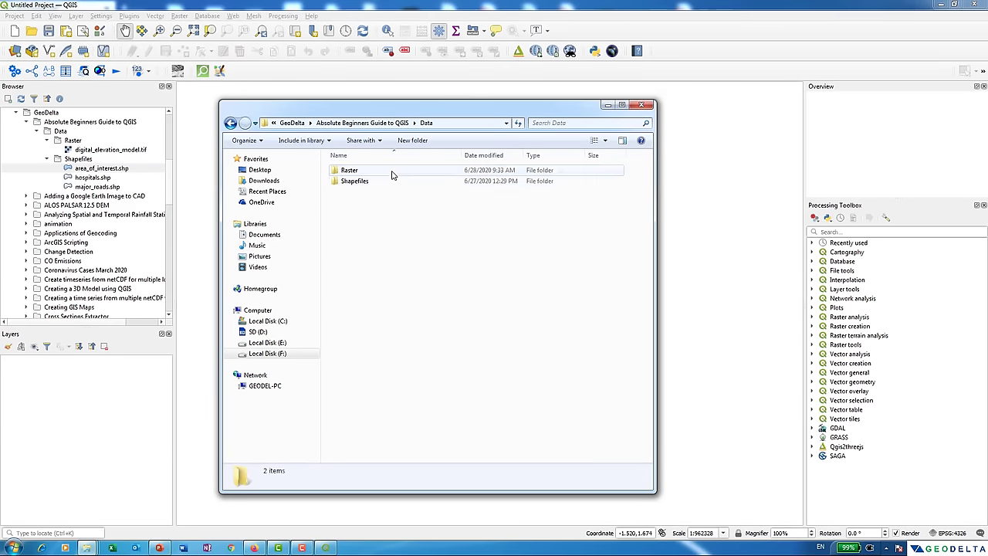
pyautogui.doubleClick(356, 181)
pyautogui.moveTo(381, 396); pyautogui.dragTo(430, 168)
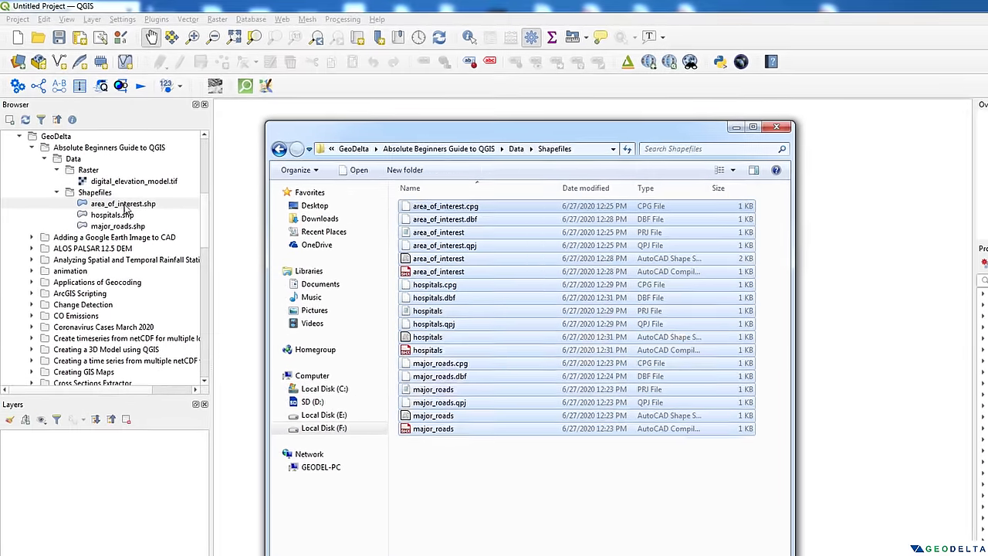
pyautogui.click(393, 402)
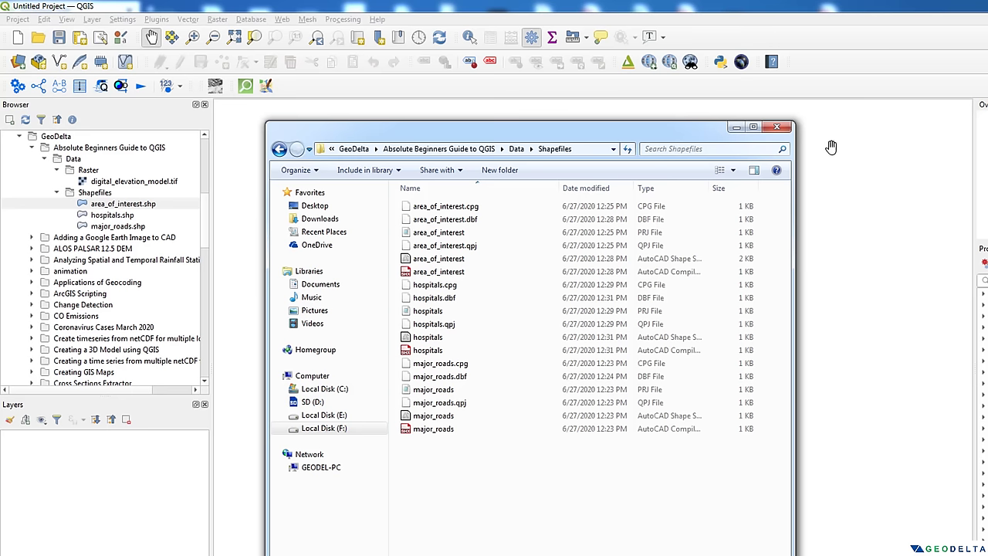
pyautogui.click(776, 126)
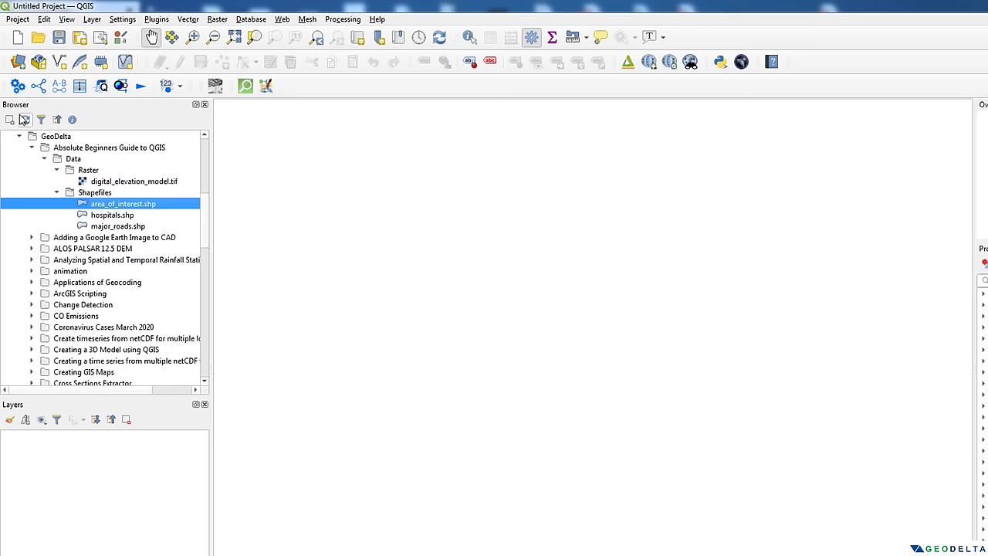
pyautogui.click(66, 19)
pyautogui.moveTo(115, 454)
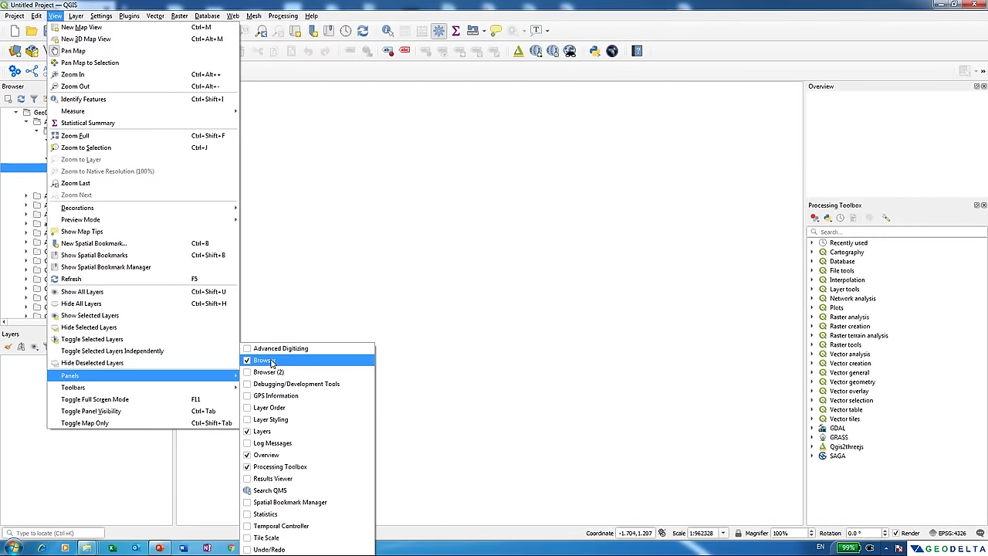
pyautogui.click(260, 364)
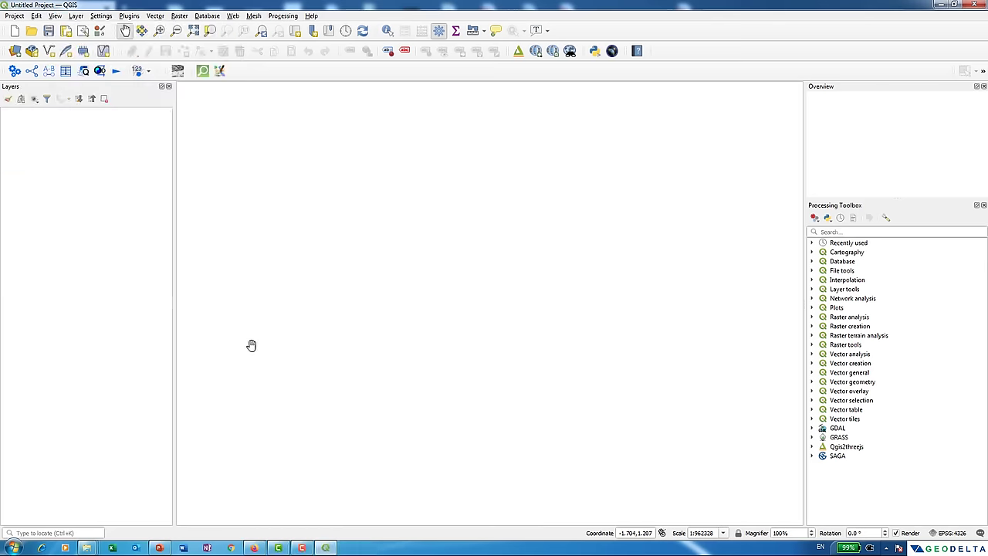
pyautogui.click(56, 16)
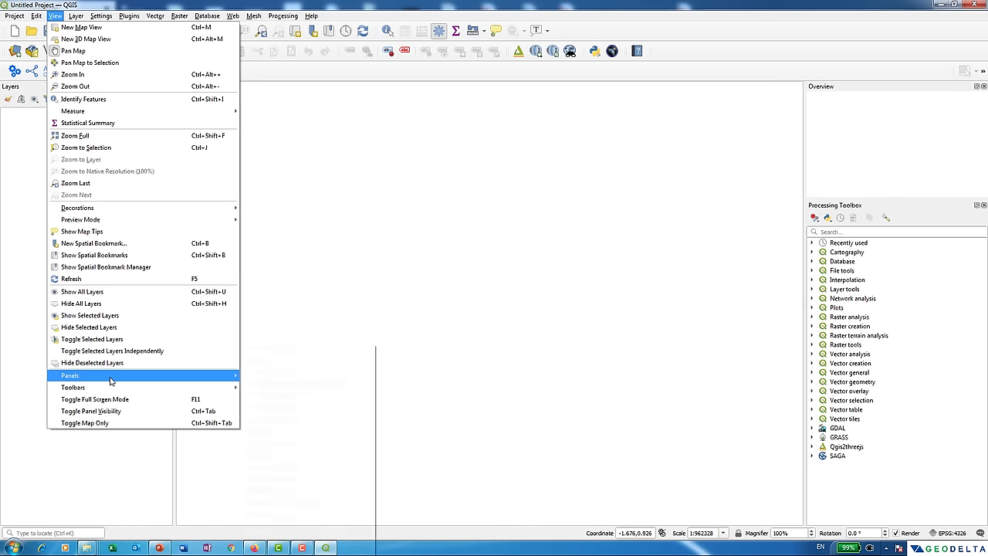
pyautogui.moveTo(110, 376)
pyautogui.click(297, 362)
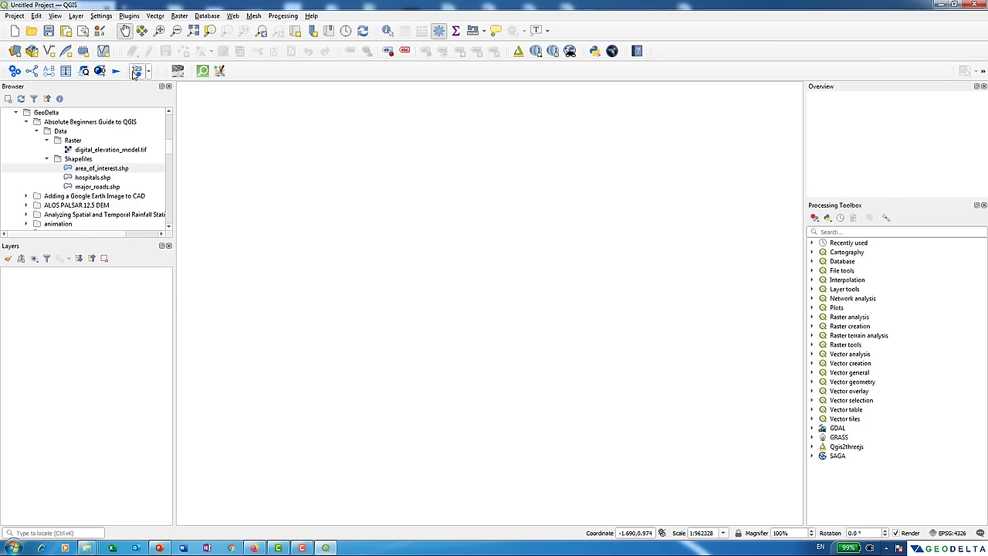
pyautogui.click(71, 16)
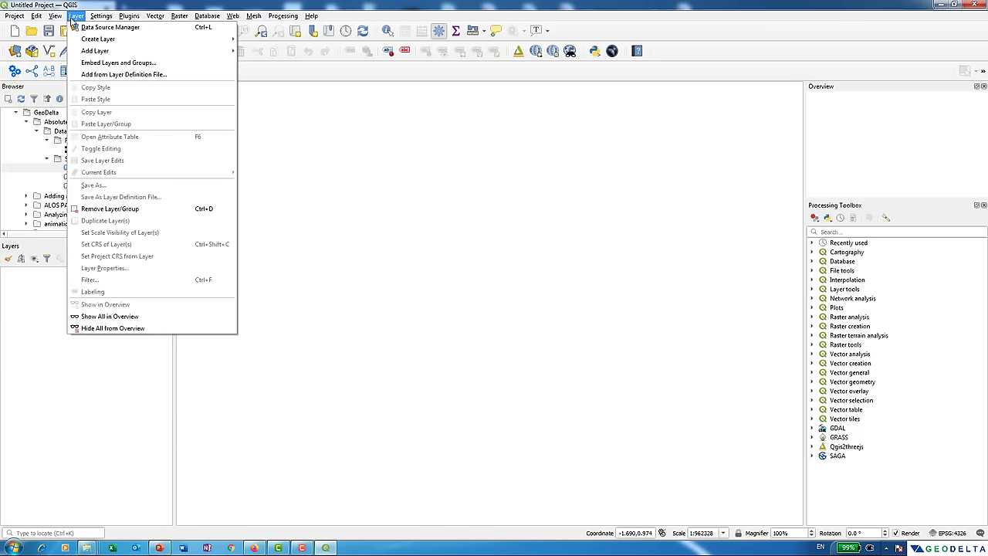
pyautogui.moveTo(55, 17)
pyautogui.moveTo(83, 376)
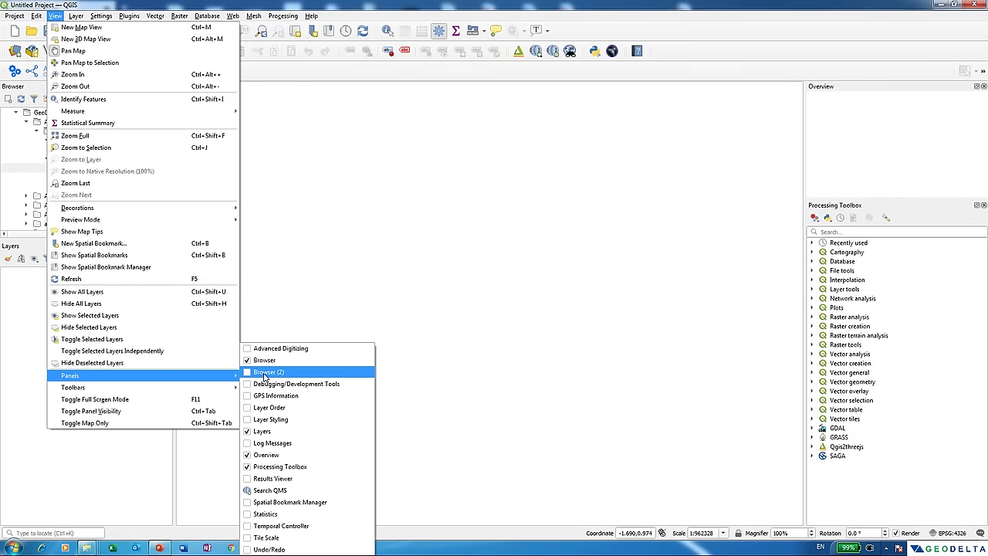
pyautogui.click(265, 374)
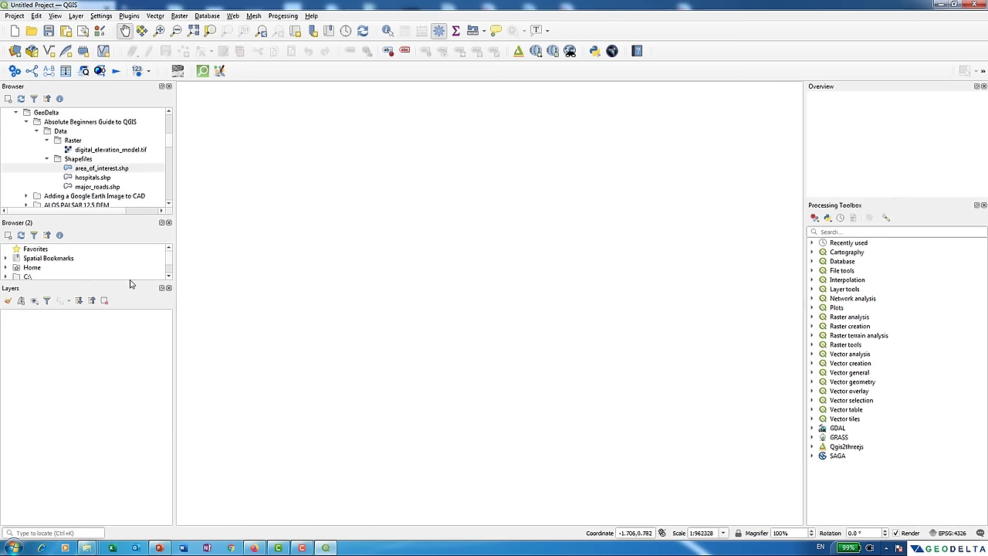
pyautogui.moveTo(128, 283); pyautogui.dragTo(127, 366)
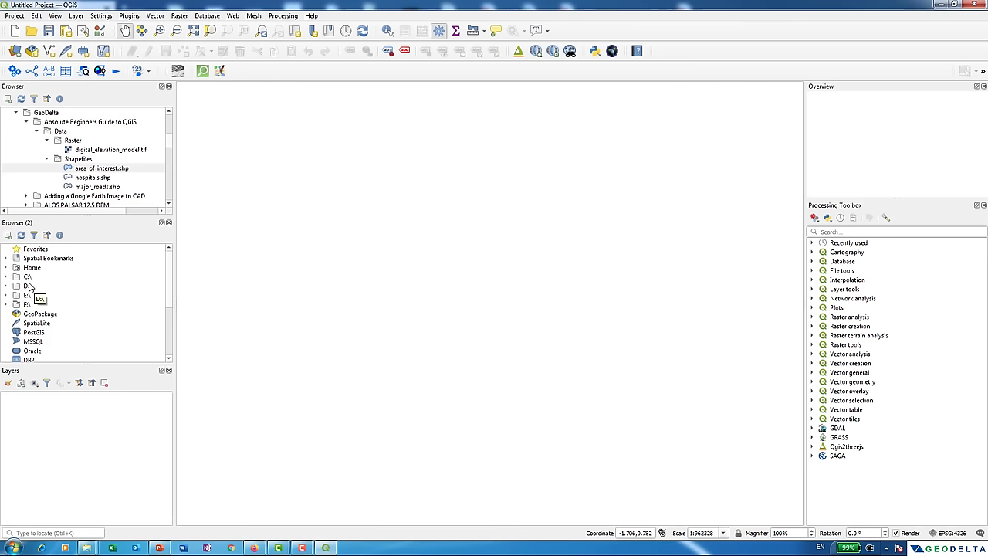
pyautogui.click(169, 223)
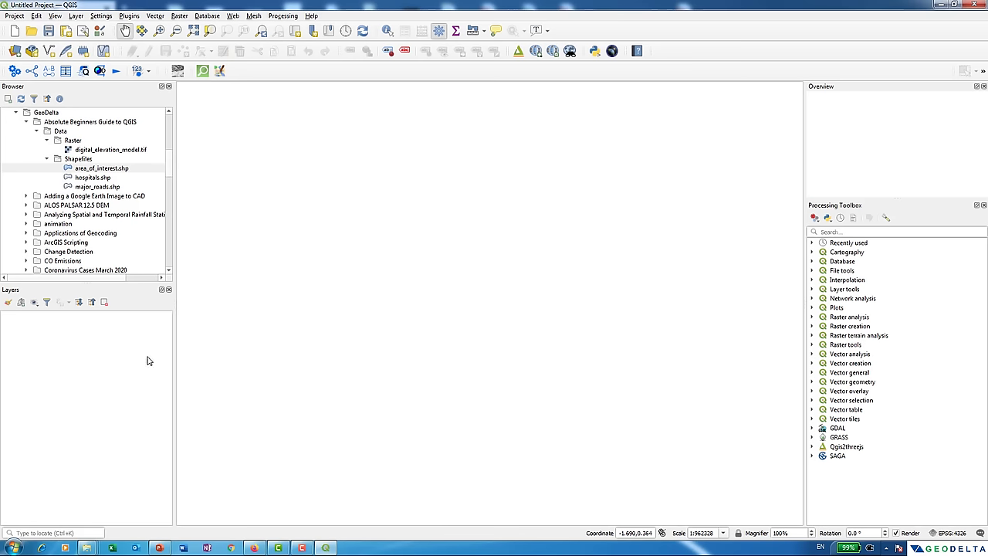
pyautogui.click(55, 16)
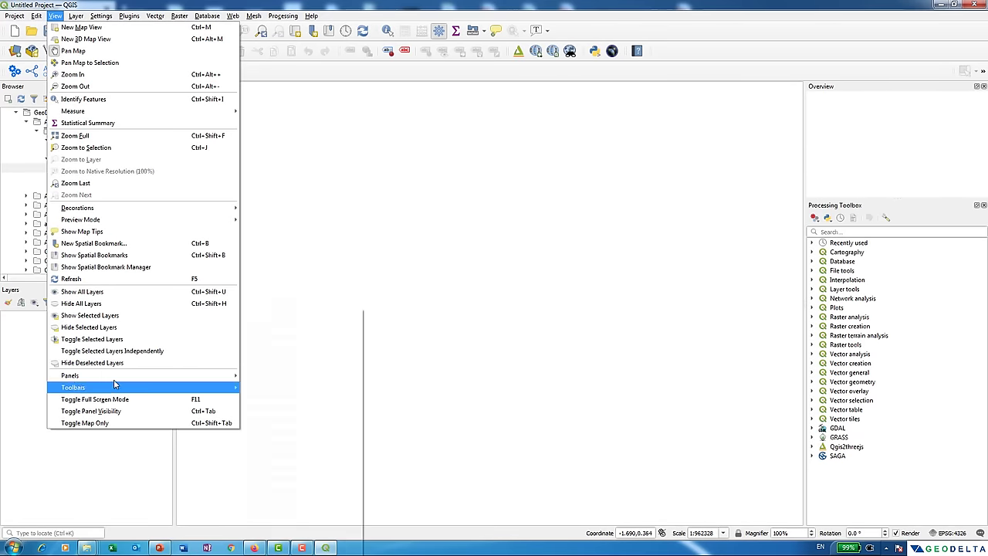
# Show the GPS Information and Advanced Digitizing panels from View > Panels.
pyautogui.moveTo(113, 376)
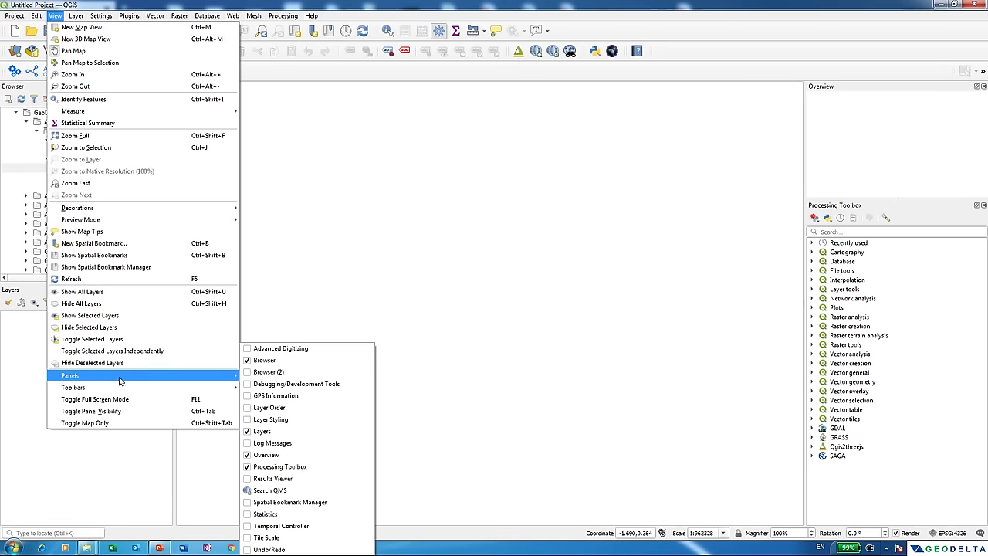
pyautogui.click(292, 399)
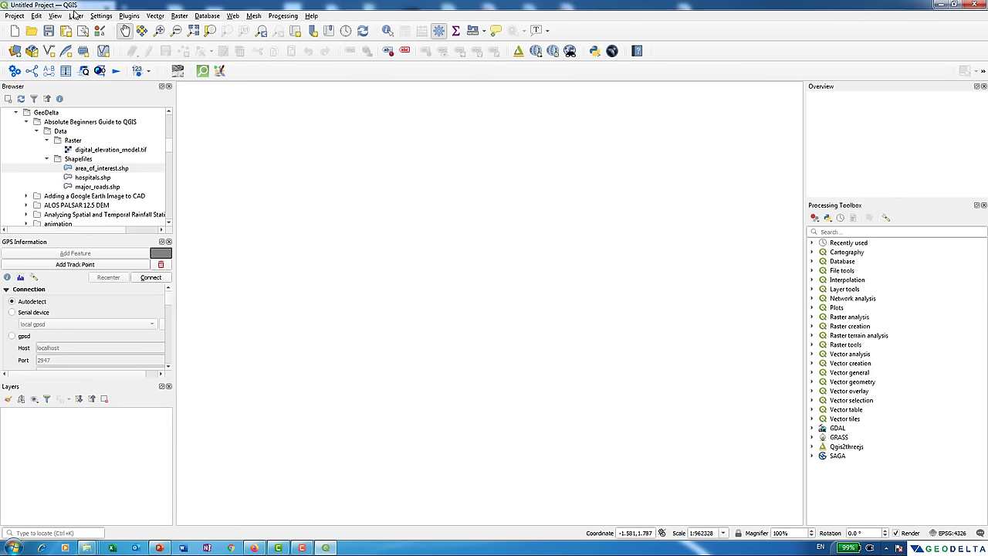
pyautogui.click(56, 16)
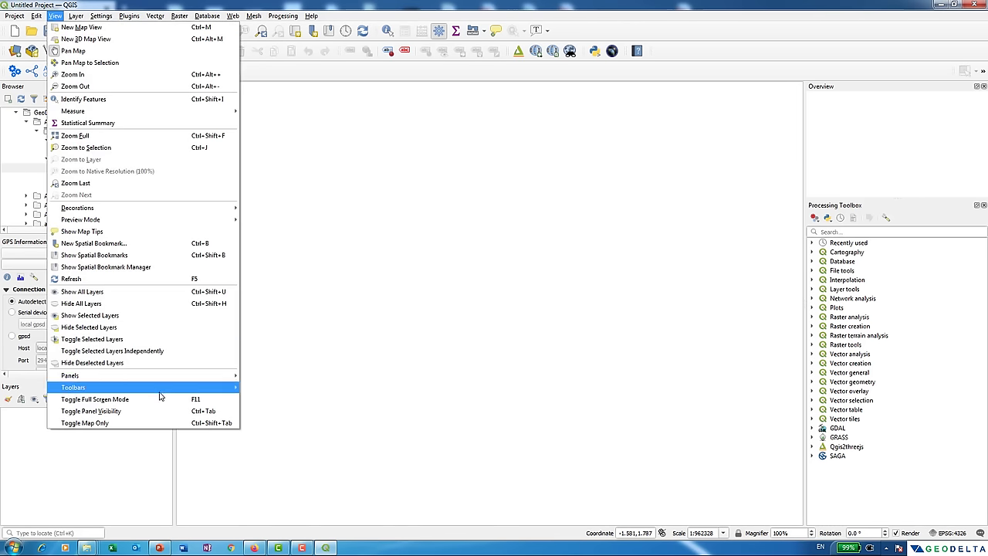
pyautogui.moveTo(185, 375)
pyautogui.click(281, 349)
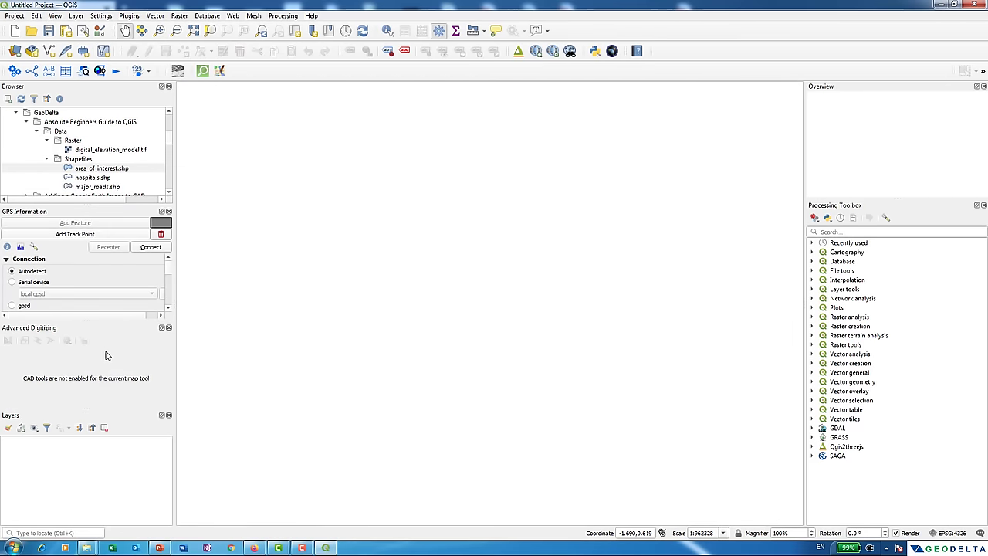
# Close the Layers, Advanced Digitizing and GPS Information panels, then bring Layers back.
pyautogui.click(168, 415)
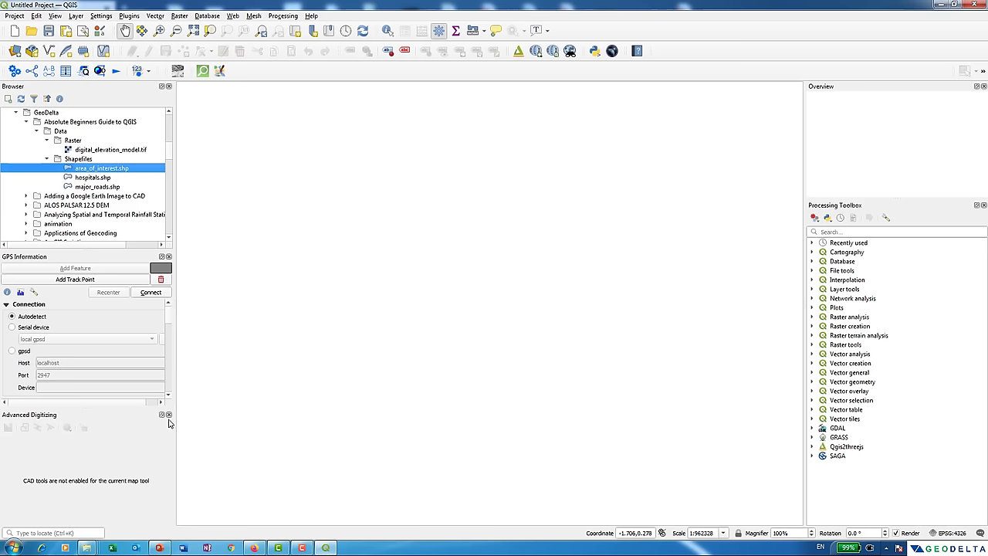
pyautogui.click(169, 413)
pyautogui.click(168, 318)
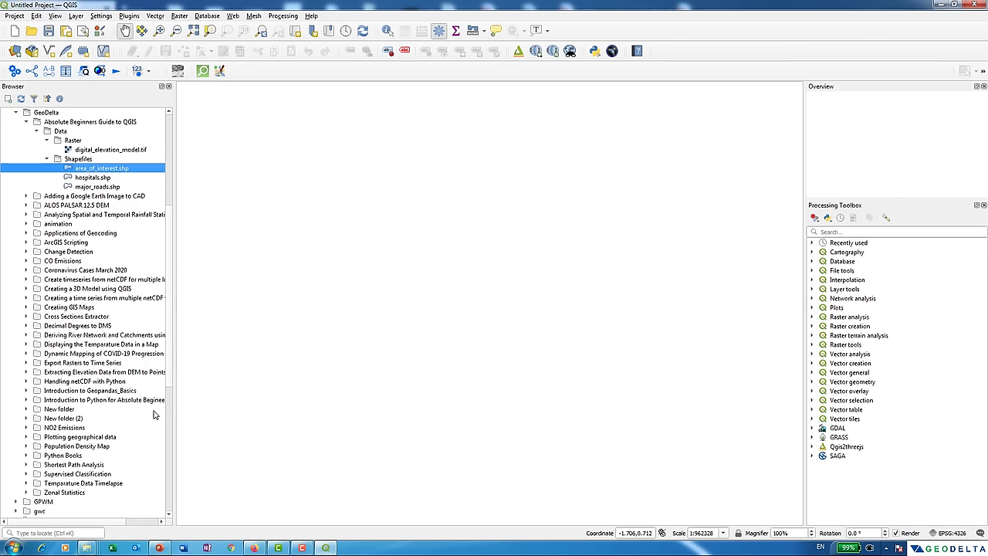
pyautogui.click(75, 16)
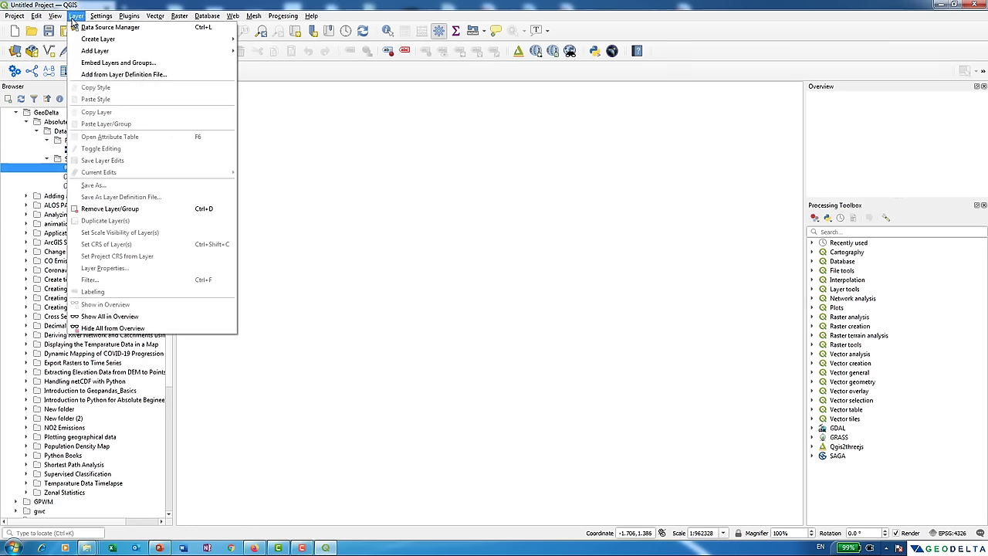
pyautogui.moveTo(56, 15)
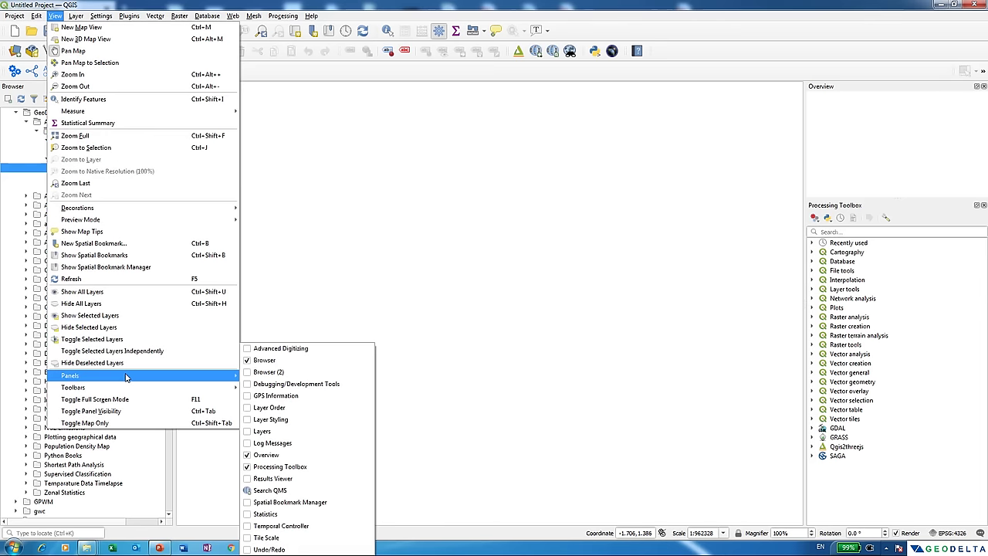
pyautogui.click(262, 431)
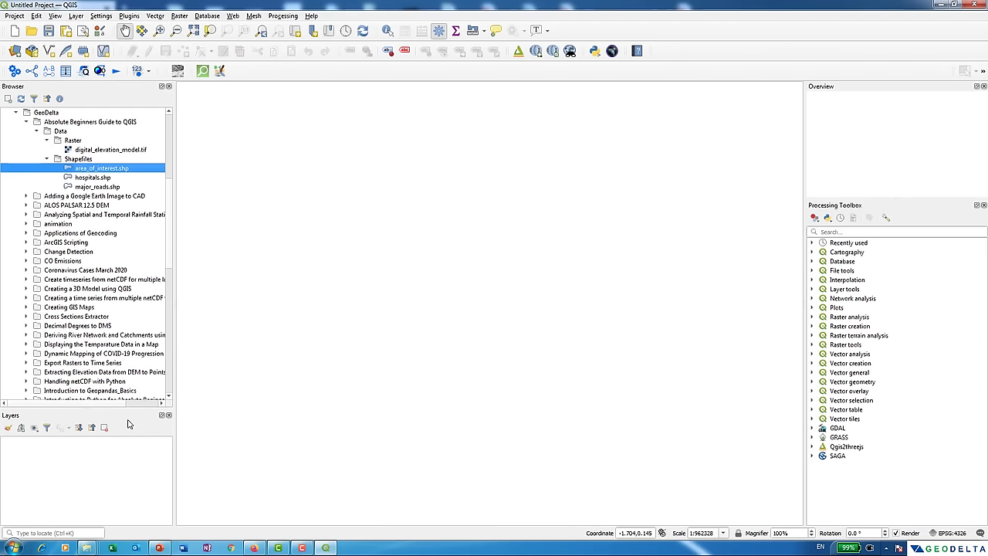
# Give the Layers panel more height, then close and reopen the Processing Toolbox from View > Panels.
pyautogui.moveTo(123, 407); pyautogui.dragTo(123, 366)
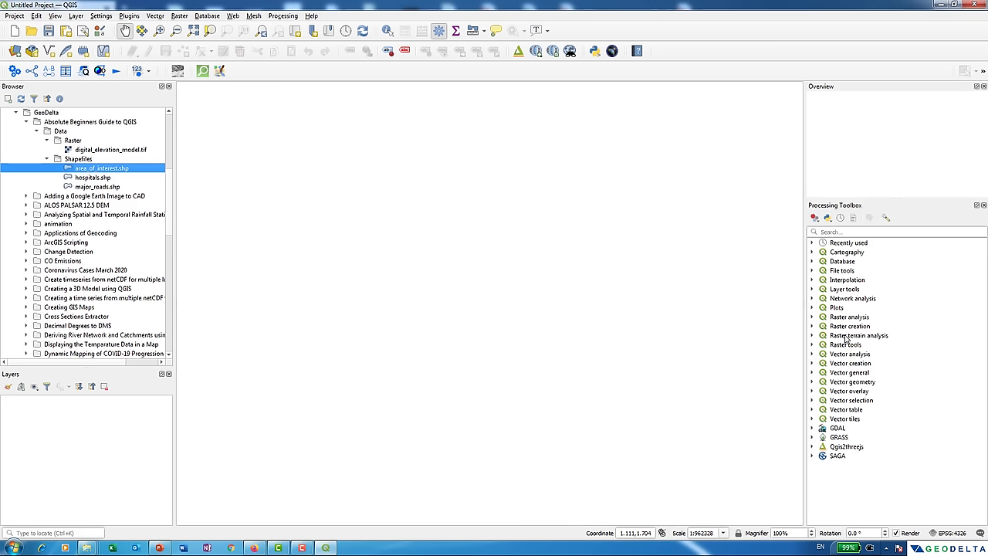
pyautogui.click(983, 205)
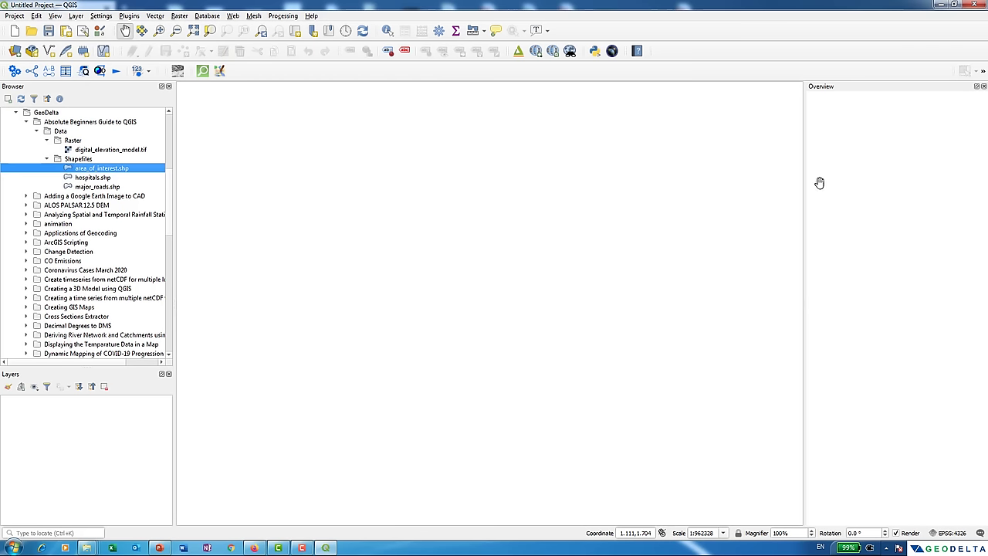
pyautogui.click(77, 16)
pyautogui.moveTo(57, 17)
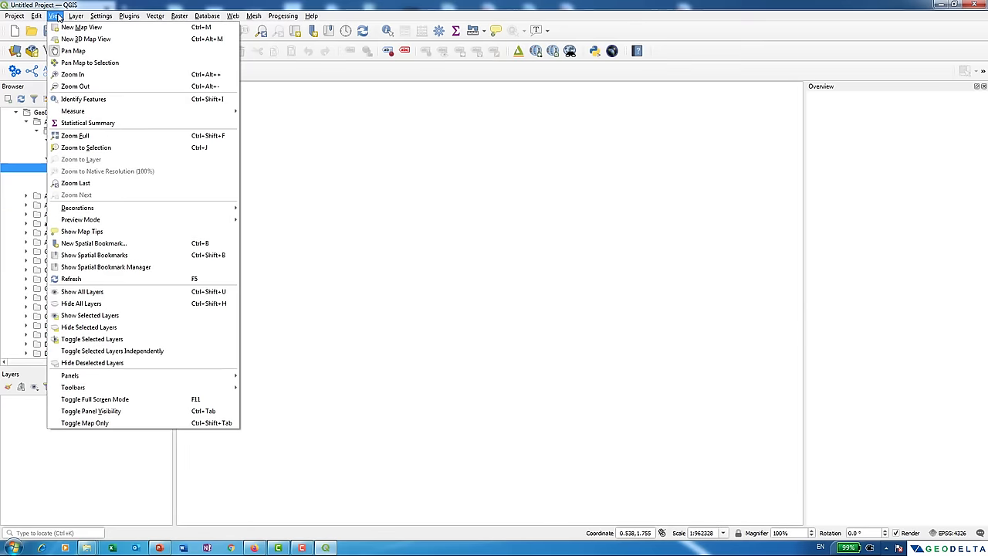
pyautogui.moveTo(130, 379)
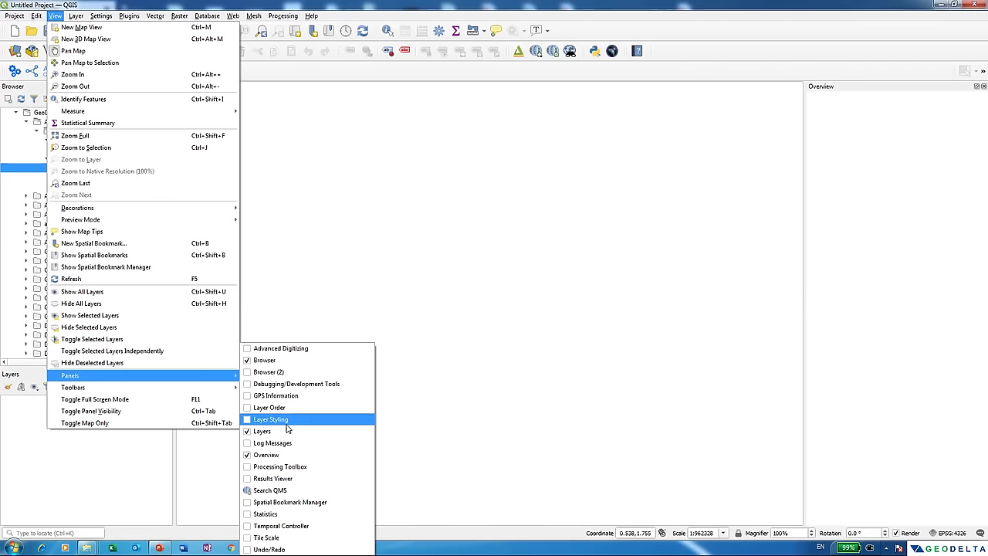
pyautogui.click(270, 467)
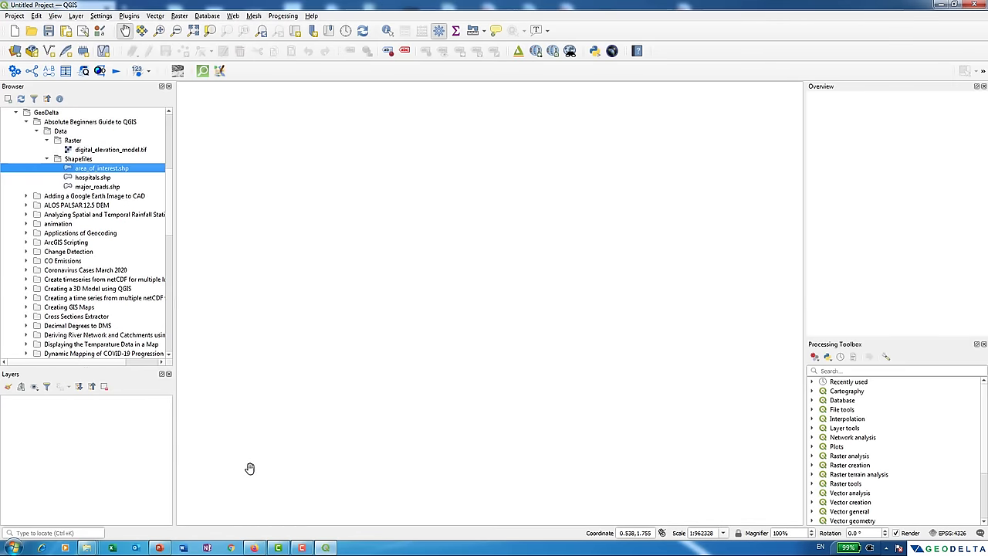
# Make the Processing Toolbox taller, float the QWater toolbar, and hide it under View > Toolbars.
pyautogui.moveTo(878, 338); pyautogui.dragTo(878, 176)
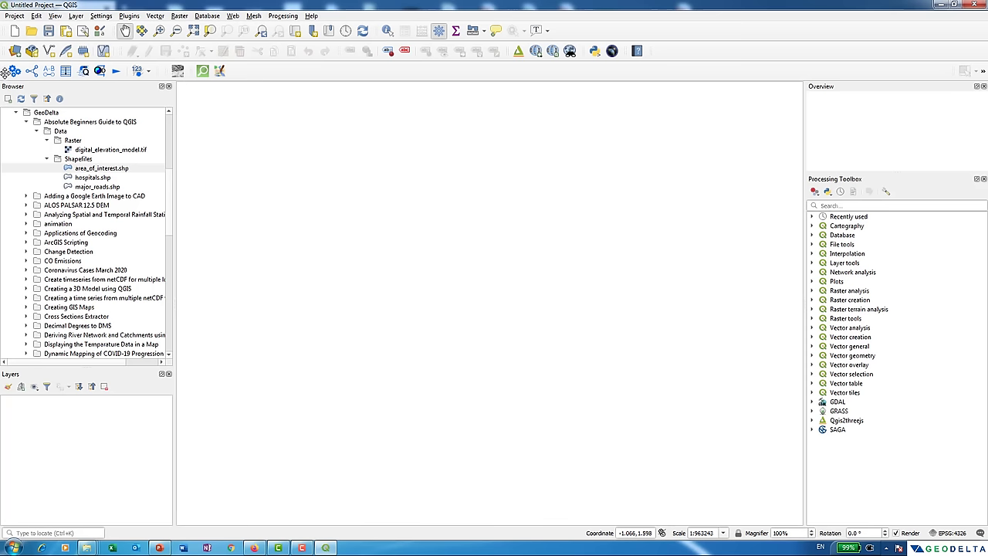
pyautogui.moveTo(5, 71); pyautogui.dragTo(302, 207)
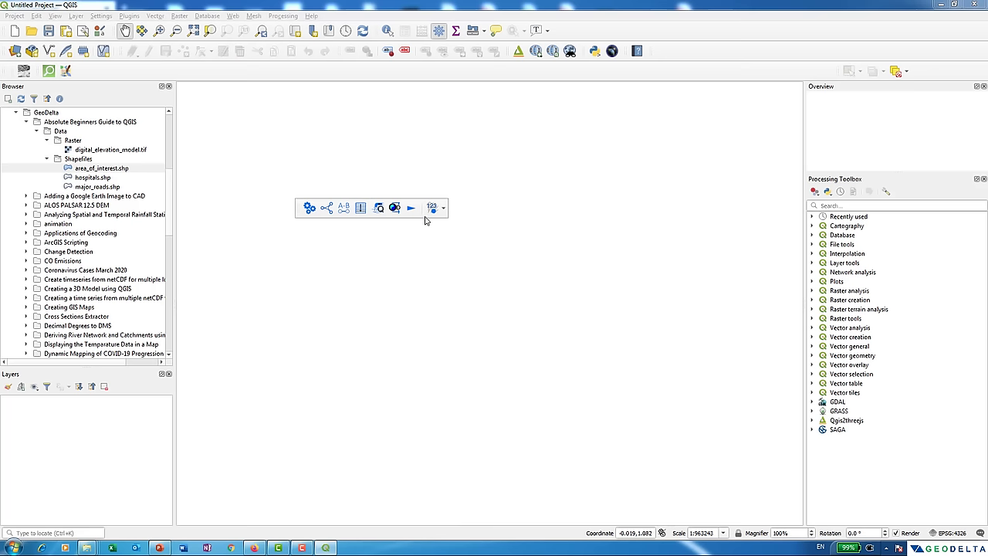
pyautogui.click(56, 16)
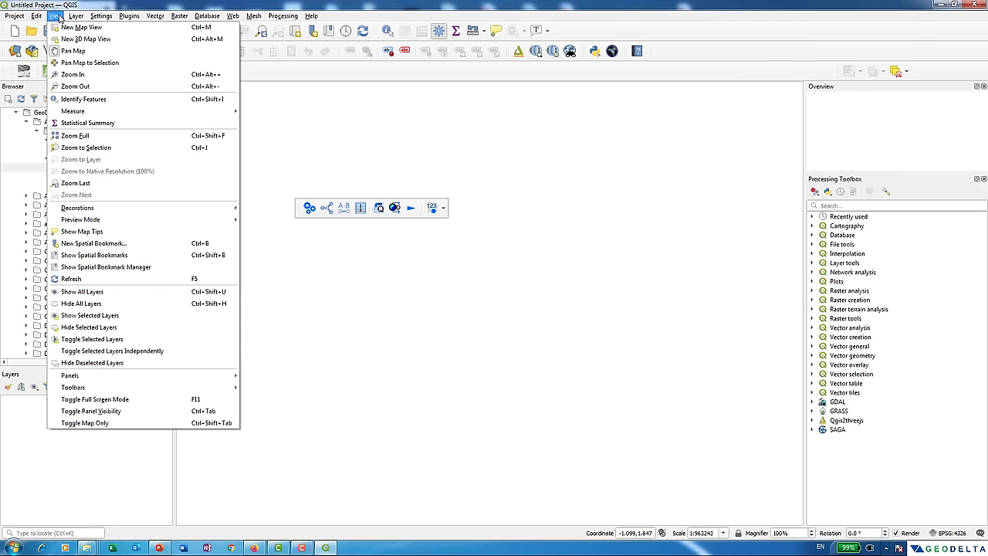
pyautogui.moveTo(110, 387)
pyautogui.moveTo(193, 388)
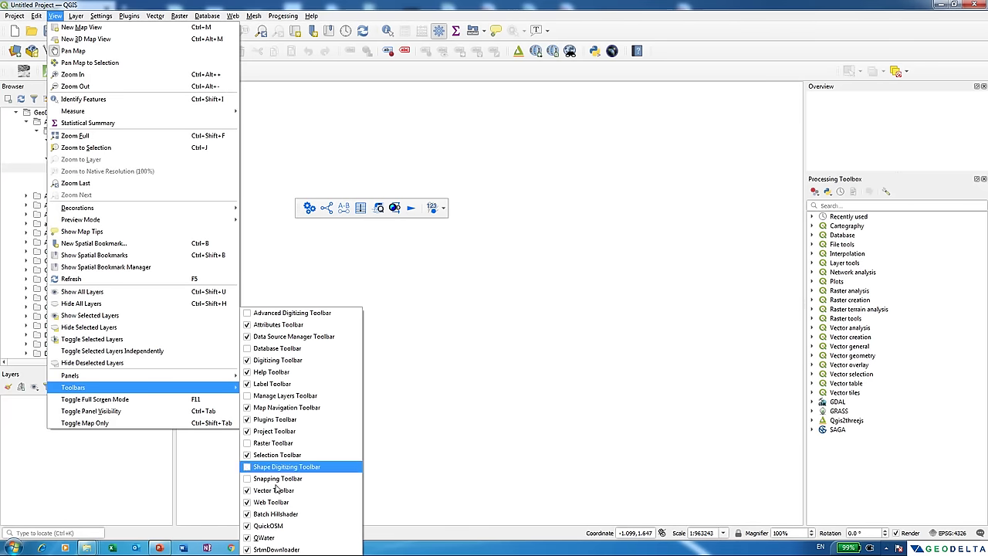
pyautogui.click(255, 537)
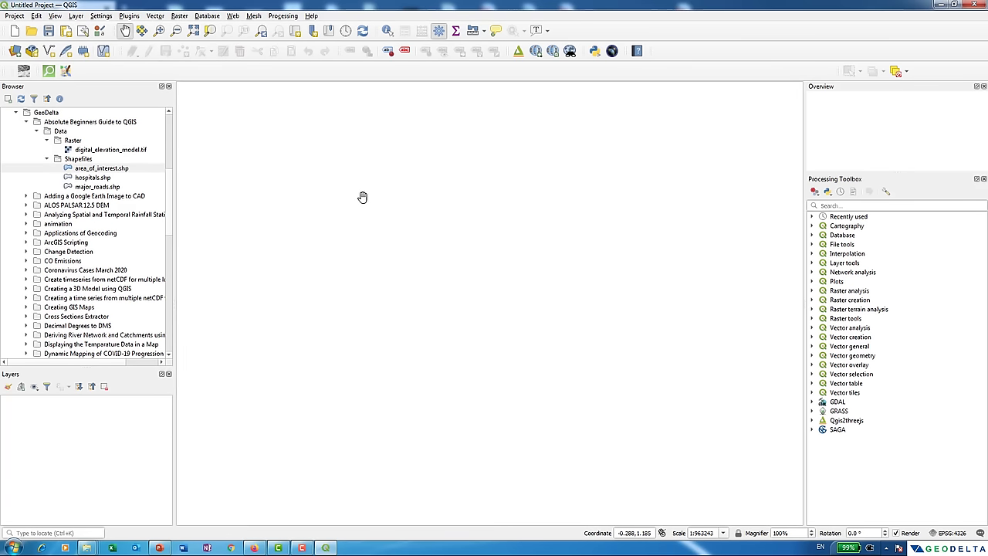
pyautogui.click(38, 17)
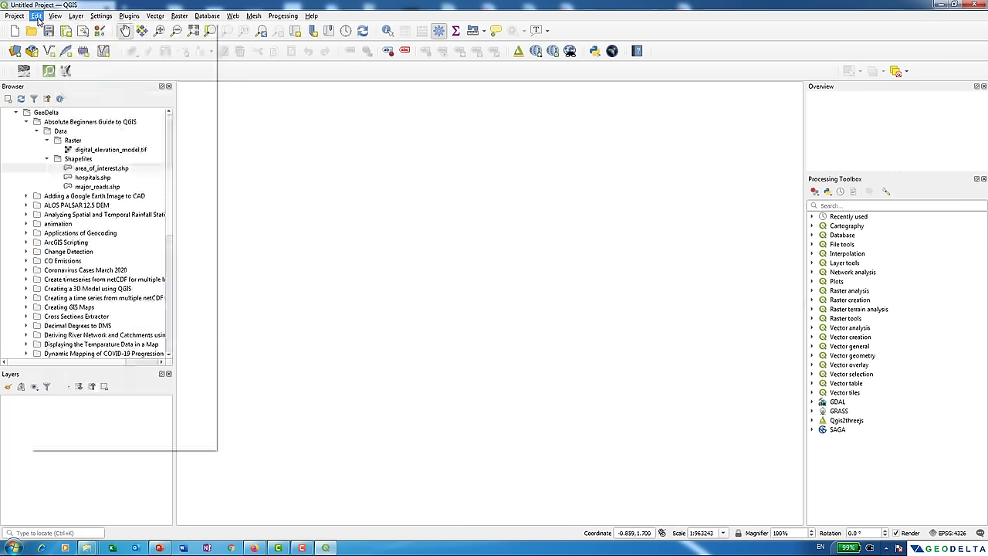
pyautogui.moveTo(55, 17)
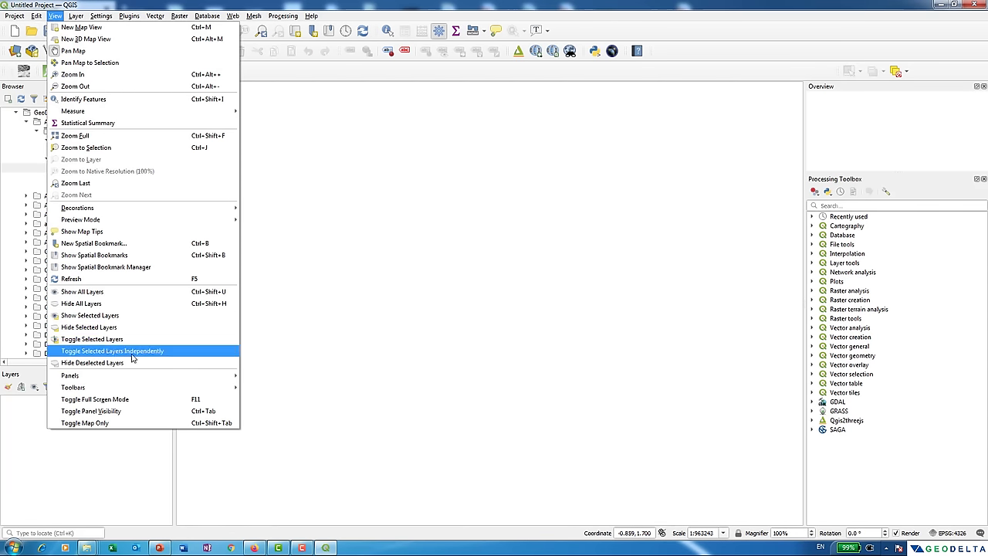
pyautogui.moveTo(172, 386)
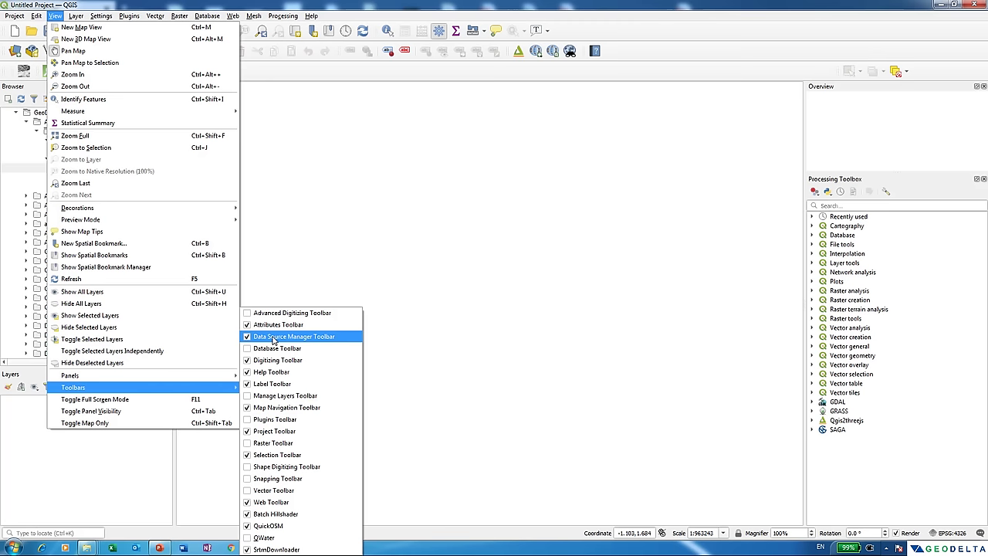
pyautogui.click(275, 338)
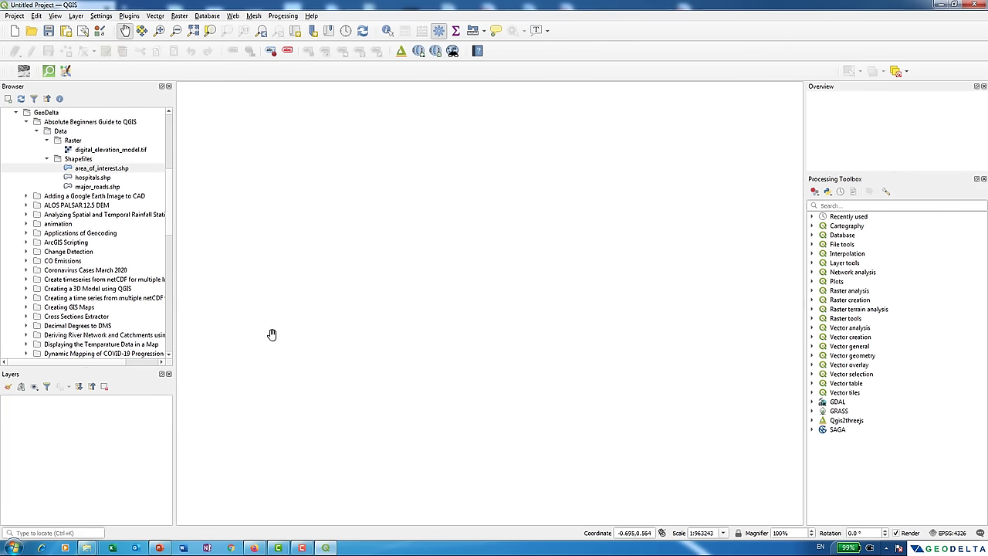
pyautogui.click(55, 15)
pyautogui.moveTo(75, 16)
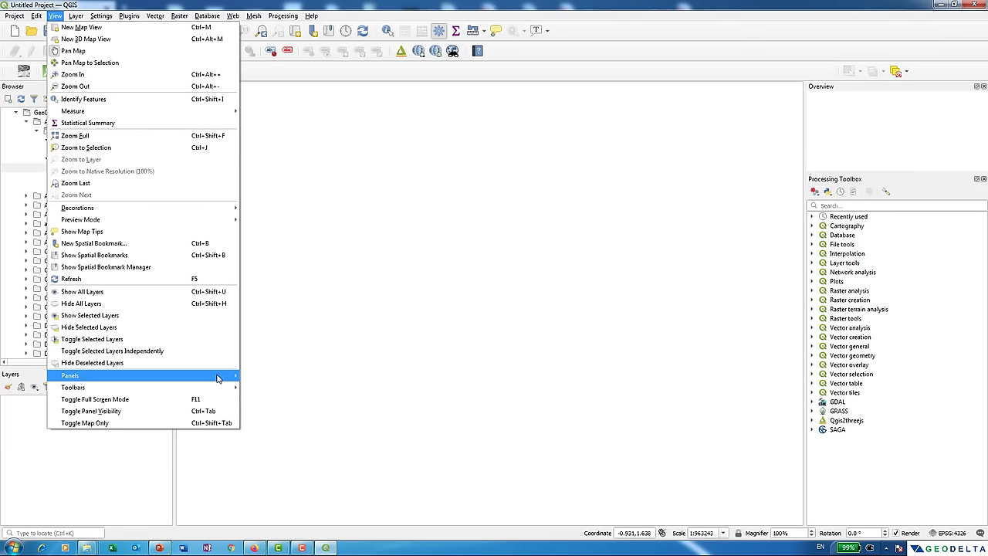
pyautogui.moveTo(116, 387)
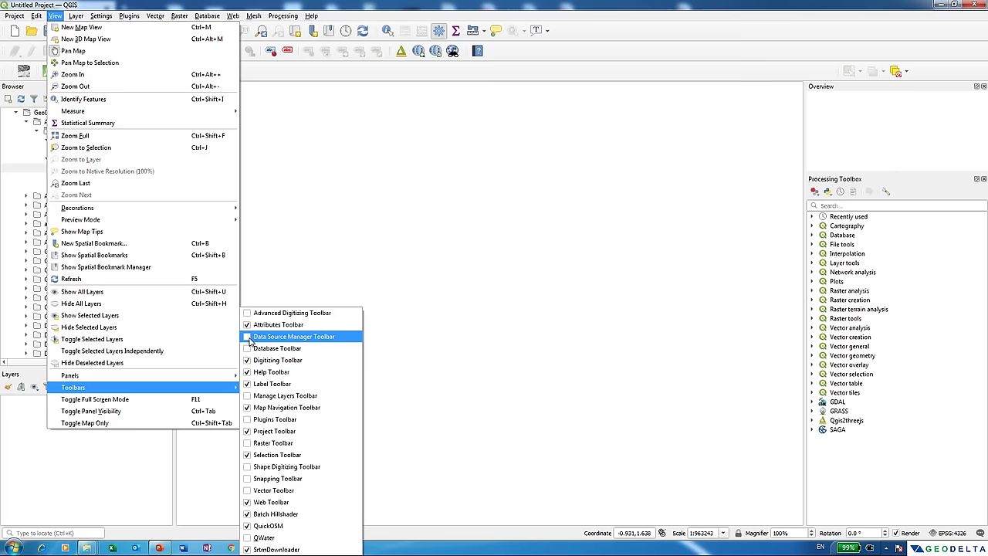
pyautogui.click(252, 338)
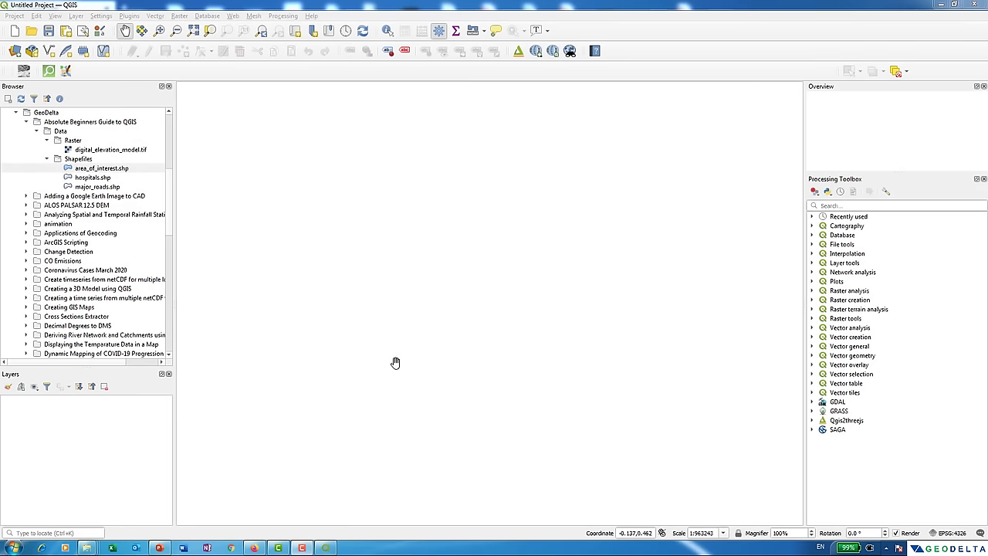
# Open the Shapefiles folder in a Windows Explorer window and move it higher over the map.
pyautogui.click(81, 177)
pyautogui.click(68, 267)
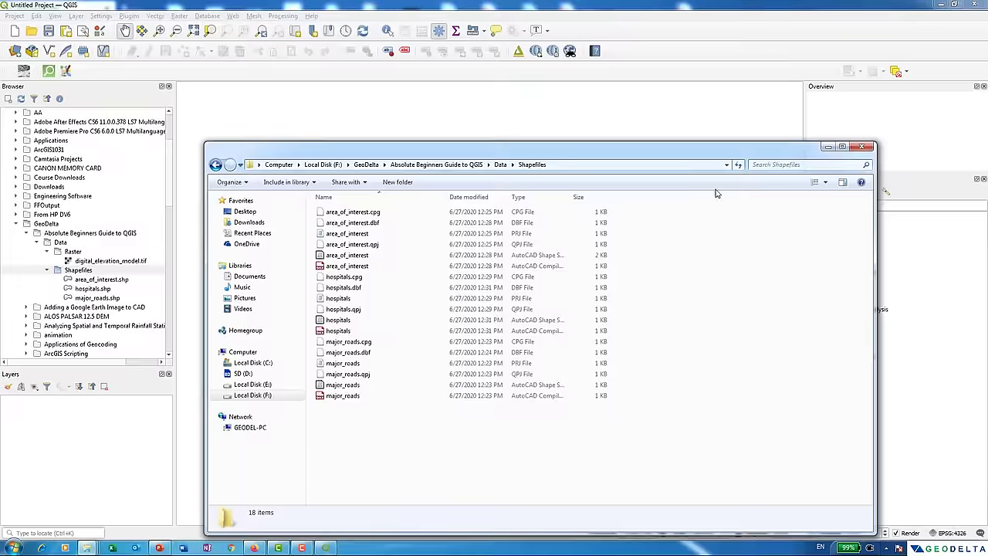
pyautogui.moveTo(523, 151); pyautogui.dragTo(534, 106)
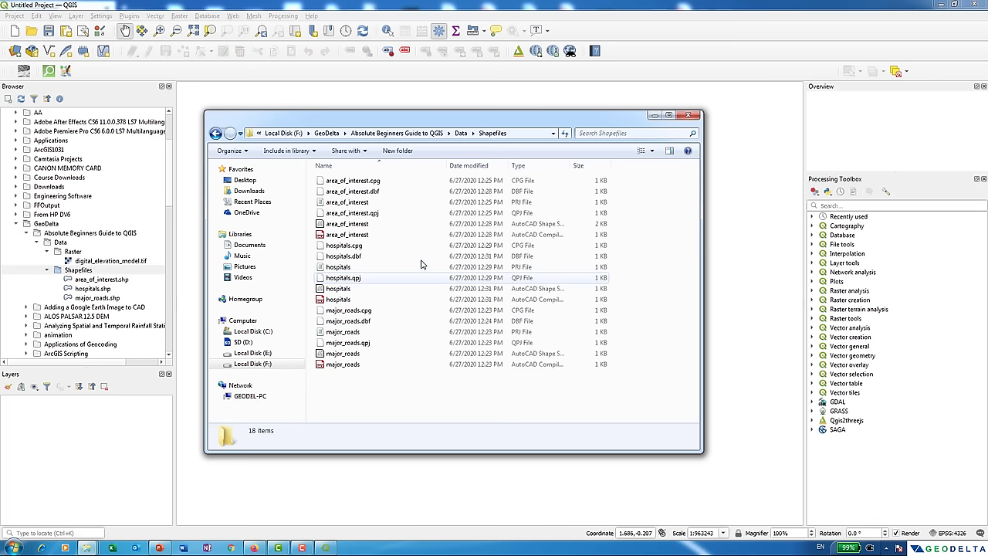
# Widen the Type column, check the area_of_interest shapefile's properties, select its PRJ file, and return to QGIS.
pyautogui.doubleClick(574, 165)
pyautogui.click(347, 224)
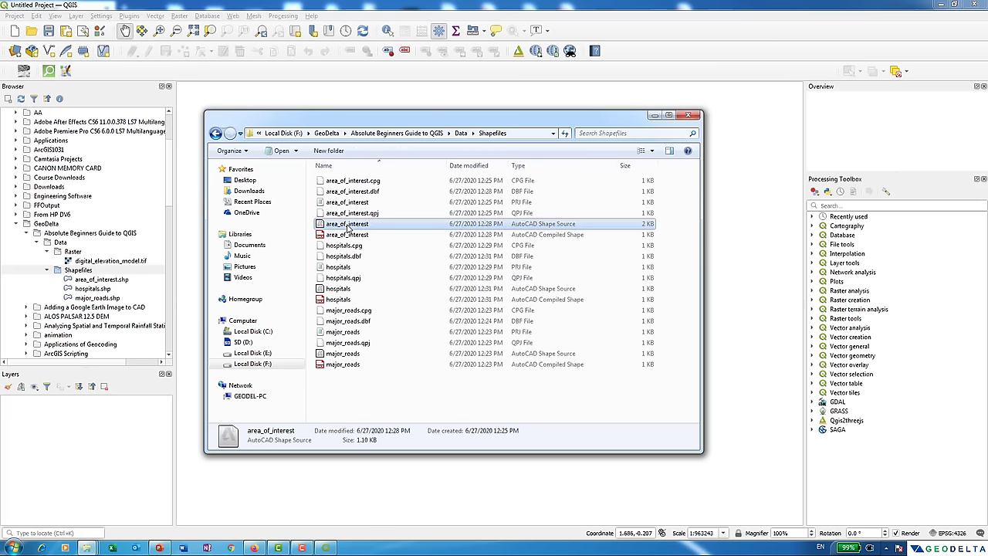
pyautogui.rightClick(348, 224)
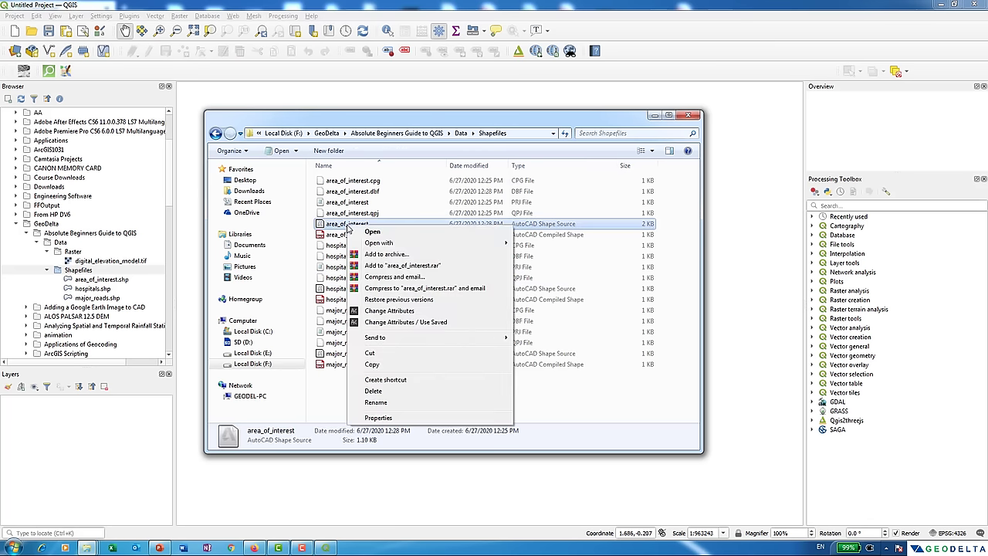
pyautogui.click(378, 417)
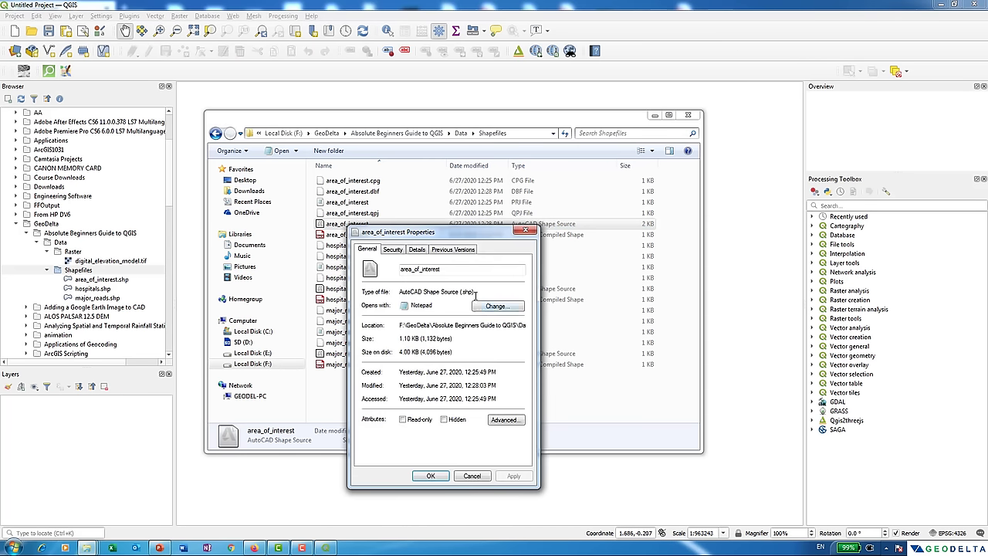
pyautogui.click(525, 232)
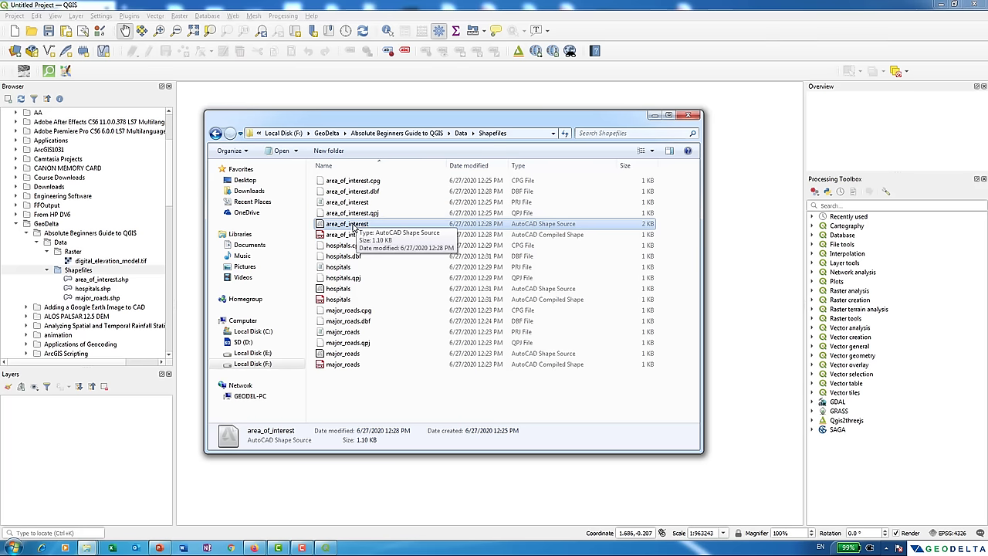
pyautogui.click(386, 202)
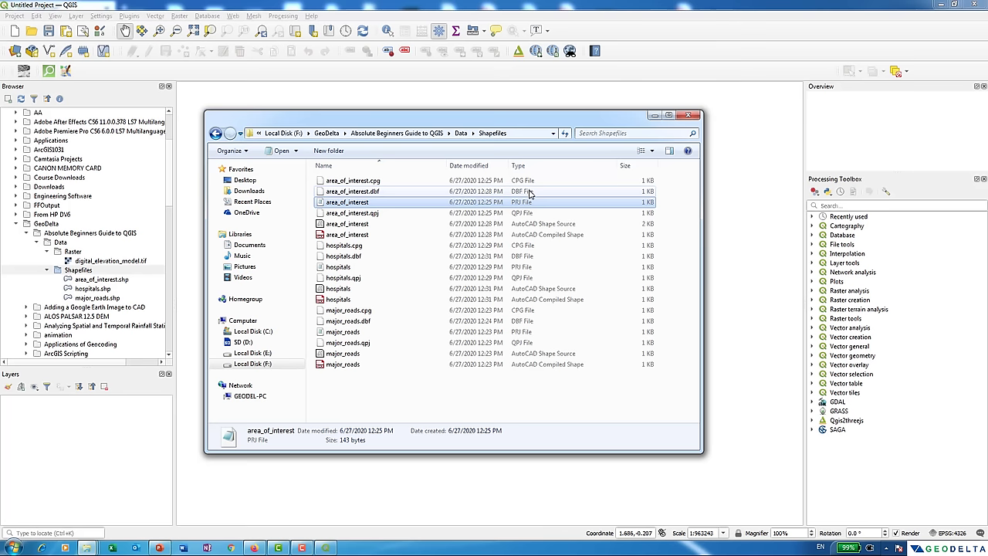
pyautogui.click(76, 271)
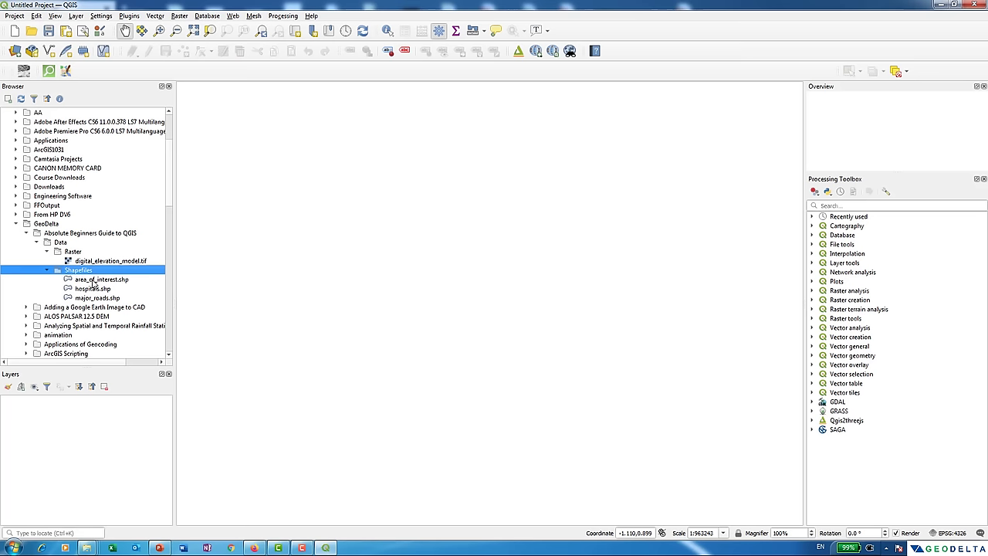
# Drag area_of_interest.shp from the Browser onto the map and pan the polygon toward the centre.
pyautogui.click(95, 281)
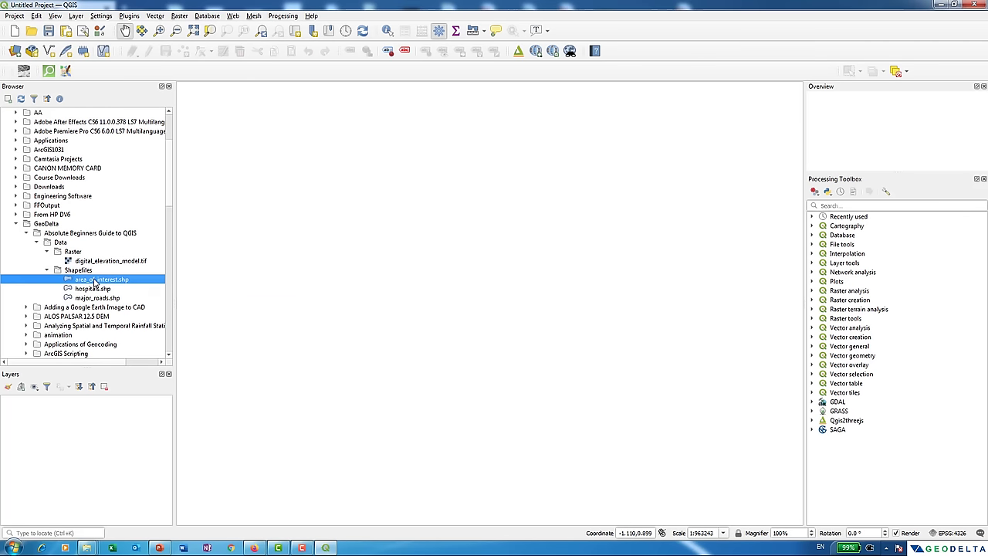
pyautogui.click(96, 289)
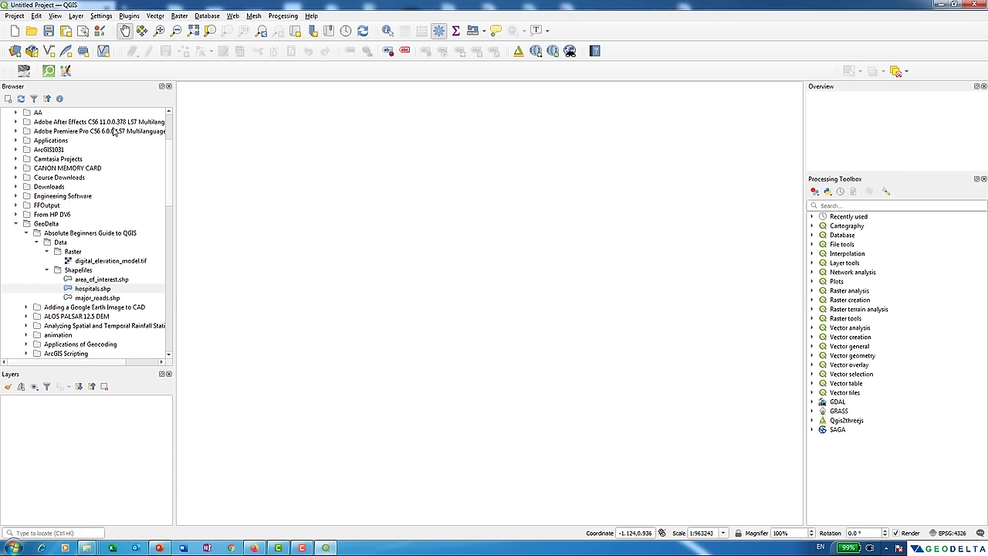
pyautogui.click(98, 280)
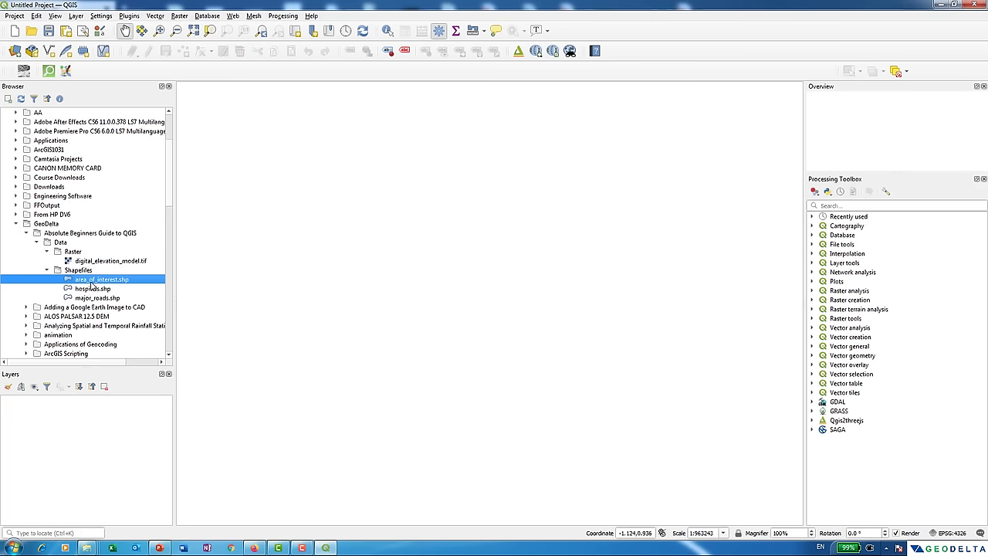
pyautogui.moveTo(87, 283); pyautogui.dragTo(439, 208)
pyautogui.moveTo(275, 263); pyautogui.dragTo(383, 297)
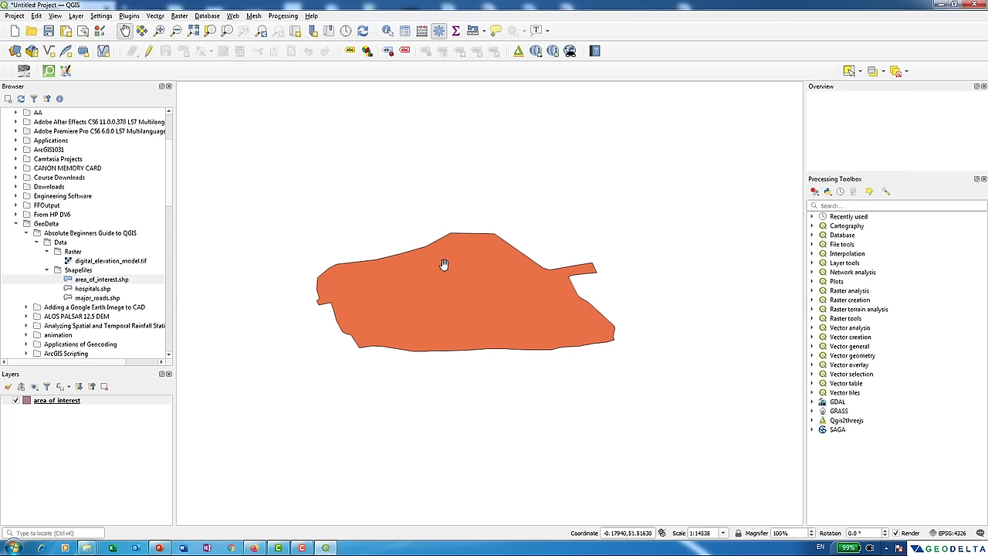
pyautogui.click(77, 403)
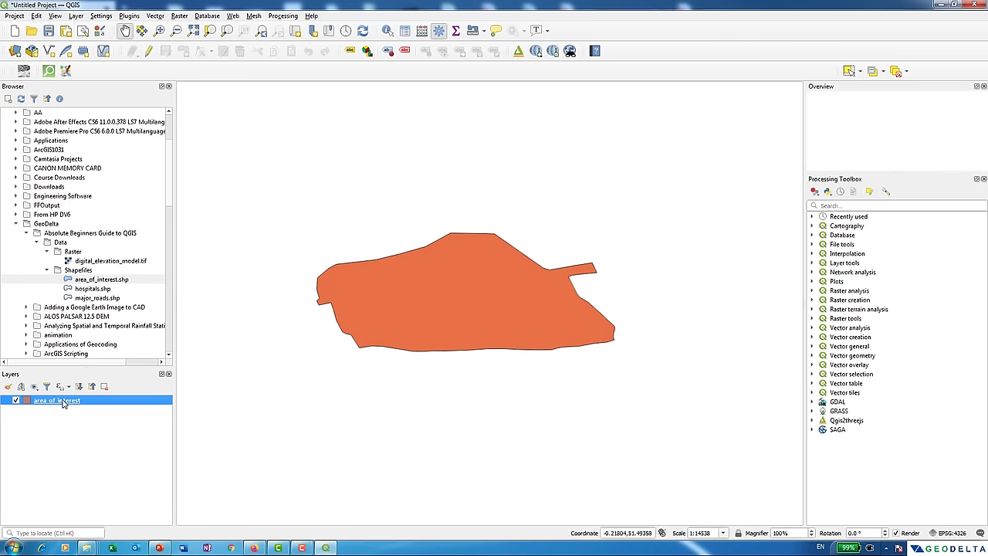
# Show area_of_interest's Information tab: ESRI Shapefile, MultiPolygon, EPSG:4326 - WGS 84, 1 feature.
pyautogui.rightClick(63, 403)
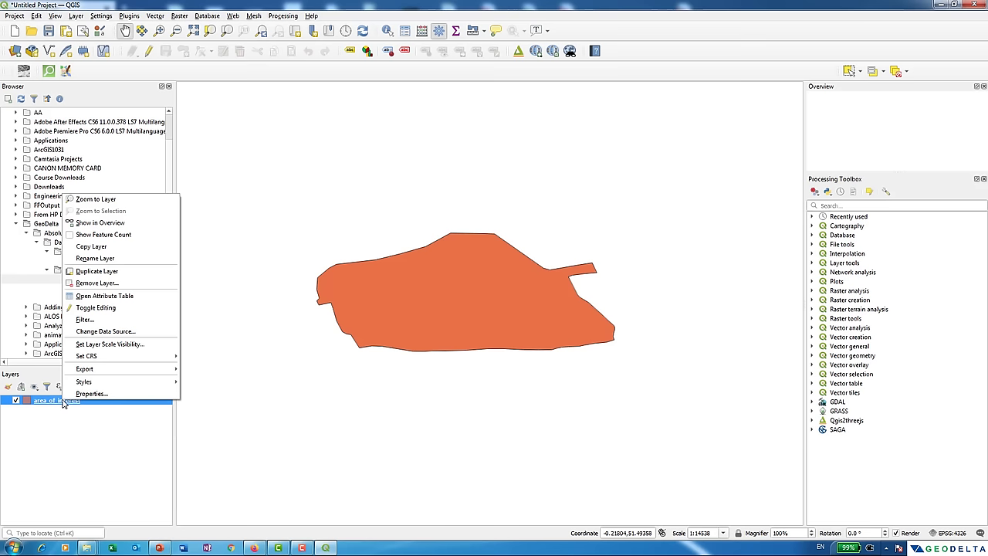
pyautogui.click(91, 393)
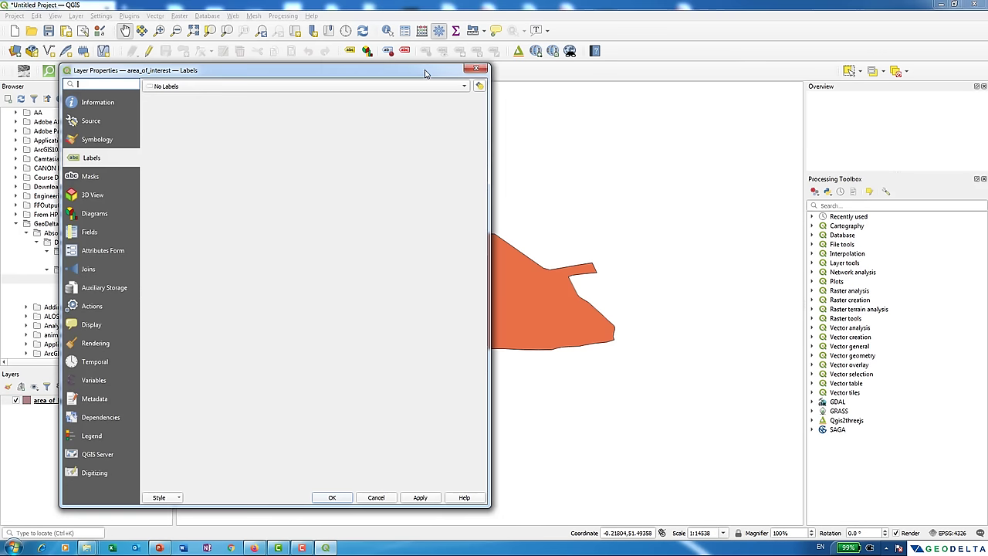
pyautogui.moveTo(427, 70); pyautogui.dragTo(561, 87)
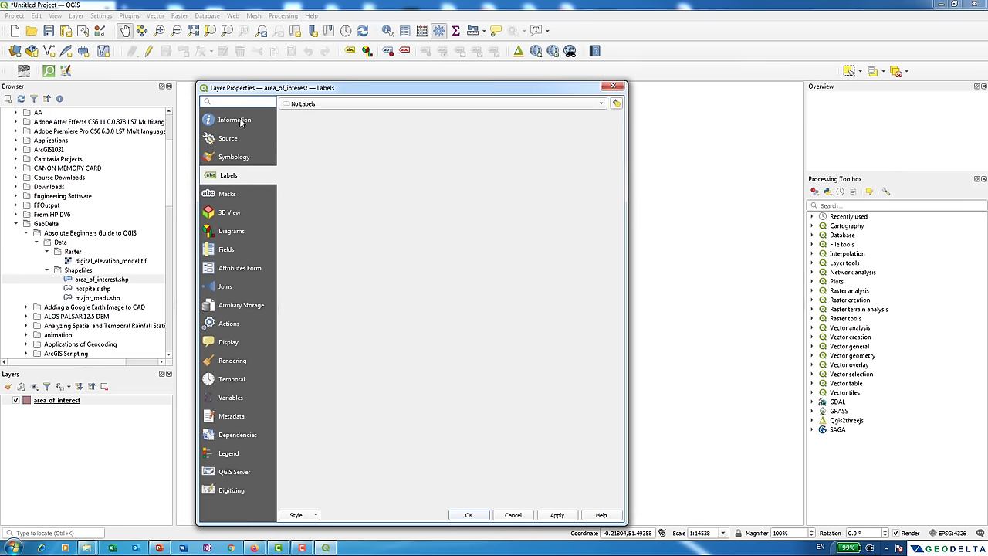
pyautogui.click(232, 122)
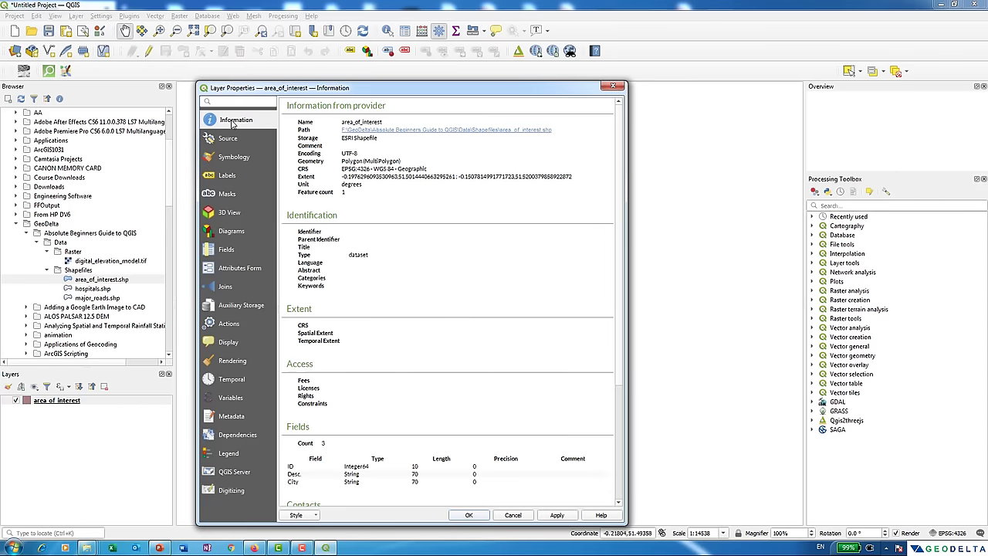
pyautogui.moveTo(359, 81); pyautogui.dragTo(352, 125)
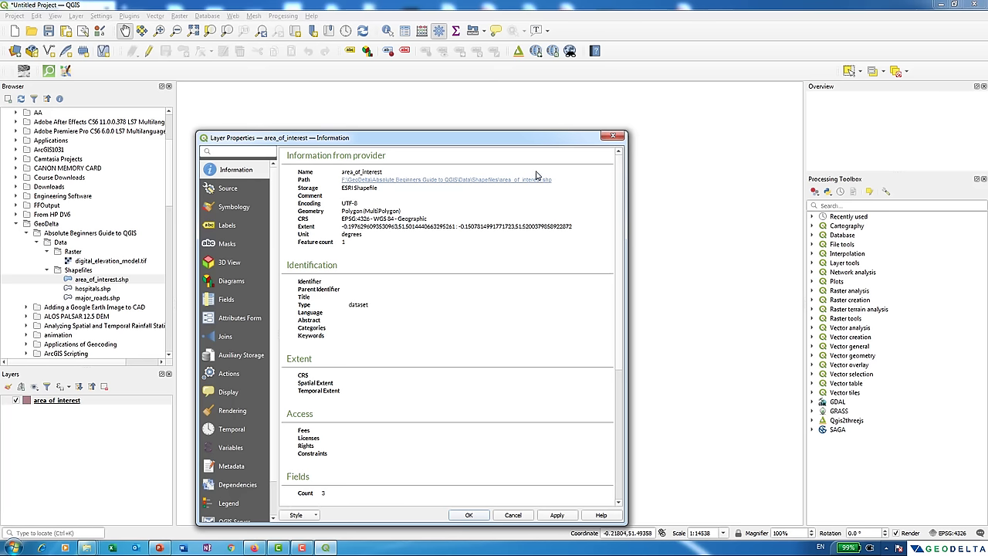
# Close the layer properties and drag hospitals.shp onto the map above area_of_interest.
pyautogui.click(614, 137)
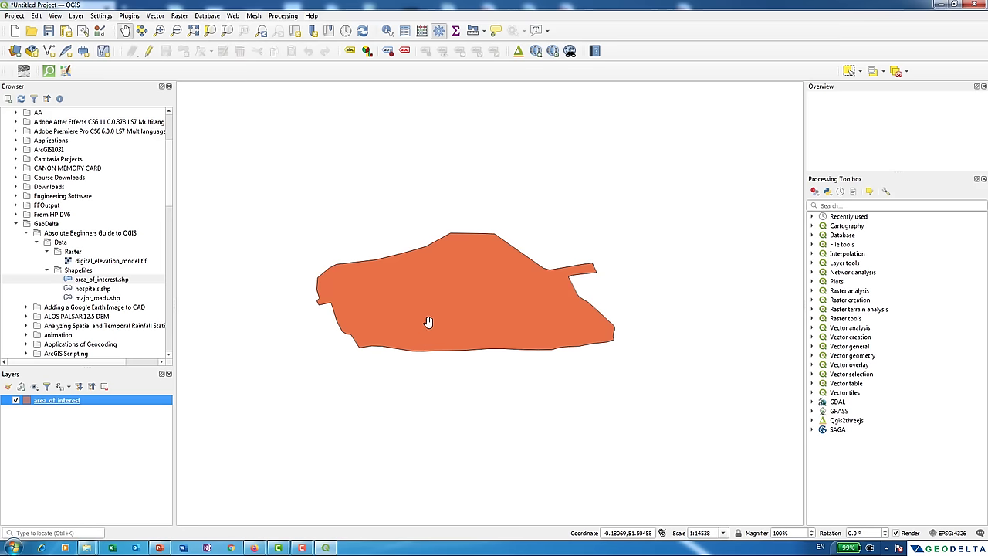
pyautogui.scroll(-1, 434, 317)
pyautogui.scroll(2, 433, 316)
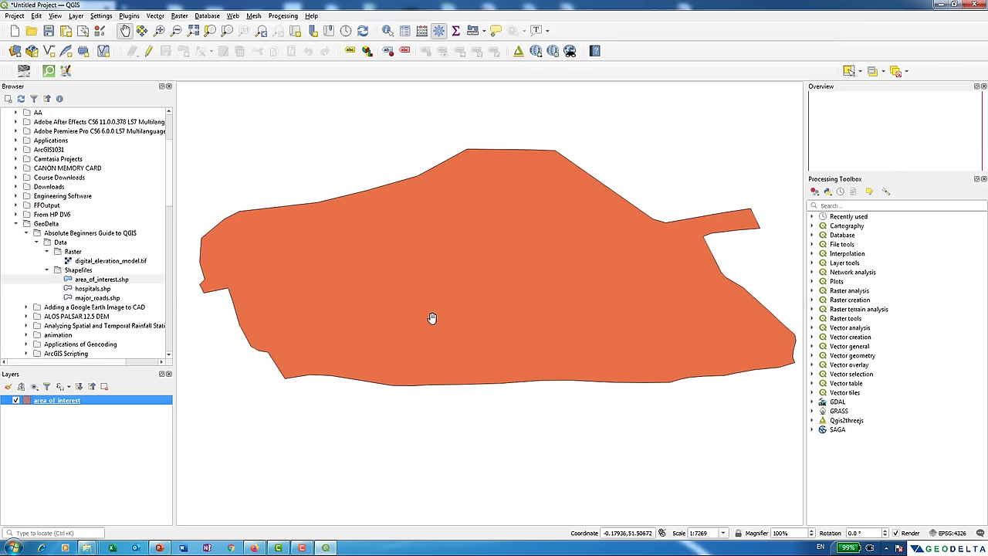
pyautogui.click(99, 290)
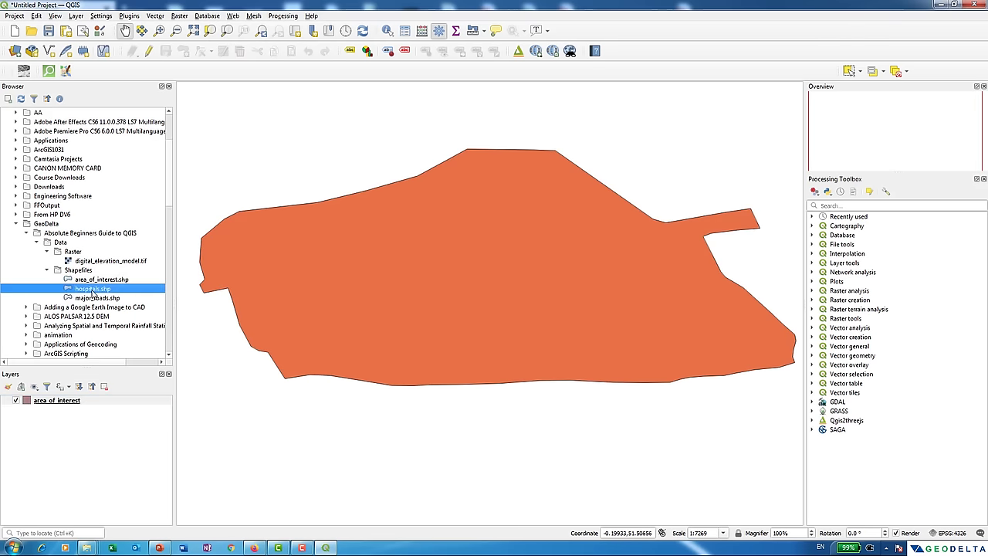
pyautogui.moveTo(91, 290); pyautogui.dragTo(458, 205)
pyautogui.scroll(-1, 483, 254)
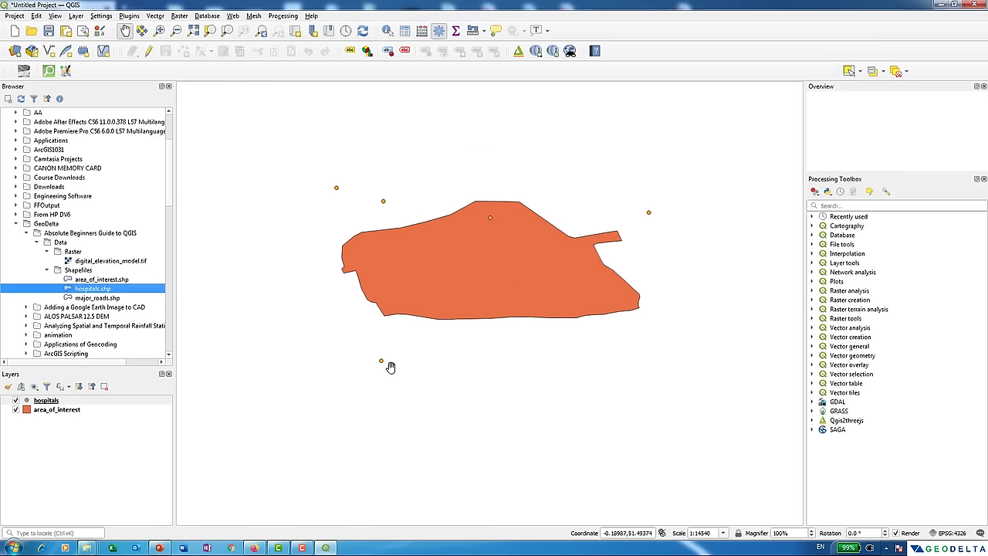
pyautogui.scroll(1, 394, 319)
pyautogui.moveTo(414, 348); pyautogui.dragTo(392, 386)
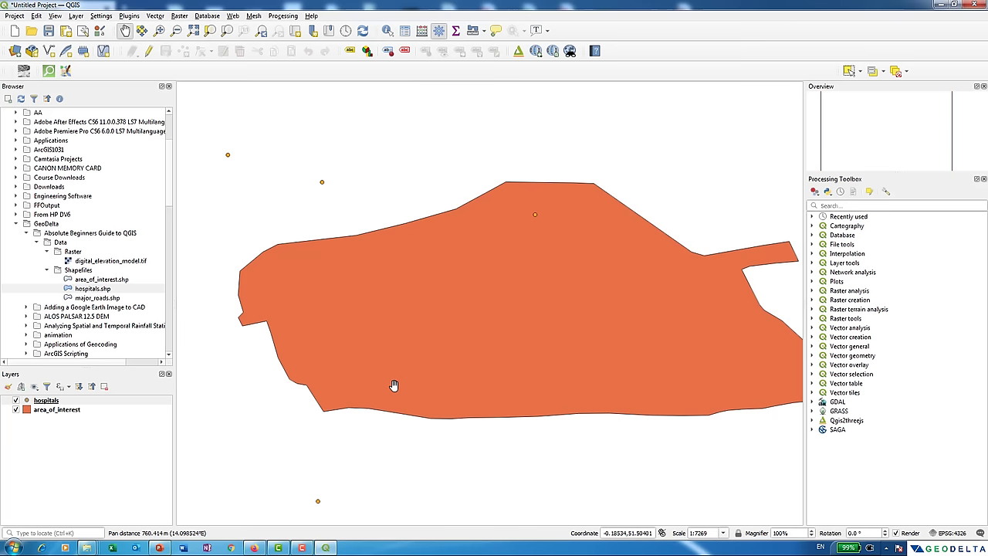
pyautogui.click(46, 401)
pyautogui.rightClick(48, 400)
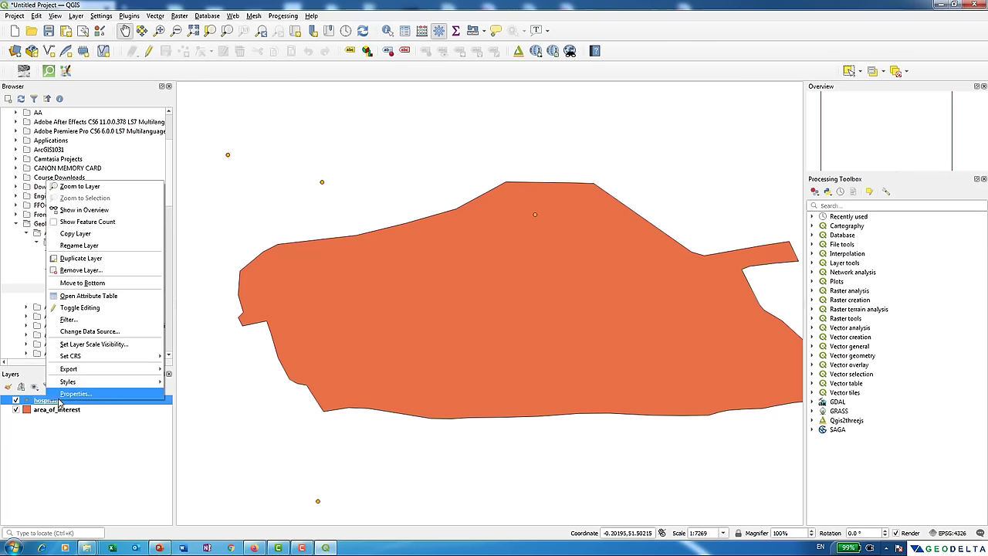
pyautogui.click(60, 398)
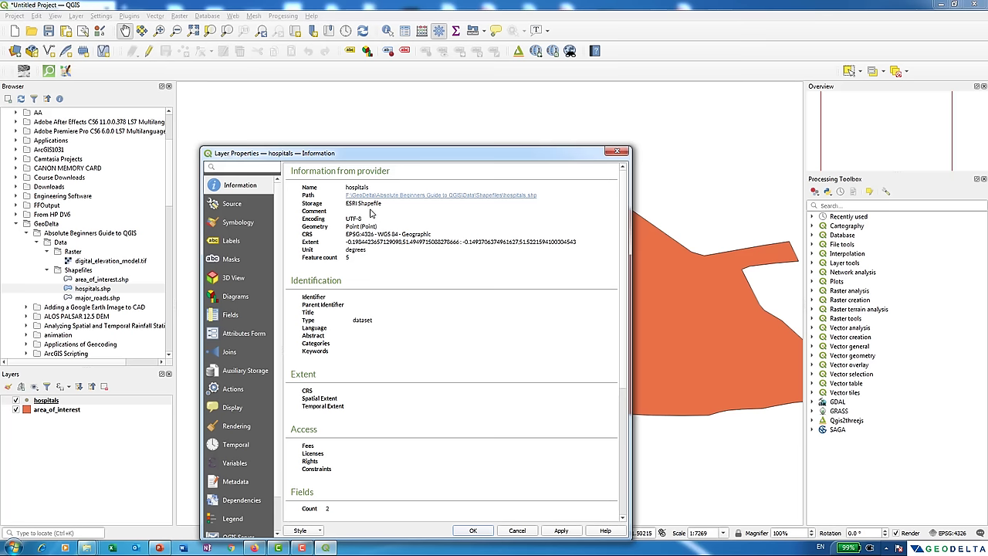
pyautogui.press('Escape')
pyautogui.scroll(-1, 450, 399)
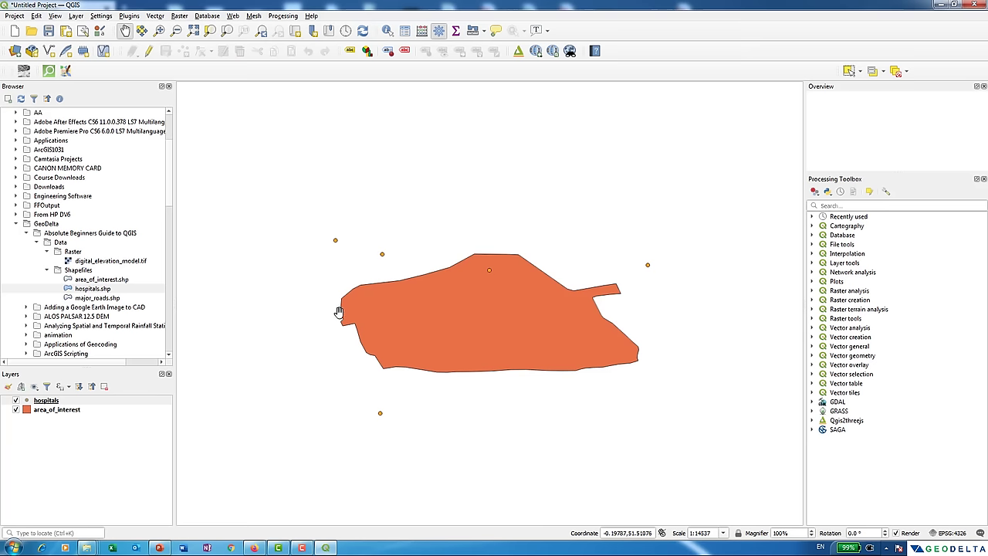
# Open the hospitals layer's Symbology settings and select its Simple marker symbol layer.
pyautogui.click(44, 400)
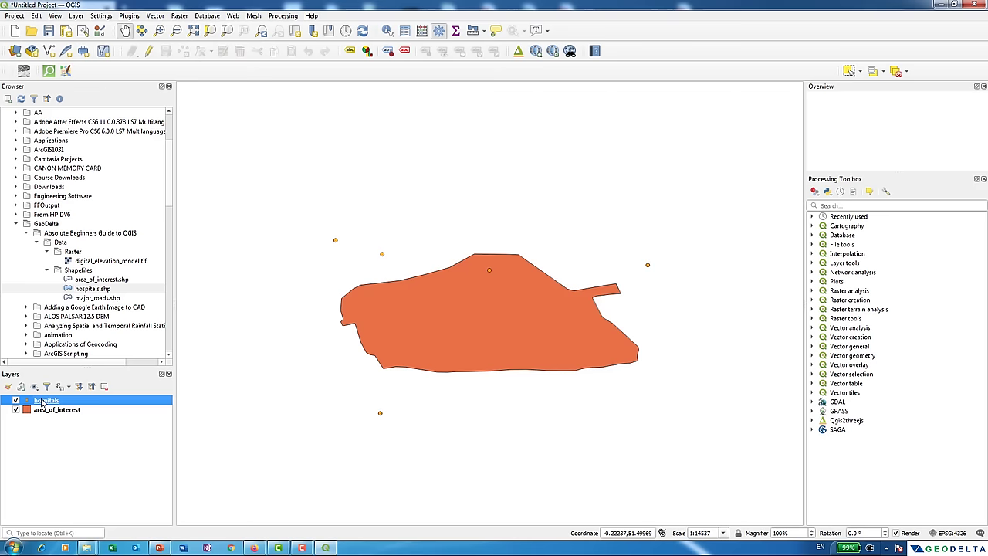
pyautogui.rightClick(44, 399)
pyautogui.click(51, 393)
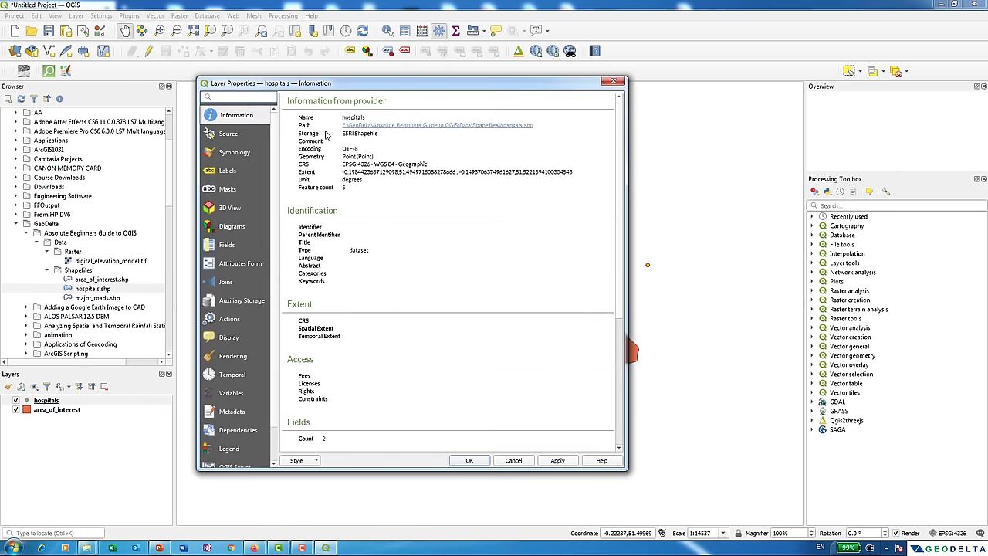
pyautogui.click(230, 155)
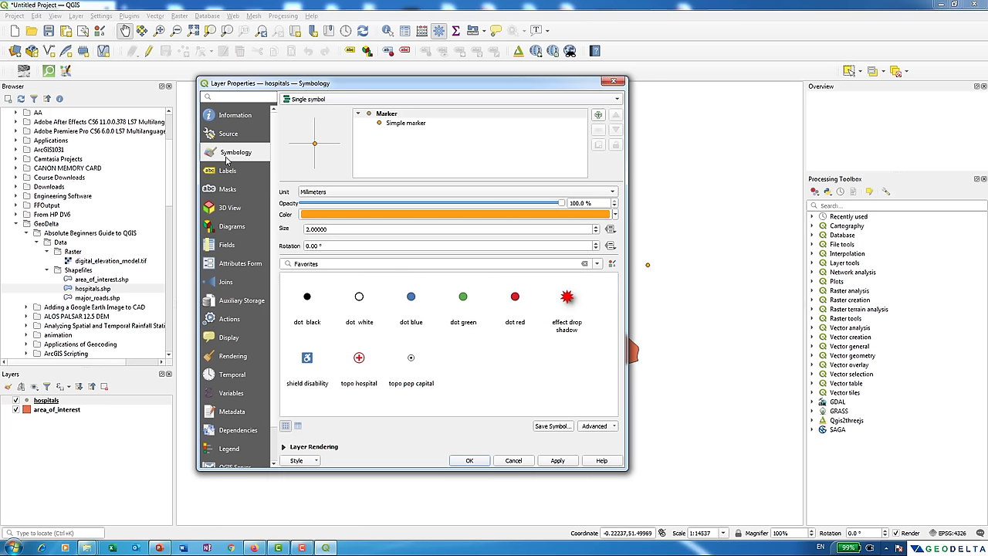
pyautogui.click(399, 123)
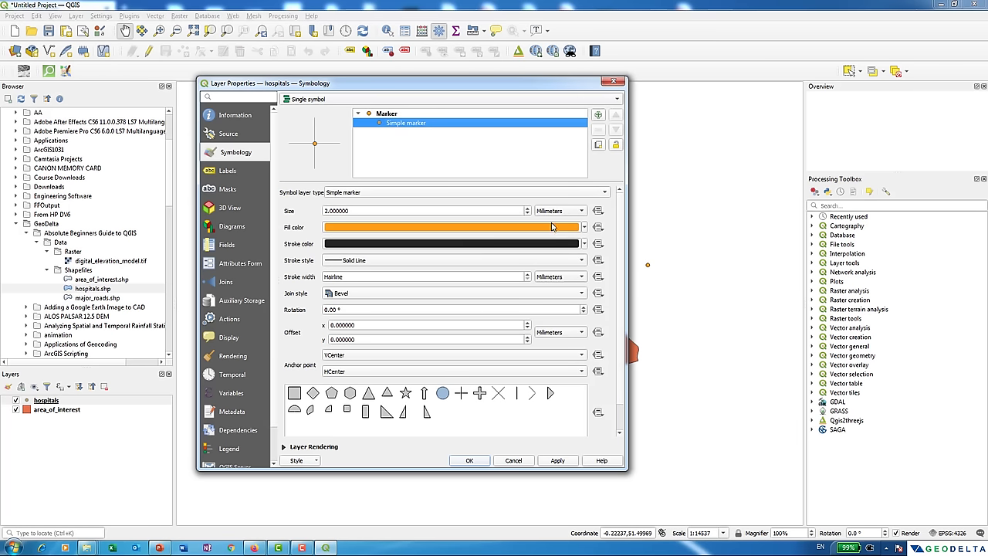
# Set the marker fill colour to blue and apply it to the hospital points.
pyautogui.click(584, 227)
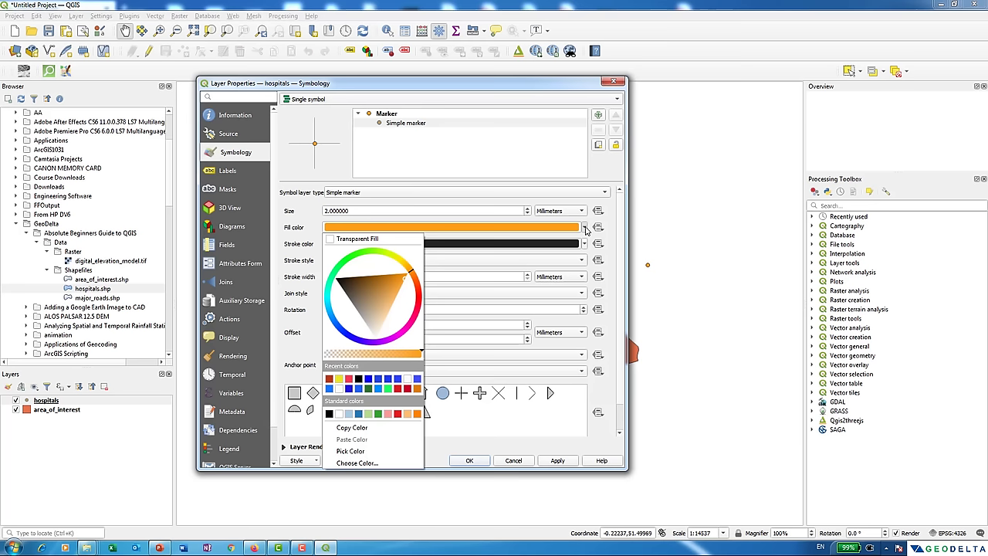
pyautogui.click(345, 333)
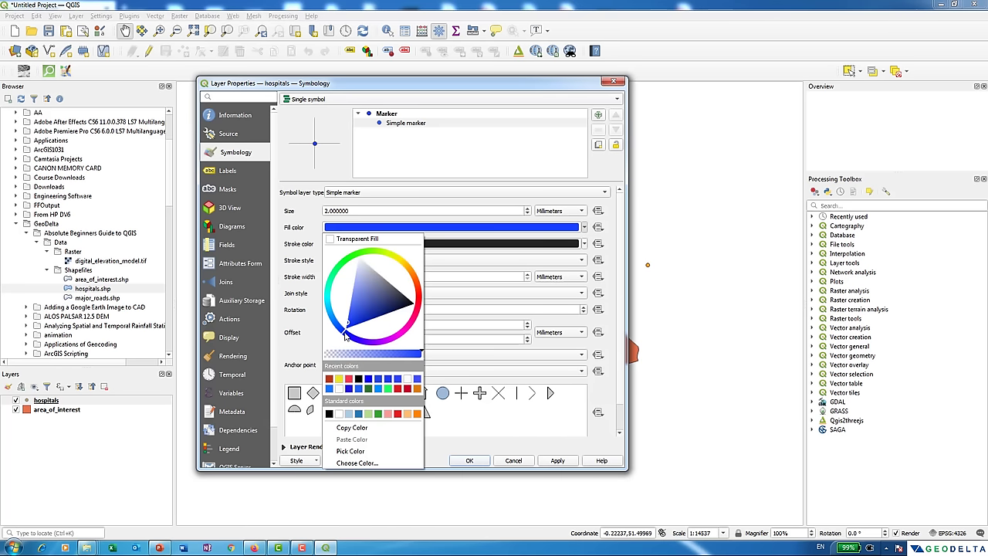
pyautogui.click(358, 319)
pyautogui.moveTo(359, 325); pyautogui.dragTo(355, 323)
pyautogui.click(463, 362)
pyautogui.click(559, 459)
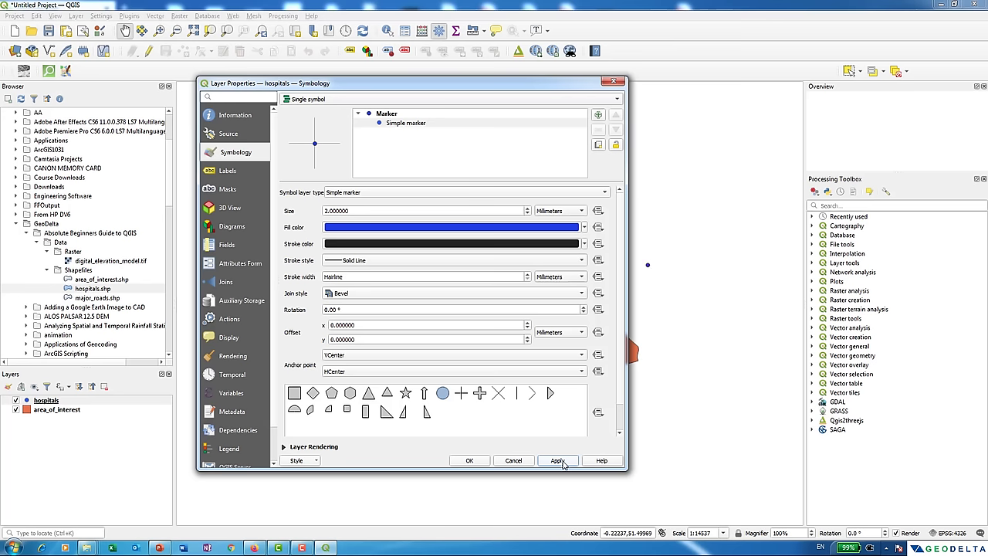
pyautogui.moveTo(534, 86); pyautogui.dragTo(246, 135)
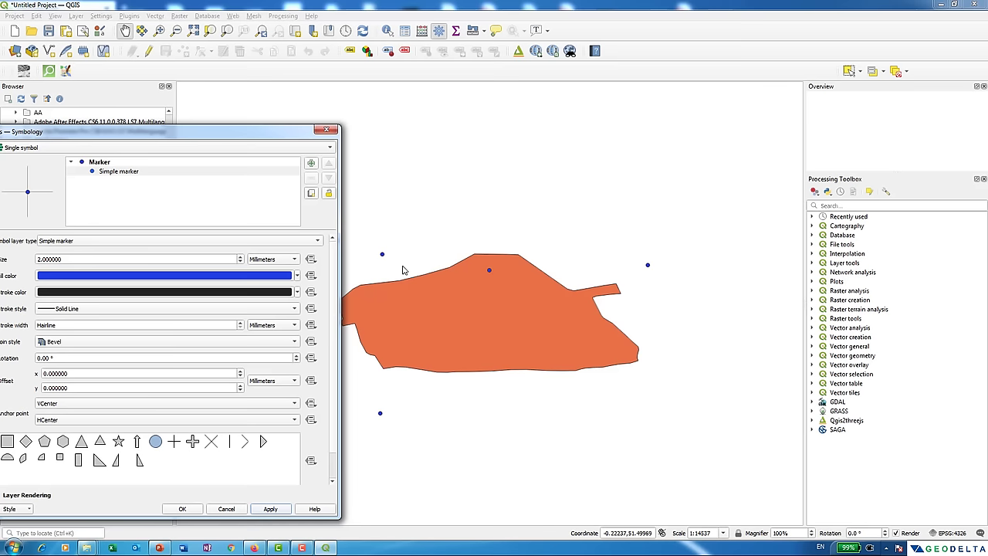
pyautogui.moveTo(234, 136); pyautogui.dragTo(385, 134)
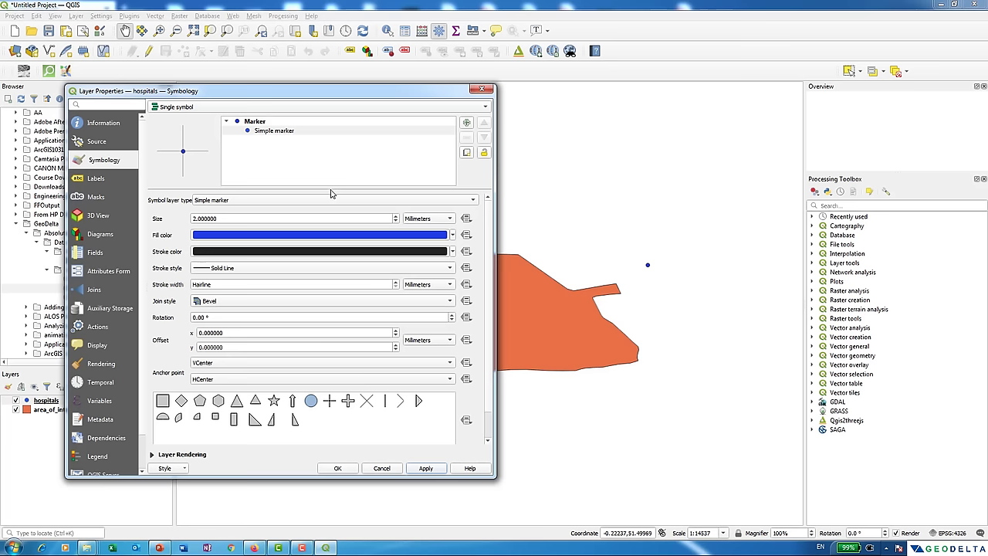
# Switch the hospital marker to the topo hospital favourite symbol and apply it.
pyautogui.click(254, 121)
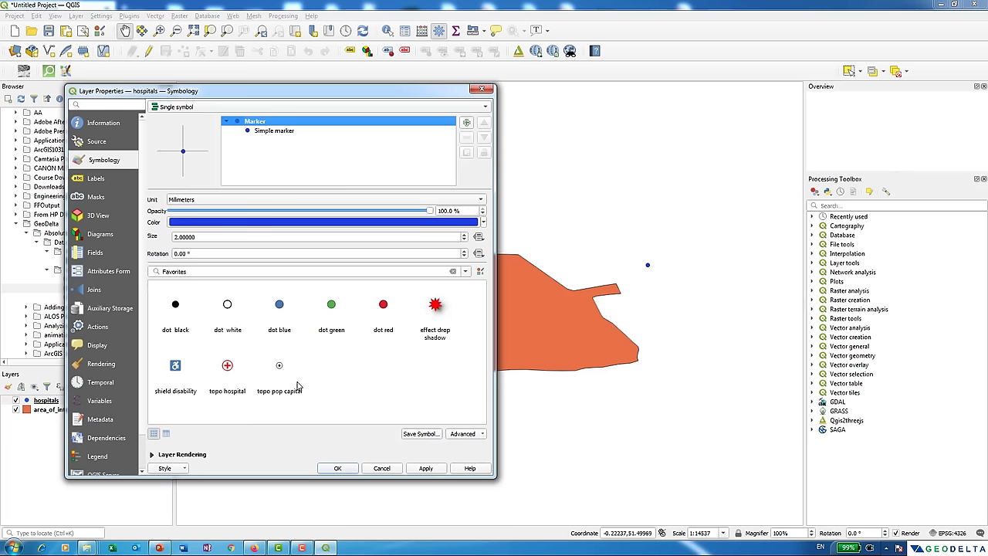
pyautogui.click(227, 368)
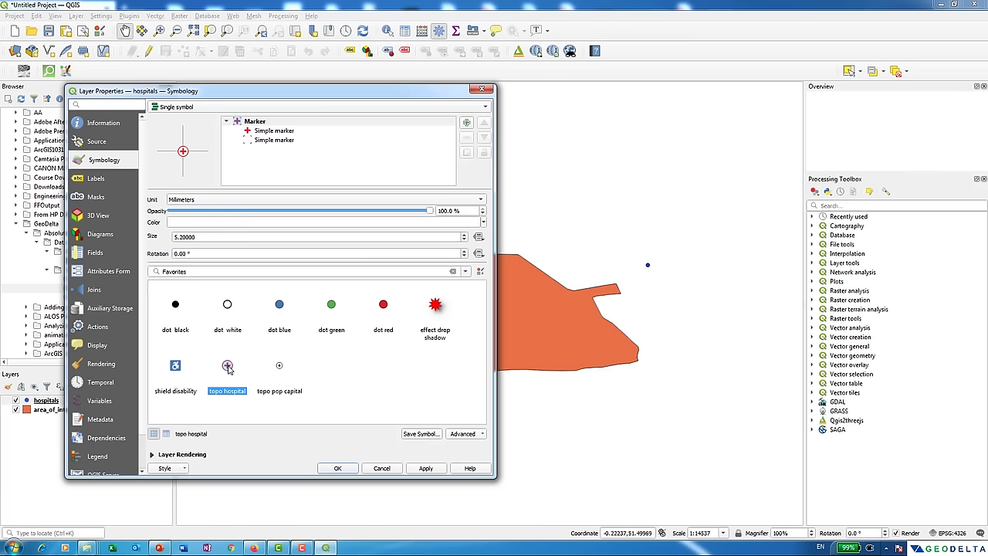
pyautogui.click(431, 468)
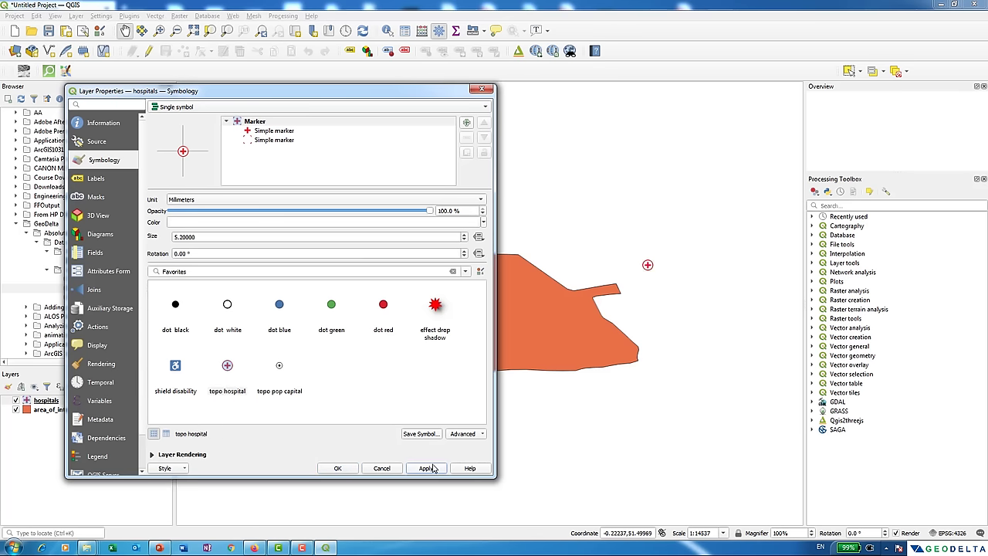
pyautogui.moveTo(410, 96)
pyautogui.mouseDown()
pyautogui.moveTo(356, 474)
pyautogui.moveTo(367, 457)
pyautogui.moveTo(376, 463)
pyautogui.moveTo(410, 301)
pyautogui.moveTo(422, 94)
pyautogui.mouseUp()
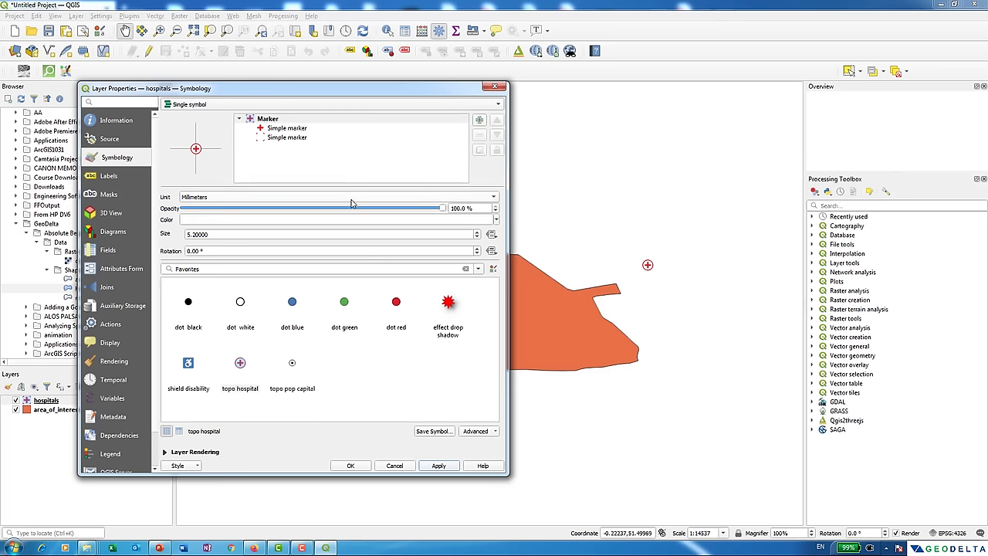
# Switch to the dot black symbol and set the Simple marker fill to blue #0c8edf.
pyautogui.click(187, 303)
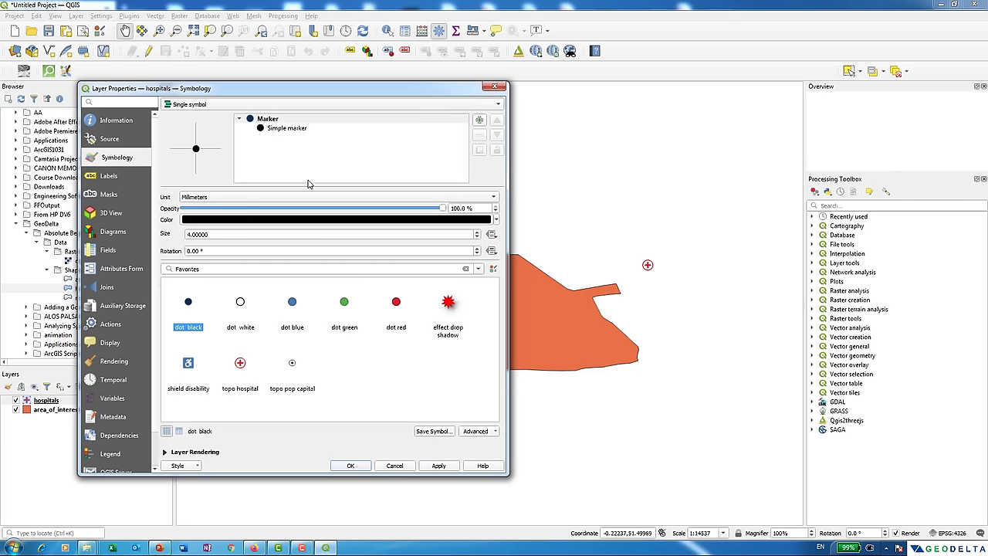
pyautogui.click(300, 128)
pyautogui.click(445, 231)
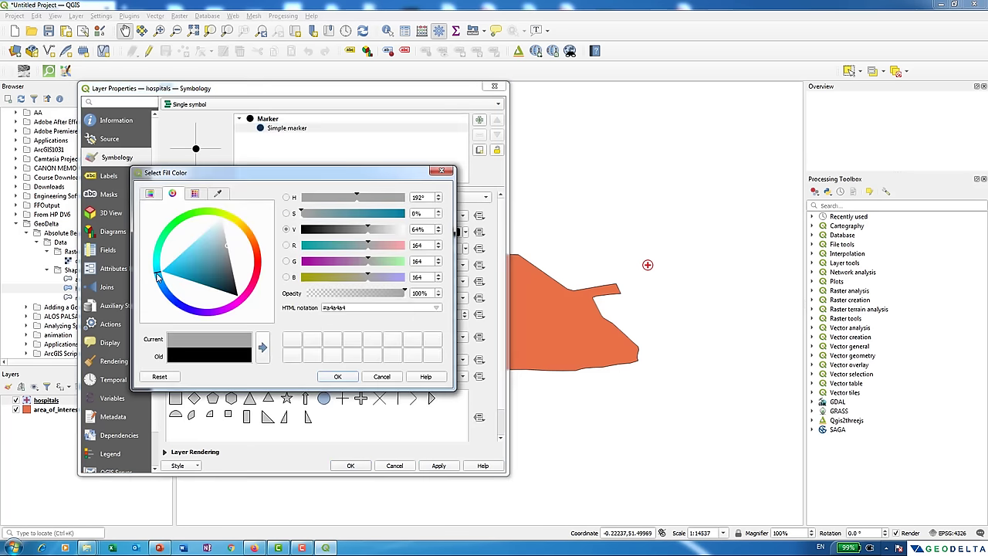
pyautogui.click(159, 272)
pyautogui.click(177, 279)
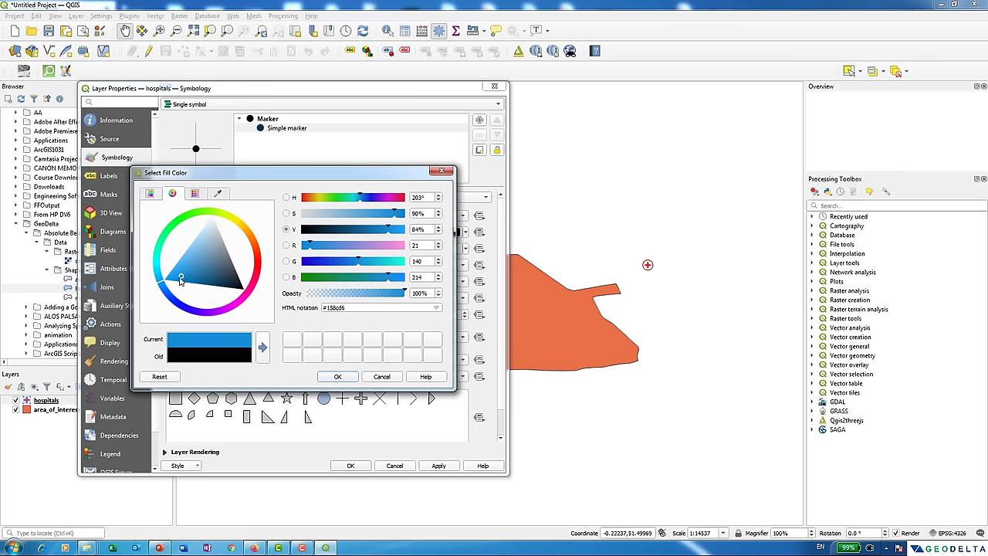
pyautogui.click(340, 375)
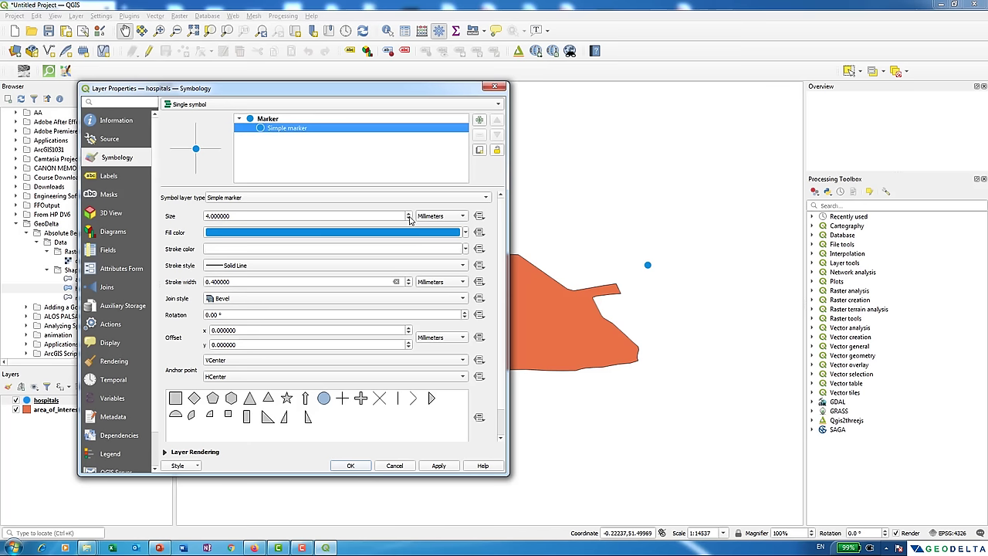
# Set the marker size to 2.8 mm, apply, close Layer Properties, and recentre the map.
pyautogui.scroll(3, 410, 217)
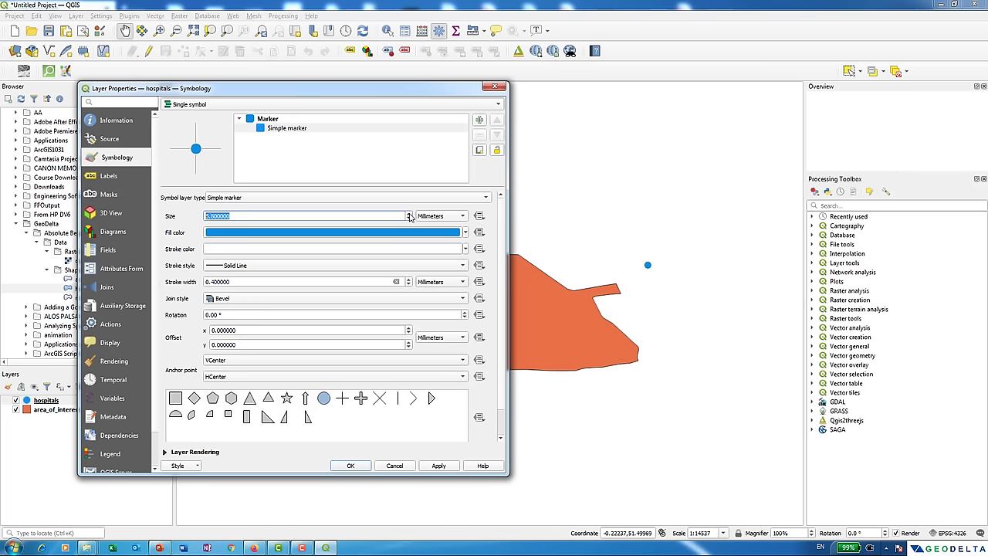
pyautogui.scroll(-6, 409, 219)
pyautogui.scroll(-9, 407, 222)
pyautogui.click(438, 466)
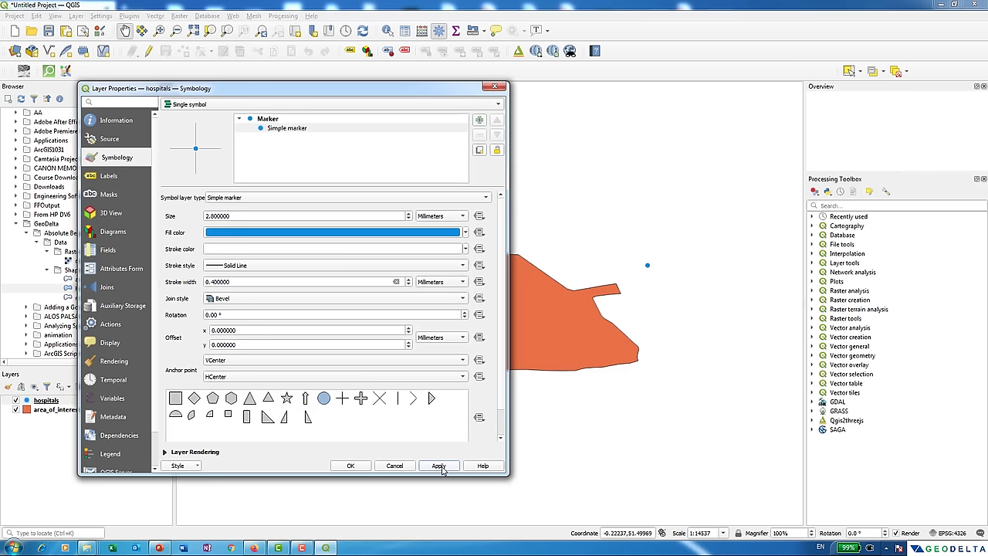
pyautogui.click(347, 466)
pyautogui.moveTo(425, 423); pyautogui.dragTo(441, 379)
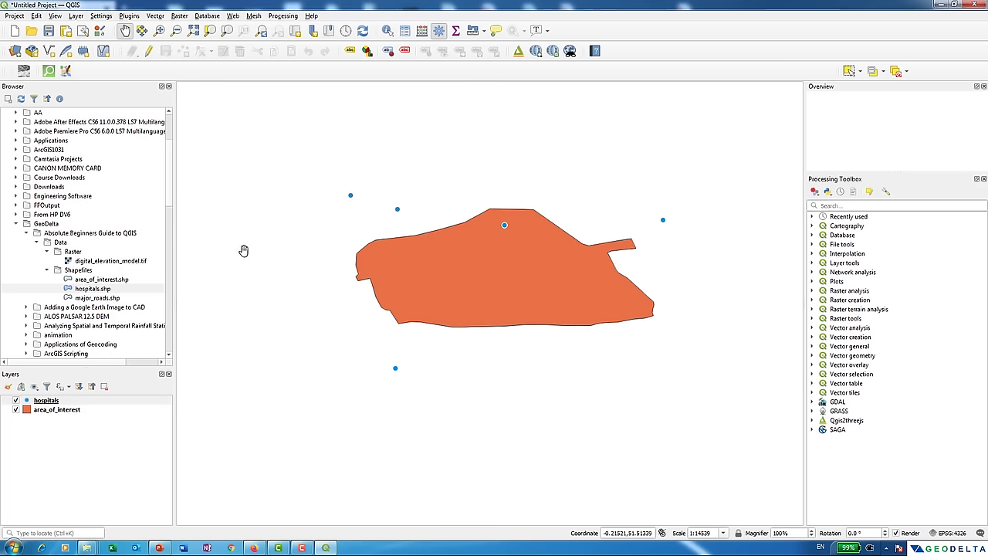
# Select the hospitals layer in the Layers panel and bring up its context menu.
pyautogui.click(130, 437)
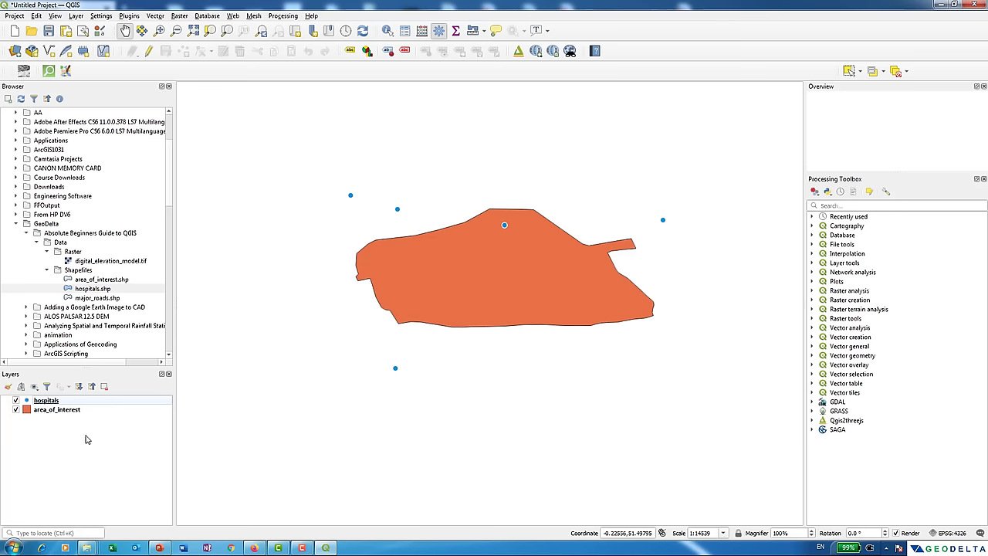
pyautogui.click(54, 401)
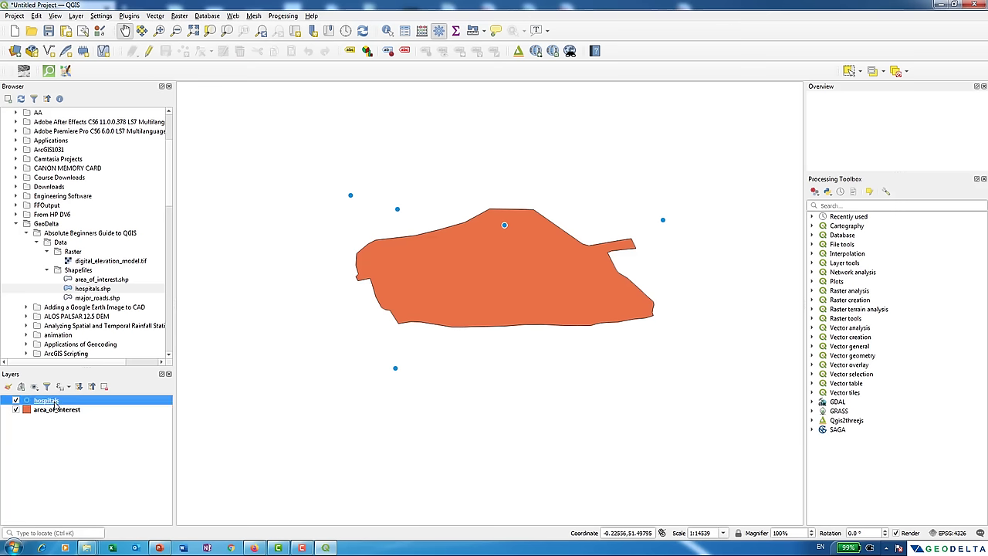
pyautogui.rightClick(55, 403)
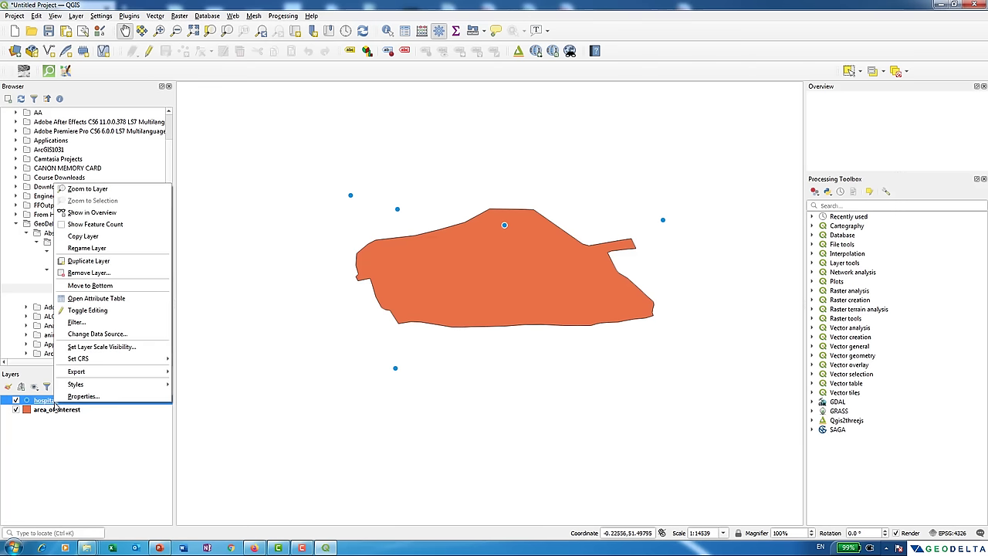
# Open the hospitals attribute table, shrink it beside the map, and fit the Name column to full names.
pyautogui.click(121, 299)
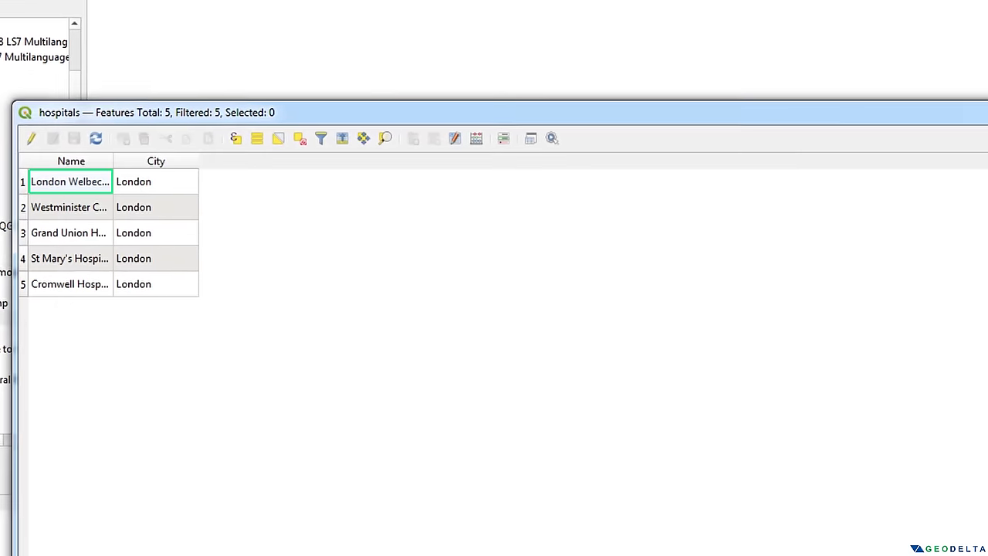
pyautogui.moveTo(984, 363); pyautogui.dragTo(332, 363)
pyautogui.moveTo(113, 165); pyautogui.dragTo(197, 168)
pyautogui.moveTo(193, 114); pyautogui.dragTo(68, 75)
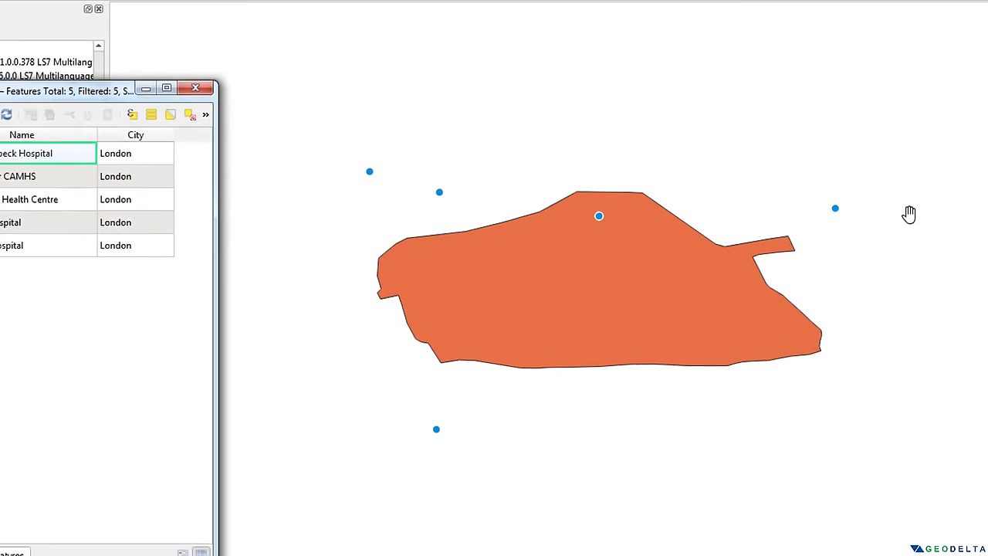
pyautogui.moveTo(97, 135); pyautogui.dragTo(131, 144)
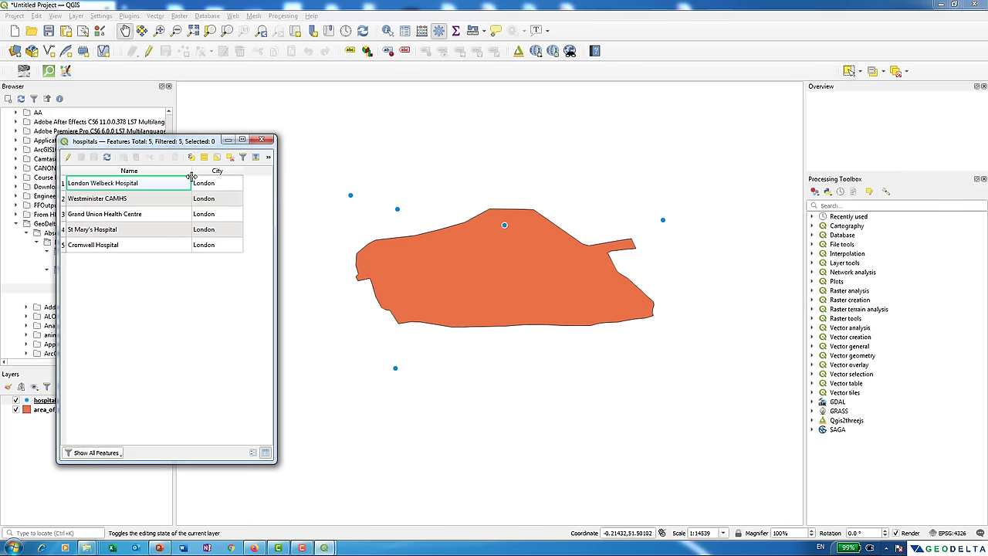
pyautogui.moveTo(191, 176); pyautogui.dragTo(185, 181)
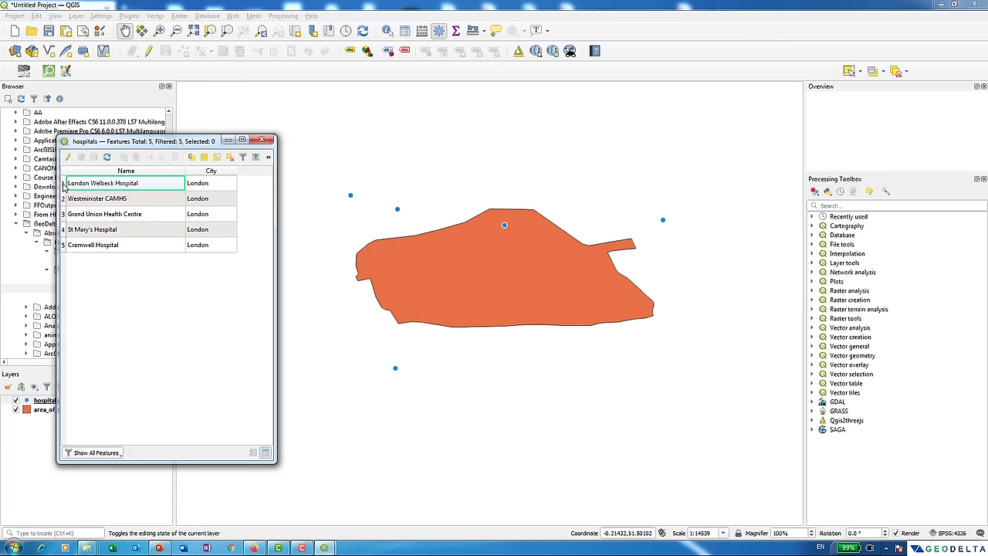
# Select each of the five hospital rows in turn to locate its point on the map.
pyautogui.click(64, 186)
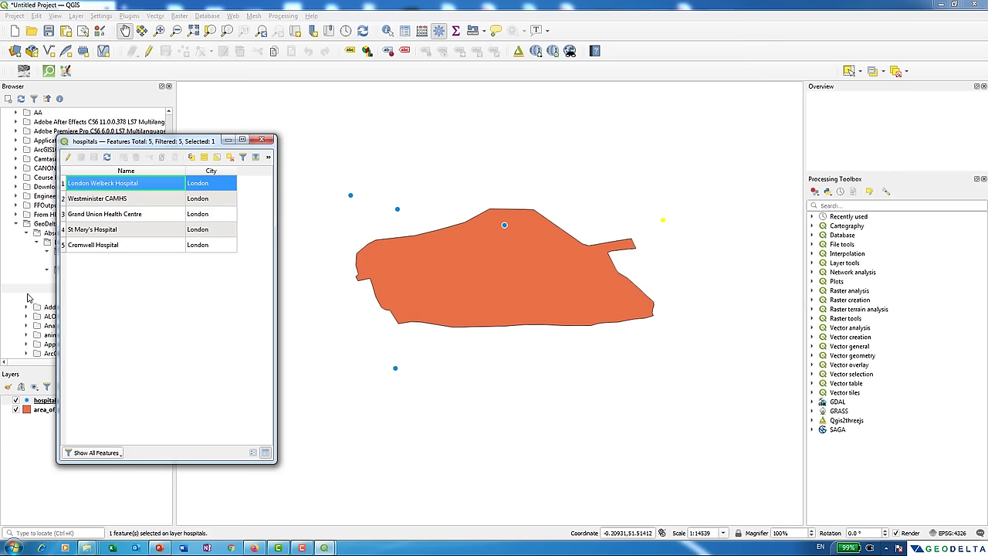
pyautogui.click(63, 198)
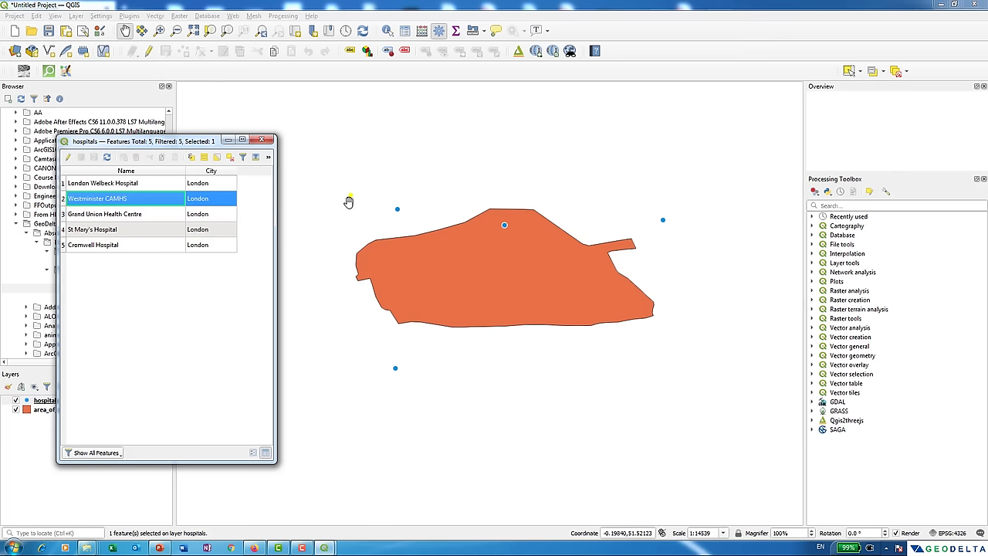
pyautogui.click(64, 215)
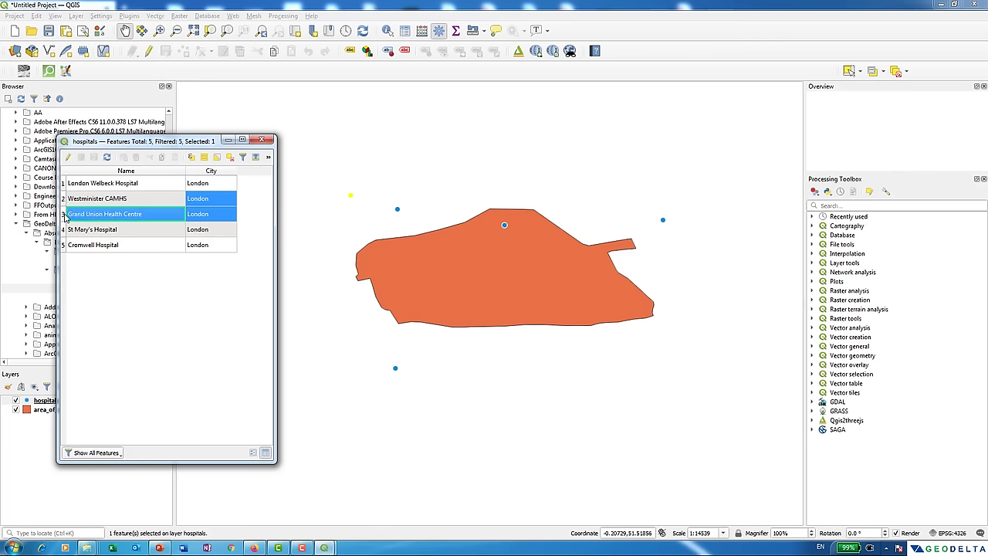
pyautogui.click(64, 230)
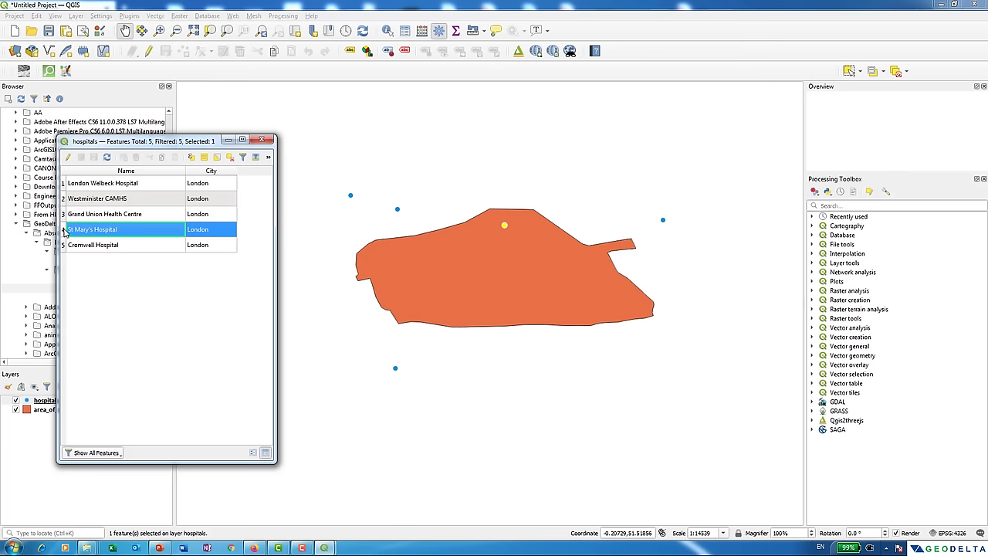
pyautogui.click(64, 245)
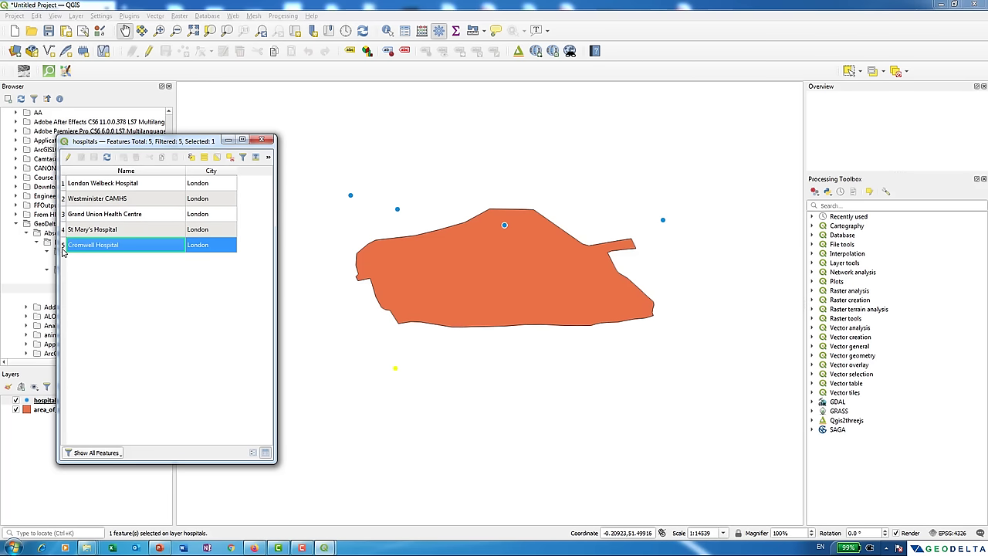
# Add Grand Union Health Centre to the selection, deselect all, and close the attribute table.
pyautogui.keyDown('ctrl'); pyautogui.click(65, 219); pyautogui.keyUp('ctrl')
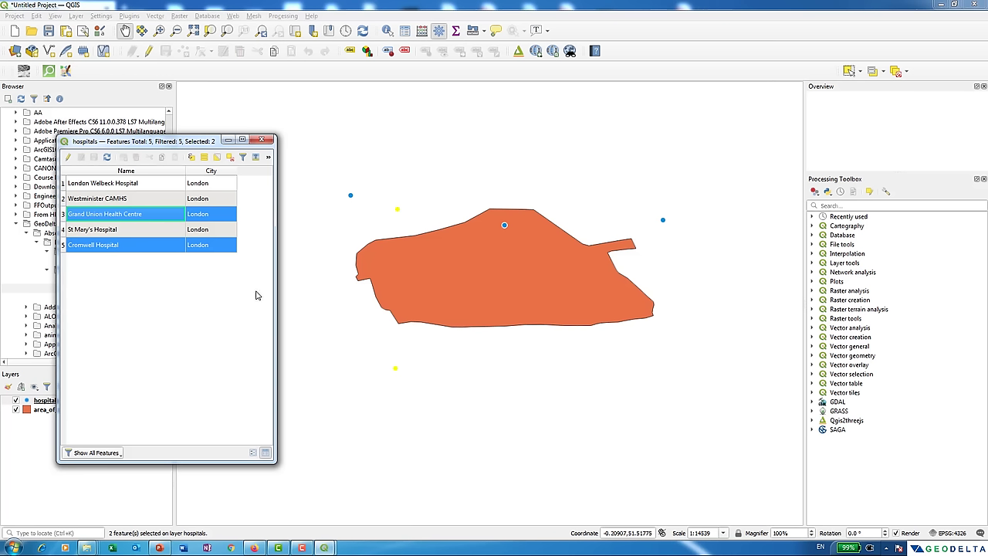
pyautogui.click(231, 158)
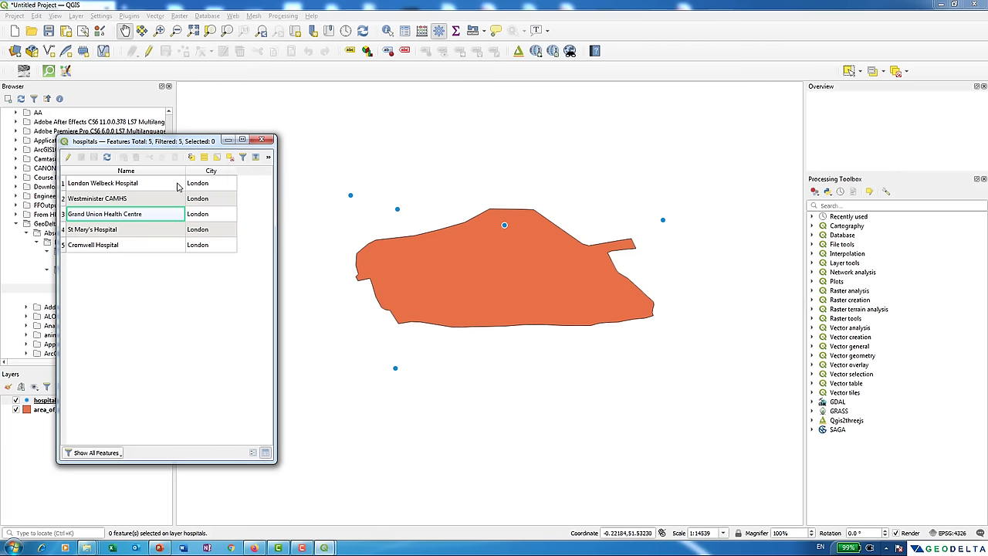
pyautogui.click(262, 139)
pyautogui.rightClick(70, 410)
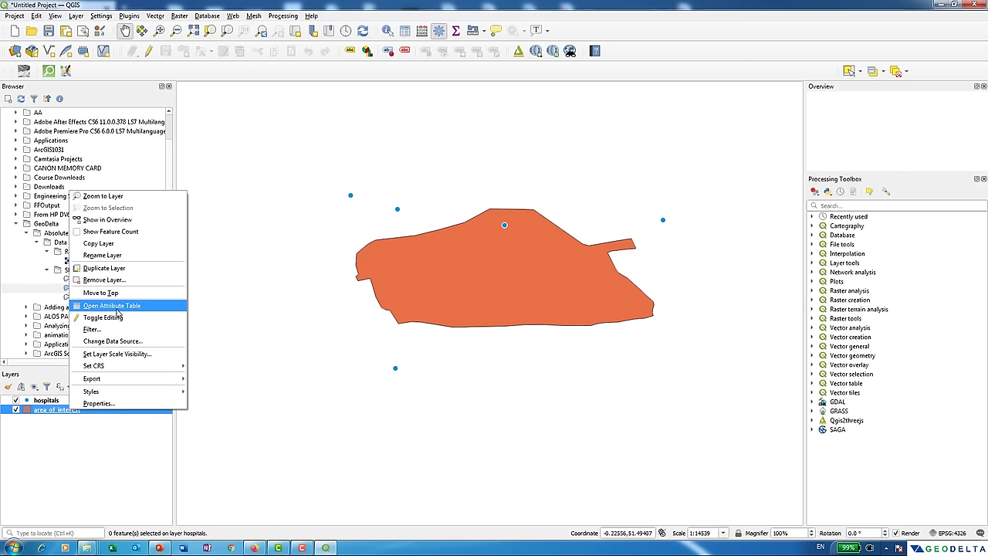
pyautogui.click(119, 306)
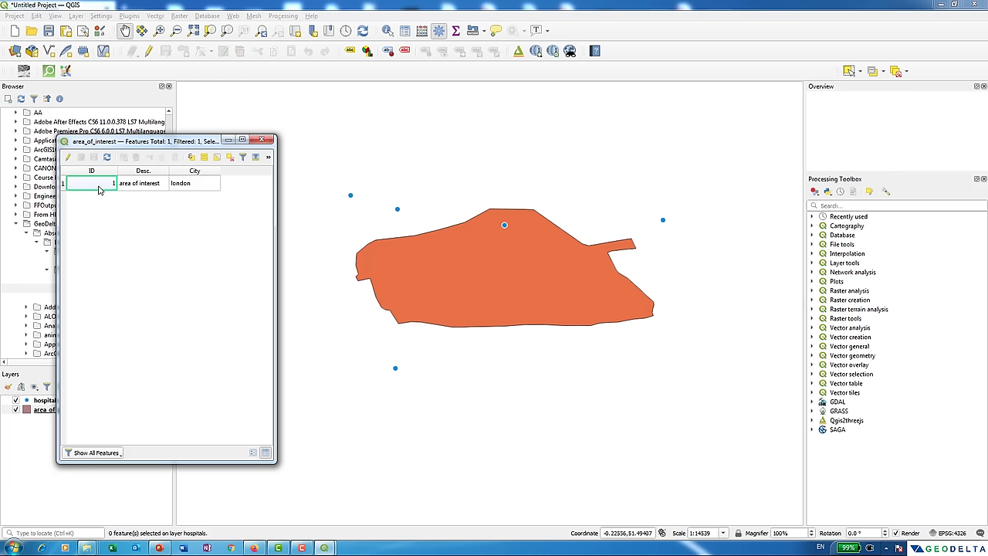
pyautogui.click(143, 186)
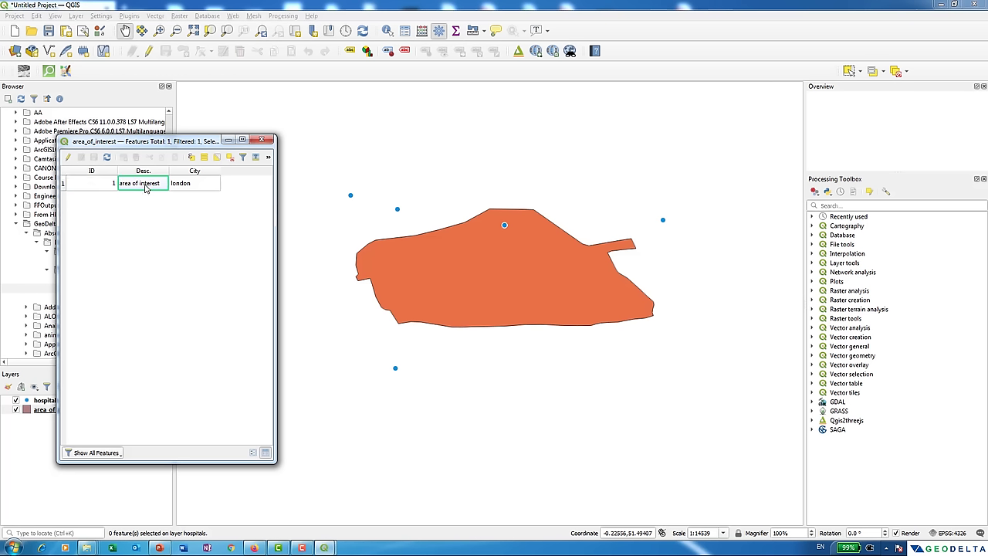
pyautogui.click(186, 188)
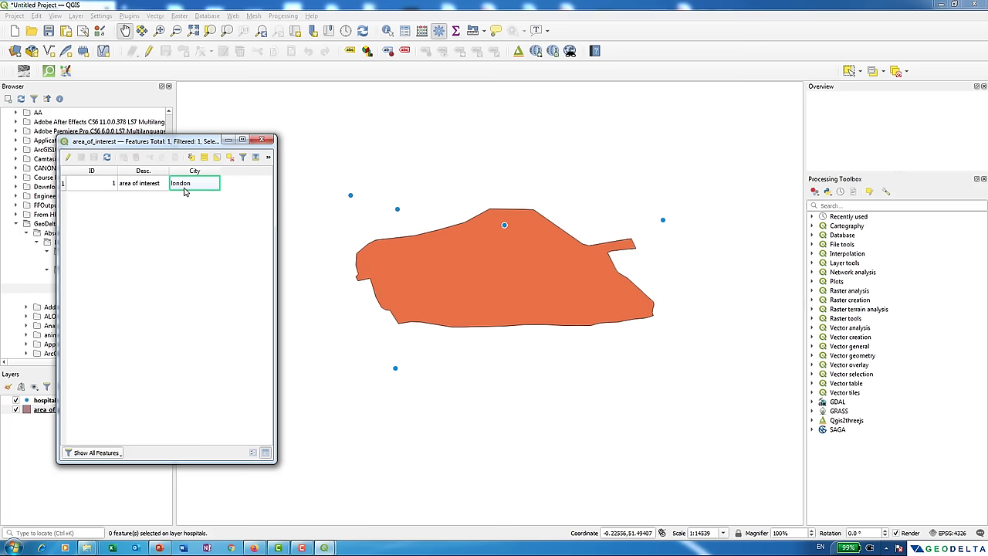
pyautogui.press('Escape')
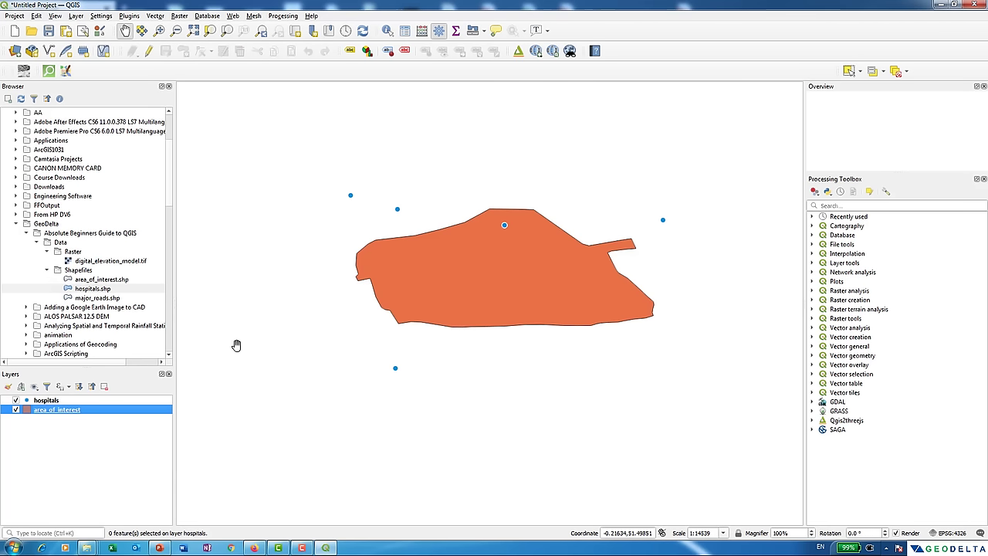
# Add major_roads.shp from the Browser panel to the map and recentre the view on it.
pyautogui.click(98, 300)
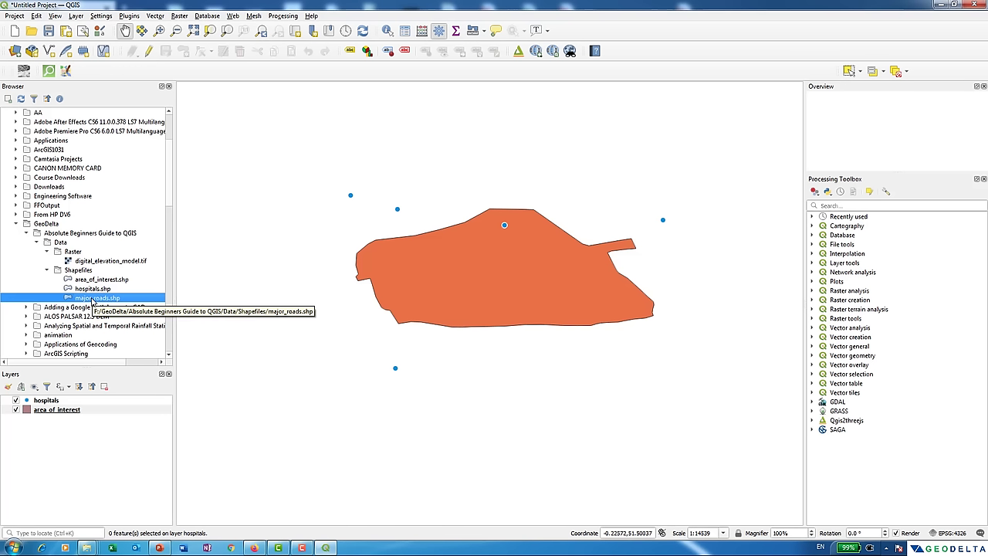
pyautogui.moveTo(92, 301)
pyautogui.mouseDown()
pyautogui.moveTo(167, 275)
pyautogui.moveTo(343, 244)
pyautogui.moveTo(432, 271)
pyautogui.moveTo(401, 296)
pyautogui.mouseUp()
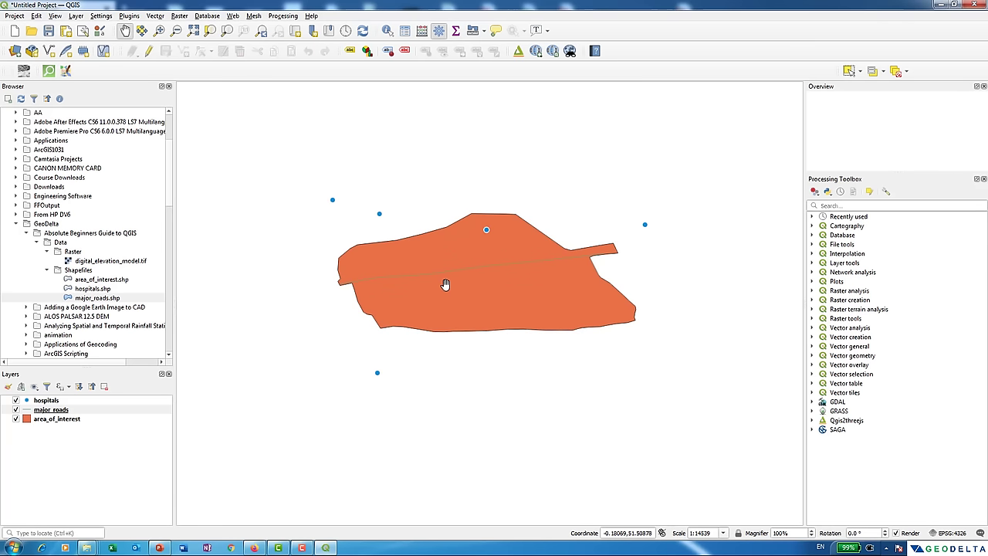
pyautogui.scroll(1, 444, 286)
pyautogui.moveTo(458, 276)
pyautogui.mouseDown()
pyautogui.moveTo(402, 334)
pyautogui.moveTo(443, 283)
pyautogui.mouseUp()
pyautogui.scroll(-1, 442, 283)
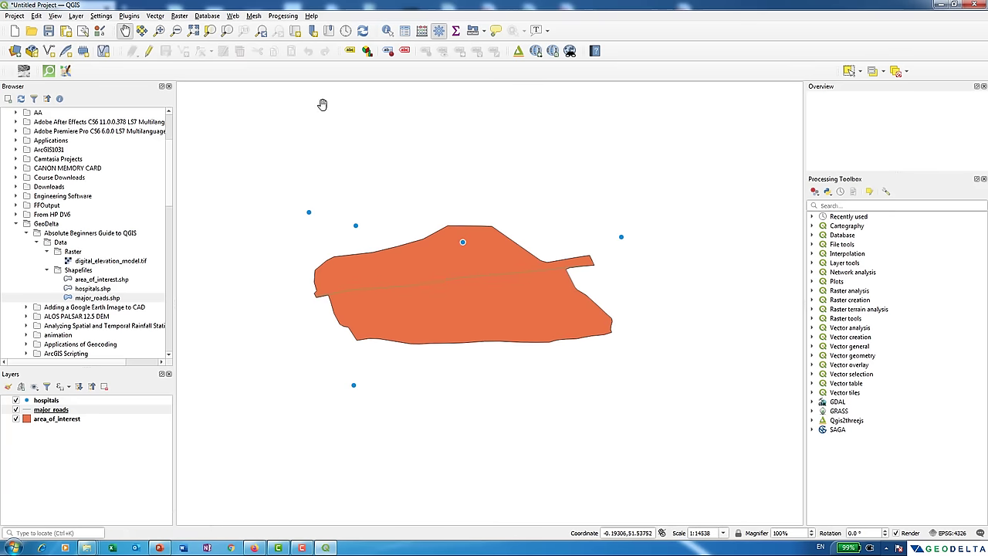
# Zoom in to about 1:8022 around the orange polygon and road, then centre the map.
pyautogui.click(158, 30)
pyautogui.moveTo(242, 145); pyautogui.dragTo(684, 406)
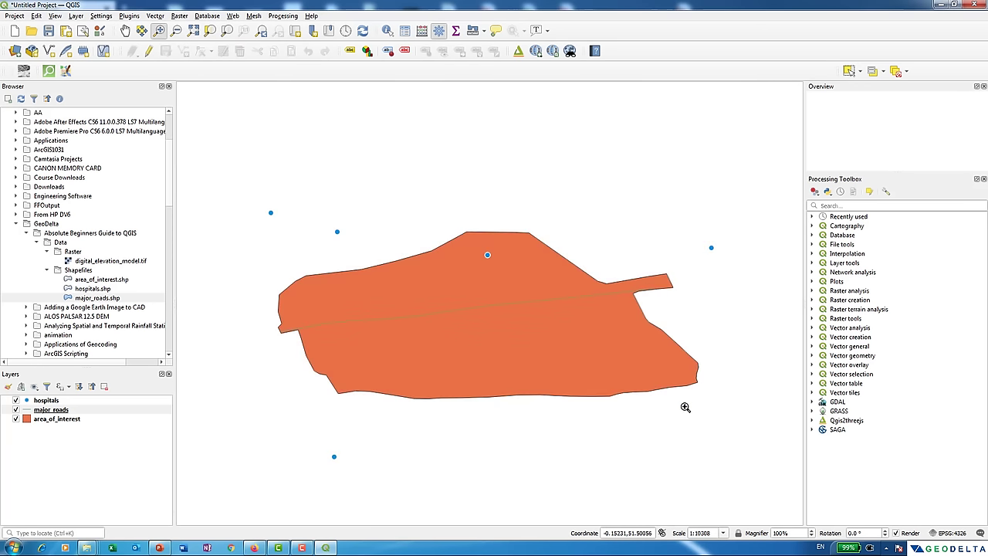
pyautogui.moveTo(251, 189); pyautogui.dragTo(738, 471)
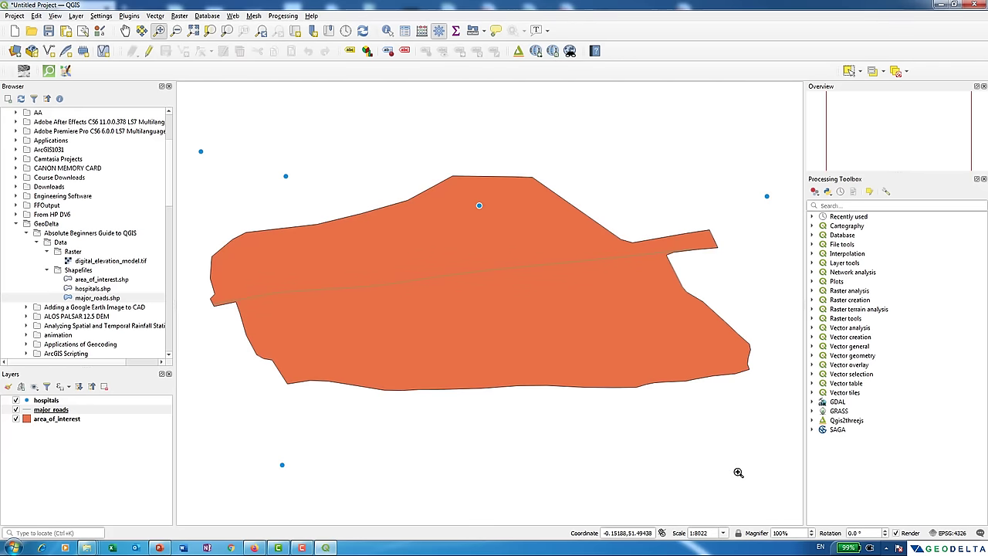
pyautogui.click(125, 30)
pyautogui.moveTo(381, 260); pyautogui.dragTo(397, 263)
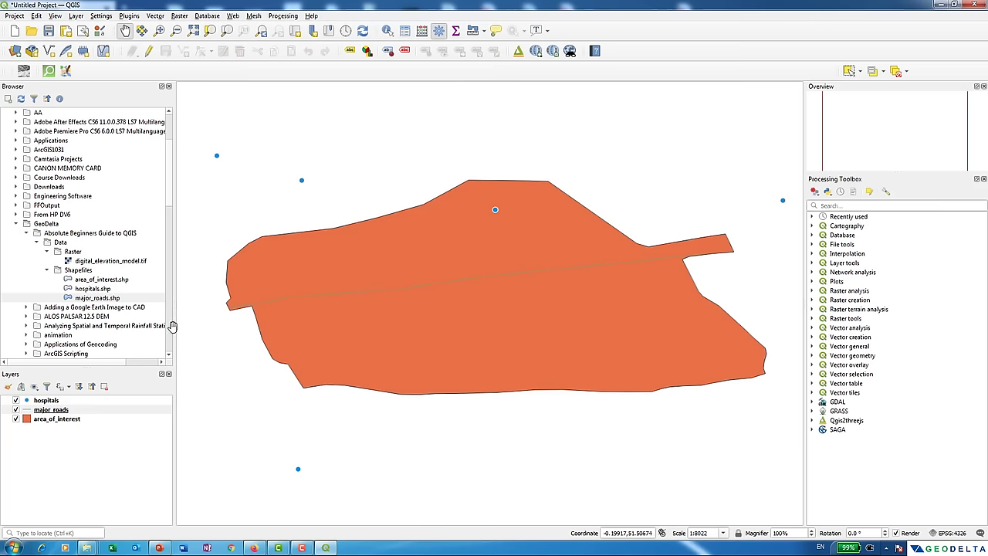
# In the major_roads symbology, set the simple line colour to near-black.
pyautogui.click(54, 409)
pyautogui.rightClick(51, 410)
pyautogui.click(68, 410)
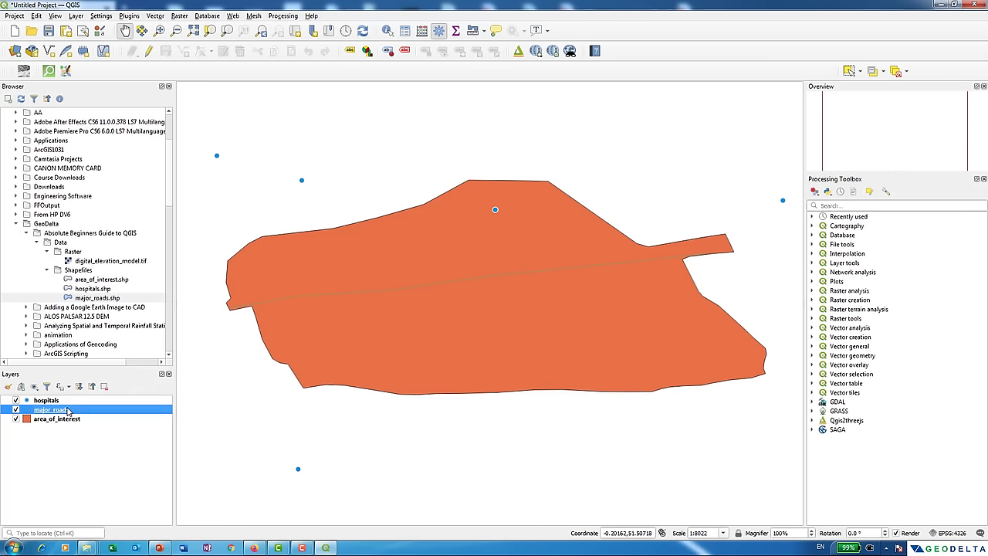
pyautogui.doubleClick(68, 410)
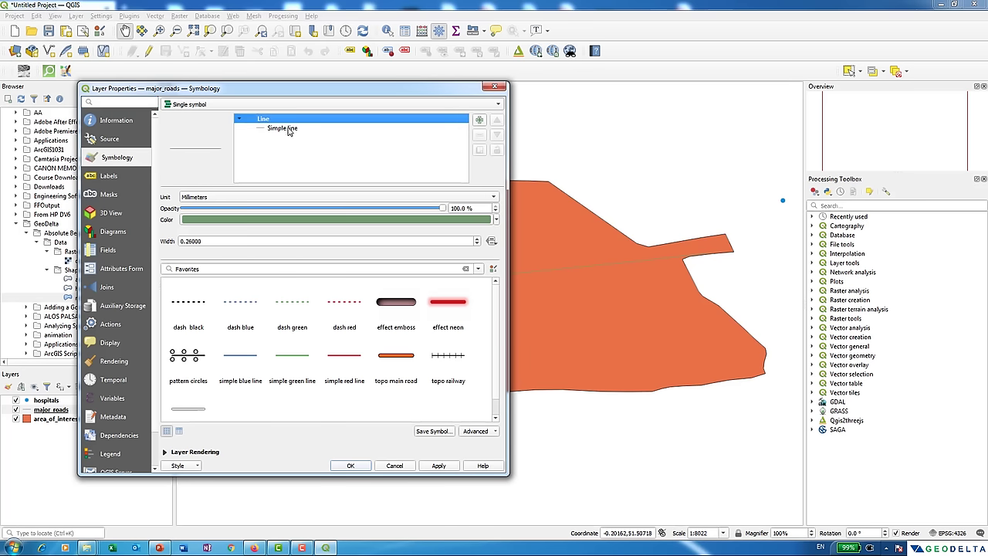
pyautogui.click(285, 128)
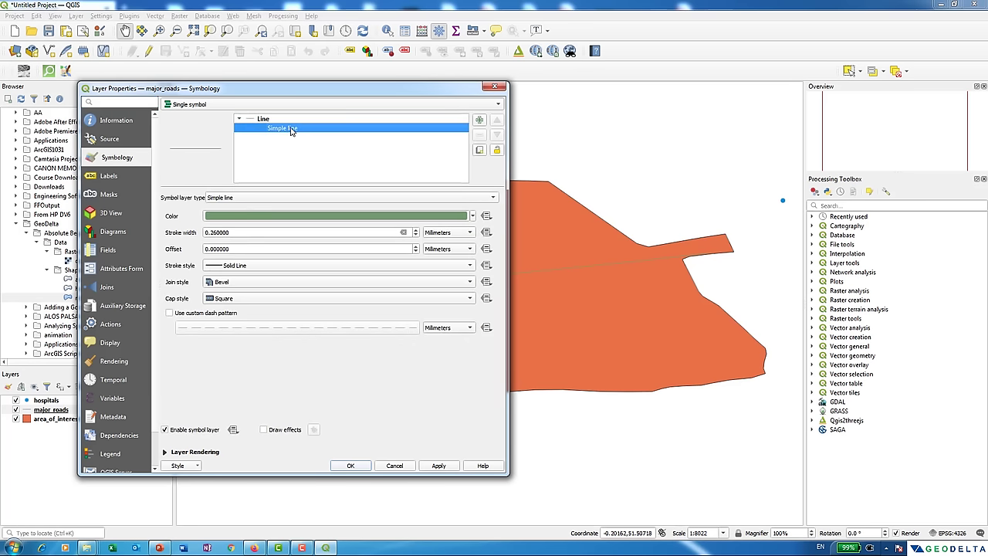
pyautogui.click(473, 216)
pyautogui.moveTo(244, 304); pyautogui.dragTo(263, 241)
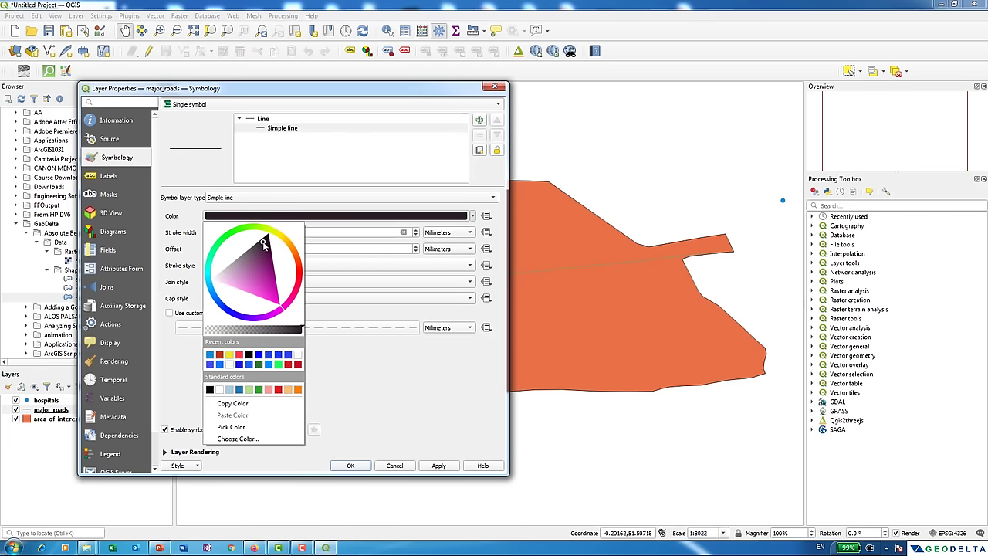
pyautogui.click(355, 358)
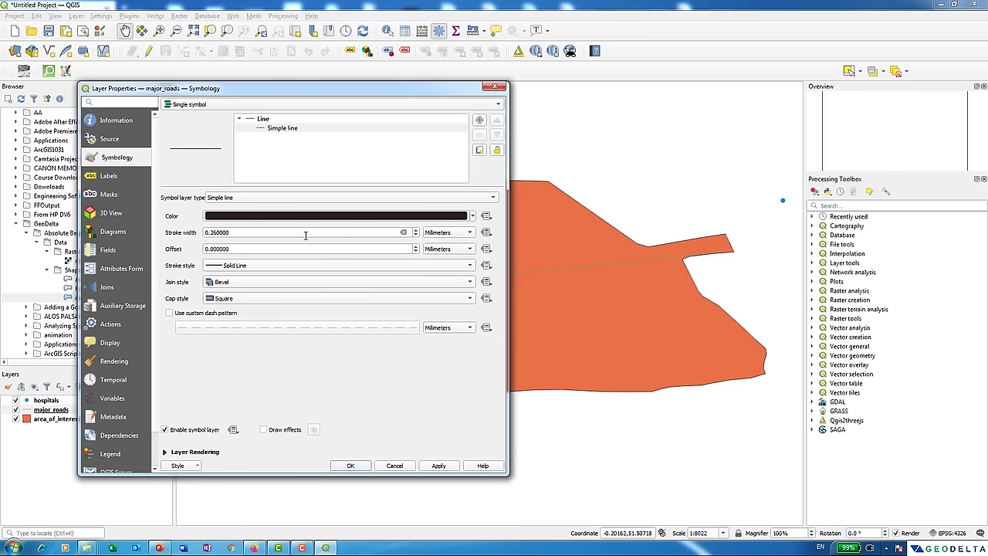
# Set the road stroke width to 0.66 mm, apply it, and confirm with OK.
pyautogui.click(416, 230)
pyautogui.click(415, 230)
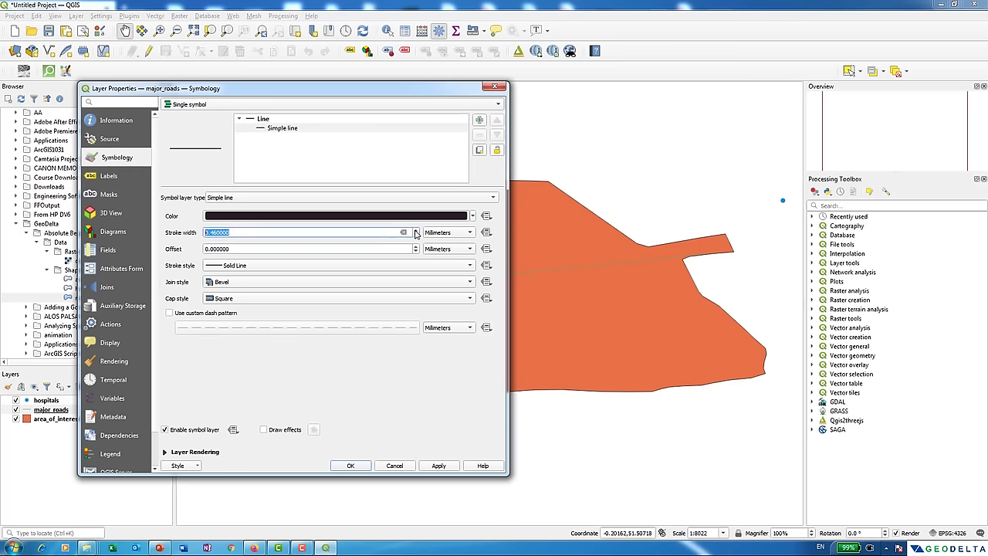
pyautogui.click(415, 230)
pyautogui.click(415, 230)
pyautogui.click(425, 464)
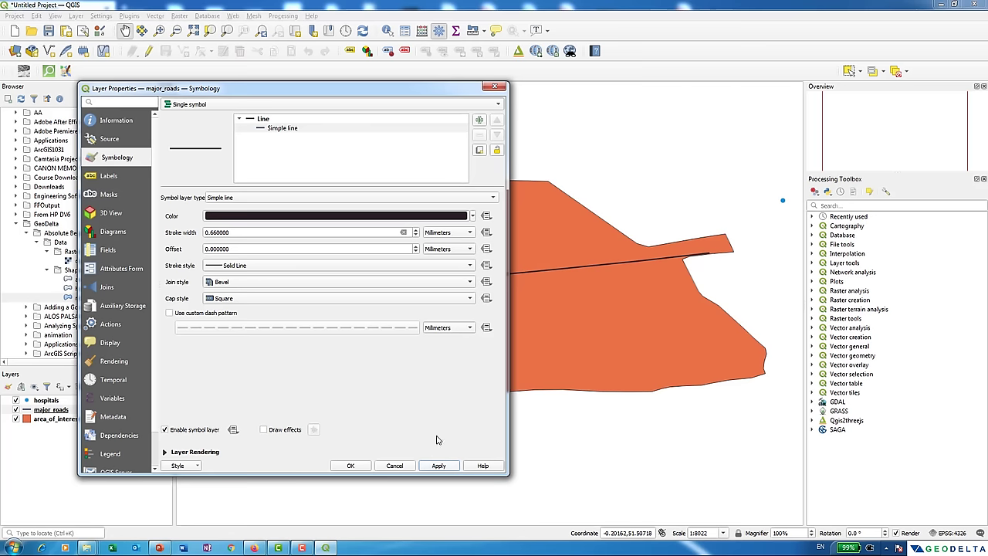
pyautogui.moveTo(406, 90); pyautogui.dragTo(410, 132)
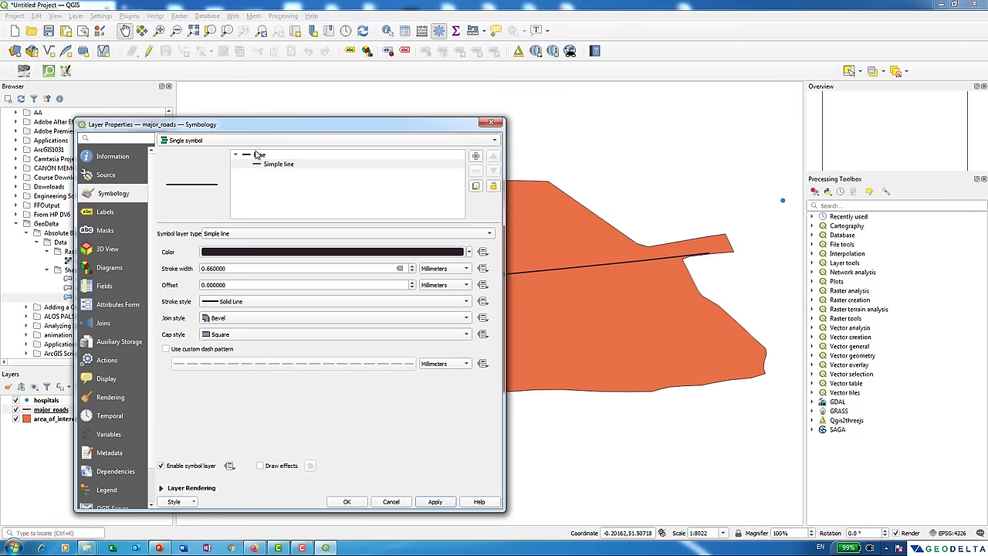
pyautogui.click(257, 156)
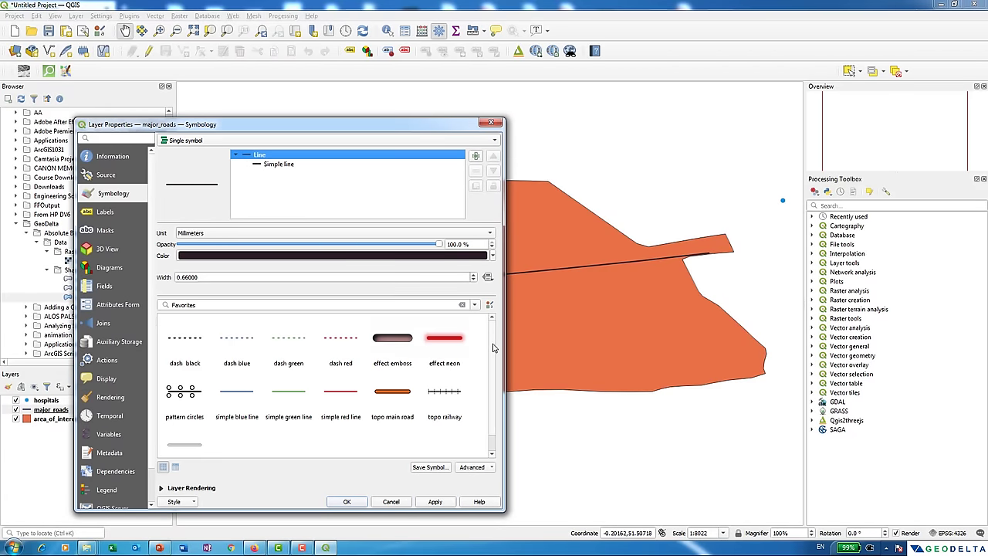
pyautogui.scroll(-1, 494, 348)
pyautogui.scroll(1, 500, 350)
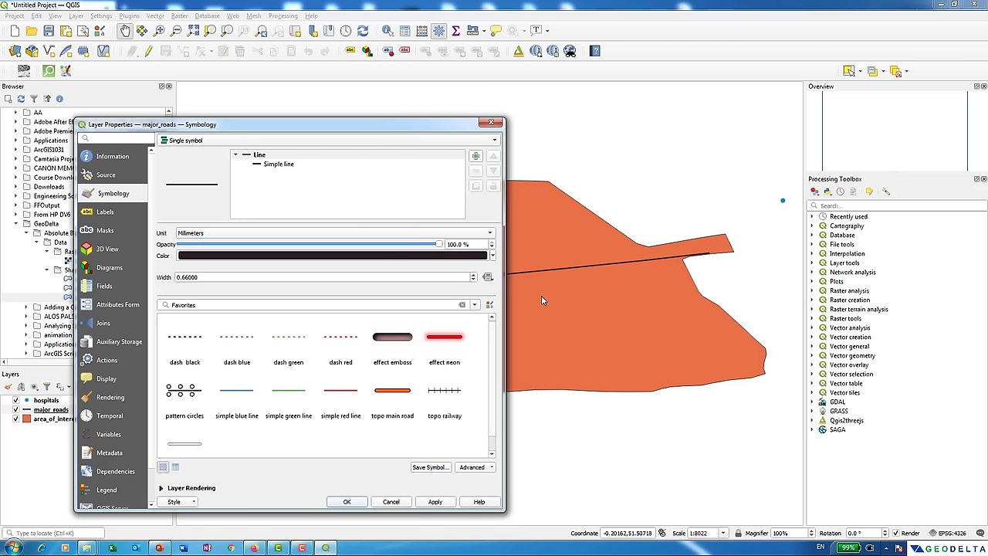
pyautogui.click(333, 500)
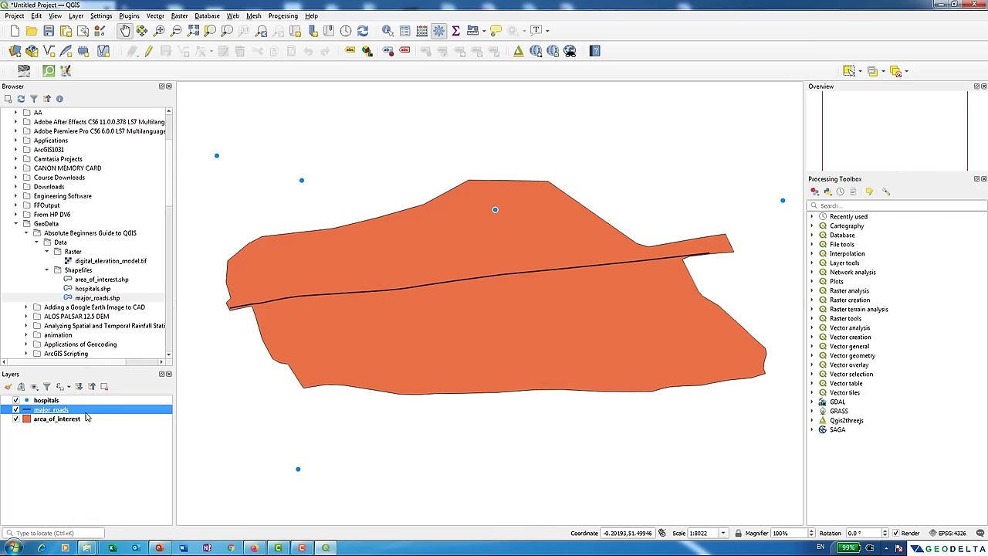
pyautogui.rightClick(66, 413)
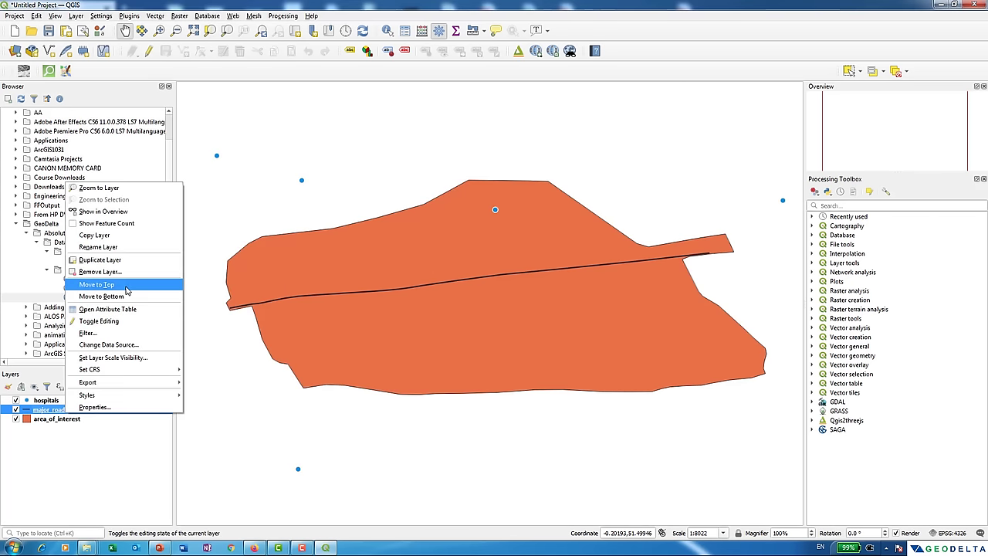
pyautogui.click(112, 309)
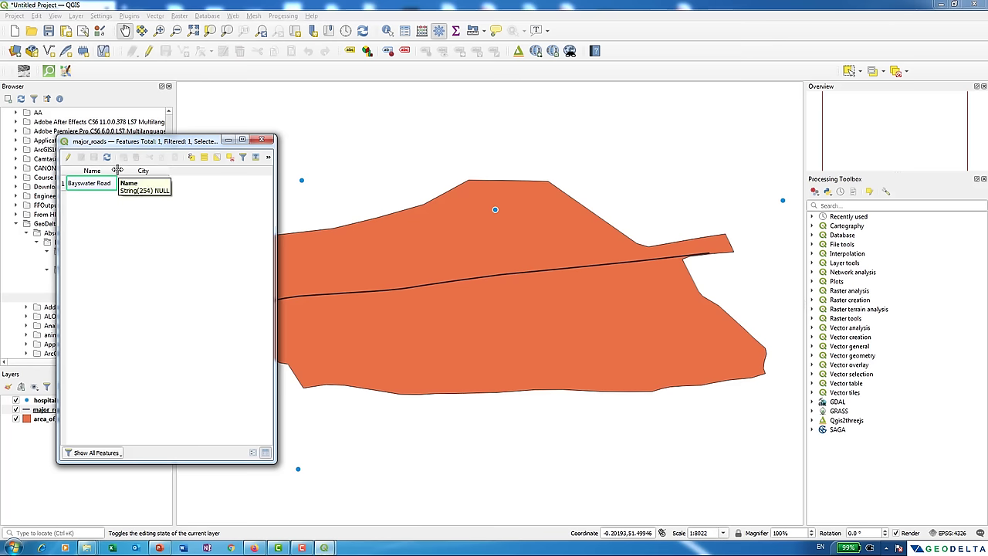
pyautogui.moveTo(117, 170); pyautogui.dragTo(125, 170)
pyautogui.click(171, 187)
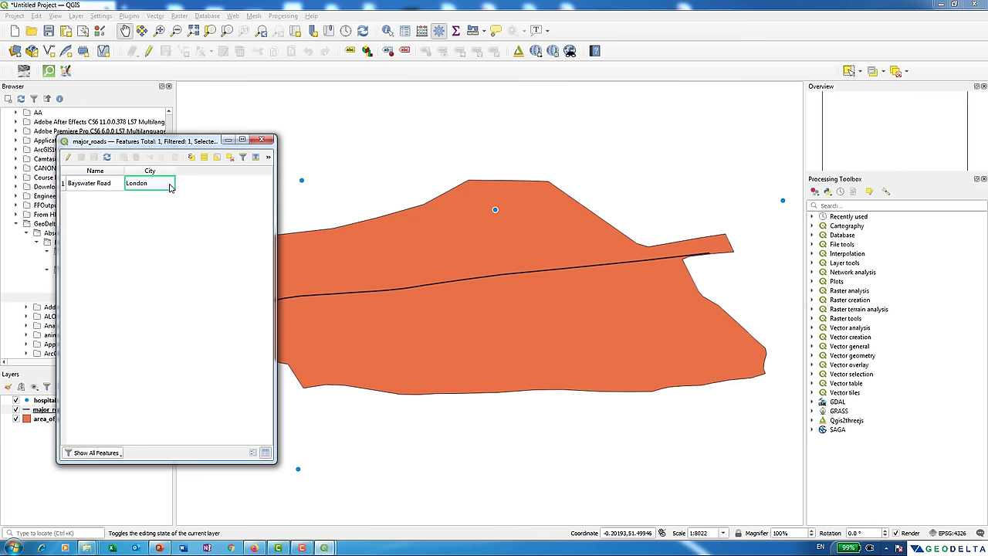
pyautogui.click(263, 139)
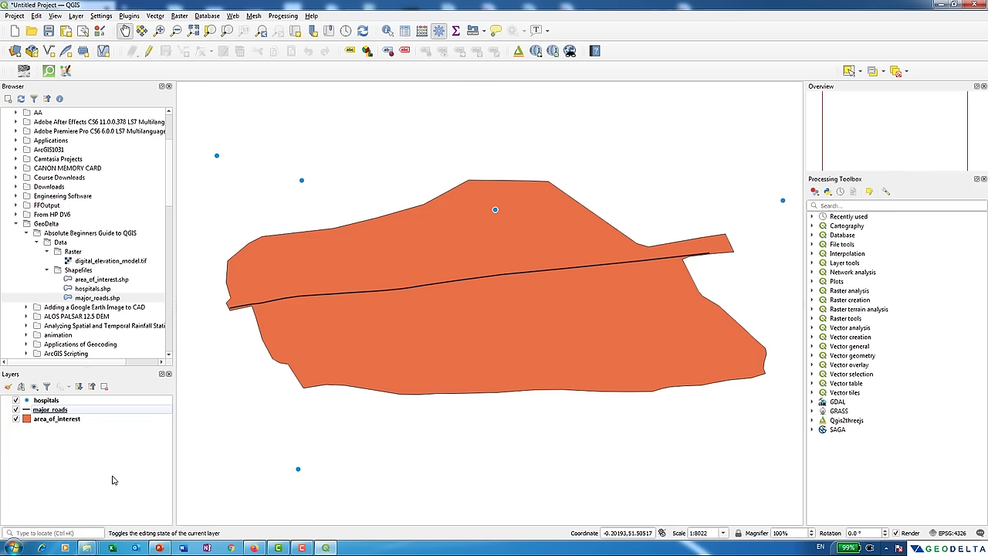
# Move major_roads below area_of_interest and toggle area_of_interest visibility to compare.
pyautogui.click(82, 409)
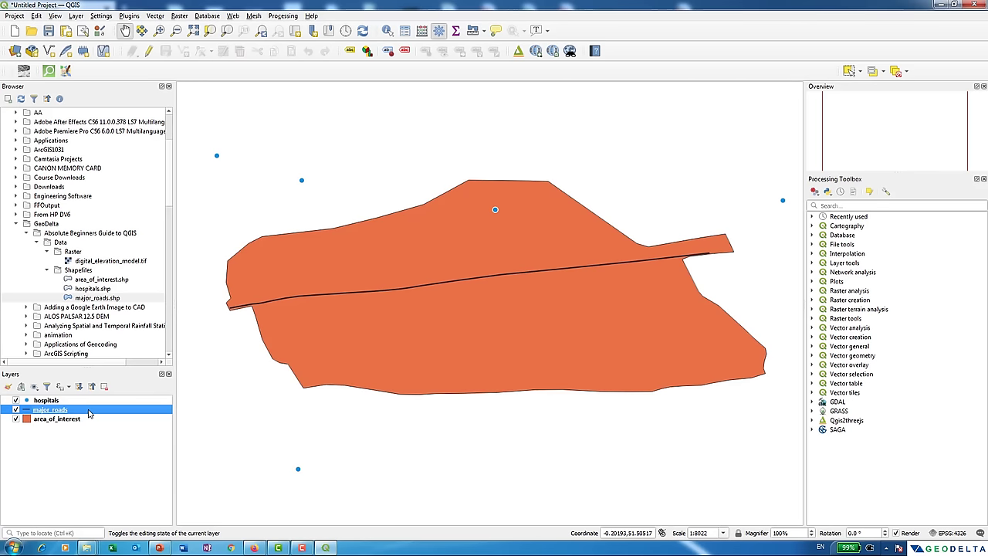
pyautogui.moveTo(88, 413); pyautogui.dragTo(87, 440)
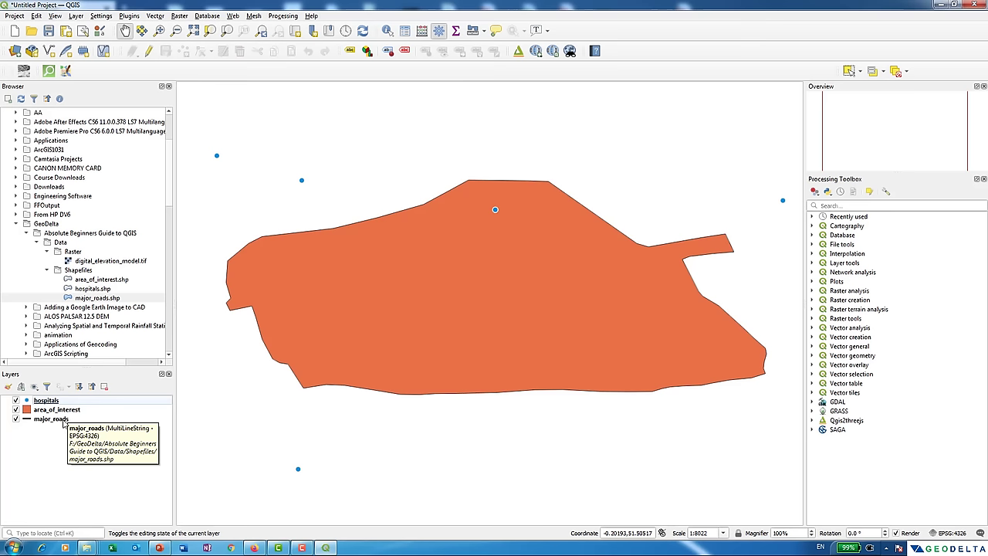
pyautogui.click(17, 410)
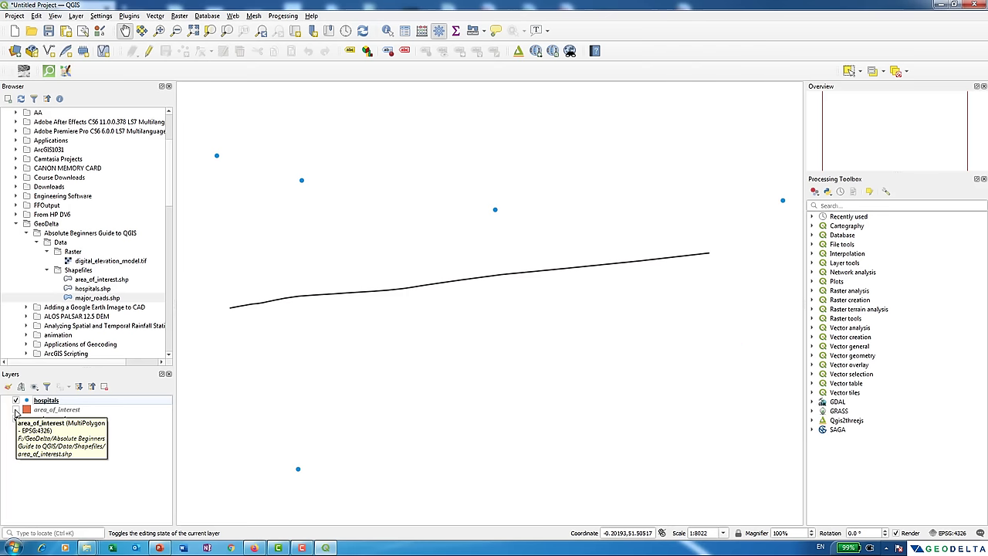
pyautogui.click(16, 410)
# Move hospitals below area_of_interest, leaving area_of_interest at the top of the layer order.
pyautogui.click(50, 400)
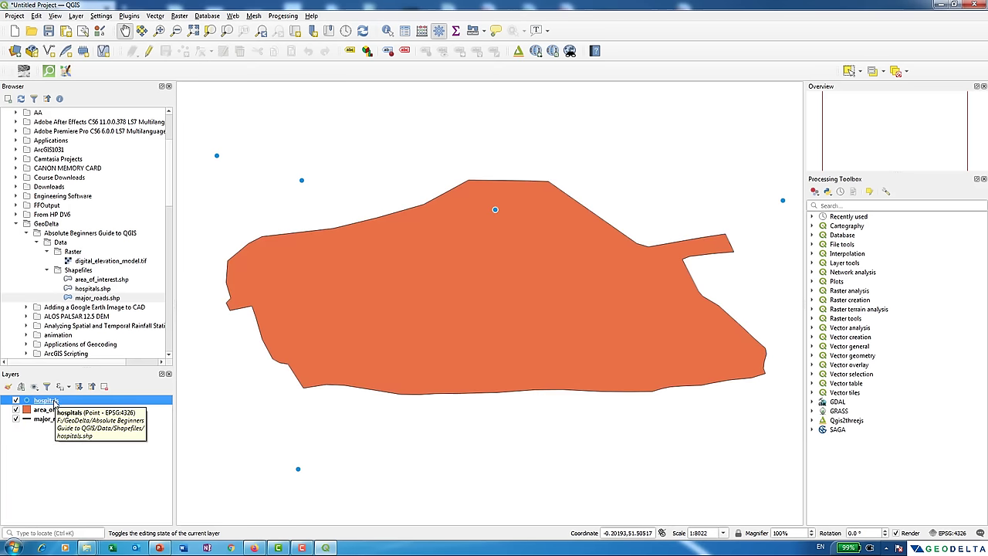
pyautogui.moveTo(55, 401); pyautogui.dragTo(61, 420)
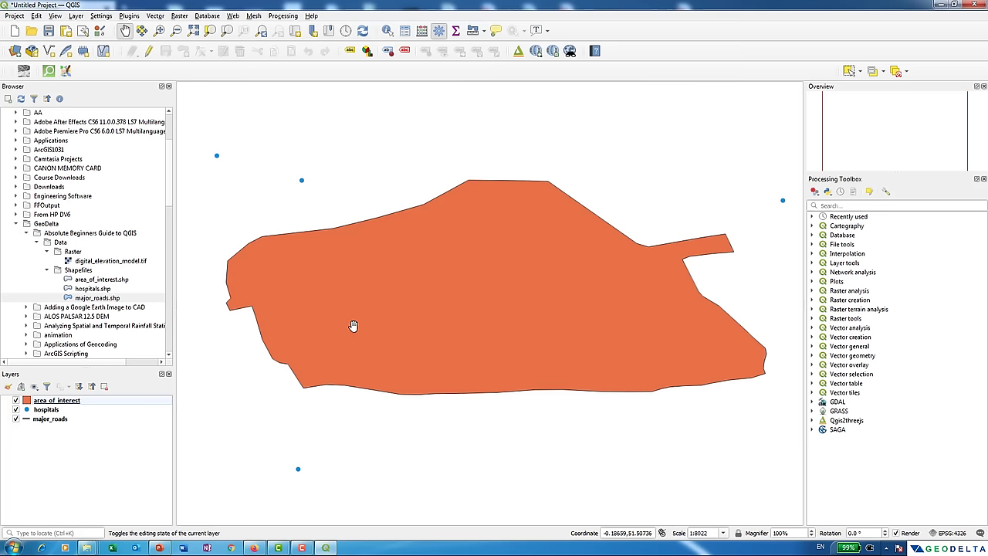
pyautogui.click(41, 401)
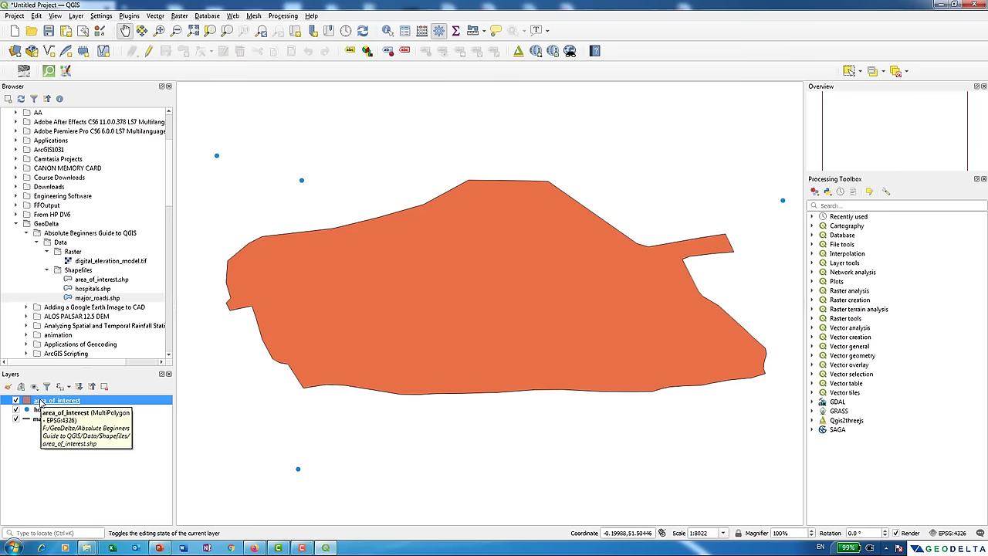
pyautogui.rightClick(40, 402)
# Change the area_of_interest Simple fill symbol layer to an Outline: Simple line.
pyautogui.click(674, 275)
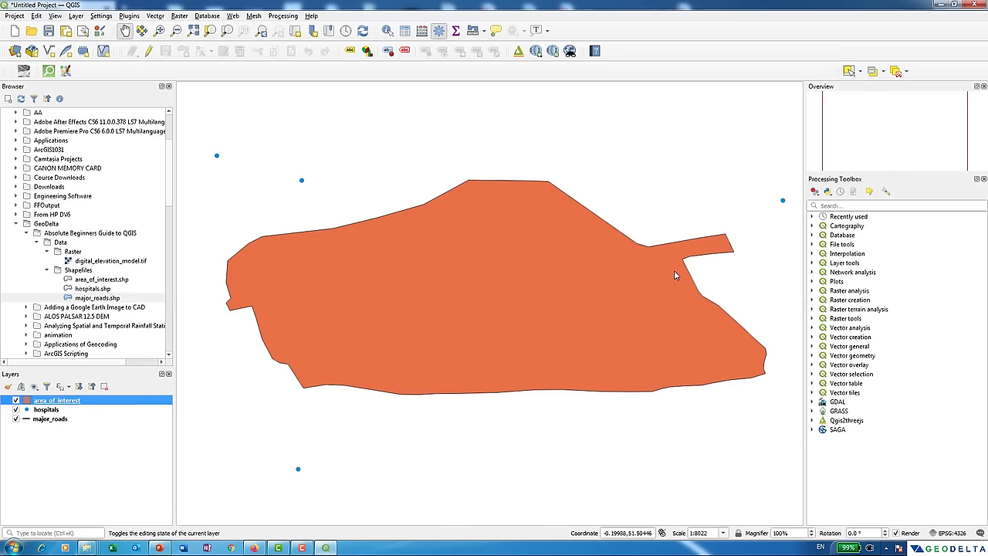
pyautogui.moveTo(370, 127); pyautogui.dragTo(498, 113)
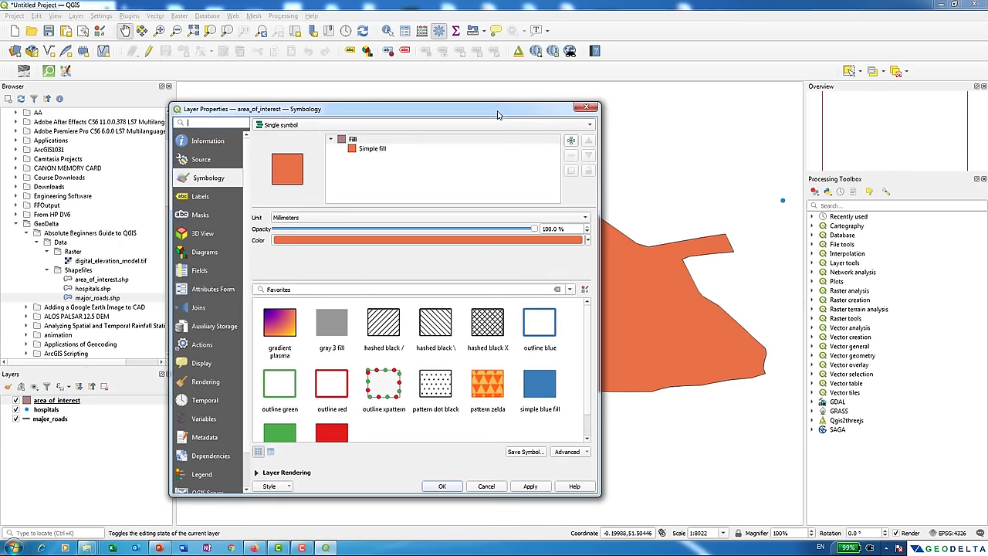
pyautogui.click(371, 149)
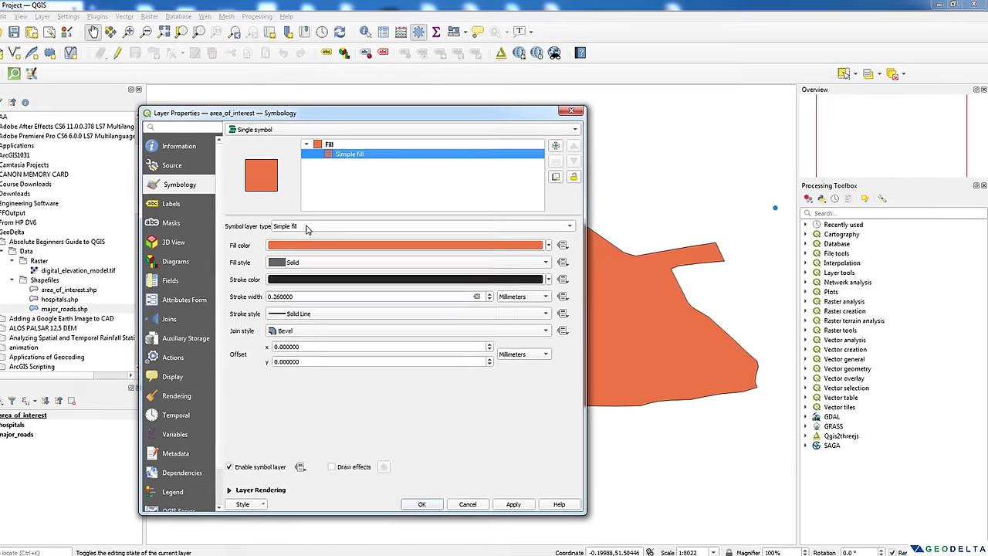
pyautogui.click(329, 221)
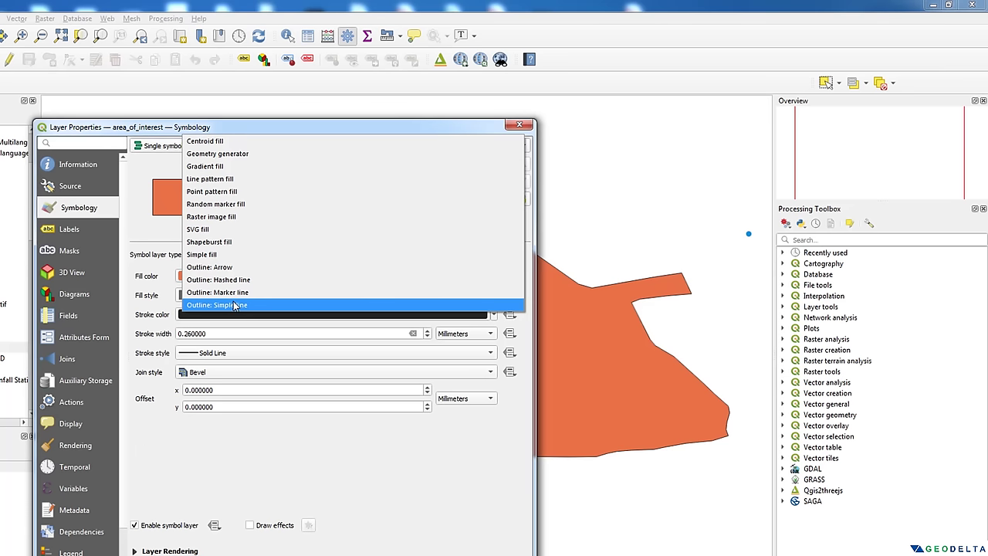
pyautogui.click(235, 305)
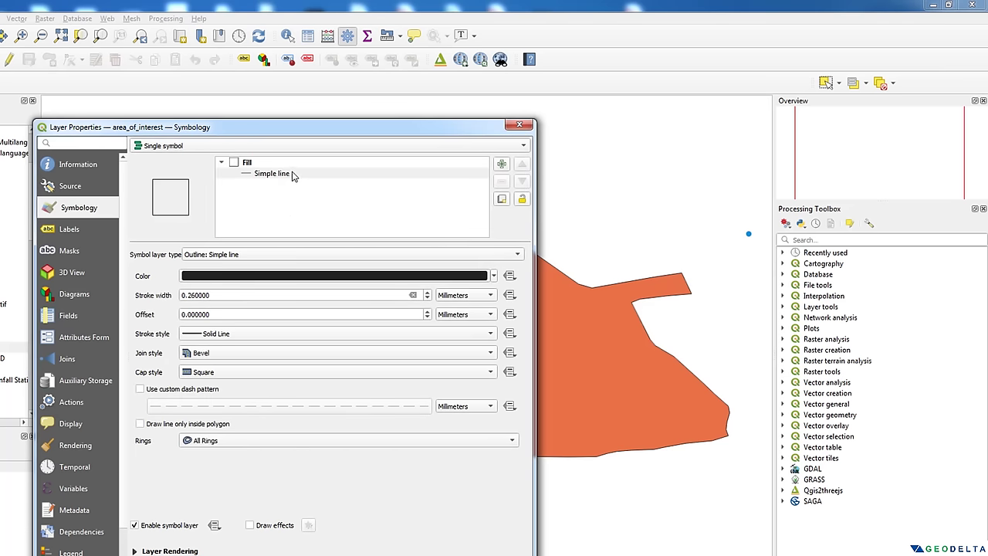
# Make the outline magenta with 0.46 mm width and apply with OK.
pyautogui.click(493, 275)
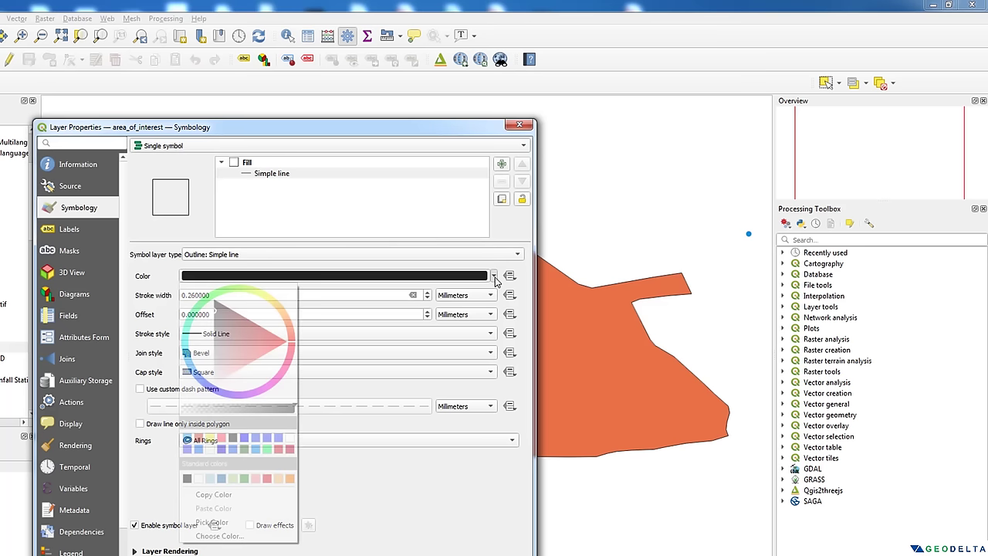
pyautogui.click(267, 395)
pyautogui.moveTo(257, 383); pyautogui.dragTo(251, 380)
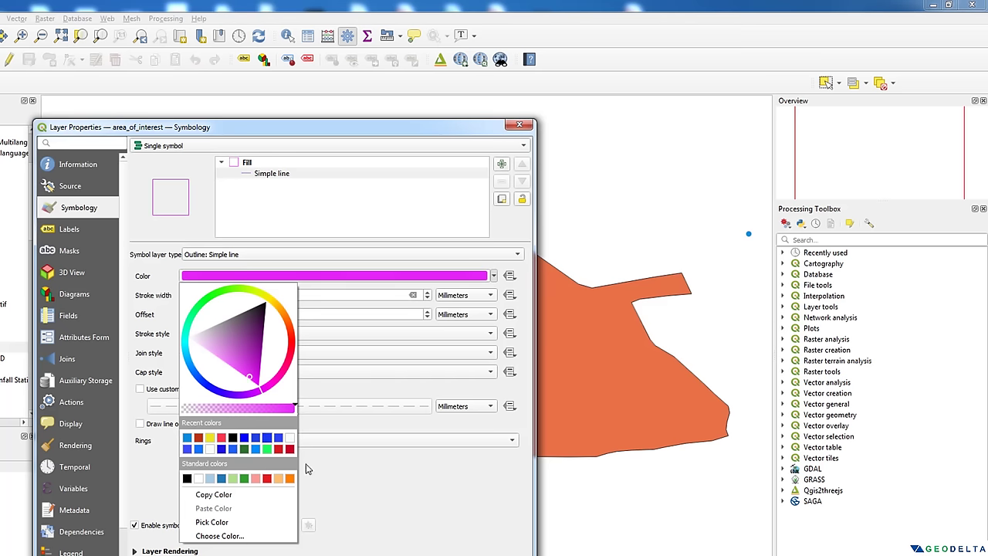
pyautogui.click(366, 463)
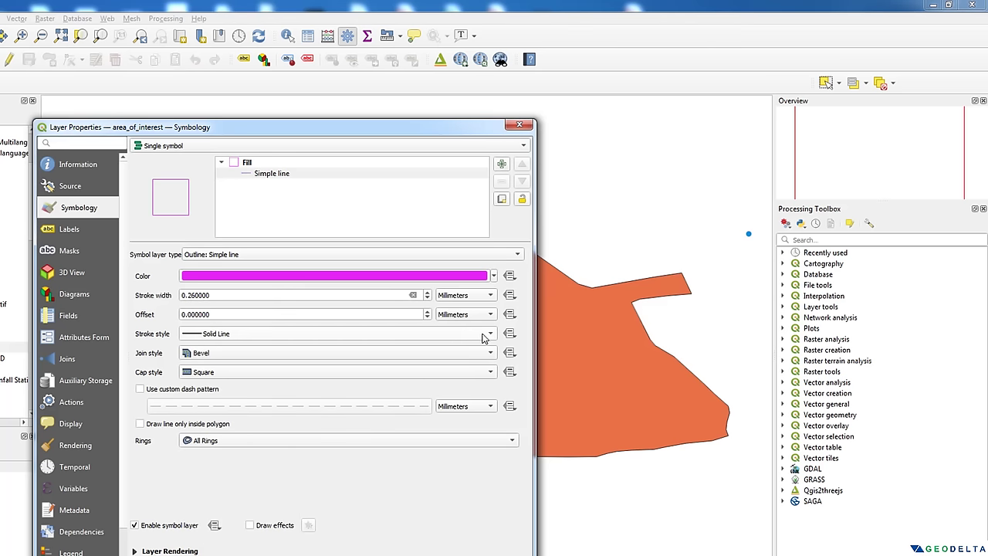
pyautogui.click(426, 293)
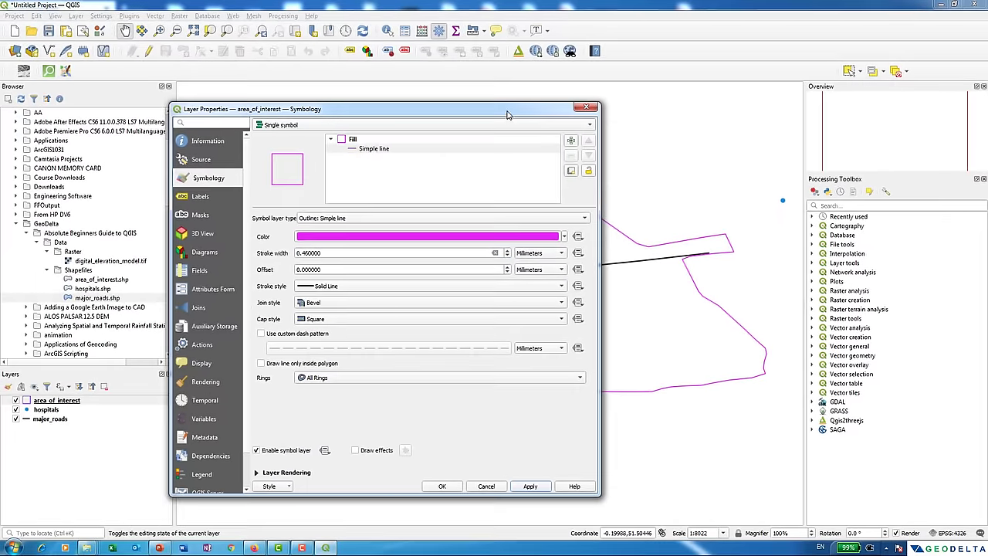
pyautogui.moveTo(445, 125); pyautogui.dragTo(239, 142)
pyautogui.moveTo(343, 130); pyautogui.dragTo(458, 116)
pyautogui.click(395, 493)
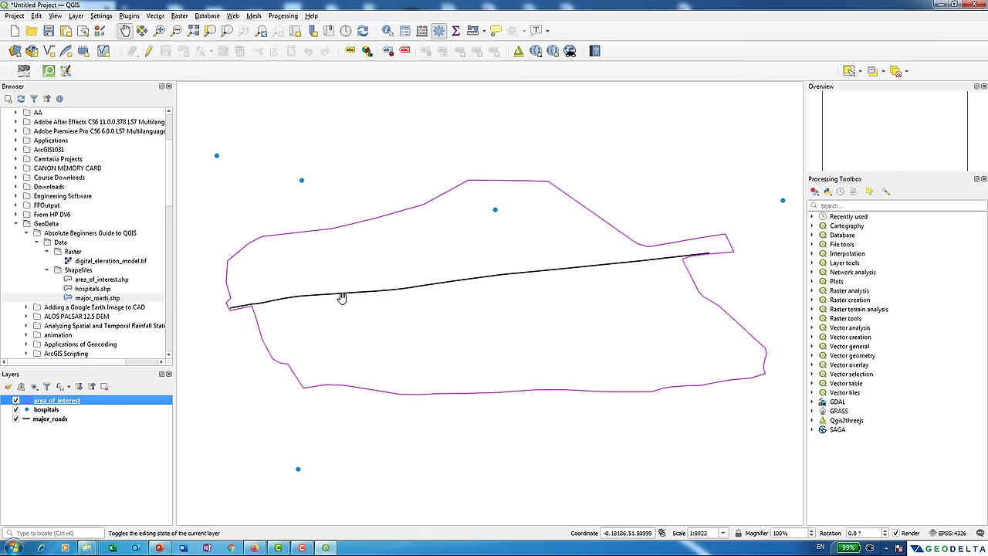
pyautogui.moveTo(284, 312); pyautogui.dragTo(278, 312)
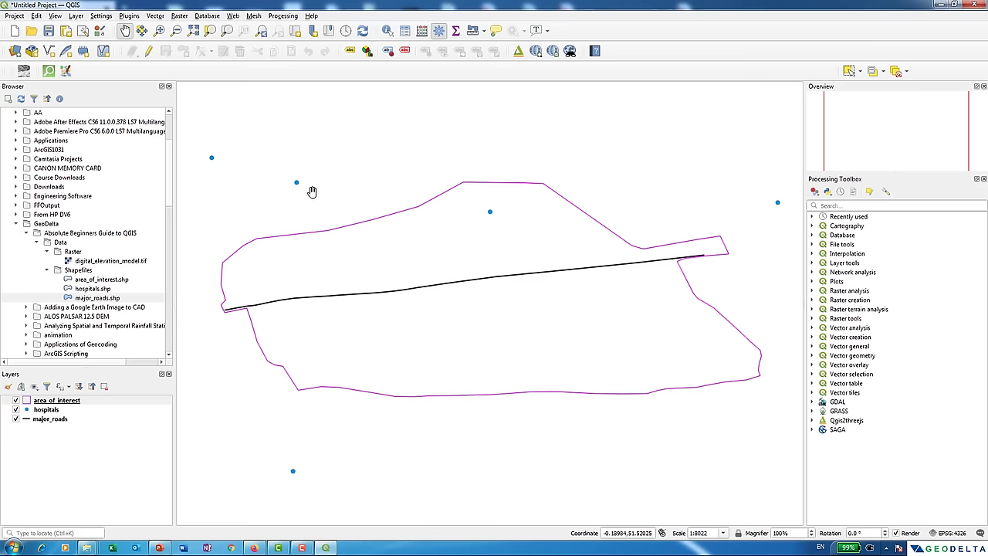
pyautogui.rightClick(54, 409)
pyautogui.click(96, 306)
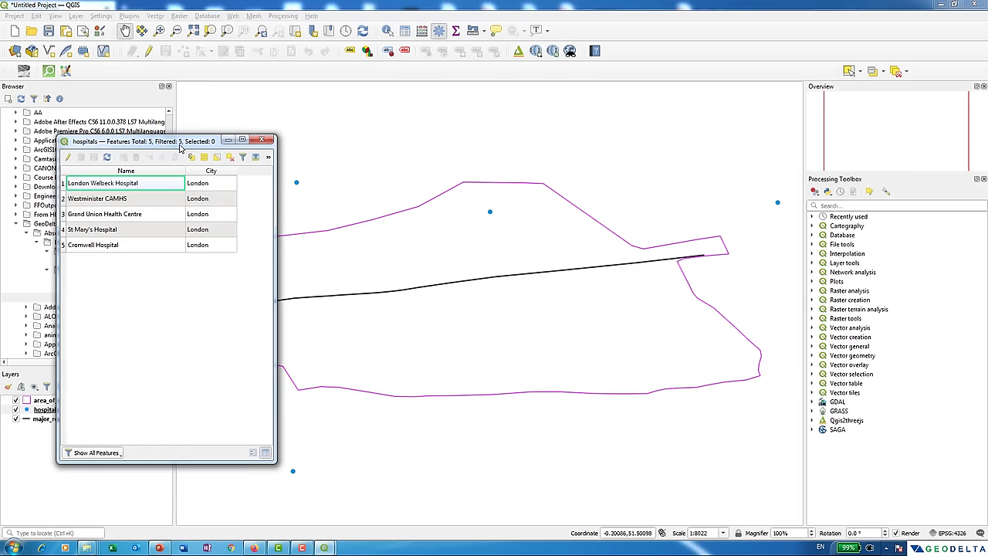
pyautogui.moveTo(187, 150); pyautogui.dragTo(153, 207)
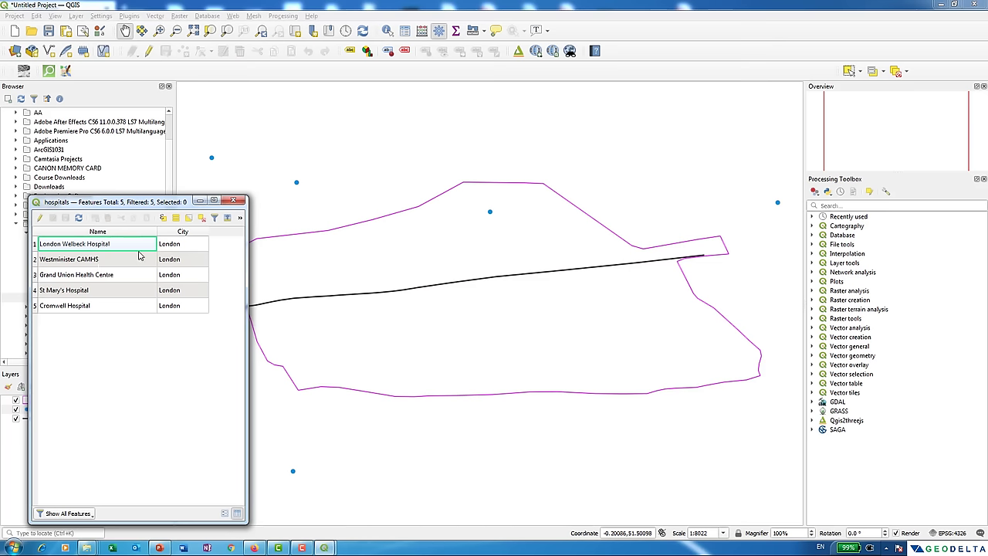
pyautogui.click(233, 200)
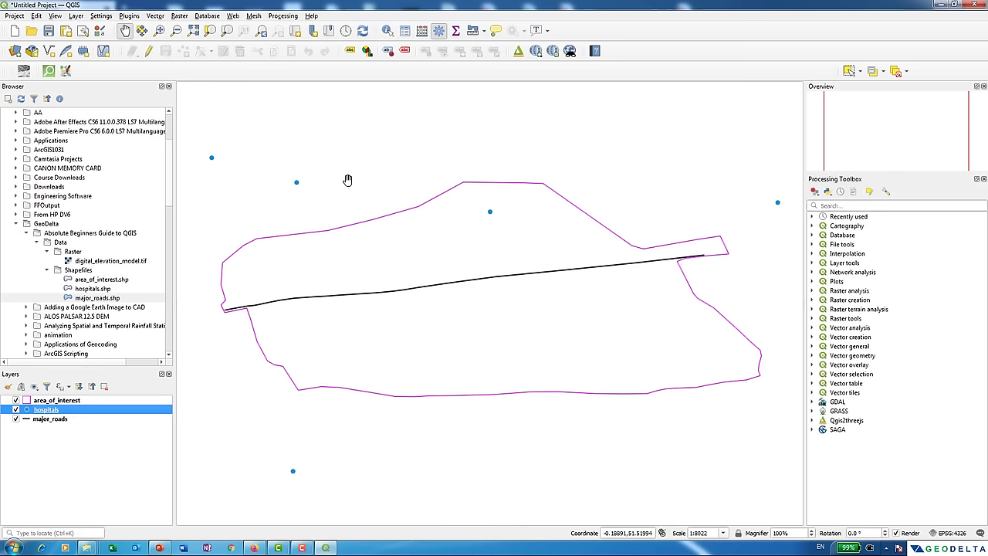
# Try Single Labels in the hospitals layer's Labels settings.
pyautogui.rightClick(43, 413)
pyautogui.click(51, 407)
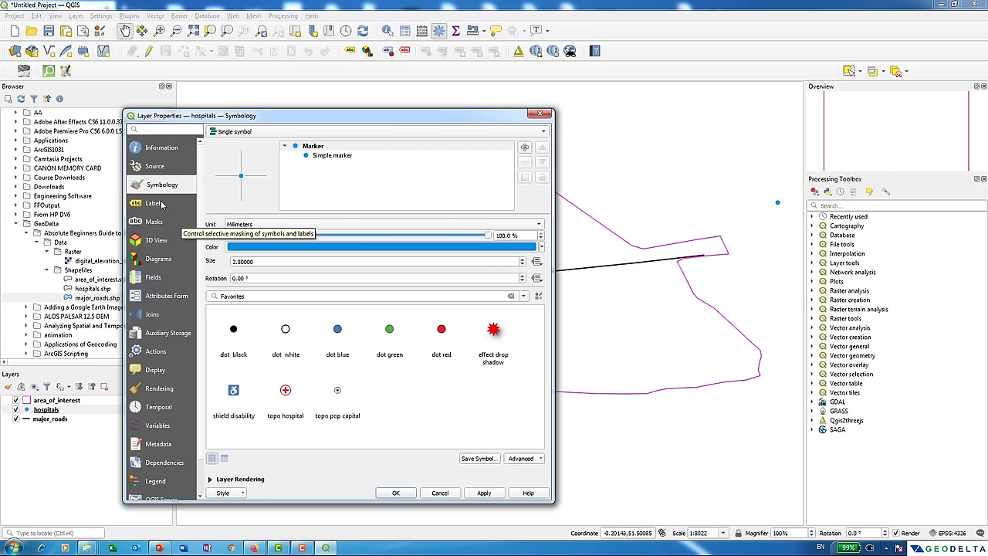
pyautogui.click(154, 204)
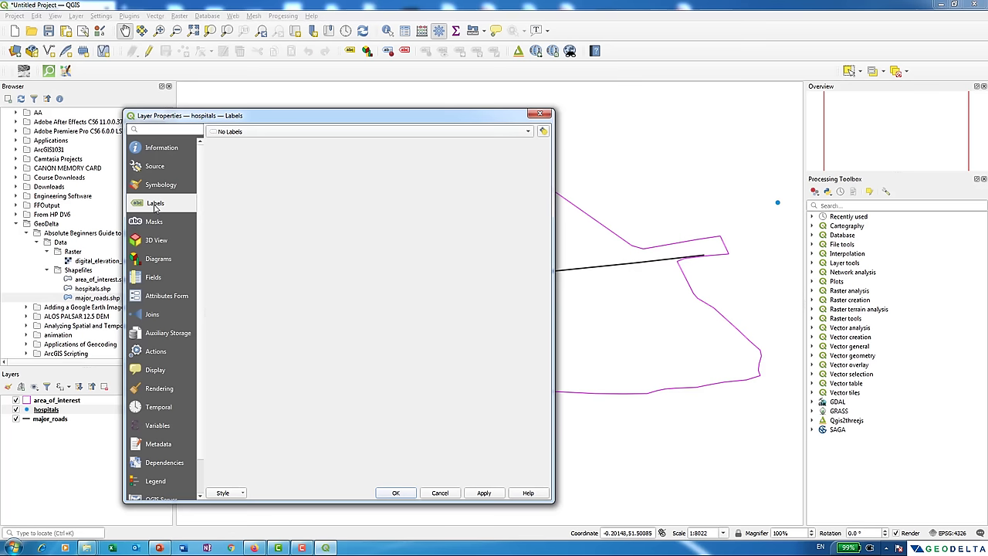
pyautogui.moveTo(224, 116); pyautogui.dragTo(181, 82)
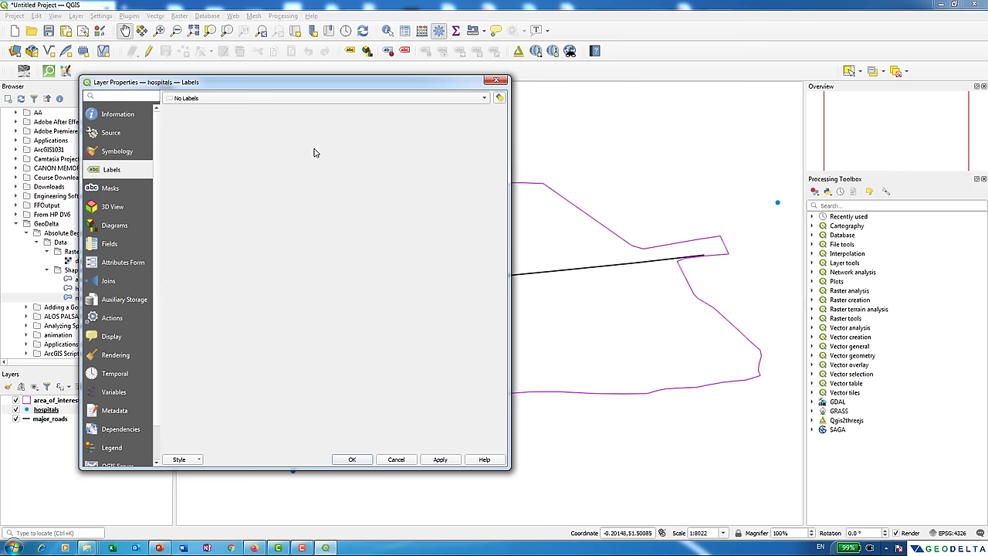
pyautogui.click(287, 102)
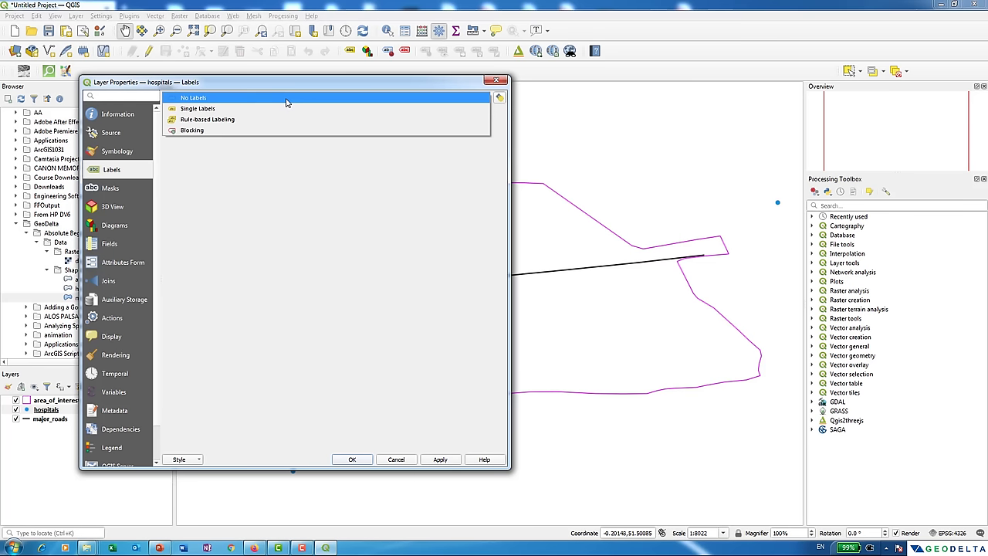
pyautogui.click(200, 109)
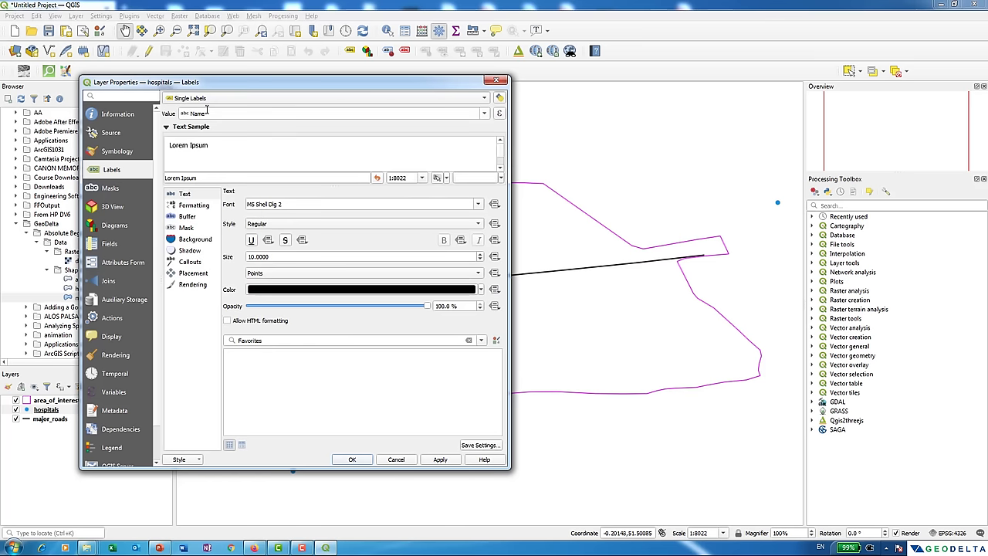
# Close the properties without applying and open the hospitals attribute table.
pyautogui.moveTo(247, 82); pyautogui.dragTo(550, 78)
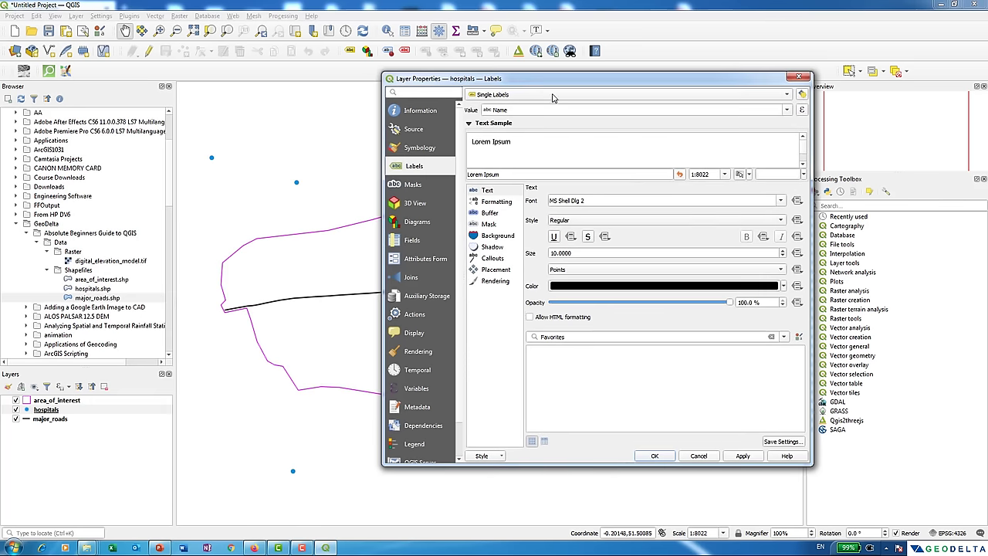
pyautogui.click(699, 456)
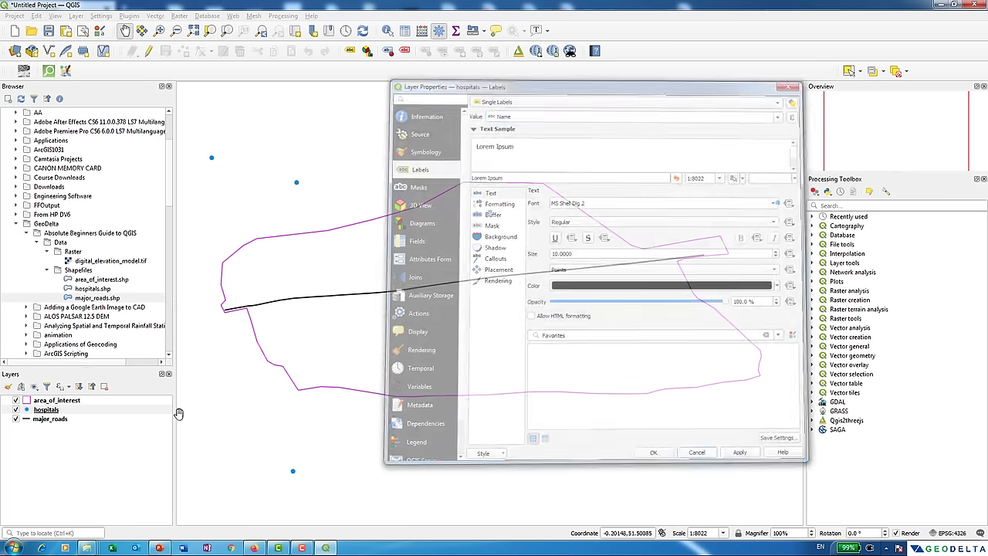
pyautogui.rightClick(51, 409)
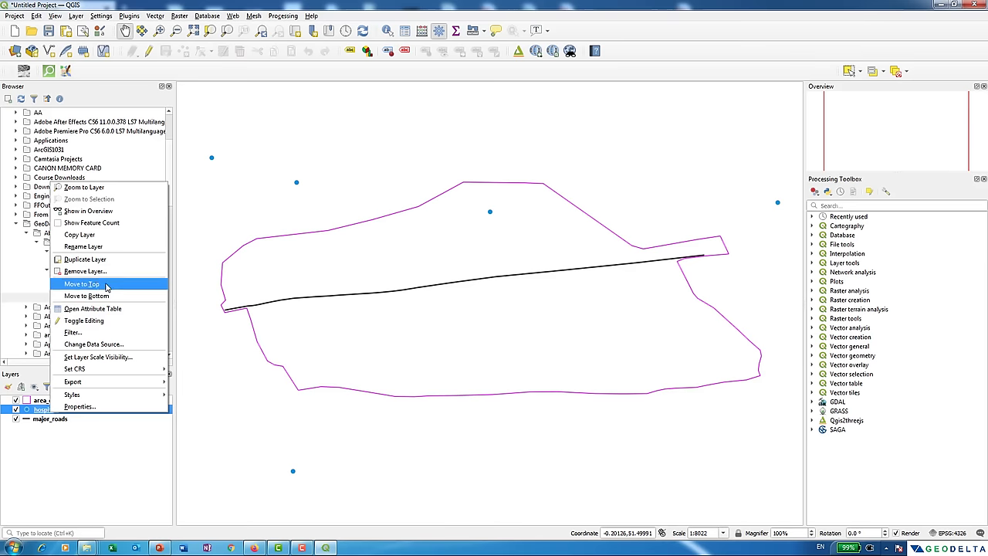
pyautogui.click(96, 308)
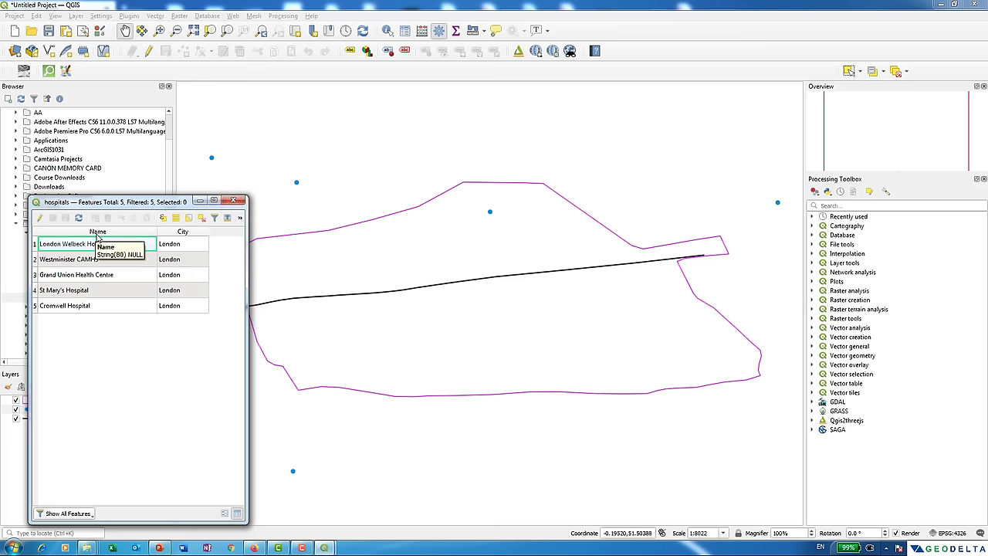
# Set the hospitals layer to Single Labels using the Name field.
pyautogui.rightClick(42, 409)
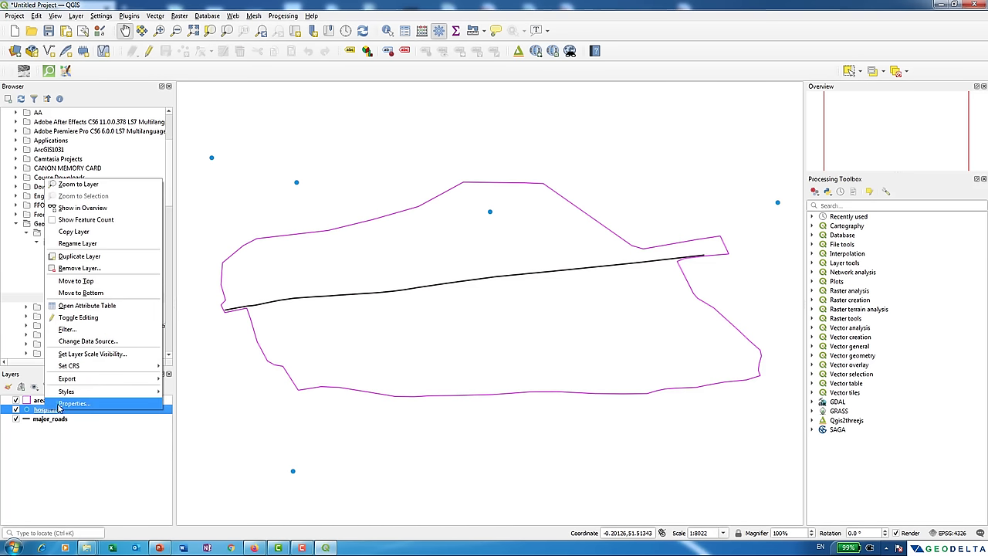
pyautogui.click(70, 402)
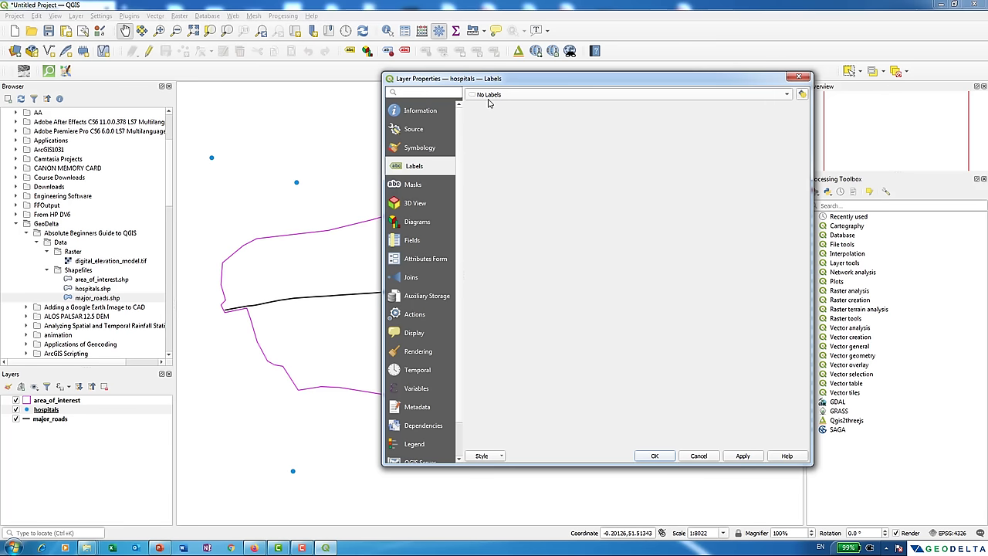
pyautogui.click(487, 95)
pyautogui.click(501, 117)
pyautogui.moveTo(481, 78); pyautogui.dragTo(344, 83)
pyautogui.click(421, 114)
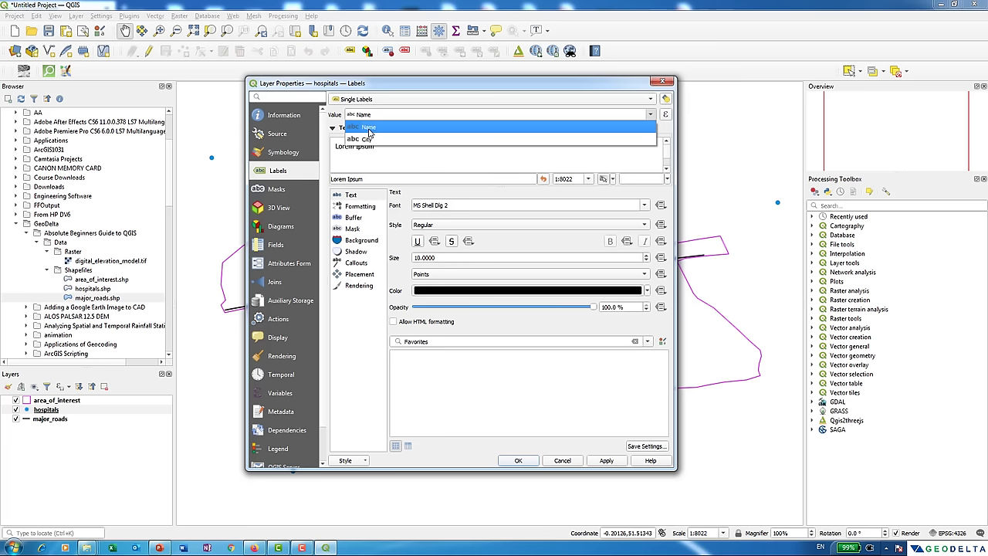
pyautogui.click(368, 132)
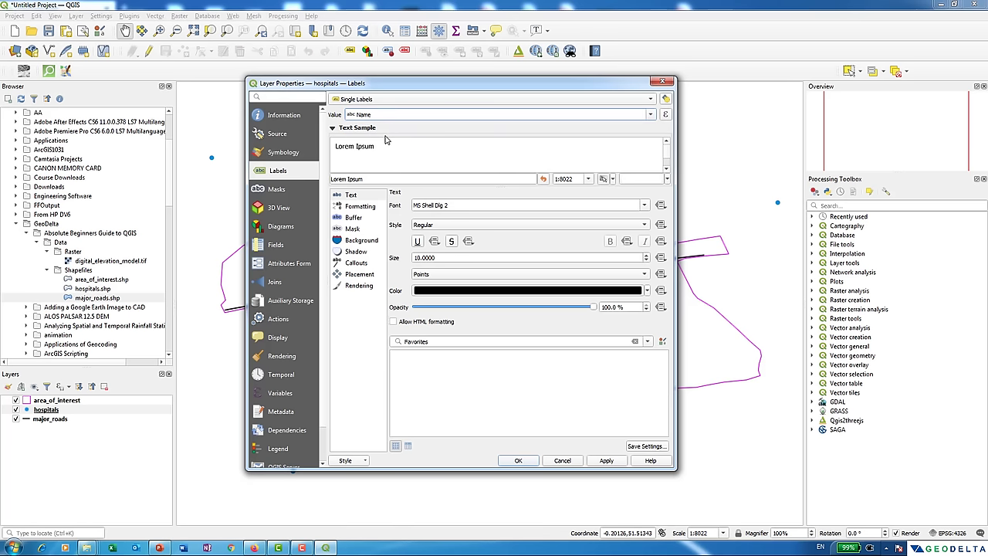
# Keep the MS Shell Dlg 2 Regular font and apply the name labels to the map.
pyautogui.moveTo(422, 86); pyautogui.dragTo(281, 204)
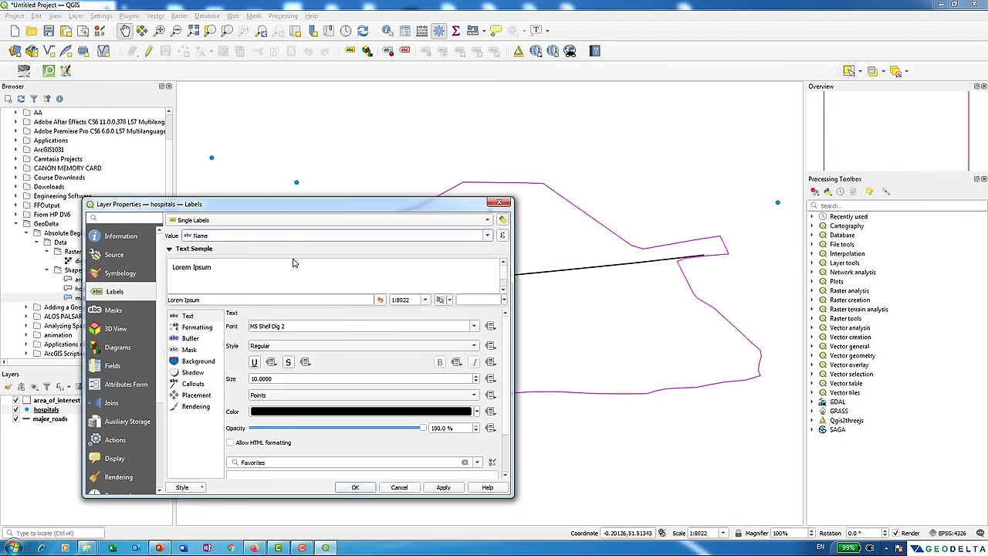
pyautogui.click(474, 326)
pyautogui.click(476, 327)
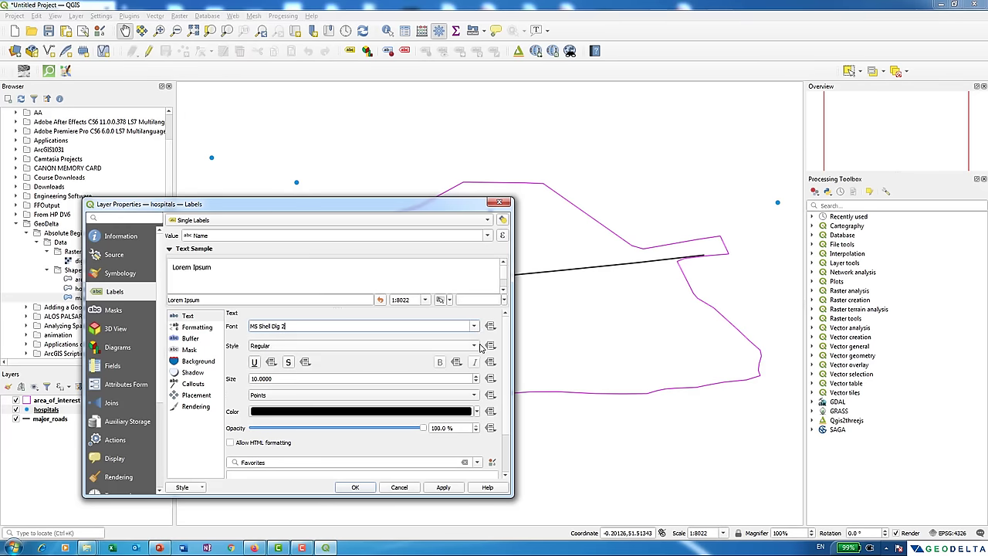
pyautogui.click(474, 346)
pyautogui.click(474, 347)
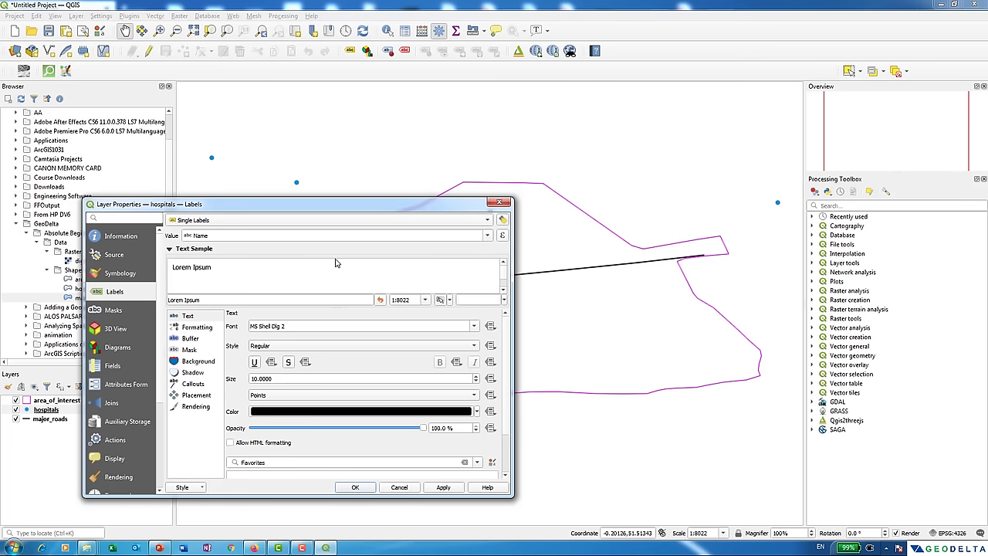
pyautogui.click(443, 487)
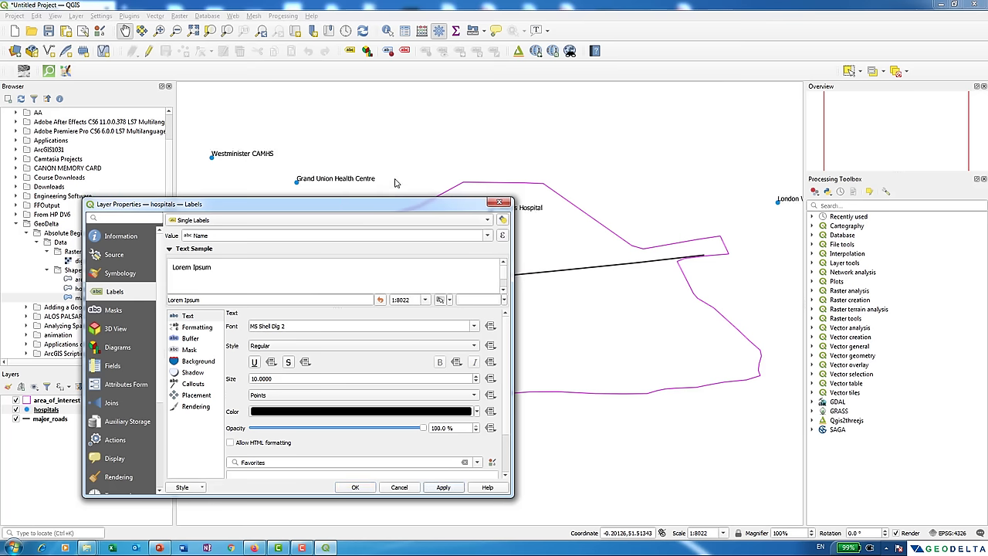
# Make the hospital labels size 12 in red, apply, and close the properties.
pyautogui.moveTo(232, 204); pyautogui.dragTo(583, 209)
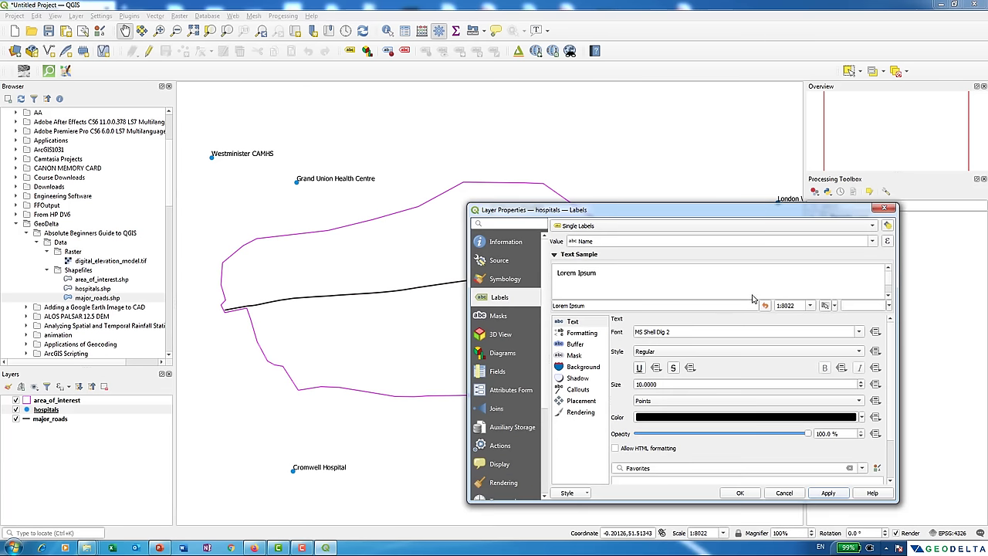
pyautogui.click(862, 382)
pyautogui.click(862, 382)
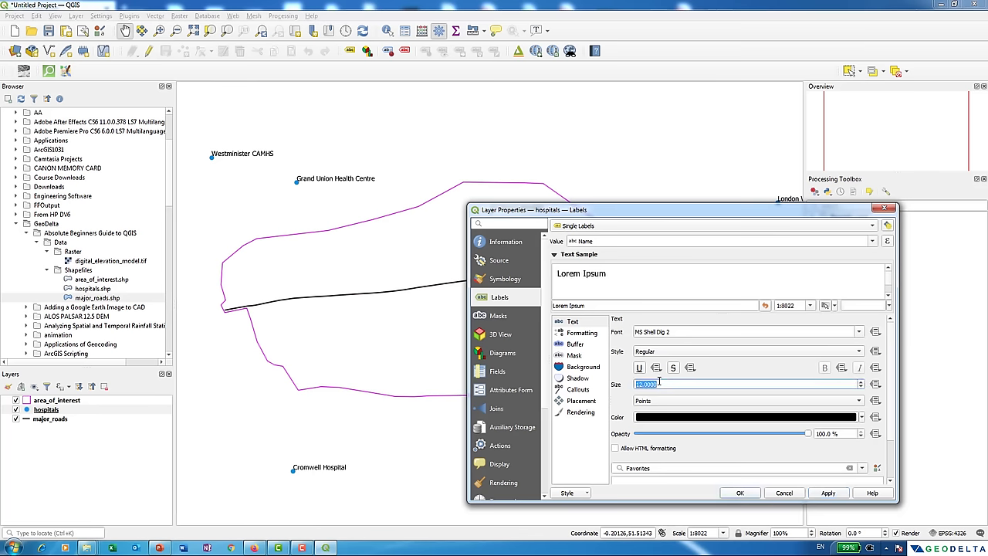
pyautogui.click(861, 417)
pyautogui.click(708, 398)
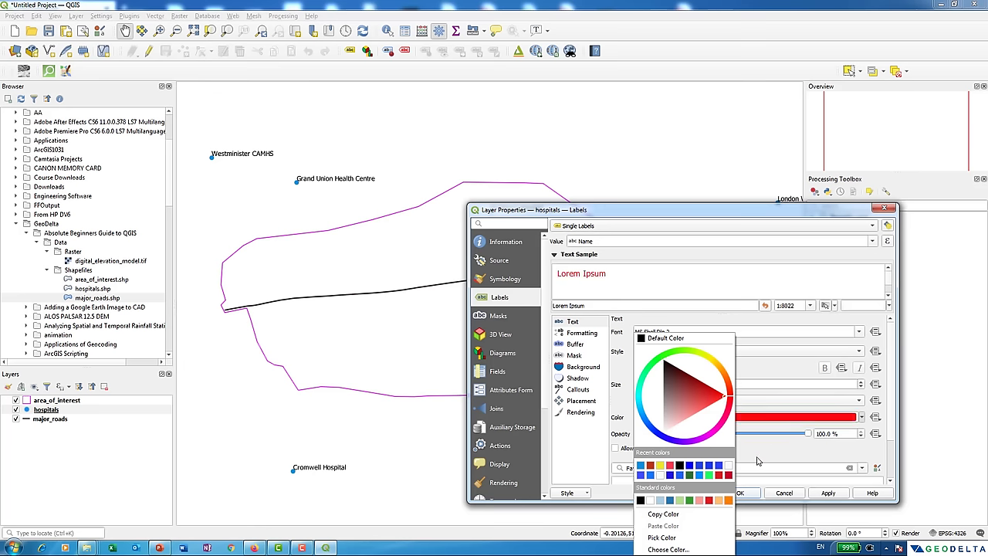
pyautogui.click(730, 481)
pyautogui.click(826, 493)
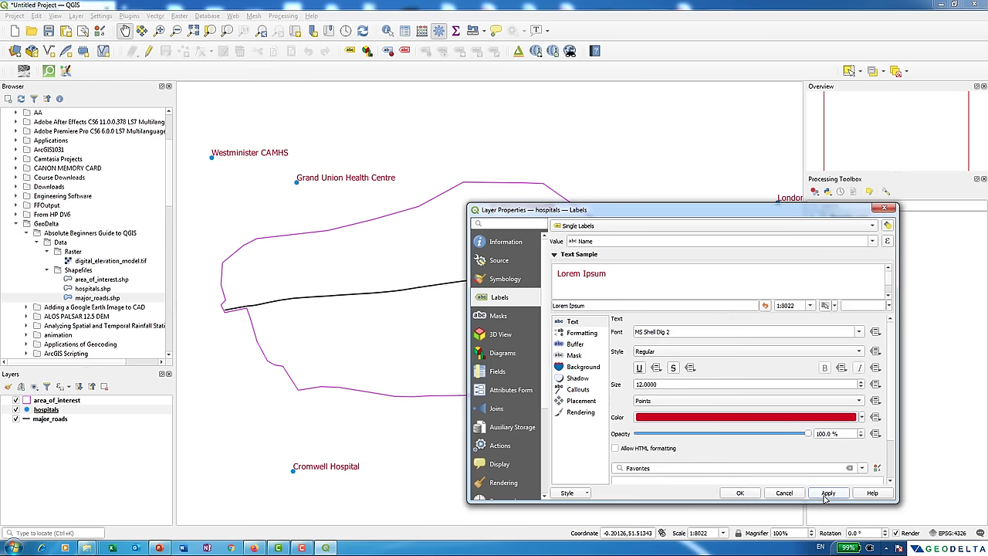
pyautogui.click(738, 494)
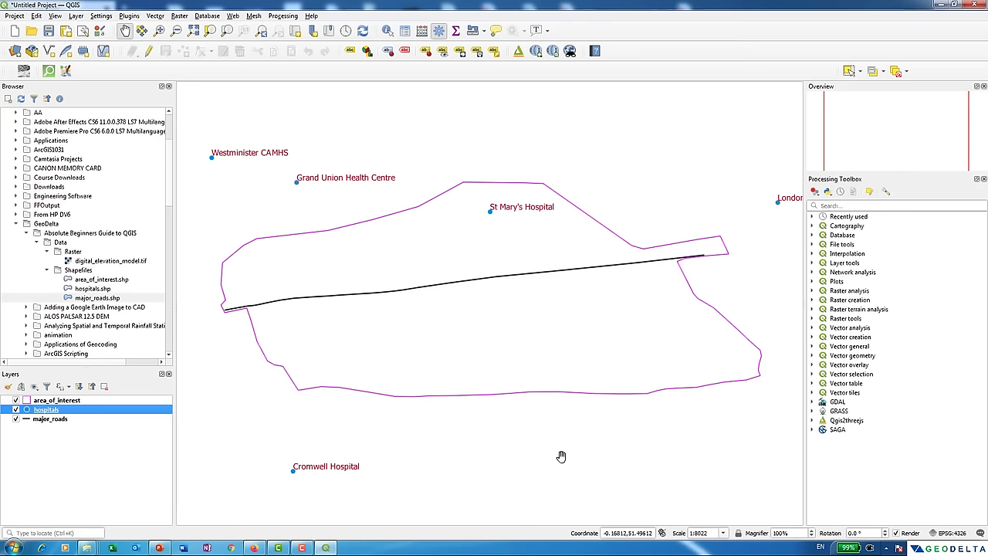
# Pan and zoom until the magenta outline, black road and all five red-labelled hospitals are framed.
pyautogui.moveTo(562, 426); pyautogui.dragTo(507, 424)
pyautogui.scroll(-1, 510, 420)
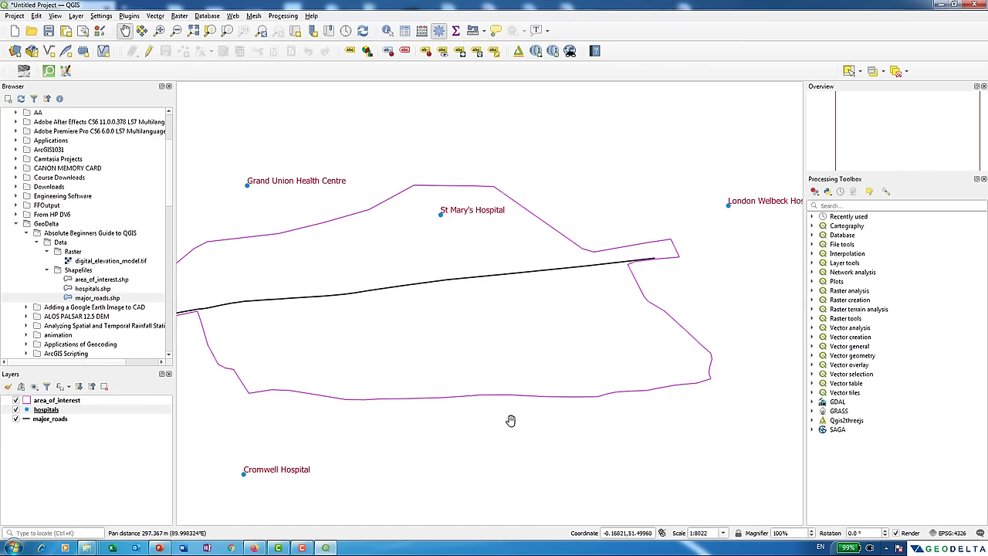
pyautogui.scroll(1, 586, 401)
pyautogui.scroll(-1, 633, 386)
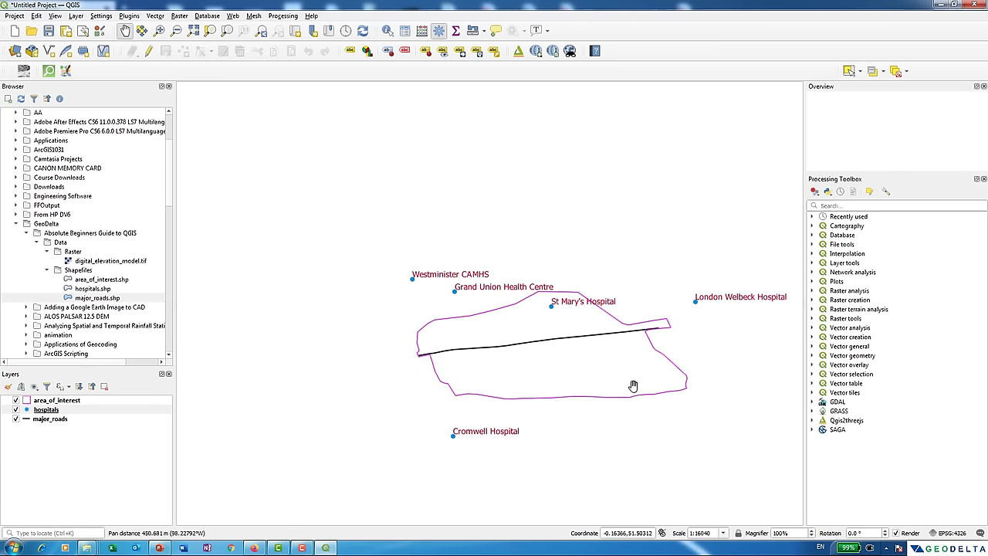
pyautogui.moveTo(633, 385); pyautogui.dragTo(518, 326)
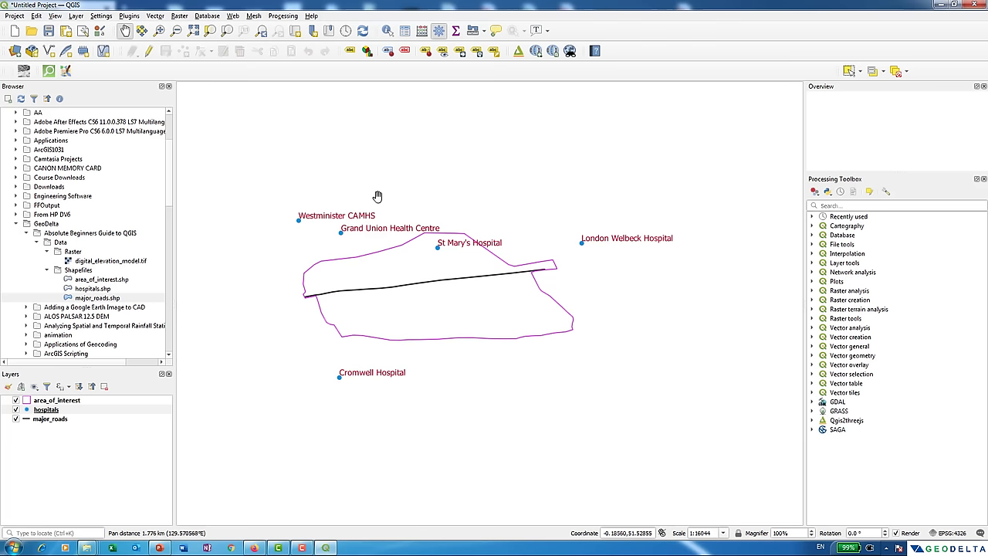
pyautogui.click(158, 31)
pyautogui.moveTo(276, 203); pyautogui.dragTo(730, 380)
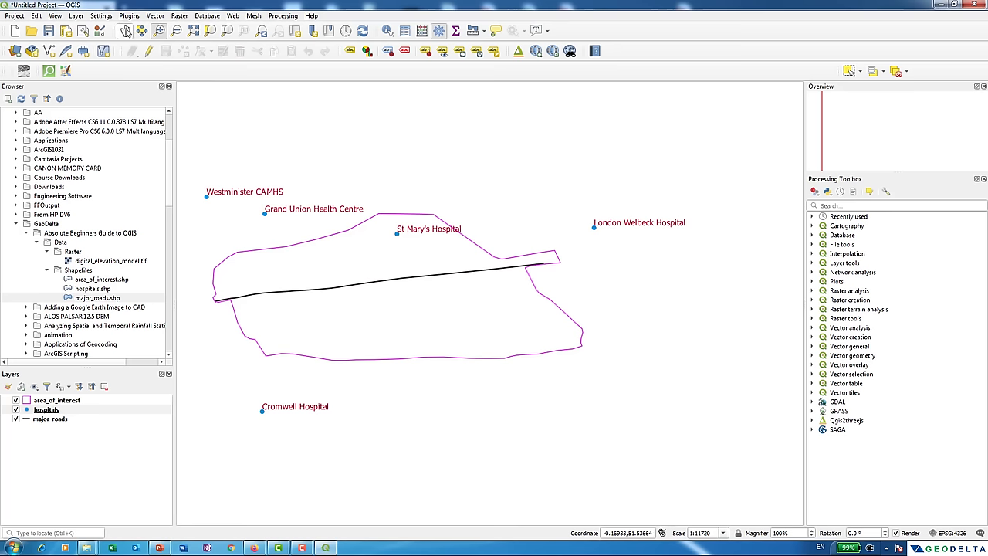
pyautogui.click(125, 30)
pyautogui.moveTo(333, 199); pyautogui.dragTo(378, 197)
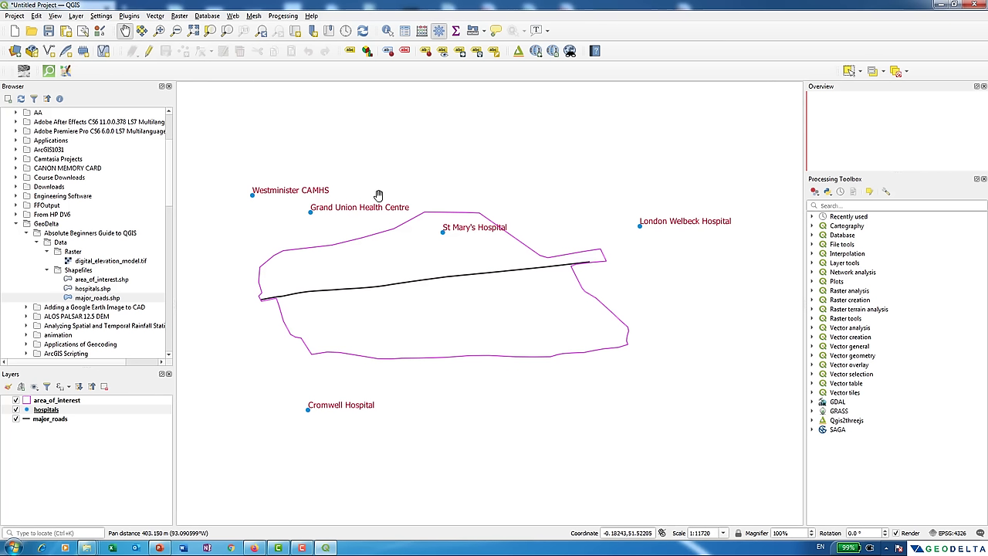
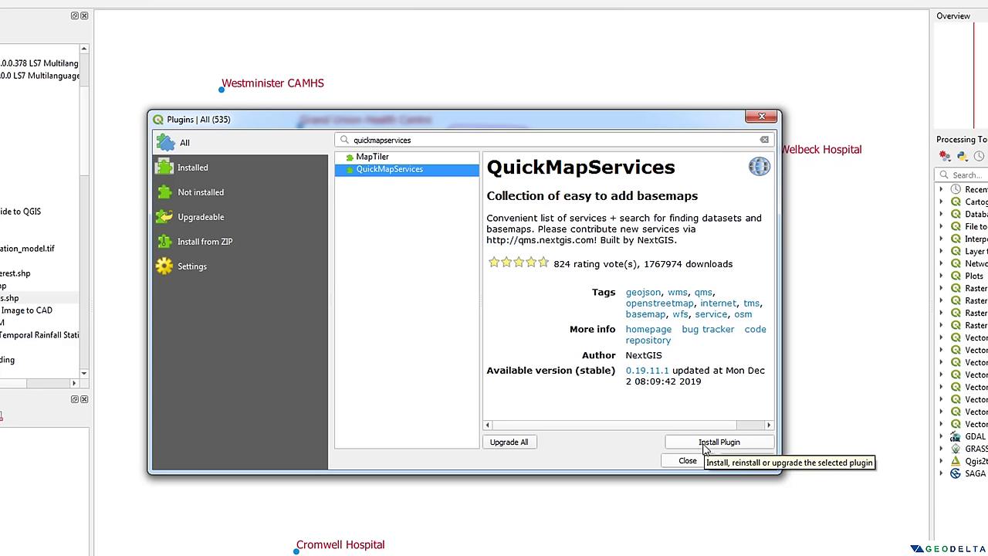
# Install the QuickMapServices plugin and close the Plugins dialog.
pyautogui.click(704, 450)
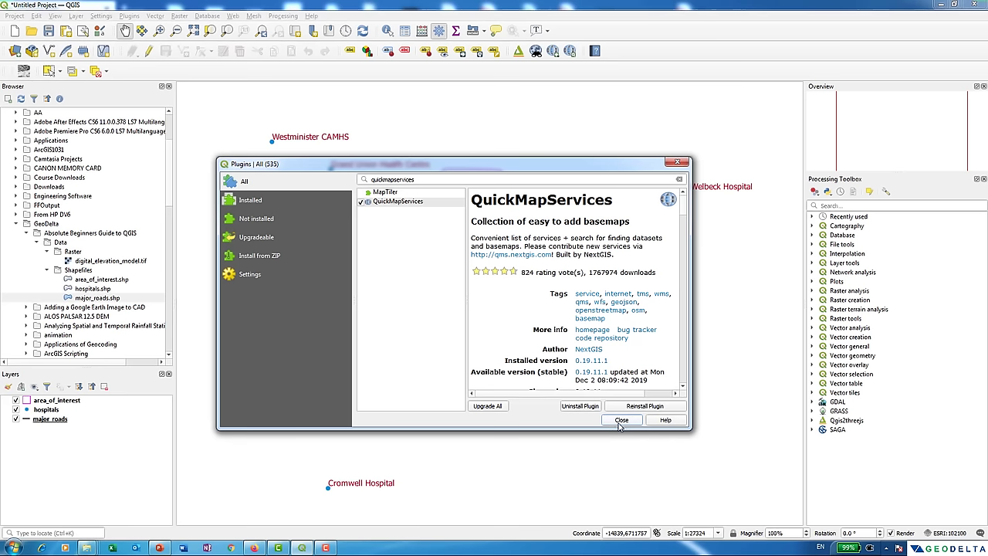
pyautogui.click(619, 421)
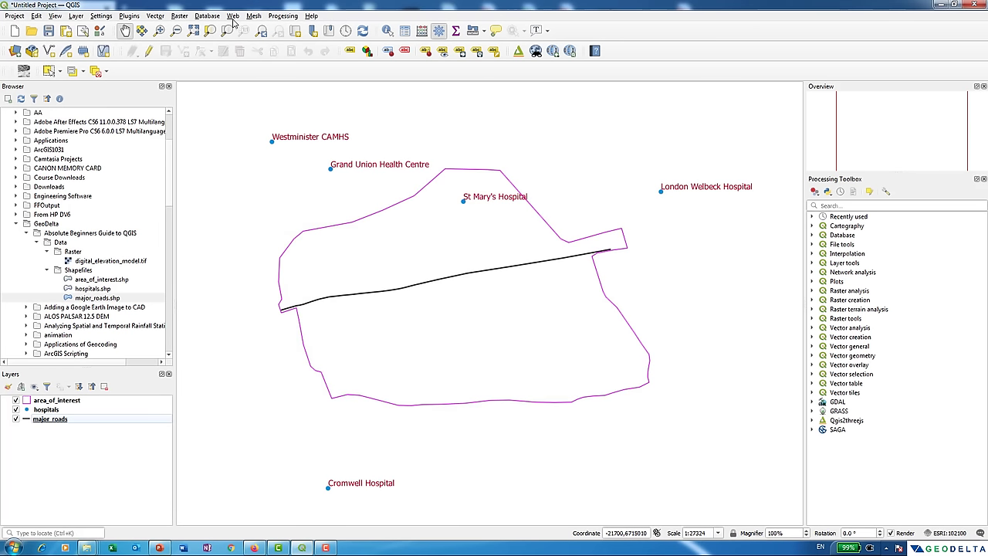
# Add the OSM Standard basemap from Web > QuickMapServices > OSM.
pyautogui.click(234, 17)
pyautogui.moveTo(247, 53)
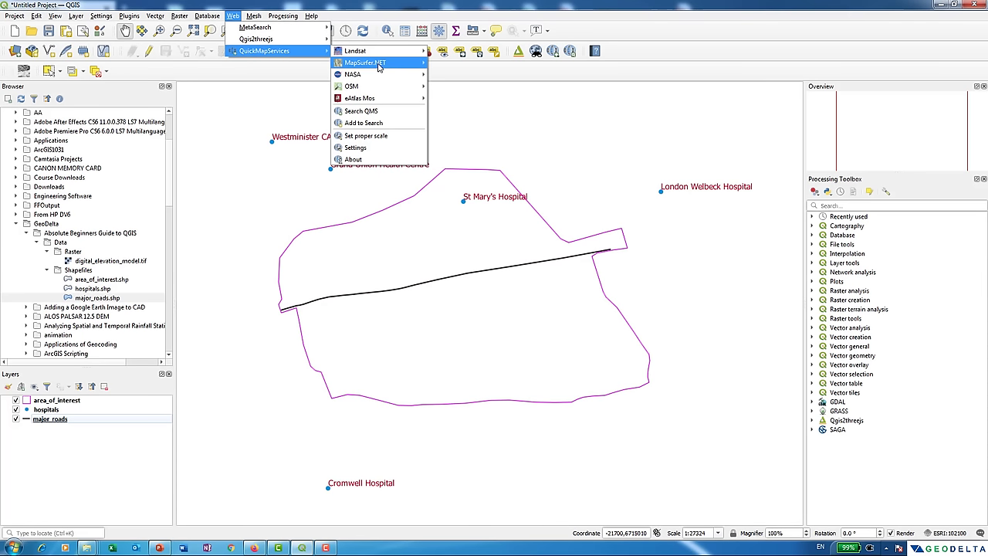
pyautogui.moveTo(378, 86)
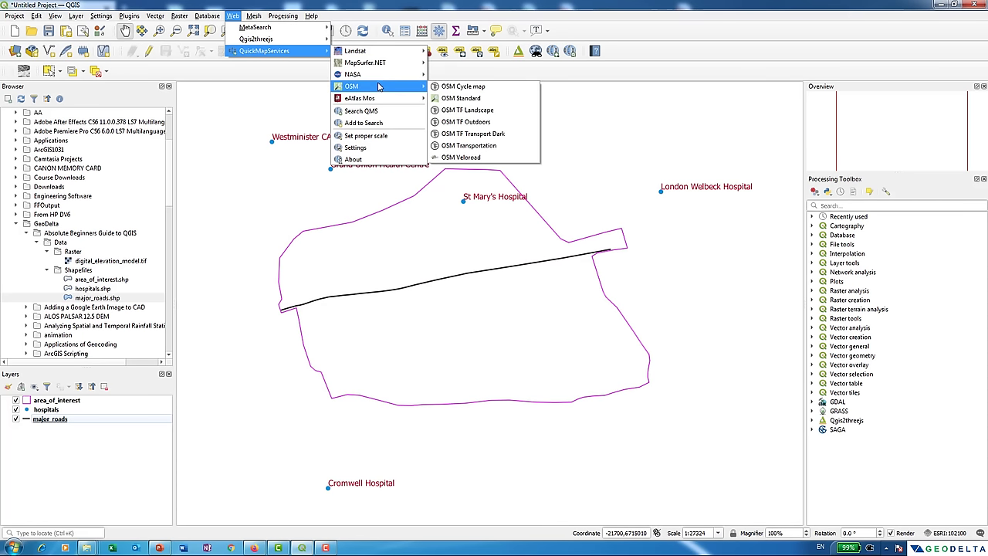
pyautogui.click(479, 101)
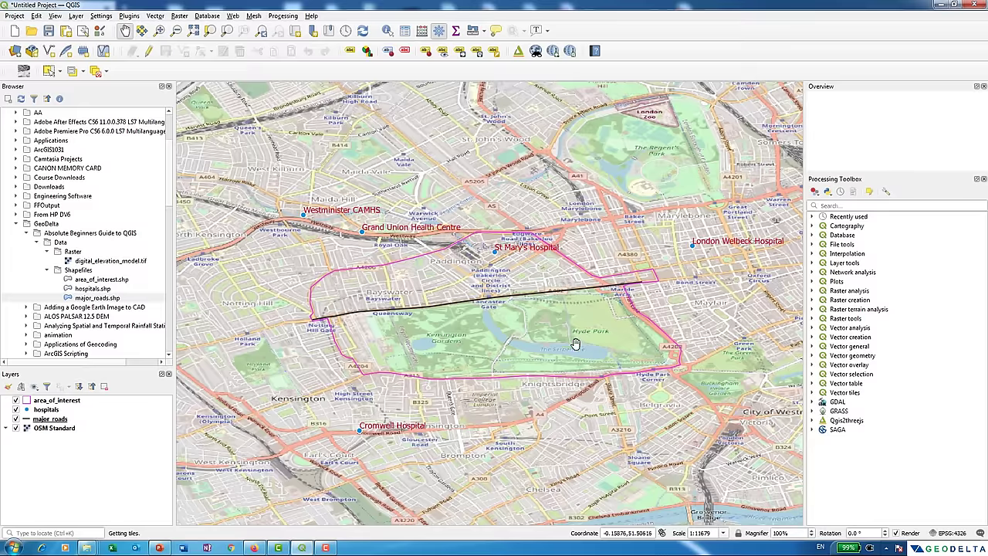
pyautogui.moveTo(661, 410); pyautogui.dragTo(551, 324)
pyautogui.scroll(1, 554, 352)
pyautogui.scroll(-1, 554, 352)
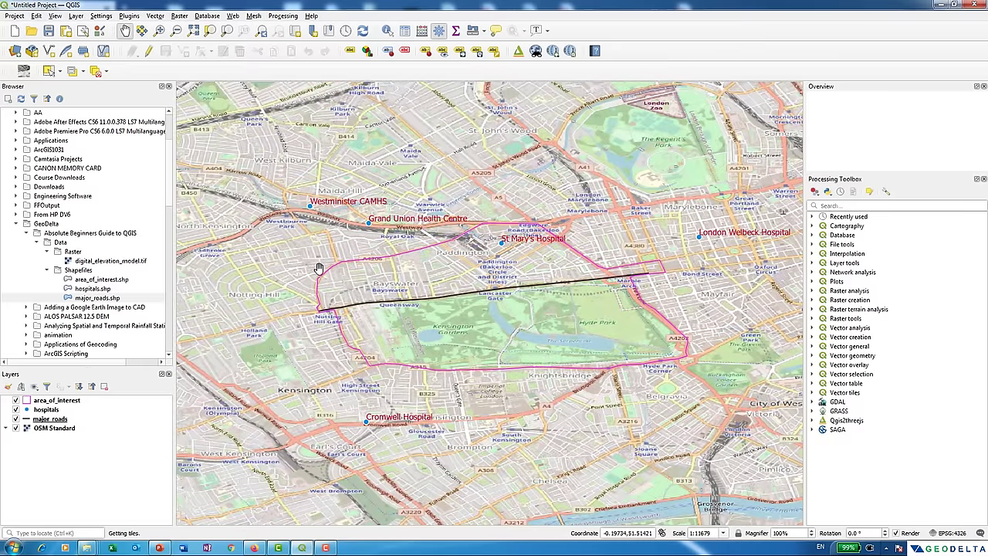
pyautogui.moveTo(521, 310); pyautogui.dragTo(444, 332)
pyautogui.scroll(1, 475, 350)
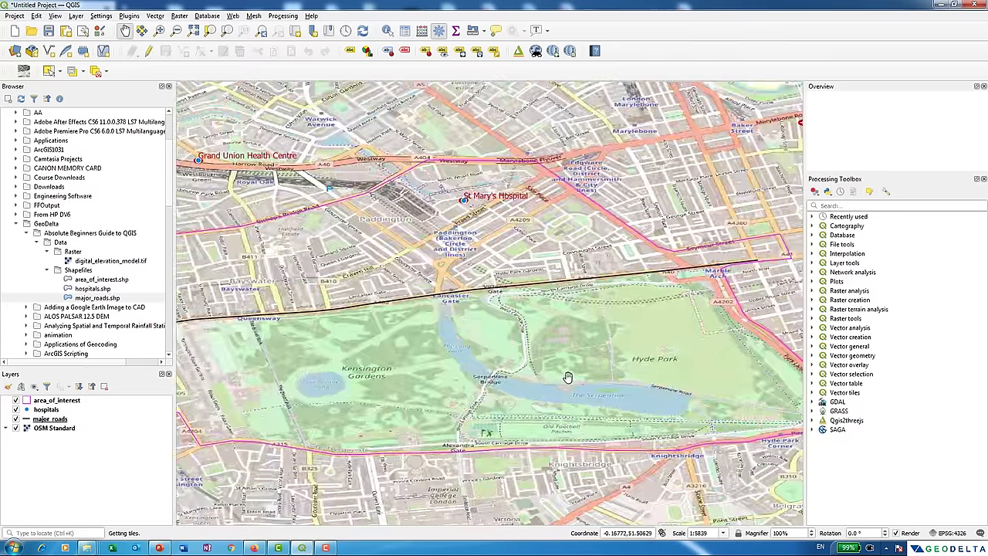
pyautogui.scroll(-1, 525, 421)
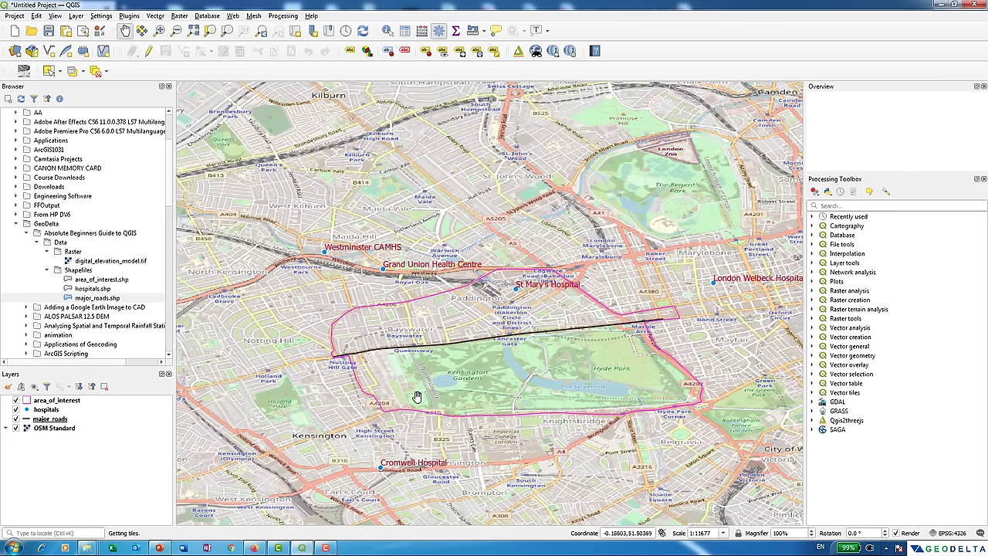
pyautogui.scroll(1, 493, 332)
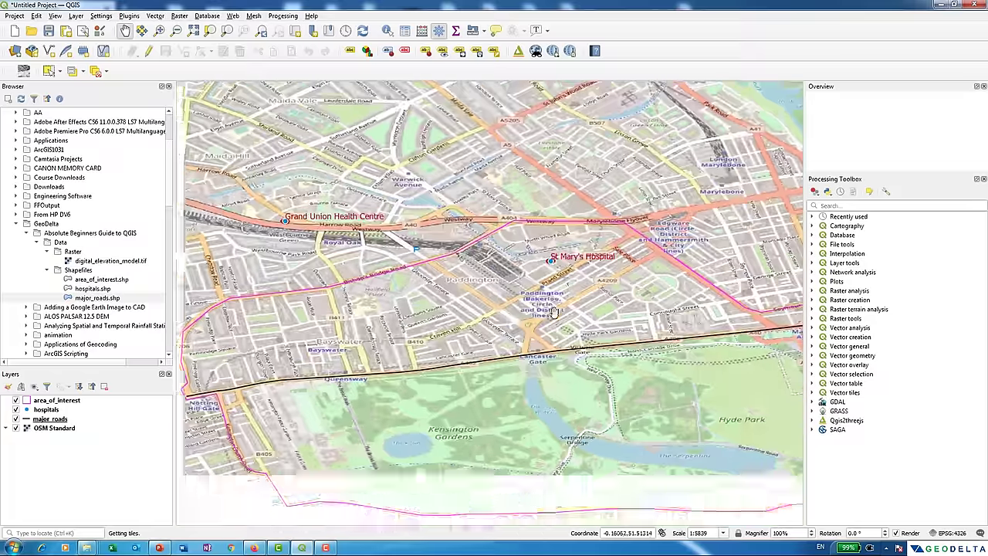
pyautogui.scroll(-1, 566, 342)
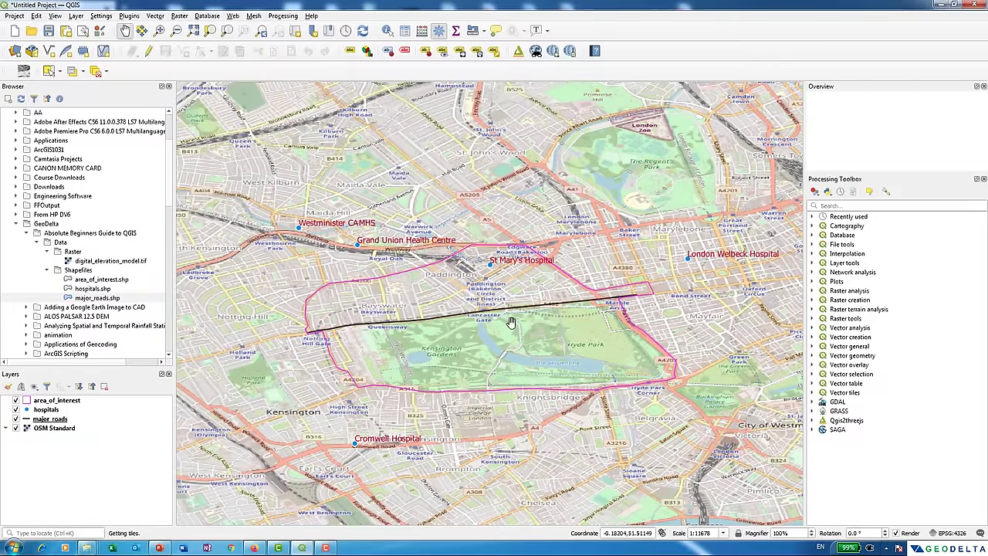
pyautogui.scroll(-3, 522, 307)
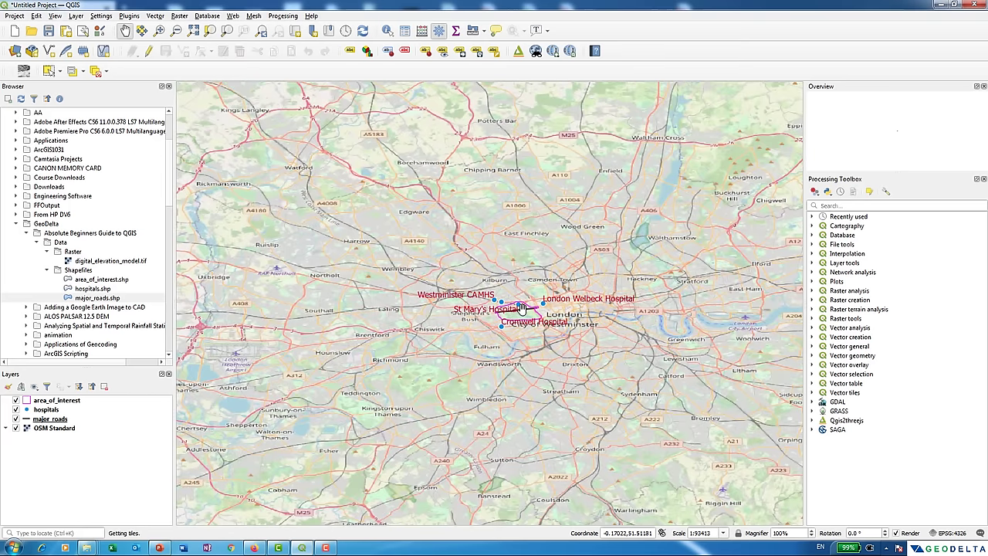
pyautogui.scroll(-9, 522, 307)
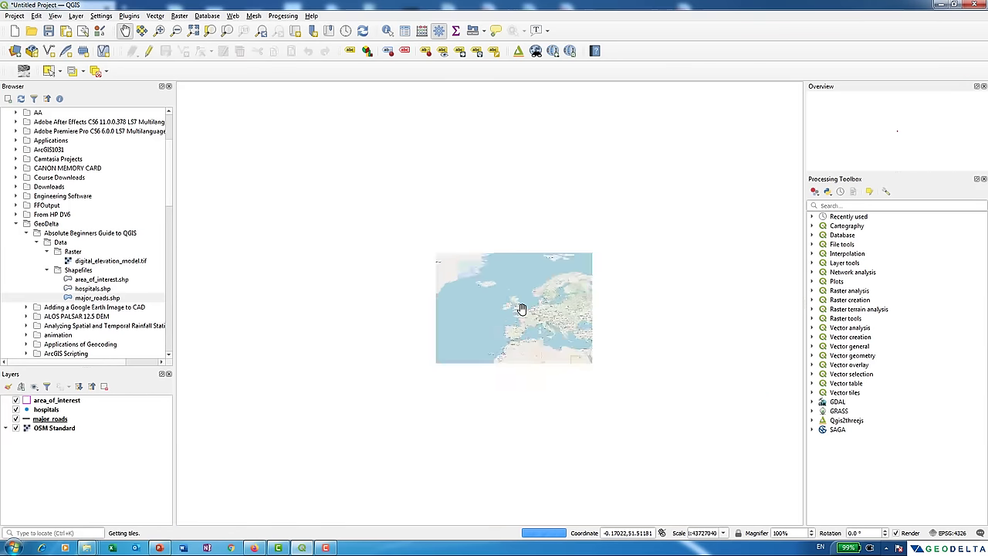
pyautogui.scroll(3, 563, 305)
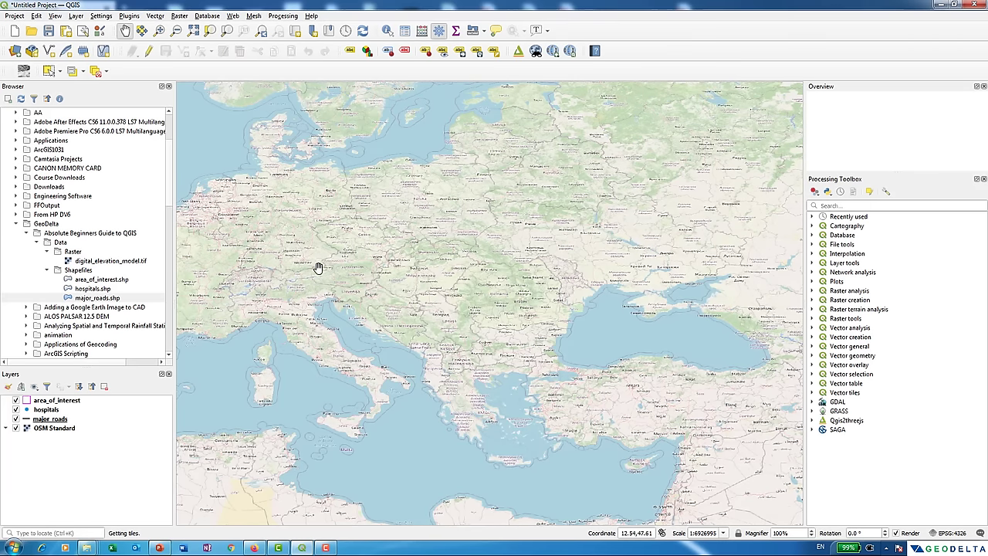
pyautogui.click(69, 400)
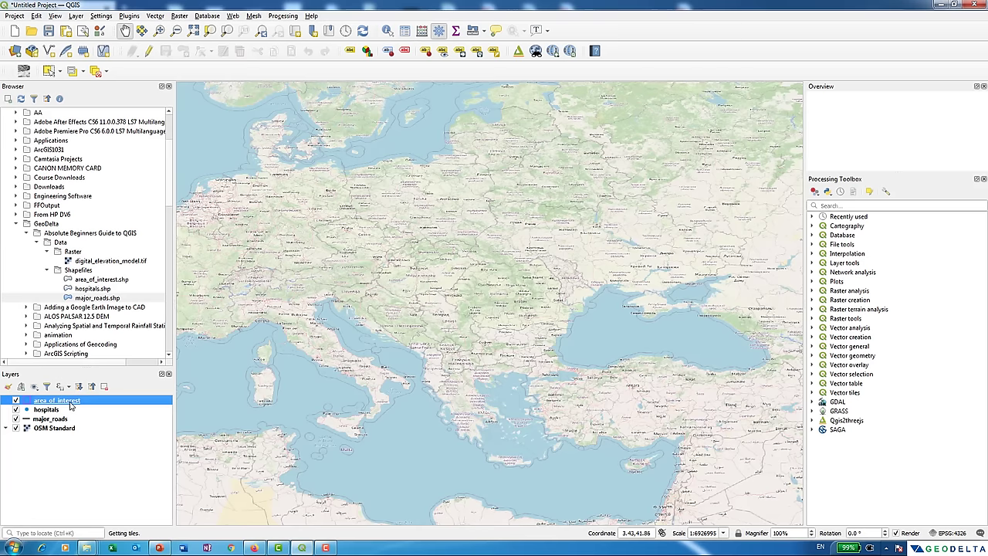
# Zoom the map to the area_of_interest layer's extent and bring up the project CRS settings.
pyautogui.rightClick(71, 402)
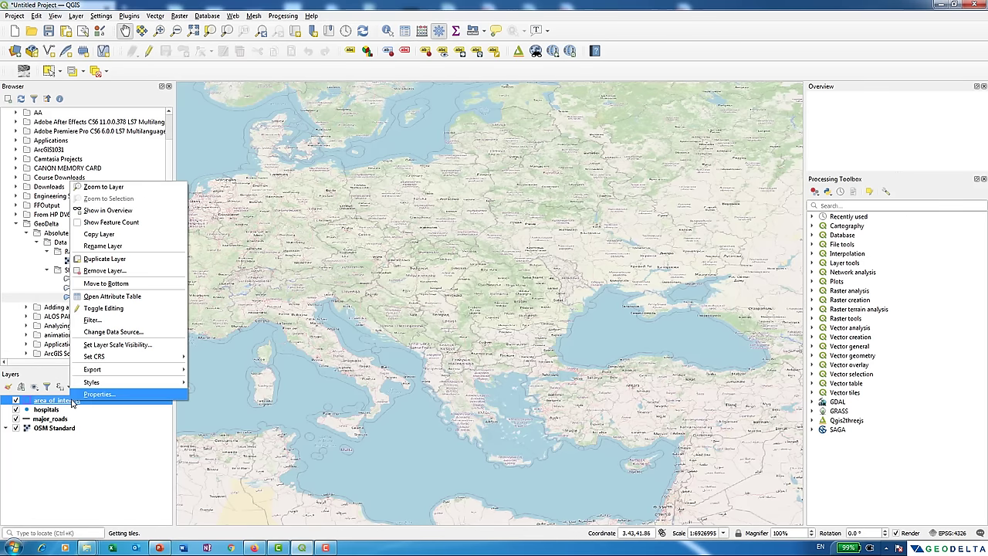
pyautogui.click(102, 187)
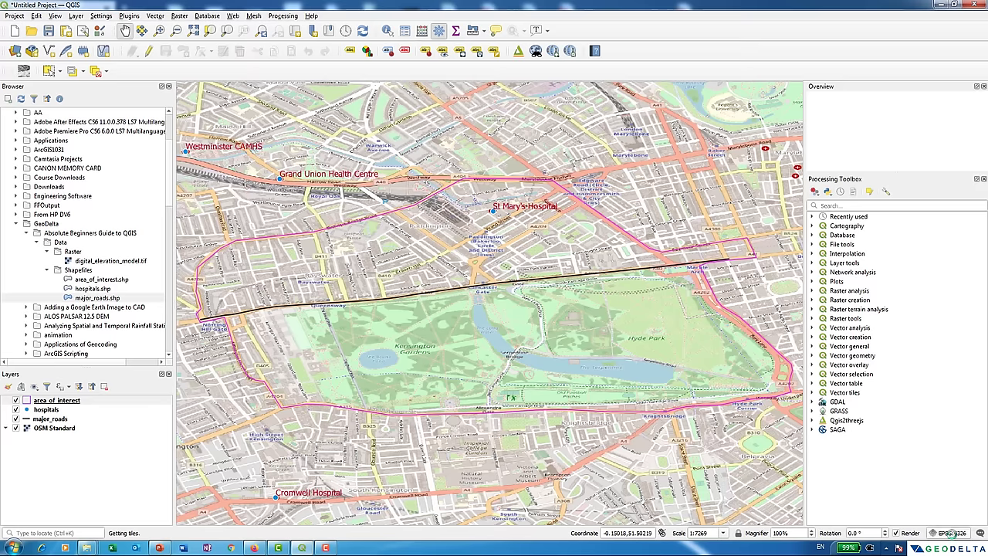
pyautogui.click(952, 533)
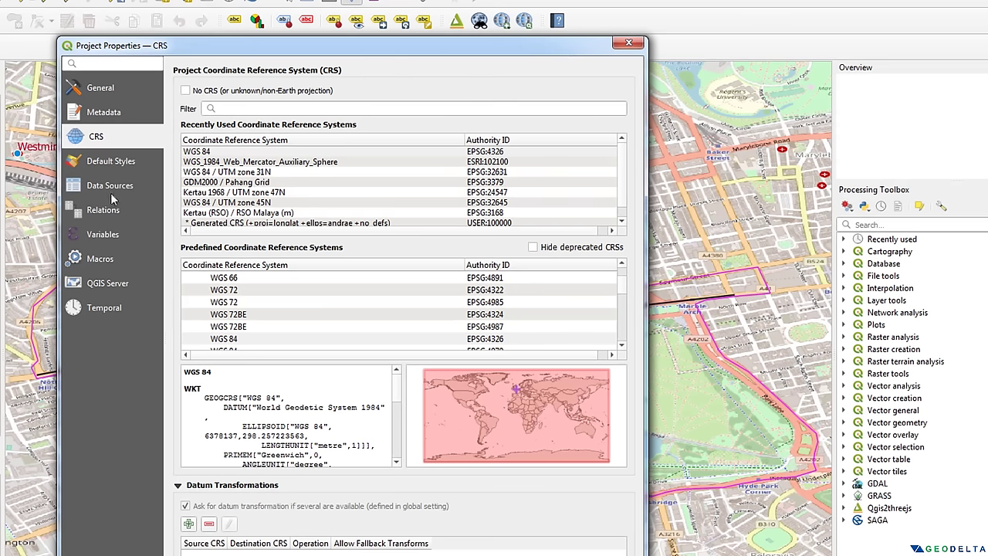
# Filter for 'web mercator' and apply WGS_1984_Web_Mercator_Auxiliary_Sphere (ESRI:102100) as the project CRS.
pyautogui.click(279, 108)
pyautogui.write('web mercator')
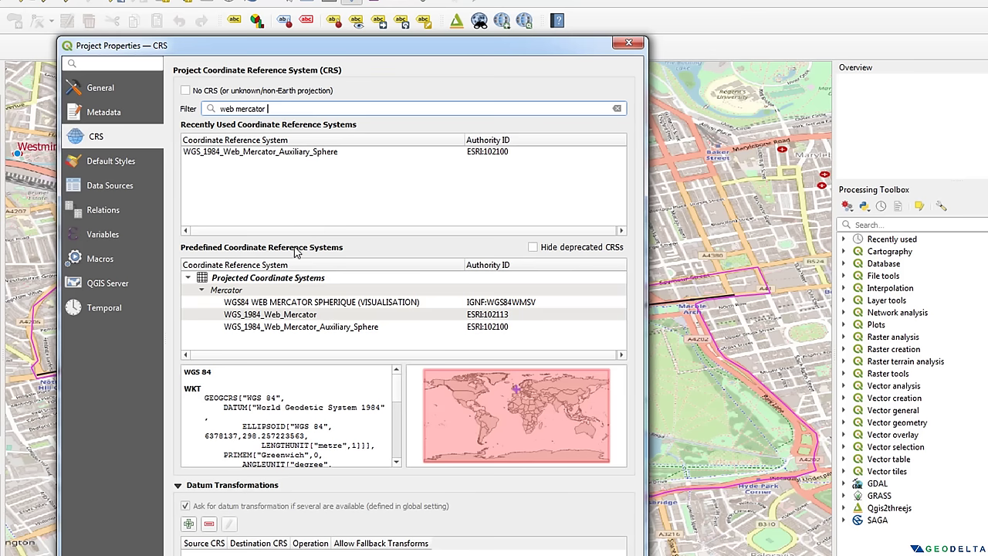
pyautogui.click(294, 329)
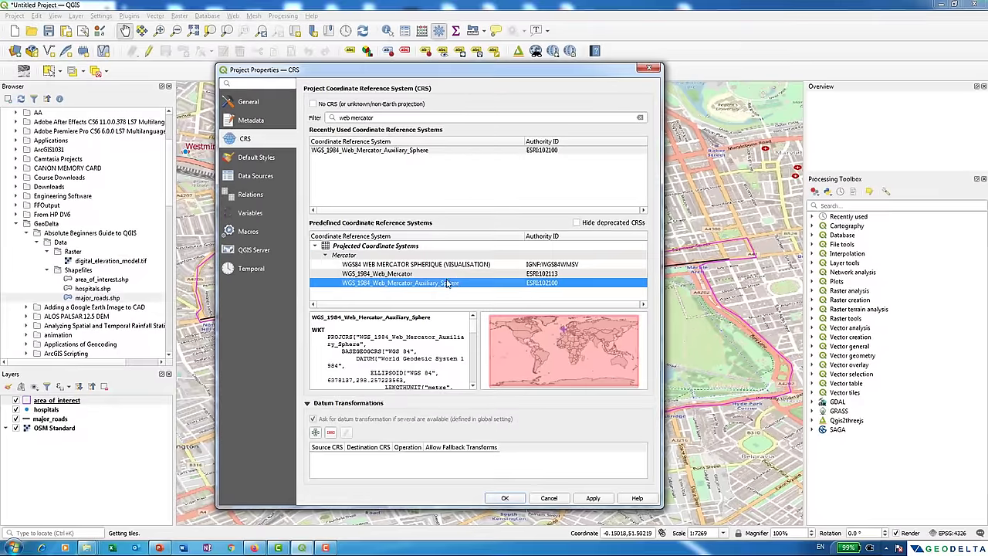
pyautogui.click(592, 498)
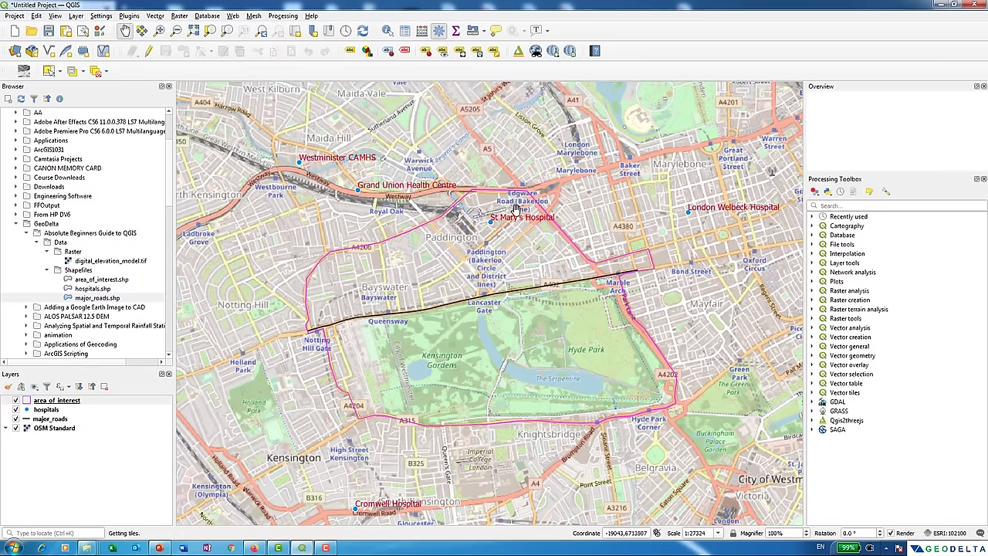
pyautogui.moveTo(536, 275); pyautogui.dragTo(487, 272)
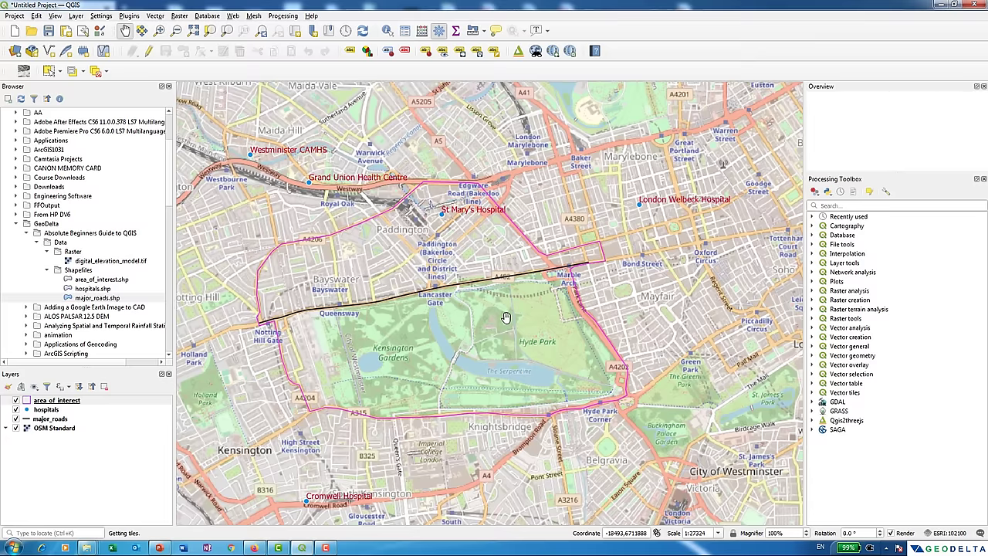
pyautogui.scroll(3, 436, 255)
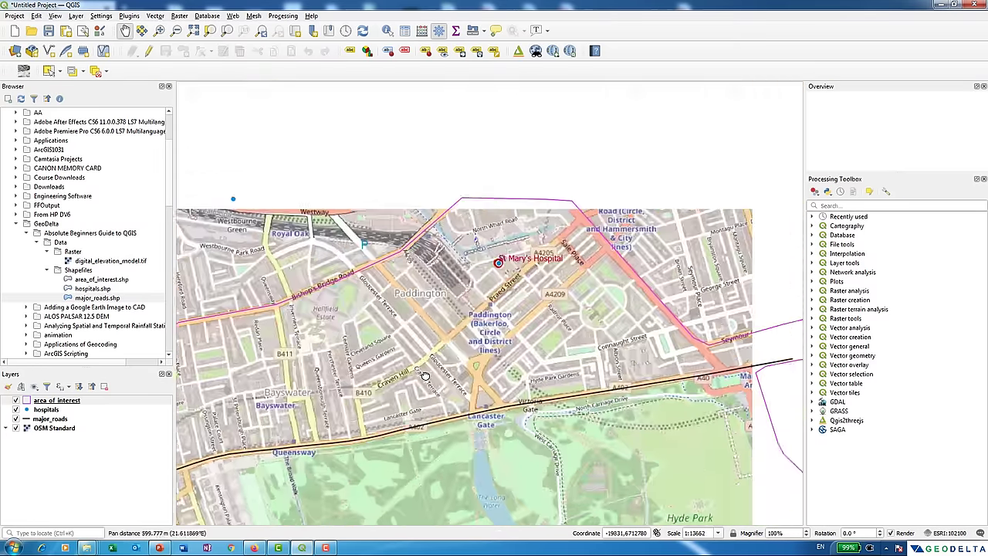
pyautogui.scroll(-3, 508, 332)
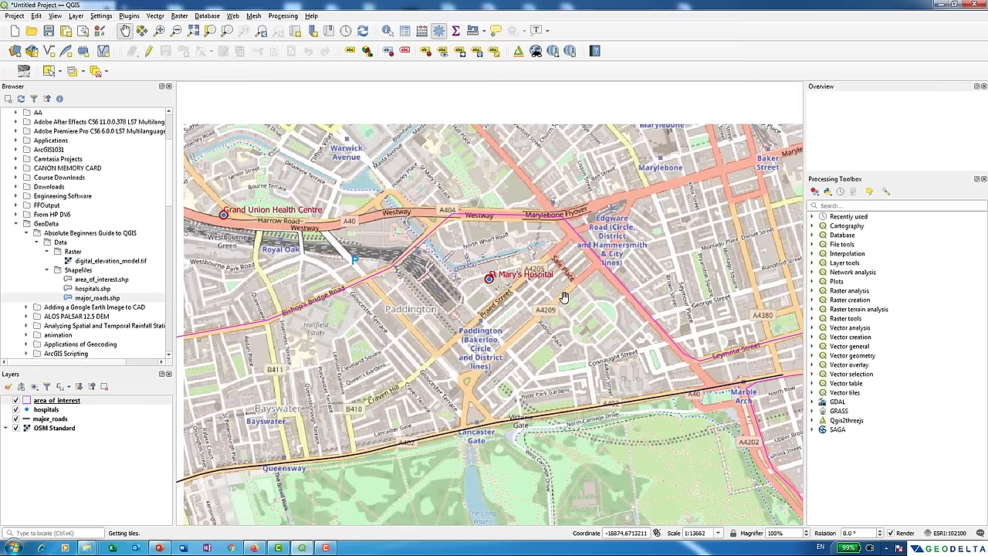
pyautogui.scroll(3, 545, 347)
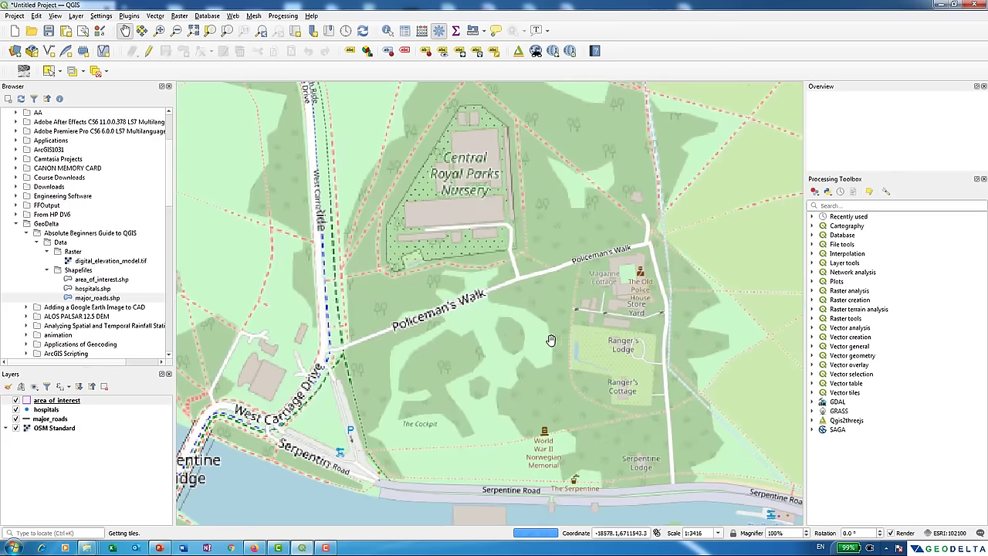
pyautogui.scroll(-1, 560, 332)
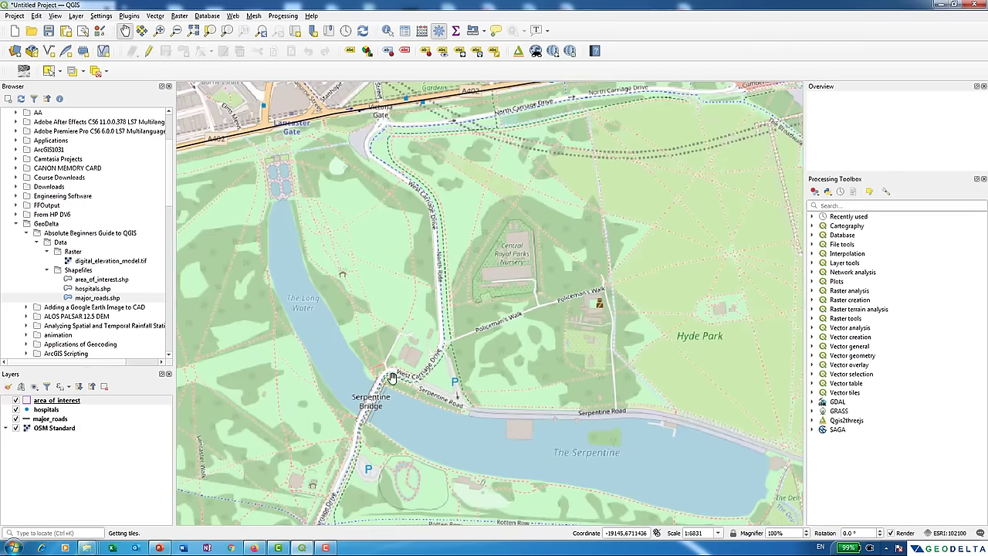
pyautogui.moveTo(392, 376); pyautogui.dragTo(548, 285)
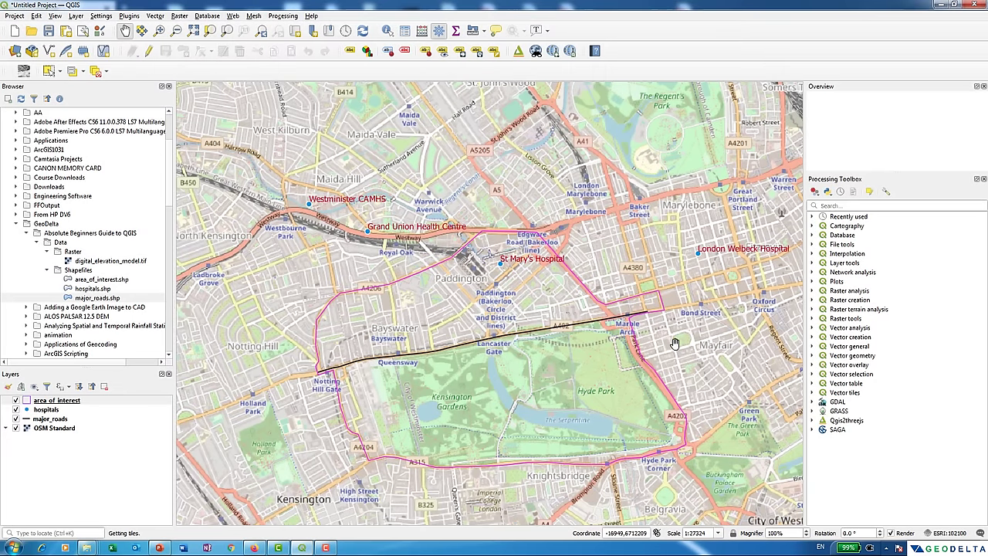
pyautogui.moveTo(642, 335); pyautogui.dragTo(641, 316)
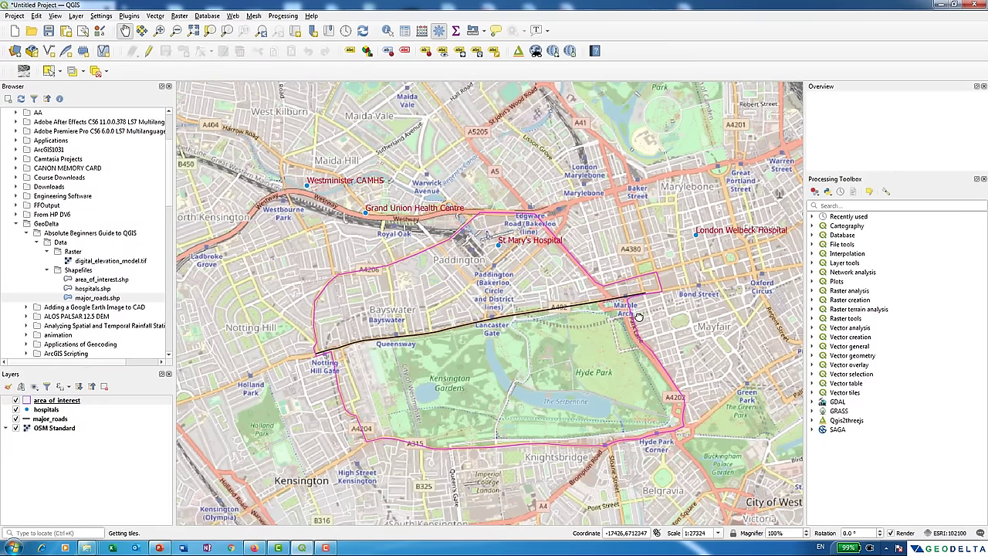
pyautogui.click(113, 280)
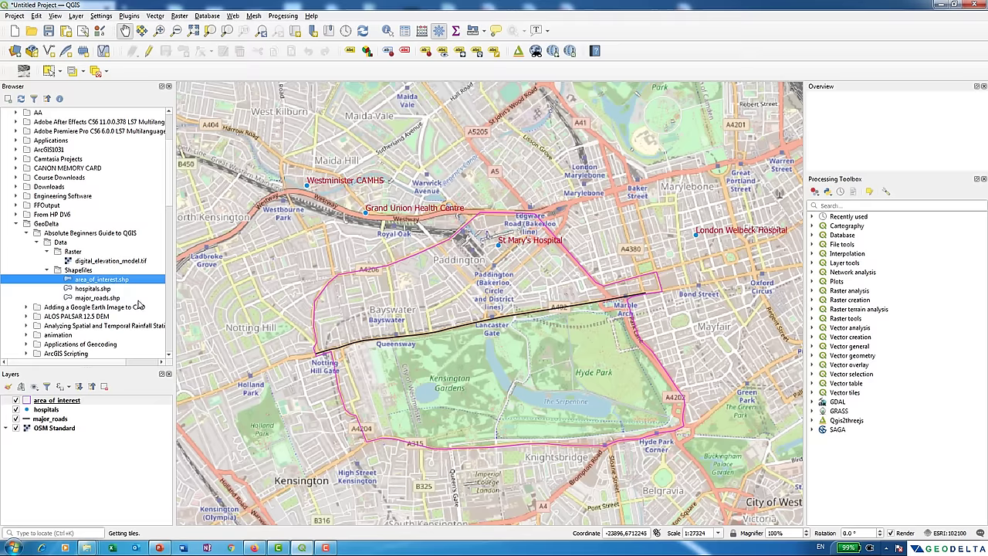
# Zoom and pan around Hyde Park, the Round Pond and the Italian Gardens fountains.
pyautogui.scroll(2, 428, 368)
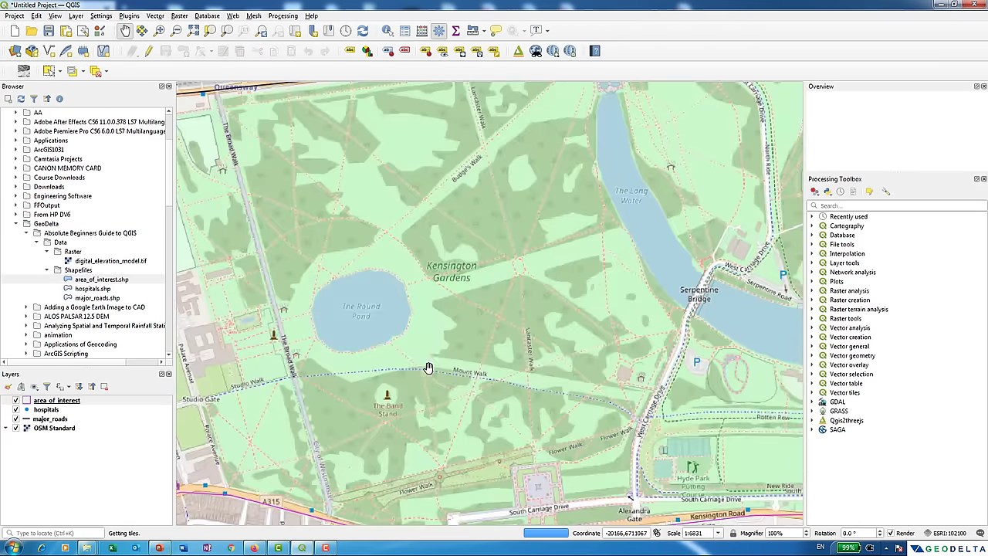
pyautogui.scroll(-1, 448, 351)
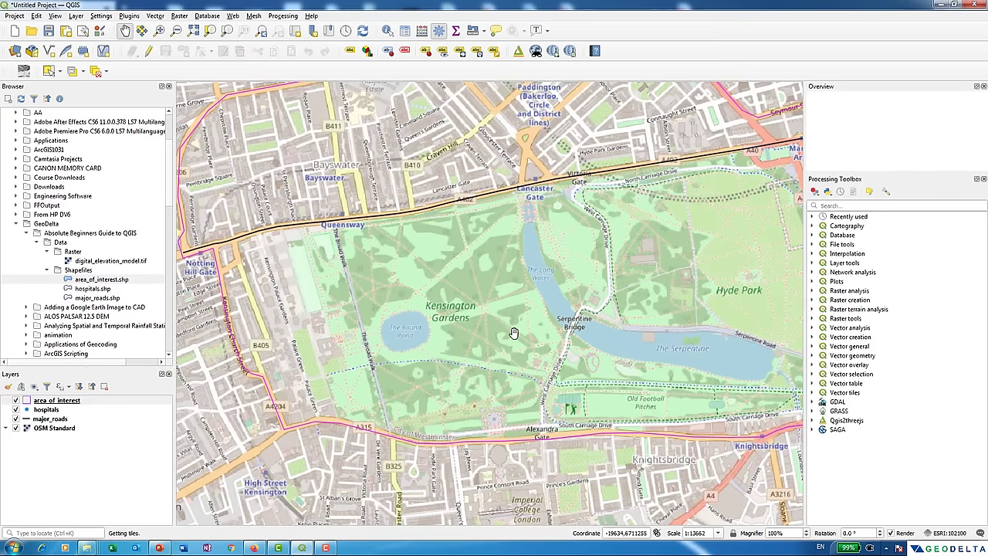
pyautogui.scroll(1, 420, 348)
pyautogui.moveTo(420, 347); pyautogui.dragTo(359, 367)
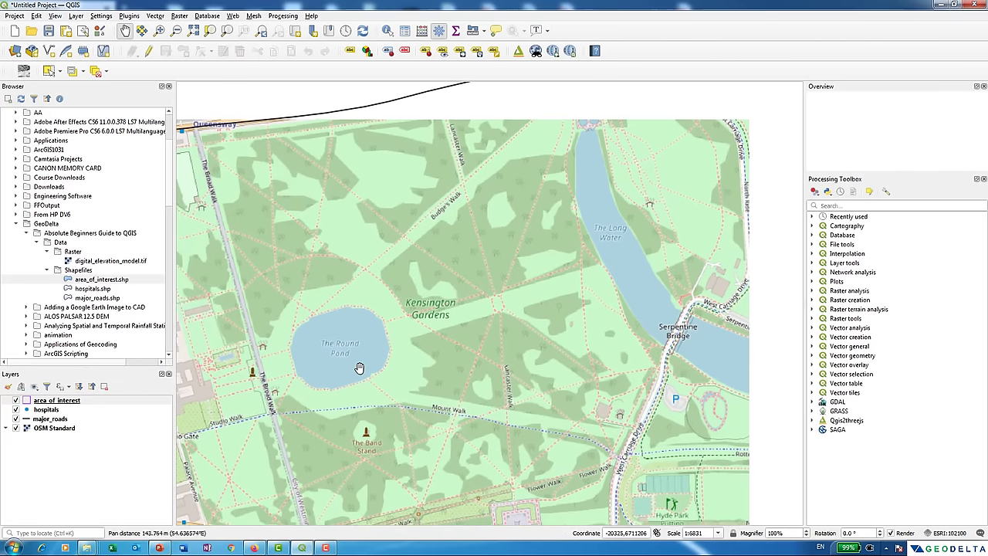
pyautogui.scroll(-2, 463, 349)
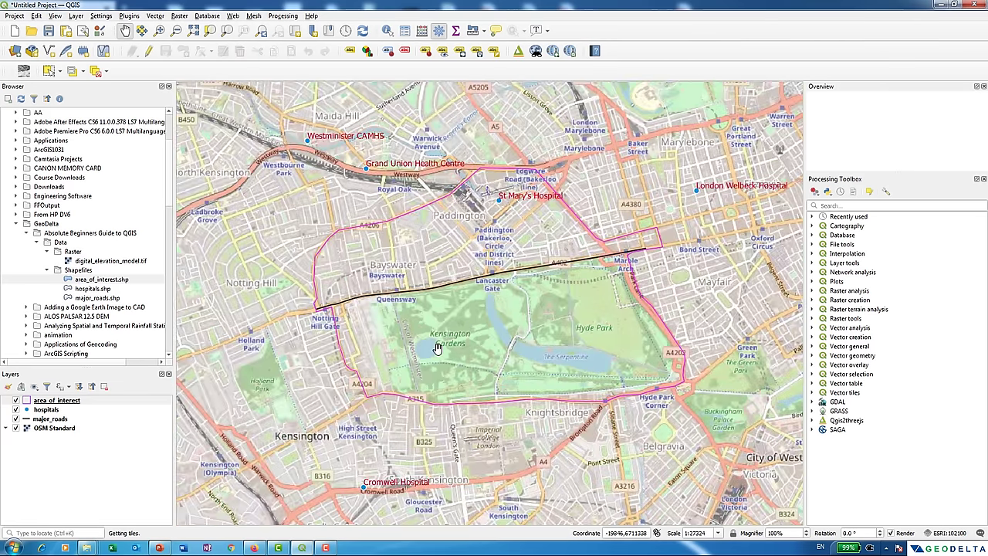
pyautogui.scroll(2, 436, 348)
pyautogui.scroll(1, 421, 351)
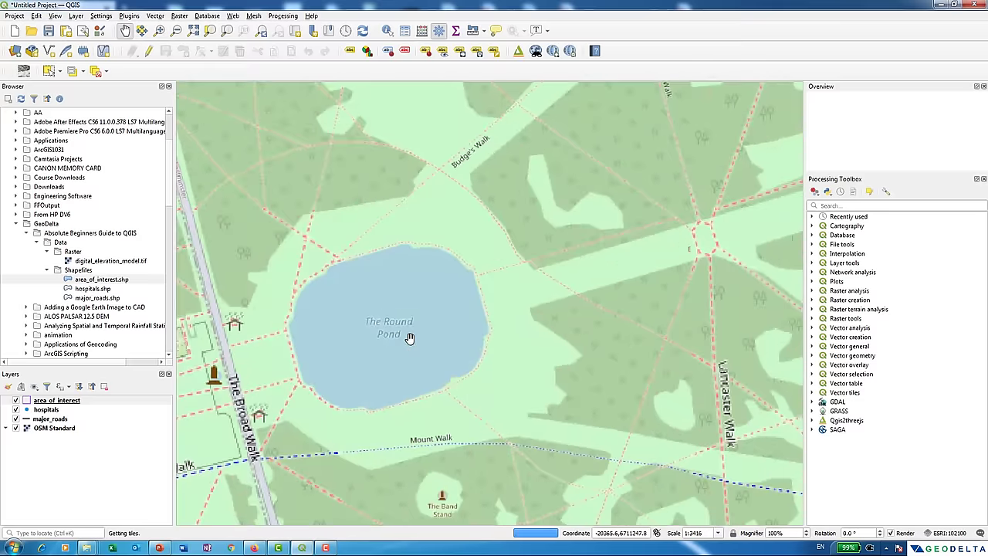
pyautogui.scroll(-1, 409, 338)
pyautogui.scroll(-1, 520, 341)
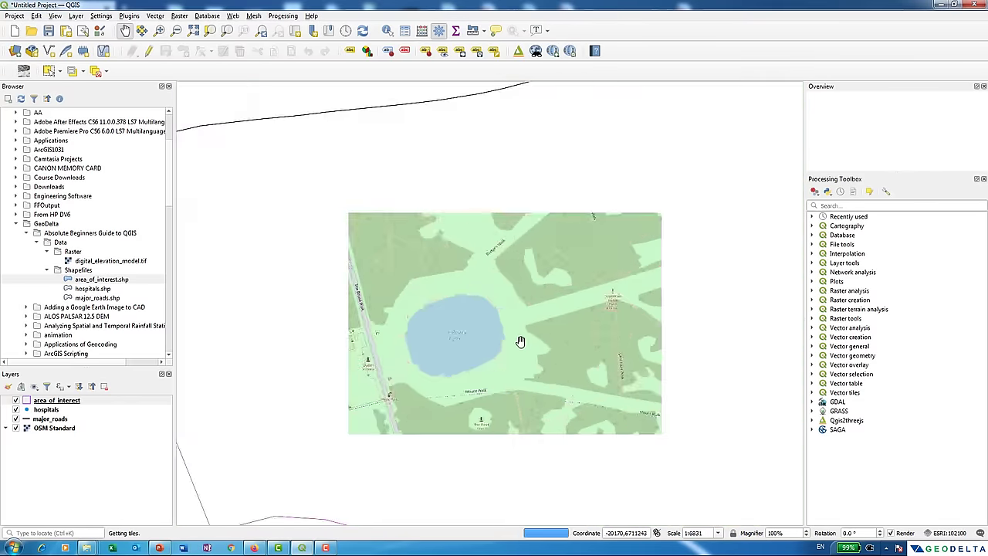
pyautogui.moveTo(426, 432); pyautogui.dragTo(436, 442)
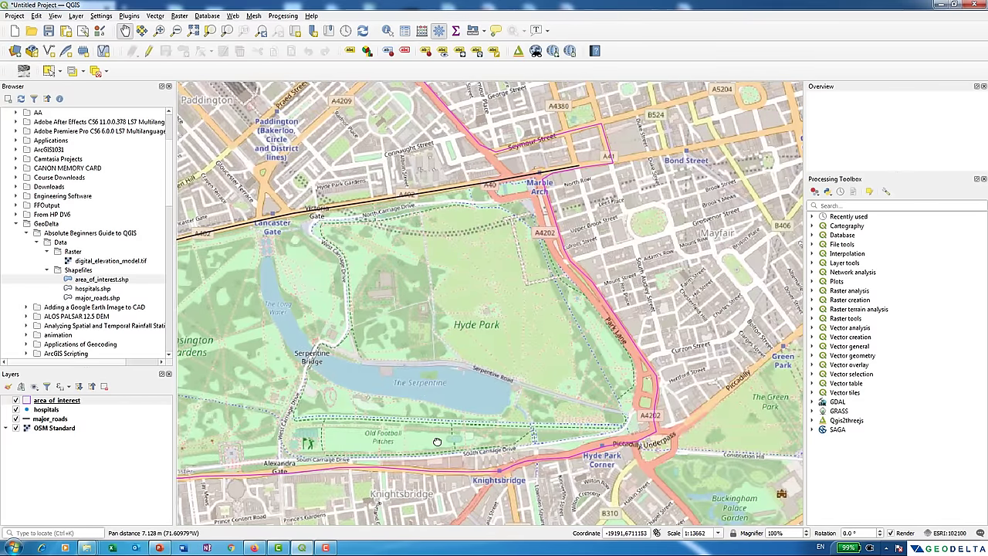
pyautogui.scroll(1, 409, 397)
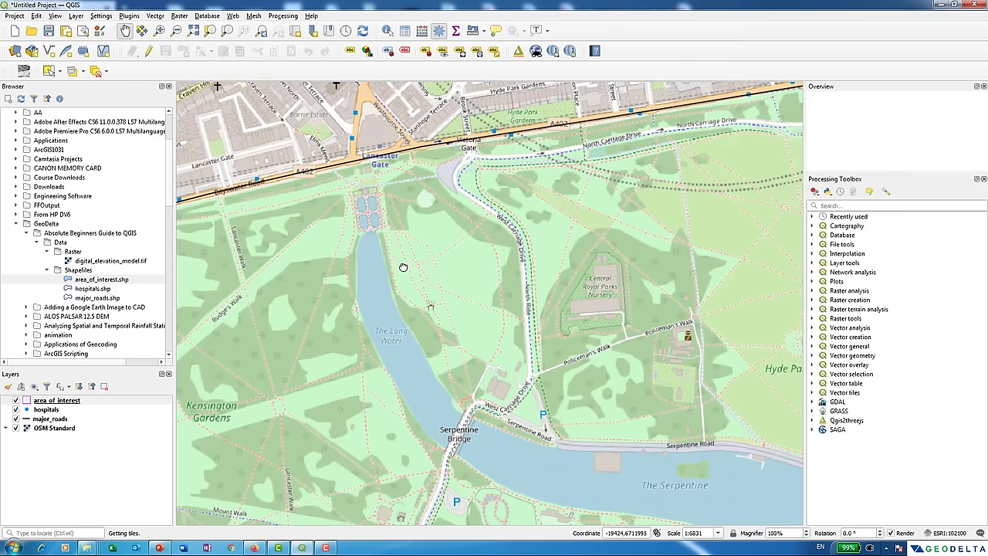
pyautogui.scroll(1, 402, 267)
pyautogui.scroll(1, 425, 355)
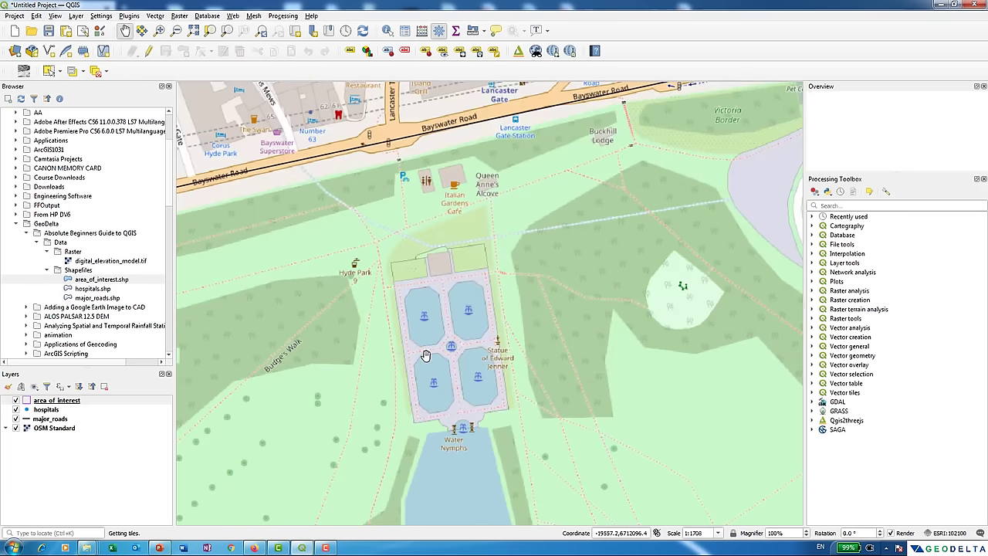
pyautogui.scroll(1, 426, 355)
pyautogui.moveTo(432, 370); pyautogui.dragTo(380, 306)
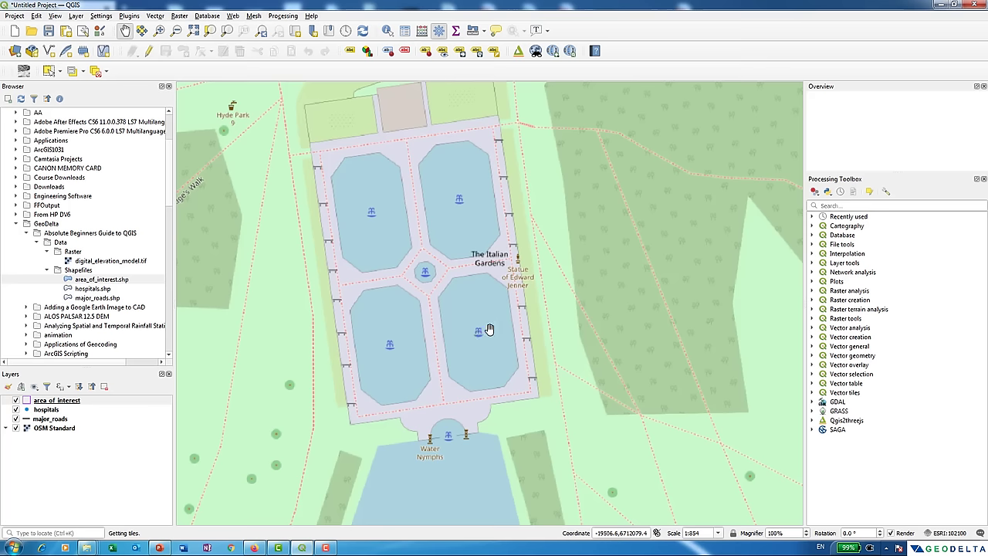
pyautogui.scroll(-4, 414, 348)
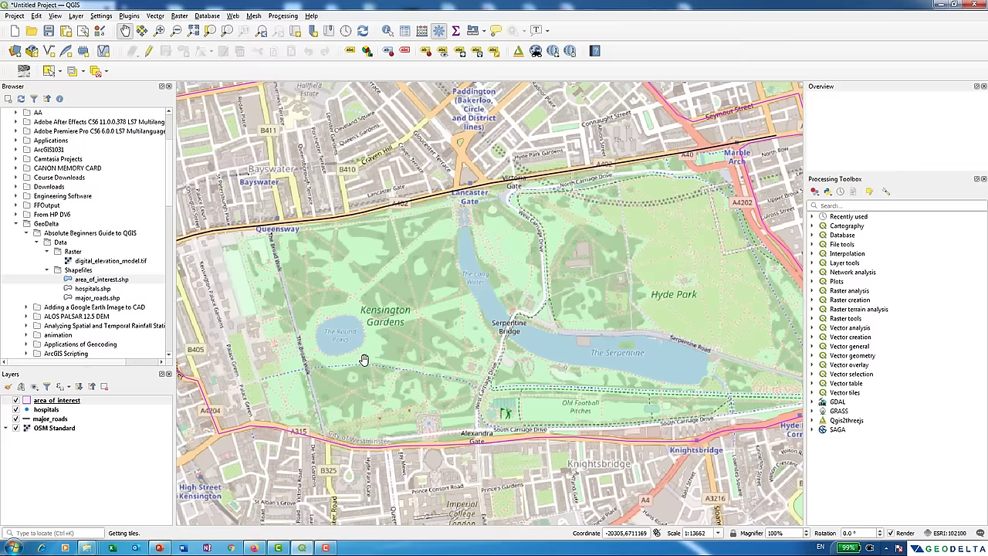
pyautogui.scroll(-1, 551, 386)
# Shift the view over the parks and show the Layer > Create Layer options.
pyautogui.moveTo(550, 386); pyautogui.dragTo(502, 386)
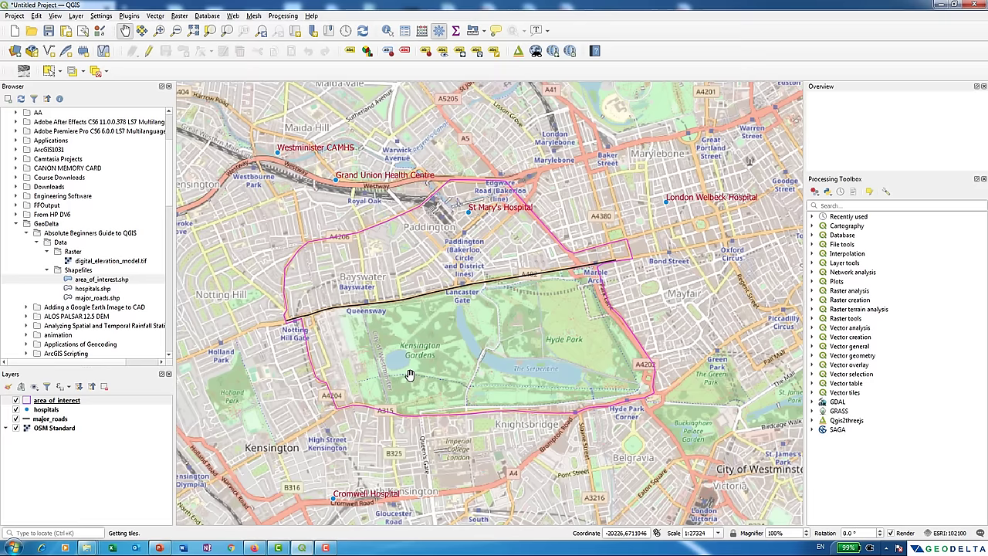
pyautogui.scroll(1, 410, 375)
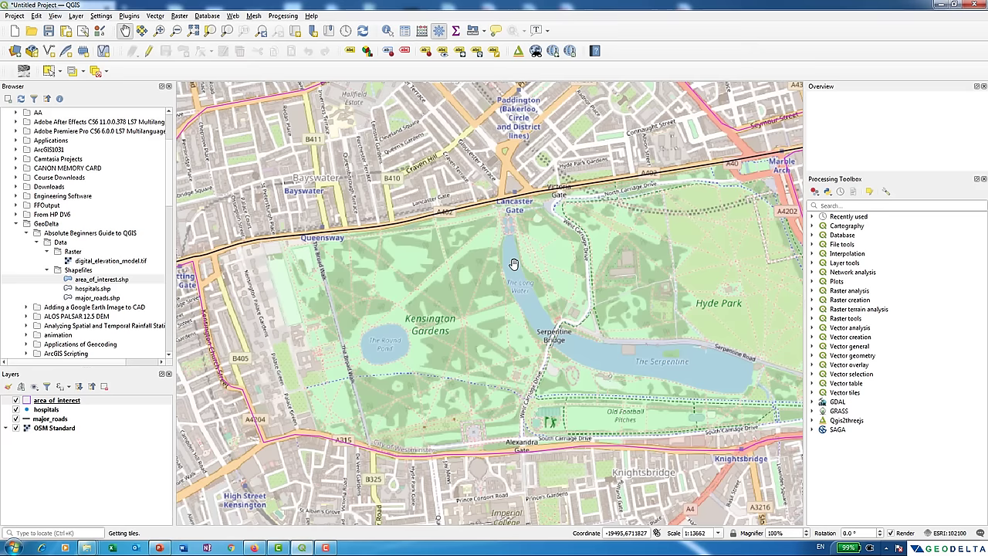
pyautogui.scroll(-1, 513, 264)
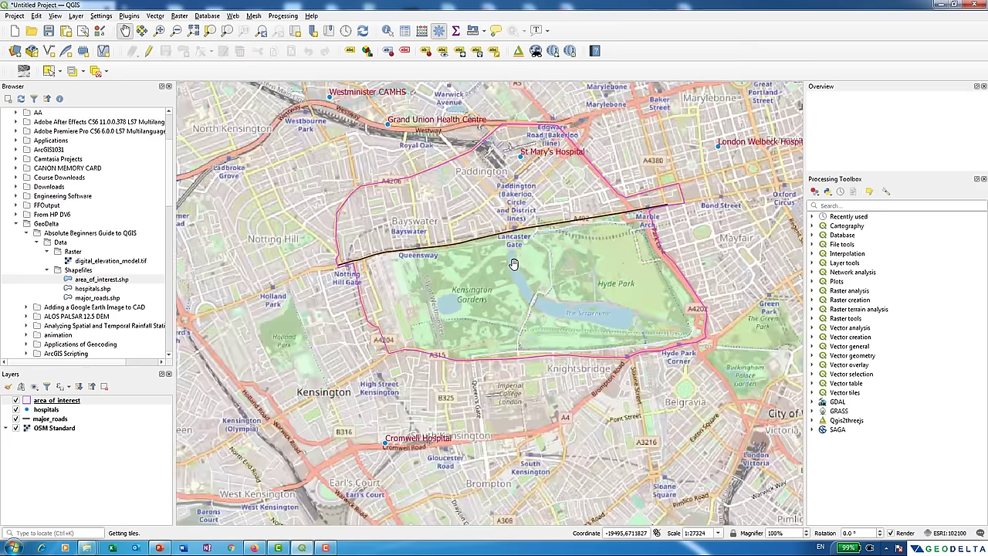
pyautogui.scroll(1, 513, 264)
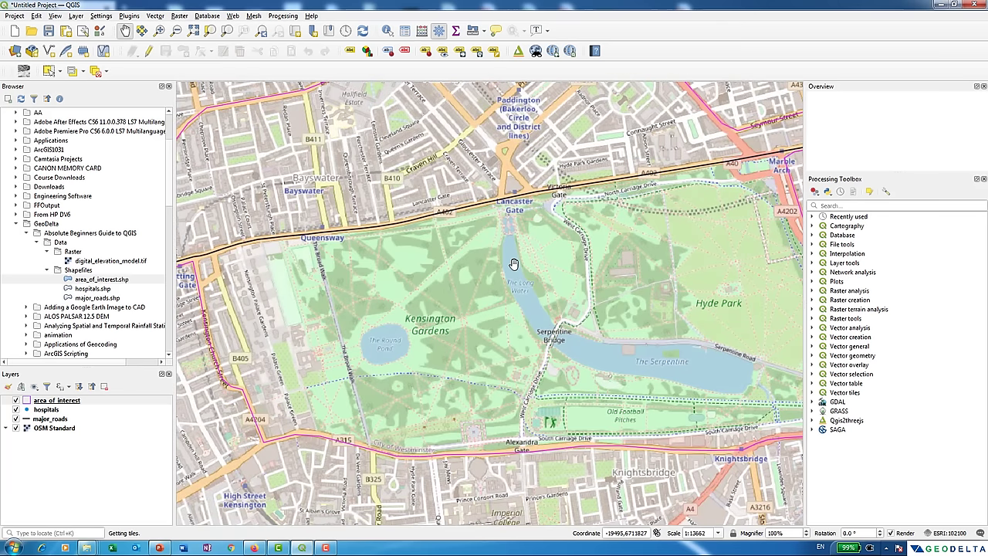
pyautogui.moveTo(513, 263); pyautogui.dragTo(466, 268)
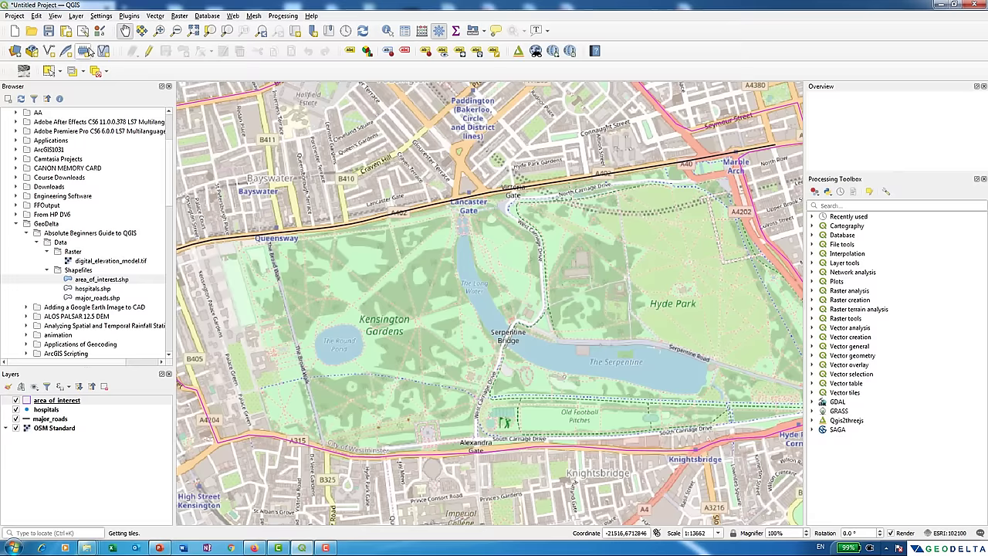
pyautogui.click(76, 16)
pyautogui.moveTo(87, 43)
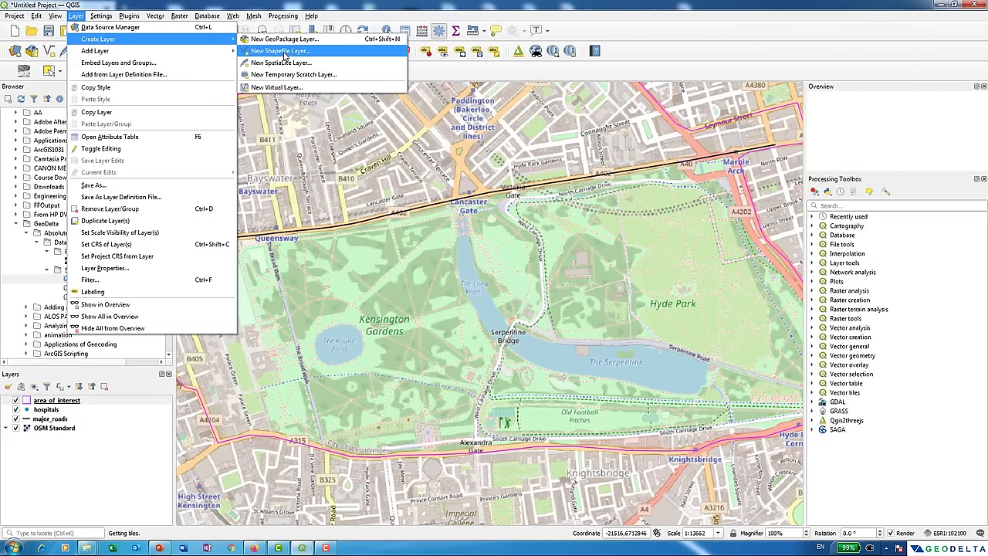
# Start a new shapefile layer saved as water_bodies.shp (ESRI Shapefile) in the Shapefiles folder.
pyautogui.click(280, 51)
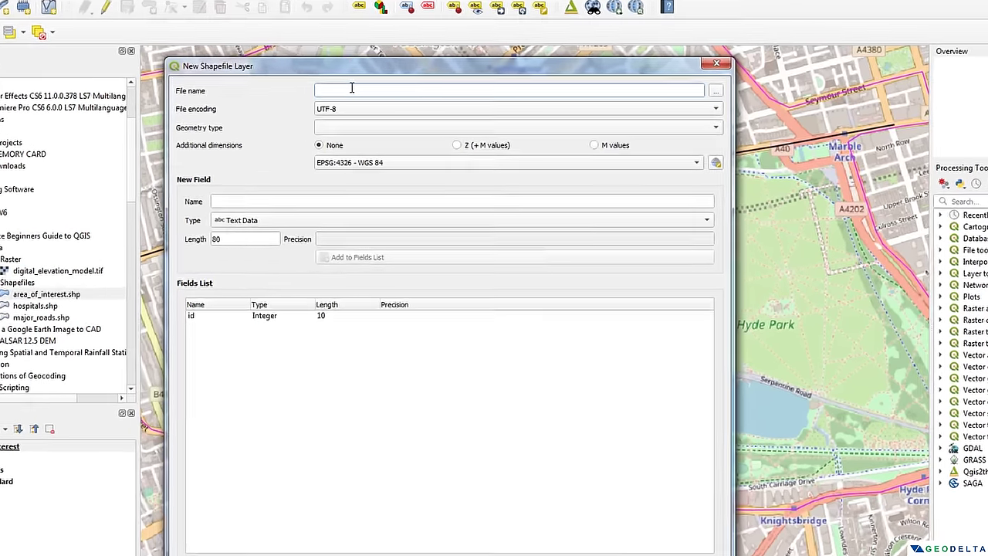
pyautogui.click(356, 88)
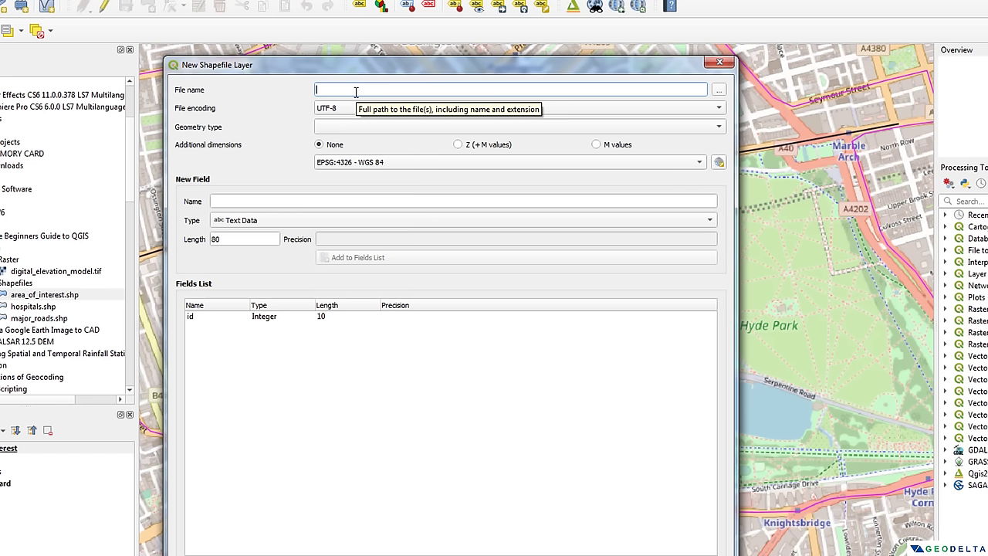
pyautogui.click(717, 90)
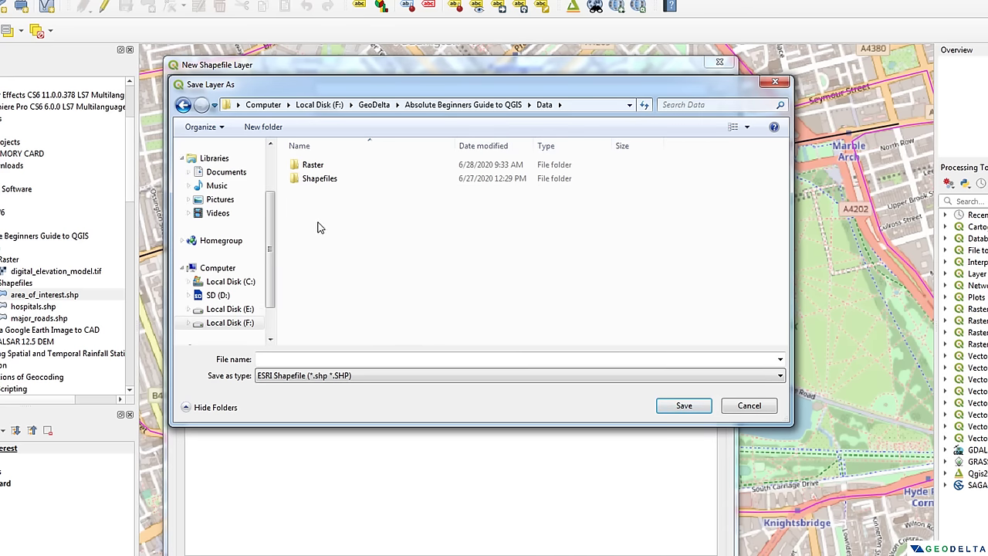
pyautogui.doubleClick(340, 181)
pyautogui.click(318, 353)
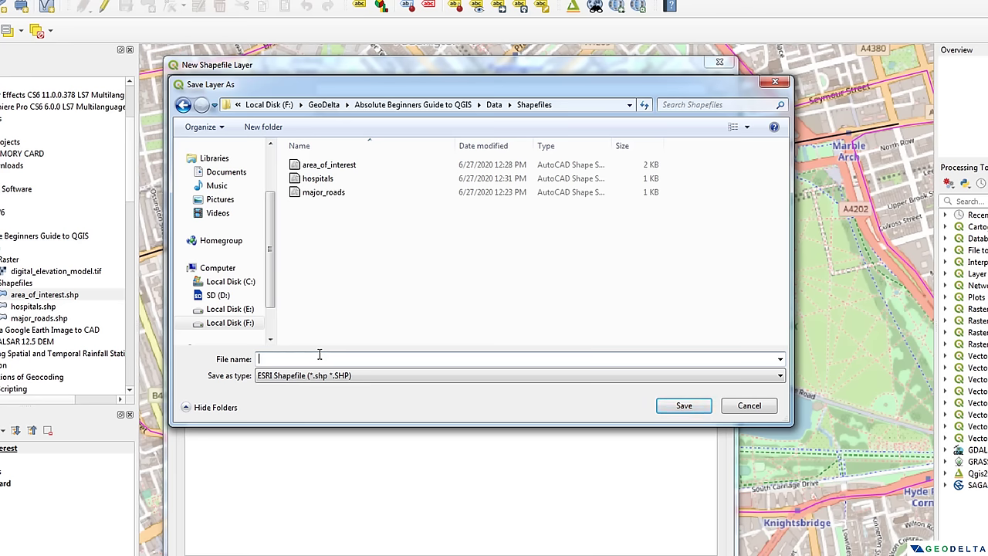
pyautogui.write('water_bodies')
pyautogui.click(261, 377)
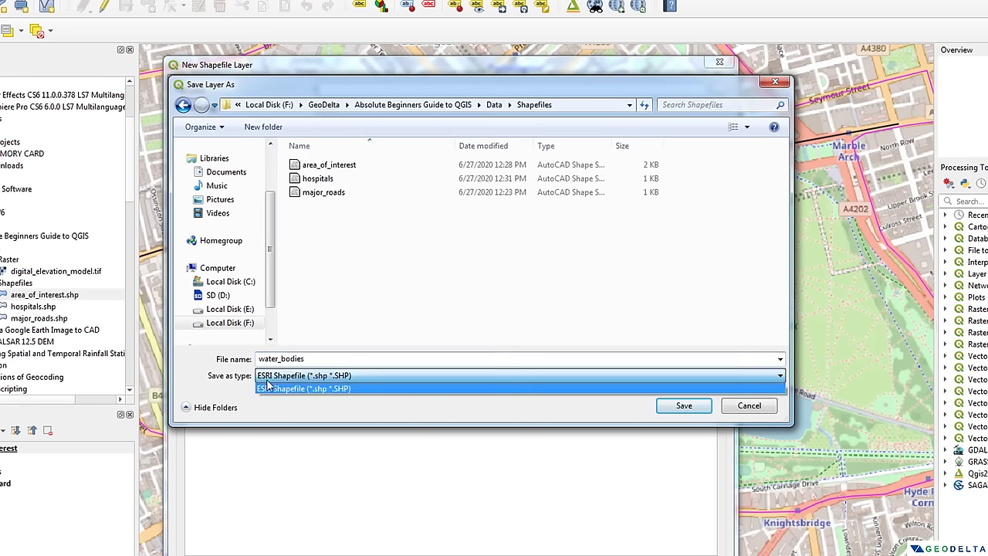
pyautogui.click(301, 387)
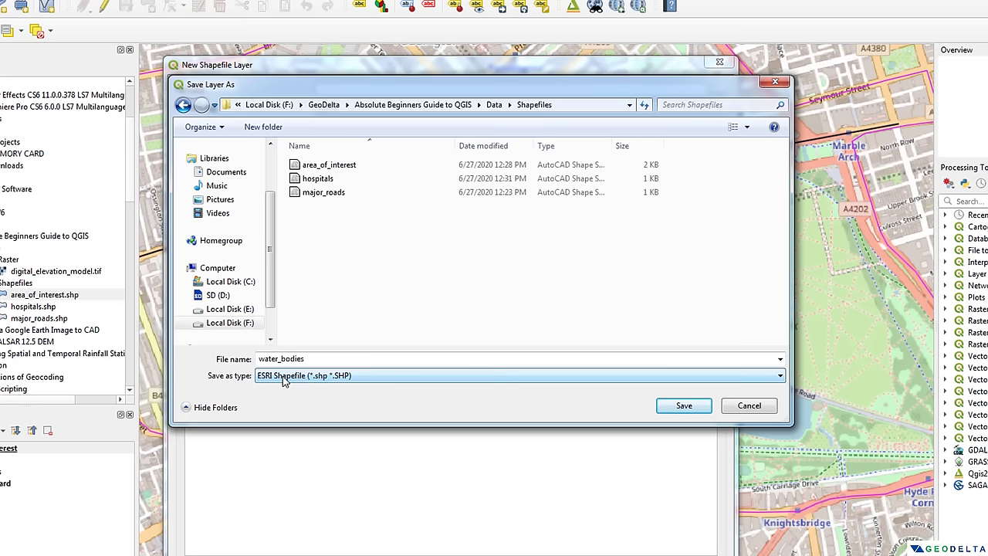
pyautogui.click(683, 405)
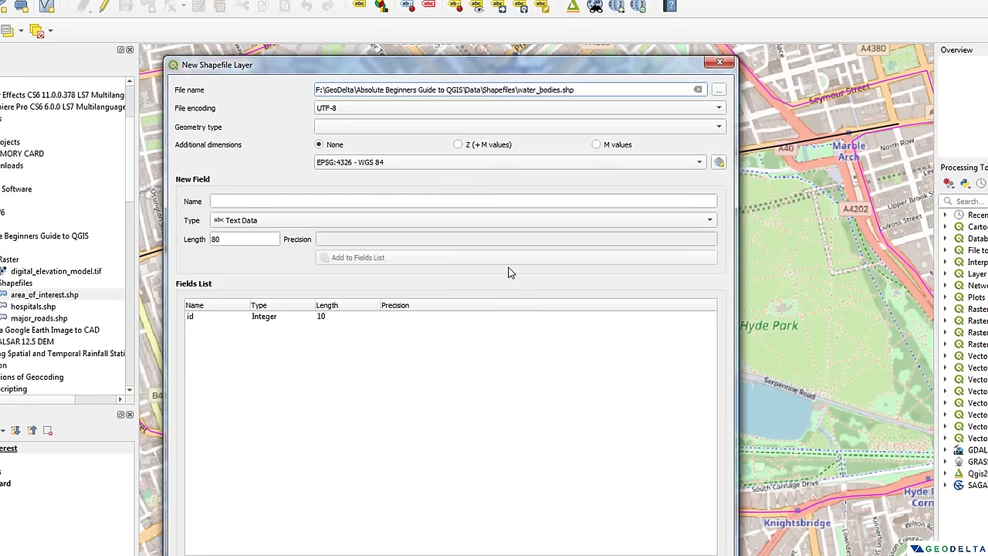
# Review the geometry type choices, briefly setting Point, while moving the dialog to check the map.
pyautogui.click(347, 127)
pyautogui.press('Escape')
pyautogui.moveTo(491, 77); pyautogui.dragTo(126, 68)
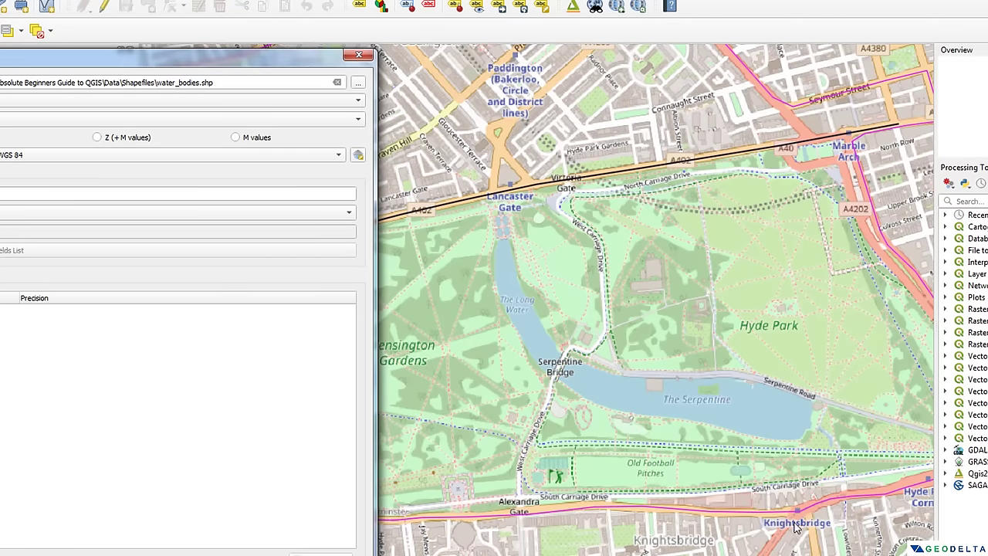
pyautogui.moveTo(247, 59); pyautogui.dragTo(502, 85)
pyautogui.click(344, 146)
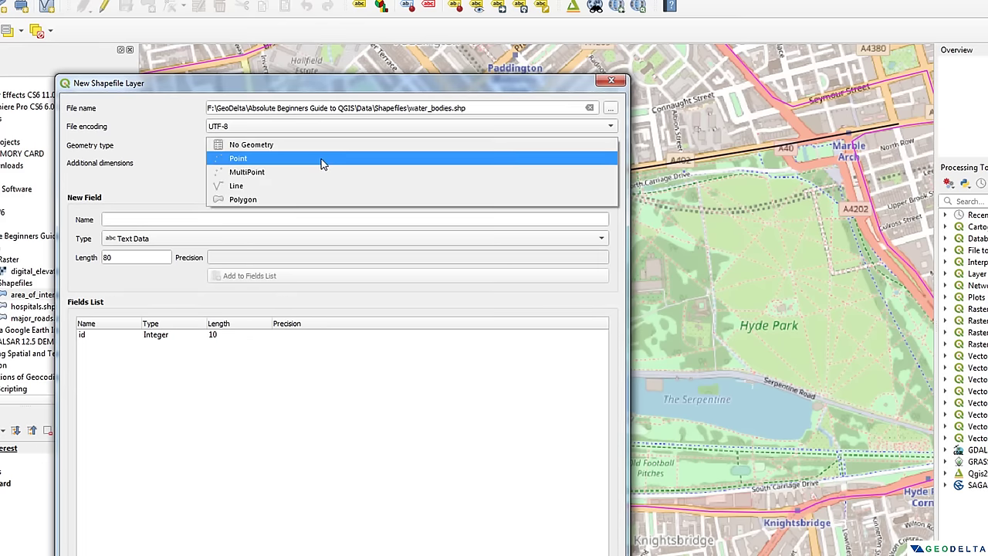
pyautogui.click(323, 159)
pyautogui.moveTo(563, 82); pyautogui.dragTo(690, 435)
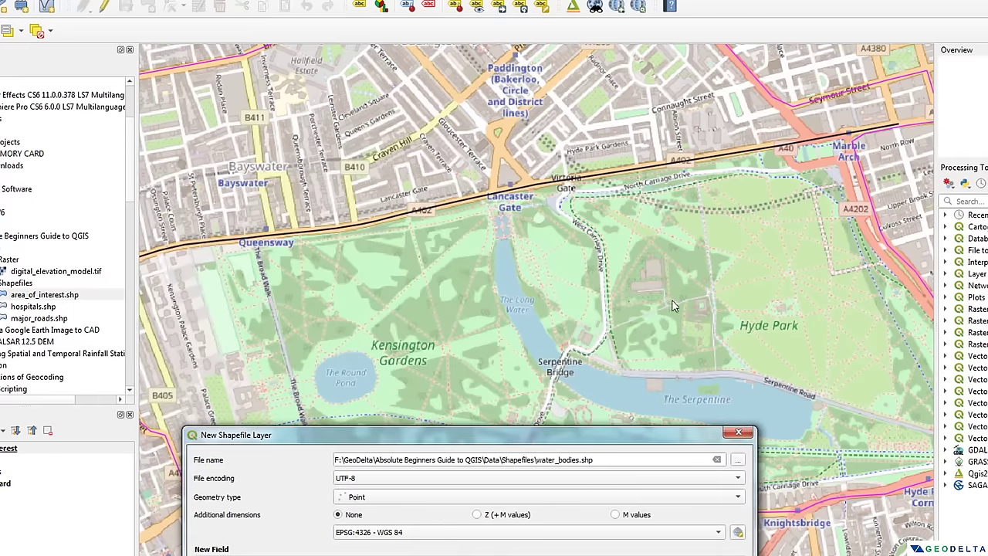
pyautogui.moveTo(627, 439); pyautogui.dragTo(625, 102)
pyautogui.click(455, 164)
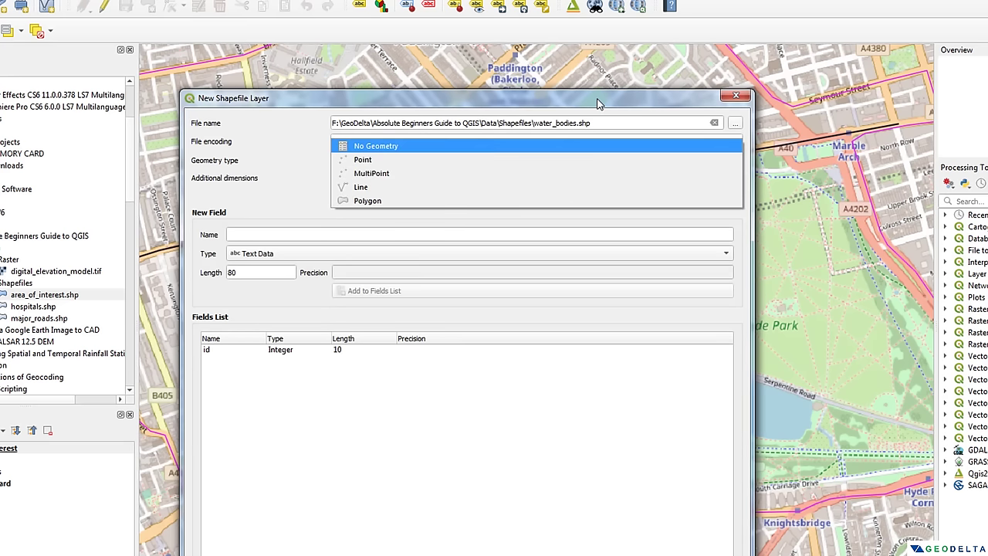
pyautogui.click(490, 160)
pyautogui.moveTo(620, 101); pyautogui.dragTo(589, 123)
# Set the geometry type to Polygon and remove the default id field.
pyautogui.click(370, 192)
pyautogui.click(365, 225)
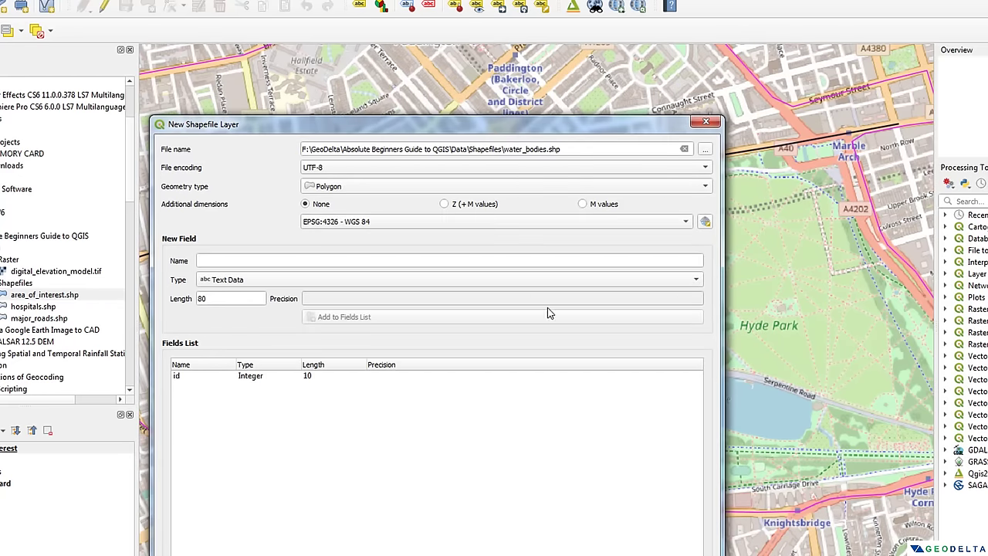
pyautogui.moveTo(522, 129); pyautogui.dragTo(494, 32)
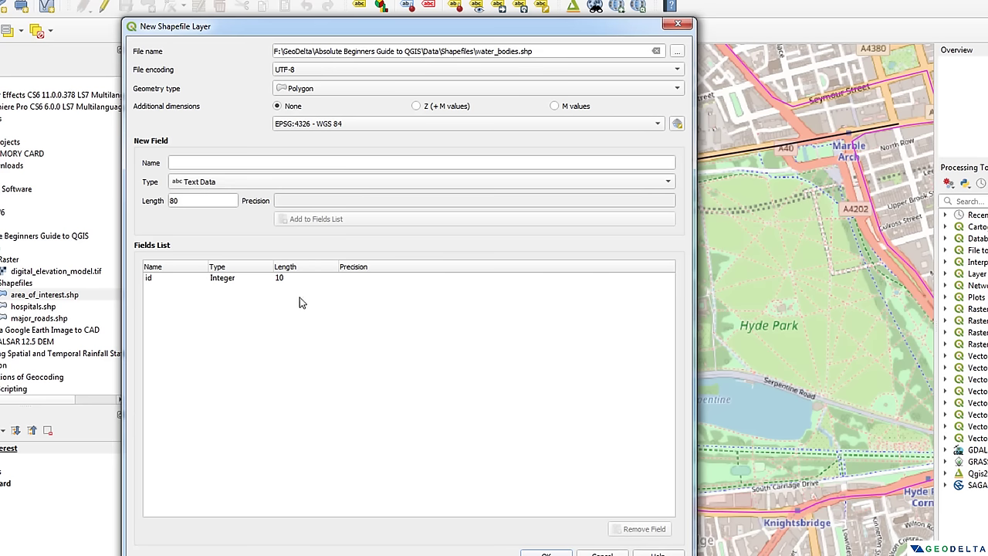
pyautogui.click(162, 280)
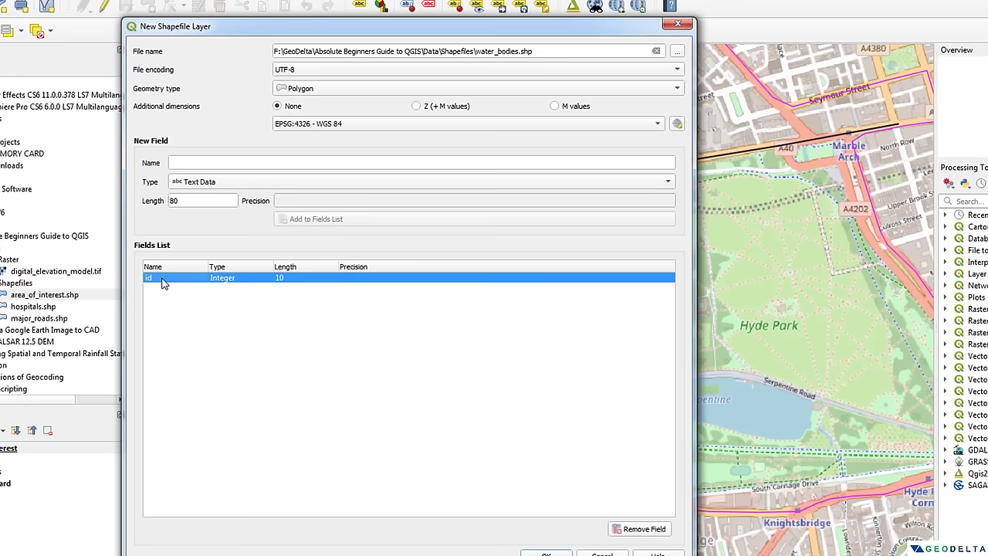
pyautogui.click(648, 531)
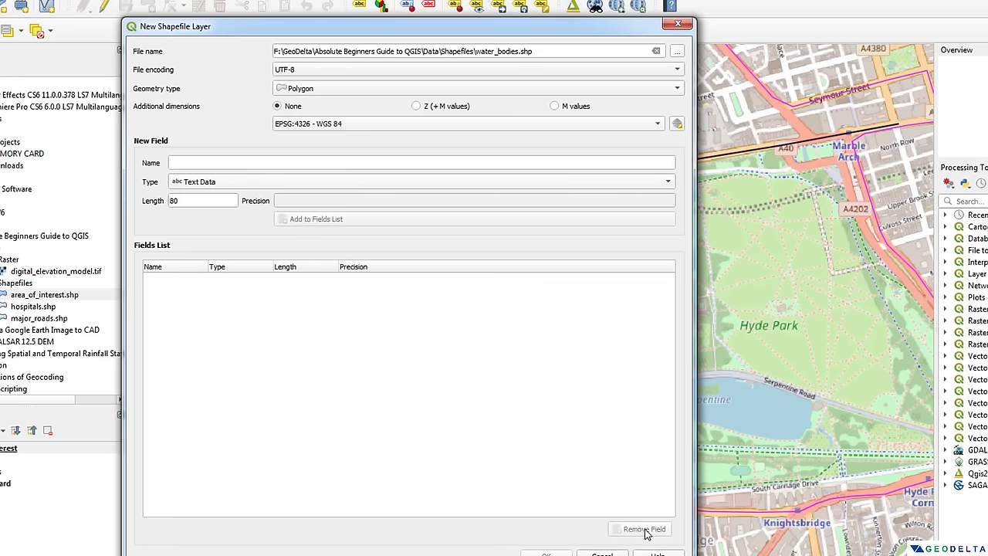
# Add a 'Name' field of type Text Data with length 100 to the fields list.
pyautogui.moveTo(511, 23); pyautogui.dragTo(443, 495)
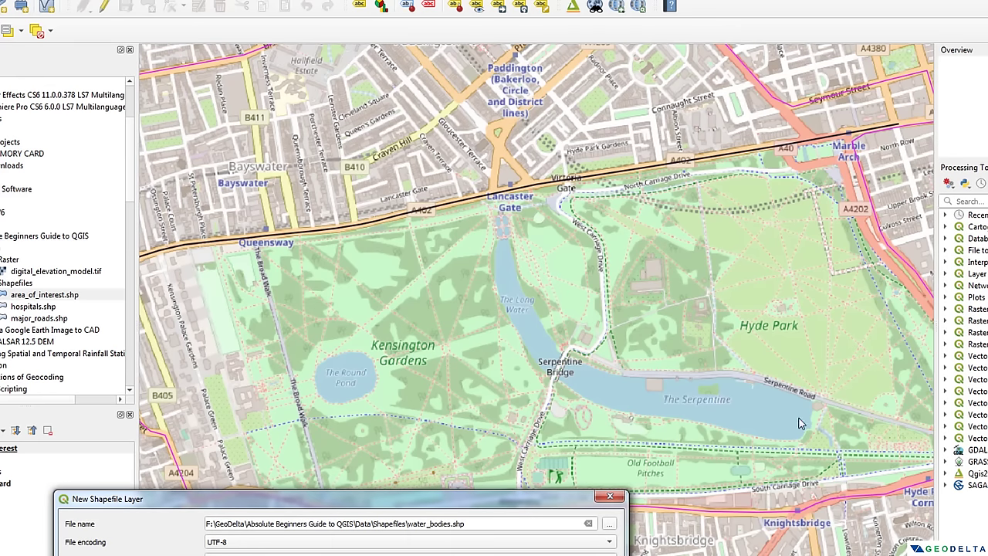
pyautogui.moveTo(387, 500); pyautogui.dragTo(413, 60)
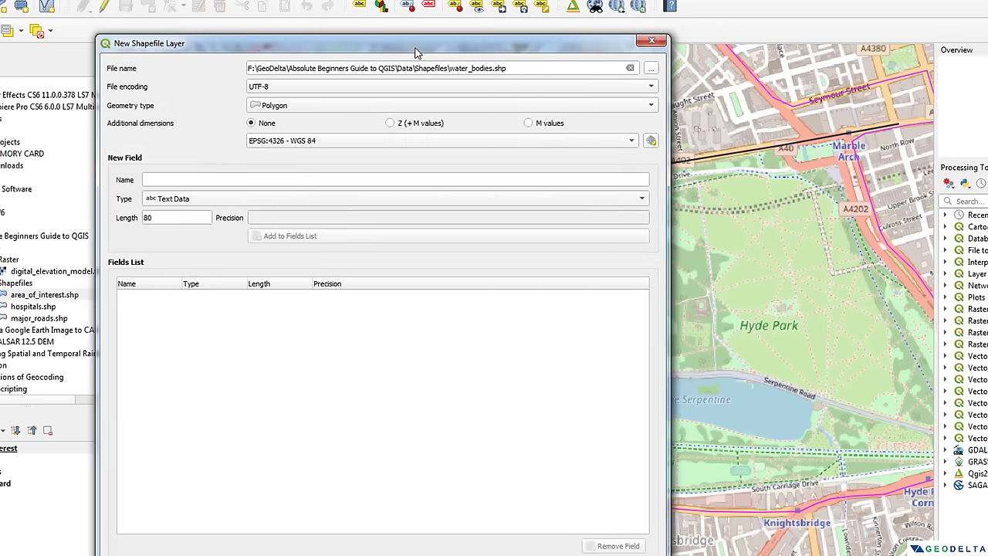
pyautogui.click(340, 178)
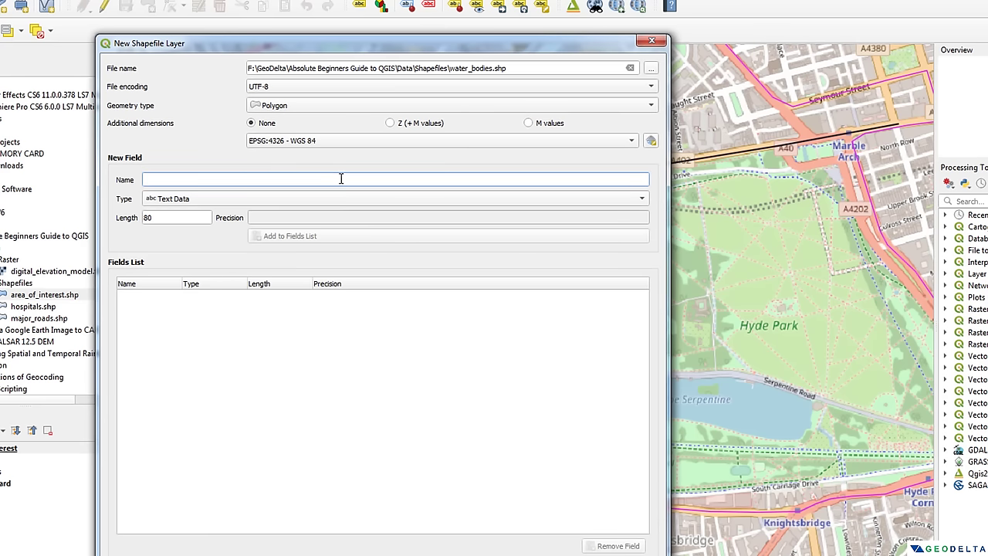
pyautogui.write('Name')
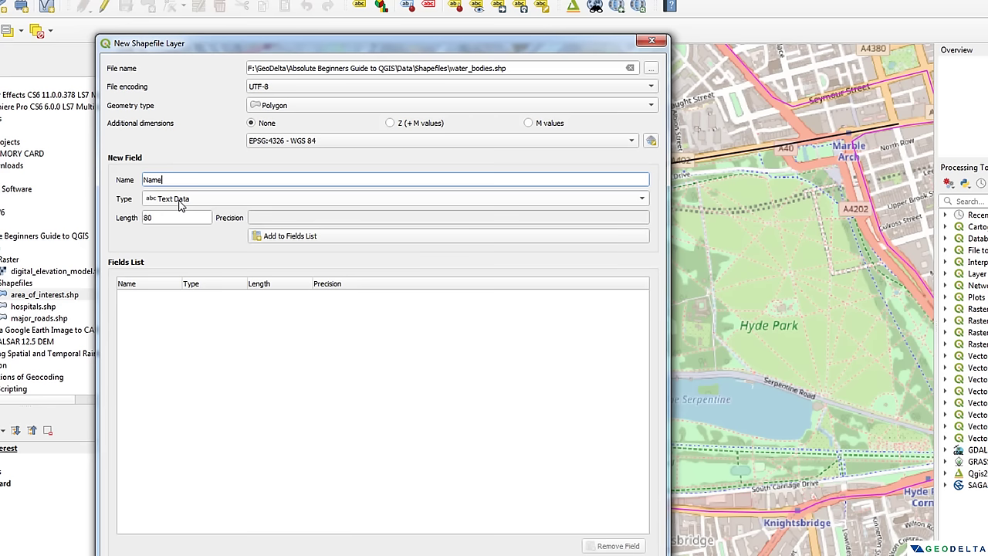
pyautogui.click(181, 199)
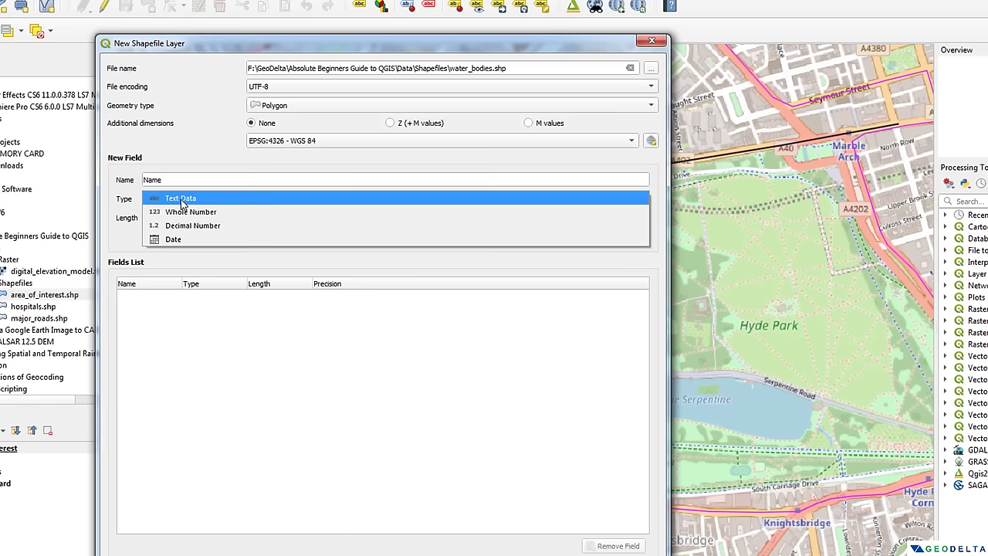
pyautogui.click(185, 202)
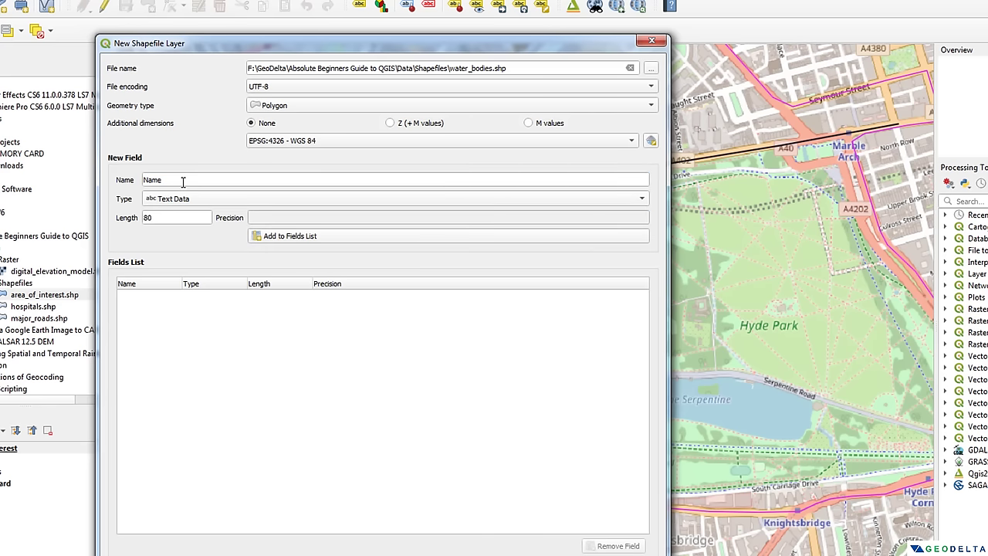
pyautogui.moveTo(183, 180); pyautogui.dragTo(88, 175)
pyautogui.click(180, 202)
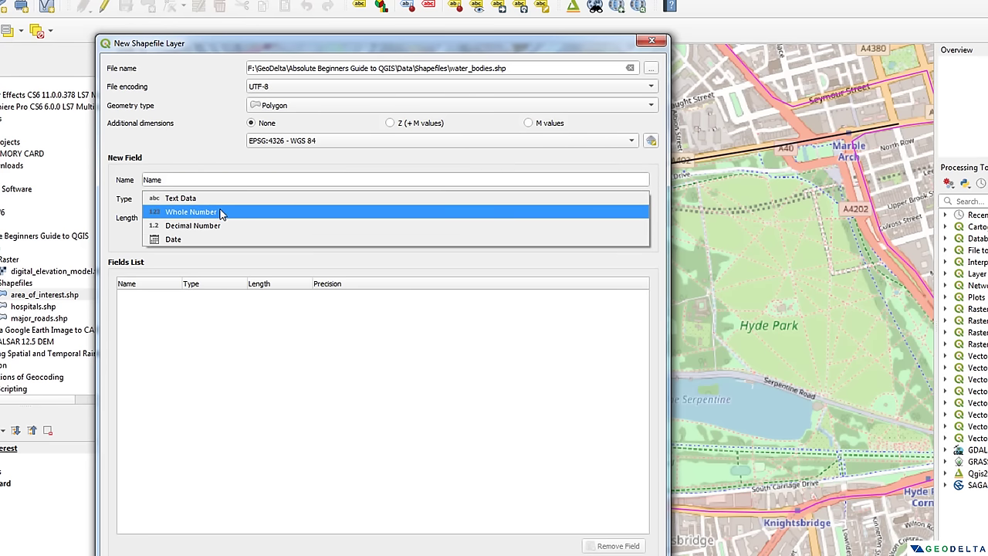
pyautogui.click(207, 163)
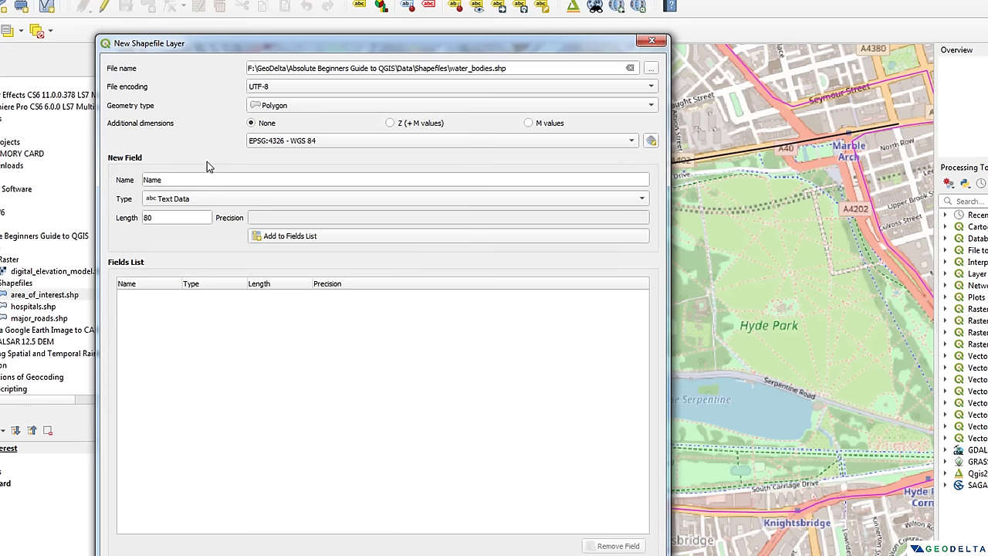
pyautogui.click(193, 200)
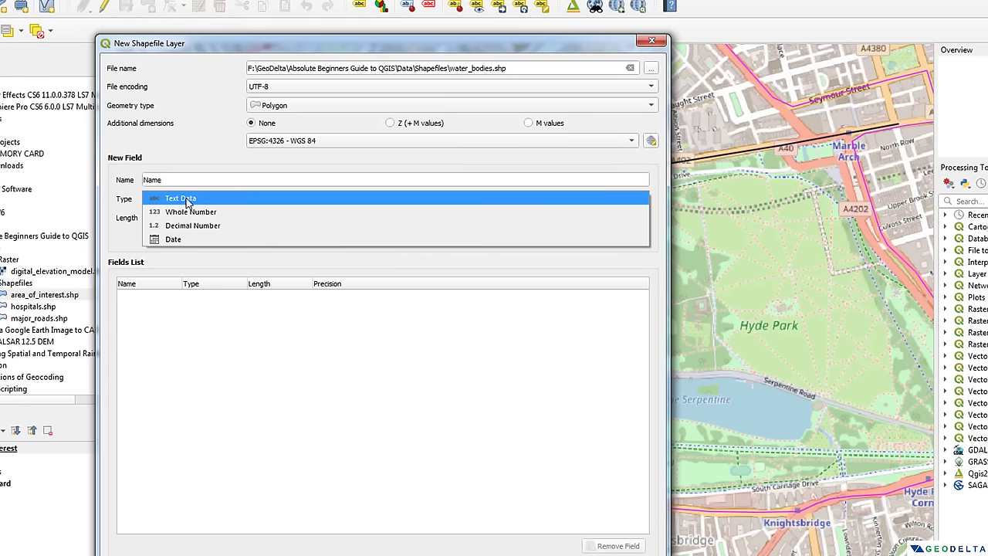
pyautogui.click(190, 201)
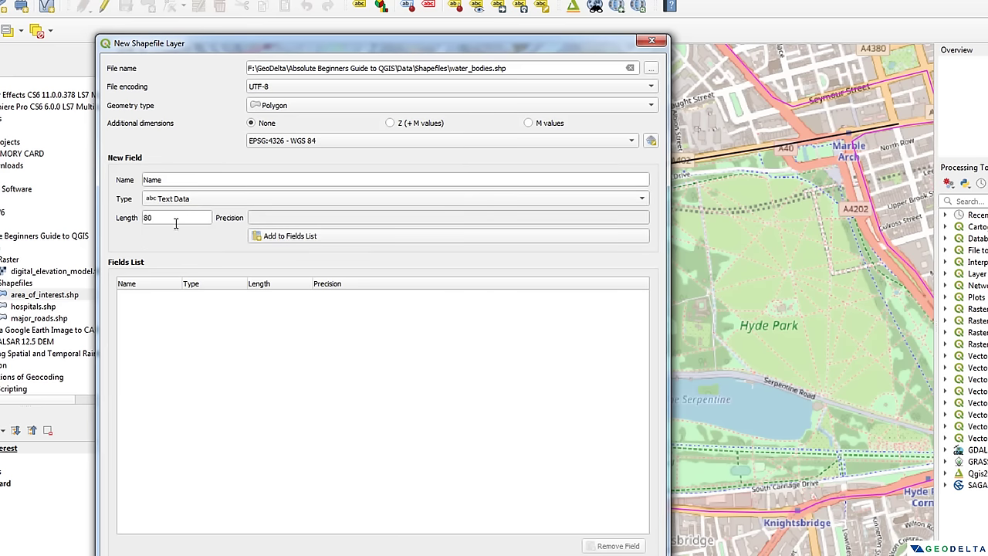
pyautogui.click(176, 224)
pyautogui.doubleClick(158, 218)
pyautogui.click(276, 241)
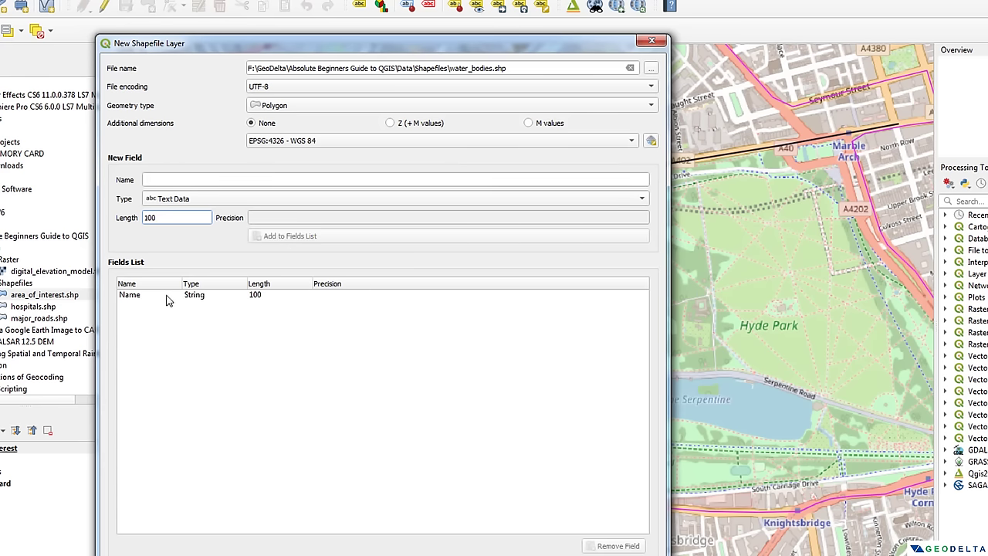
pyautogui.moveTo(419, 36); pyautogui.dragTo(389, 82)
# Add a 'Location' Text Data field to the fields list.
pyautogui.click(227, 198)
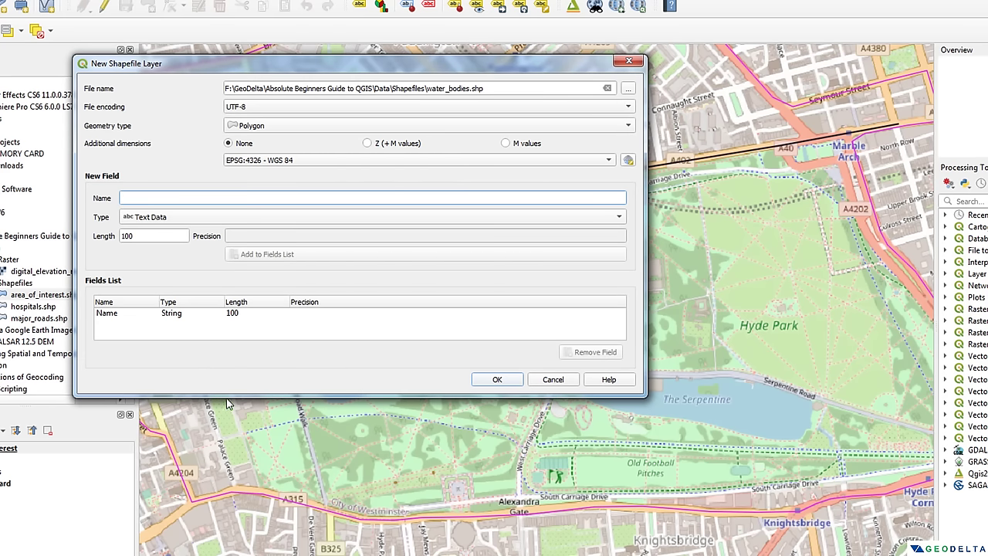
pyautogui.moveTo(228, 398); pyautogui.dragTo(224, 482)
pyautogui.write('Location')
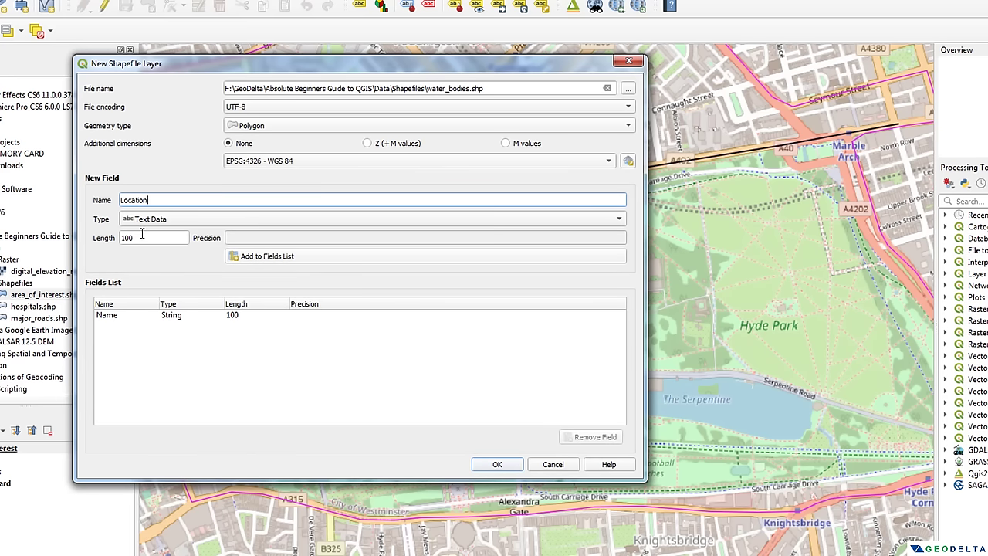
pyautogui.click(270, 257)
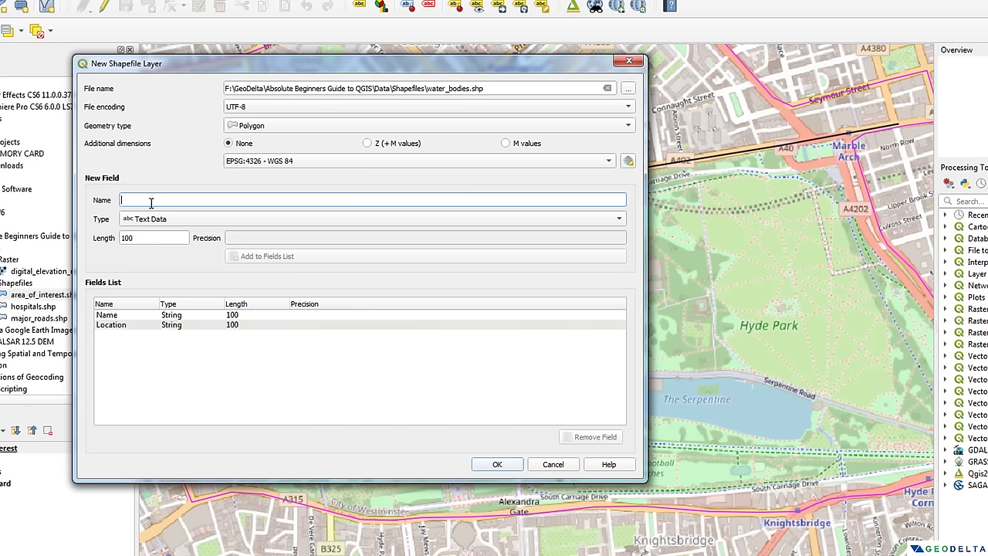
# Add an 'Item' Whole Number field of length 10 and create the water_bodies layer.
pyautogui.write('Item')
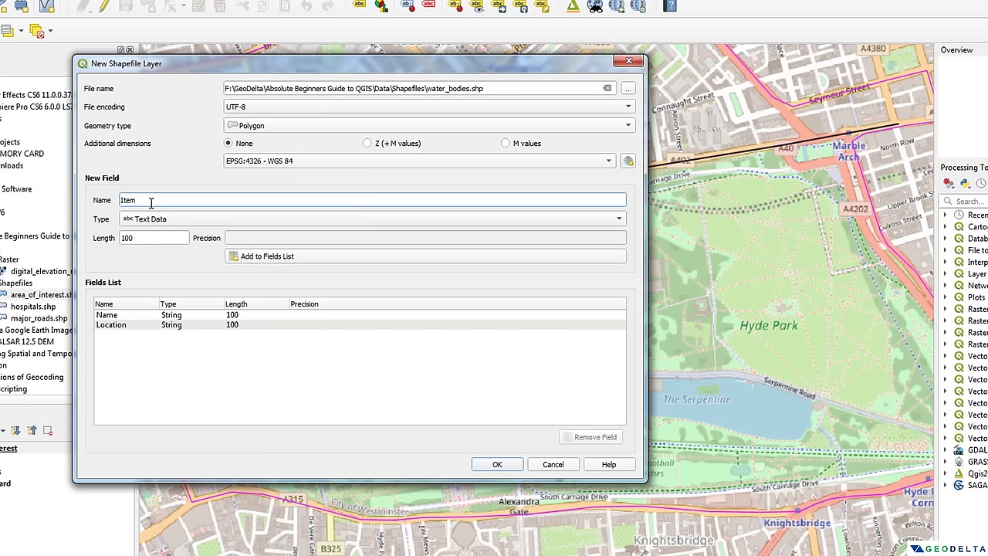
pyautogui.click(150, 219)
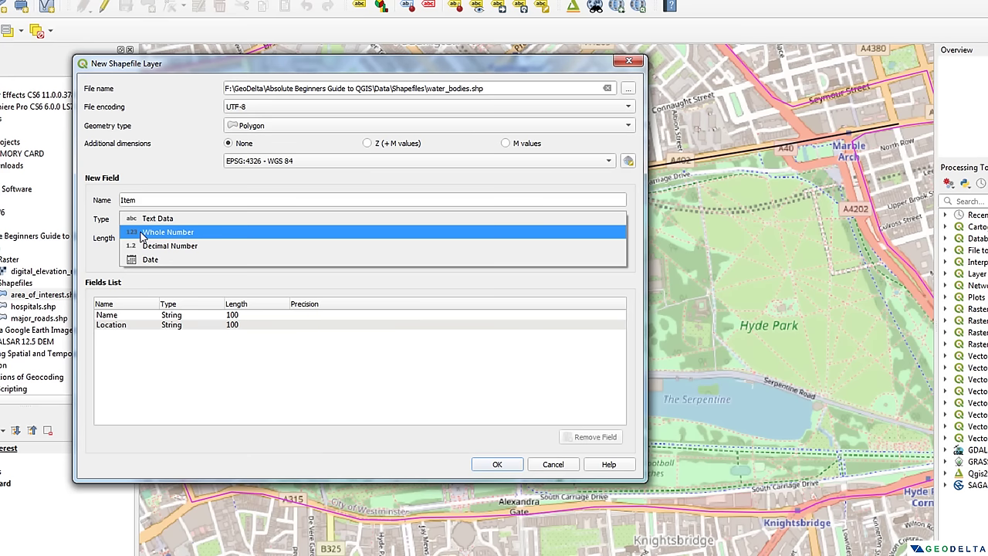
pyautogui.click(143, 232)
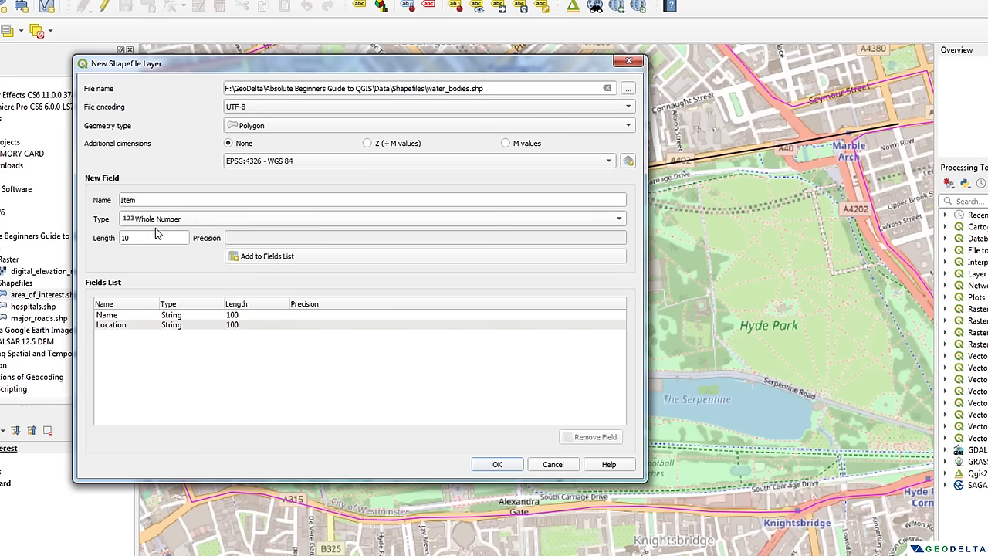
pyautogui.moveTo(153, 238); pyautogui.dragTo(89, 225)
pyautogui.click(172, 241)
pyautogui.moveTo(342, 73); pyautogui.dragTo(451, 528)
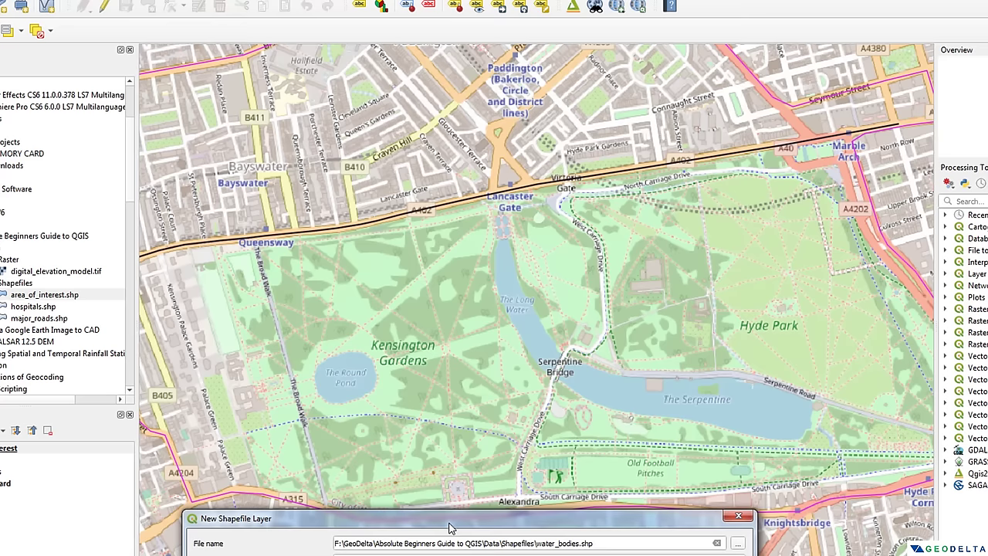
pyautogui.moveTo(452, 528); pyautogui.dragTo(375, 80)
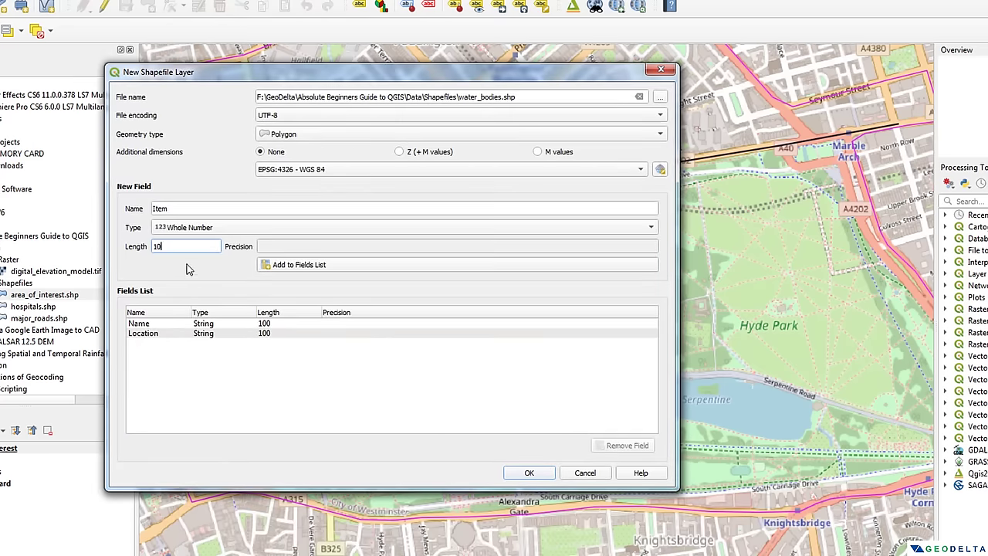
pyautogui.doubleClick(166, 251)
pyautogui.click(282, 267)
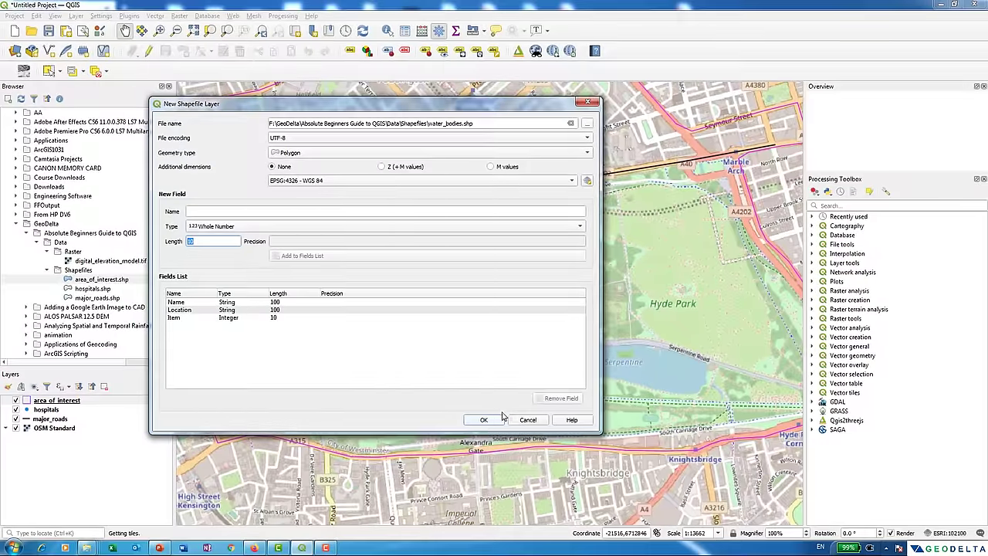
pyautogui.click(484, 420)
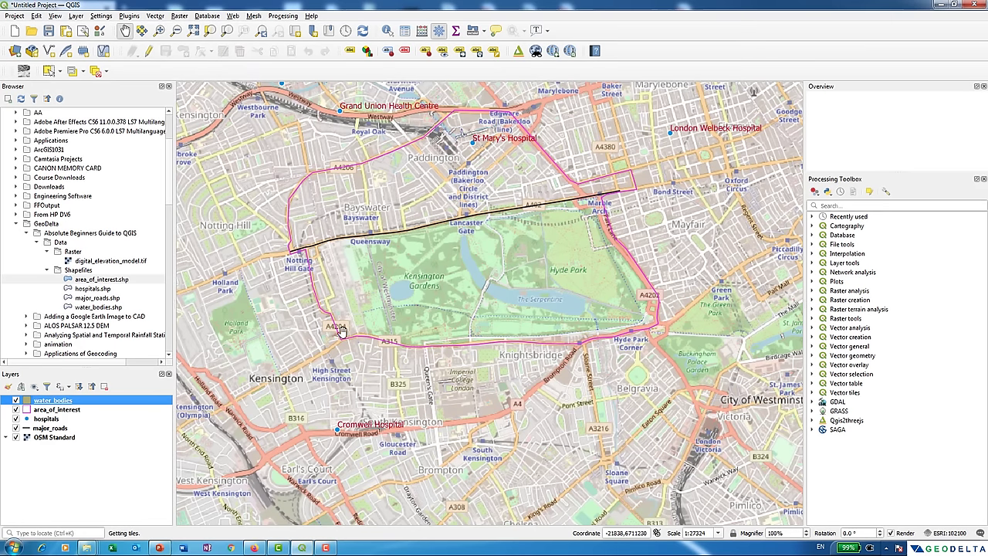
# Confirm the water_bodies attribute table has zero features, then open the layer's Properties.
pyautogui.rightClick(76, 403)
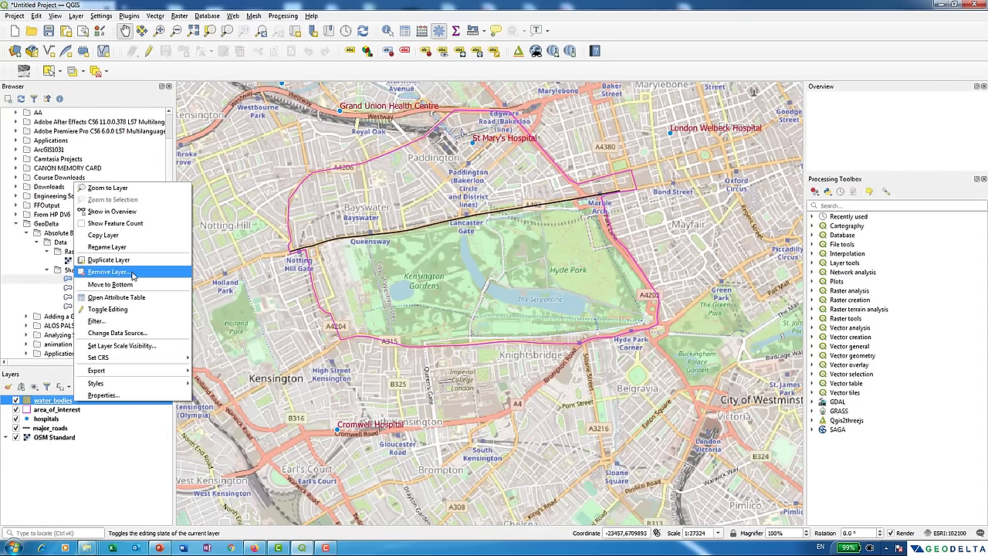
pyautogui.click(134, 300)
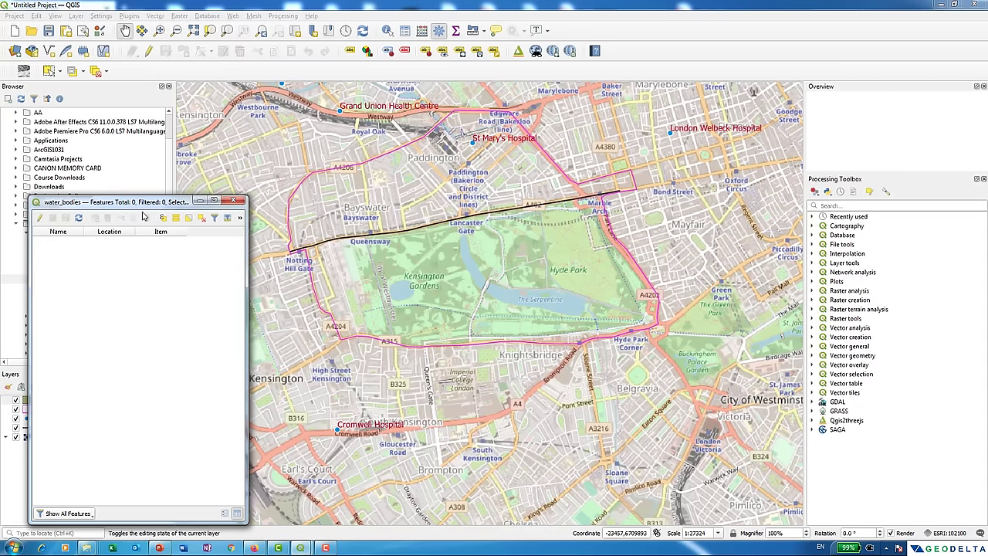
pyautogui.moveTo(147, 198); pyautogui.dragTo(339, 163)
pyautogui.moveTo(432, 207); pyautogui.dragTo(548, 208)
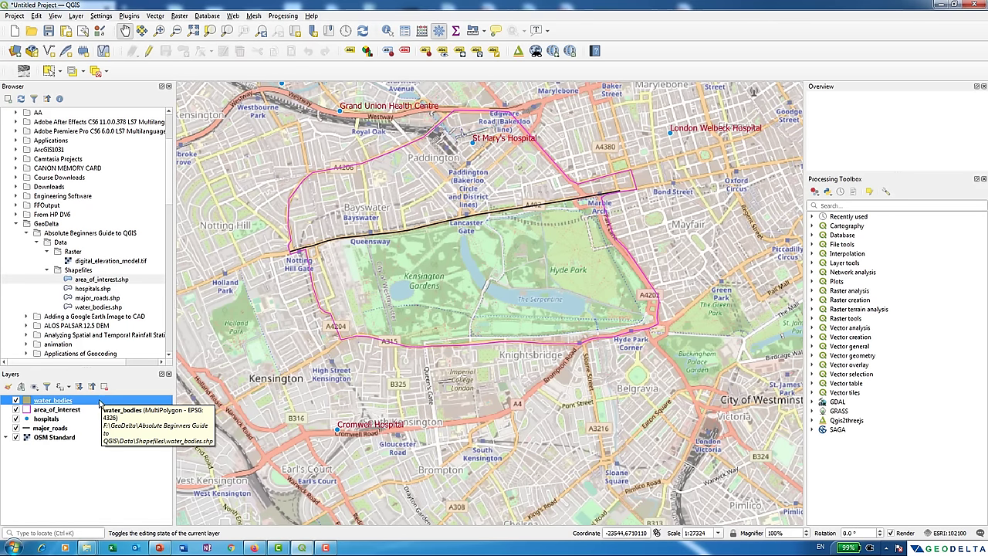
pyautogui.rightClick(44, 400)
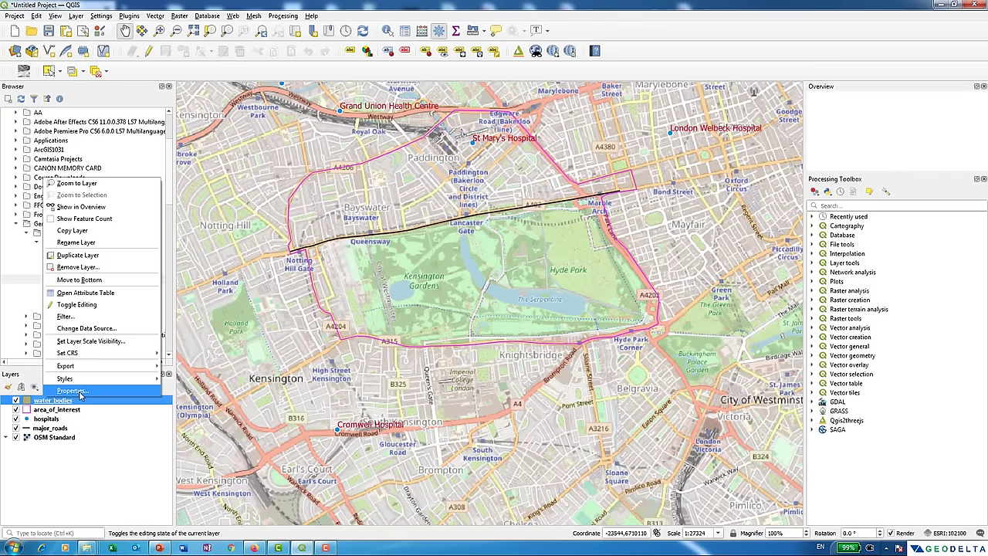
pyautogui.click(80, 395)
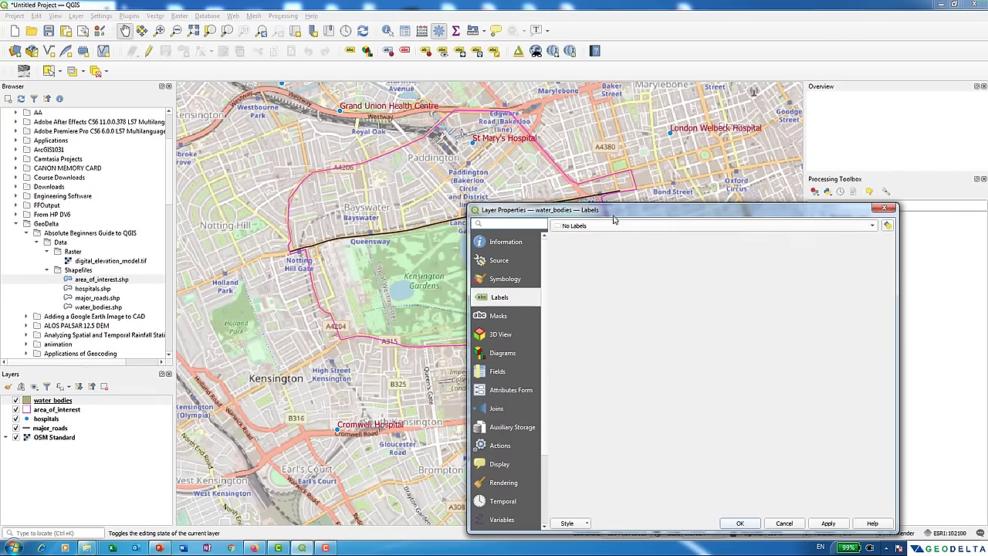
# Give water_bodies' Simple fill a cyan fill colour and a deep blue outline, then apply and close.
pyautogui.moveTo(589, 186); pyautogui.dragTo(379, 159)
pyautogui.click(302, 235)
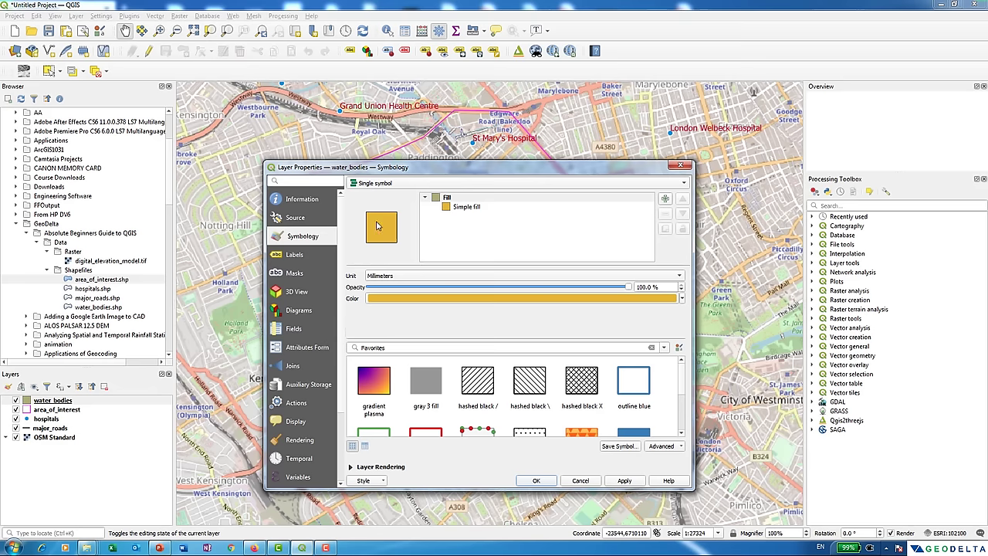
pyautogui.click(468, 207)
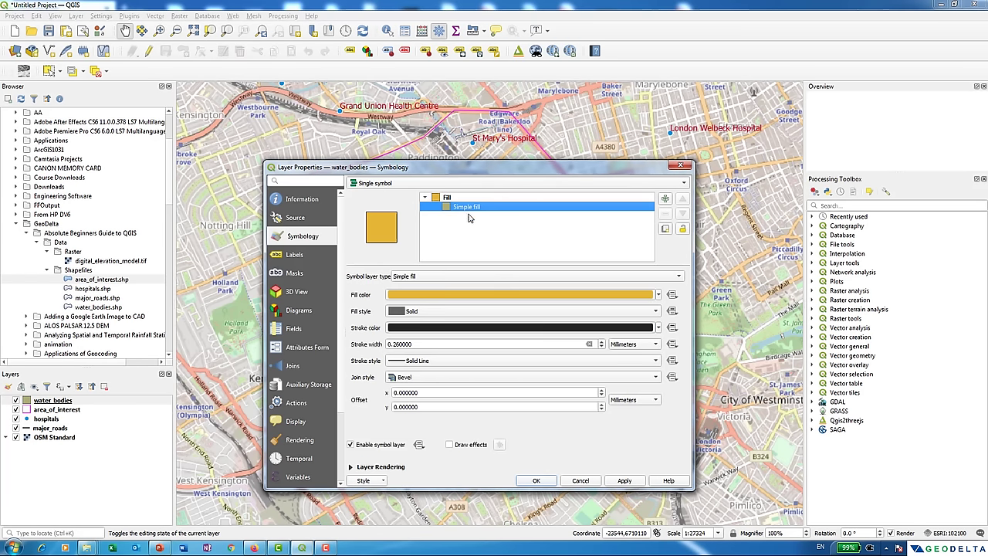
pyautogui.click(489, 294)
pyautogui.moveTo(162, 282)
pyautogui.mouseDown()
pyautogui.moveTo(158, 269)
pyautogui.moveTo(205, 258)
pyautogui.moveTo(199, 250)
pyautogui.mouseUp()
pyautogui.click(338, 376)
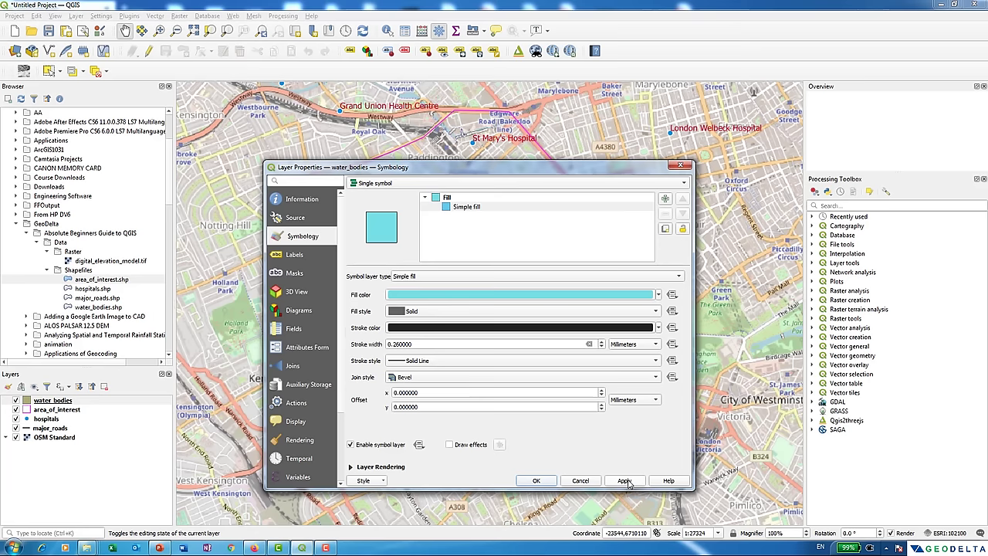
pyautogui.click(625, 481)
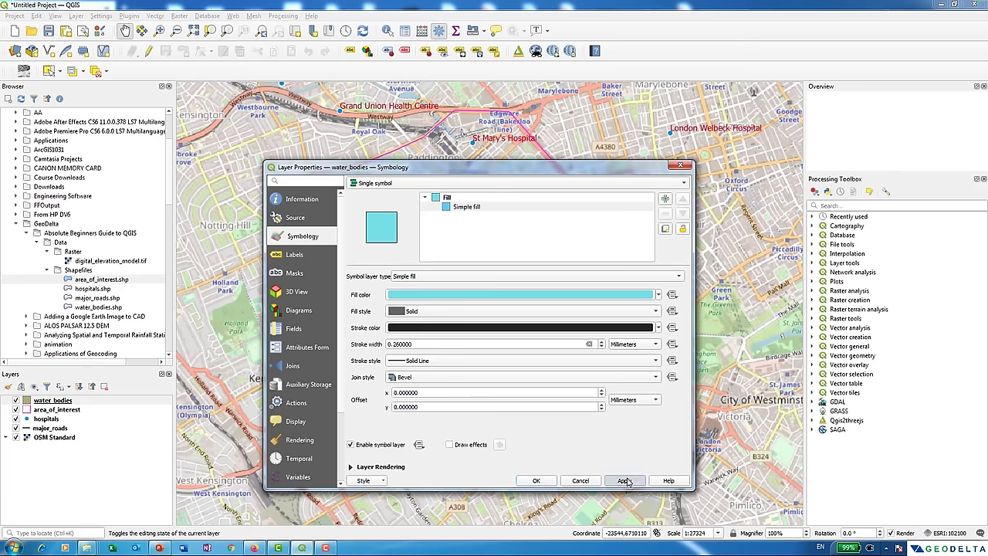
pyautogui.click(660, 328)
pyautogui.click(415, 424)
pyautogui.moveTo(416, 409); pyautogui.dragTo(416, 404)
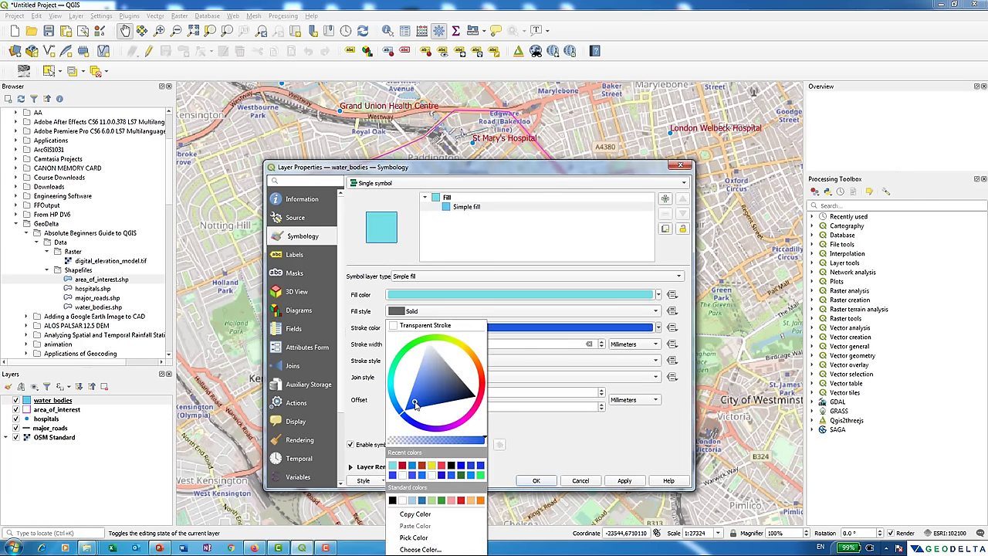
pyautogui.click(610, 478)
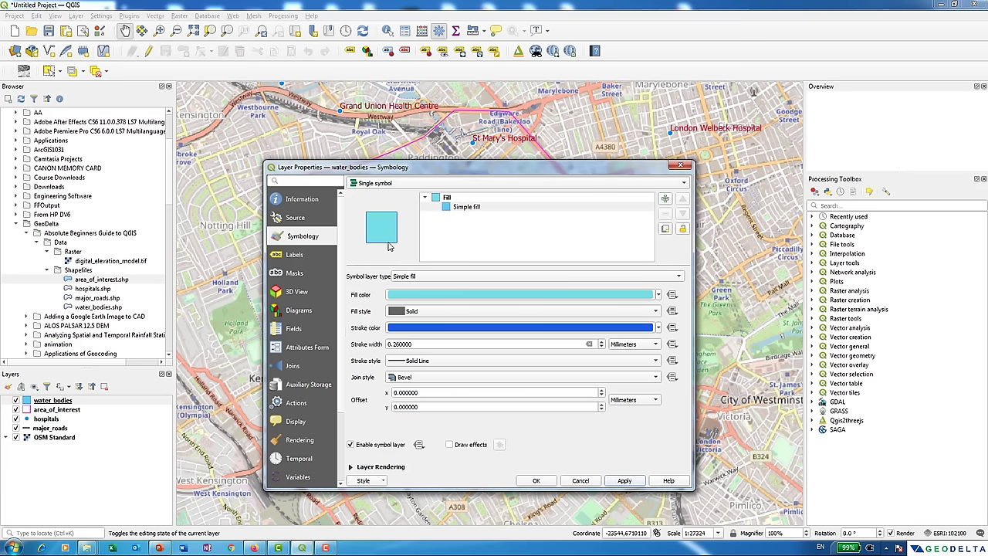
pyautogui.press('Return')
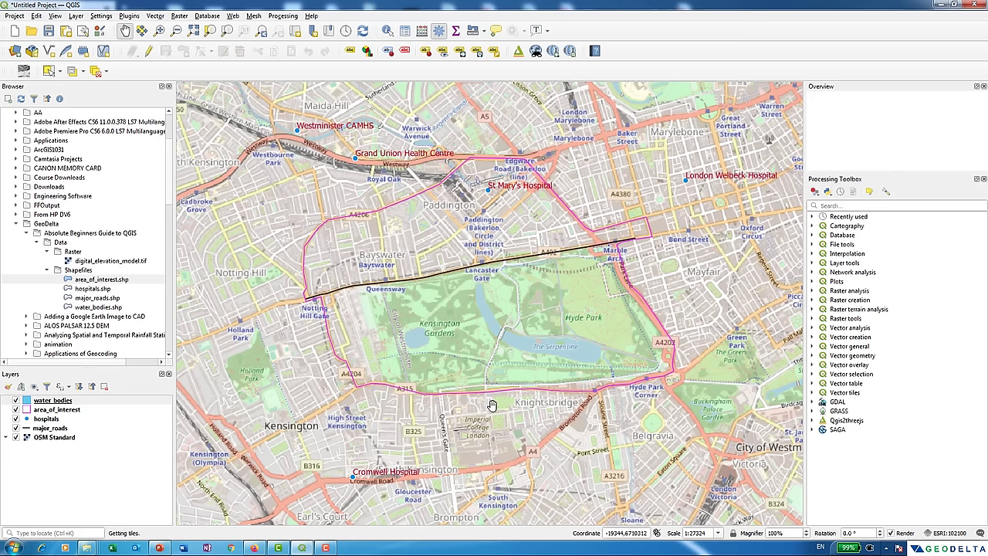
# Toggle editing on for the water_bodies layer and activate polygon drawing.
pyautogui.rightClick(64, 403)
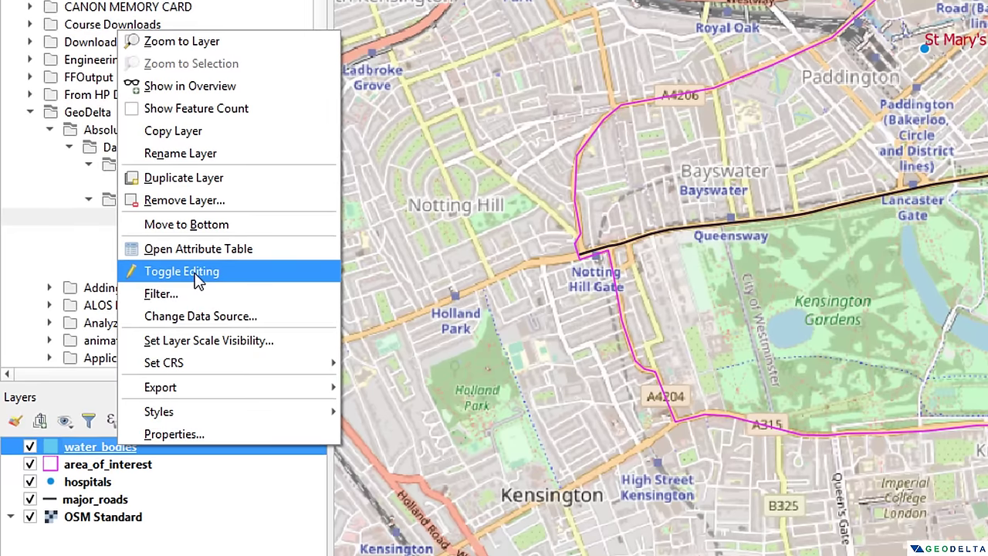
pyautogui.click(197, 272)
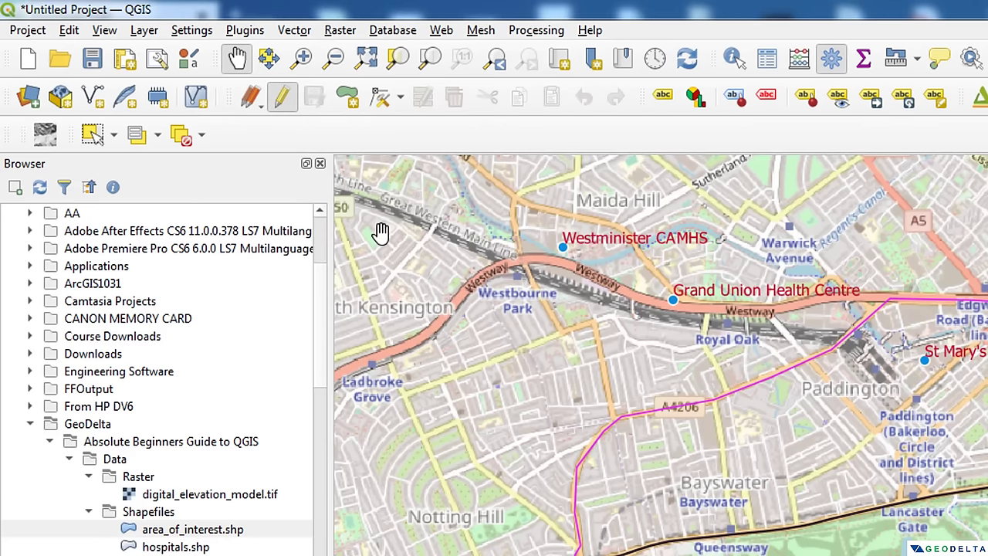
pyautogui.click(282, 108)
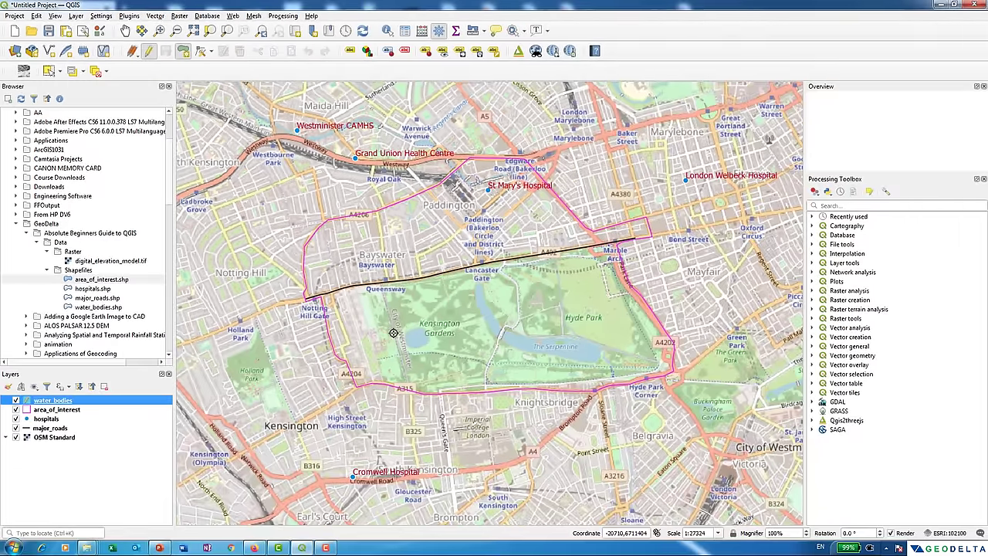
# Zoom and pan the map onto the Round Pond at roughly 1:1708 scale.
pyautogui.scroll(3, 422, 340)
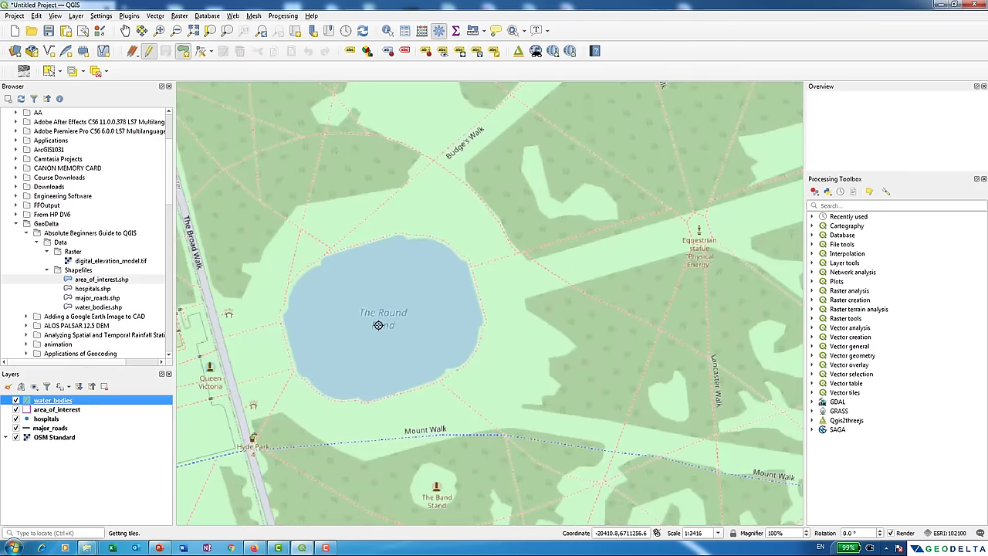
pyautogui.moveTo(378, 325); pyautogui.dragTo(456, 318)
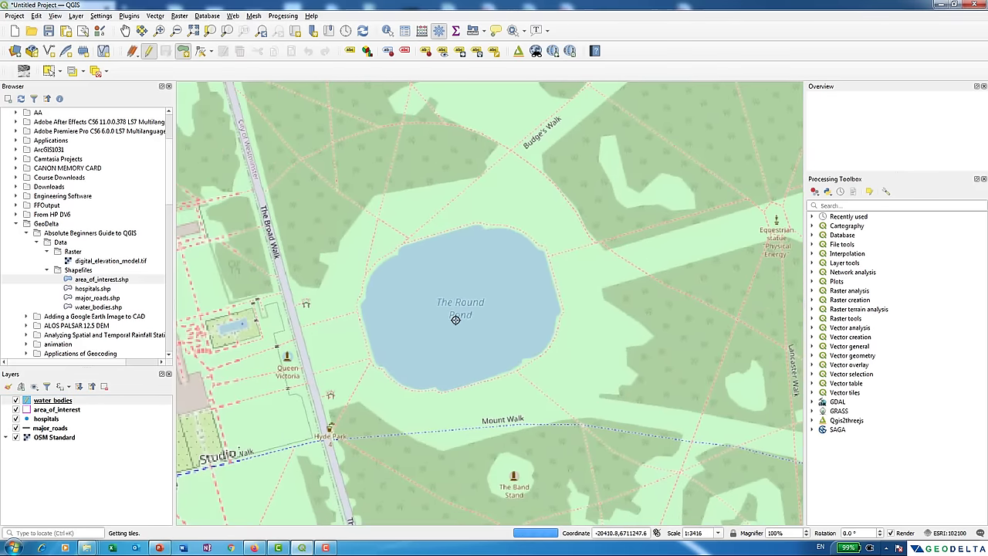
pyautogui.scroll(1, 455, 319)
pyautogui.scroll(-2, 455, 319)
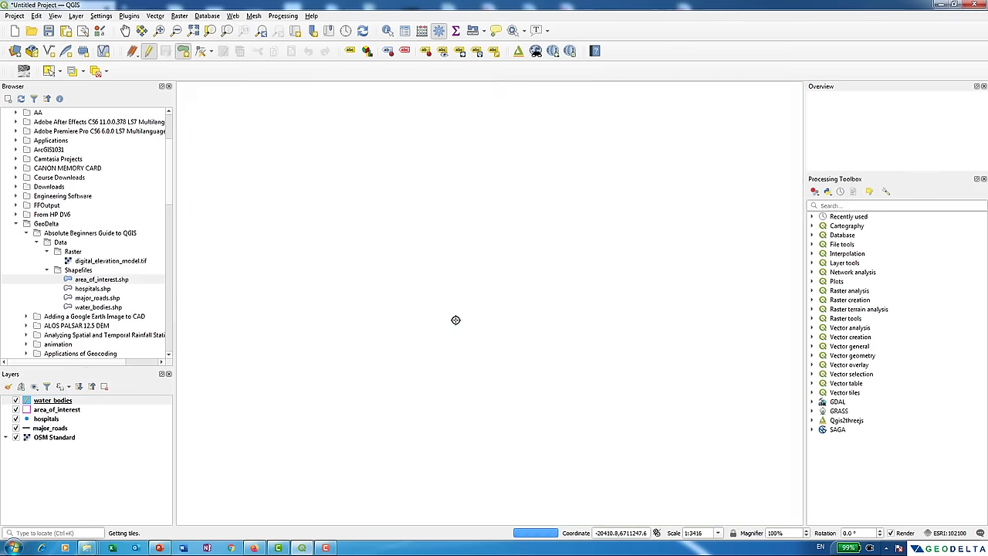
pyautogui.scroll(2, 455, 318)
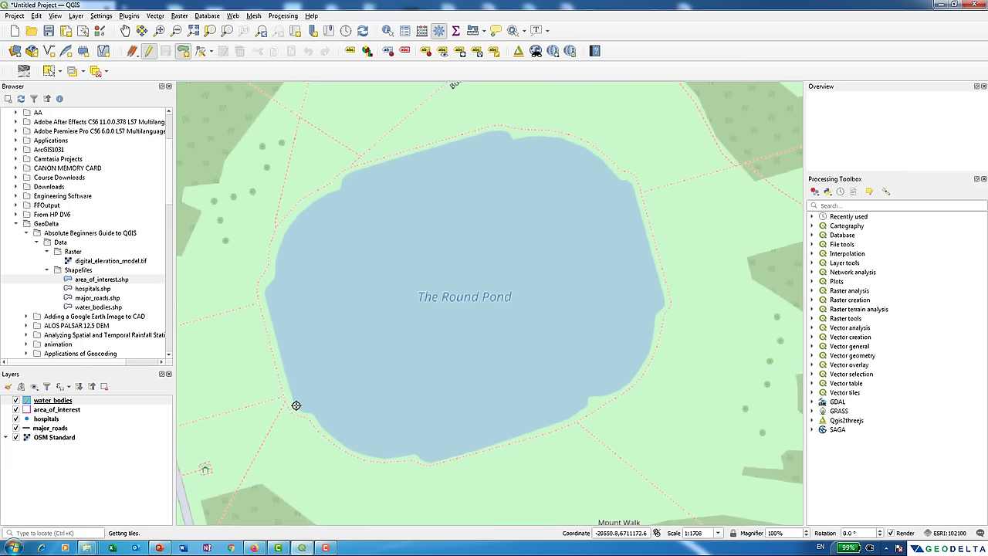
# Trace the Round Pond's west and north shoreline, from the southwest shore round to the northeast.
pyautogui.click(295, 406)
pyautogui.click(271, 320)
pyautogui.click(264, 291)
pyautogui.click(280, 245)
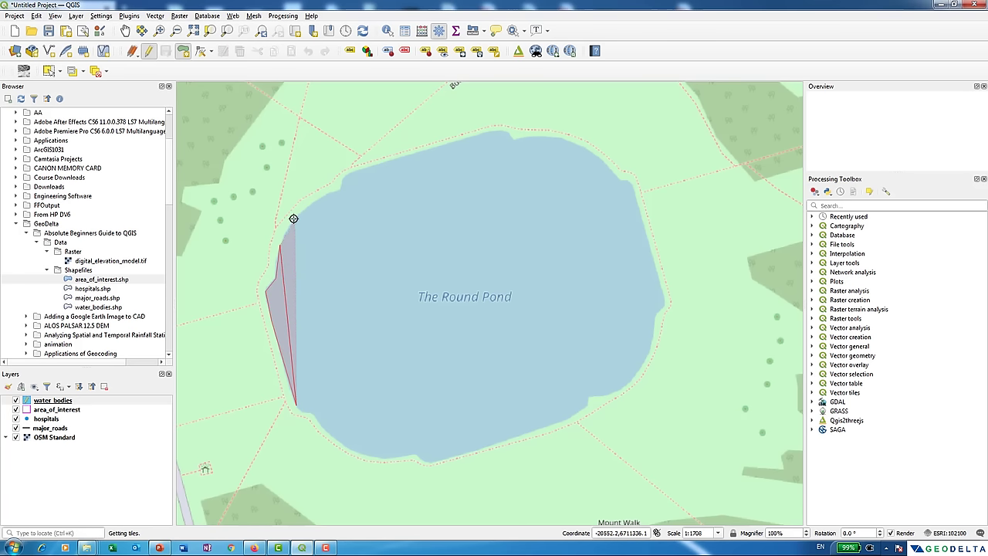
pyautogui.click(293, 218)
pyautogui.click(327, 194)
pyautogui.click(342, 191)
pyautogui.click(342, 174)
pyautogui.click(454, 142)
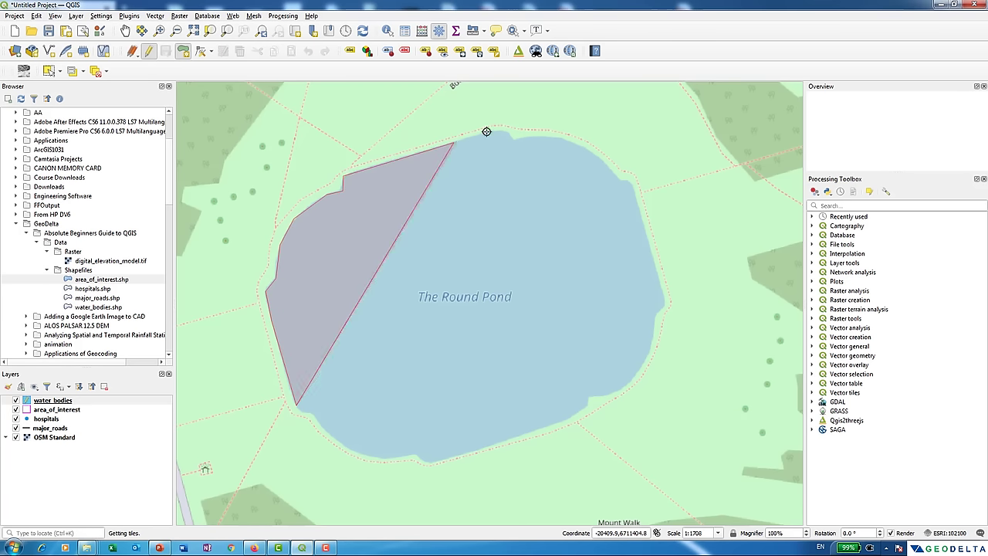
pyautogui.click(498, 131)
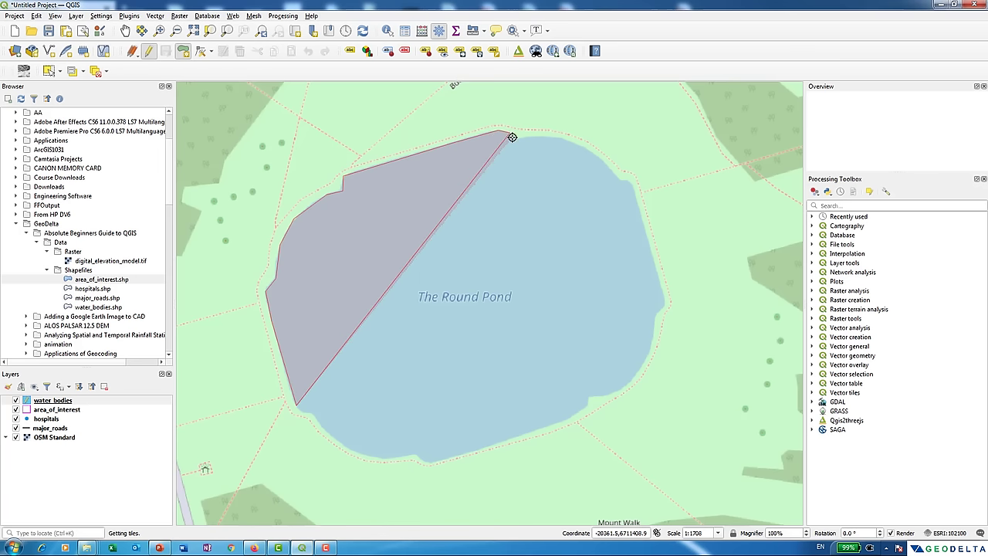
pyautogui.click(513, 136)
pyautogui.click(546, 136)
pyautogui.click(579, 145)
pyautogui.click(606, 164)
pyautogui.click(630, 182)
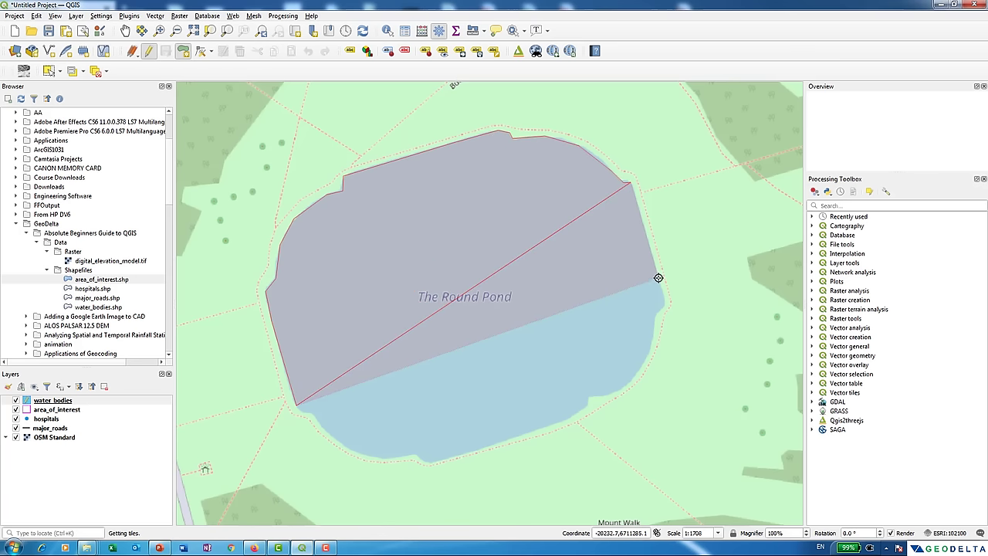
# Continue the pond outline down the east, south and southwest shores.
pyautogui.click(664, 303)
pyautogui.click(655, 321)
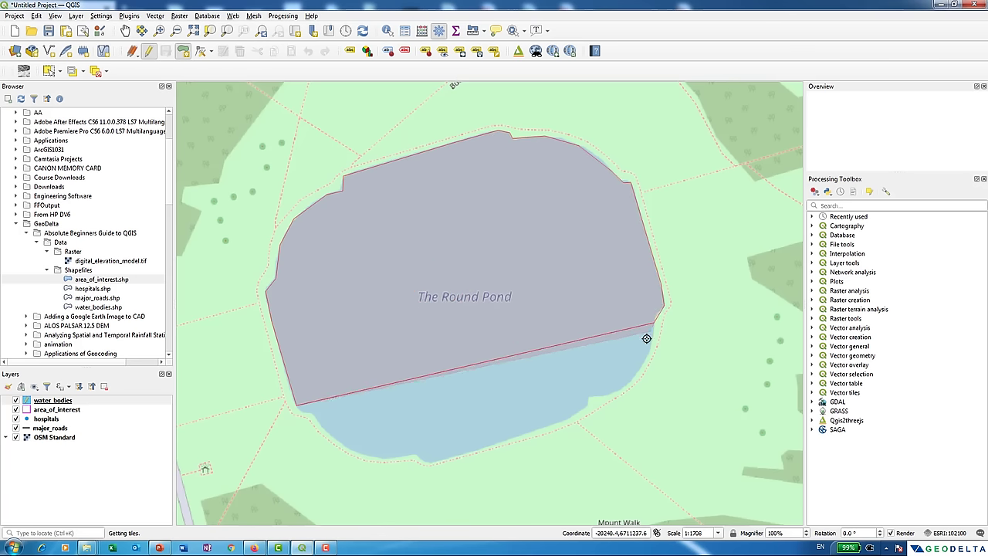
pyautogui.click(642, 363)
pyautogui.click(624, 390)
pyautogui.click(587, 398)
pyautogui.click(584, 407)
pyautogui.click(549, 427)
pyautogui.click(429, 460)
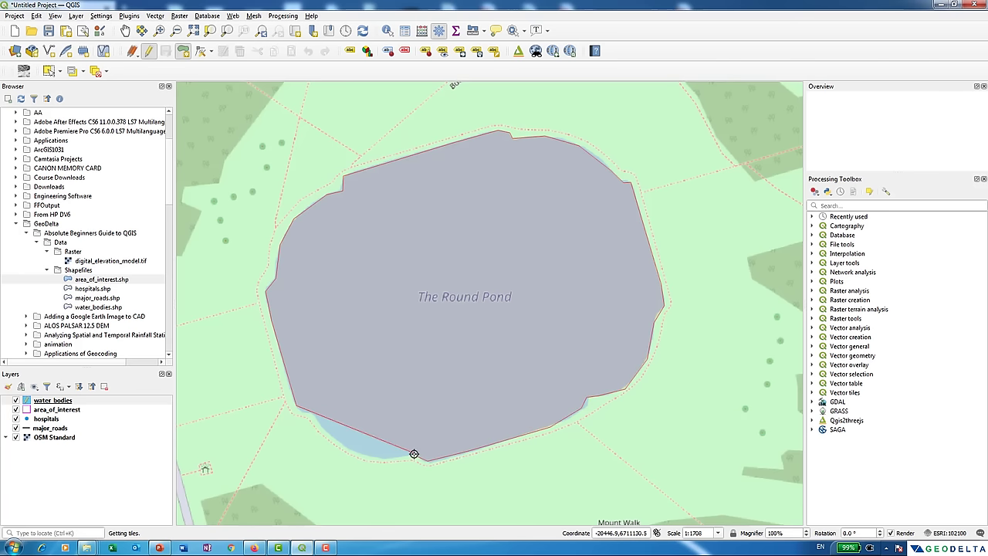
pyautogui.click(413, 454)
pyautogui.click(395, 458)
pyautogui.click(362, 456)
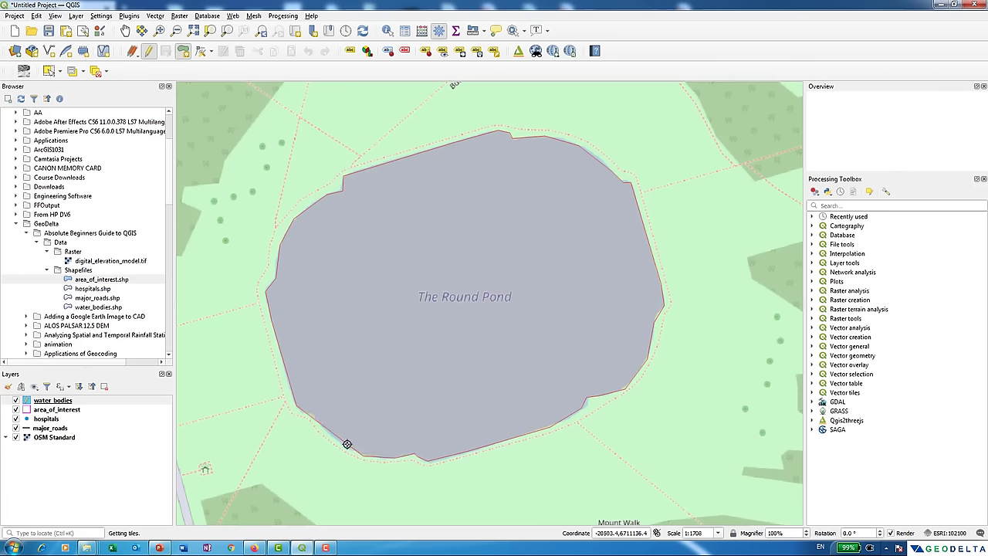
pyautogui.click(343, 442)
pyautogui.click(321, 425)
# Finish the pond polygon and enter its Name as The Round Pond.
pyautogui.rightClick(297, 410)
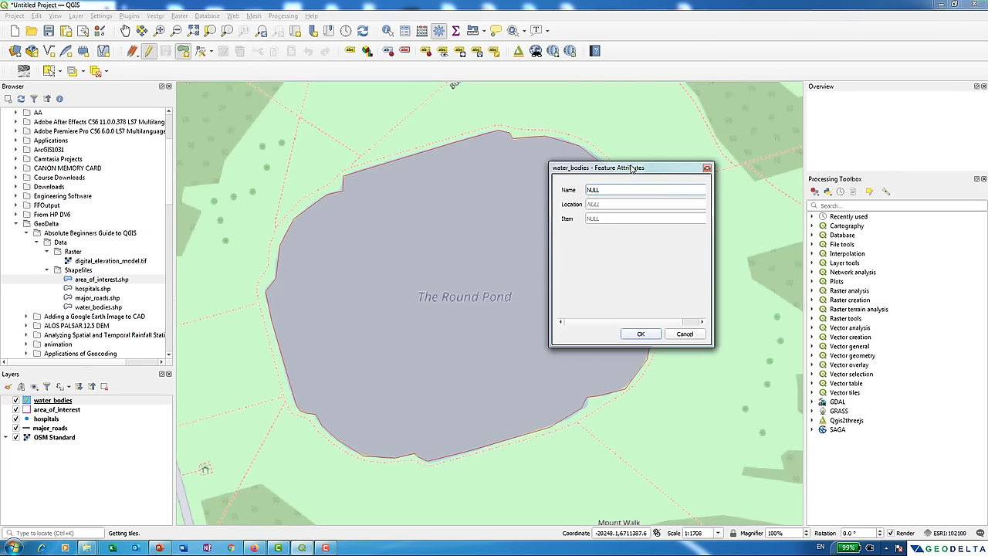
pyautogui.moveTo(632, 168); pyautogui.dragTo(466, 205)
pyautogui.click(445, 240)
pyautogui.click(445, 255)
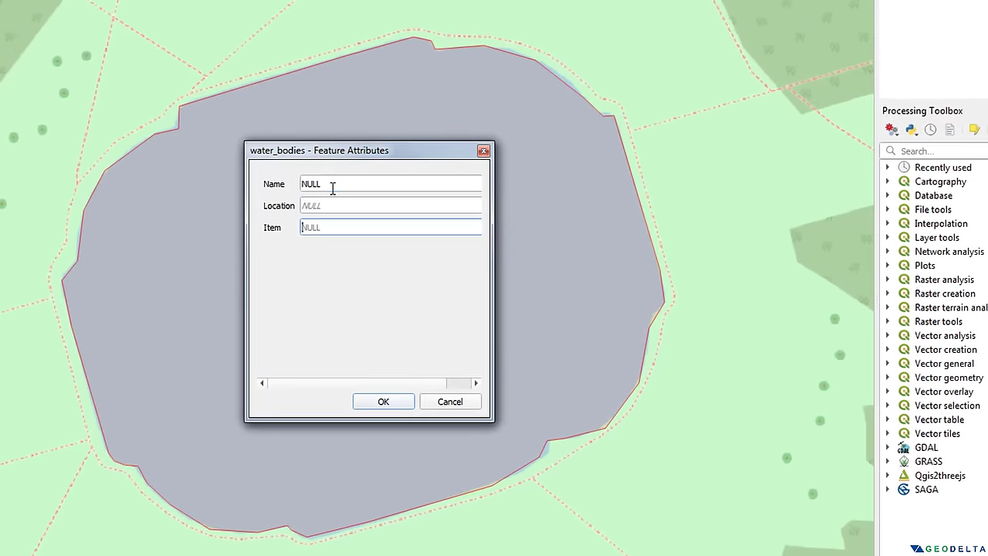
pyautogui.click(332, 188)
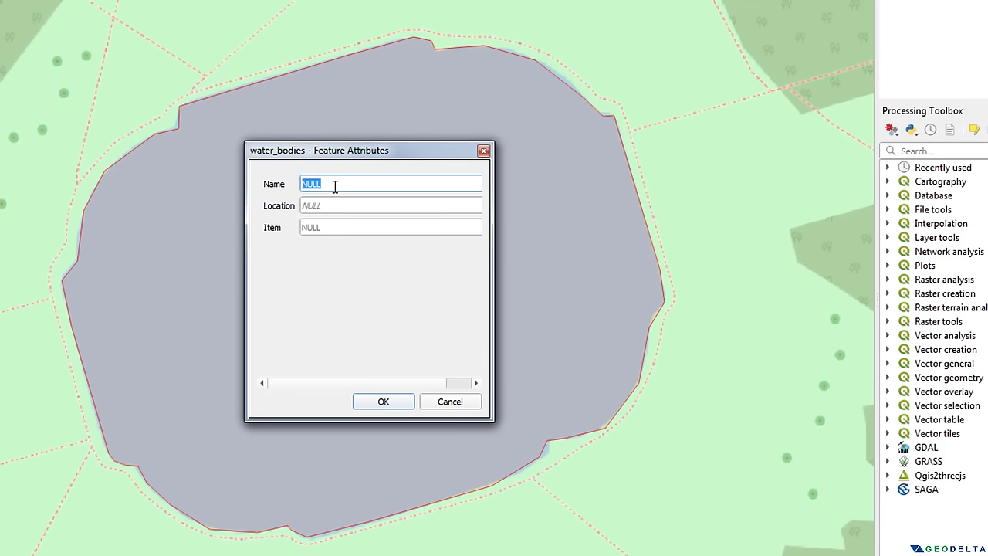
pyautogui.moveTo(351, 151); pyautogui.dragTo(726, 208)
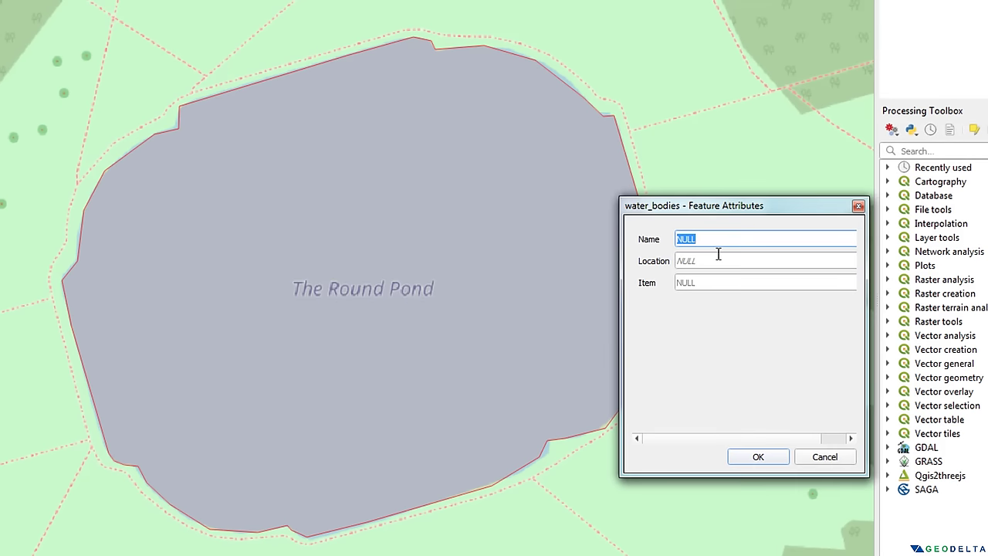
pyautogui.write('The Round Pond')
# Set Location to London and Item to 1, then save the feature.
pyautogui.click(711, 260)
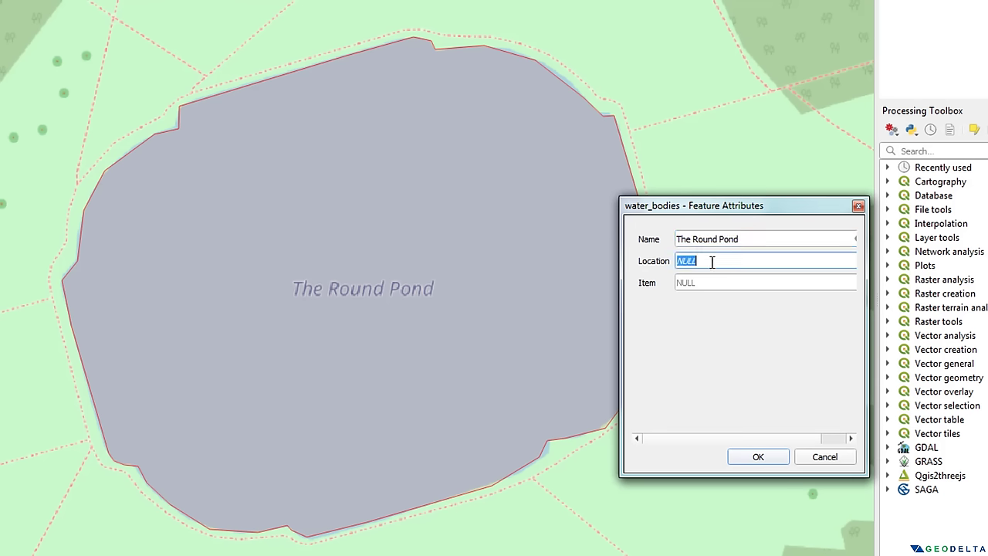
pyautogui.write('London')
pyautogui.click(719, 283)
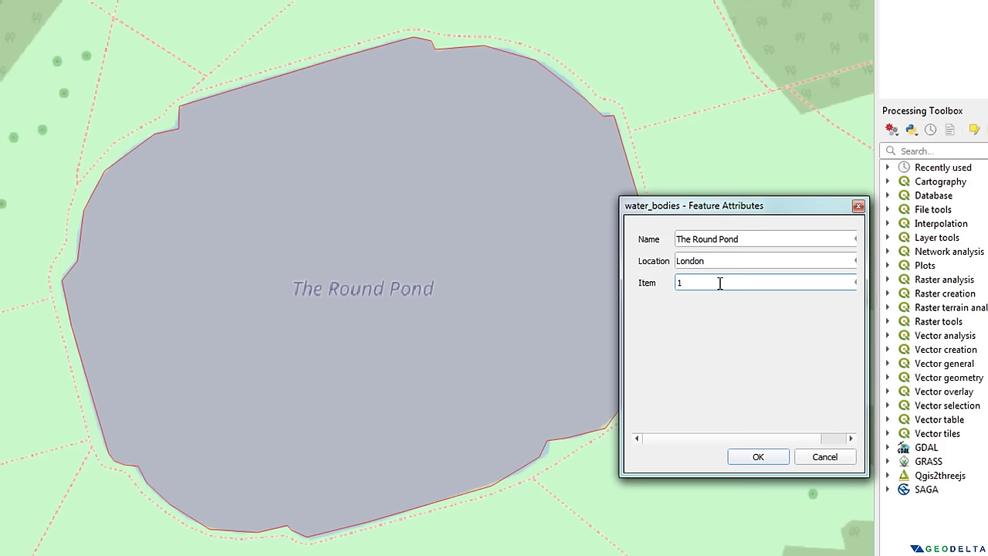
pyautogui.write('1')
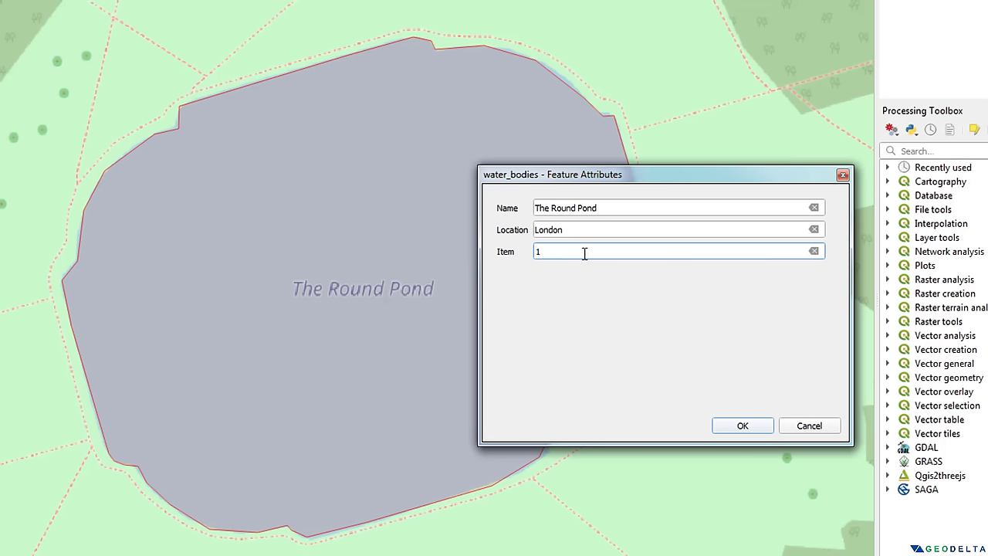
pyautogui.moveTo(528, 258); pyautogui.dragTo(598, 255)
pyautogui.moveTo(546, 250); pyautogui.dragTo(518, 254)
pyautogui.moveTo(544, 251); pyautogui.dragTo(538, 251)
pyautogui.moveTo(557, 251); pyautogui.dragTo(518, 242)
pyautogui.click(743, 425)
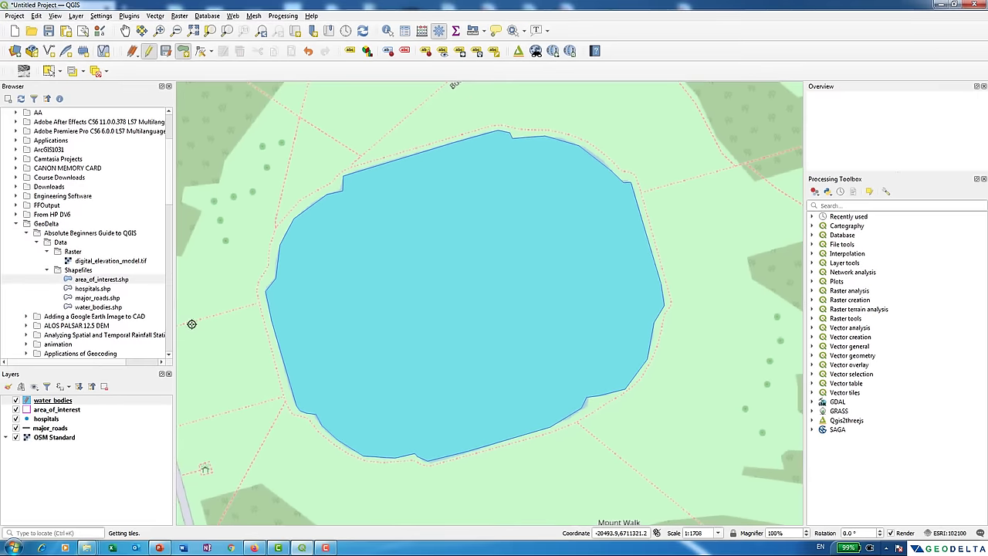
# Check The Round Pond row in the water_bodies attribute table, then close it and zoom out.
pyautogui.rightClick(71, 402)
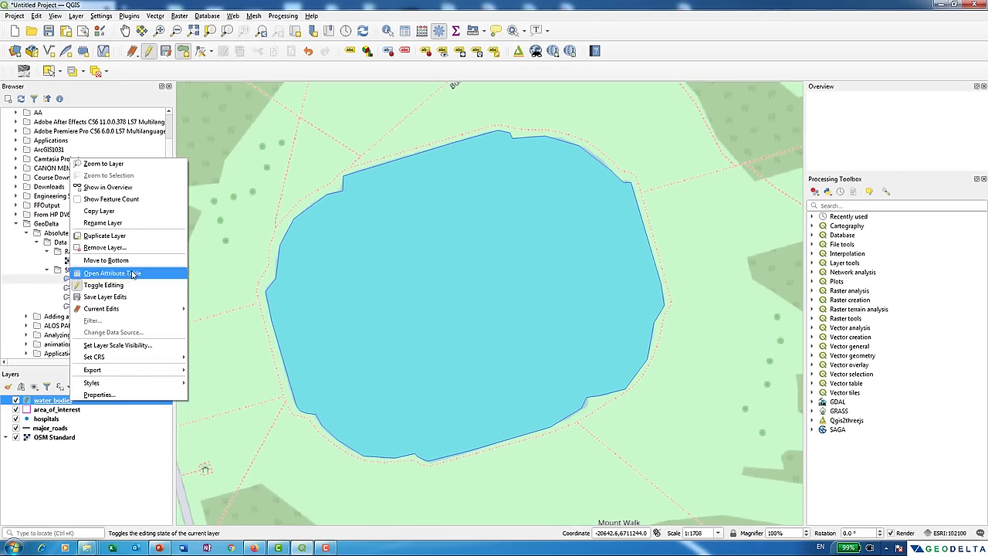
pyautogui.click(112, 273)
pyautogui.doubleClick(236, 219)
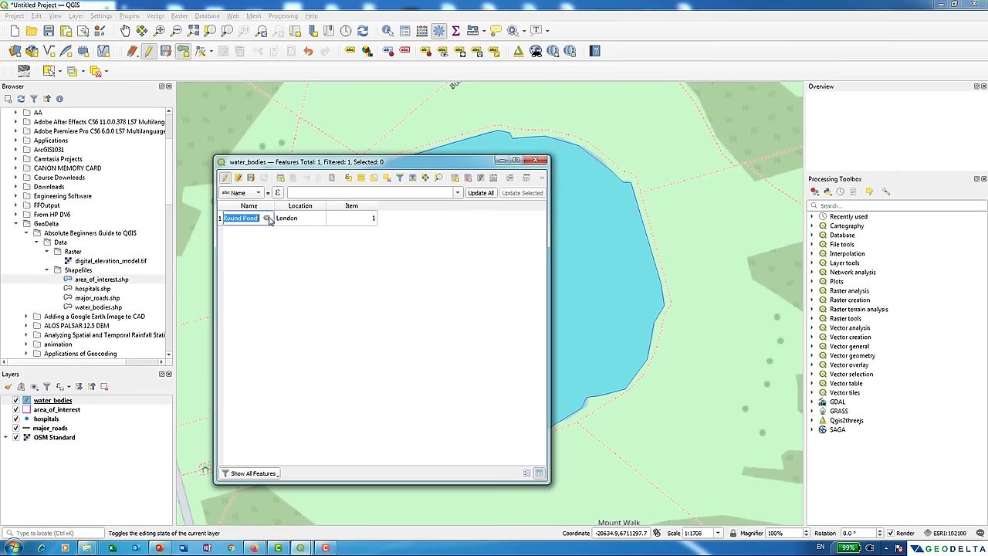
pyautogui.click(535, 160)
pyautogui.scroll(-3, 553, 270)
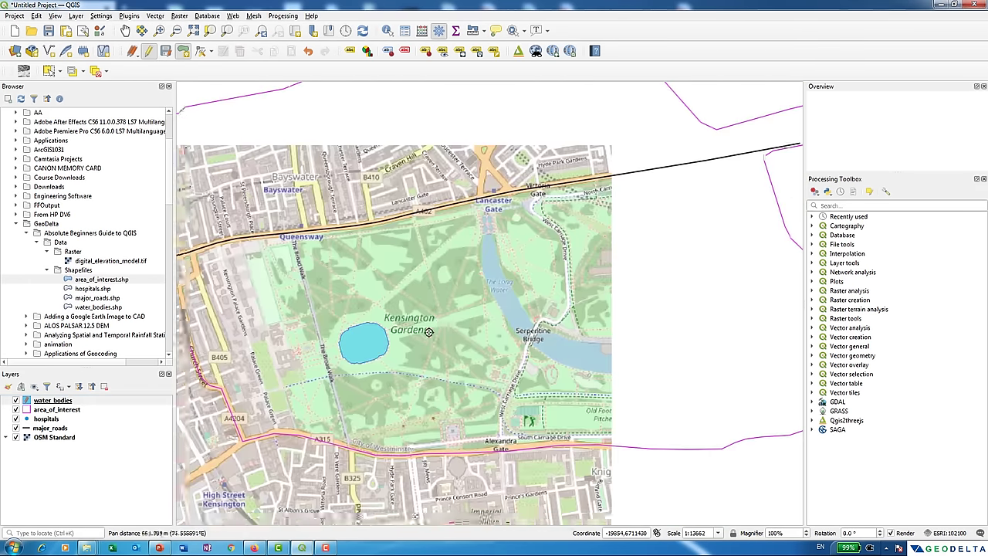
# Pan to the Serpentine and place outline points along its north shore, past the Boathouse, to the east end.
pyautogui.moveTo(524, 366); pyautogui.dragTo(430, 337)
pyautogui.scroll(4, 429, 337)
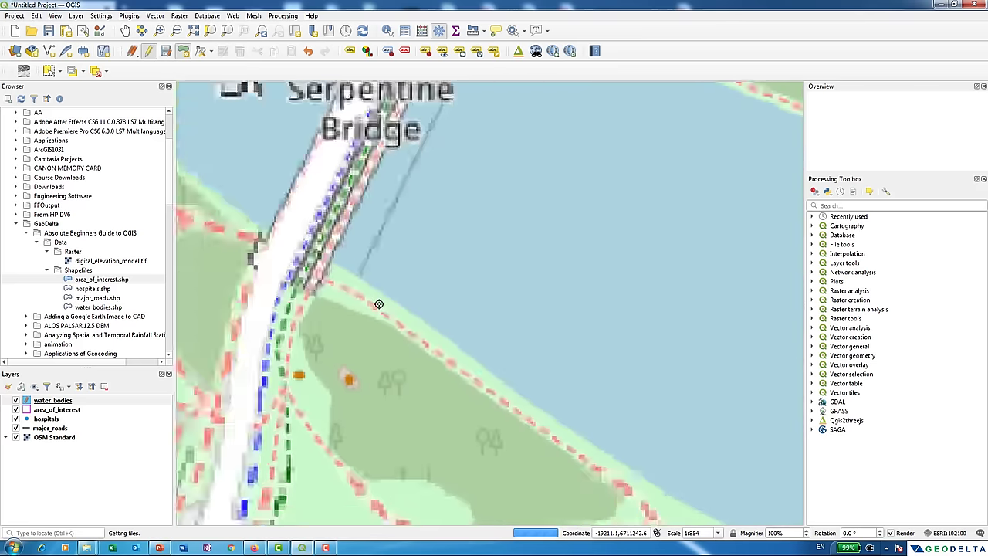
pyautogui.scroll(-1, 328, 394)
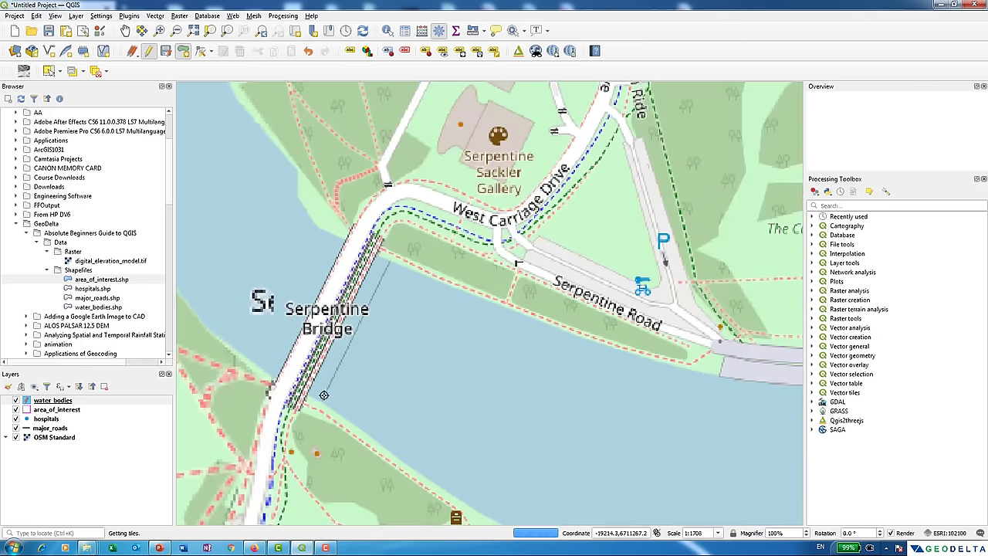
pyautogui.scroll(1, 311, 396)
pyautogui.scroll(-1, 303, 395)
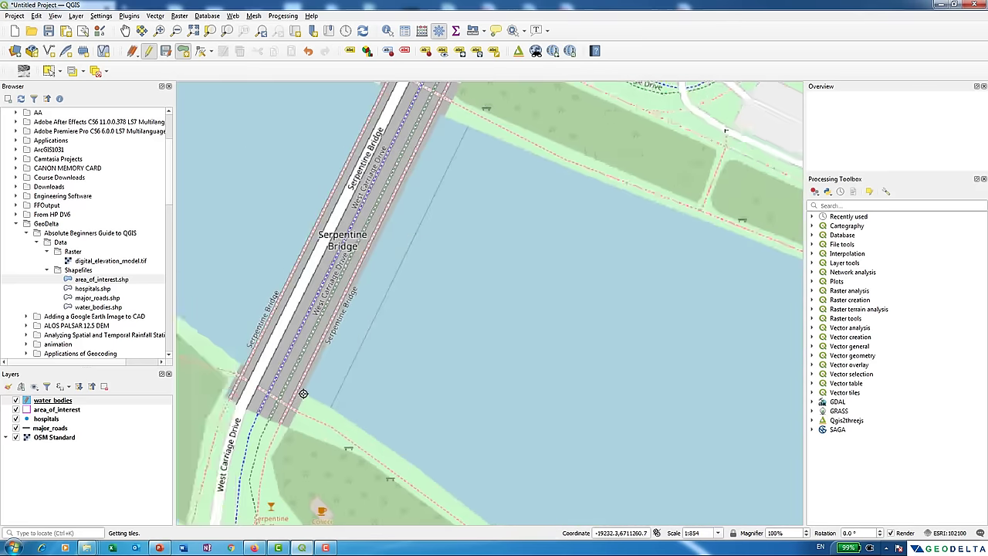
pyautogui.scroll(1, 507, 282)
pyautogui.click(456, 269)
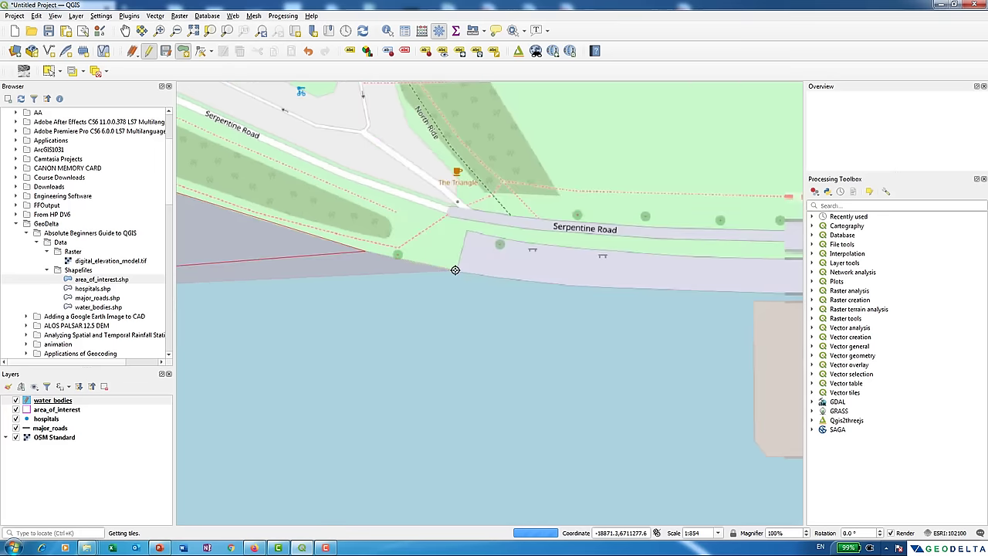
pyautogui.scroll(-1, 390, 326)
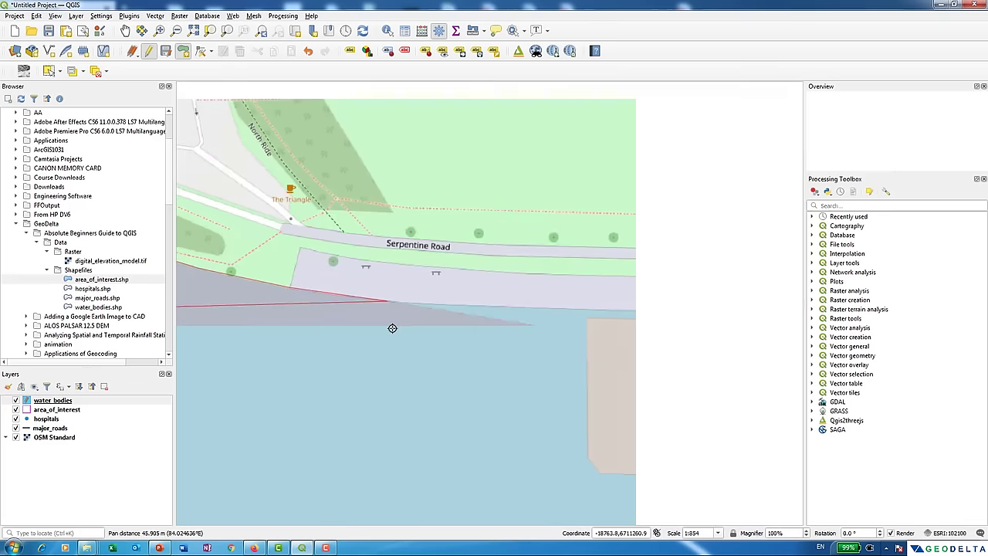
pyautogui.scroll(1, 446, 321)
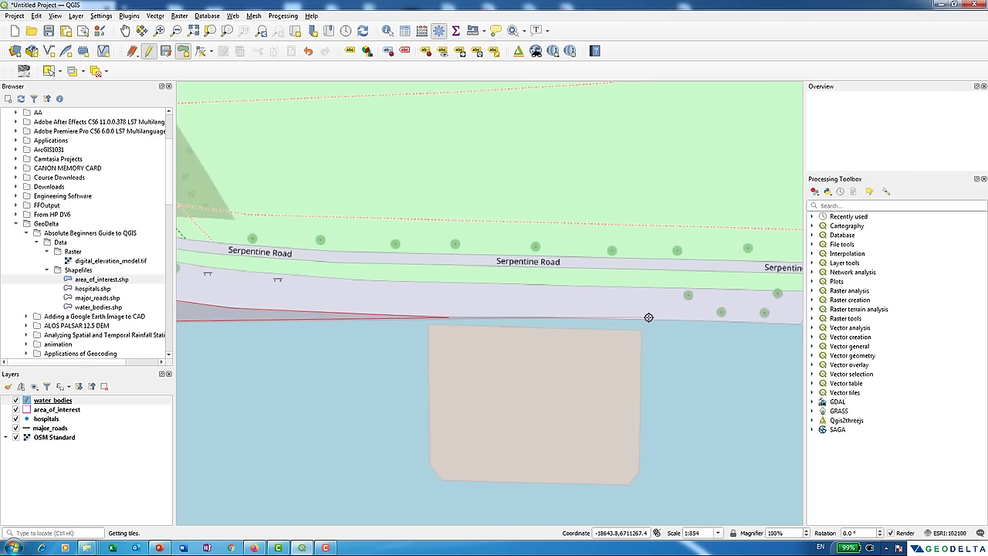
pyautogui.scroll(-2, 641, 309)
pyautogui.click(556, 277)
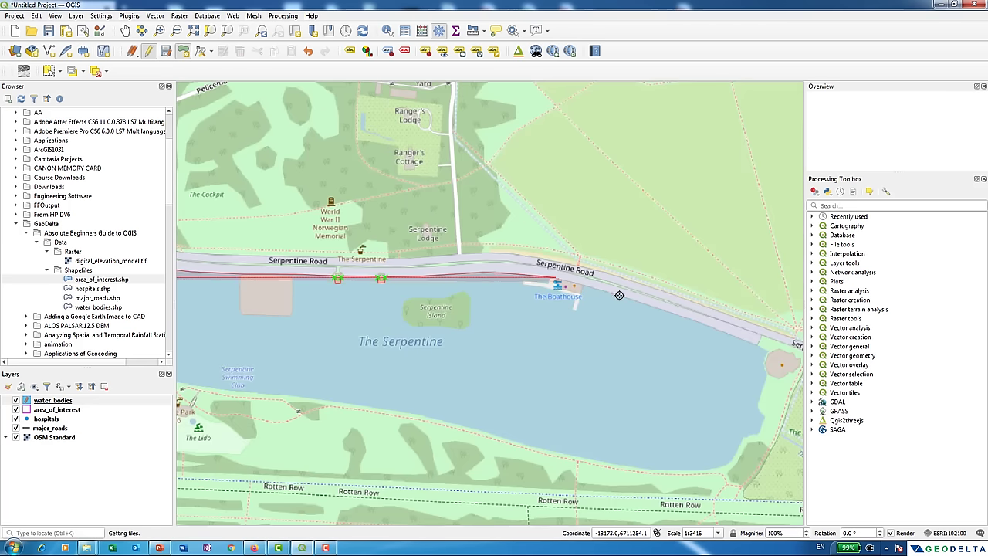
pyautogui.click(745, 340)
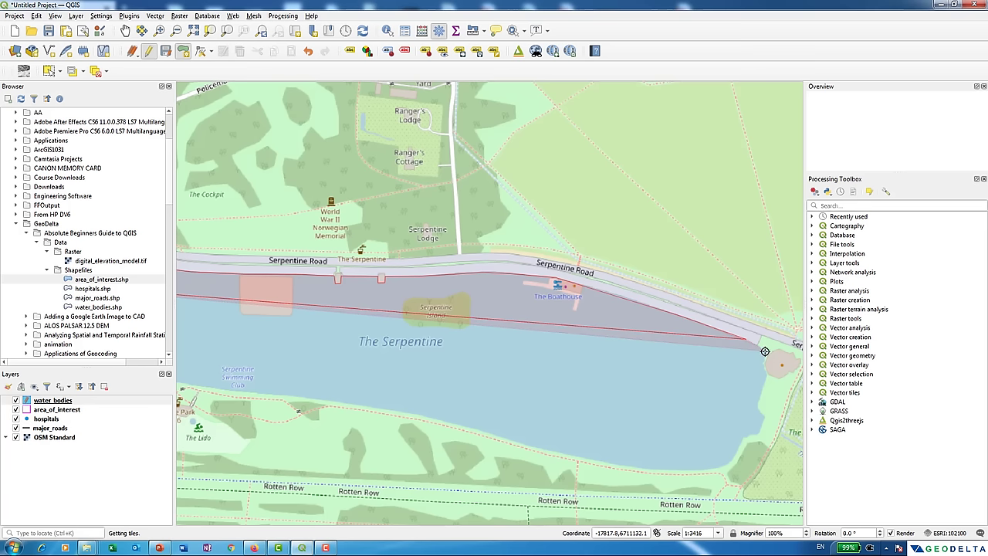
pyautogui.click(768, 371)
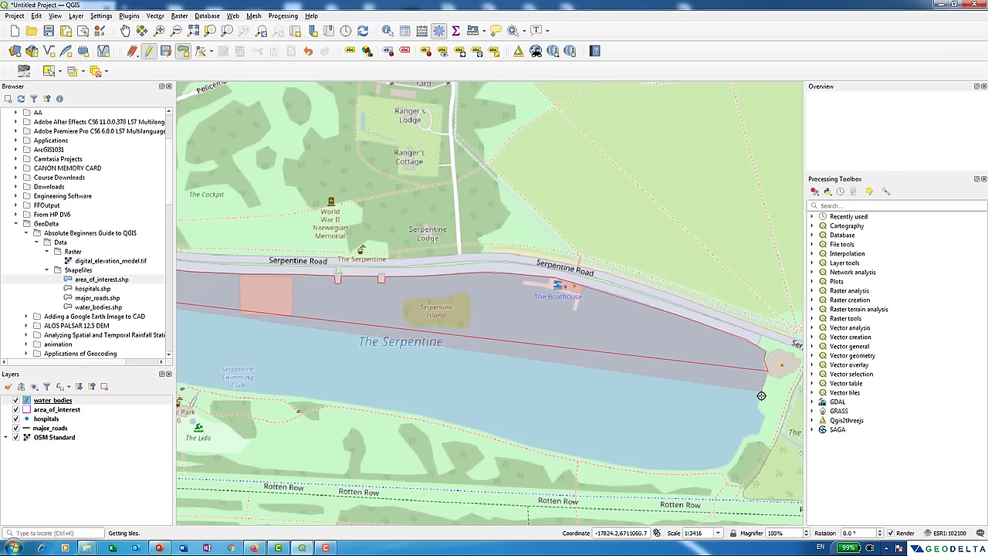
# Trace the Serpentine's south shore westward, panning toward Serpentine Bridge.
pyautogui.click(761, 429)
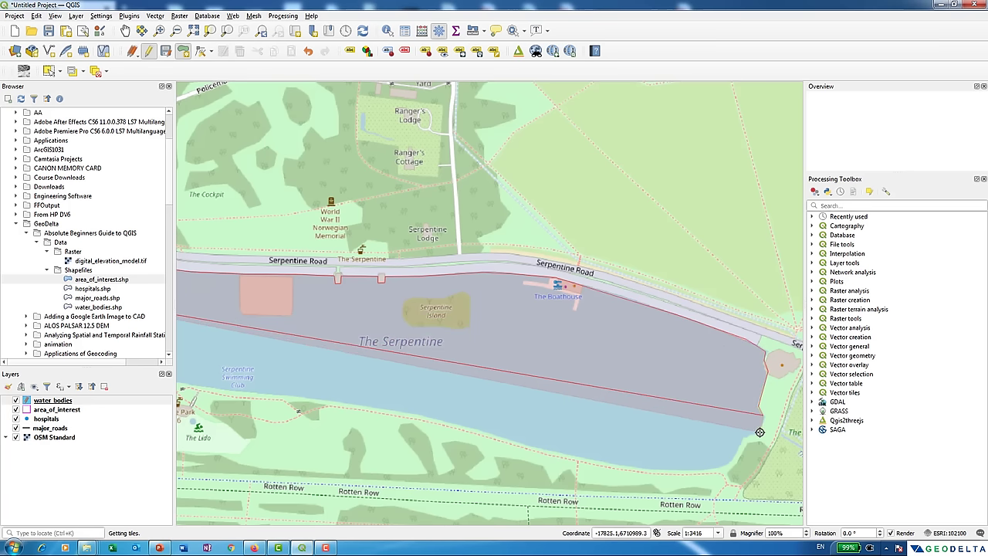
pyautogui.click(730, 460)
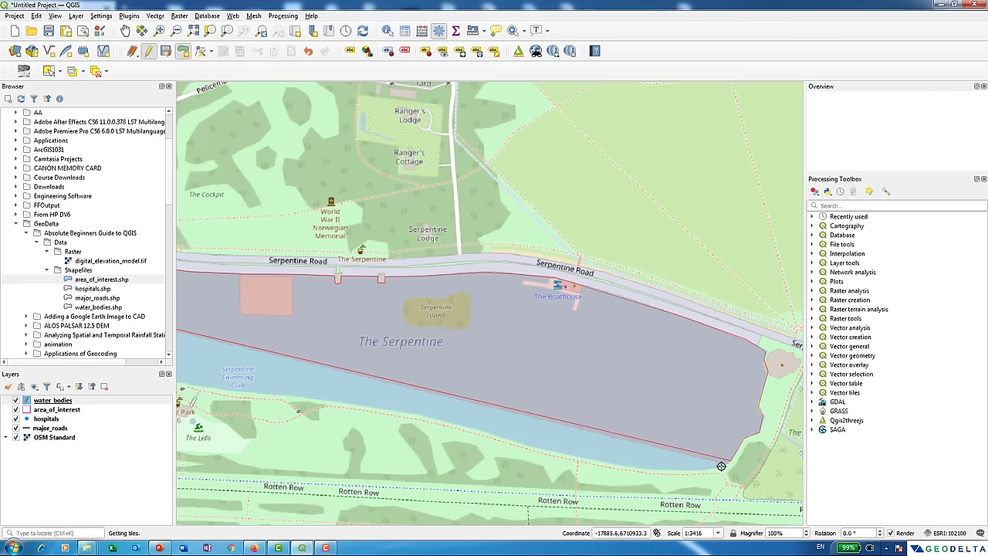
pyautogui.click(670, 471)
pyautogui.moveTo(236, 393); pyautogui.dragTo(495, 429)
pyautogui.click(495, 429)
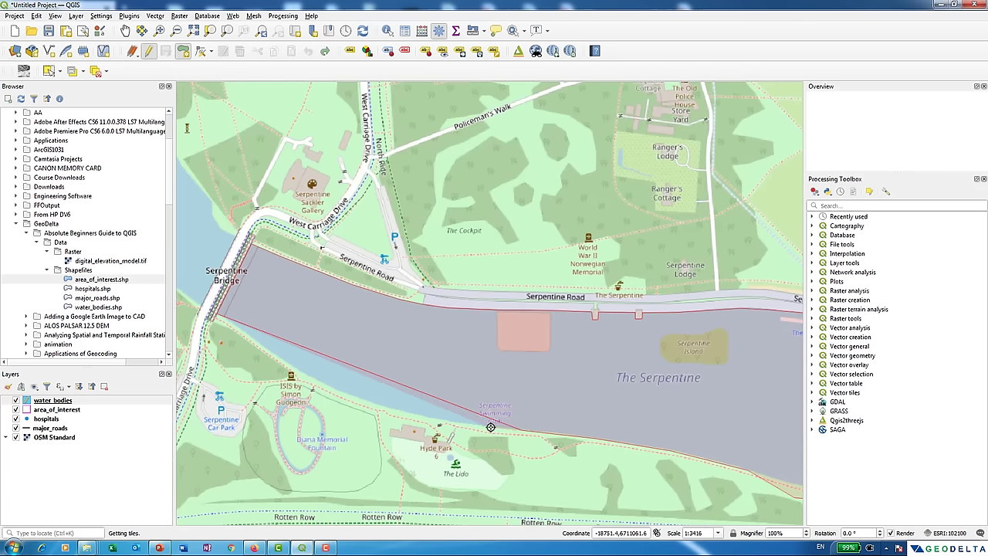
pyautogui.moveTo(223, 318); pyautogui.dragTo(346, 357)
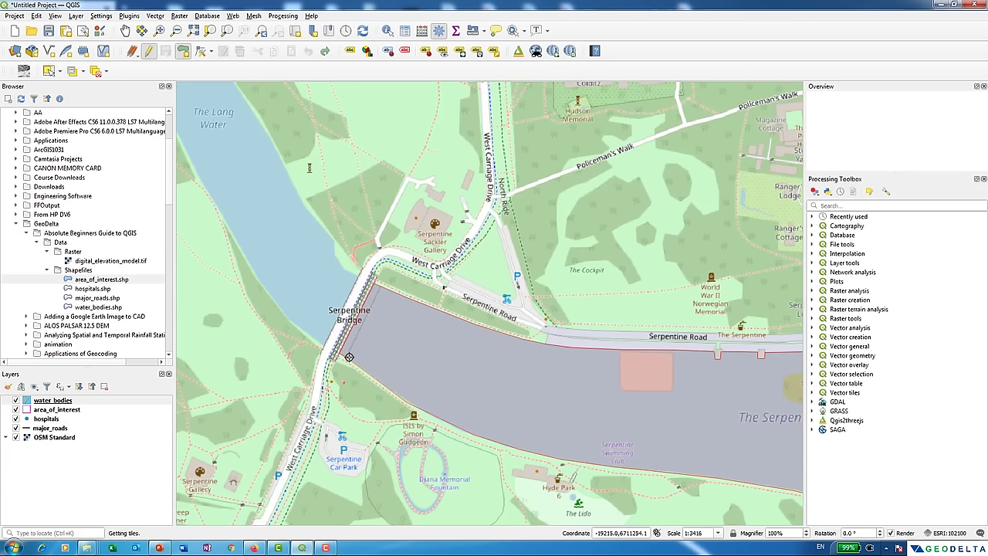
# Finish the Serpentine polygon and save it with Name The Serpentine, Location London, Item 2.
pyautogui.rightClick(349, 357)
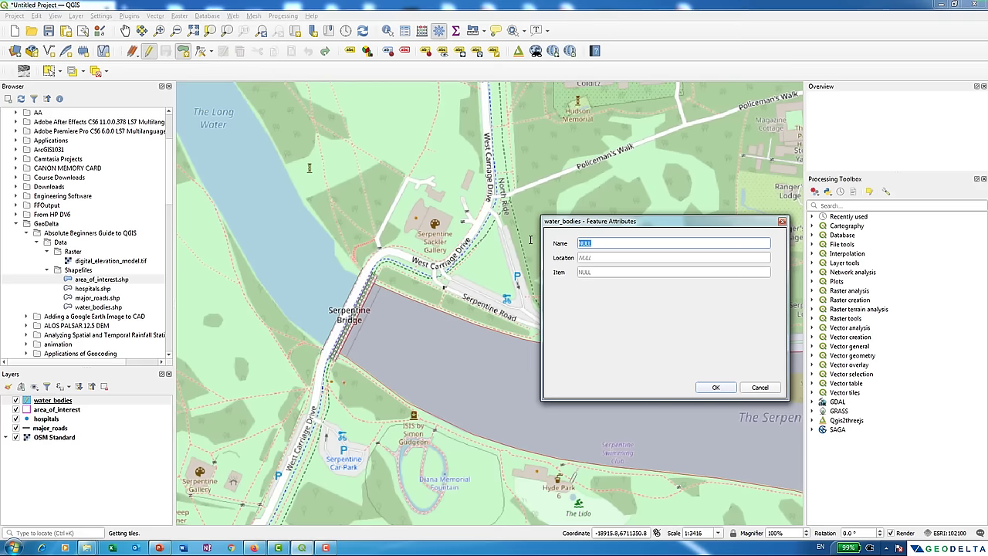
pyautogui.write('The Serpentine')
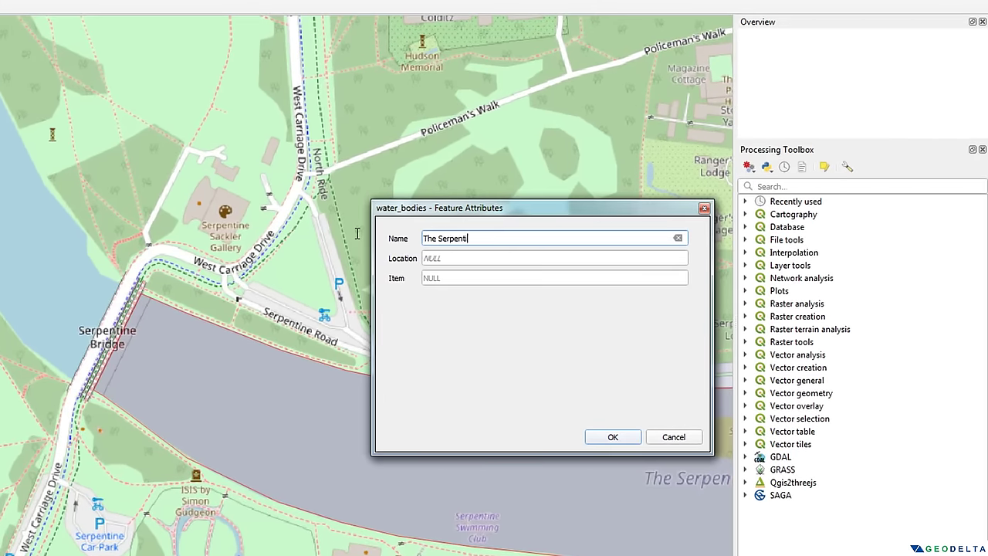
pyautogui.click(461, 258)
pyautogui.write('London')
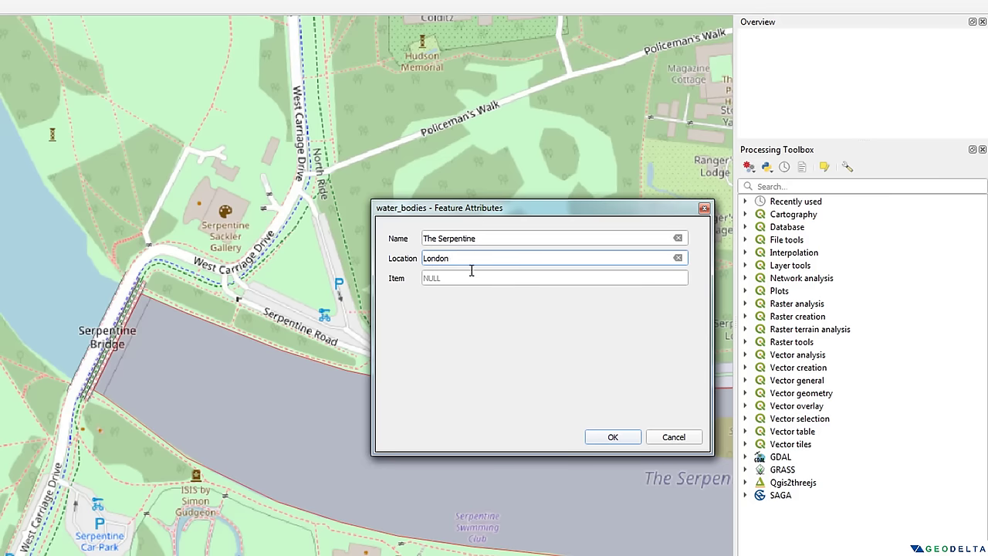
pyautogui.click(469, 276)
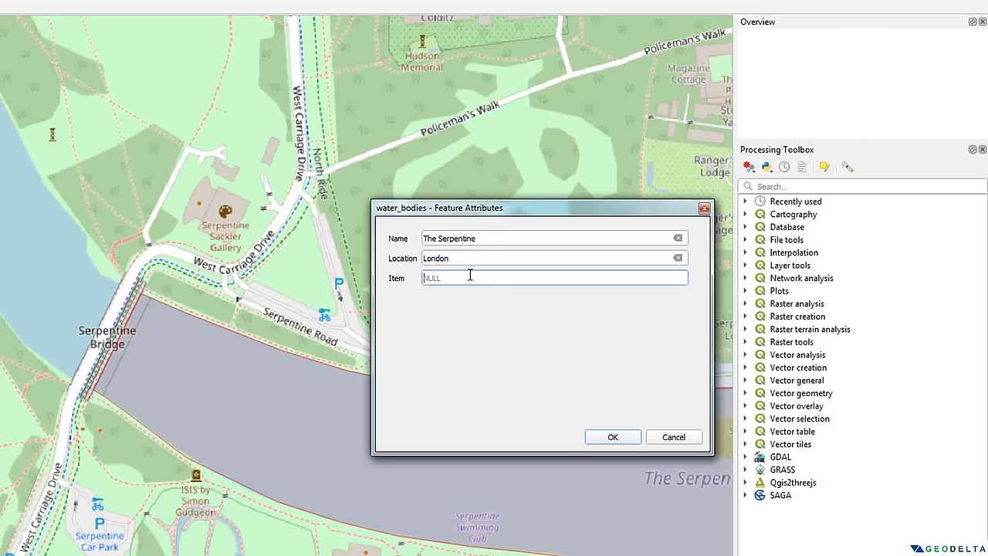
pyautogui.write('2')
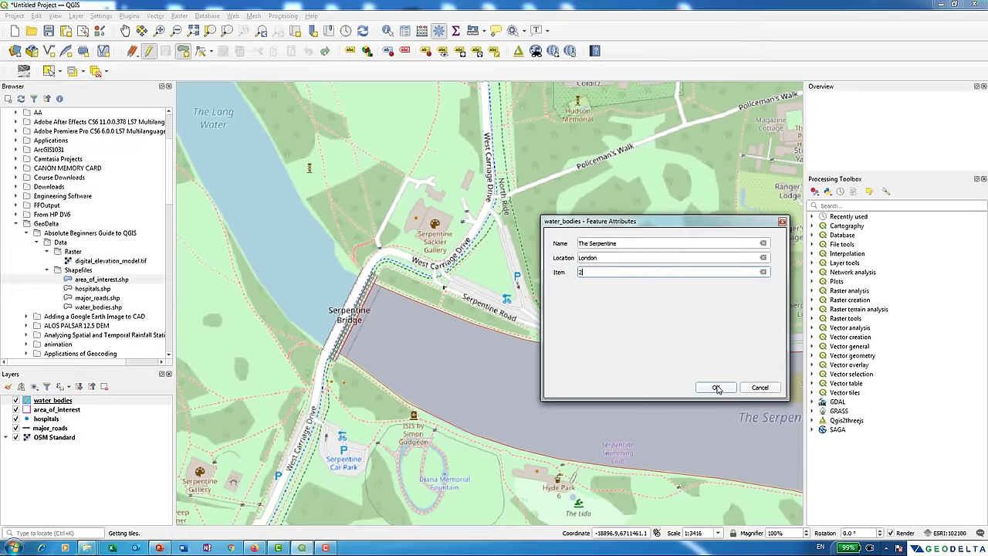
pyautogui.click(716, 387)
# Zoom to Serpentine Bridge and trace The Long Water's west bank northward.
pyautogui.scroll(-2, 538, 388)
pyautogui.moveTo(538, 389); pyautogui.dragTo(416, 334)
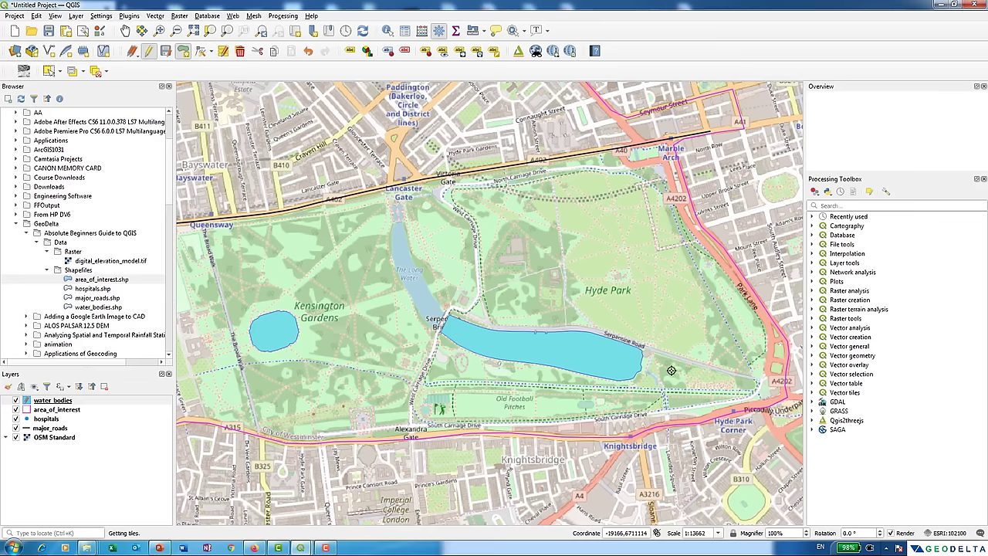
pyautogui.scroll(2, 421, 312)
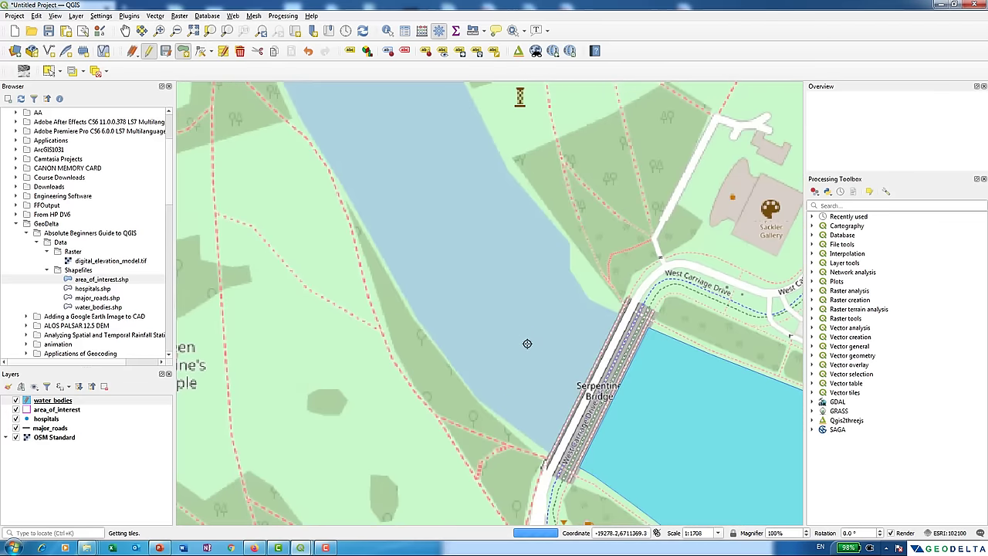
pyautogui.scroll(-1, 477, 304)
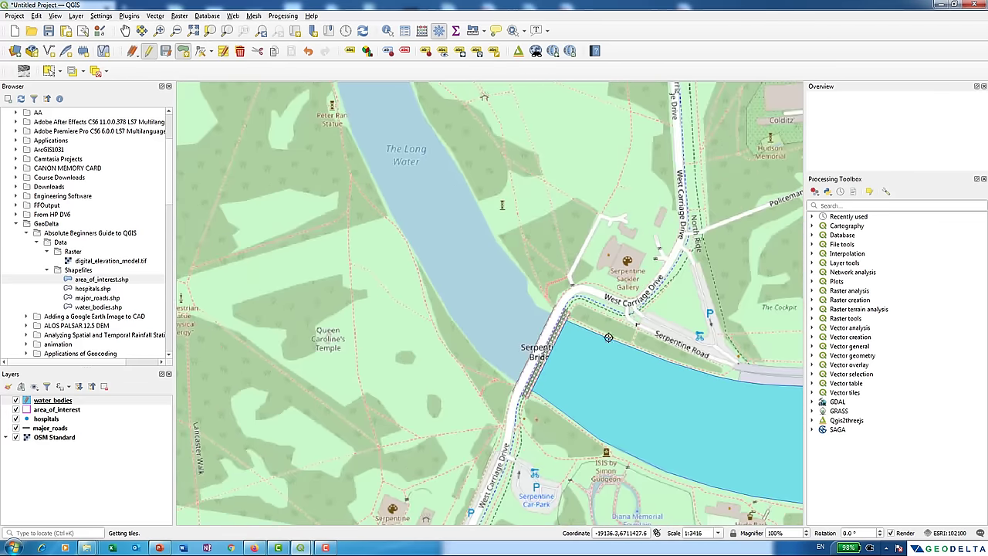
pyautogui.scroll(3, 529, 337)
pyautogui.moveTo(609, 247); pyautogui.dragTo(547, 198)
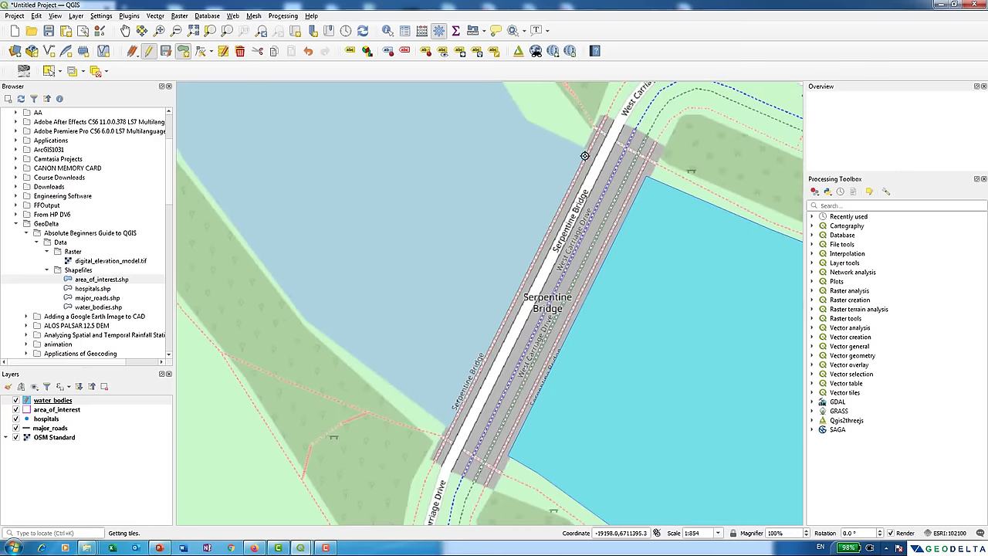
pyautogui.click(447, 425)
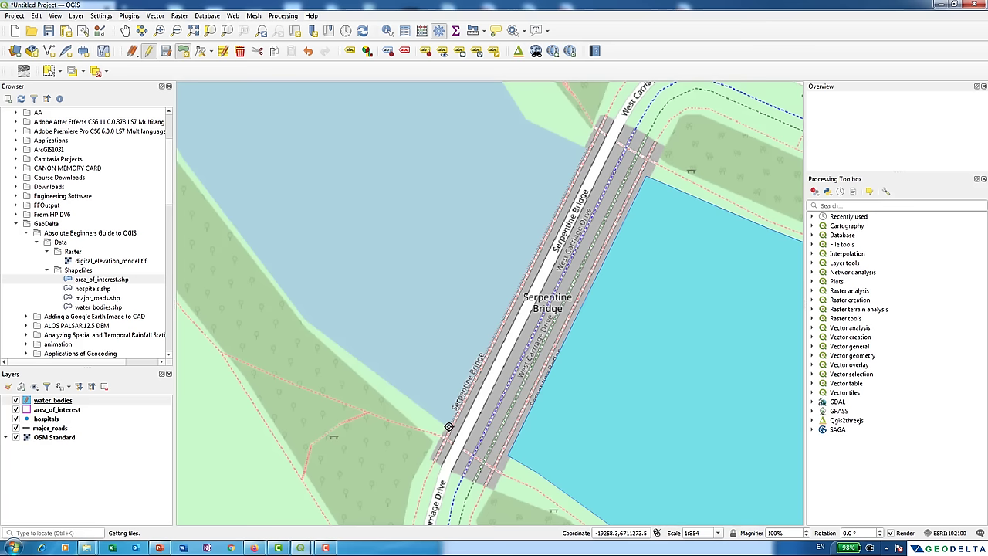
pyautogui.click(360, 364)
pyautogui.moveTo(302, 315)
pyautogui.mouseDown()
pyautogui.moveTo(463, 379)
pyautogui.moveTo(419, 368)
pyautogui.mouseUp()
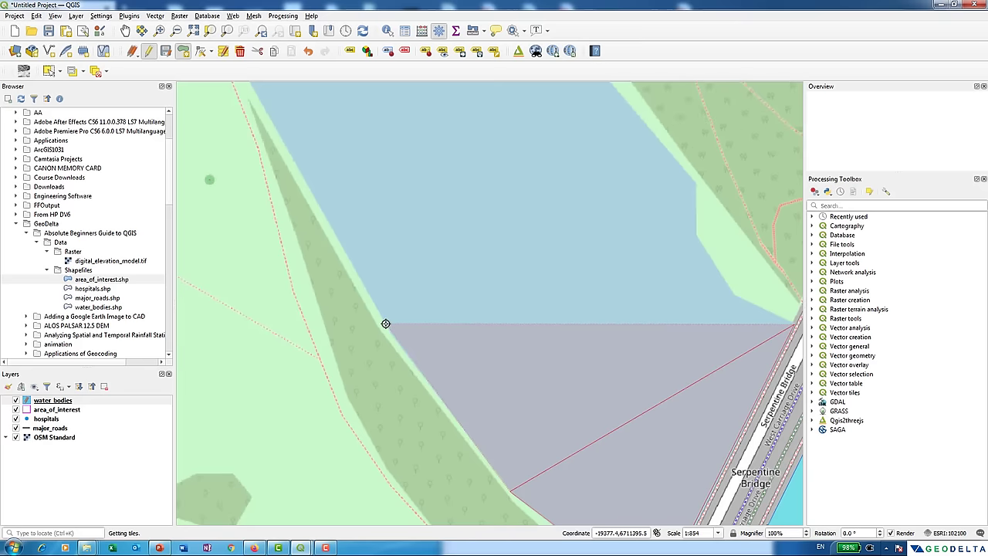
pyautogui.click(311, 192)
# Trace around the Water Nymphs fountain rim and down the east bank, then finish the polygon.
pyautogui.scroll(2, 391, 209)
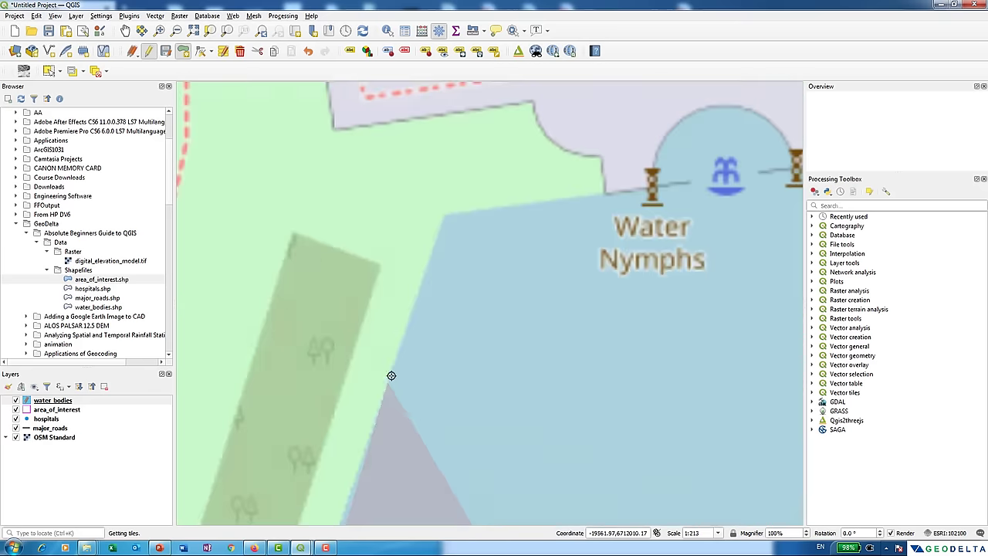
pyautogui.click(337, 257)
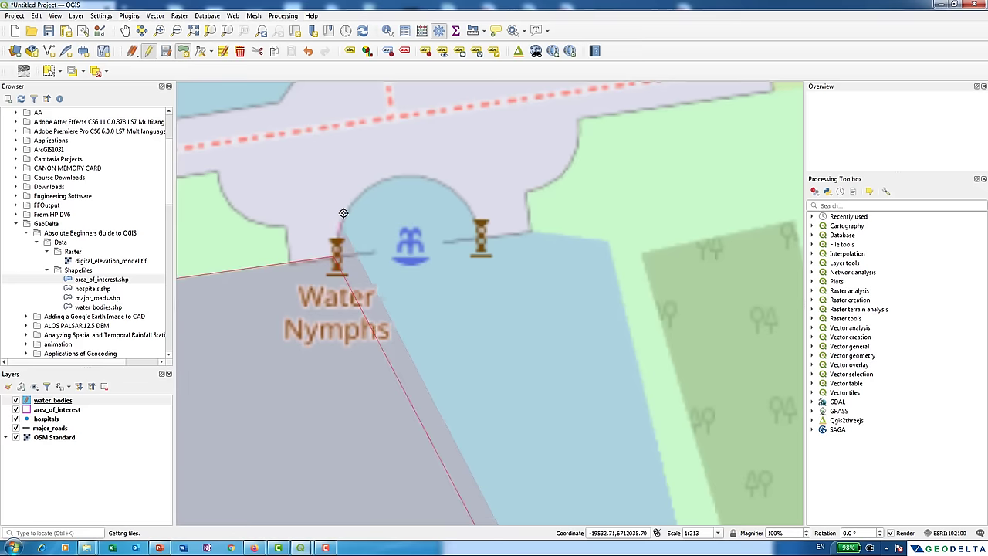
pyautogui.click(348, 207)
pyautogui.click(385, 179)
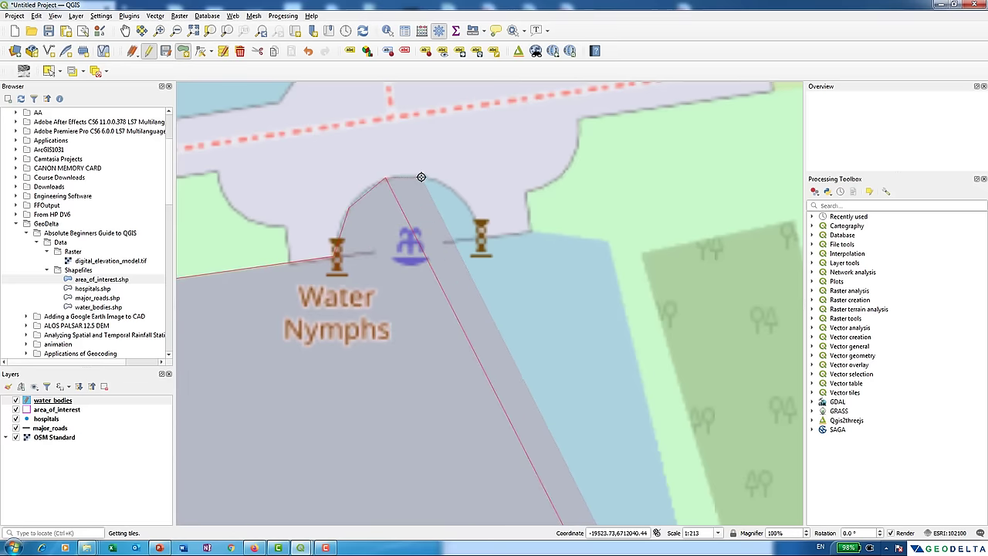
pyautogui.scroll(-3, 419, 174)
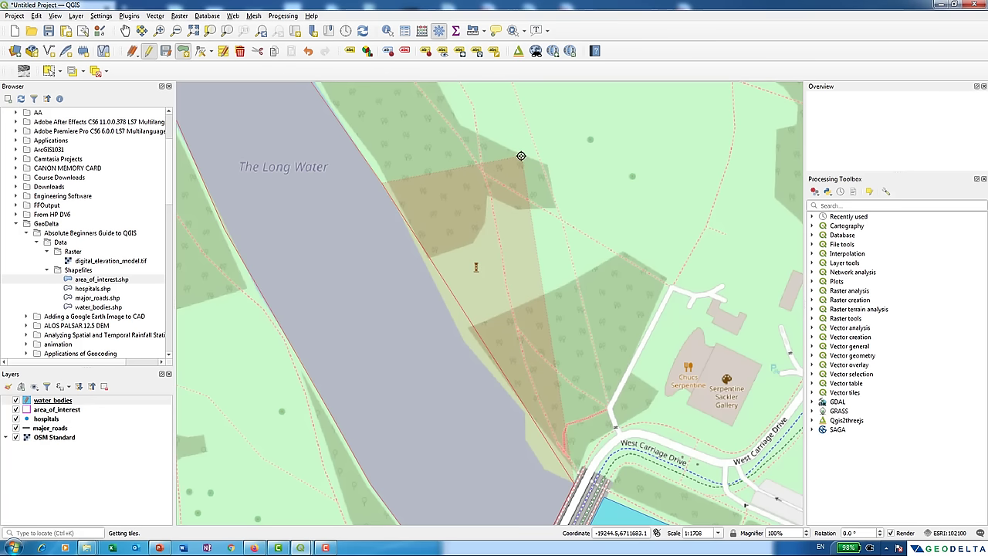
pyautogui.click(521, 156)
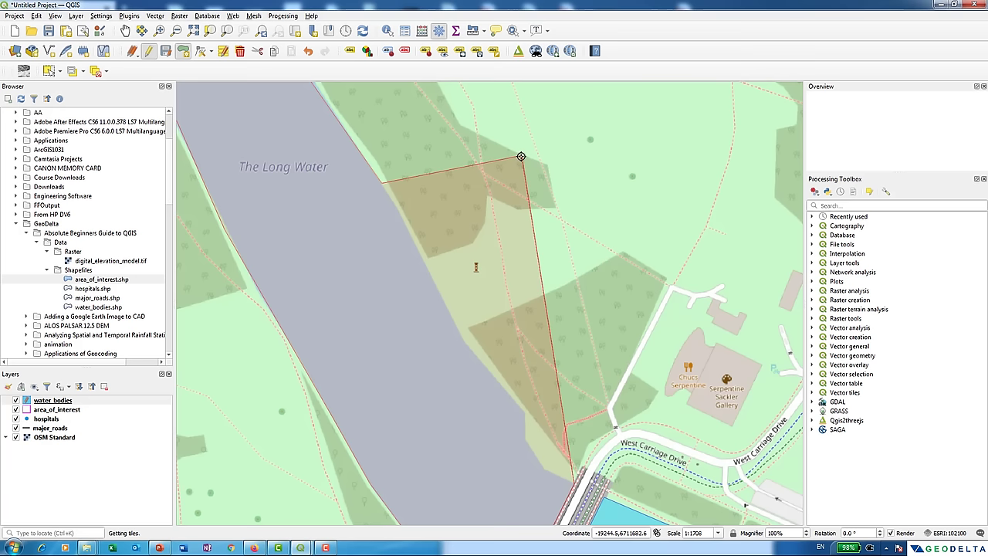
pyautogui.click(397, 211)
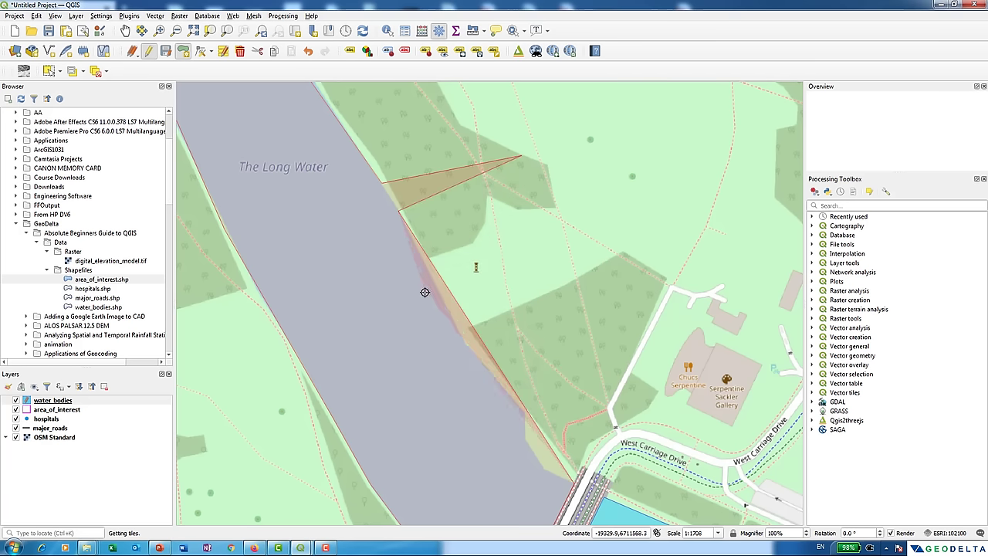
pyautogui.click(457, 335)
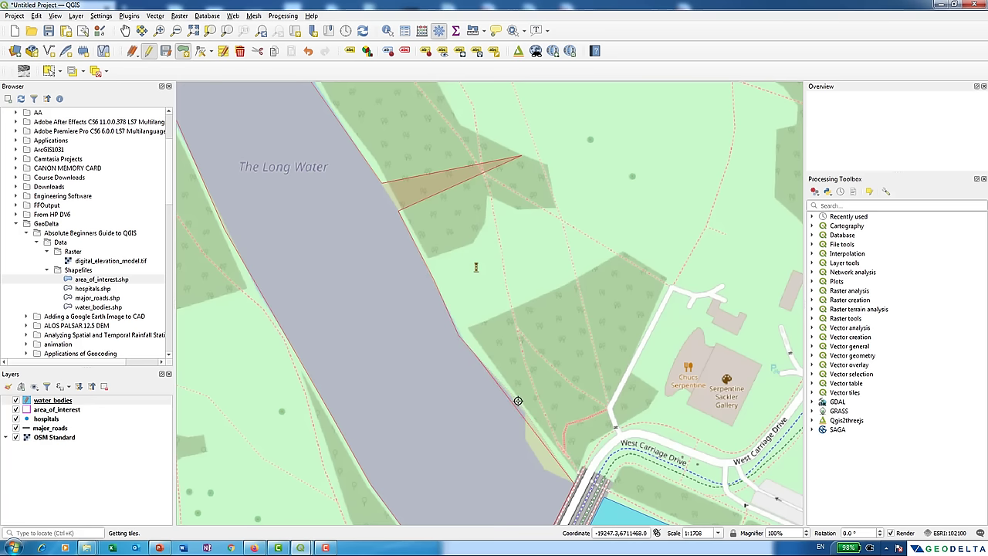
pyautogui.moveTo(523, 408); pyautogui.dragTo(478, 298)
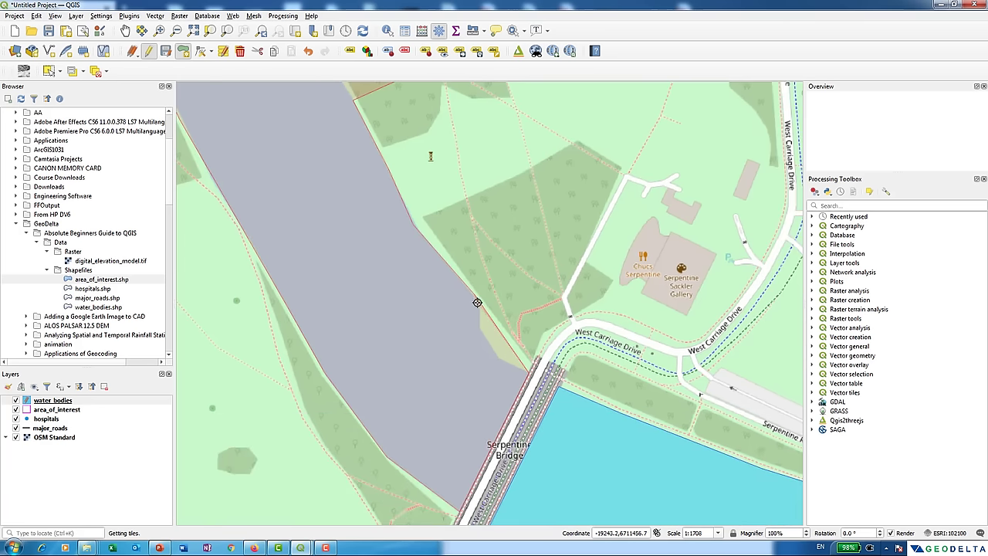
pyautogui.rightClick(528, 371)
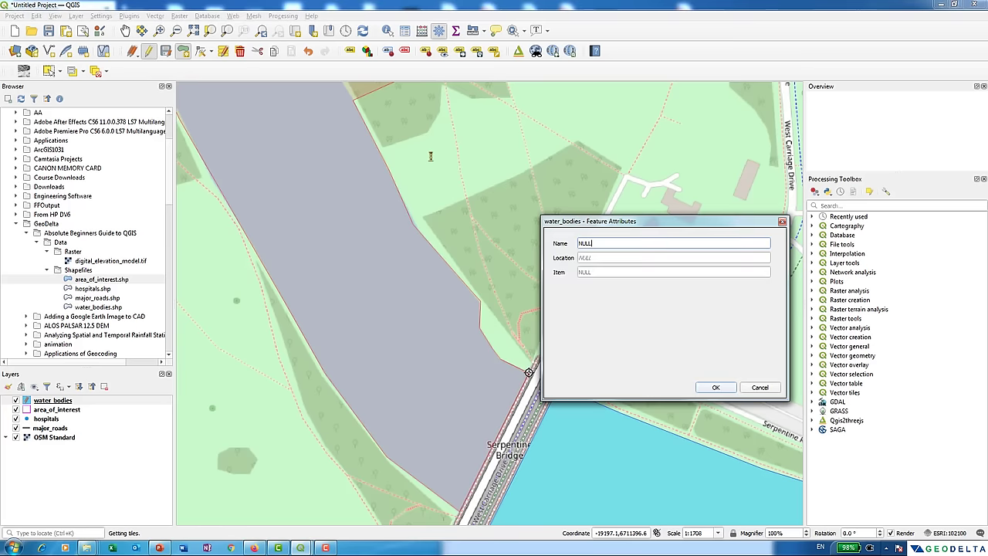
# Enter Name The Long Water and Location London, then save the feature.
pyautogui.write('The Long Water')
pyautogui.click(585, 256)
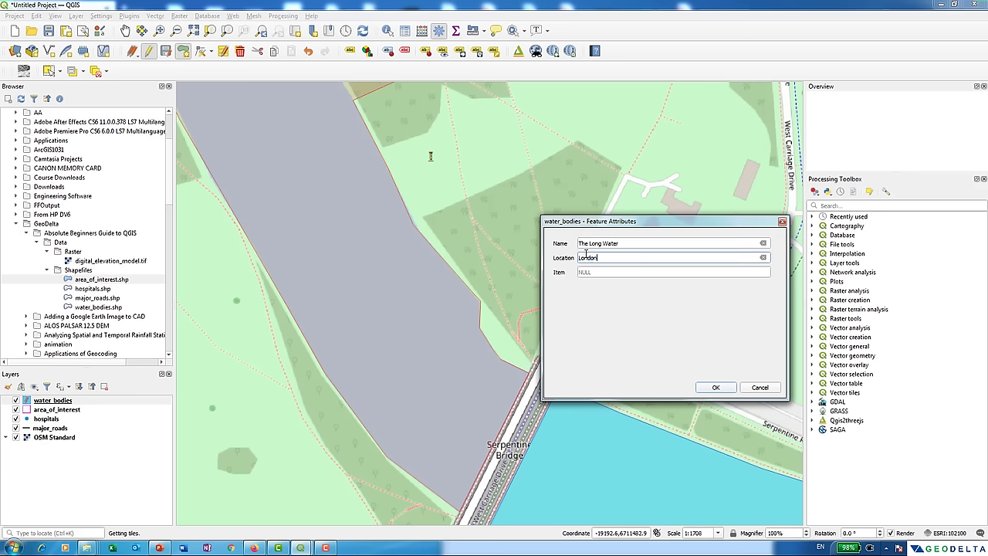
pyautogui.click(593, 272)
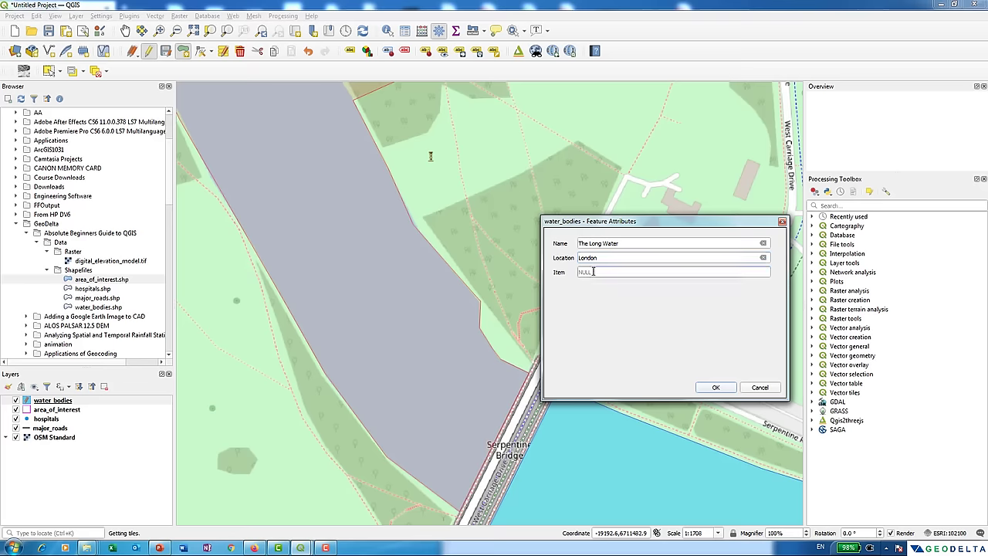
pyautogui.click(715, 387)
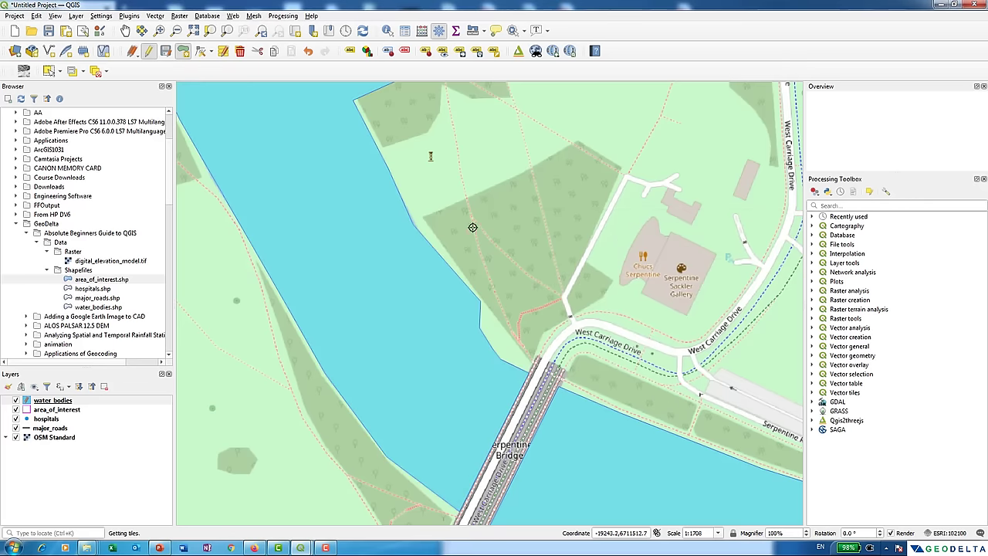
# Zoom and pan the map to centre the Italian Gardens ponds at about 1:854.
pyautogui.scroll(-3, 600, 368)
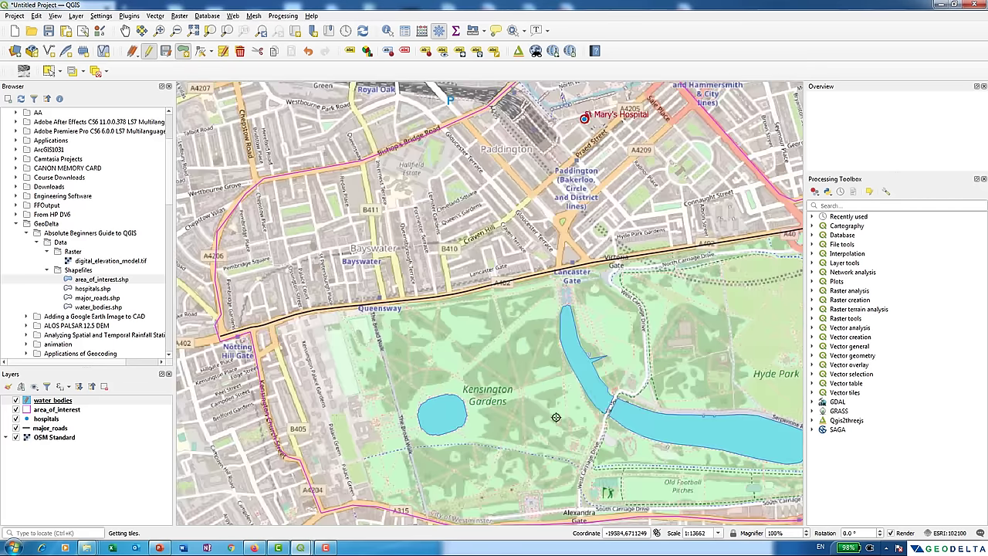
pyautogui.scroll(3, 606, 368)
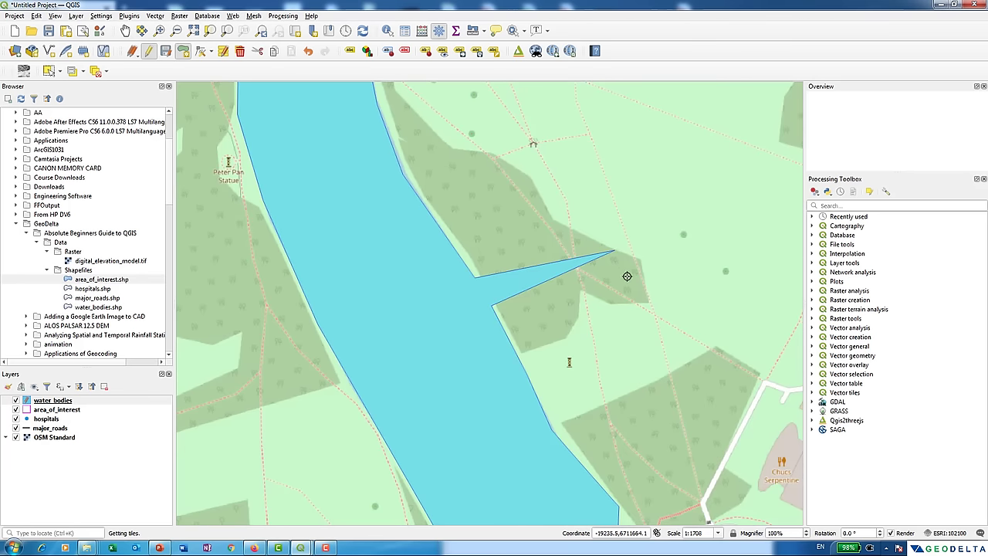
pyautogui.scroll(-2, 576, 287)
pyautogui.scroll(3, 522, 200)
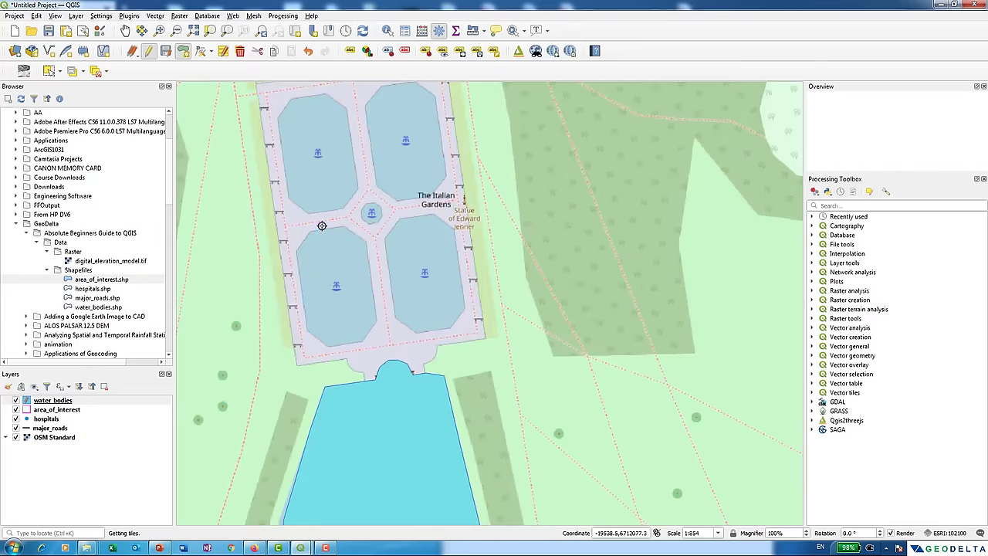
pyautogui.moveTo(359, 257); pyautogui.dragTo(362, 264)
pyautogui.moveTo(317, 219); pyautogui.dragTo(342, 276)
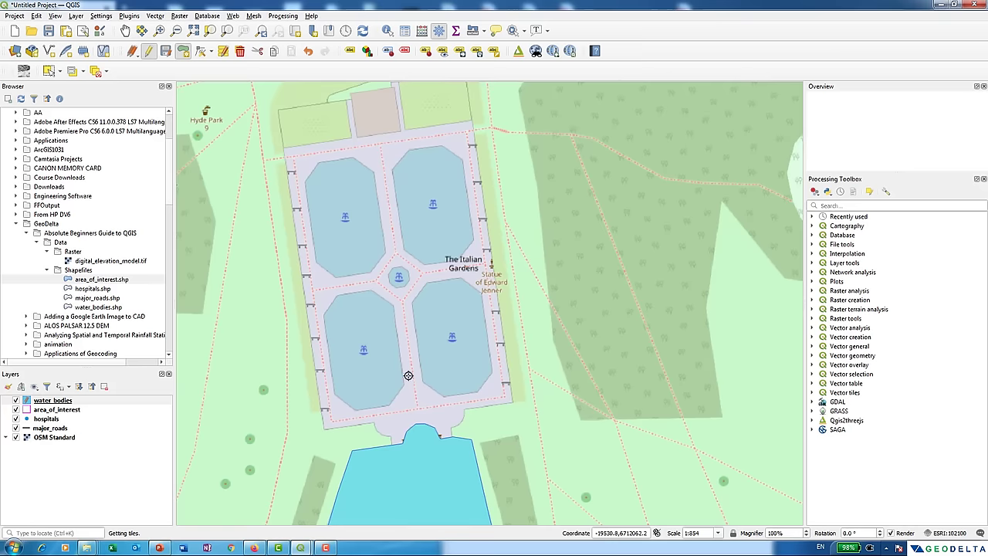
pyautogui.scroll(1, 402, 379)
# Finish outlining the first garden pond and save it as Pond 1 with Location London.
pyautogui.click(374, 432)
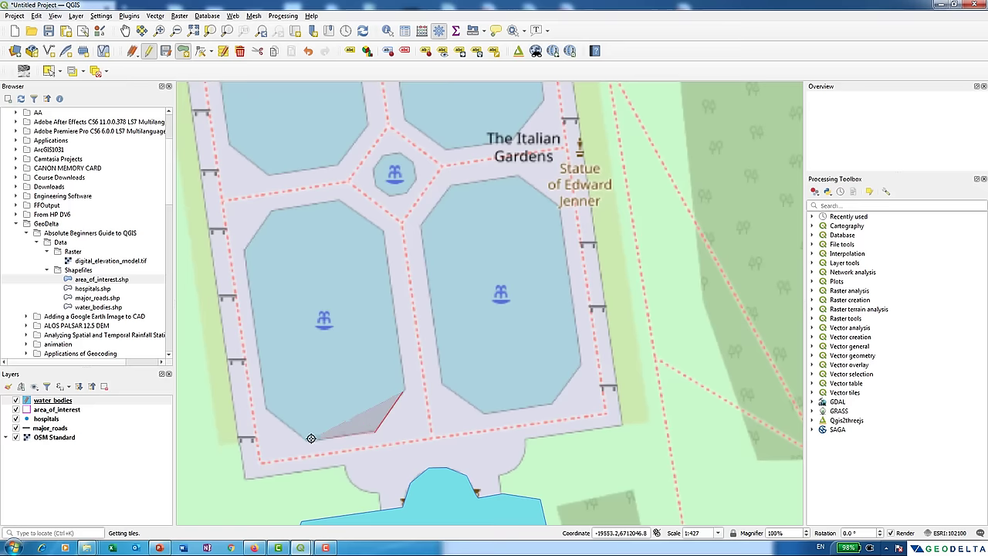
pyautogui.click(305, 440)
pyautogui.click(267, 407)
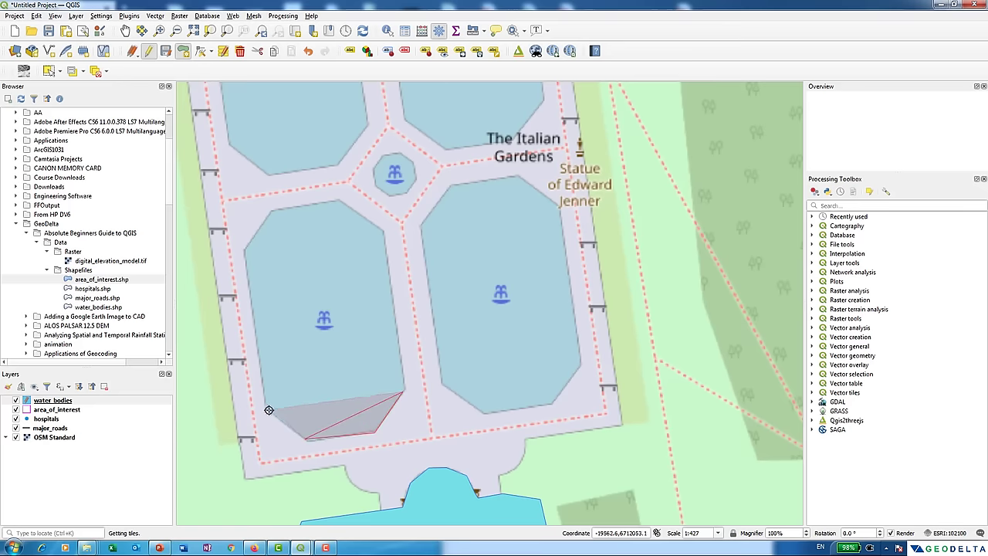
pyautogui.click(244, 251)
pyautogui.click(276, 213)
pyautogui.rightClick(276, 213)
pyautogui.write('Location')
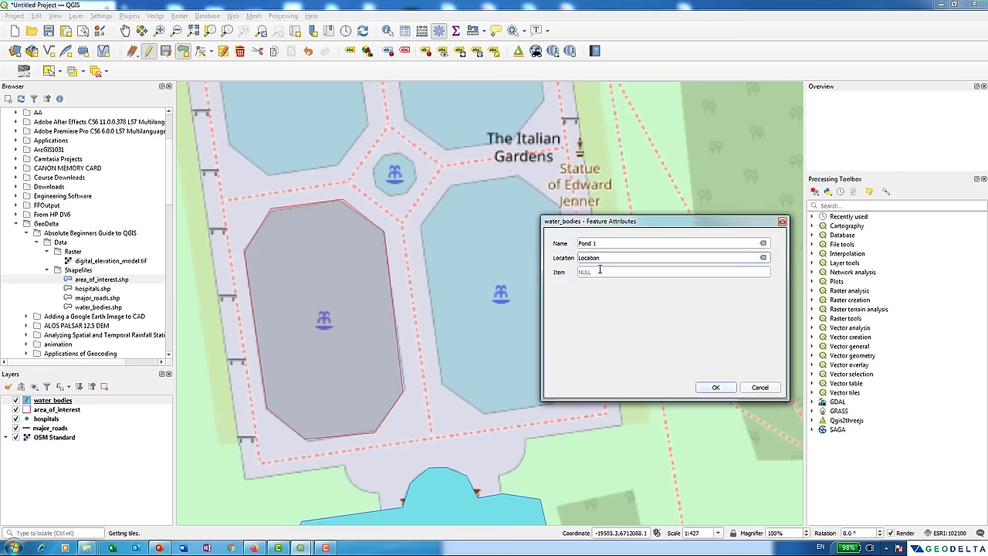
pyautogui.click(600, 270)
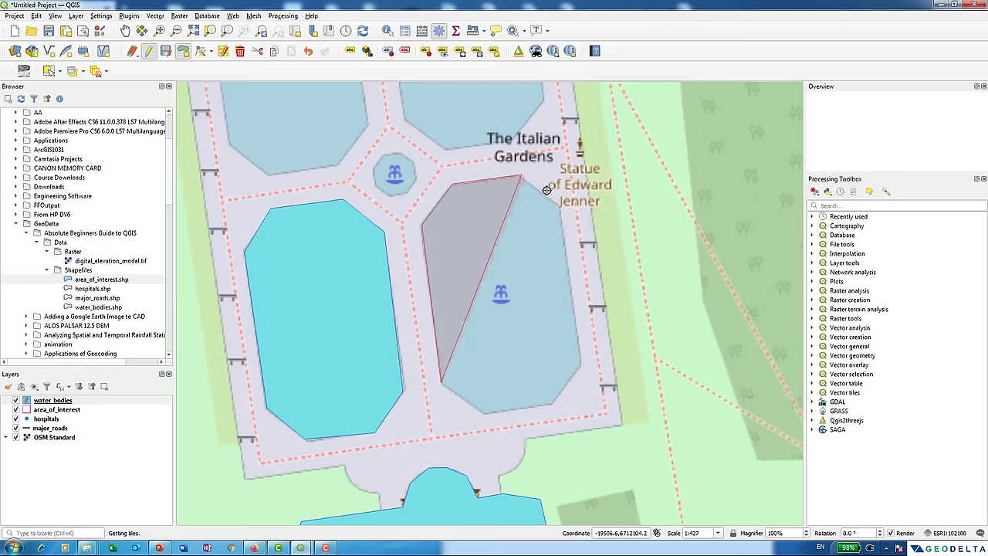
pyautogui.click(560, 207)
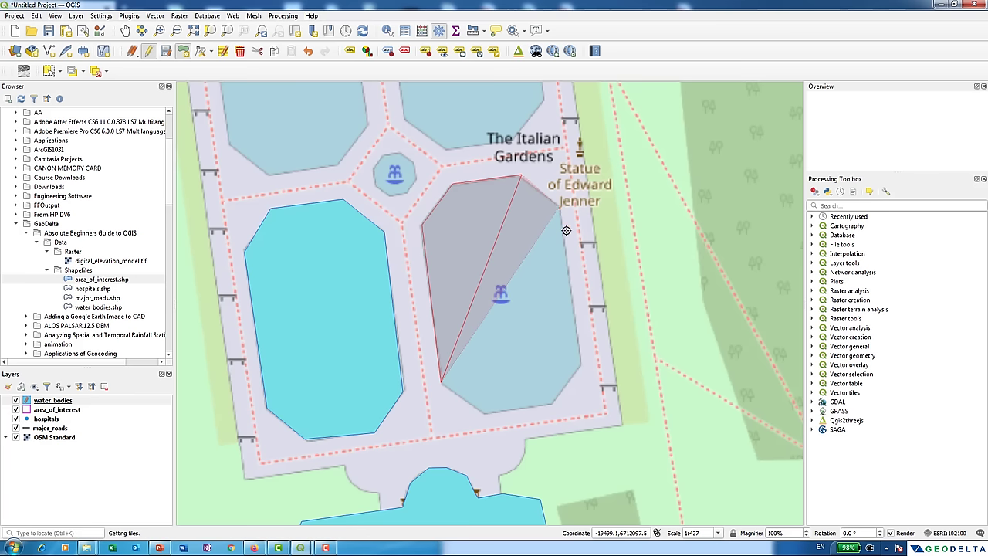
# Trace the second pond and save it as Pond 2, Item 5, Location London.
pyautogui.click(580, 355)
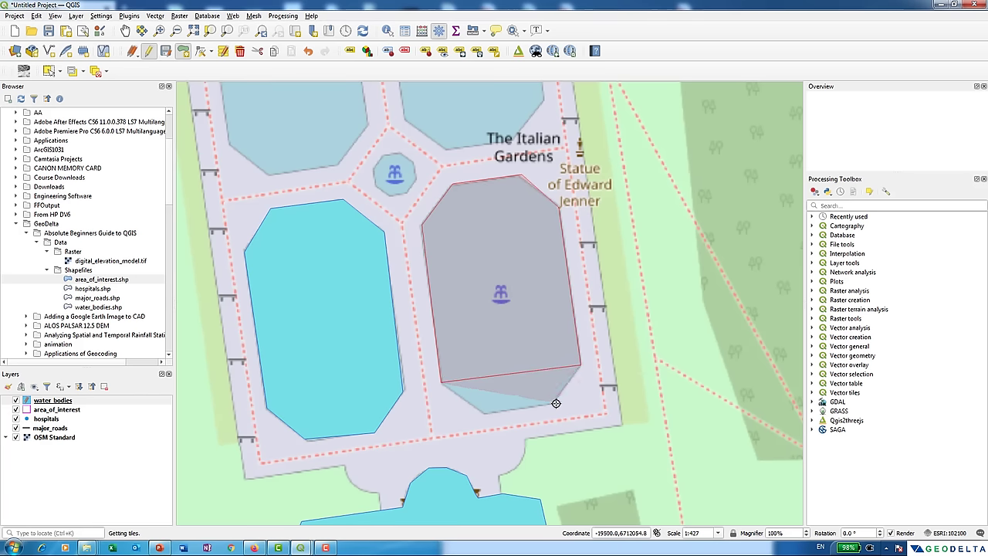
pyautogui.click(554, 403)
pyautogui.click(484, 413)
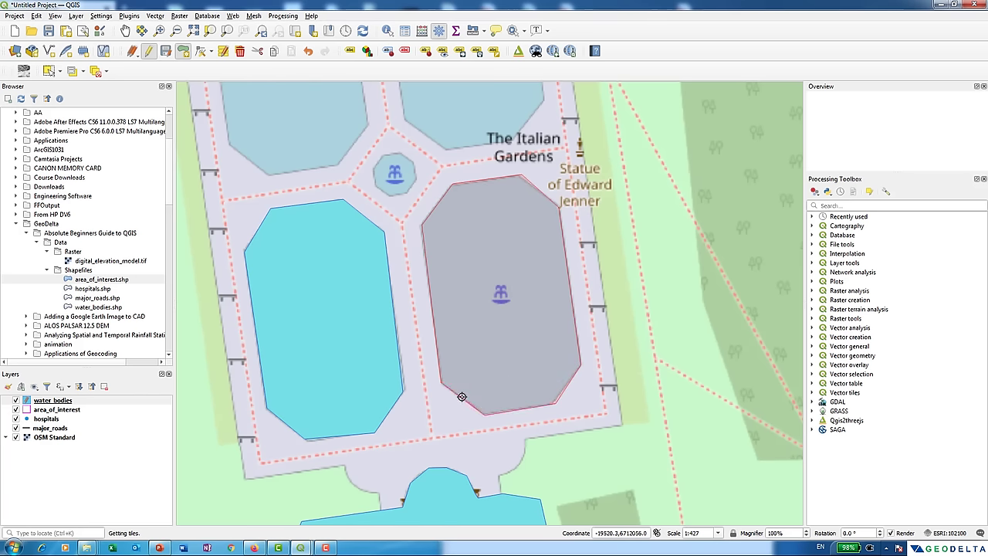
pyautogui.rightClick(463, 396)
pyautogui.hotkey('ctrl', 'a')
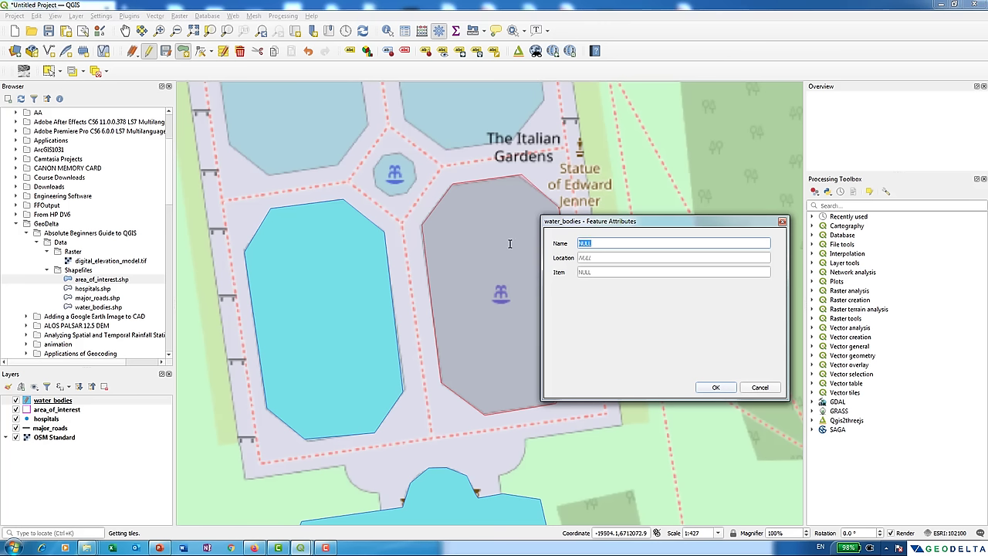
pyautogui.write('Pond 2')
pyautogui.click(588, 272)
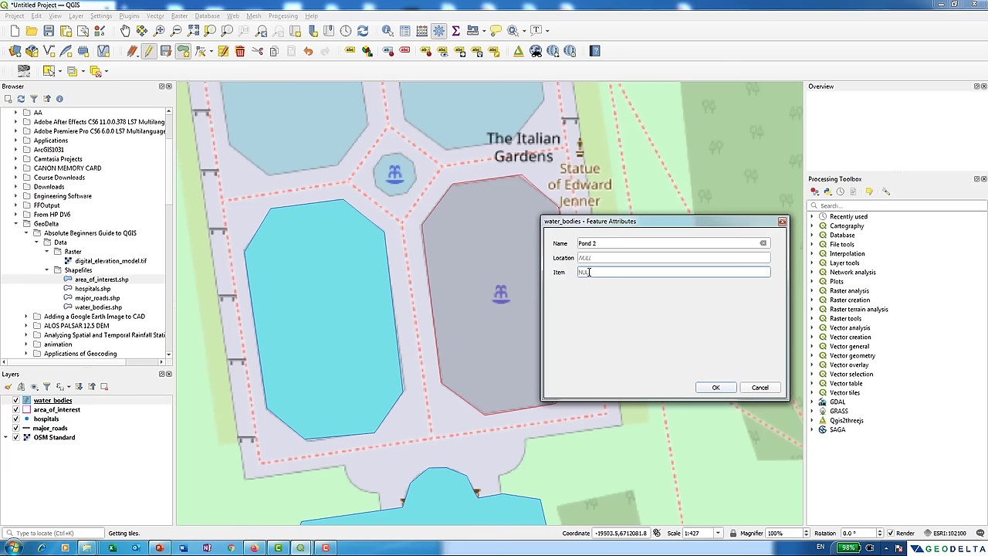
pyautogui.write('5')
pyautogui.click(600, 257)
pyautogui.write('Loc')
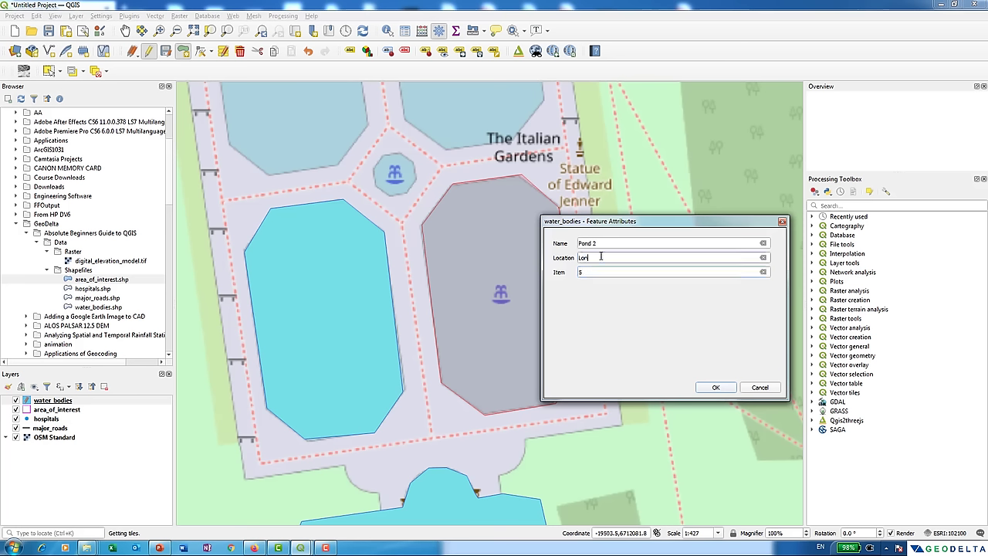
pyautogui.press('Return')
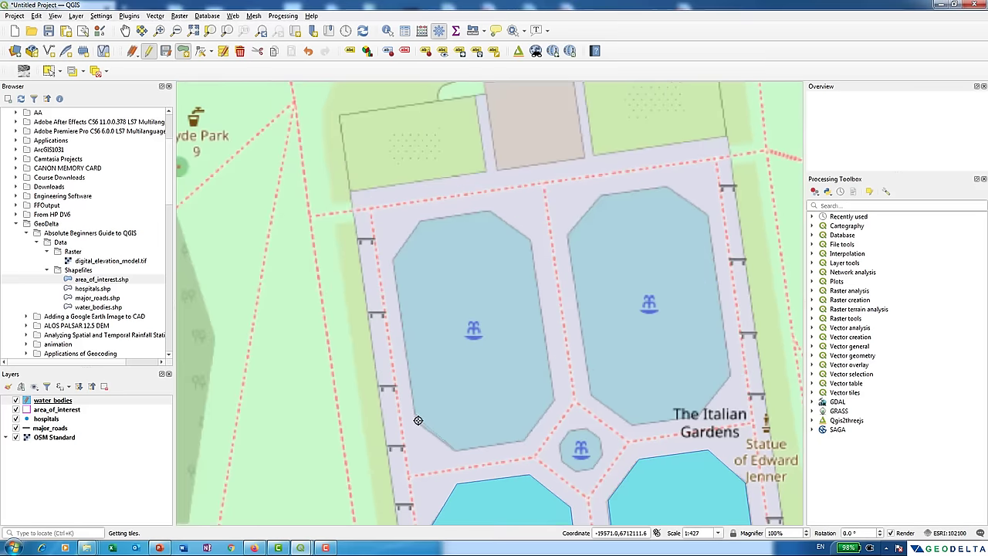
# Trace the upper-left pond and save it as Pond 3, Location London, Item 6.
pyautogui.click(417, 423)
pyautogui.click(393, 259)
pyautogui.click(419, 219)
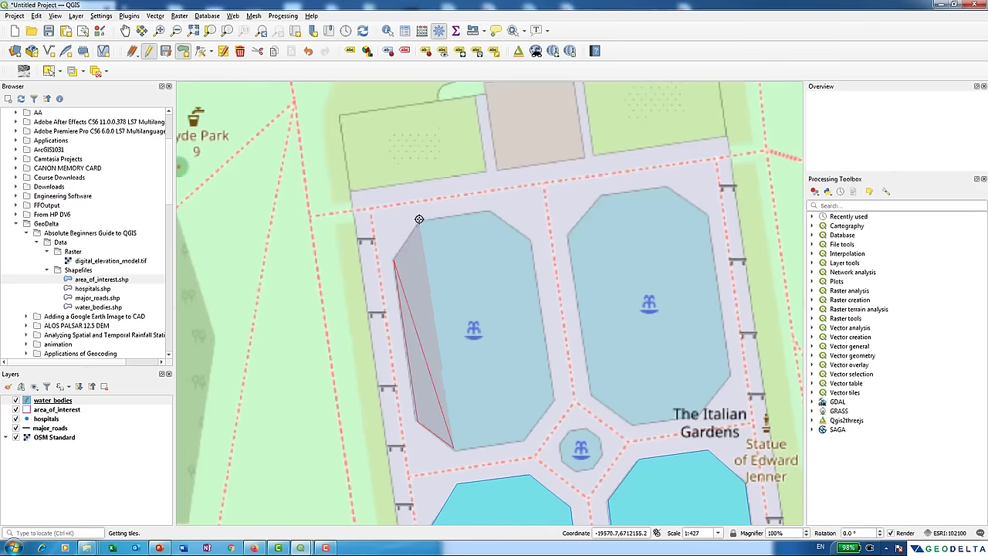
pyautogui.click(500, 216)
pyautogui.click(527, 237)
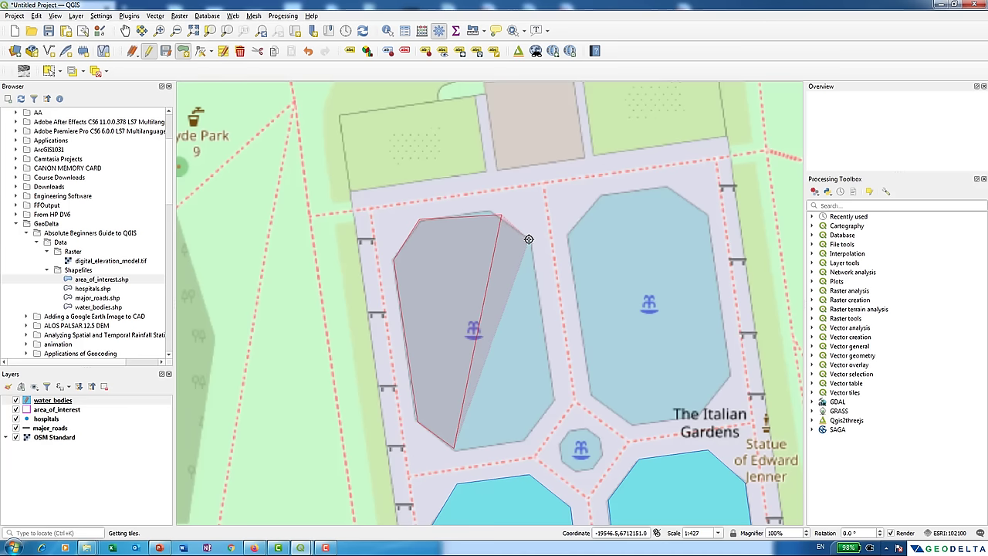
pyautogui.click(550, 397)
pyautogui.click(525, 441)
pyautogui.rightClick(524, 442)
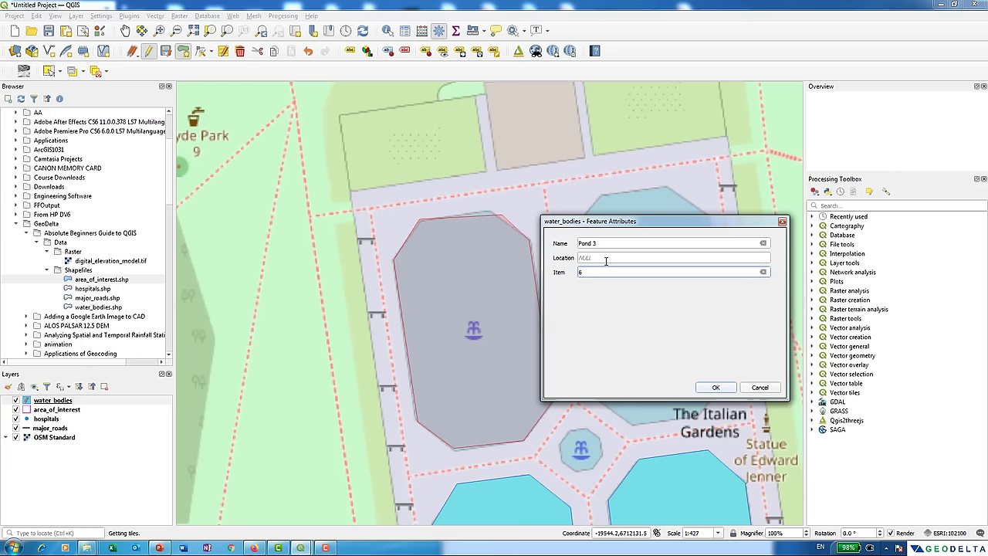
pyautogui.click(606, 259)
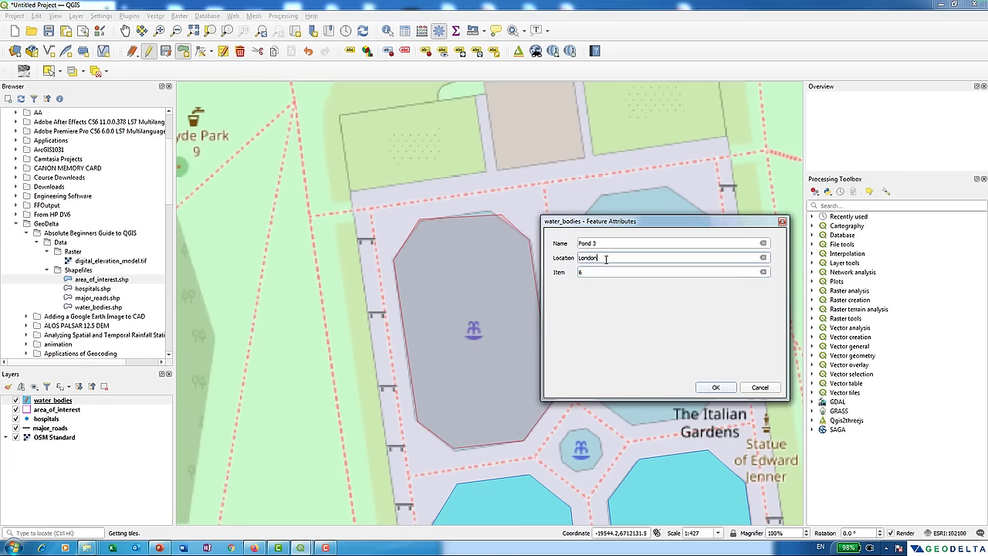
pyautogui.click(716, 387)
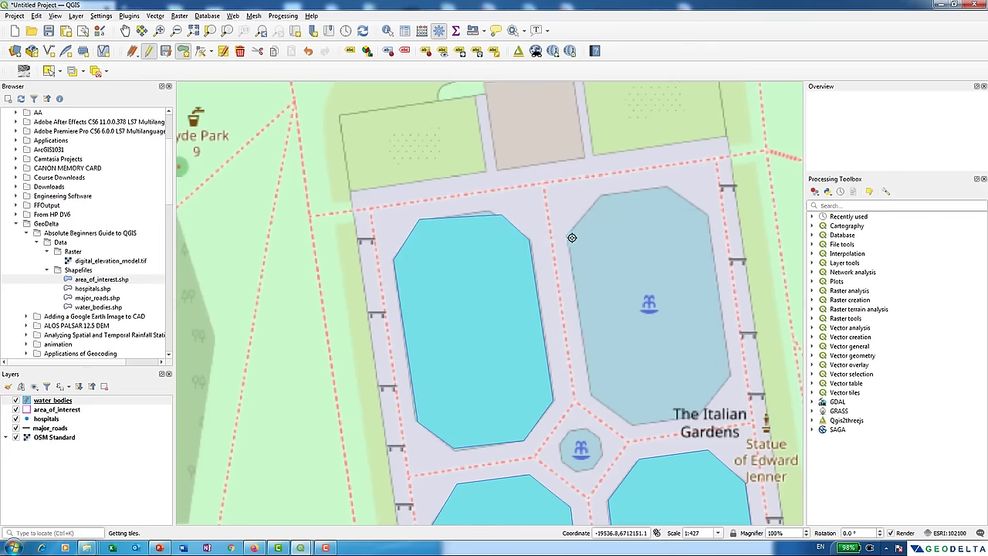
# Trace the right-hand pond and save it as Pond 4.
pyautogui.click(568, 236)
pyautogui.click(604, 199)
pyautogui.rightClick(580, 309)
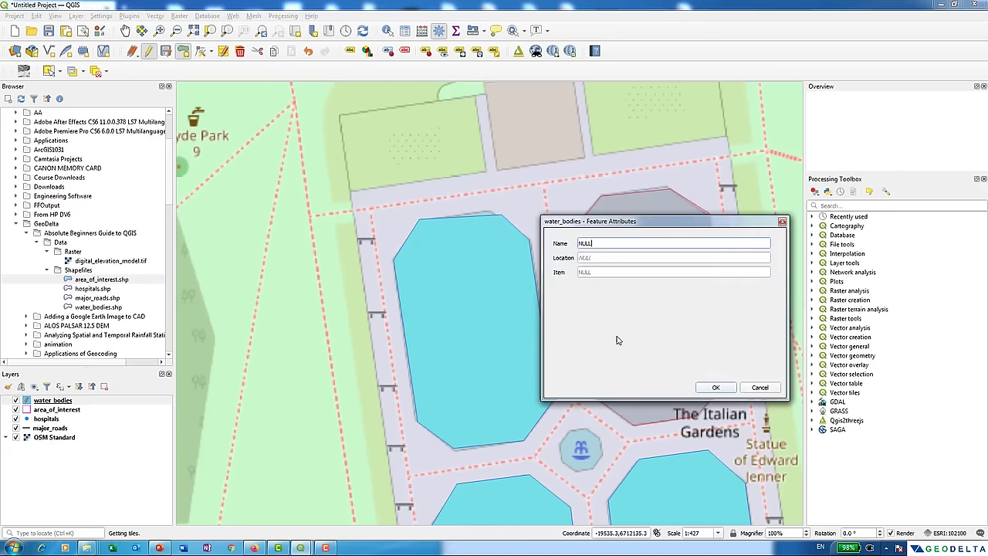
pyautogui.write('Pond 4')
pyautogui.click(594, 272)
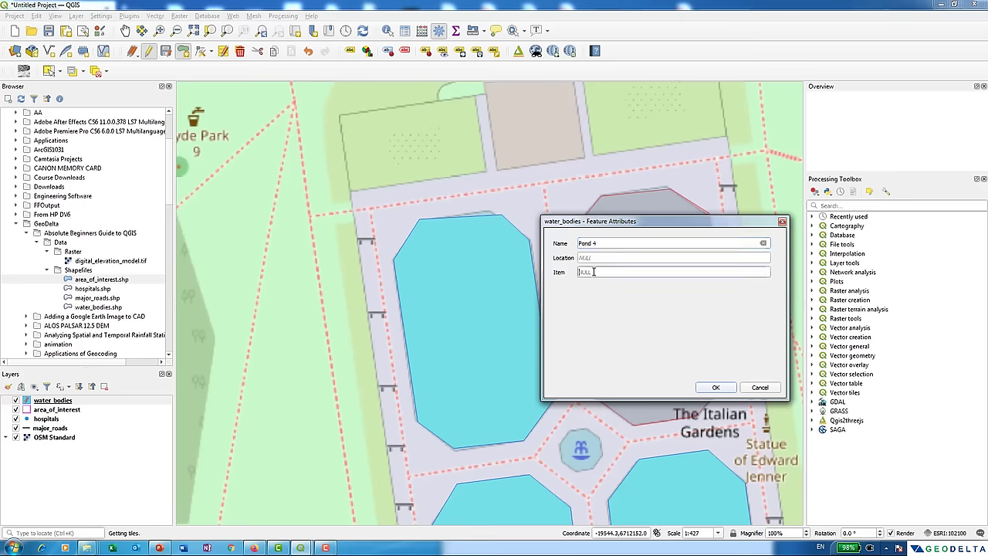
pyautogui.press('Return')
pyautogui.scroll(3, 443, 411)
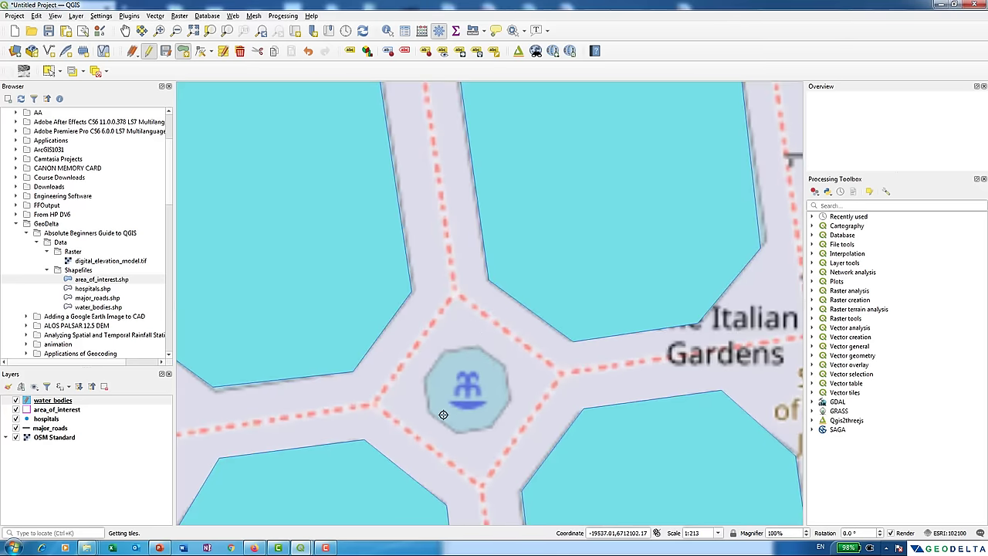
# Outline the fountain octagon and give it Name Pond 5, Item 8, Location London.
pyautogui.click(425, 381)
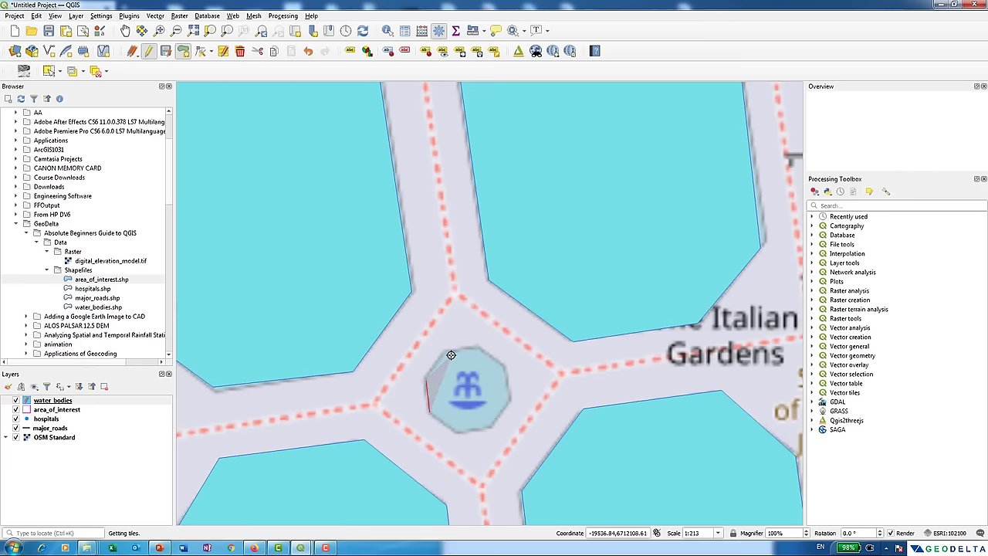
pyautogui.click(443, 352)
pyautogui.write('Pond 5')
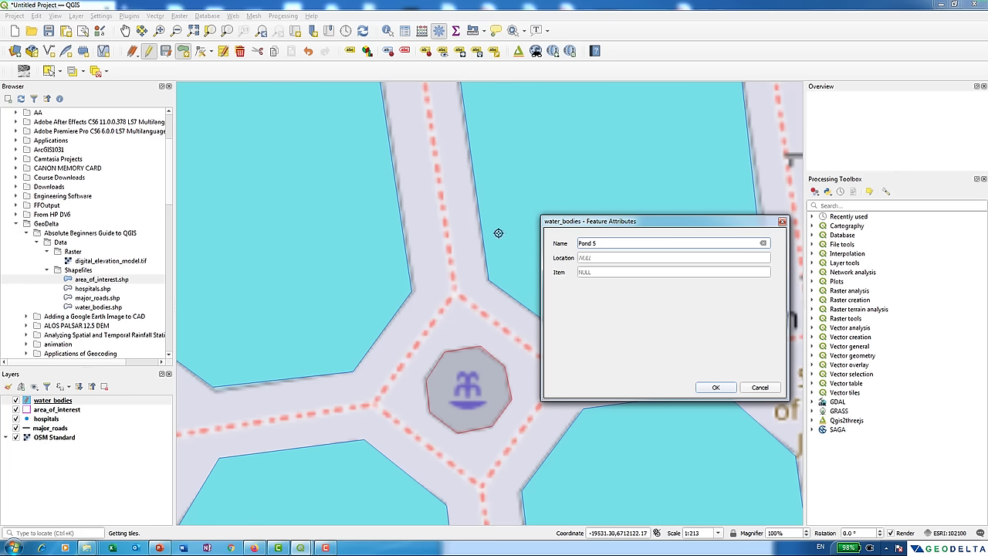
pyautogui.click(591, 271)
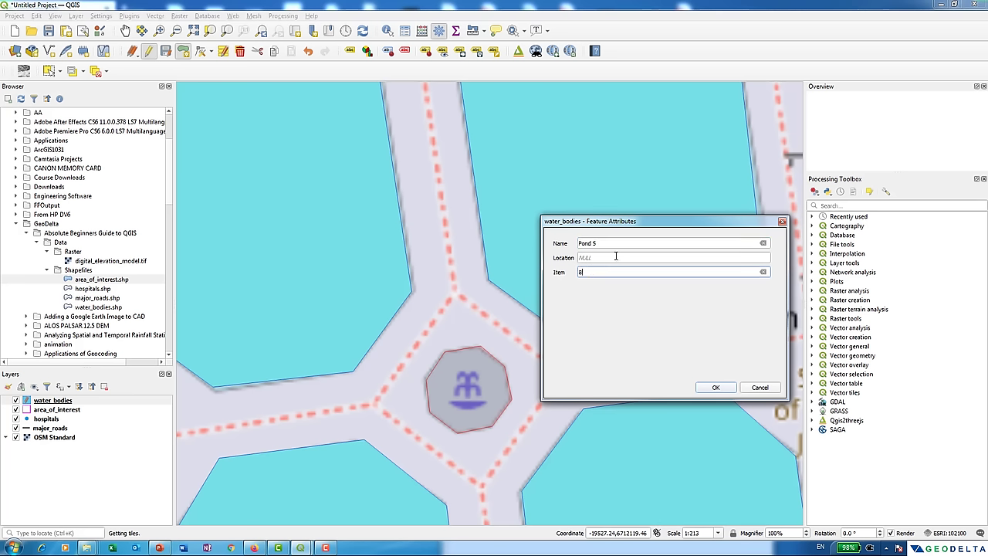
pyautogui.click(615, 256)
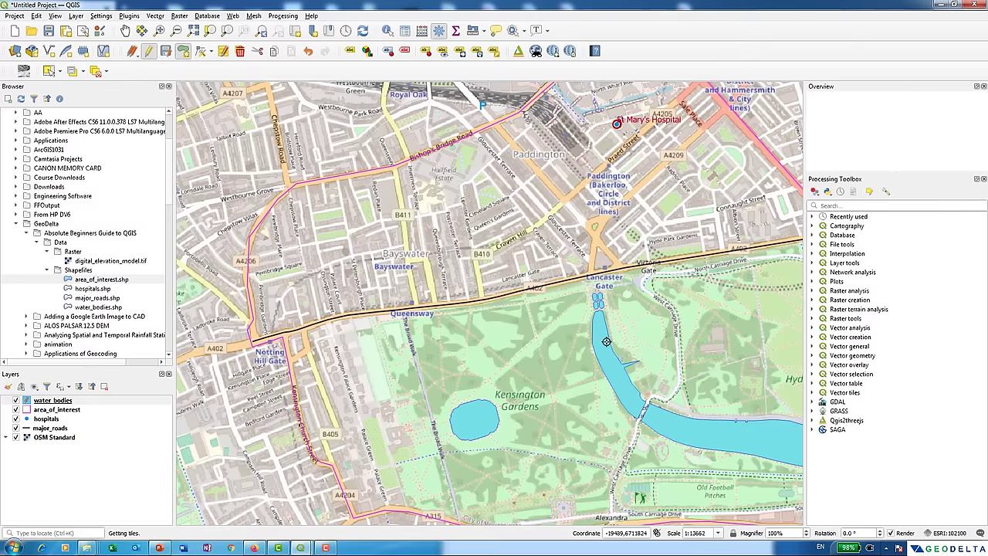
pyautogui.scroll(1, 609, 335)
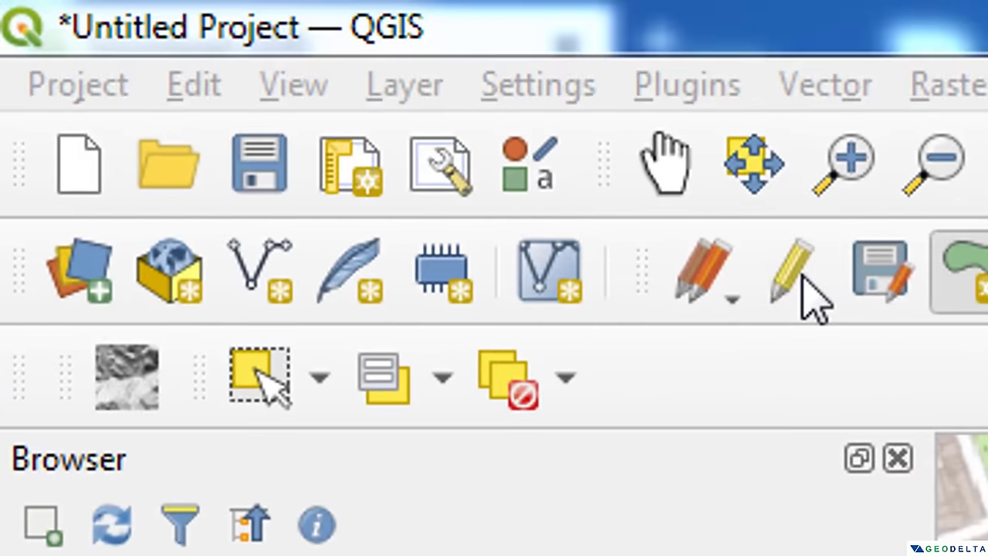
# Turn off editing on water_bodies, saving the new ponds, and select the layer.
pyautogui.click(794, 274)
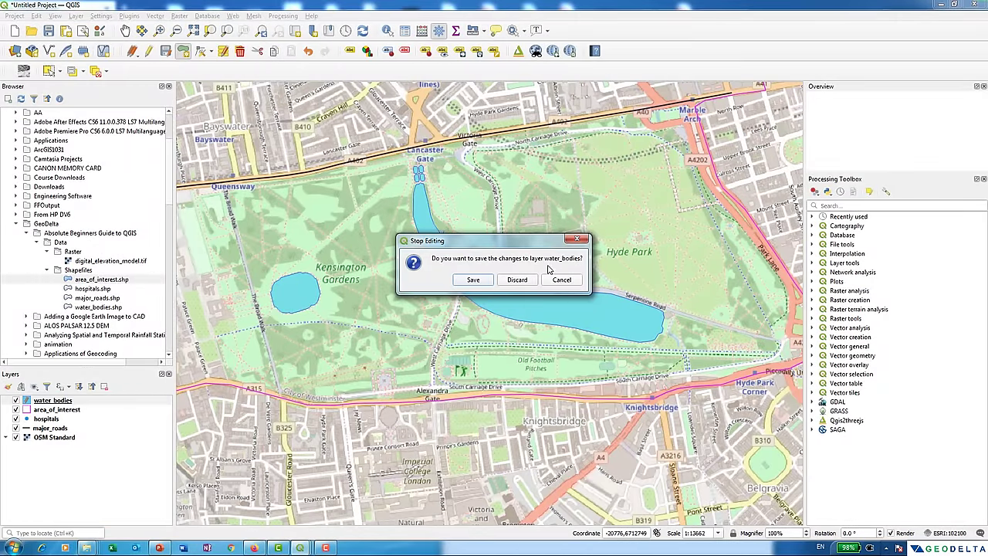
pyautogui.click(473, 280)
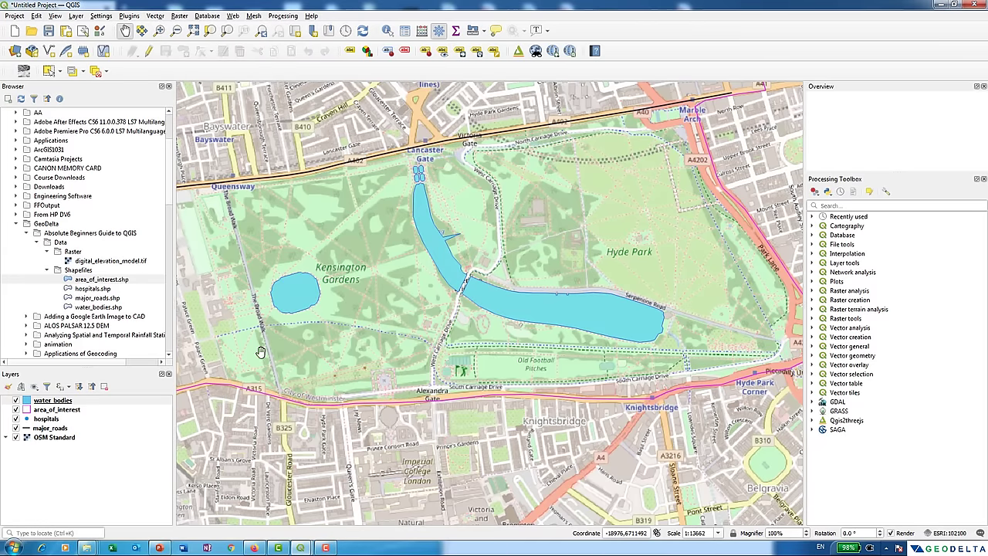
pyautogui.click(61, 401)
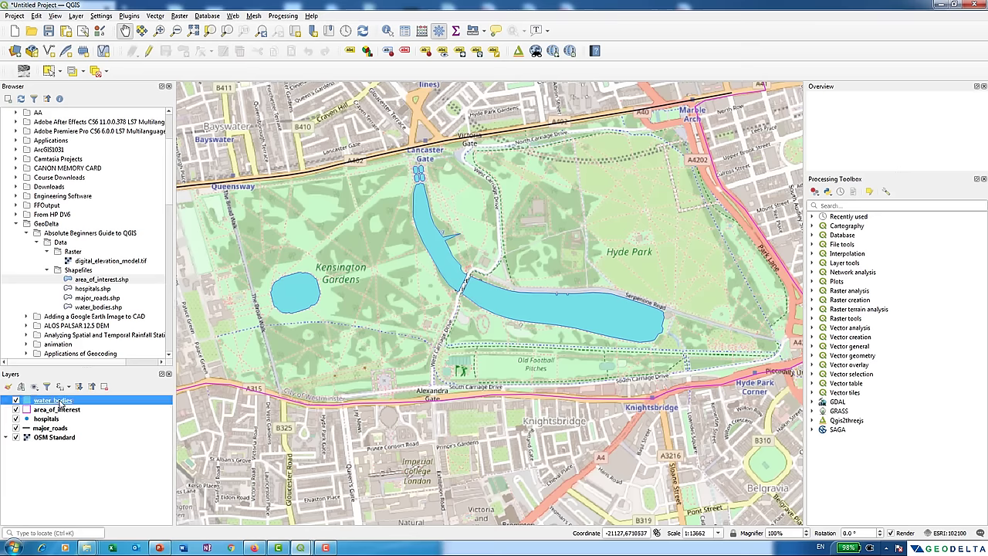
# Review Pond 4 and The Serpentine in the water_bodies attribute table, then deselect and close it.
pyautogui.rightClick(61, 402)
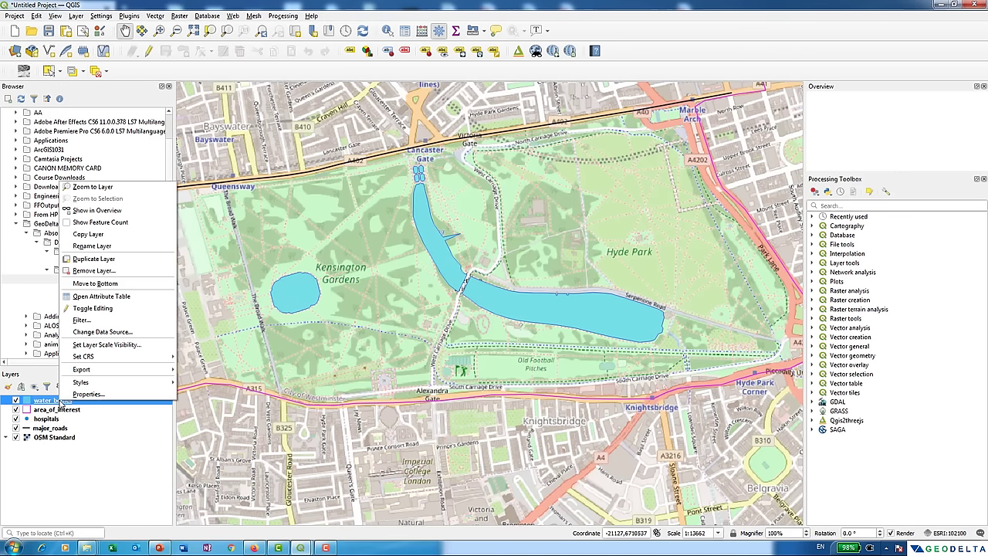
pyautogui.click(114, 298)
pyautogui.moveTo(407, 168); pyautogui.dragTo(249, 176)
pyautogui.moveTo(392, 308); pyautogui.dragTo(260, 308)
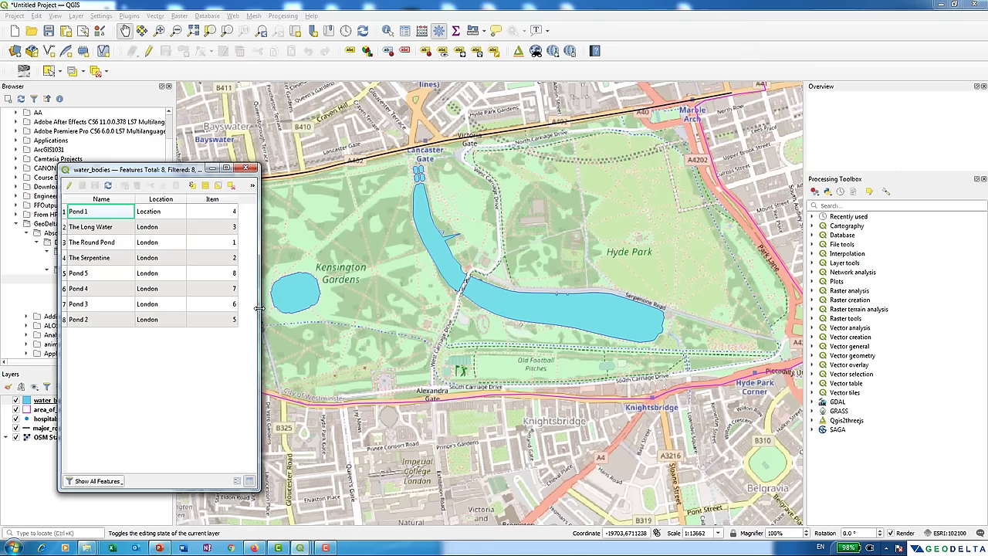
pyautogui.click(64, 289)
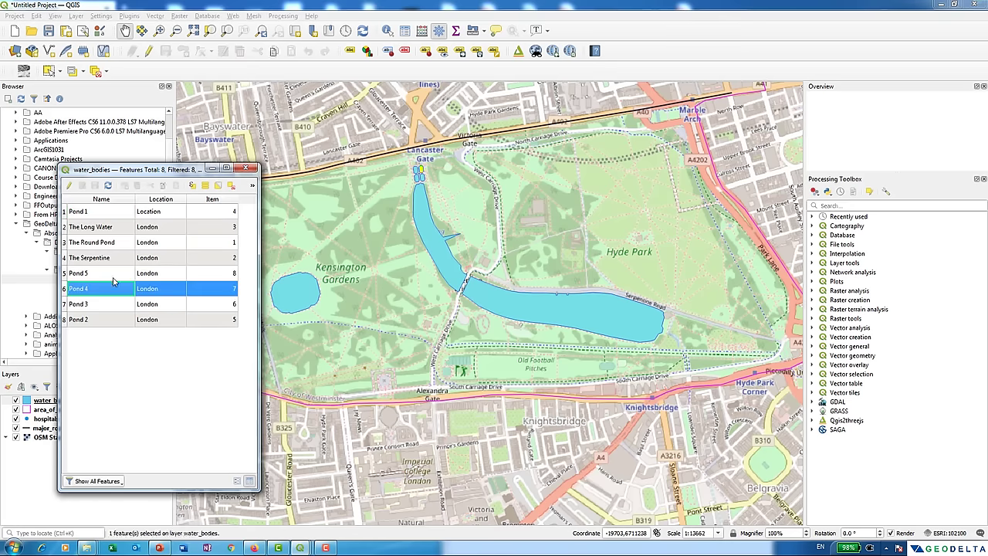
pyautogui.scroll(1, 405, 175)
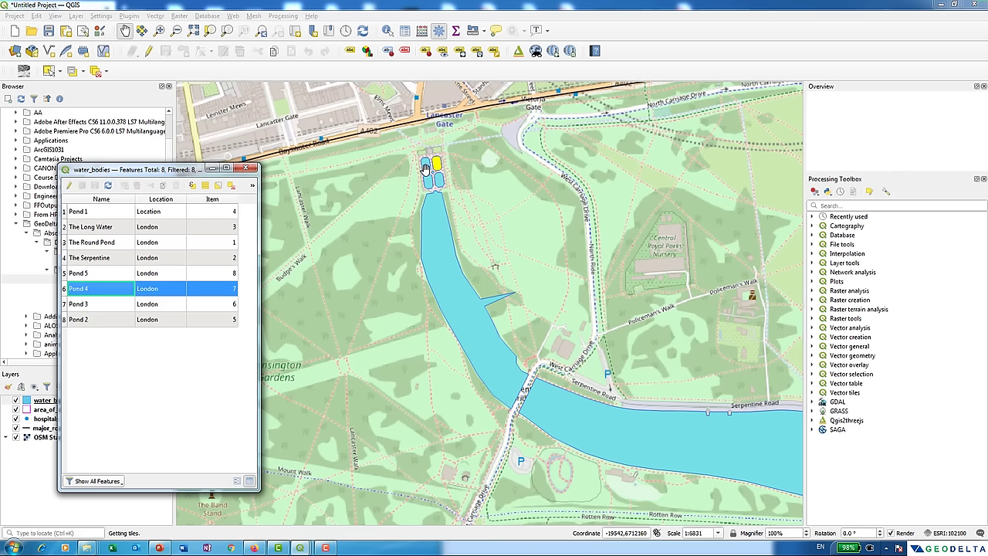
pyautogui.scroll(-2, 436, 295)
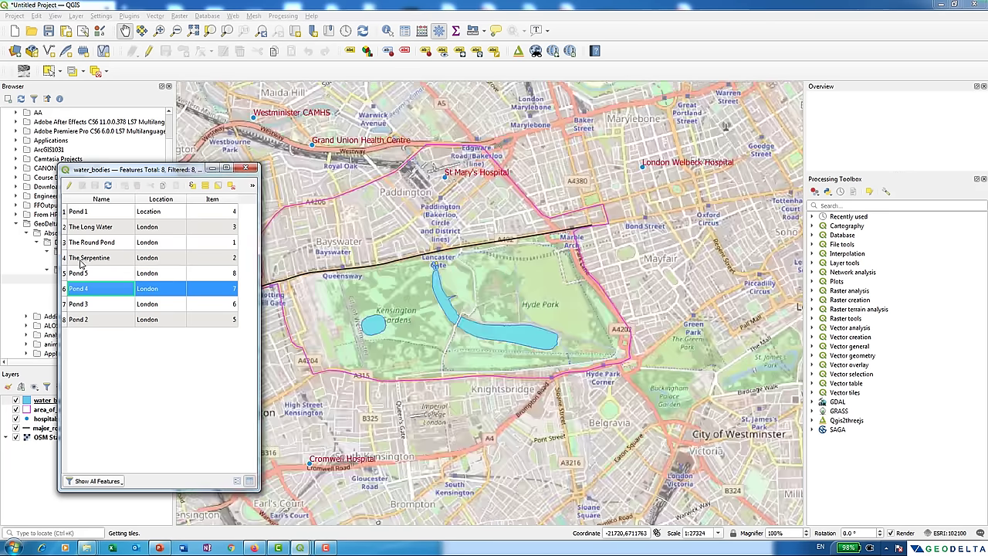
pyautogui.click(64, 261)
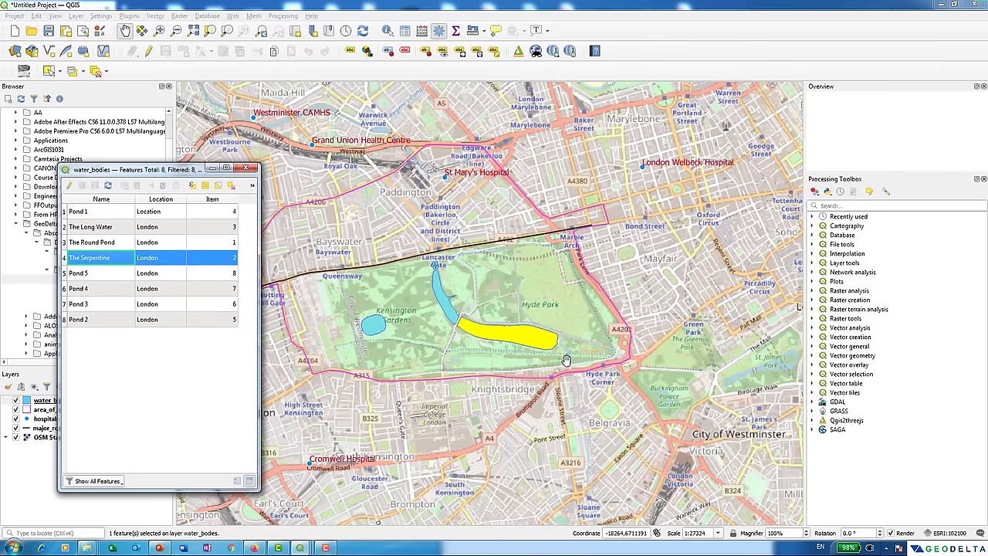
pyautogui.click(230, 188)
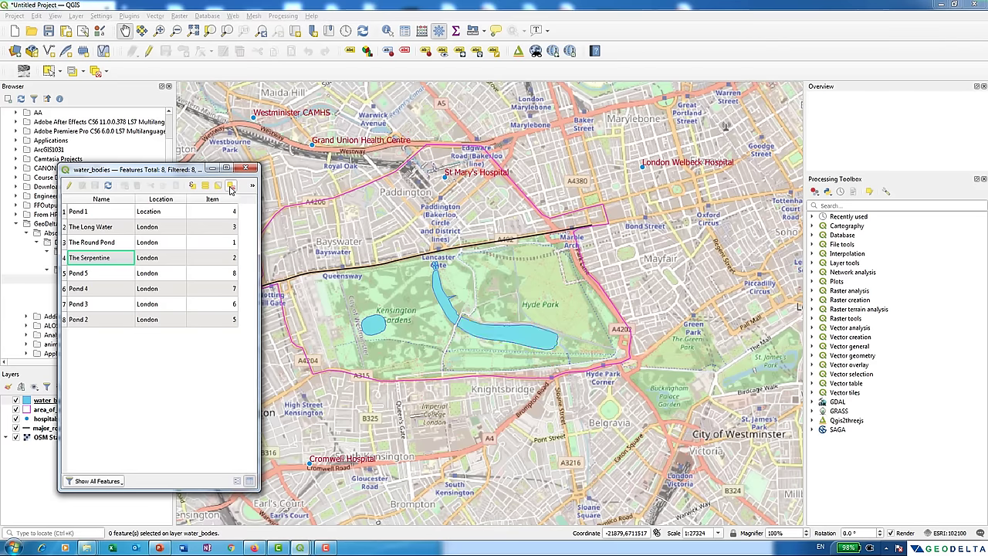
pyautogui.click(245, 169)
# Zoom and pan the map to centre The Long Water, with water_bodies selected.
pyautogui.scroll(2, 458, 286)
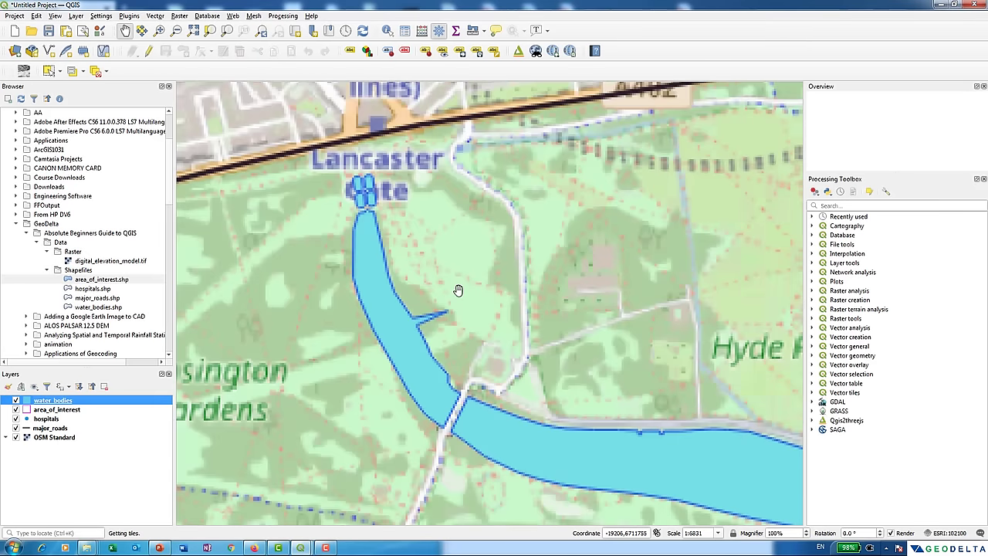
pyautogui.scroll(1, 422, 352)
pyautogui.scroll(-1, 393, 352)
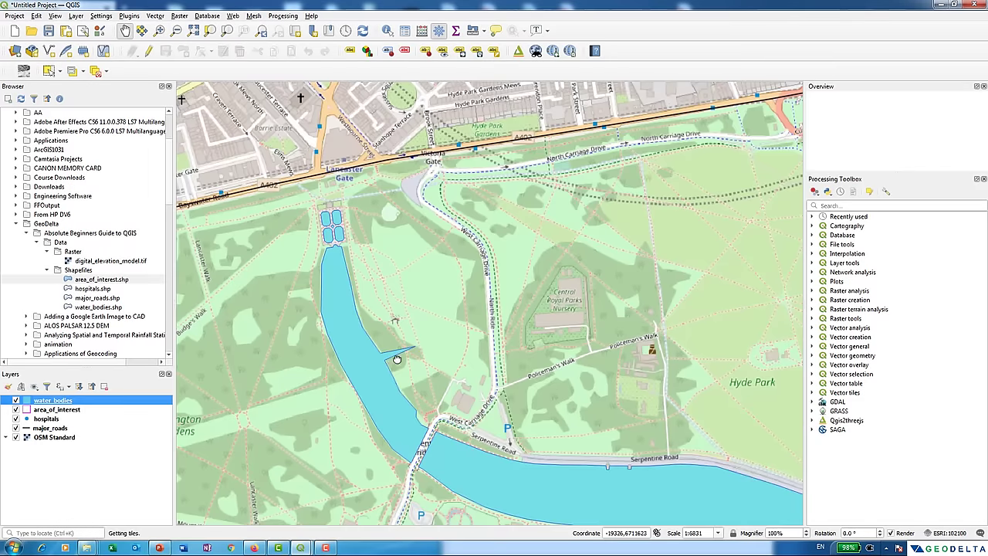
pyautogui.moveTo(393, 353); pyautogui.dragTo(431, 319)
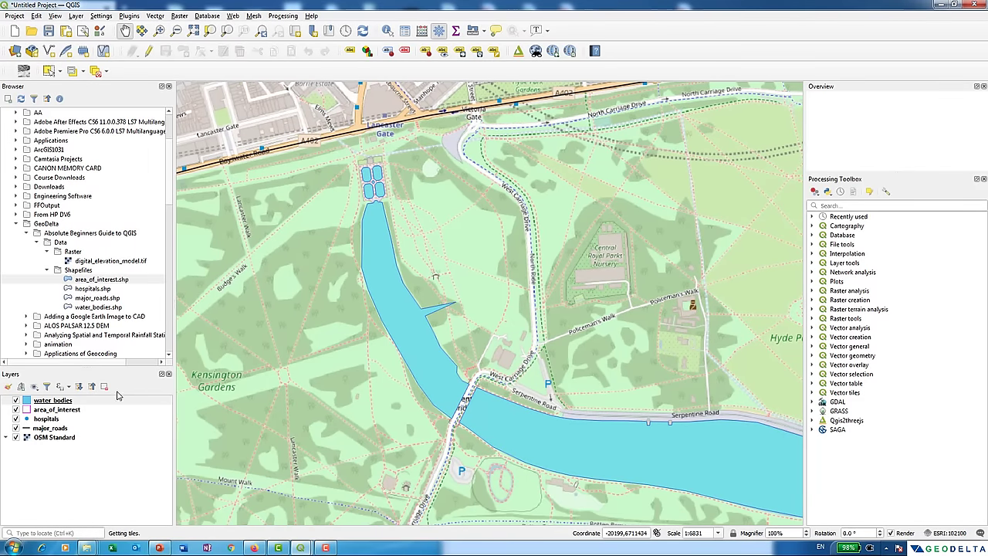
pyautogui.click(69, 401)
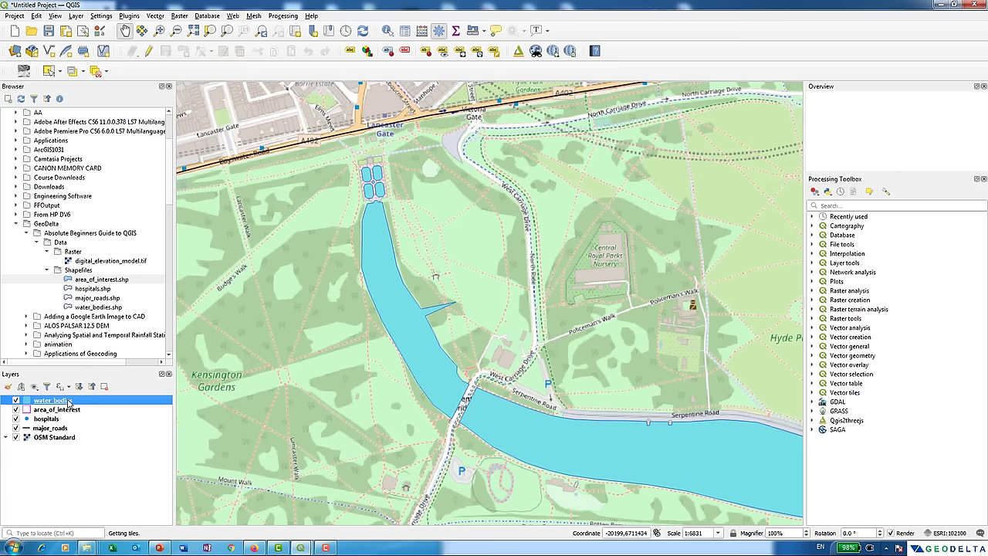
# Turn on editing for water_bodies and select The Long Water in its attribute table.
pyautogui.rightClick(69, 402)
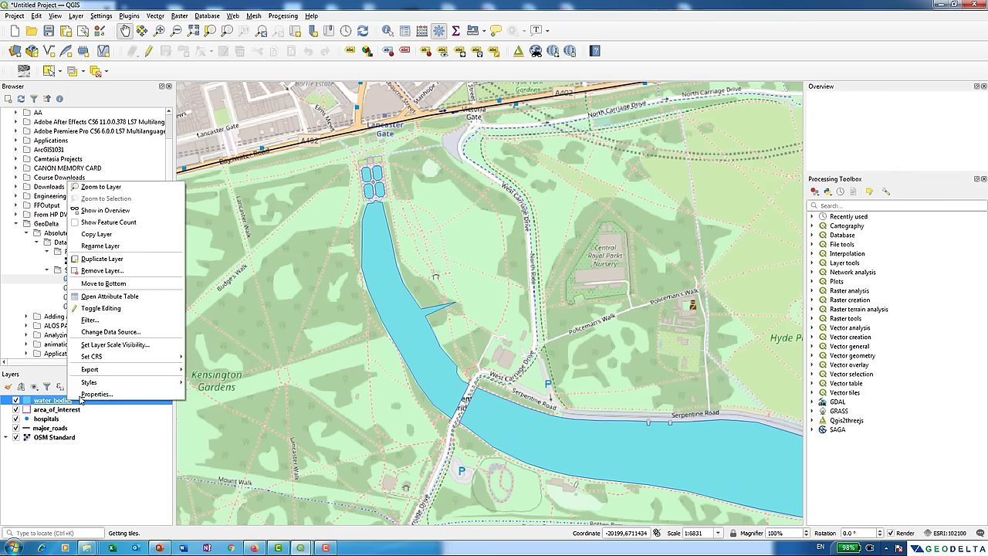
pyautogui.click(101, 308)
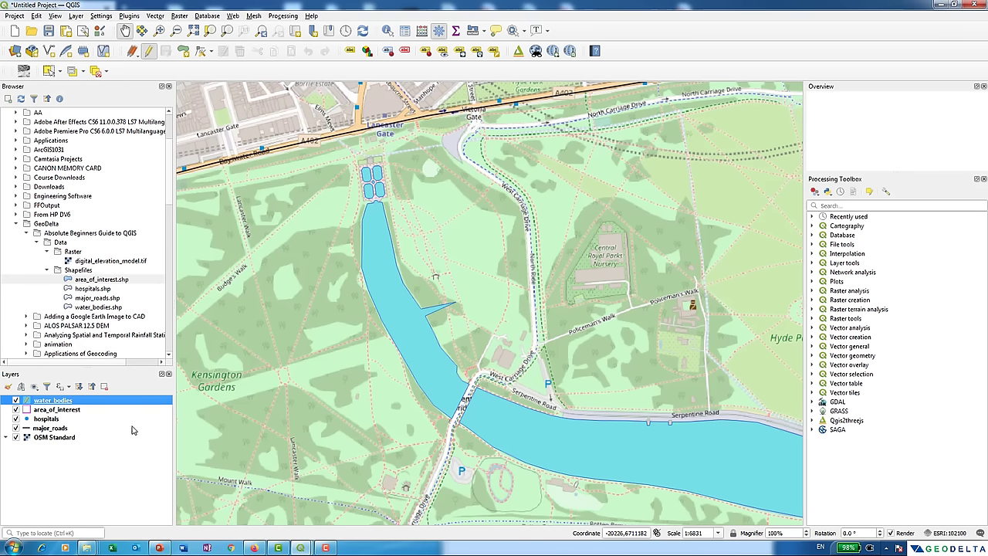
pyautogui.rightClick(103, 406)
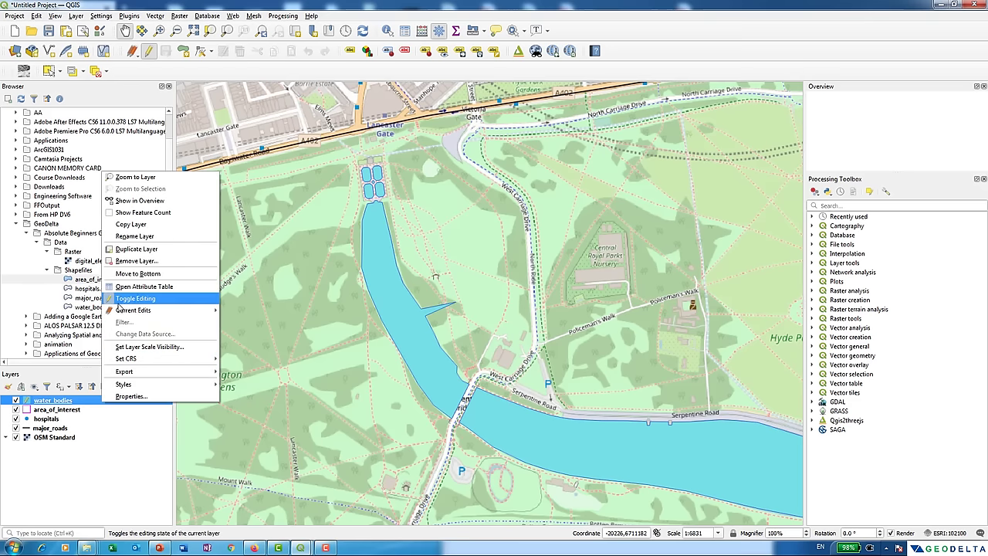
pyautogui.click(139, 288)
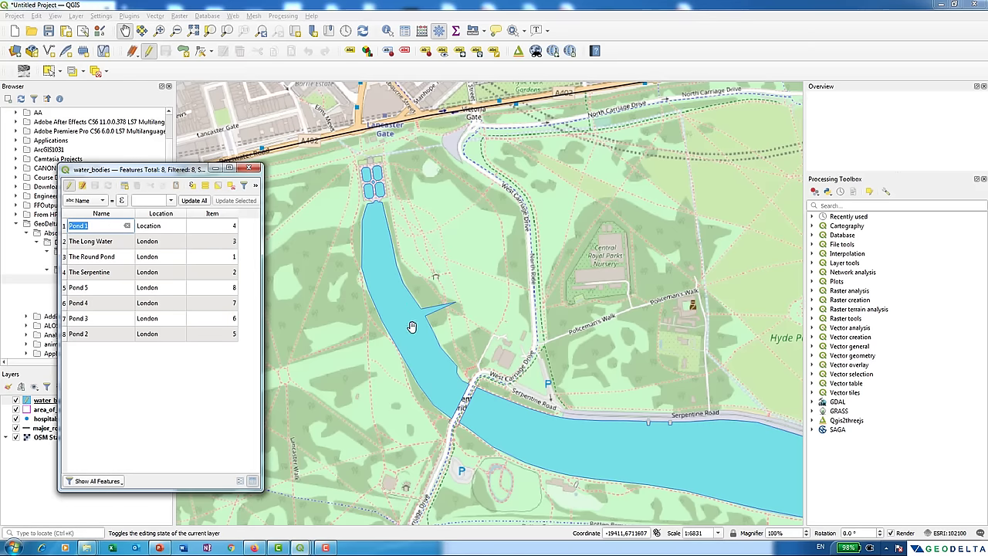
pyautogui.click(64, 242)
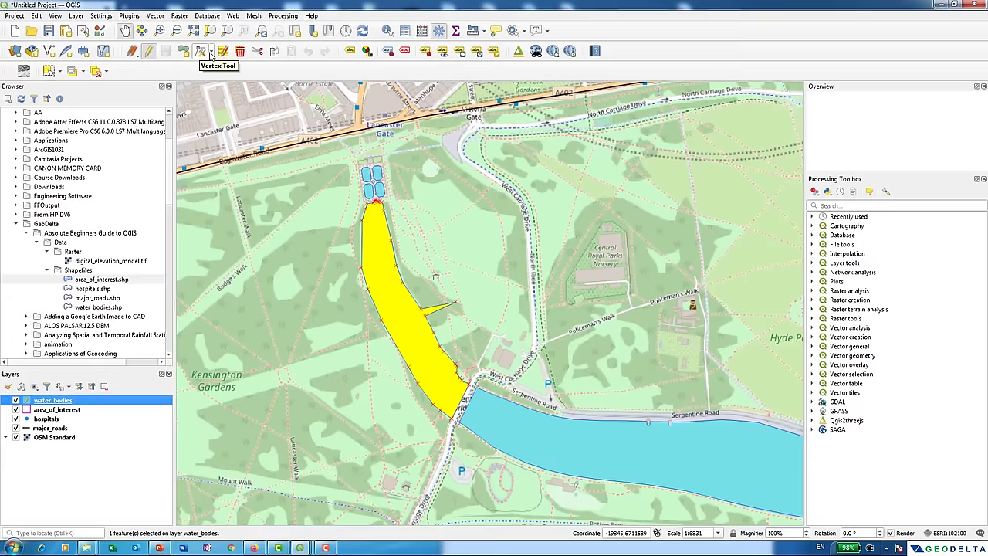
pyautogui.click(563, 271)
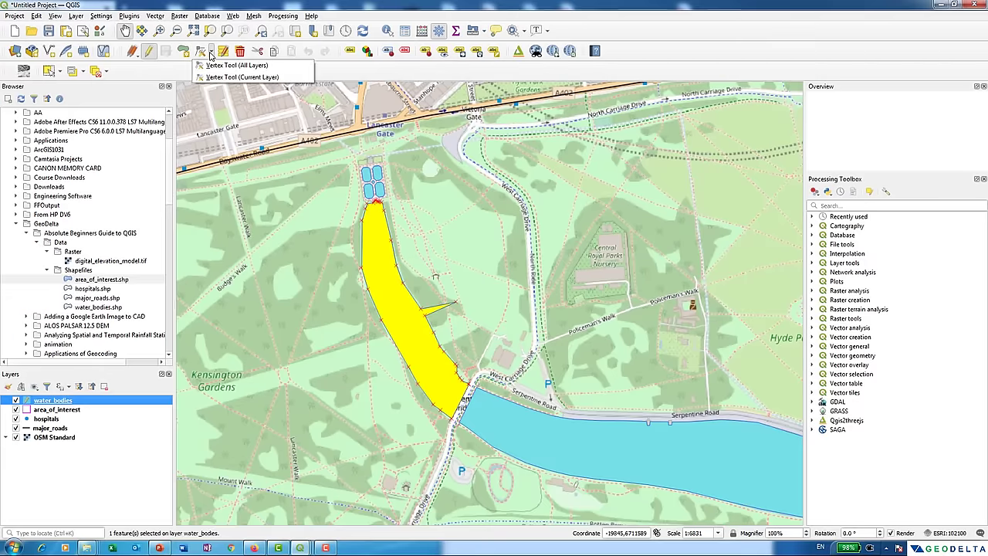
# With the Vertex Tool (Current Layer), move the spike's tip vertex onto the lake edge.
pyautogui.click(239, 78)
pyautogui.scroll(1, 401, 273)
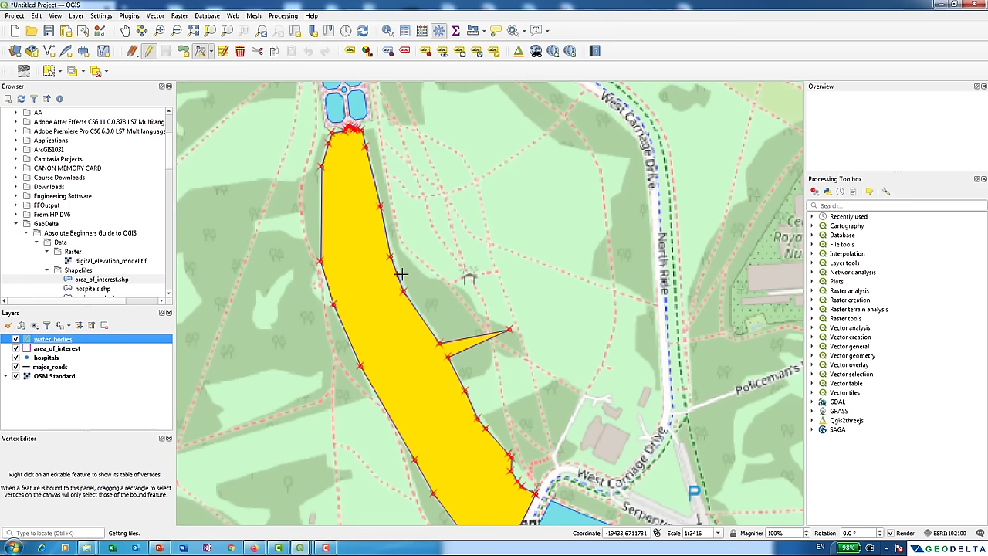
pyautogui.moveTo(452, 349); pyautogui.dragTo(397, 263)
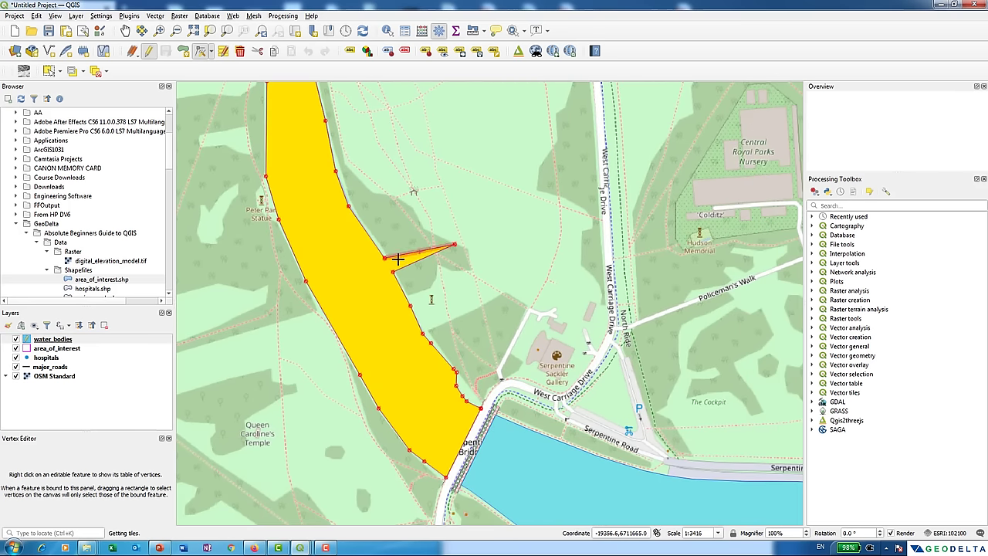
pyautogui.scroll(1, 400, 263)
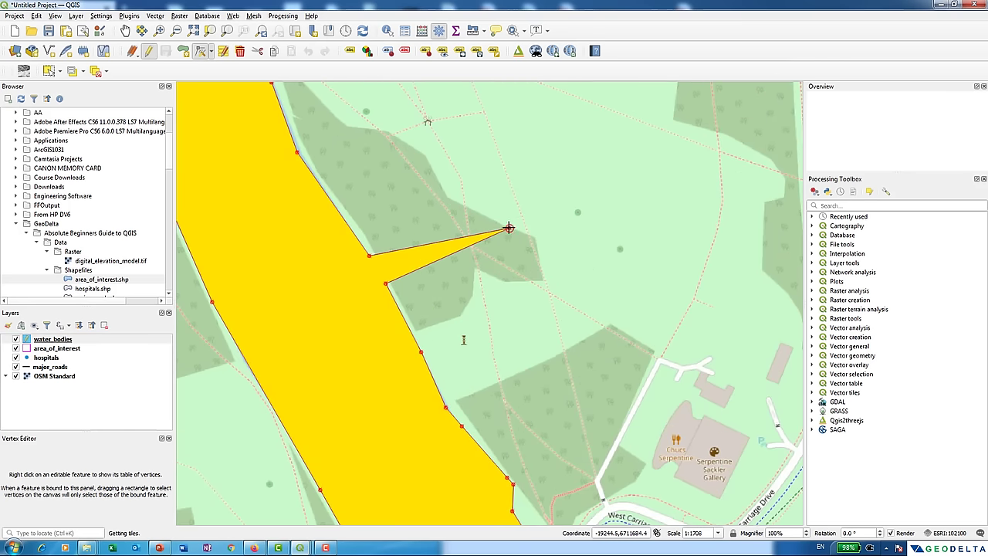
pyautogui.click(509, 228)
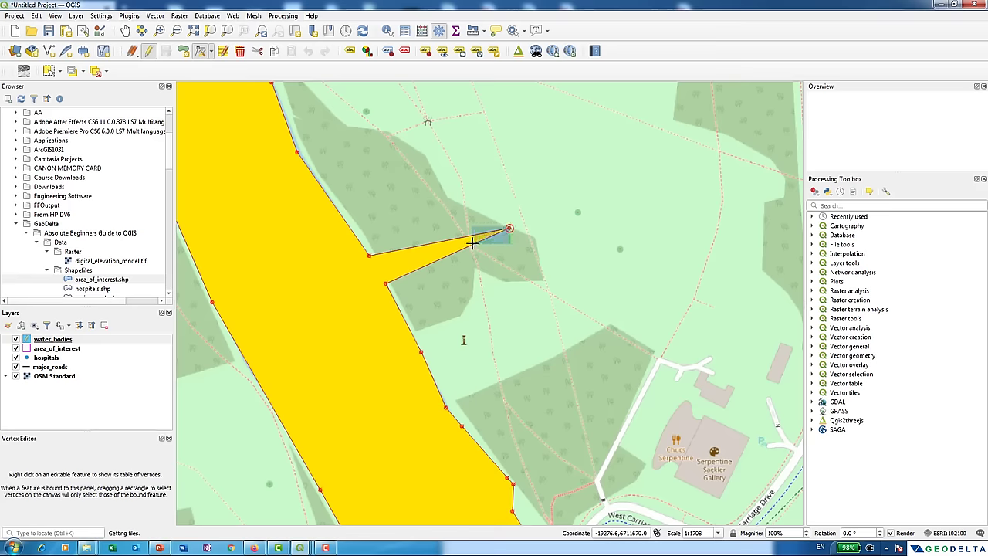
pyautogui.click(510, 228)
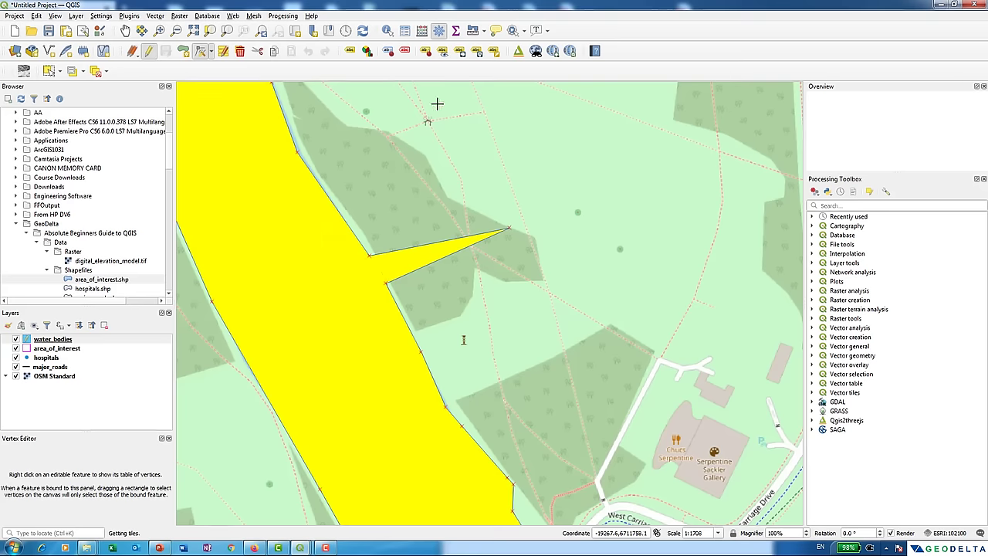
pyautogui.click(378, 271)
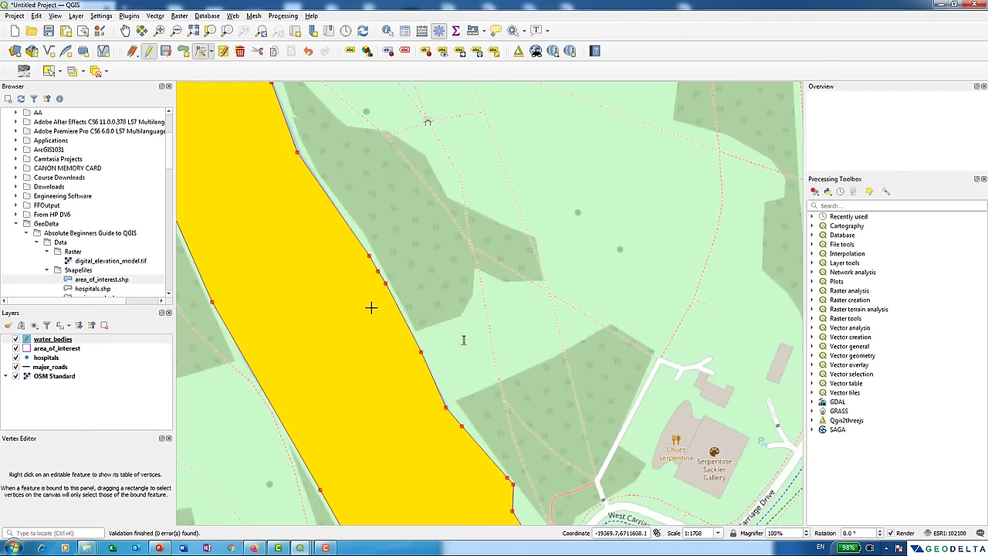
# Stop editing water_bodies and save The Long Water's corrected outline.
pyautogui.scroll(-2, 372, 307)
pyautogui.scroll(1, 371, 306)
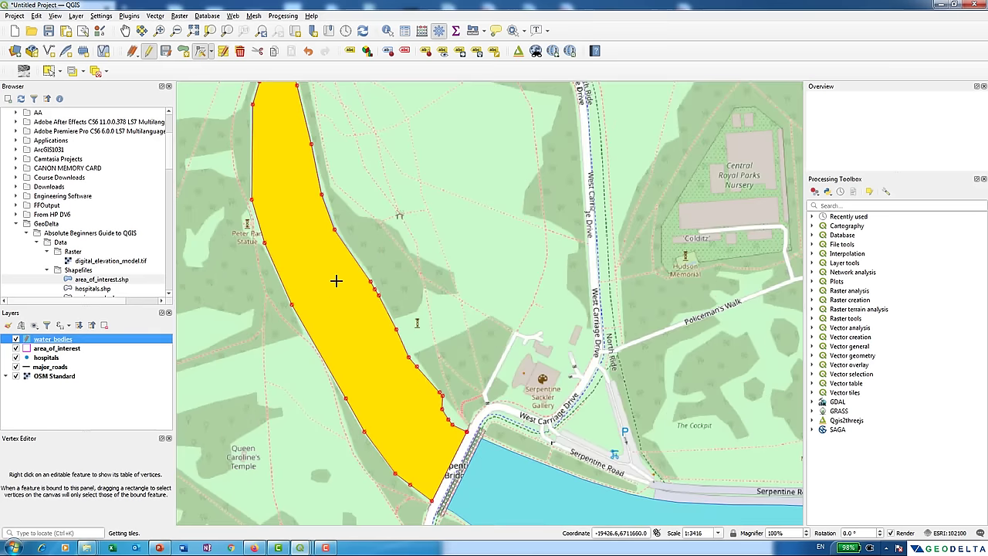
pyautogui.click(149, 56)
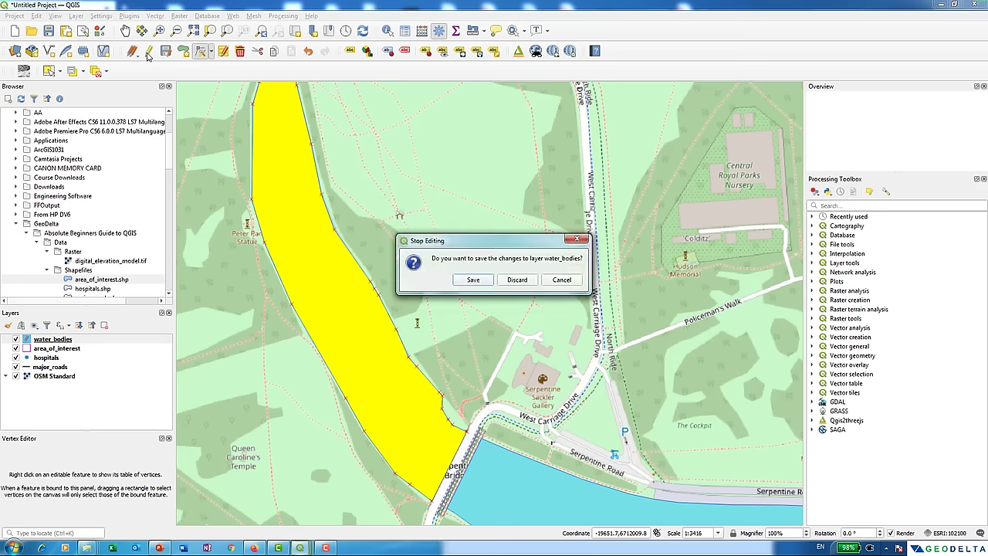
pyautogui.click(458, 279)
pyautogui.scroll(-1, 343, 239)
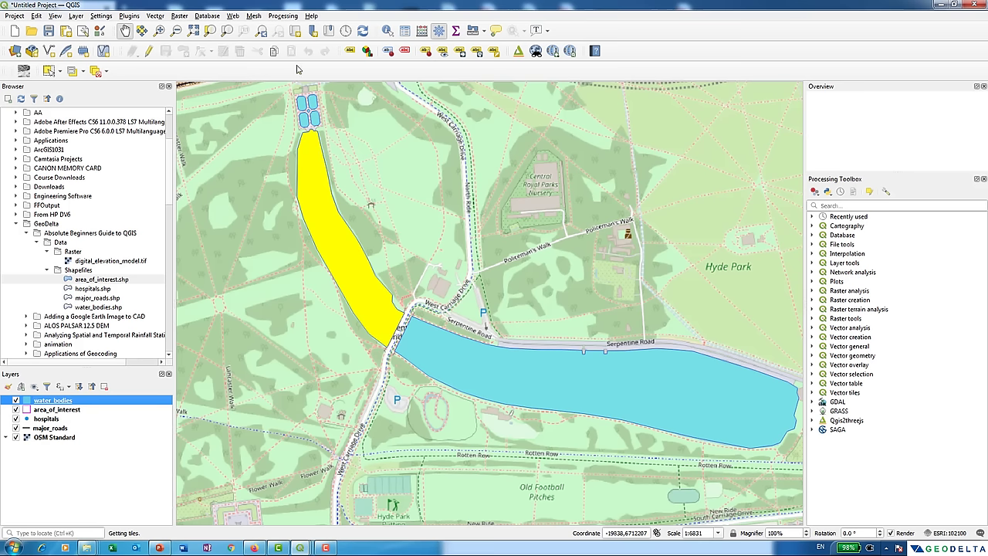
# Deselect all features in the water_bodies attribute table, then close the table.
pyautogui.rightClick(79, 400)
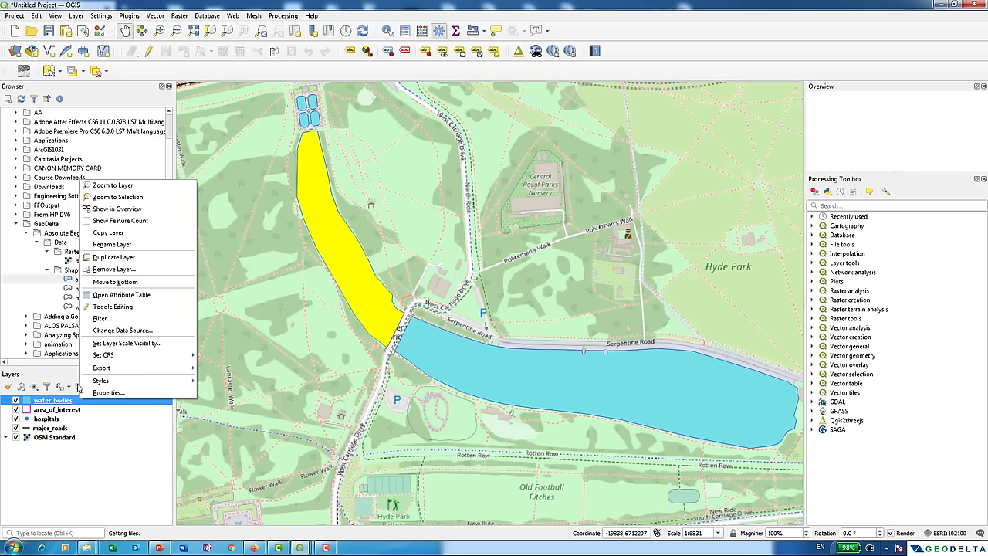
pyautogui.click(128, 296)
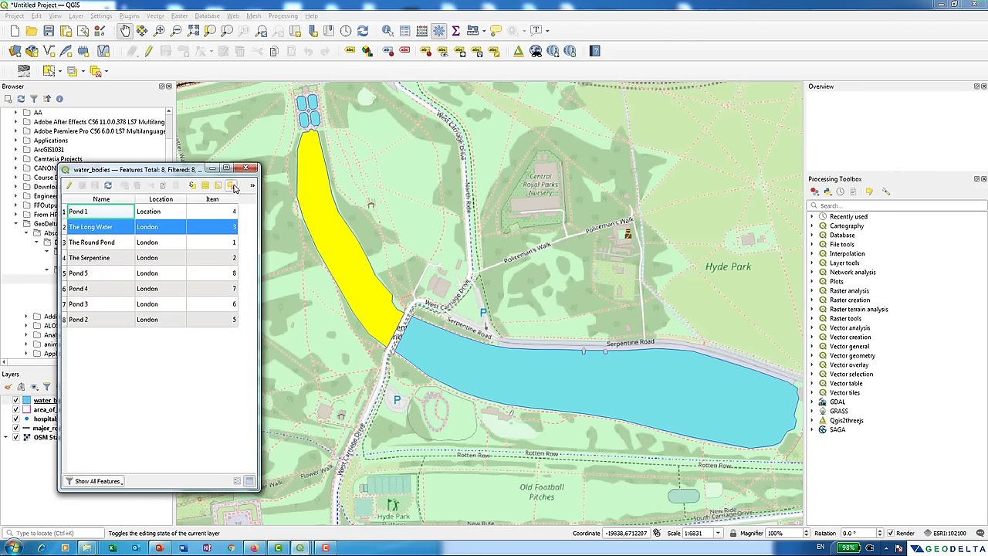
pyautogui.click(233, 186)
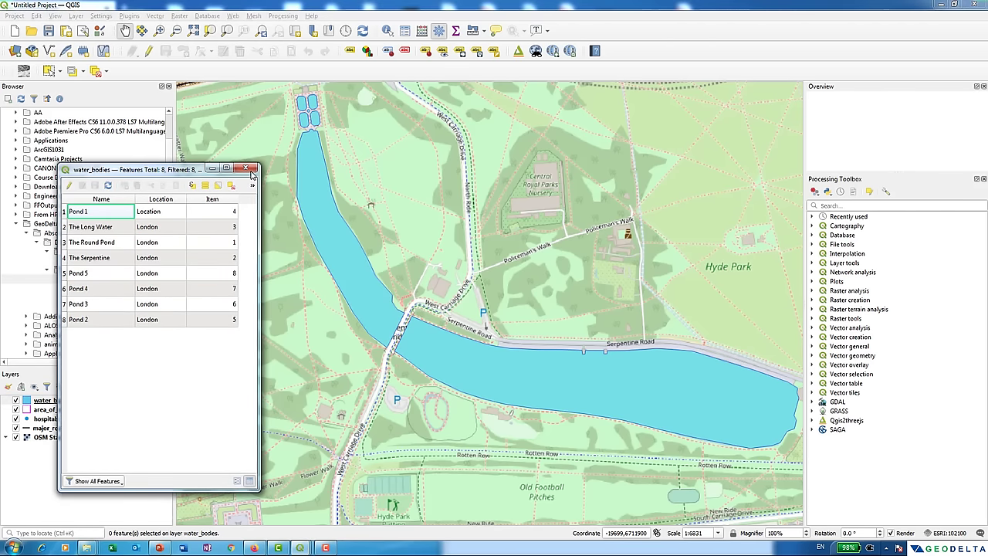
pyautogui.click(247, 168)
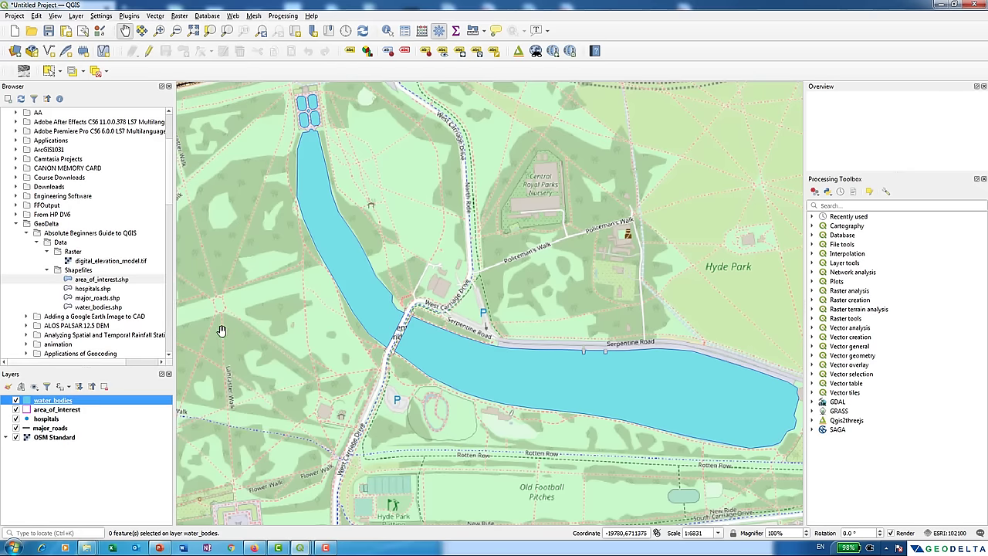
pyautogui.rightClick(137, 404)
# In water_bodies Symbology, apply fill opacity 51.1% and then 24.9%.
pyautogui.click(152, 402)
pyautogui.doubleClick(152, 402)
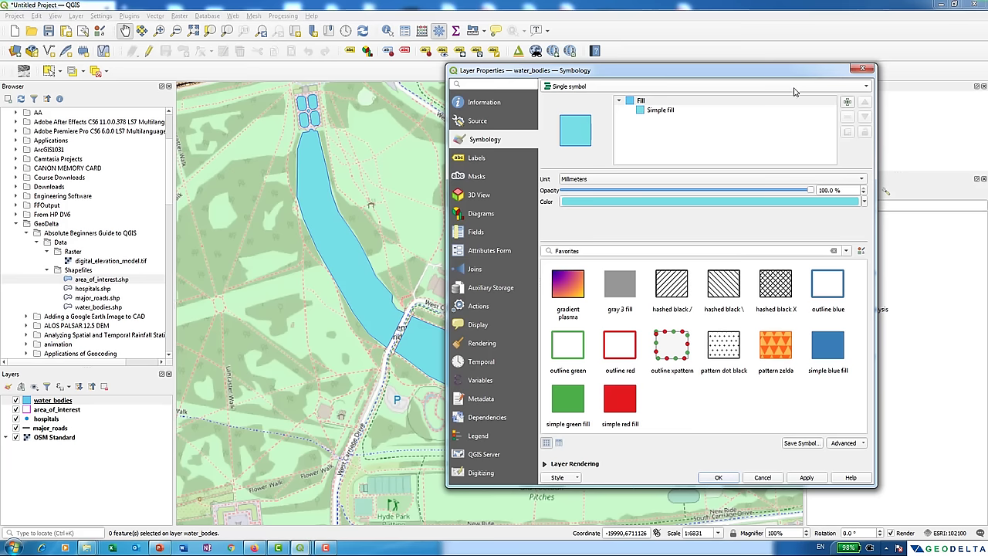
pyautogui.moveTo(665, 90); pyautogui.dragTo(708, 91)
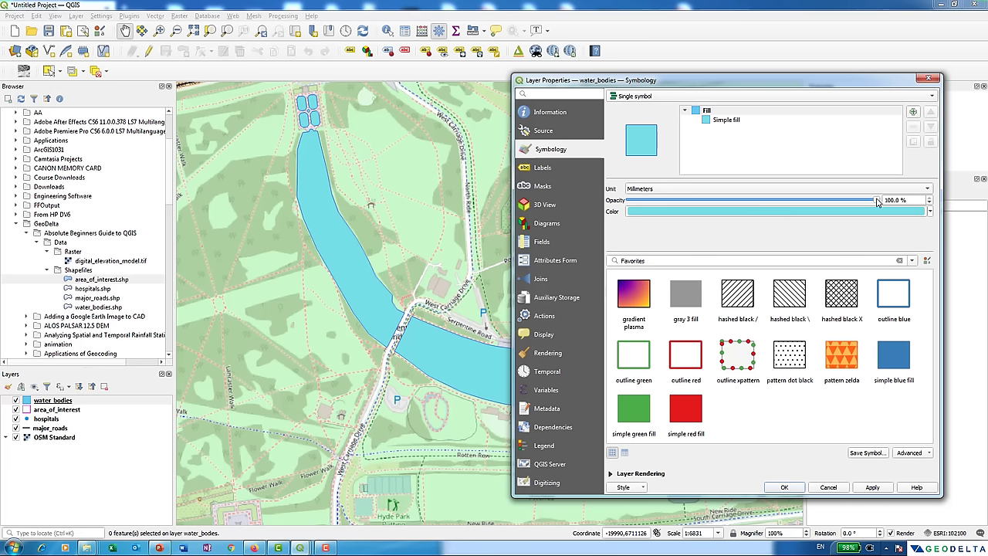
pyautogui.moveTo(875, 202); pyautogui.dragTo(756, 201)
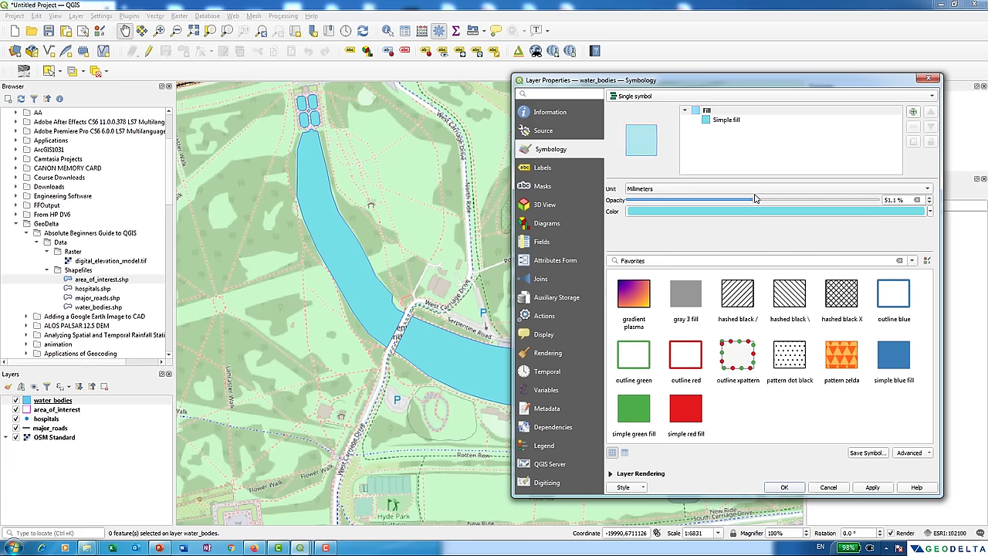
pyautogui.click(870, 489)
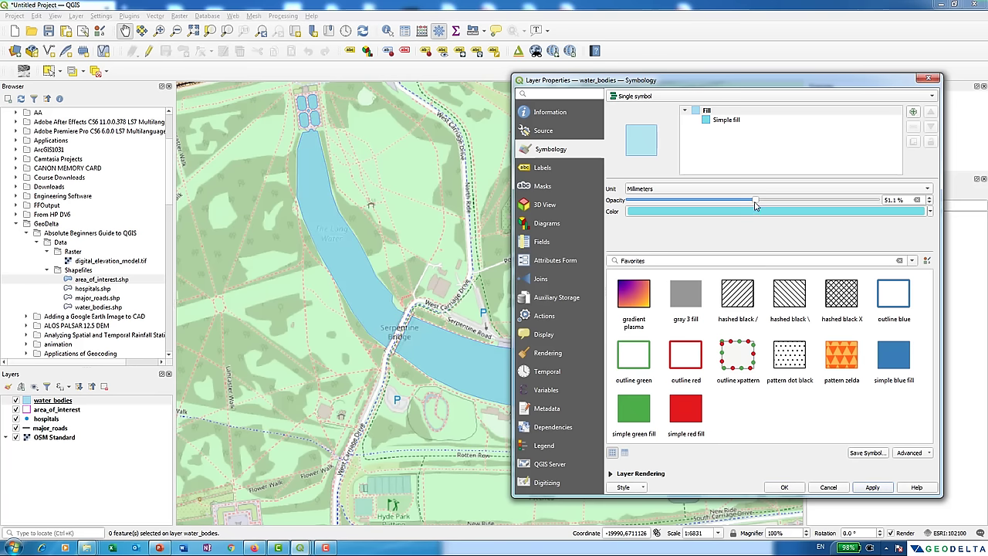
pyautogui.moveTo(755, 201); pyautogui.dragTo(689, 201)
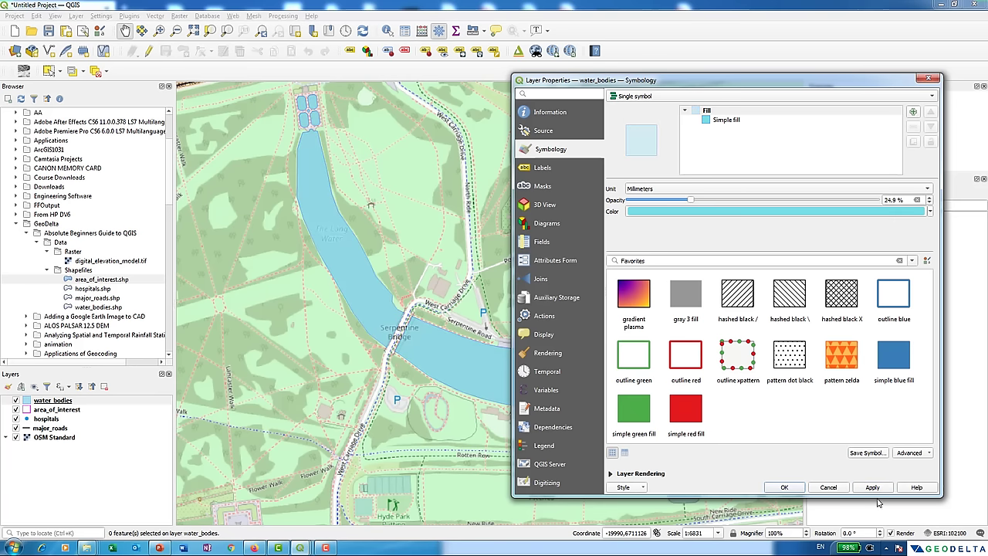
pyautogui.click(873, 486)
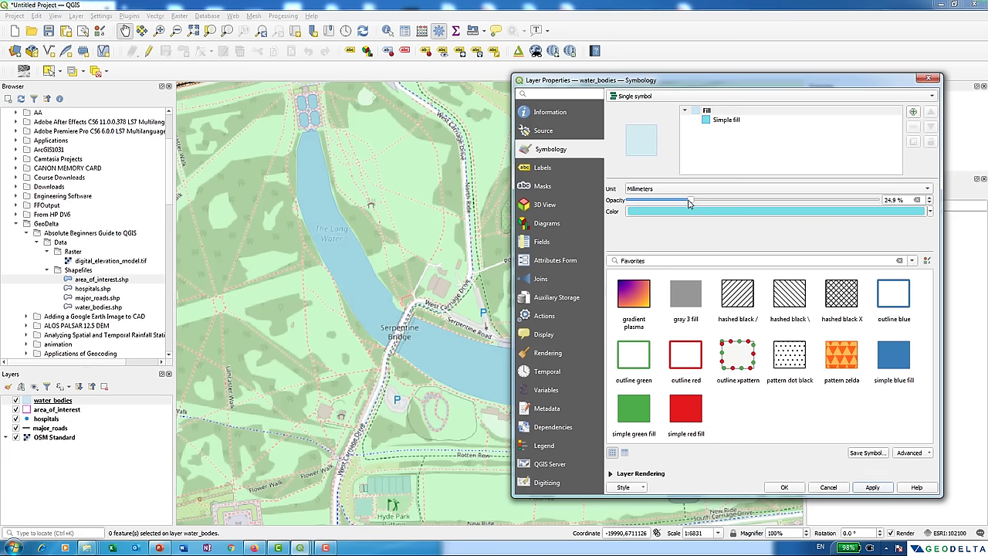
# Apply 69.2% opacity, then restore 100% and close Layer Properties with OK.
pyautogui.moveTo(689, 200); pyautogui.dragTo(799, 201)
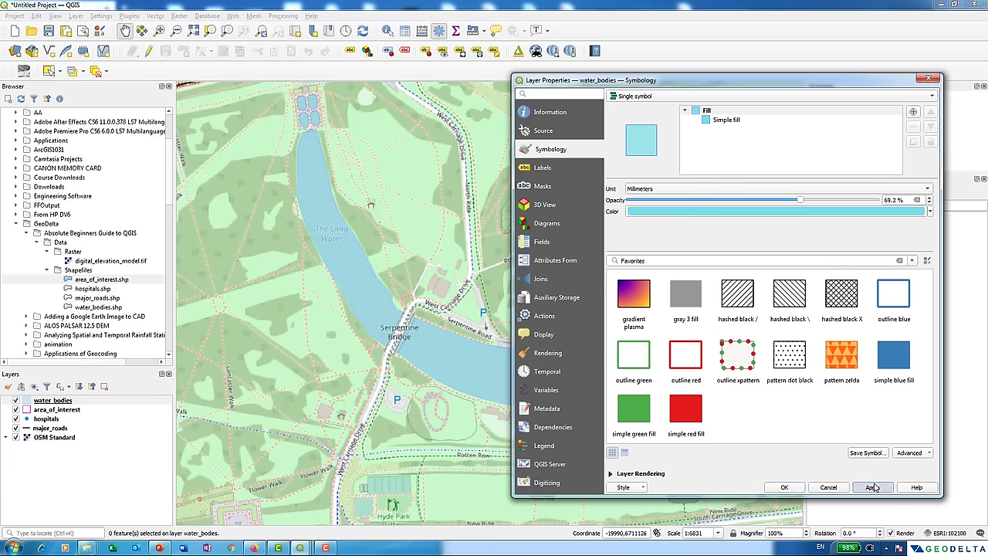
pyautogui.click(871, 487)
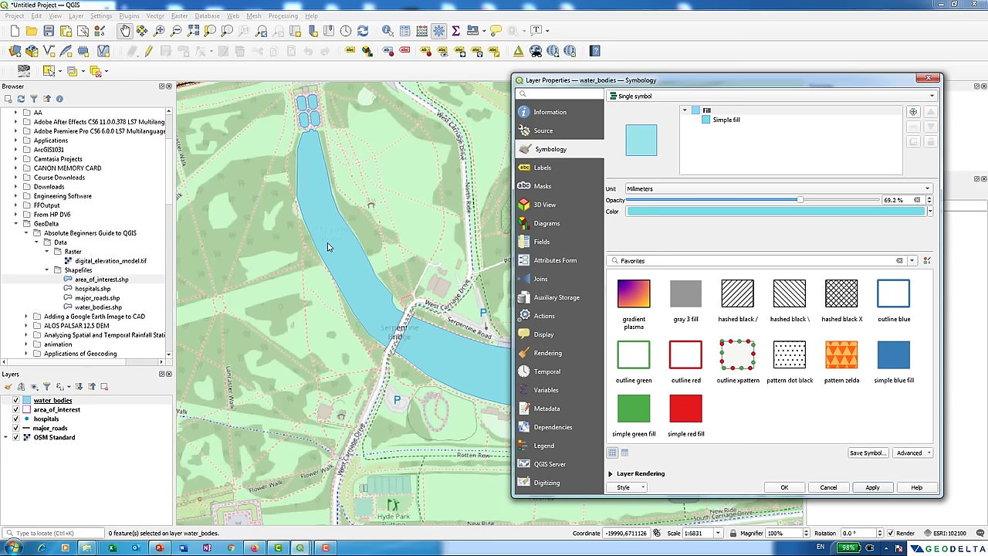
pyautogui.moveTo(802, 202); pyautogui.dragTo(877, 201)
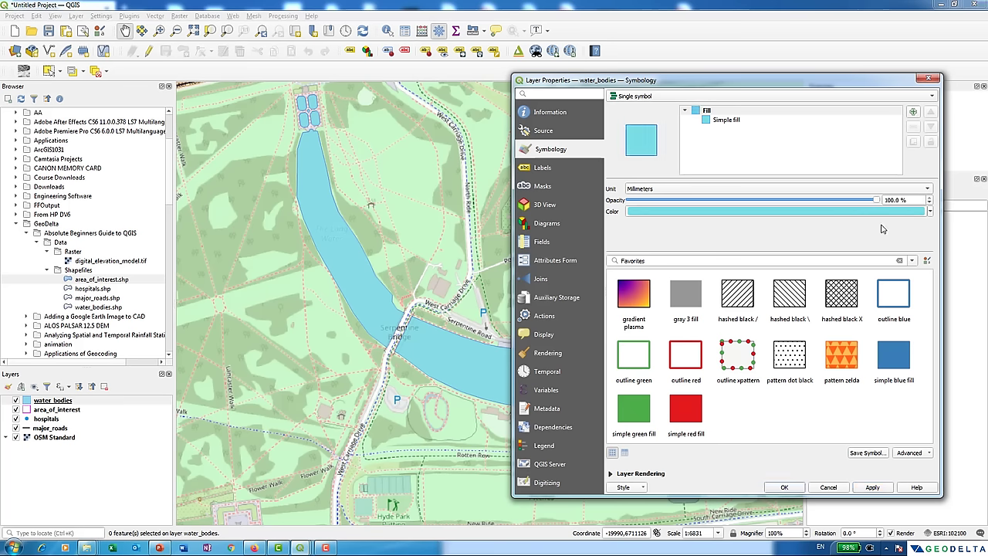
pyautogui.click(886, 490)
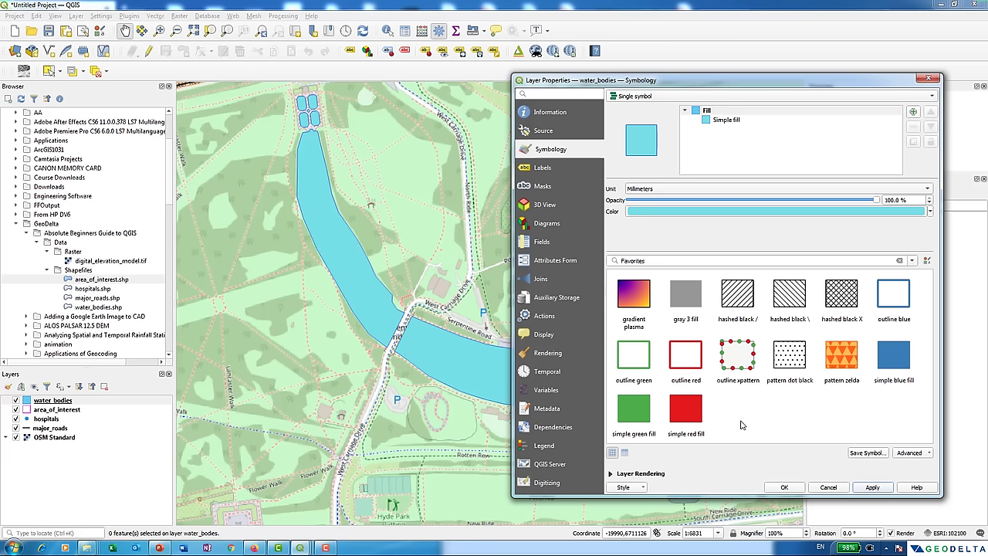
pyautogui.click(798, 487)
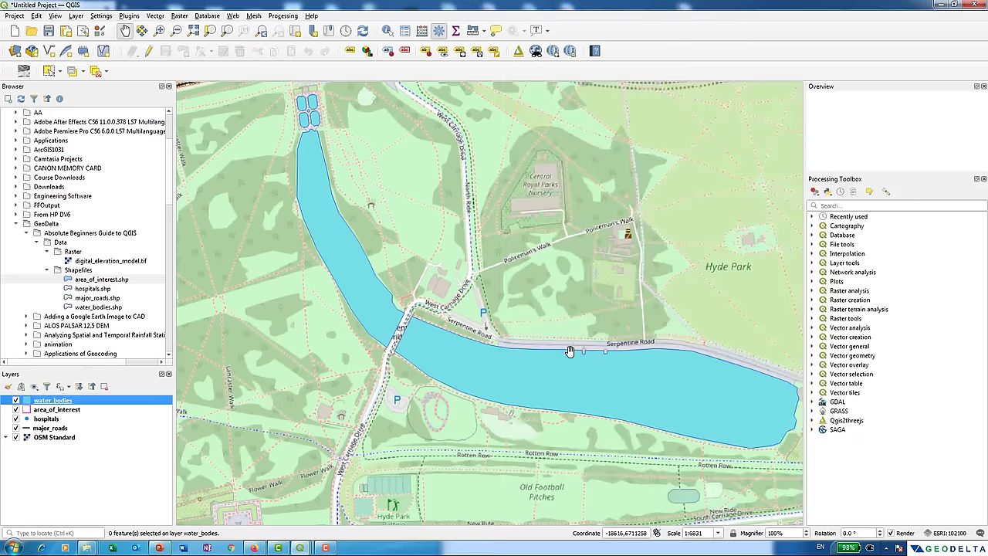
pyautogui.scroll(1, 535, 342)
pyautogui.scroll(-1, 534, 343)
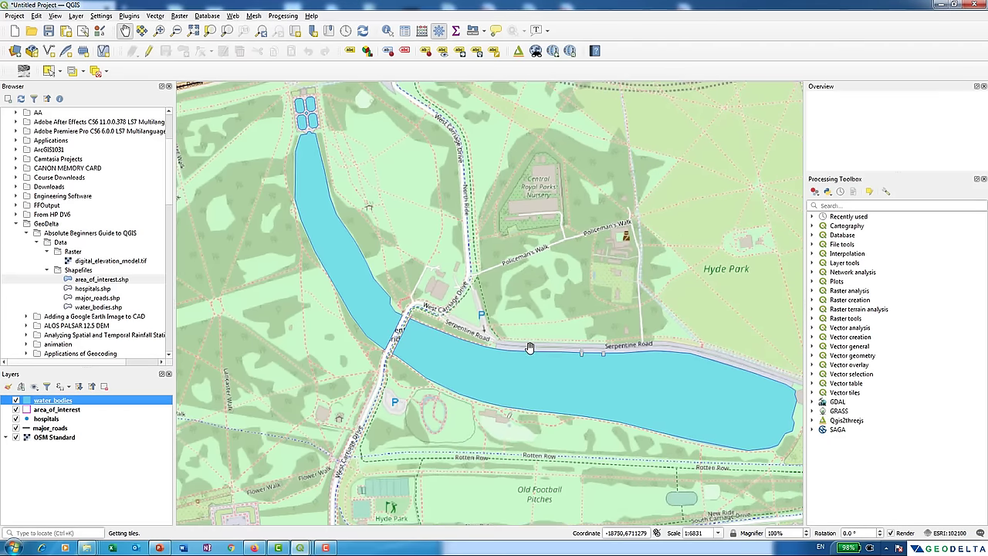
pyautogui.click(130, 460)
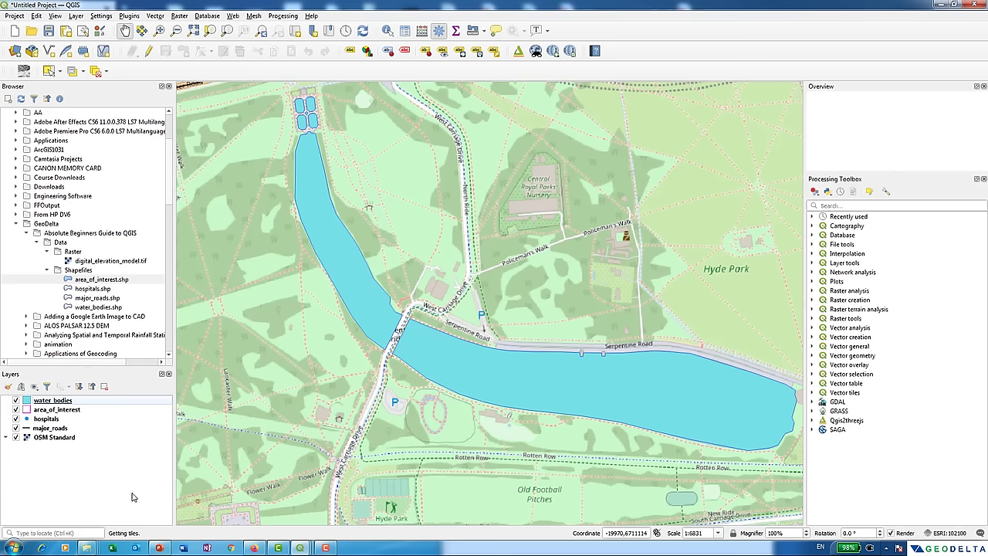
pyautogui.click(87, 548)
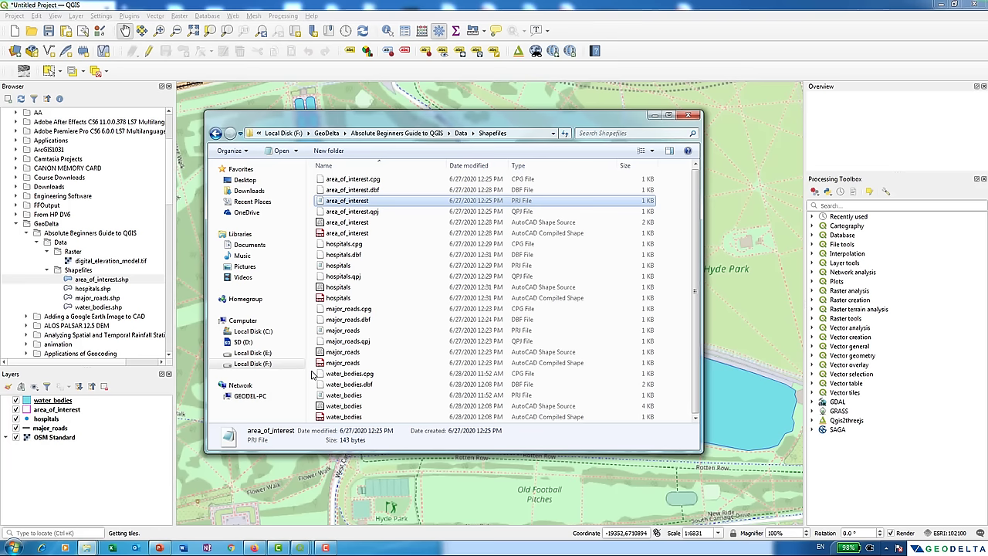
pyautogui.moveTo(312, 372); pyautogui.dragTo(490, 422)
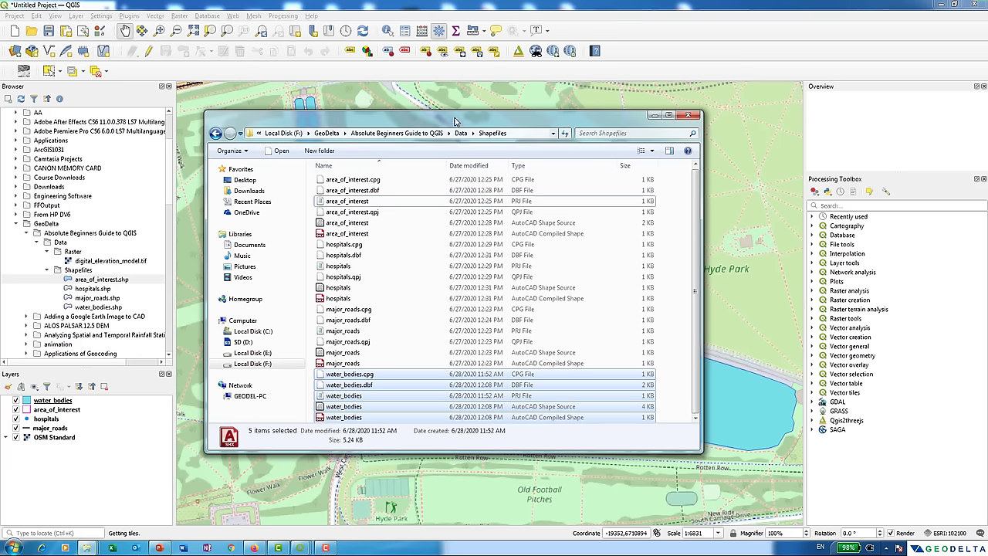
pyautogui.moveTo(453, 118); pyautogui.dragTo(506, 91)
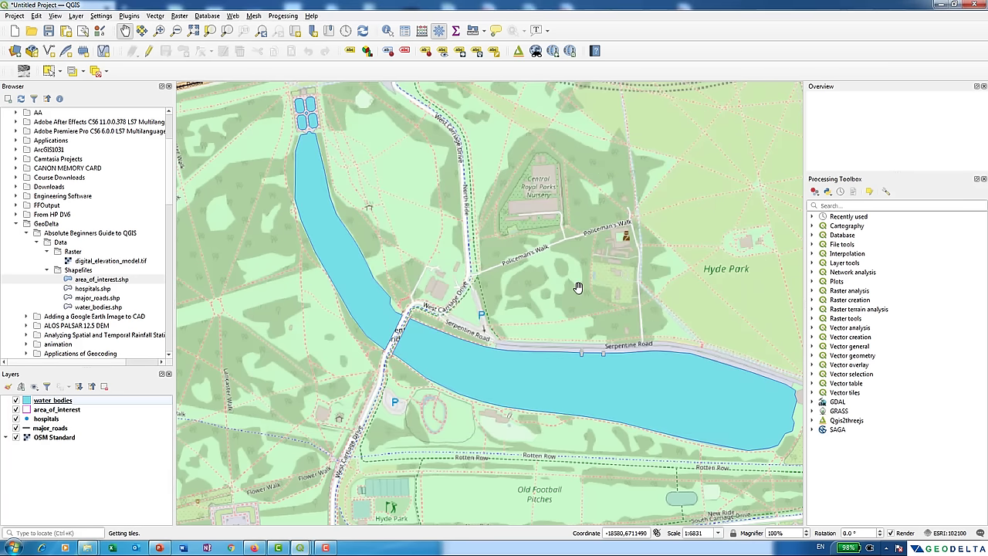
# Drag digital_elevation_model.tif from the Browser's Raster folder onto the map canvas.
pyautogui.moveTo(561, 295); pyautogui.dragTo(538, 288)
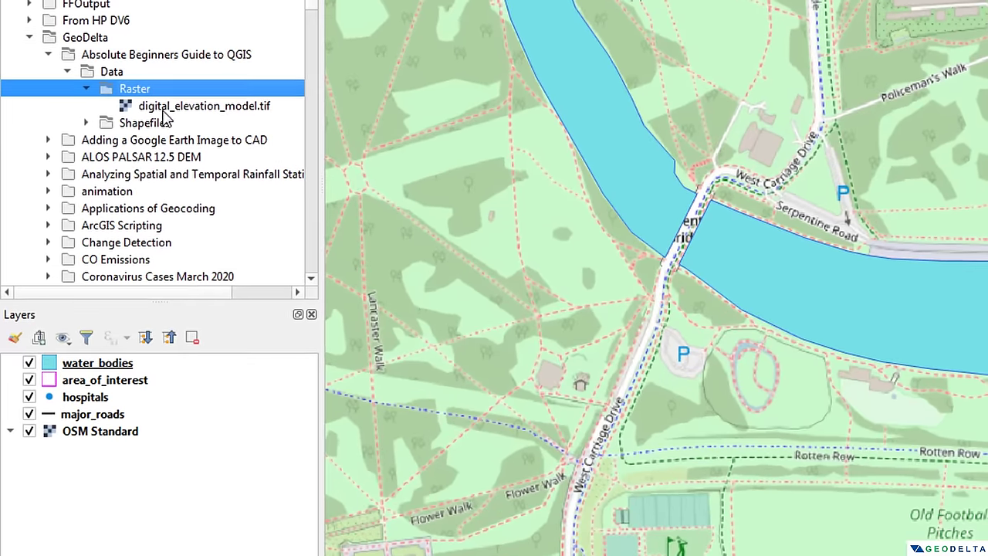
pyautogui.click(89, 262)
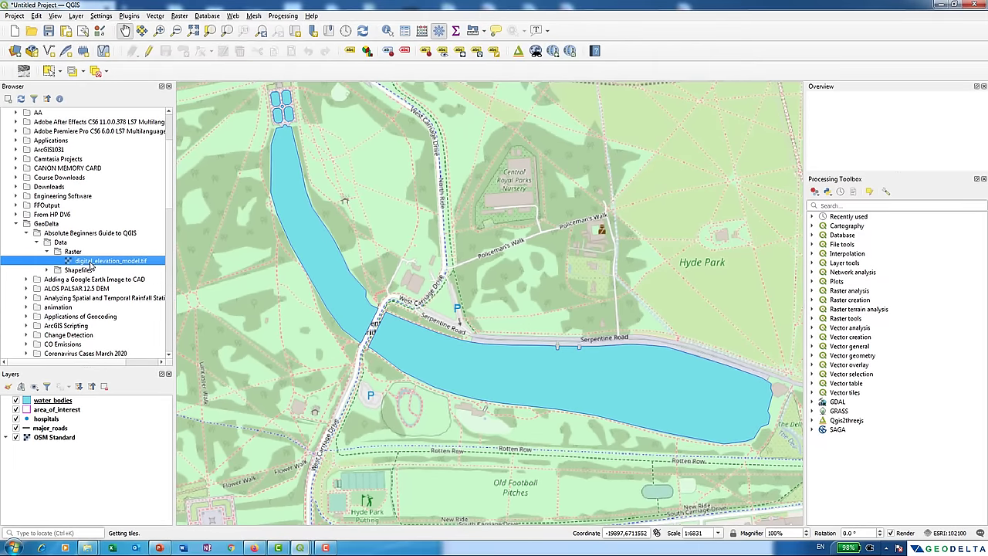
pyautogui.moveTo(89, 263); pyautogui.dragTo(375, 276)
# Hide the hospitals, major_roads and water_bodies layers, leaving area_of_interest selected.
pyautogui.scroll(3, 396, 283)
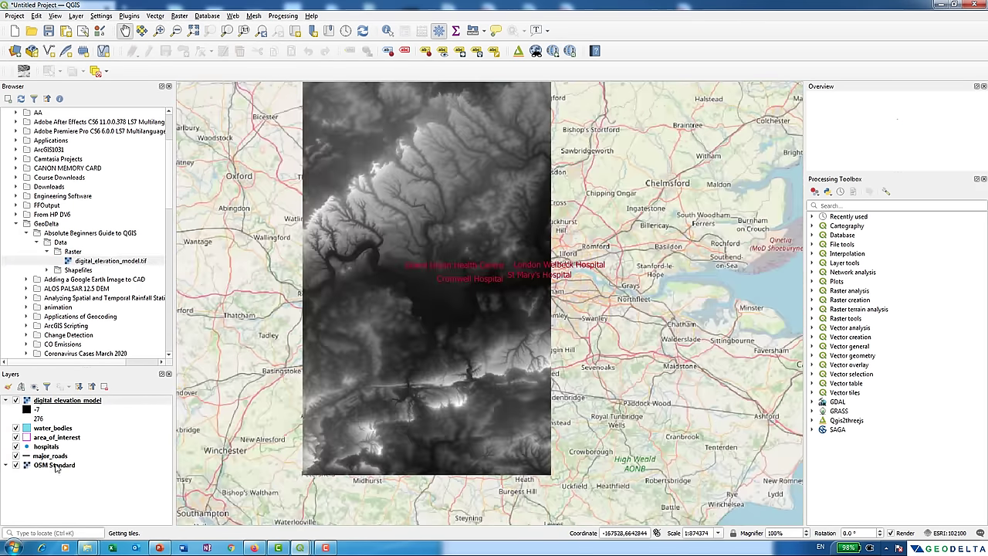
pyautogui.click(16, 447)
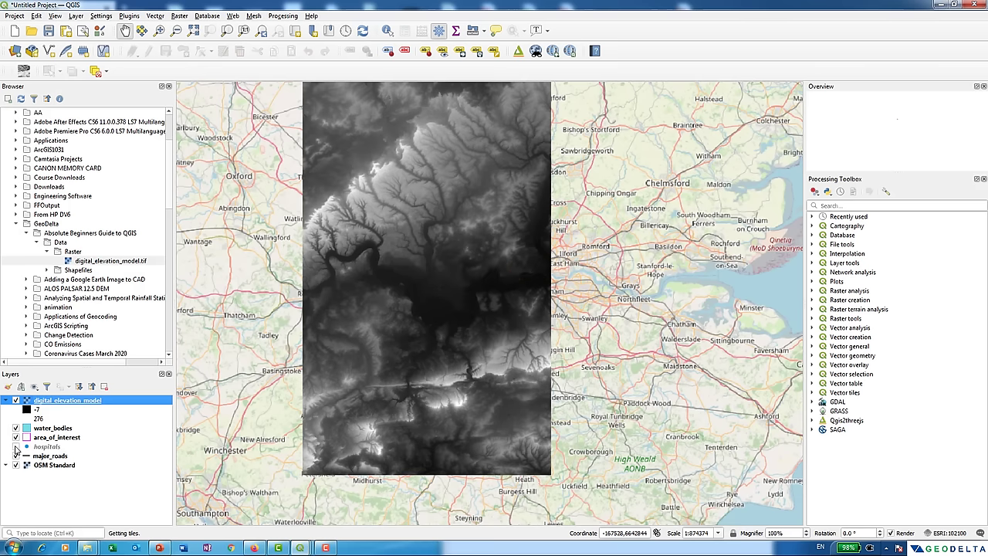
pyautogui.click(16, 456)
pyautogui.click(15, 427)
pyautogui.click(49, 438)
# Pan and zoom the map to centre the elevation raster over the OSM basemap.
pyautogui.moveTo(525, 103); pyautogui.dragTo(536, 143)
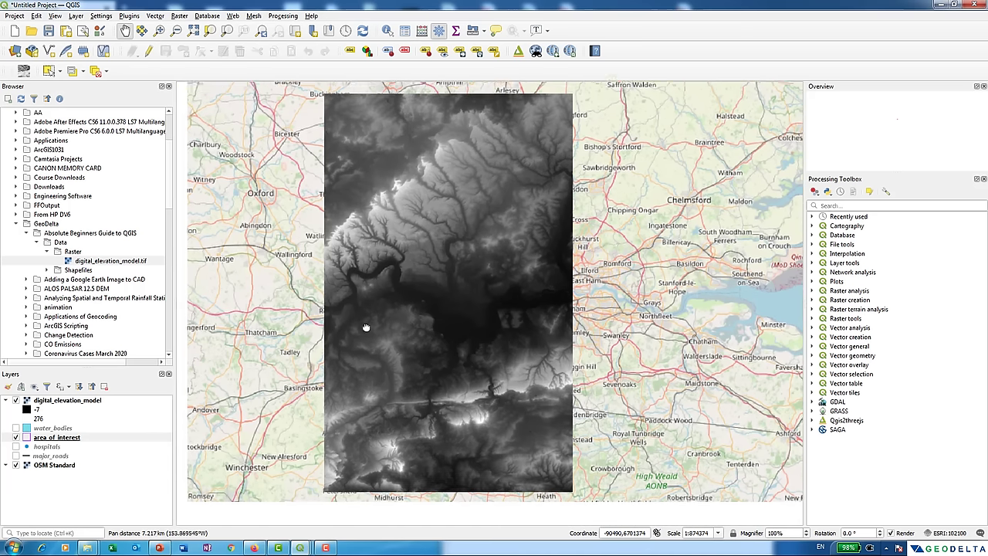
pyautogui.moveTo(362, 333); pyautogui.dragTo(369, 321)
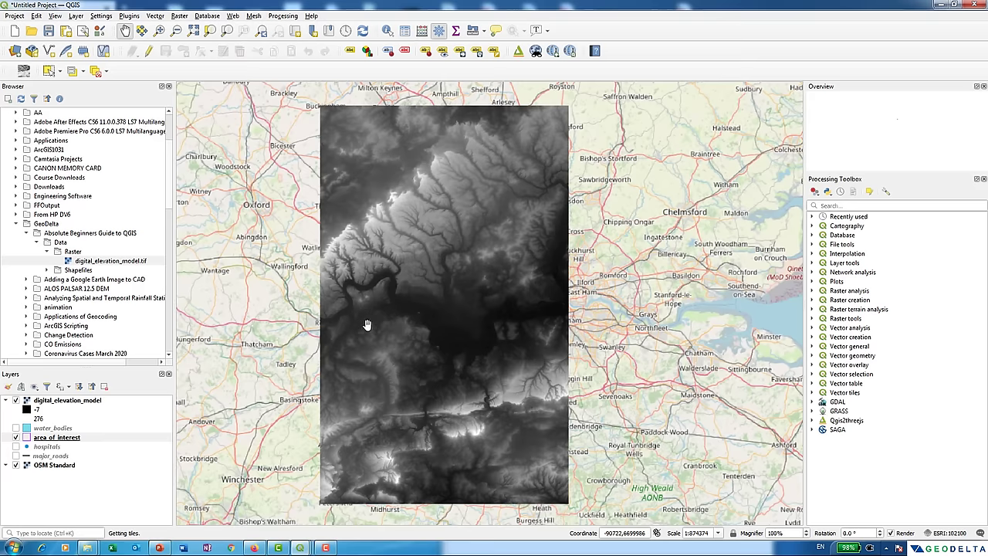
pyautogui.scroll(4, 370, 320)
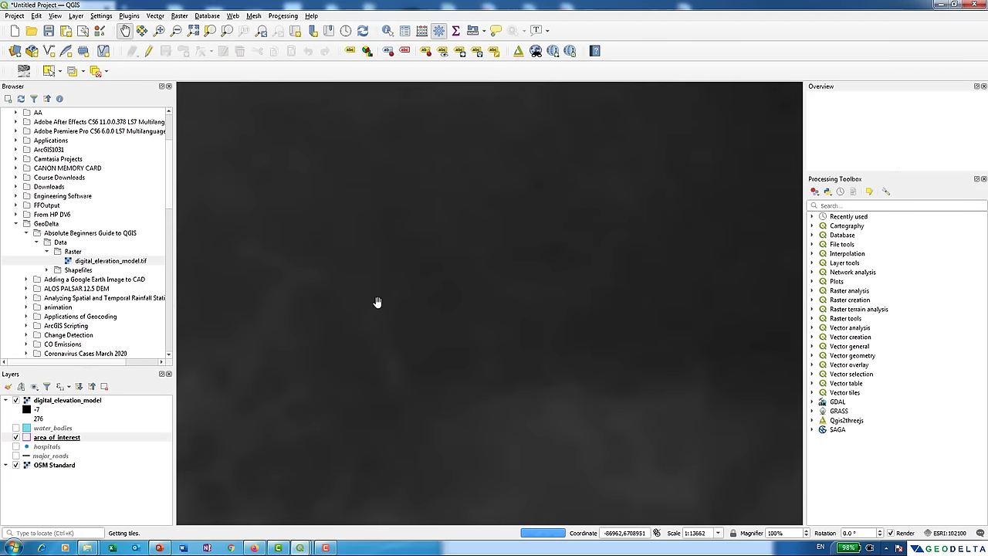
pyautogui.scroll(2, 361, 313)
pyautogui.scroll(-4, 360, 313)
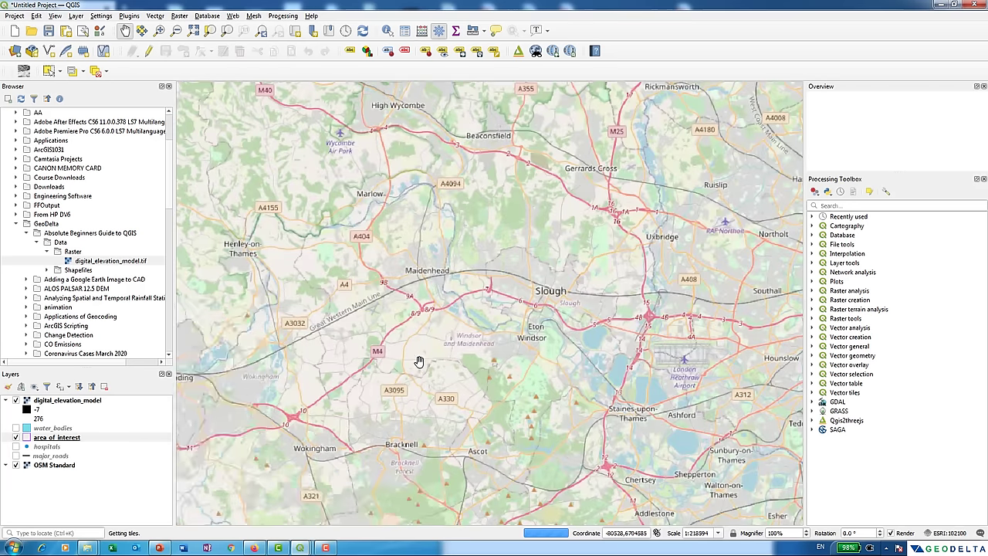
pyautogui.scroll(-1, 425, 352)
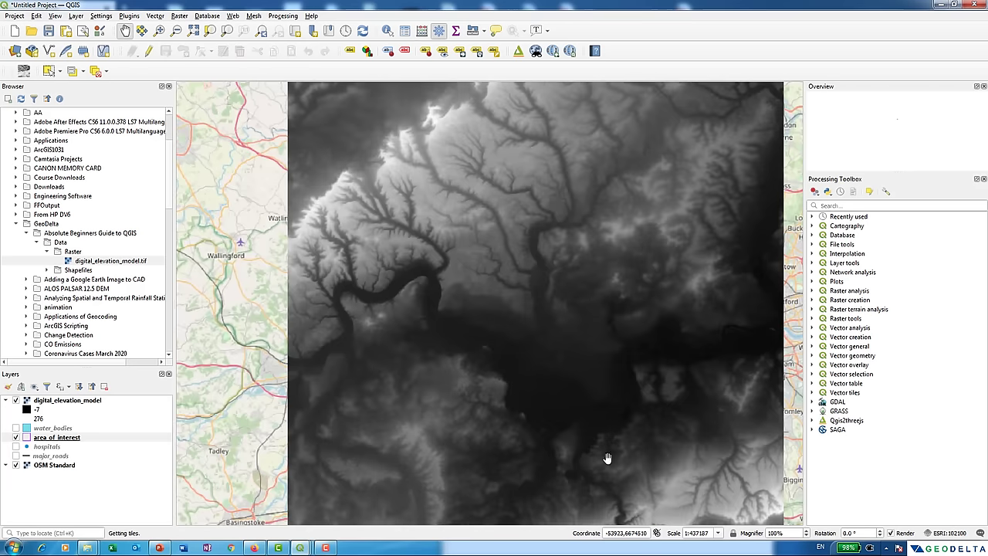
pyautogui.scroll(-1, 497, 412)
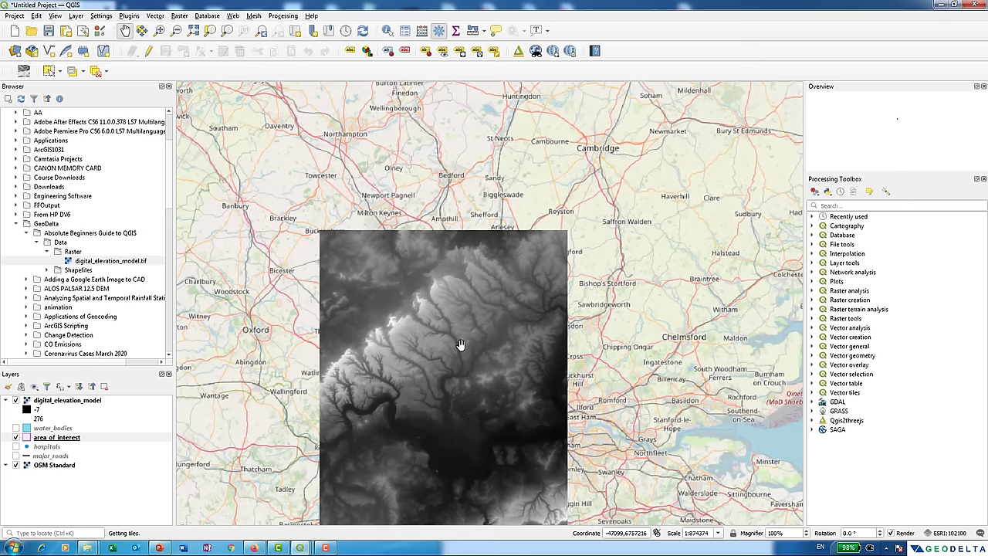
pyautogui.moveTo(456, 342); pyautogui.dragTo(471, 225)
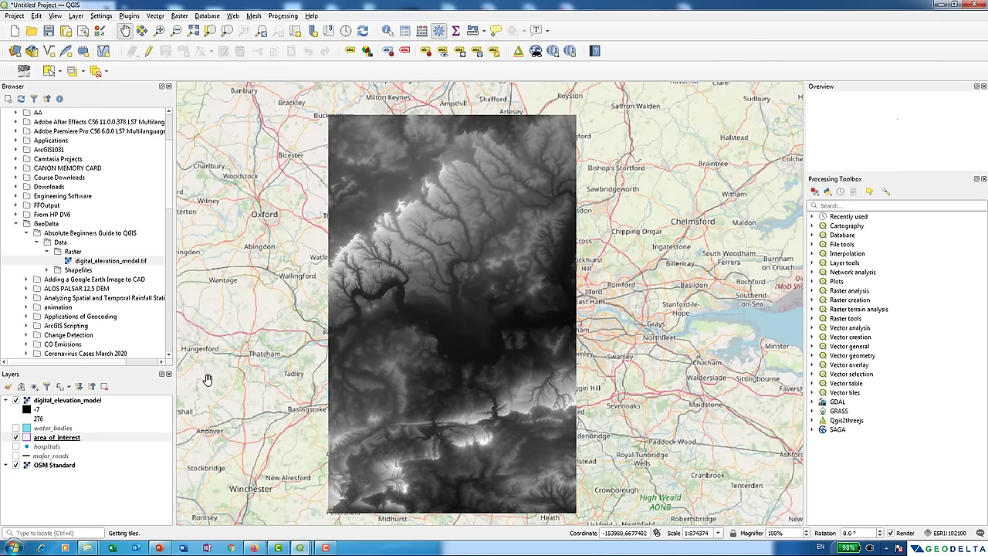
# Select the digital_elevation_model layer, noting its -7 to 276 elevation range, and bring up its options.
pyautogui.click(47, 402)
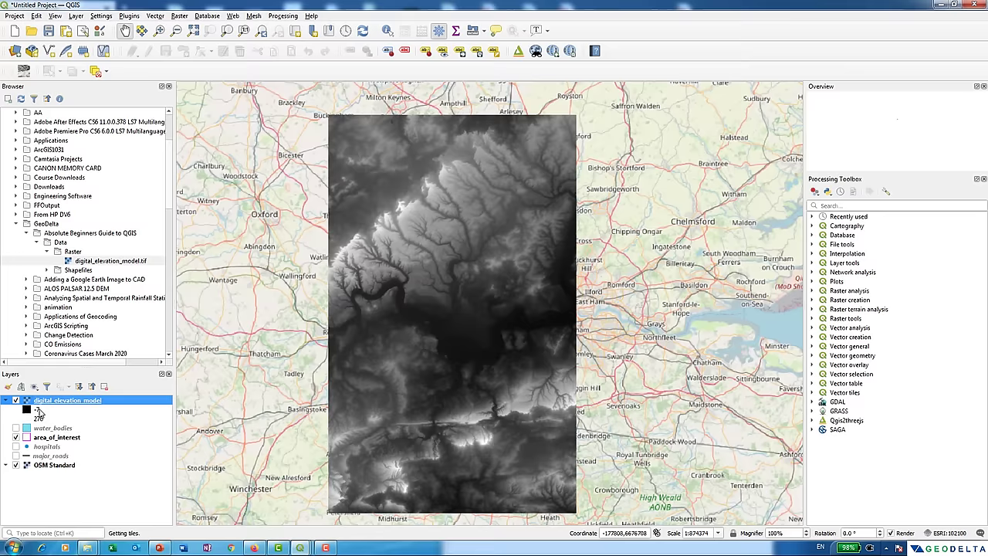
pyautogui.click(32, 419)
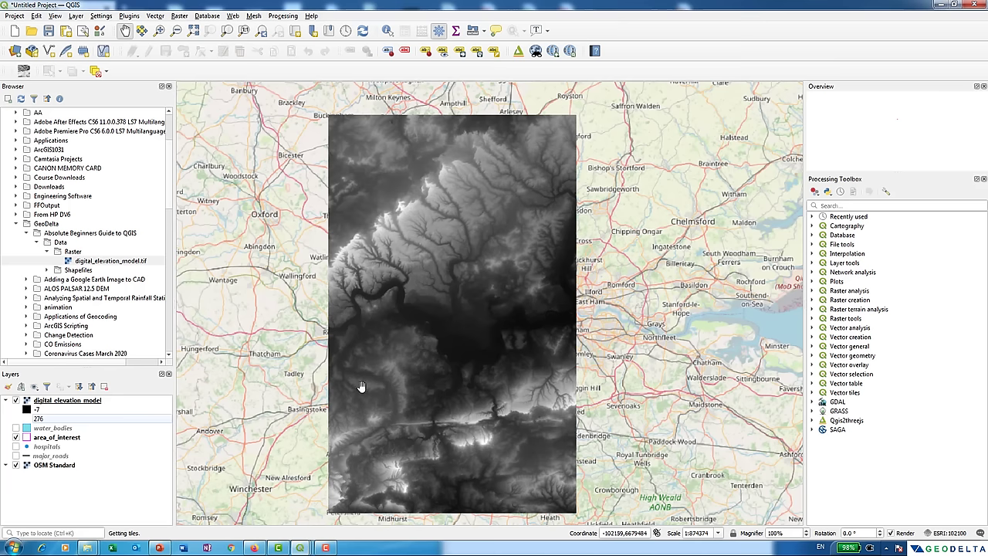
pyautogui.moveTo(432, 346); pyautogui.dragTo(444, 337)
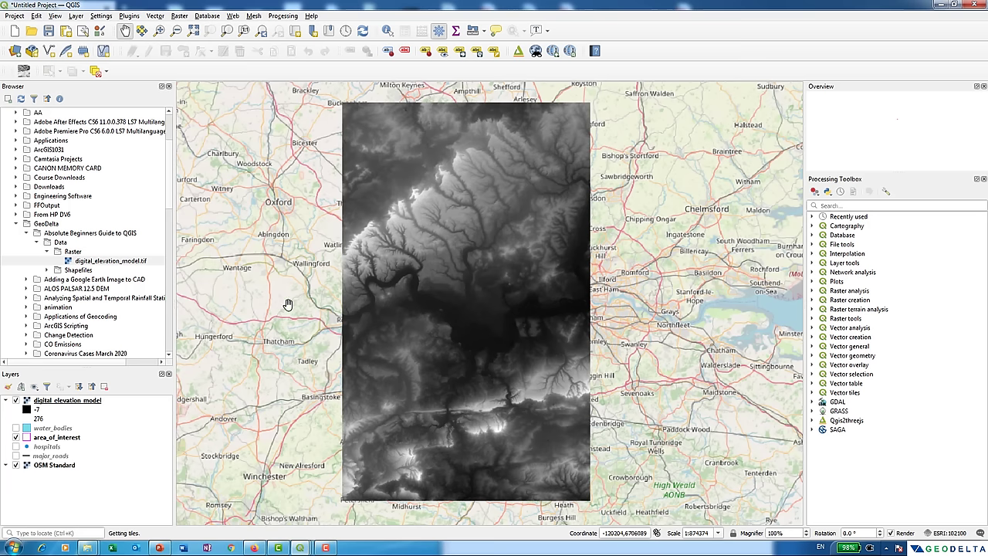
pyautogui.click(116, 262)
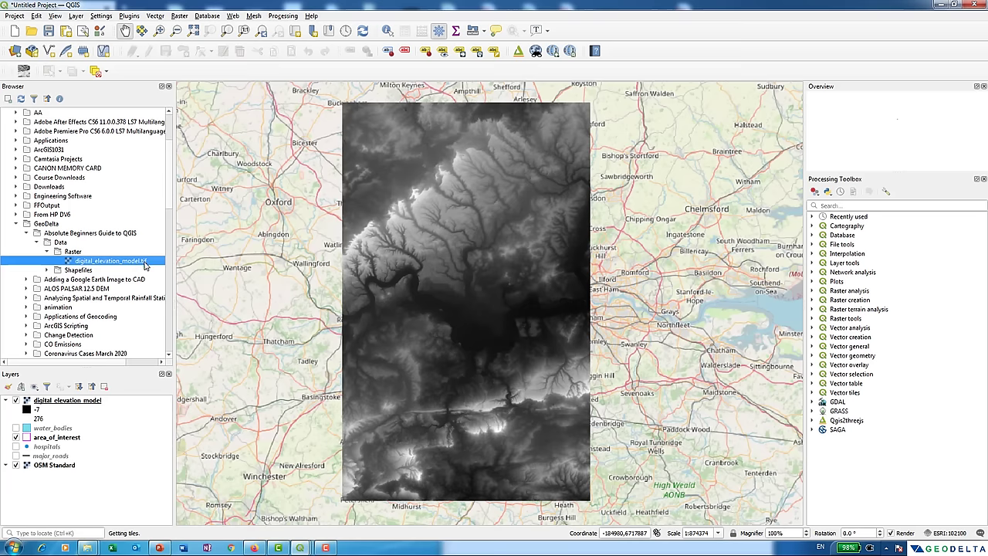
pyautogui.rightClick(86, 399)
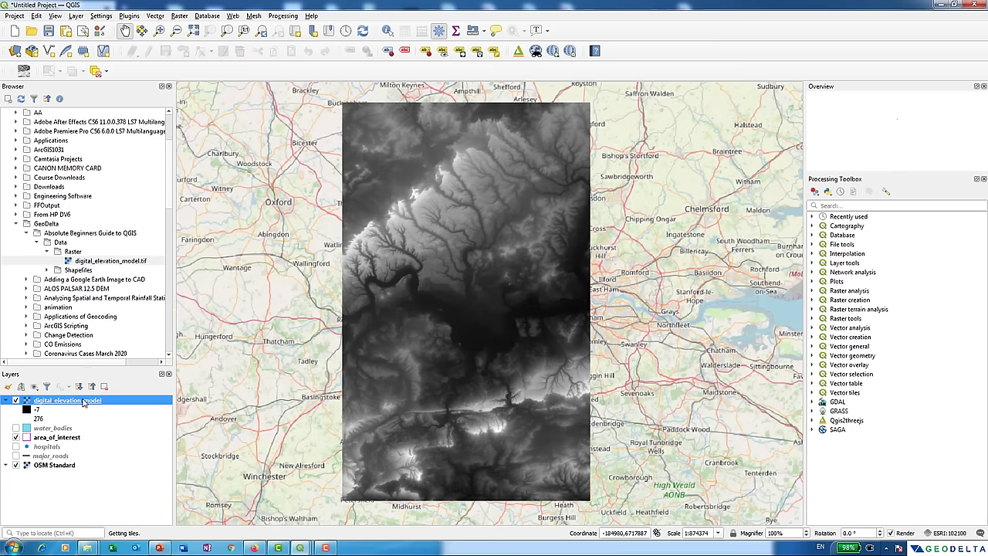
pyautogui.click(96, 392)
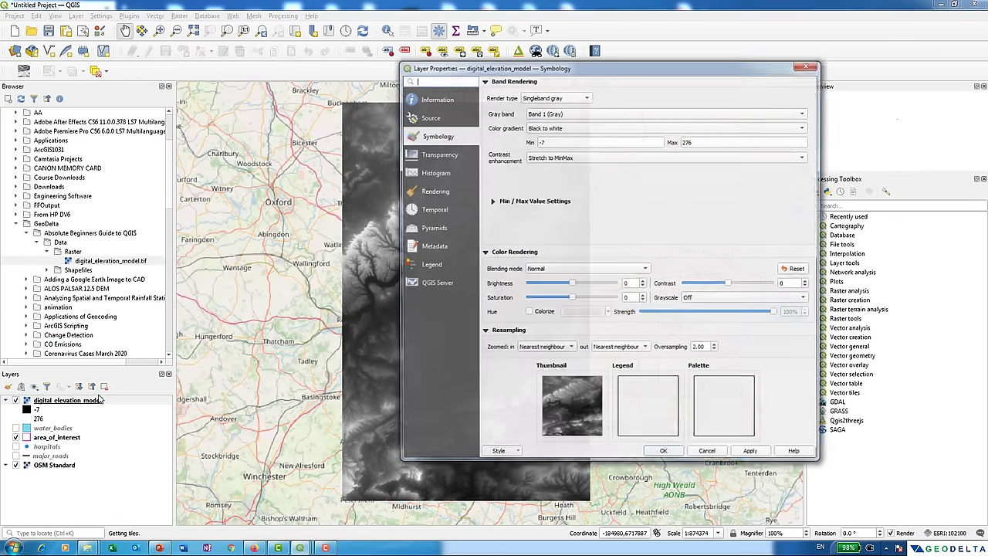
pyautogui.click(438, 100)
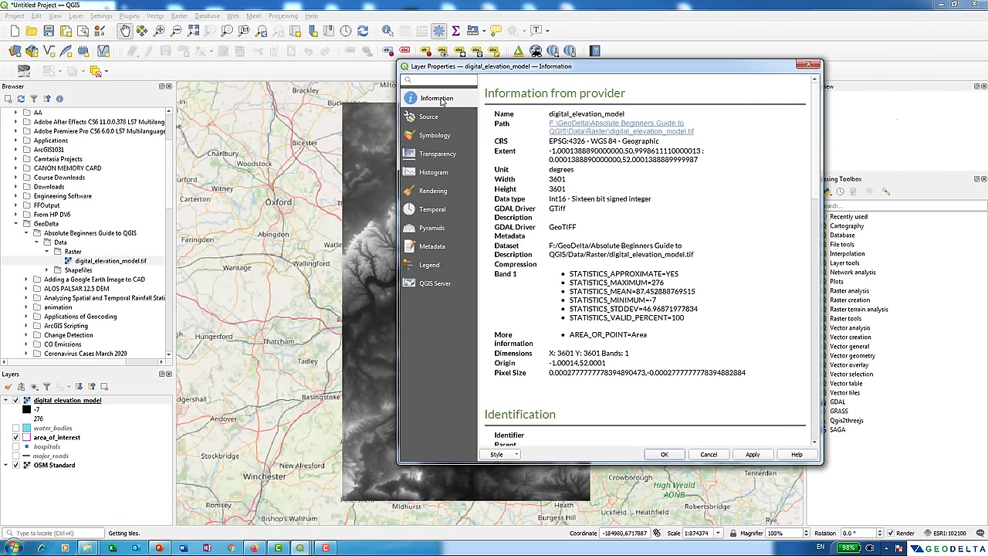
pyautogui.moveTo(573, 226); pyautogui.dragTo(566, 190)
pyautogui.doubleClick(563, 227)
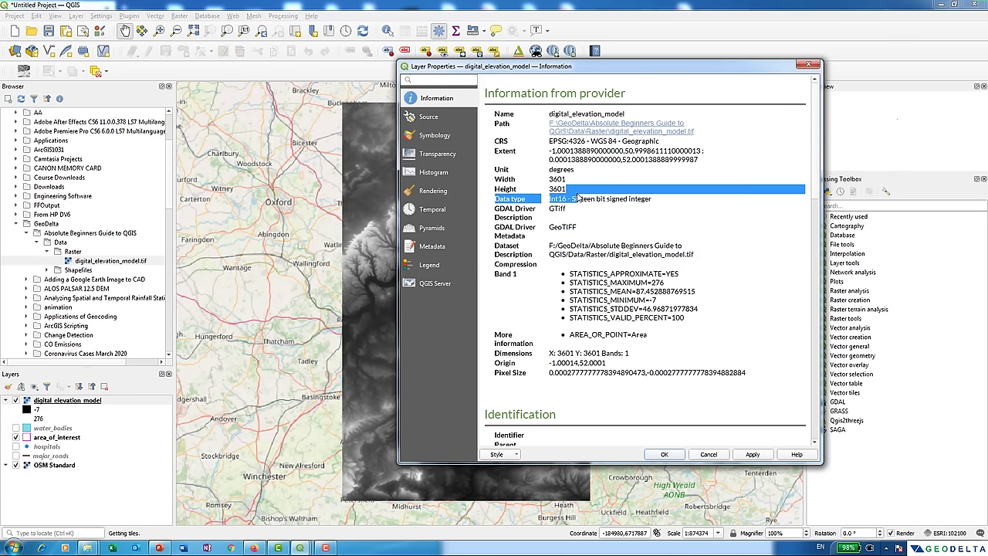
pyautogui.click(550, 141)
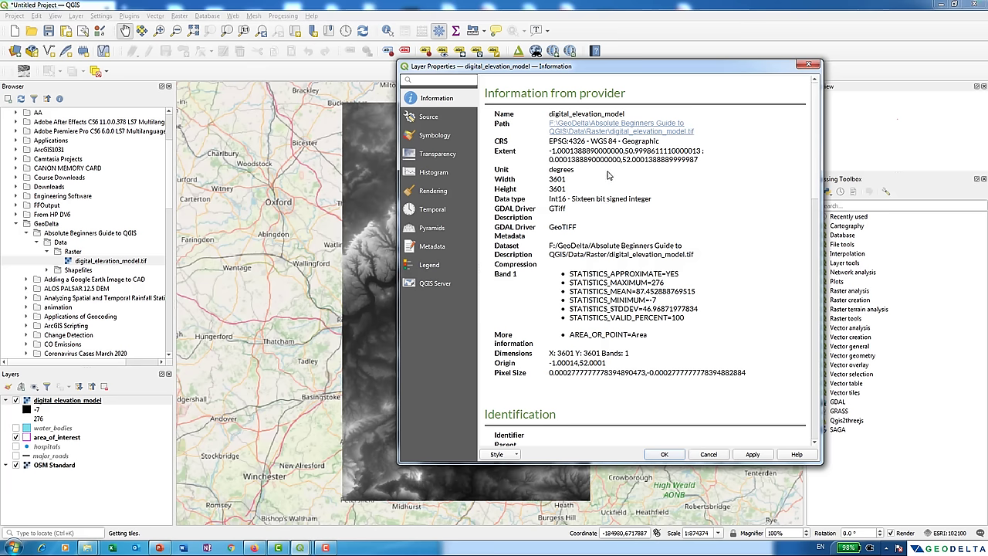
pyautogui.moveTo(493, 376); pyautogui.dragTo(750, 373)
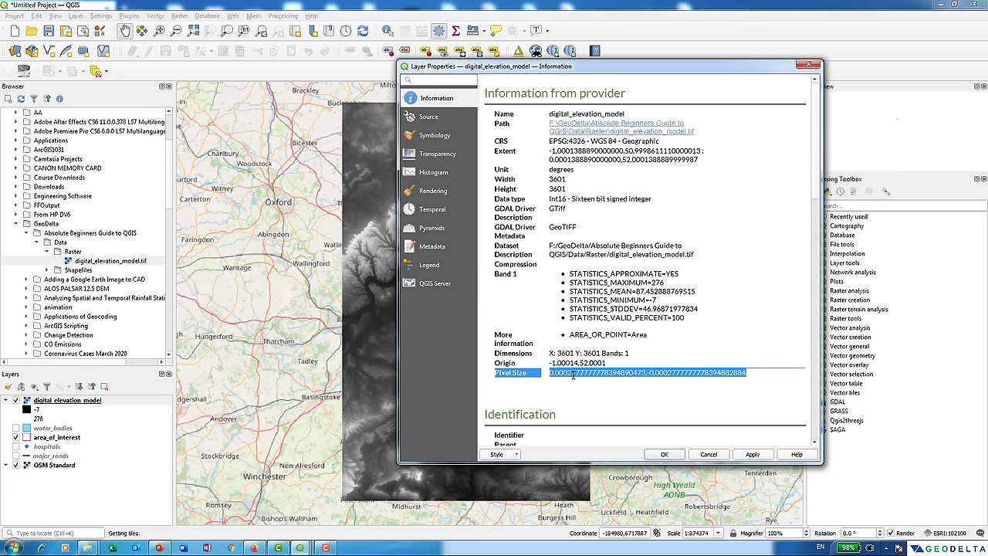
pyautogui.press('Escape')
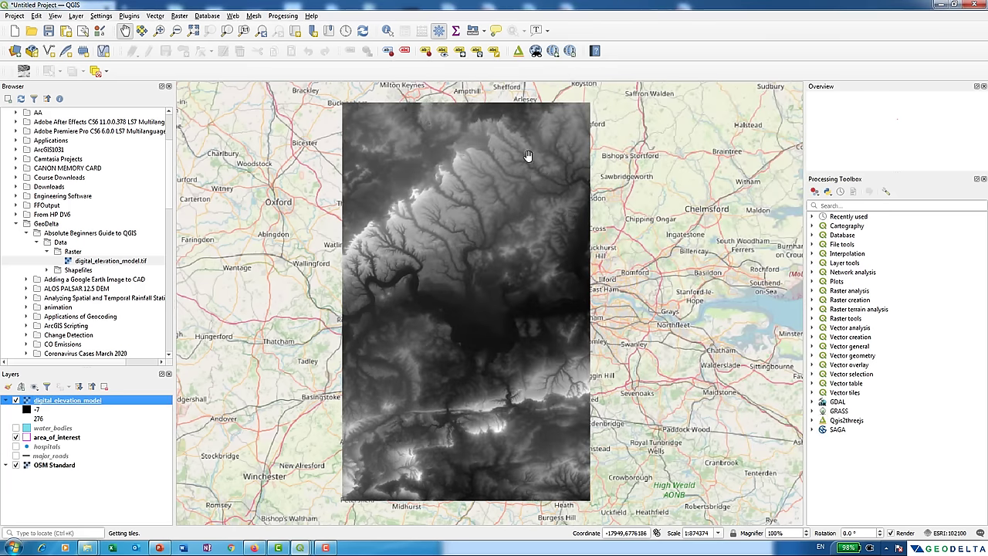
pyautogui.scroll(4, 402, 230)
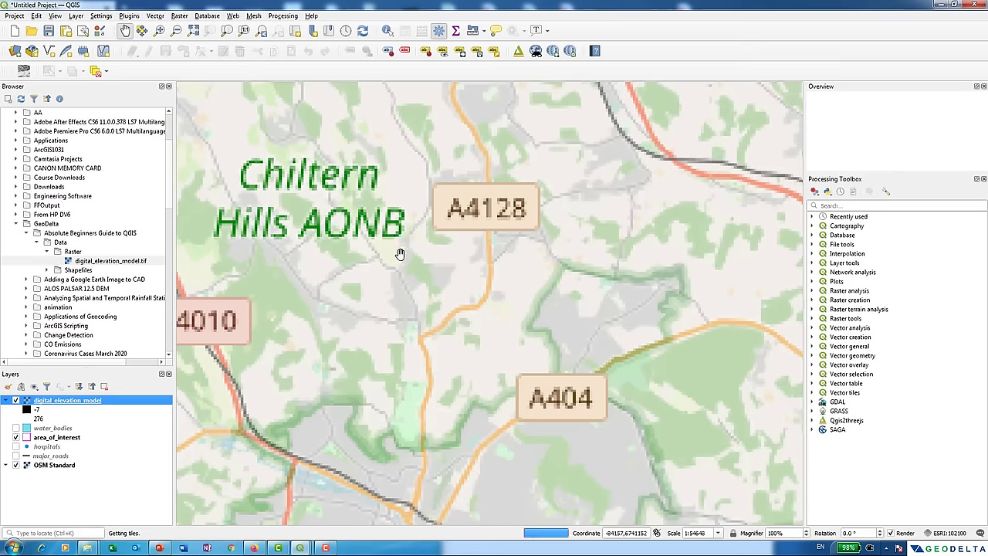
pyautogui.scroll(1, 397, 258)
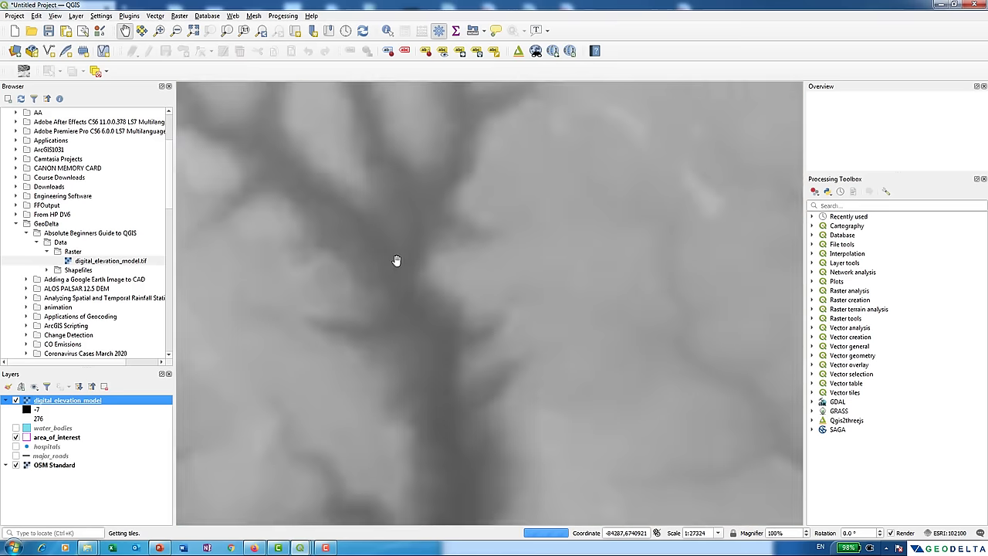
pyautogui.scroll(-5, 396, 260)
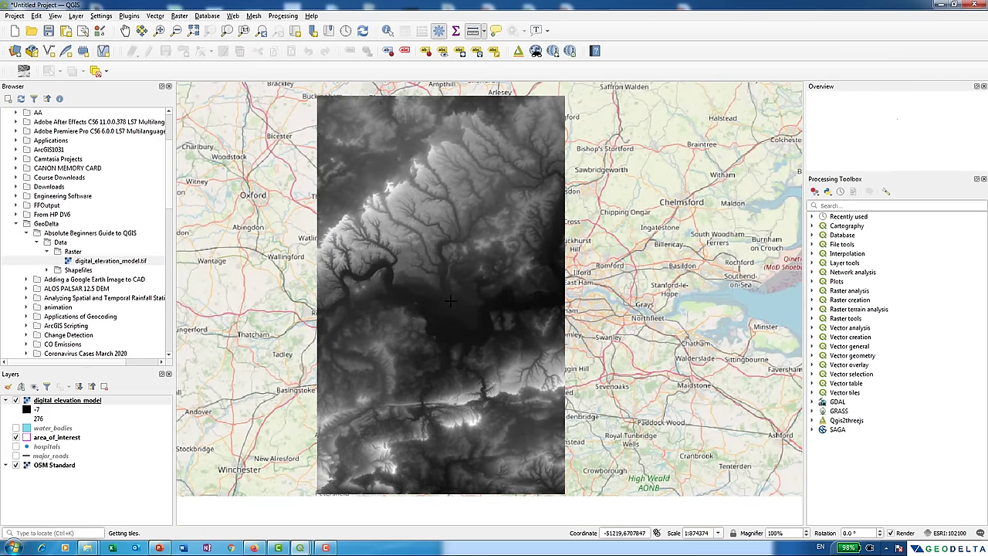
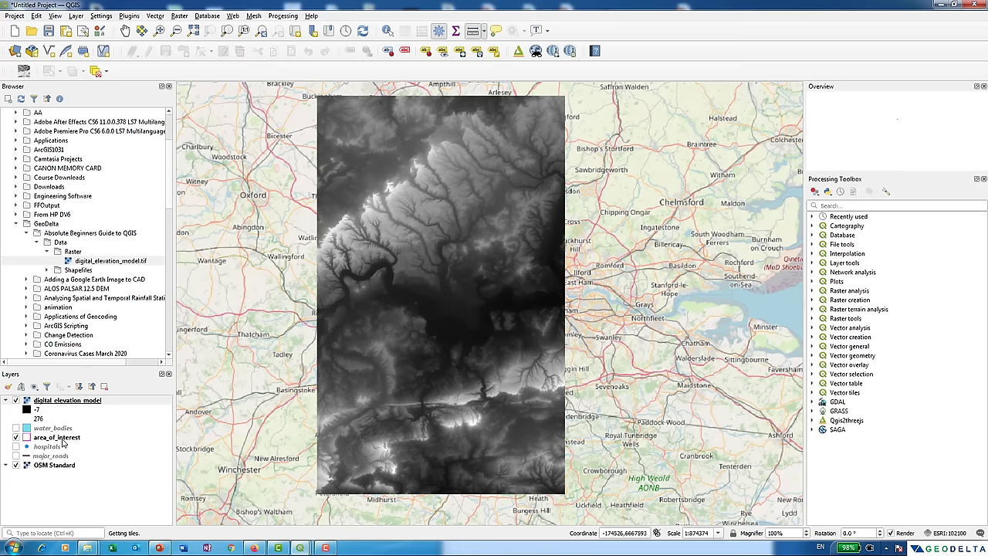
# Move area_of_interest above digital_elevation_model and zoom in on the pink polygon.
pyautogui.click(77, 401)
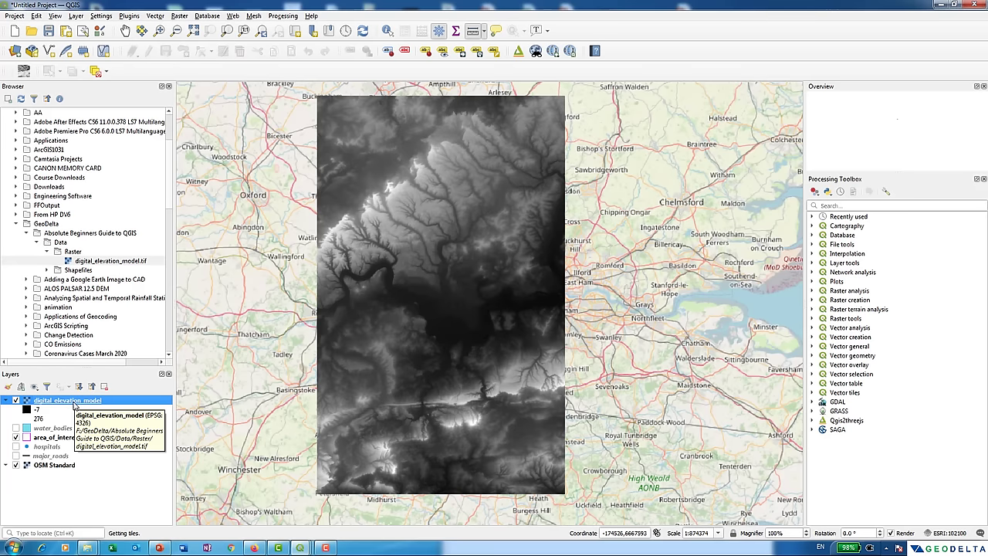
pyautogui.click(74, 438)
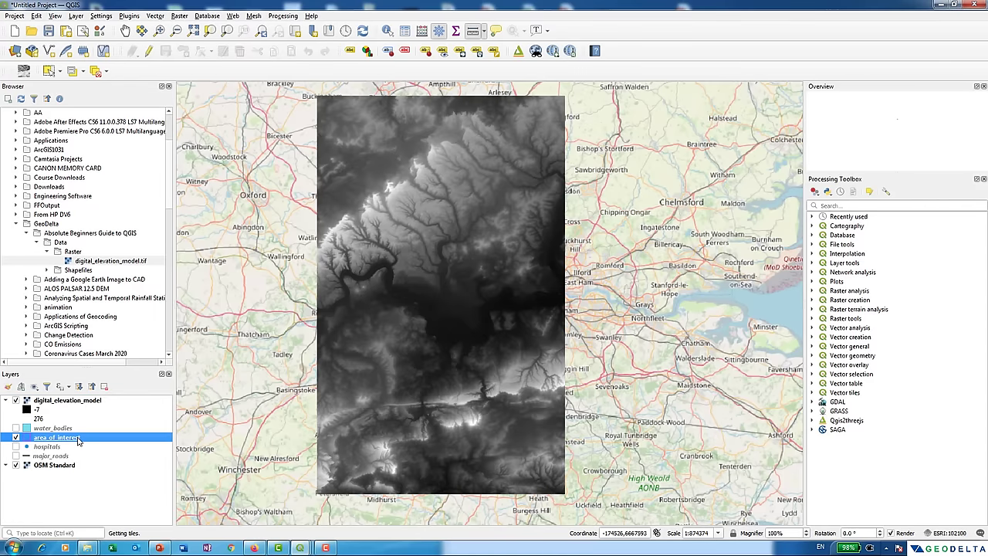
pyautogui.moveTo(75, 441); pyautogui.dragTo(84, 400)
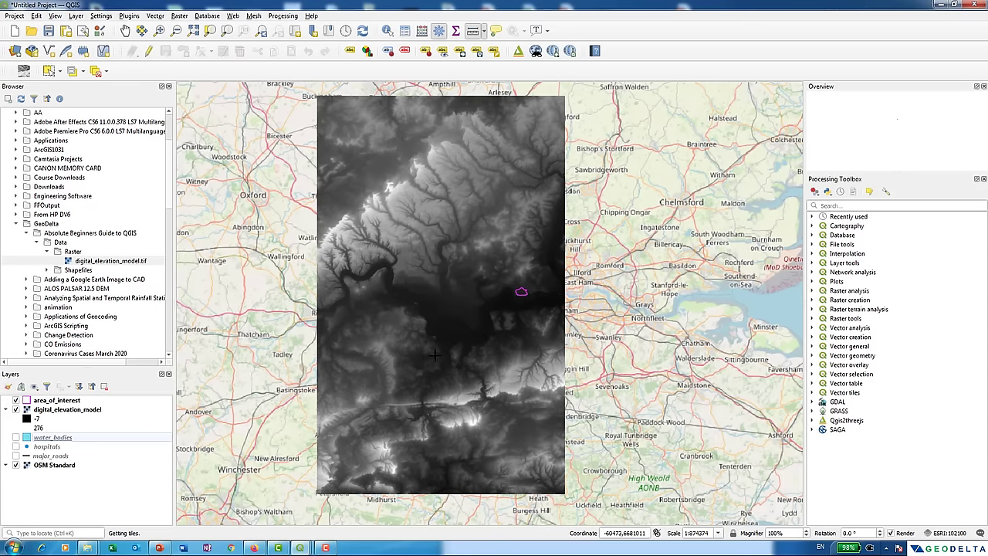
pyautogui.scroll(2, 519, 292)
pyautogui.scroll(2, 530, 297)
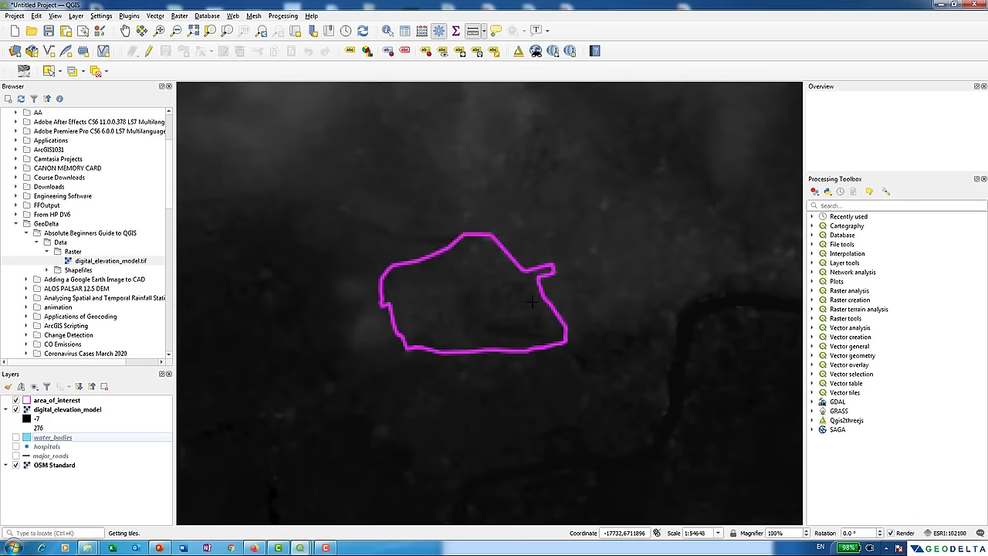
pyautogui.scroll(1, 463, 318)
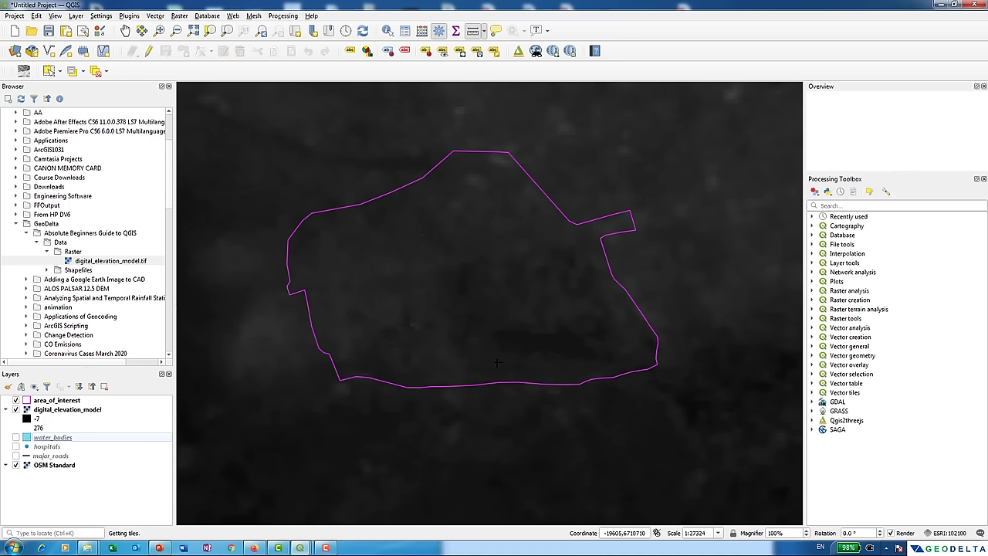
# Identify DEM elevations at two points inside the area of interest, one reading 14.
pyautogui.click(388, 33)
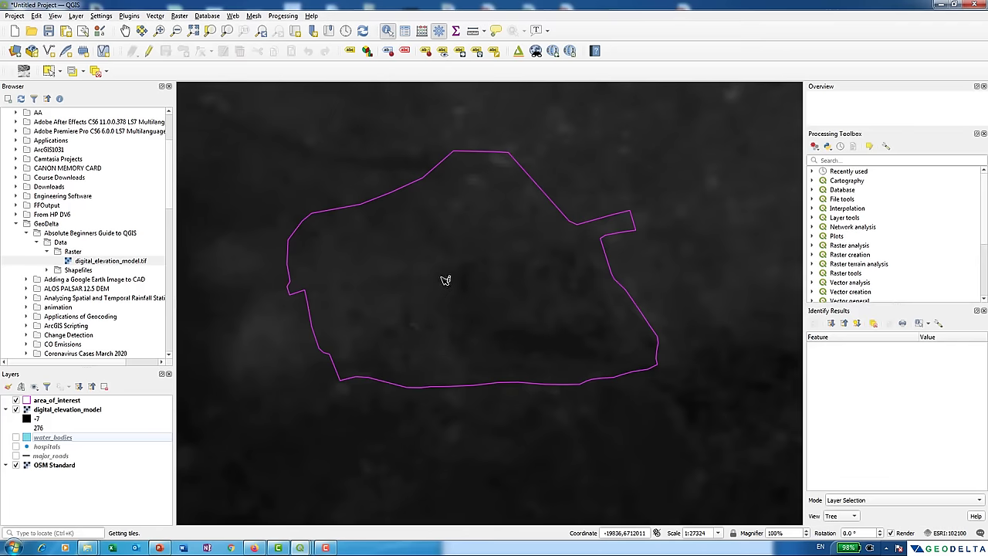
pyautogui.click(442, 284)
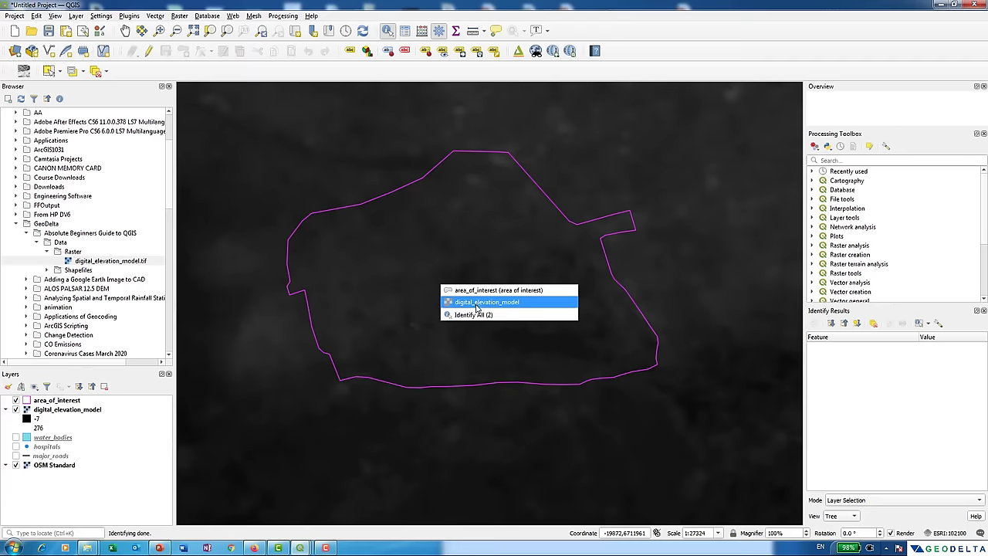
pyautogui.click(476, 307)
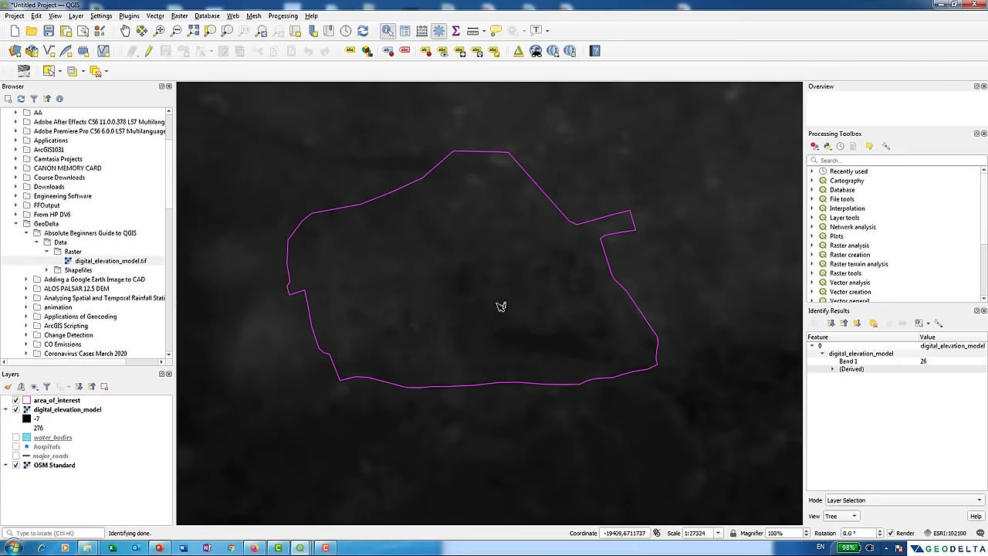
pyautogui.click(926, 362)
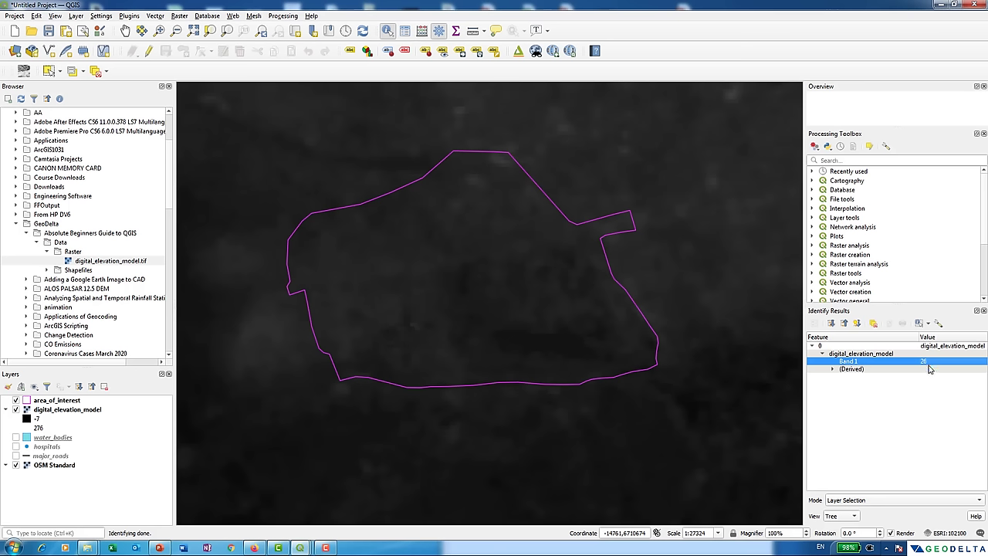
pyautogui.click(557, 345)
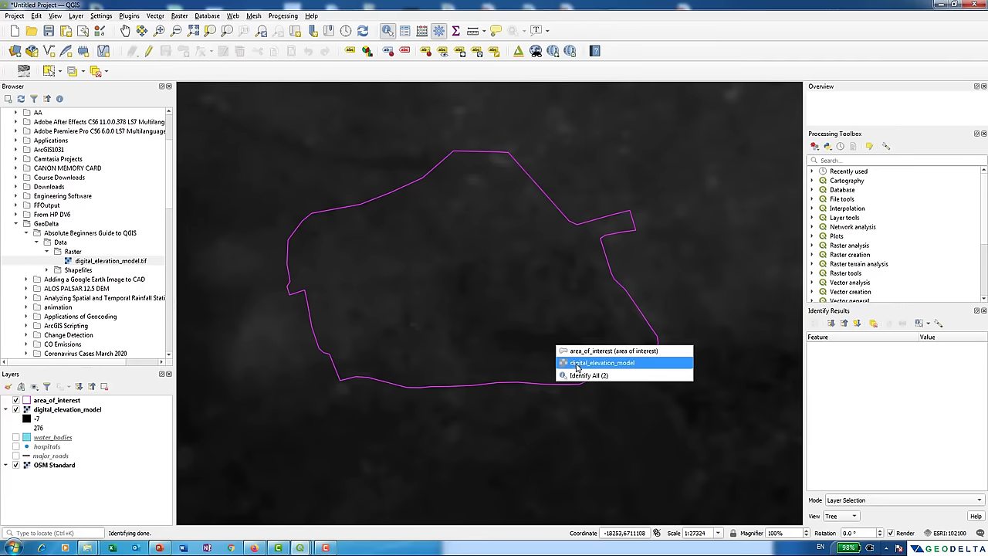
pyautogui.click(602, 363)
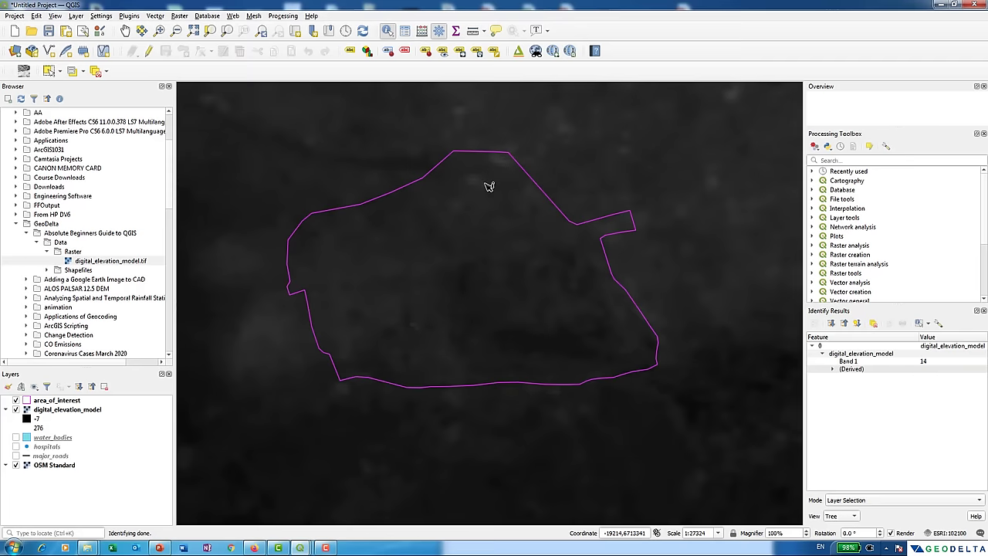
# Zoom to the polygon's upper edge, read a DEM Band 1 value of 50, then zoom out.
pyautogui.moveTo(481, 176); pyautogui.dragTo(447, 194)
pyautogui.scroll(1, 448, 194)
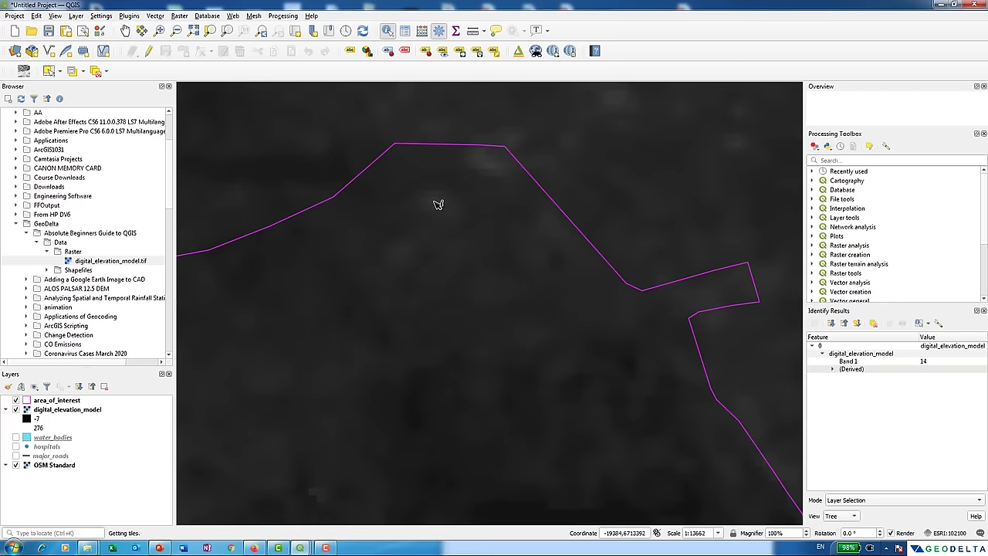
pyautogui.click(437, 204)
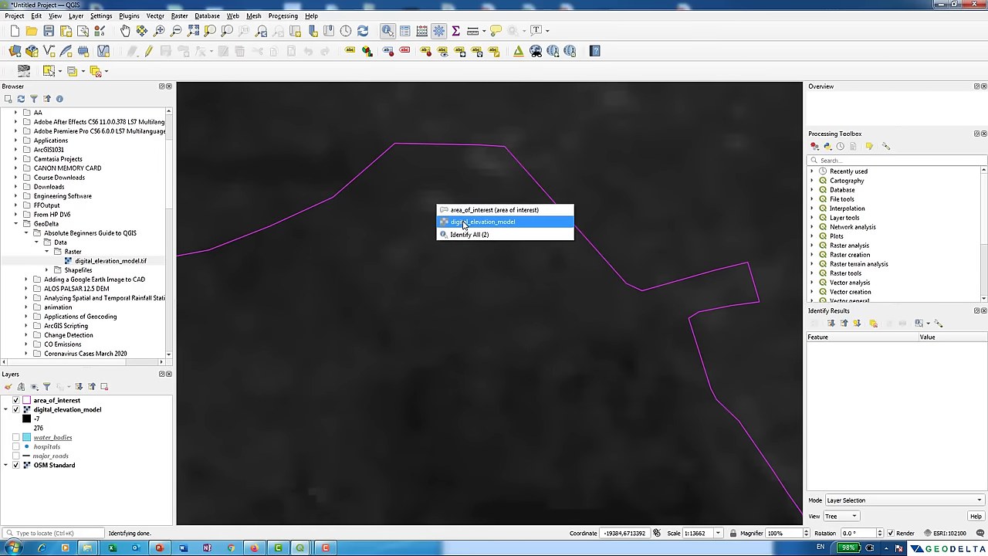
pyautogui.click(464, 224)
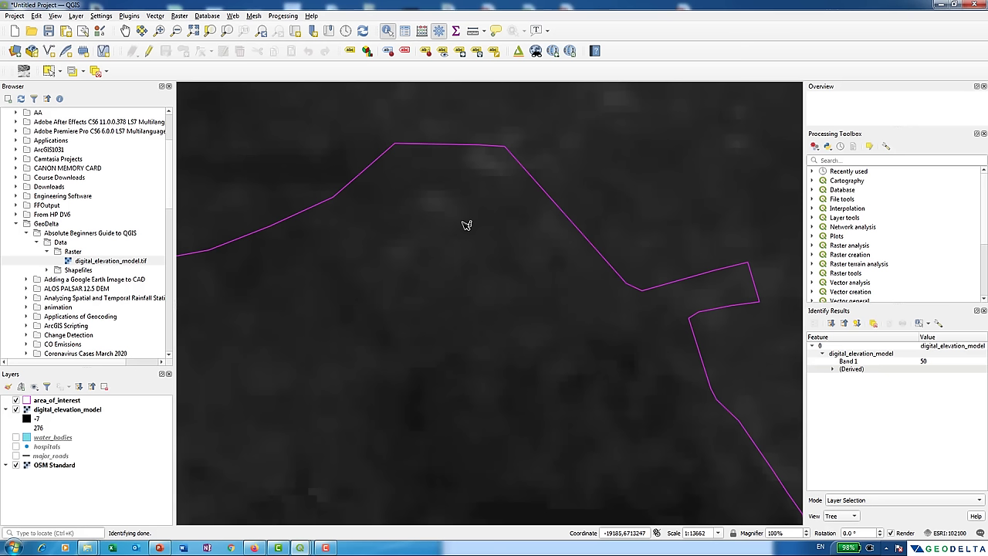
pyautogui.click(931, 363)
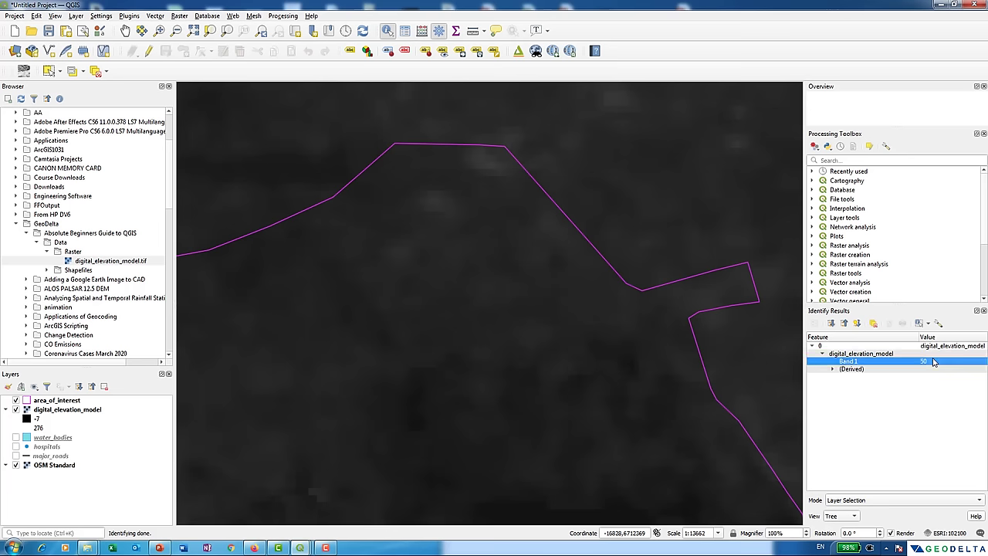
pyautogui.scroll(-1, 586, 372)
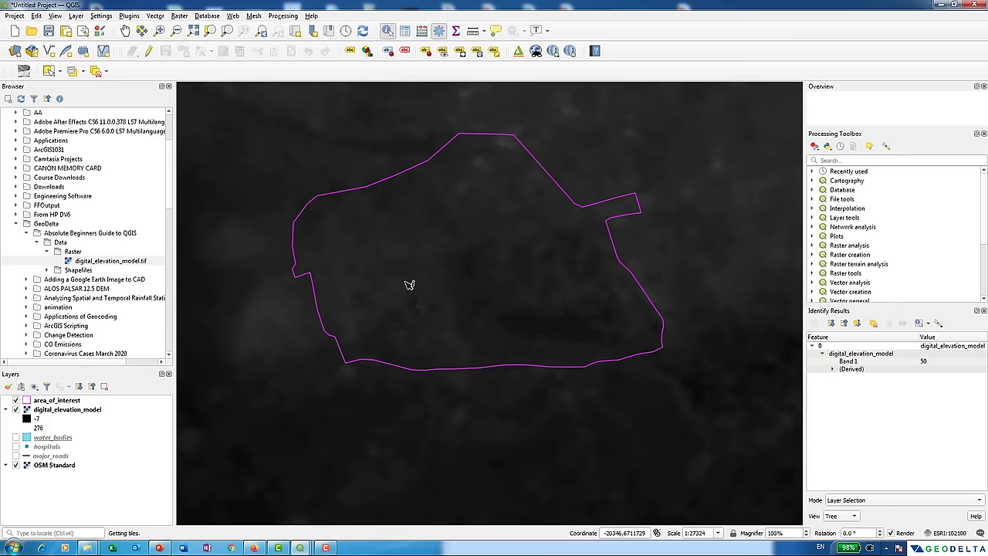
pyautogui.scroll(-4, 389, 286)
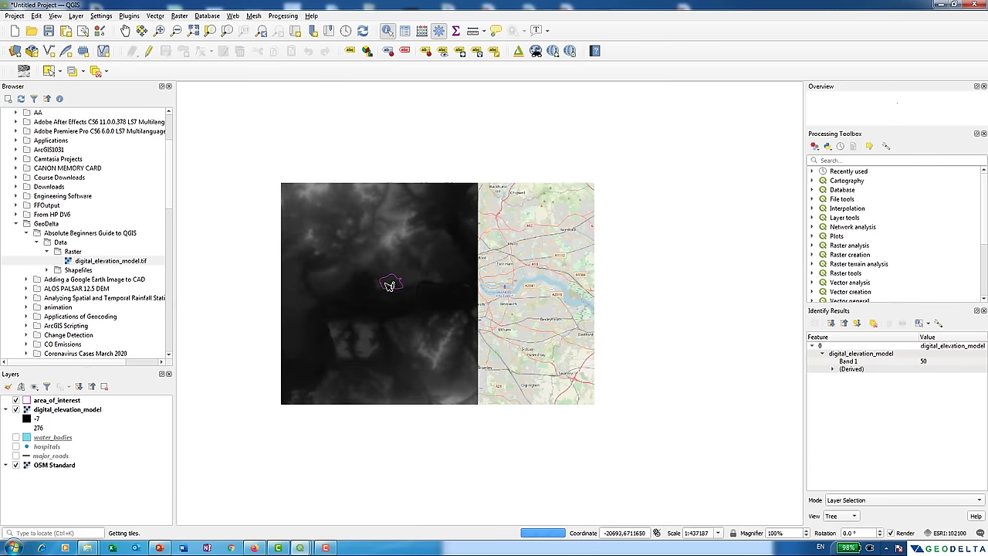
pyautogui.scroll(1, 535, 333)
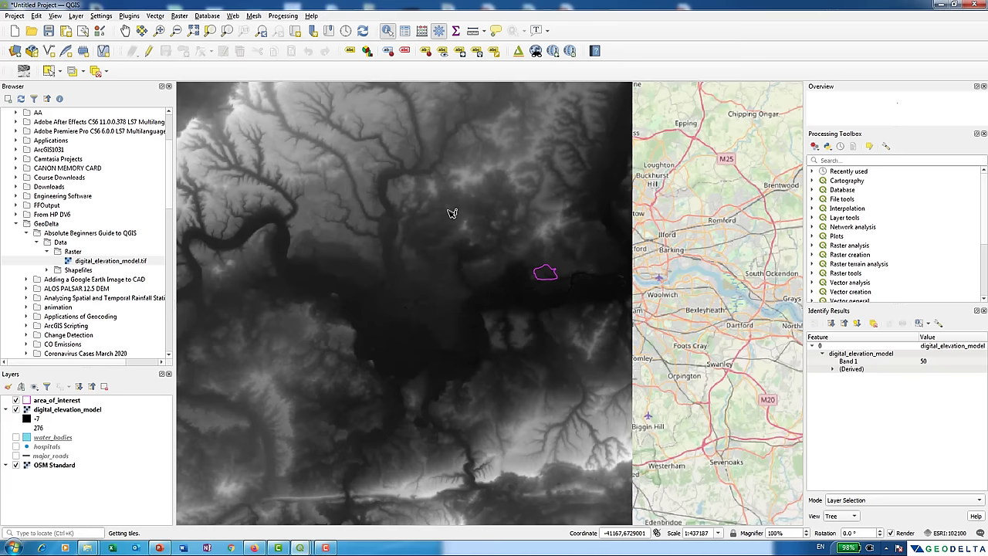
pyautogui.scroll(-2, 450, 212)
pyautogui.click(80, 411)
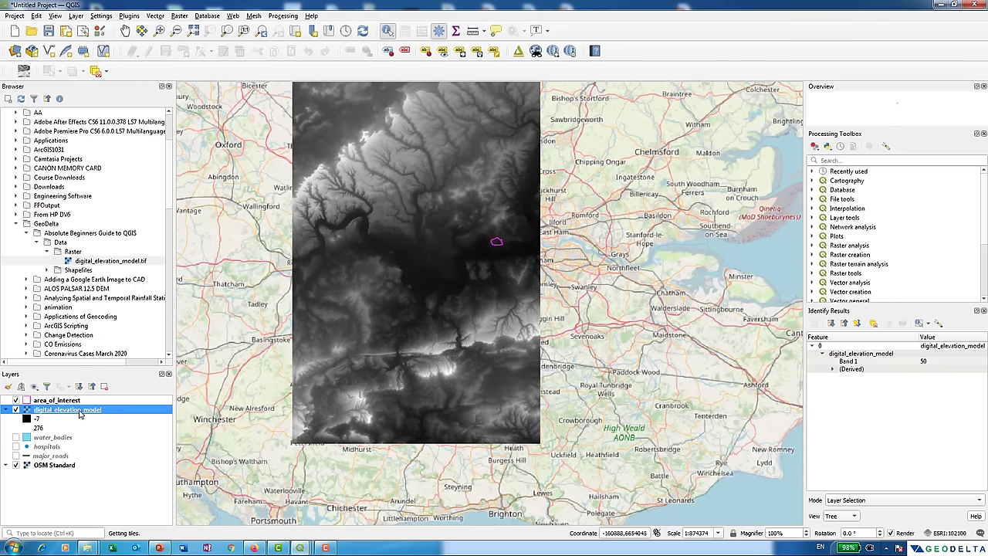
# Style the DEM as Singleband pseudocolor with the Spectral ramp, five classes from -7 to 276.
pyautogui.rightClick(80, 414)
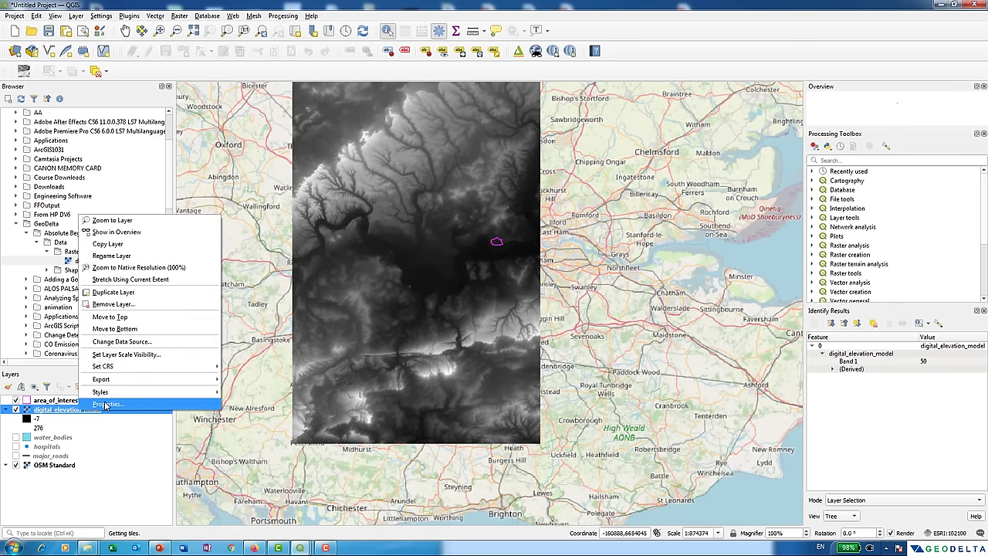
pyautogui.click(107, 406)
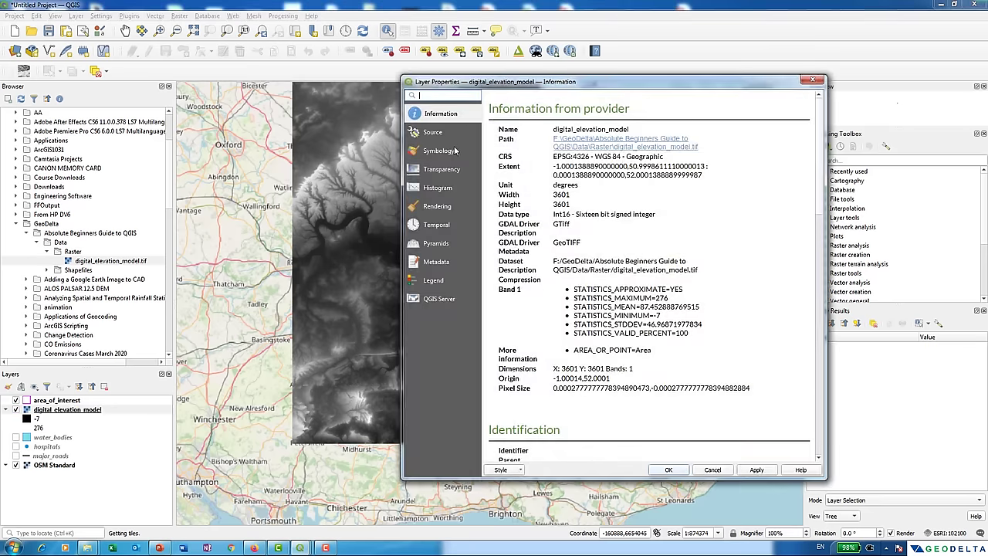
pyautogui.click(441, 152)
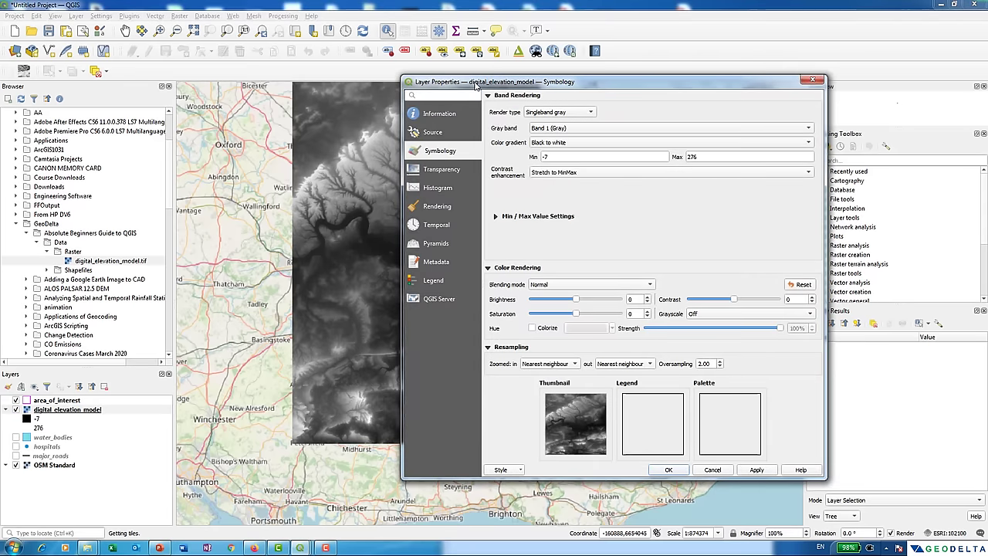
pyautogui.moveTo(456, 81); pyautogui.dragTo(279, 61)
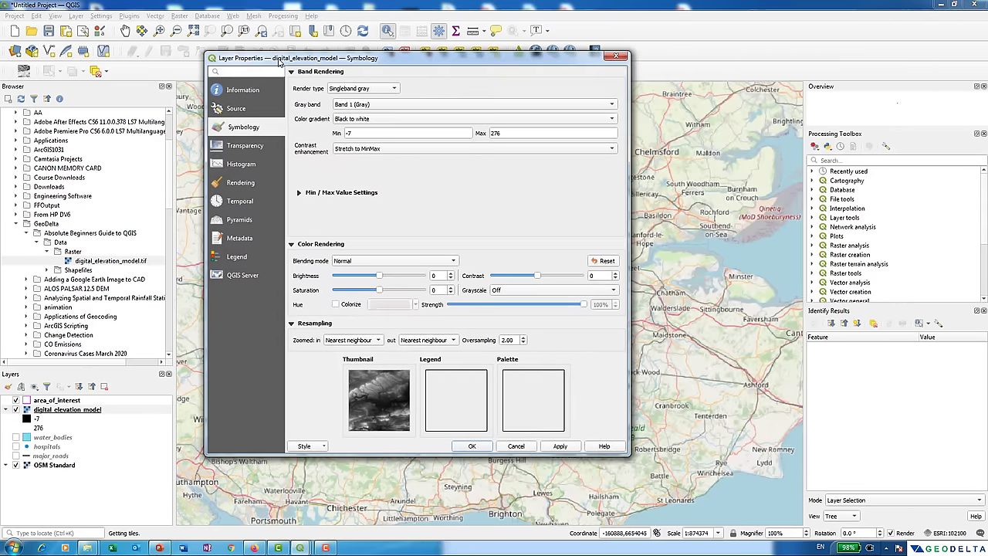
pyautogui.click(376, 92)
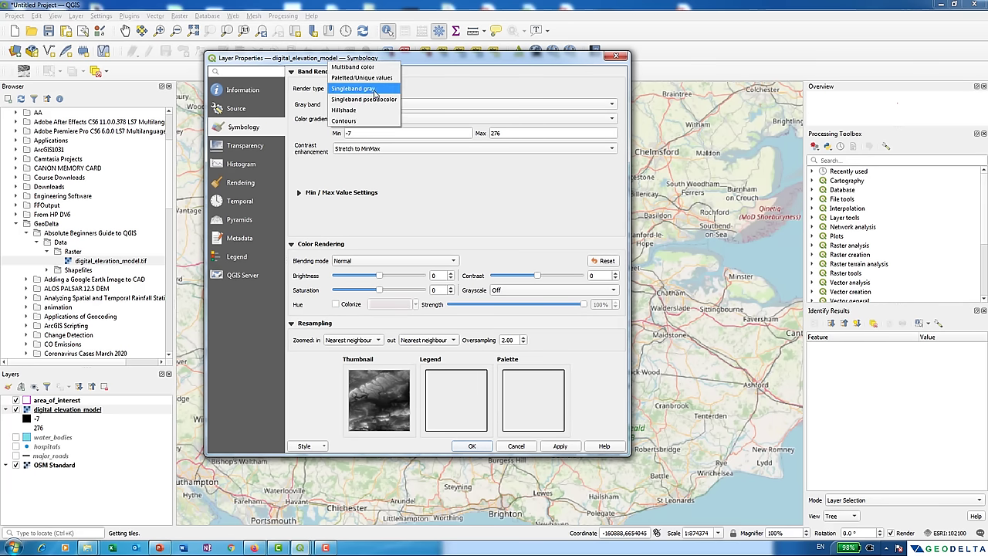
pyautogui.click(372, 100)
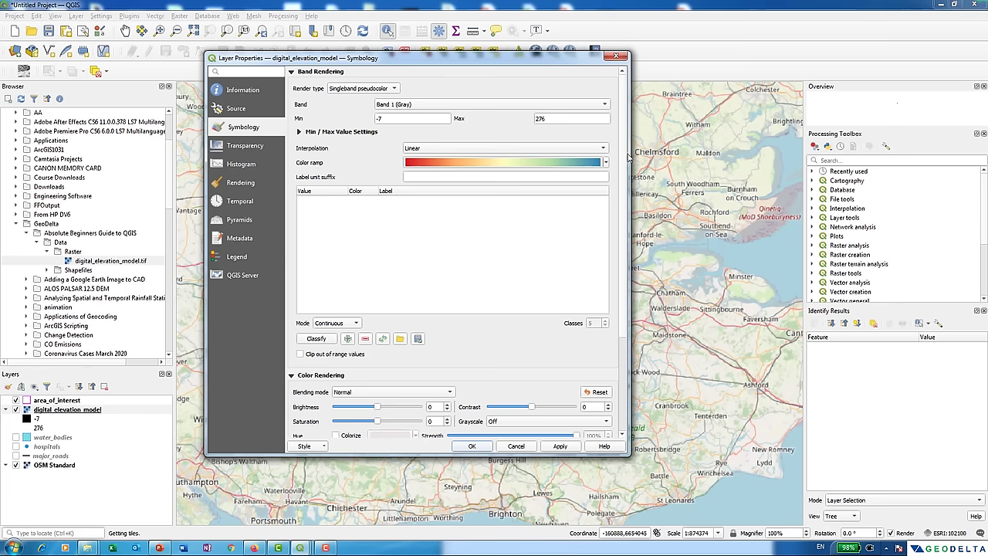
pyautogui.moveTo(628, 157); pyautogui.dragTo(384, 147)
pyautogui.moveTo(414, 67); pyautogui.dragTo(765, 57)
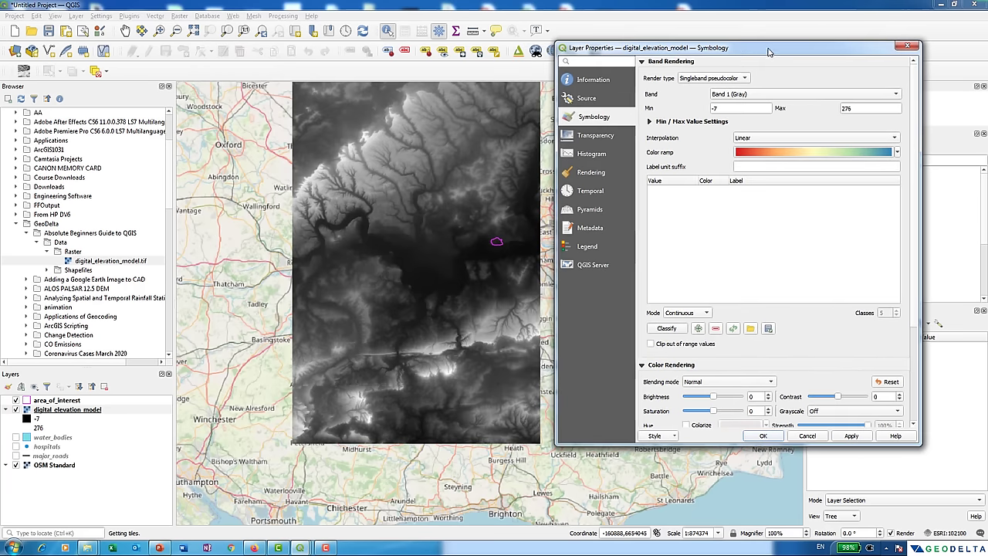
pyautogui.click(897, 153)
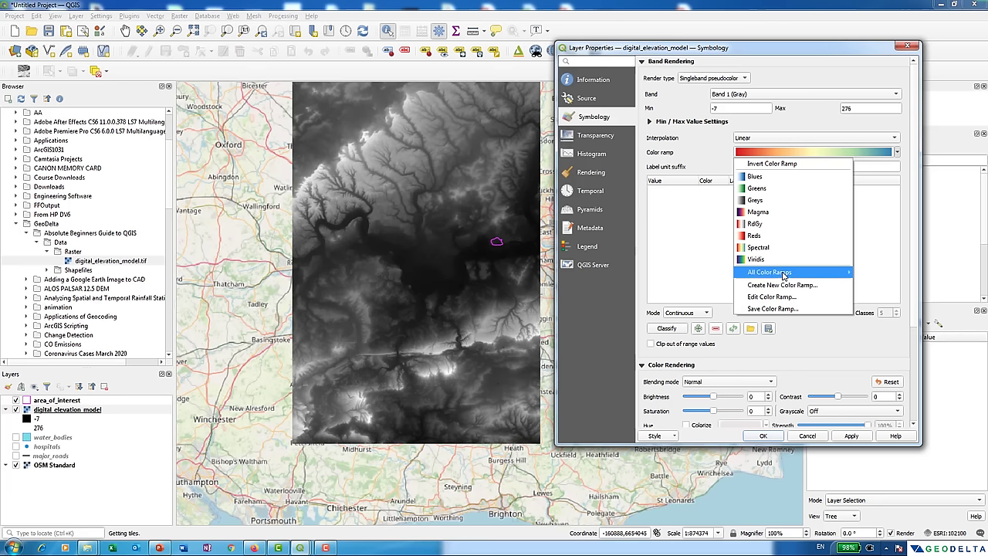
pyautogui.moveTo(783, 276)
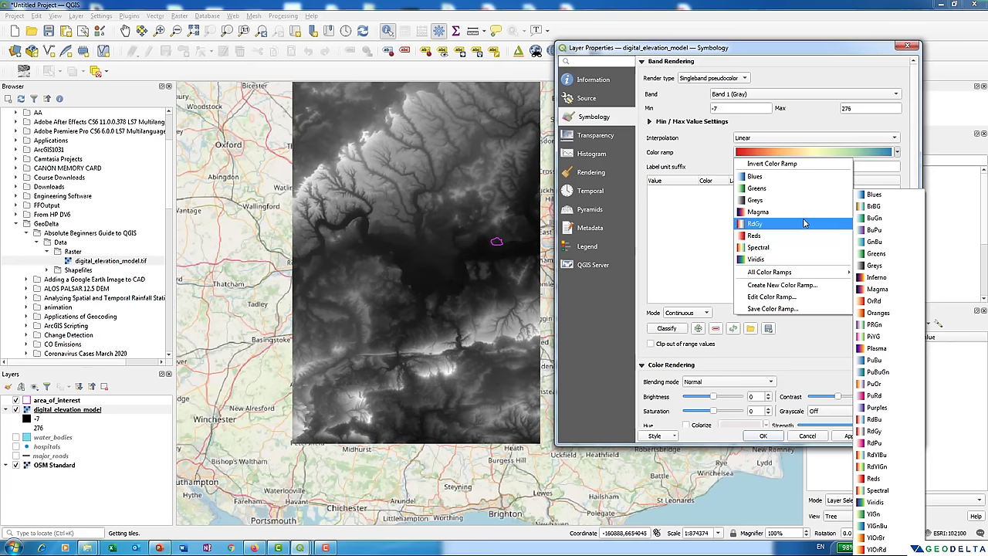
pyautogui.click(783, 246)
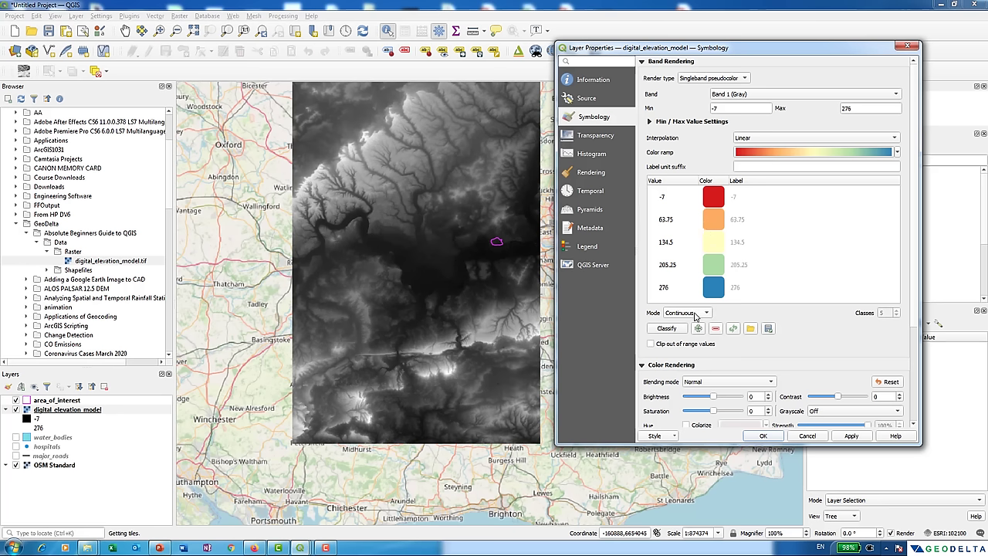
# Classify the DEM ramp by Equal Interval into 20 classes, apply it, and close properties.
pyautogui.click(694, 314)
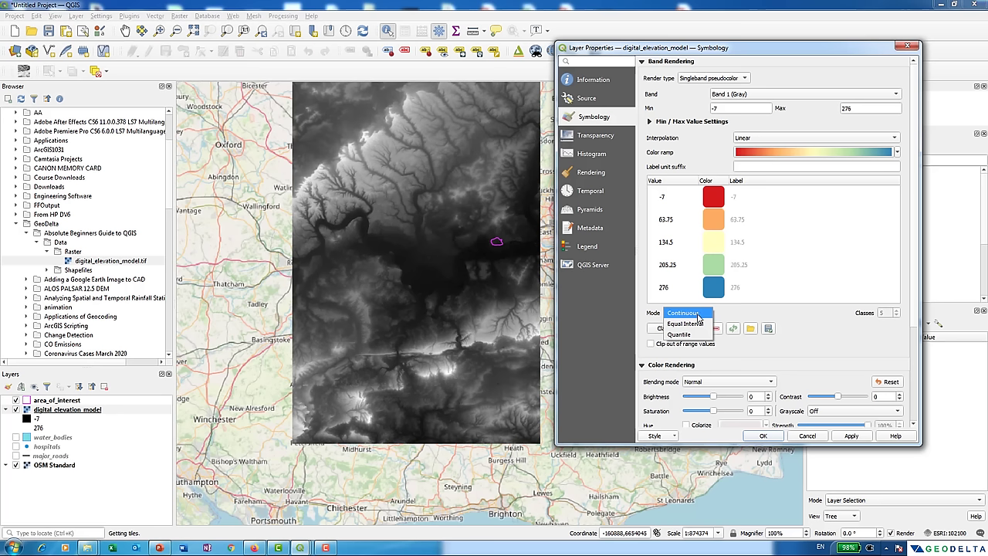
pyautogui.click(698, 323)
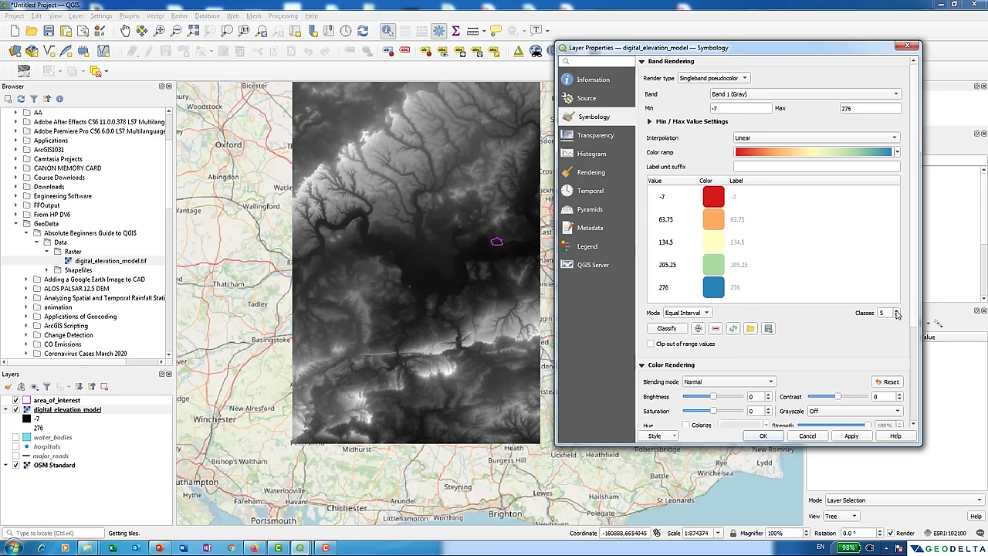
pyautogui.write('20')
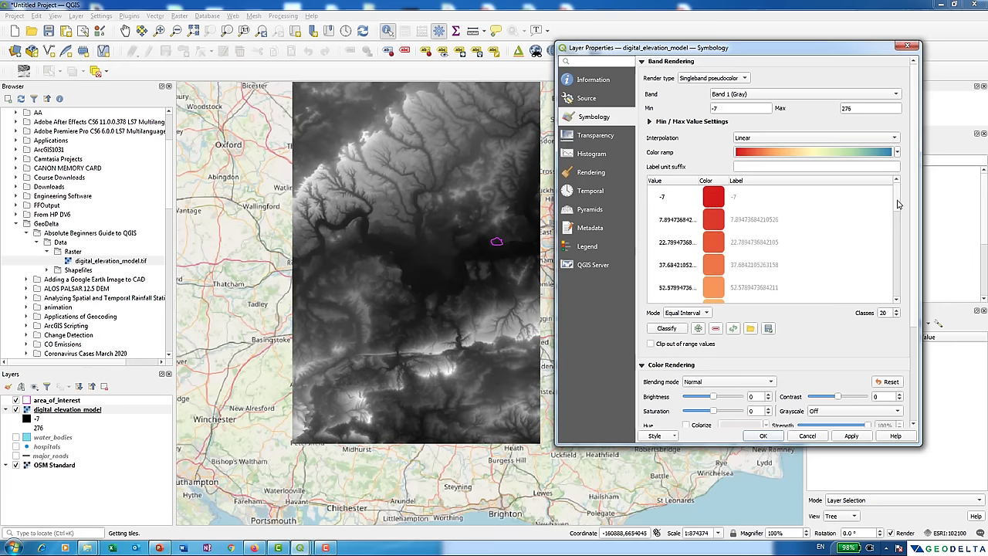
pyautogui.scroll(-5, 823, 297)
pyautogui.scroll(5, 885, 185)
pyautogui.click(850, 436)
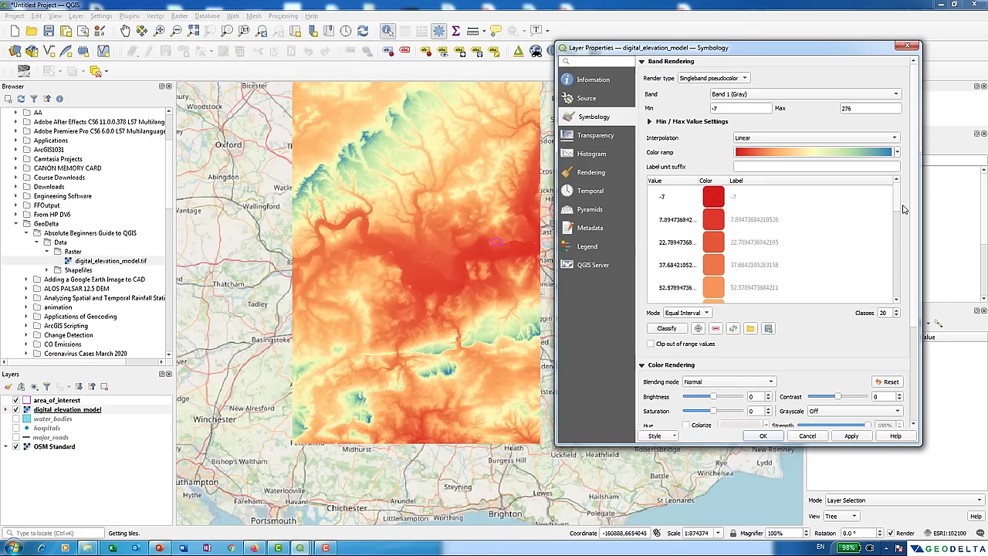
pyautogui.moveTo(896, 198)
pyautogui.mouseDown()
pyautogui.moveTo(893, 288)
pyautogui.moveTo(896, 185)
pyautogui.mouseUp()
pyautogui.press('Return')
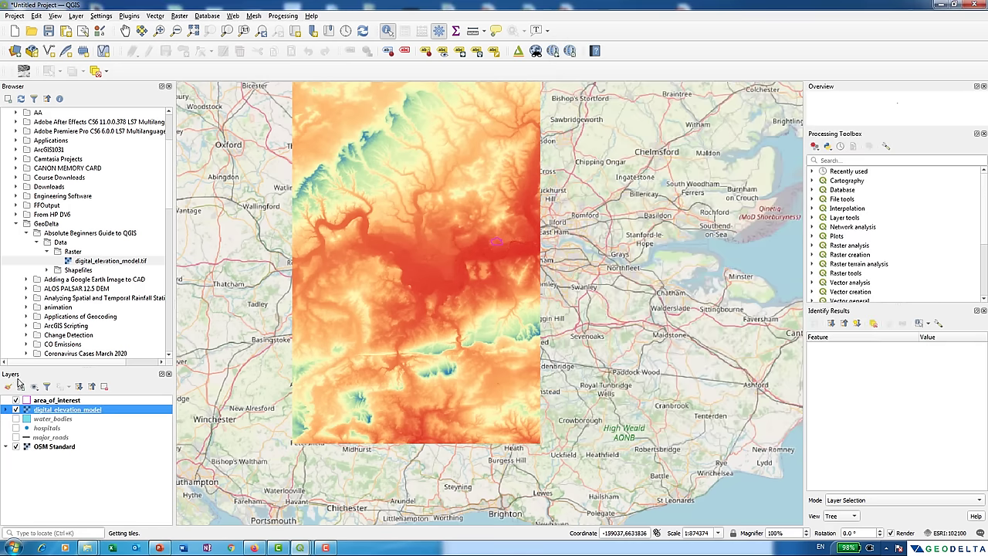
# Expand the DEM colour legend and enlarge the Layers panel to show it fully.
pyautogui.click(5, 409)
pyautogui.scroll(-3, 120, 452)
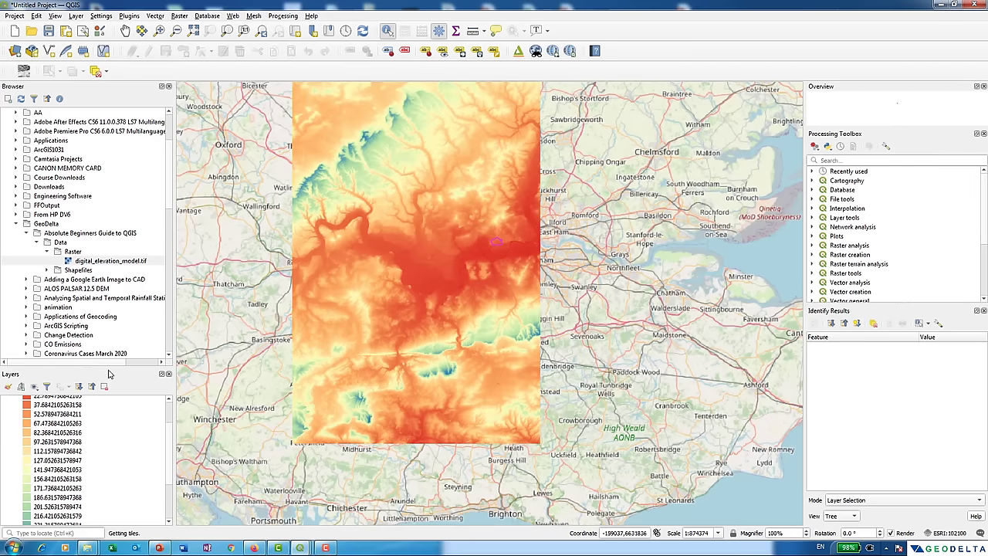
pyautogui.moveTo(109, 368); pyautogui.dragTo(105, 154)
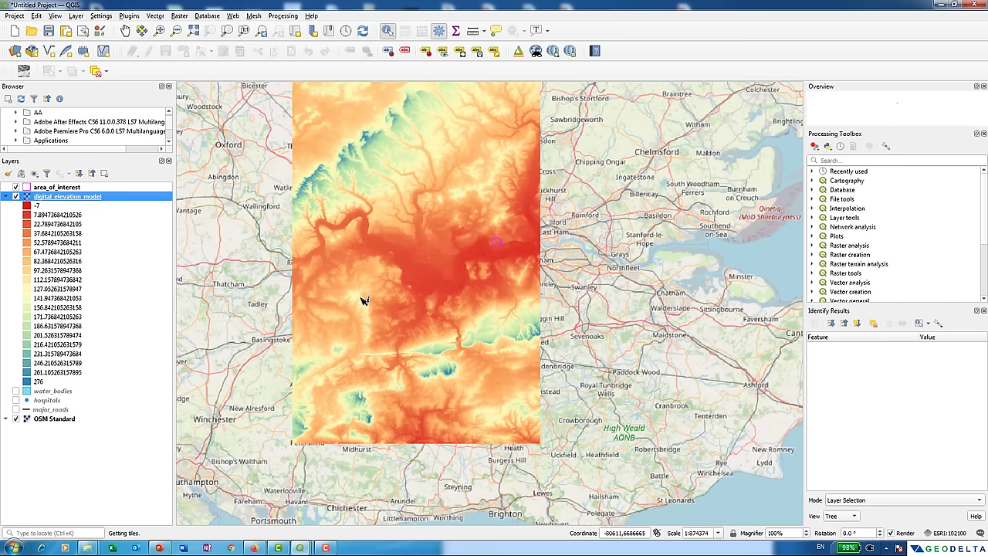
# Identify the DEM elevation at a map spot, reading Band 1 = 127, then recentre the map.
pyautogui.scroll(3, 363, 300)
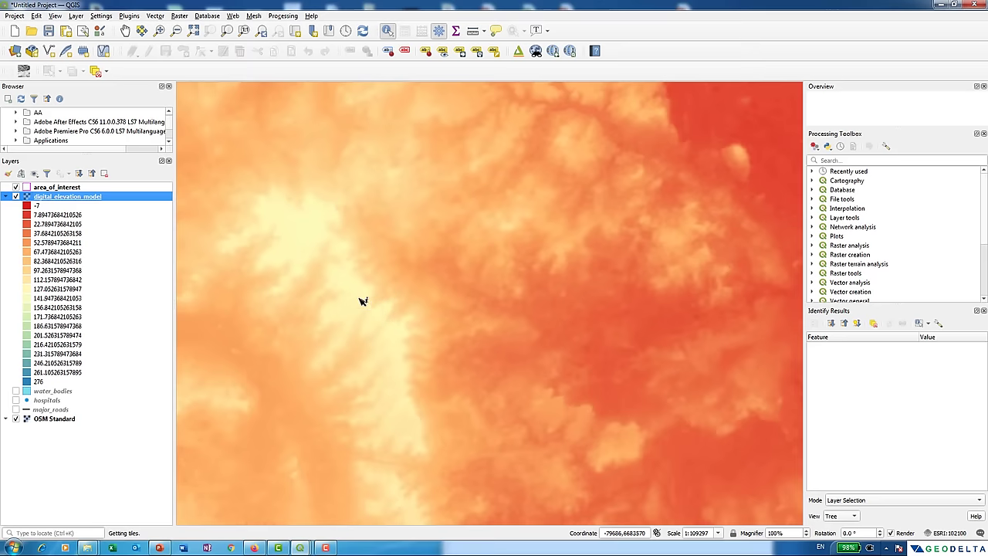
pyautogui.click(361, 303)
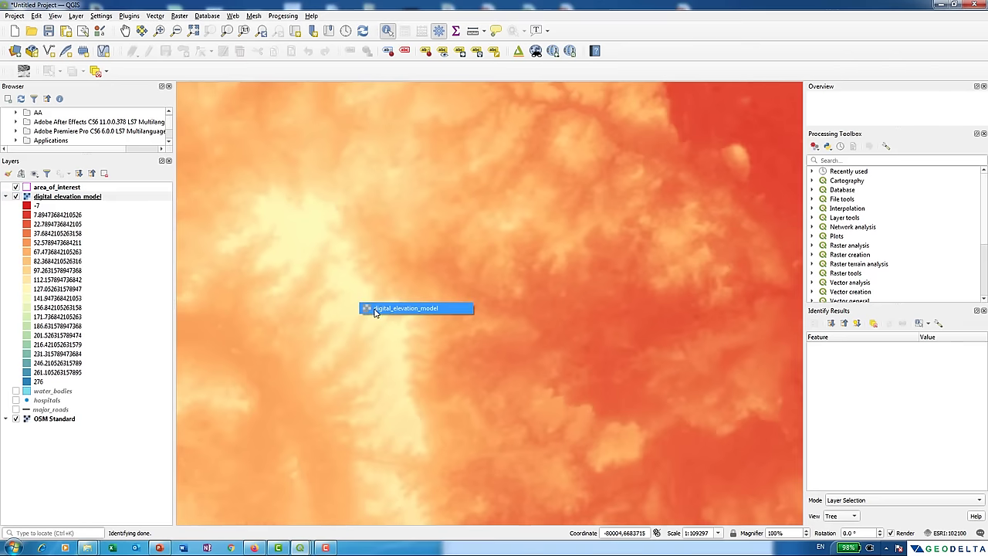
pyautogui.click(374, 309)
pyautogui.click(927, 364)
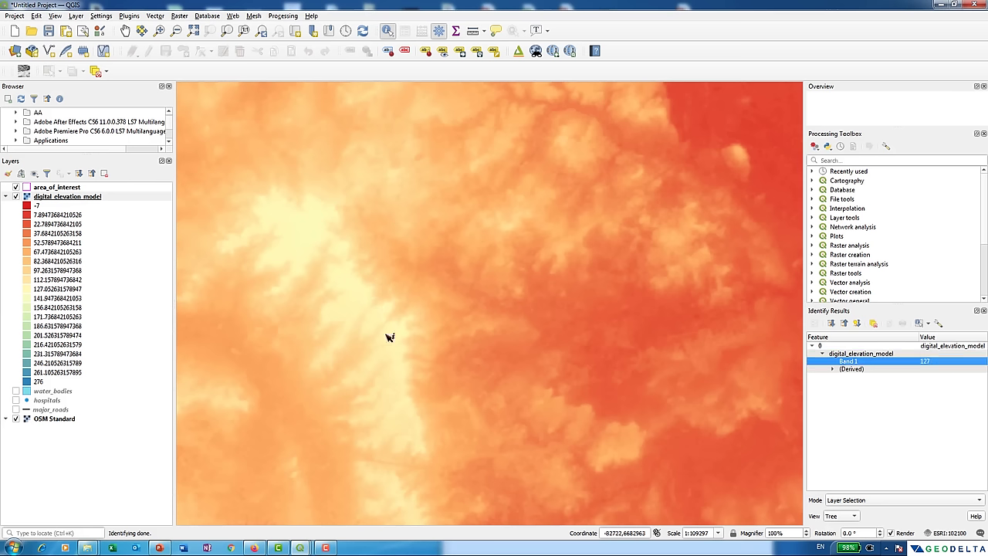
pyautogui.scroll(-3, 382, 314)
pyautogui.moveTo(420, 371); pyautogui.dragTo(444, 332)
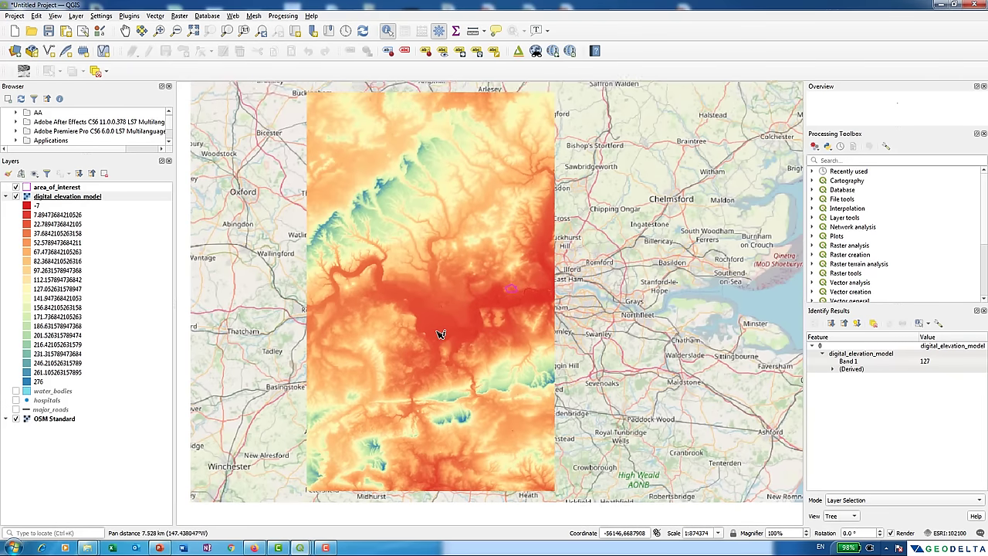
# Open the DEM's properties and start a new colour ramp from the cpt-city catalogue.
pyautogui.rightClick(87, 198)
pyautogui.click(136, 386)
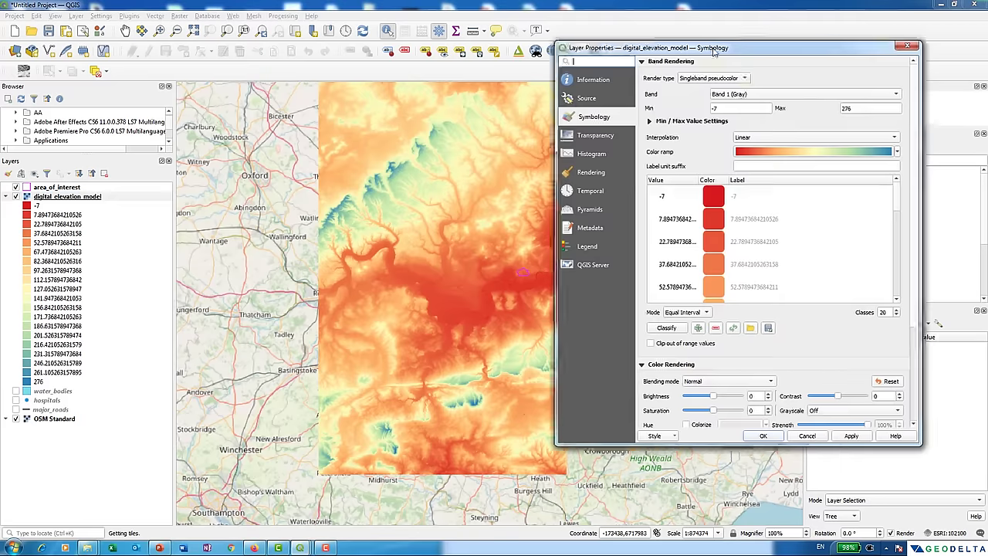
pyautogui.moveTo(713, 51); pyautogui.dragTo(612, 71)
pyautogui.click(793, 172)
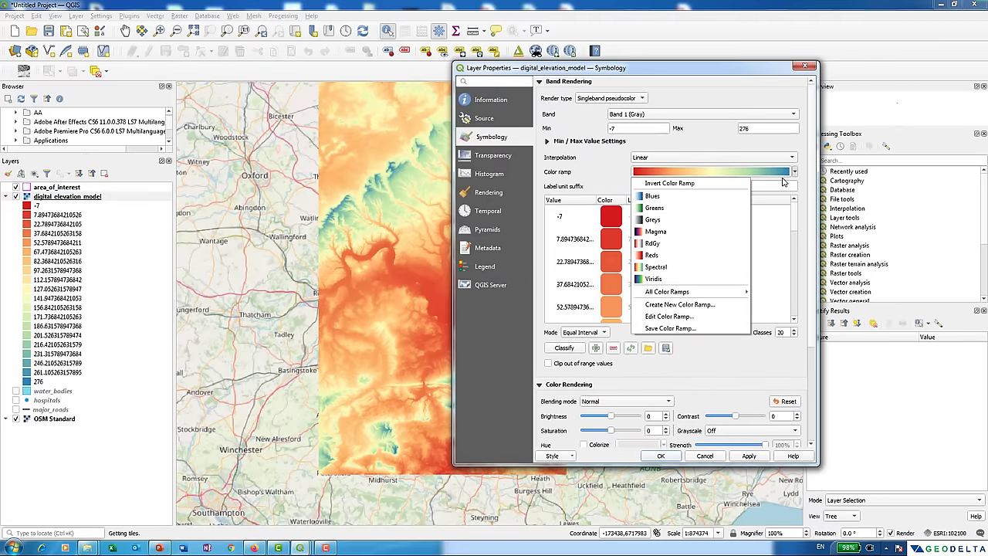
pyautogui.moveTo(695, 291)
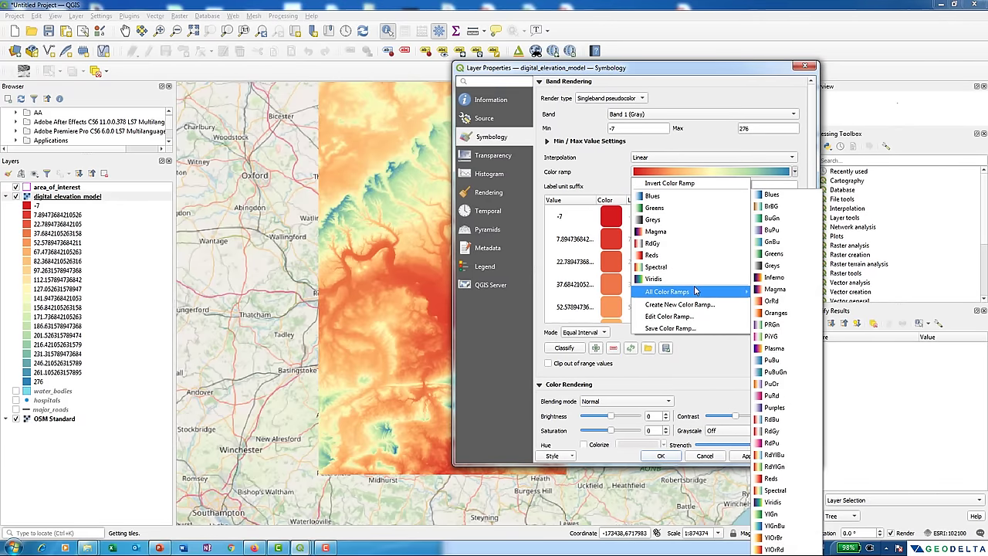
pyautogui.click(677, 309)
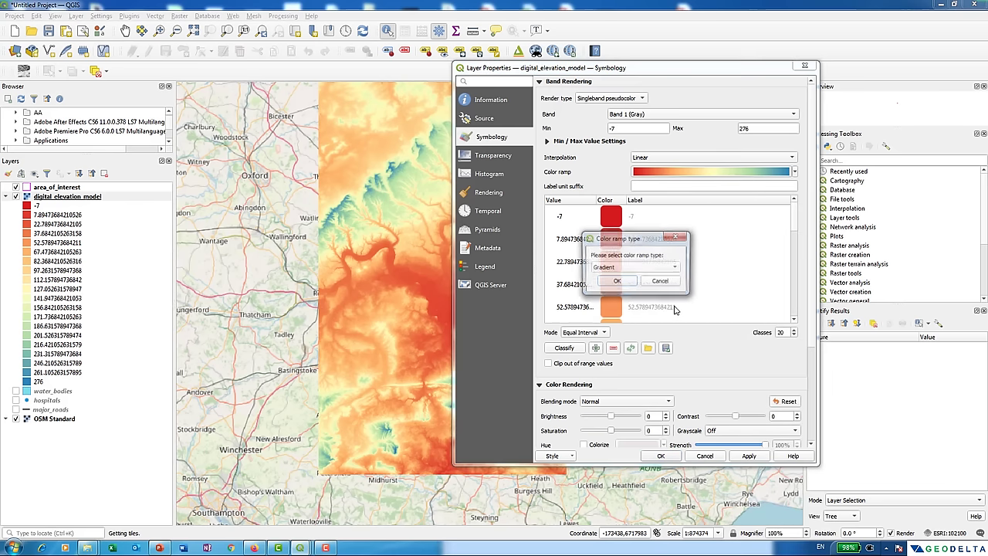
pyautogui.click(672, 270)
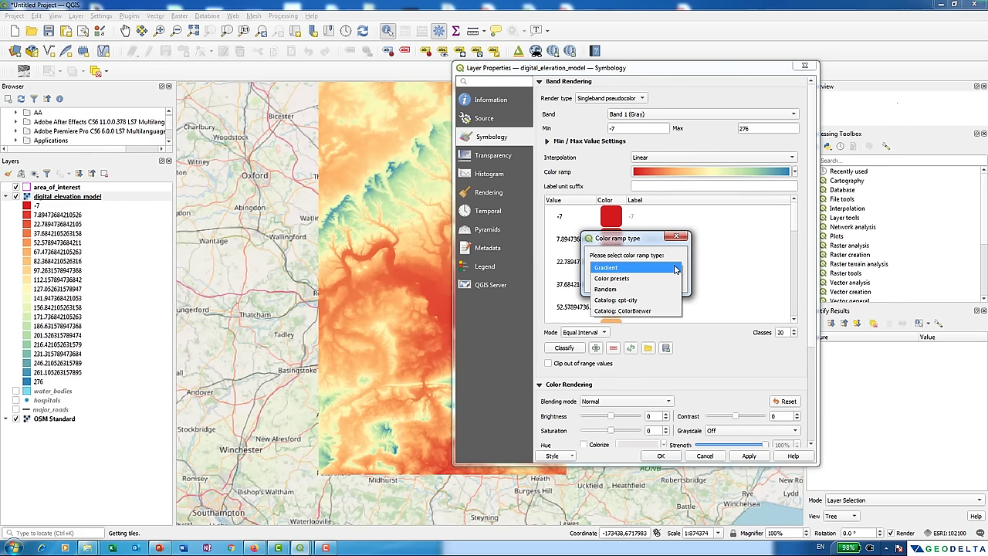
pyautogui.click(626, 300)
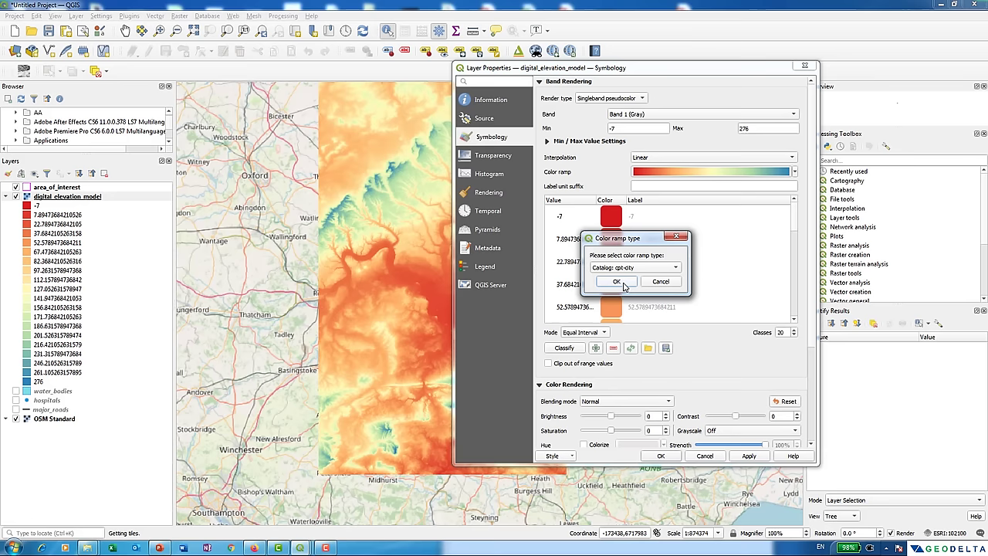
pyautogui.click(624, 283)
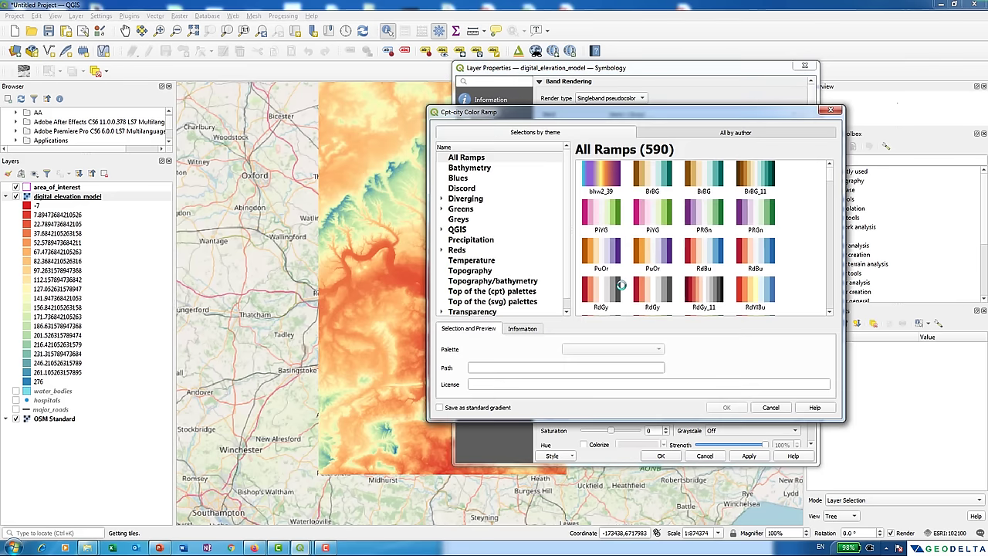
# Choose the bcyr gradient from the top cpt-city palettes and apply it to the DEM.
pyautogui.moveTo(622, 115); pyautogui.dragTo(379, 137)
pyautogui.moveTo(599, 441); pyautogui.dragTo(648, 482)
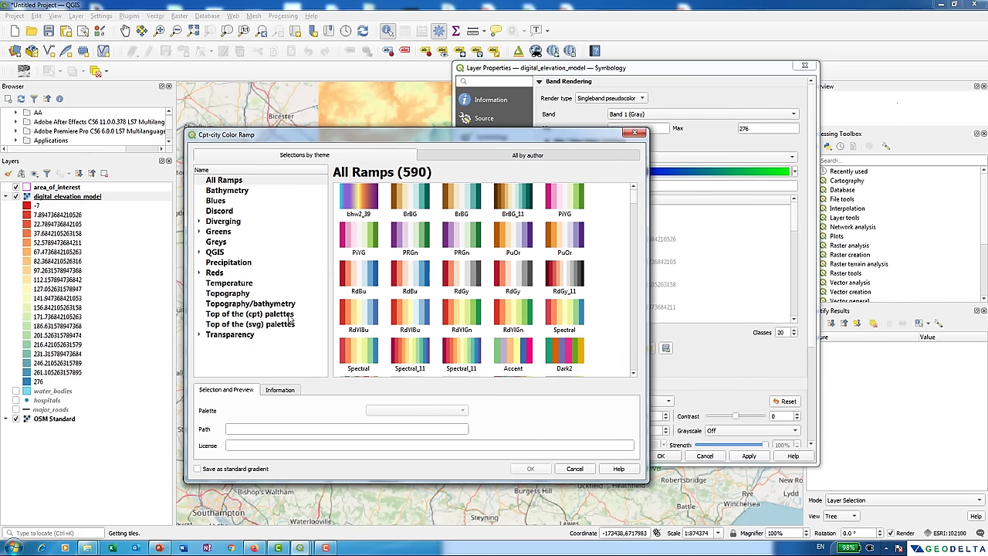
pyautogui.click(228, 293)
pyautogui.click(268, 315)
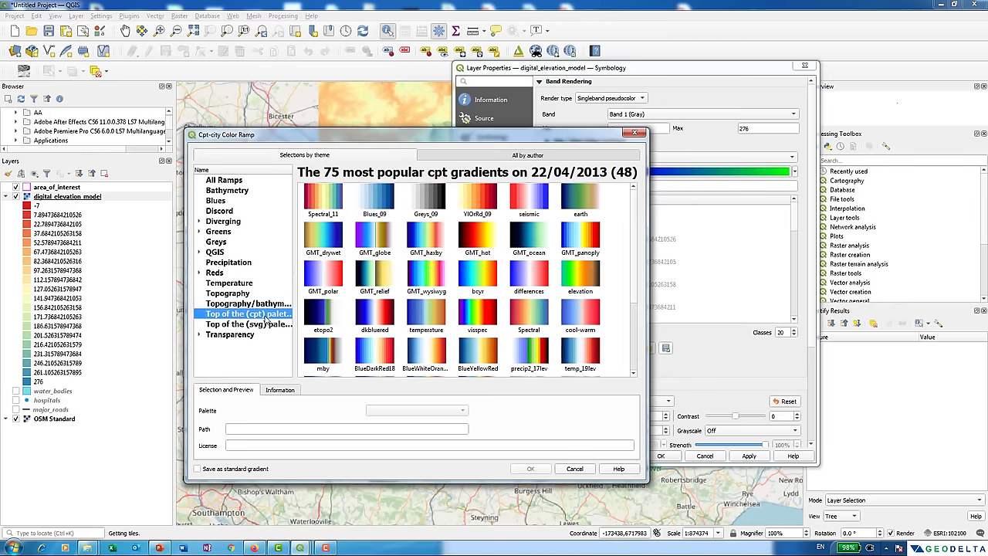
pyautogui.click(480, 269)
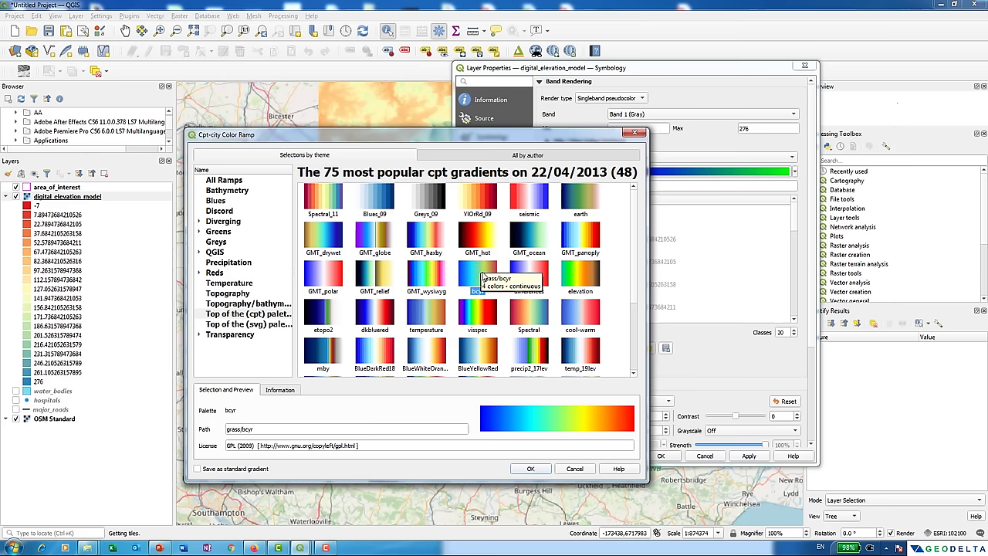
pyautogui.click(530, 468)
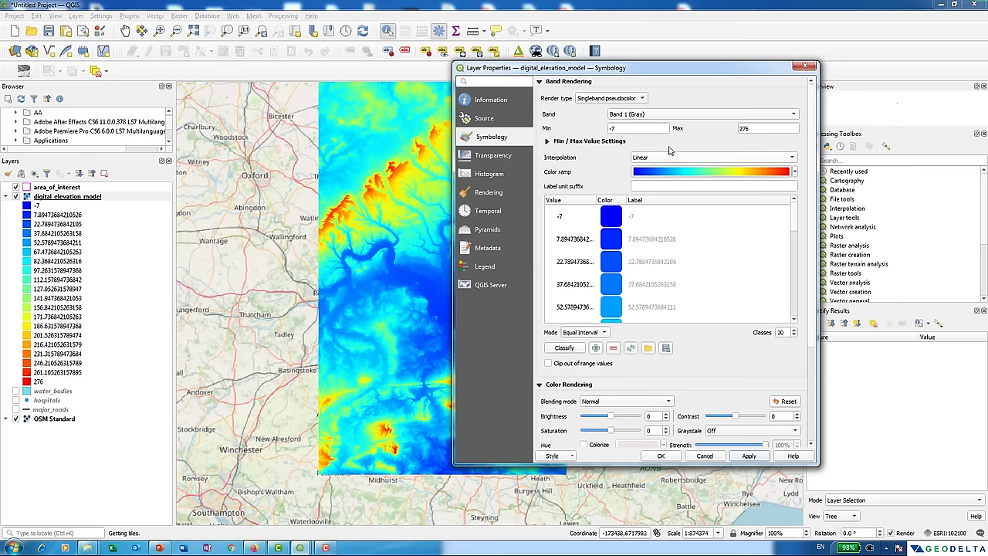
pyautogui.moveTo(620, 73); pyautogui.dragTo(740, 123)
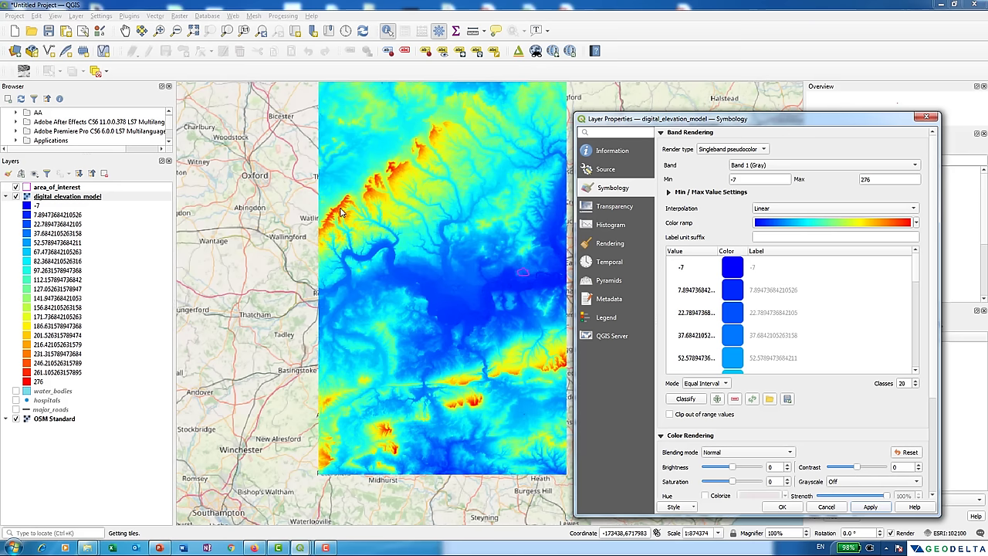
# Try the inverted colour ramp on the DEM, keeping Linear interpolation.
pyautogui.click(917, 223)
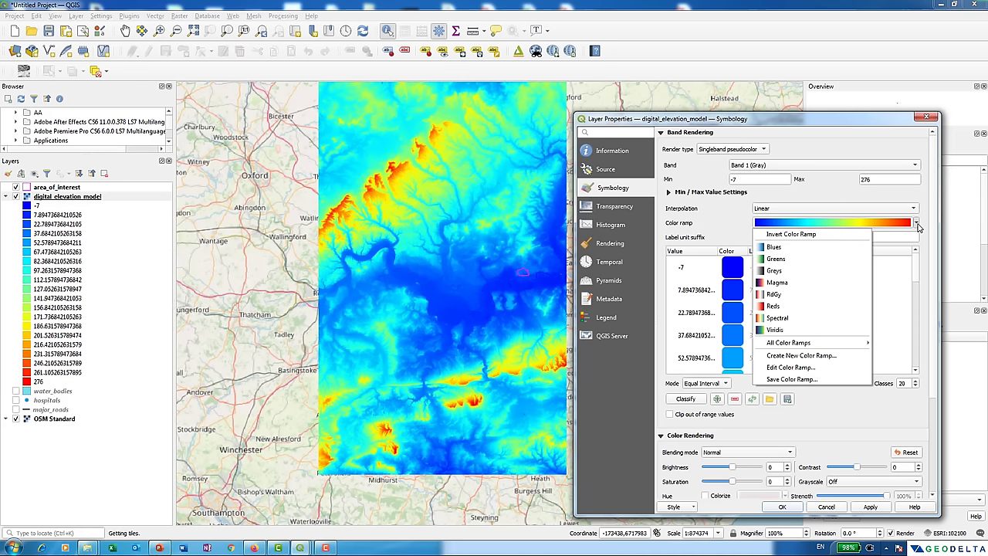
pyautogui.click(784, 234)
pyautogui.click(869, 507)
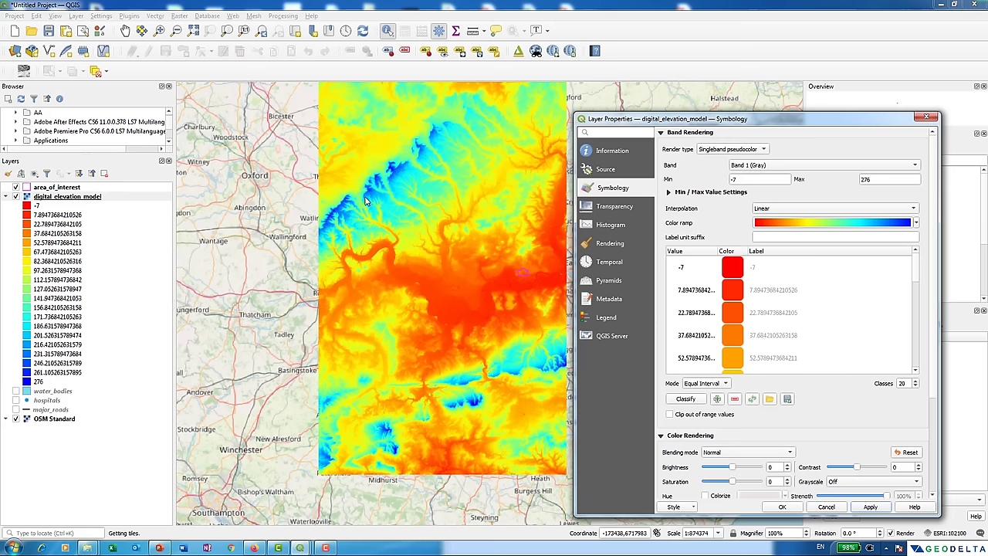
pyautogui.click(787, 208)
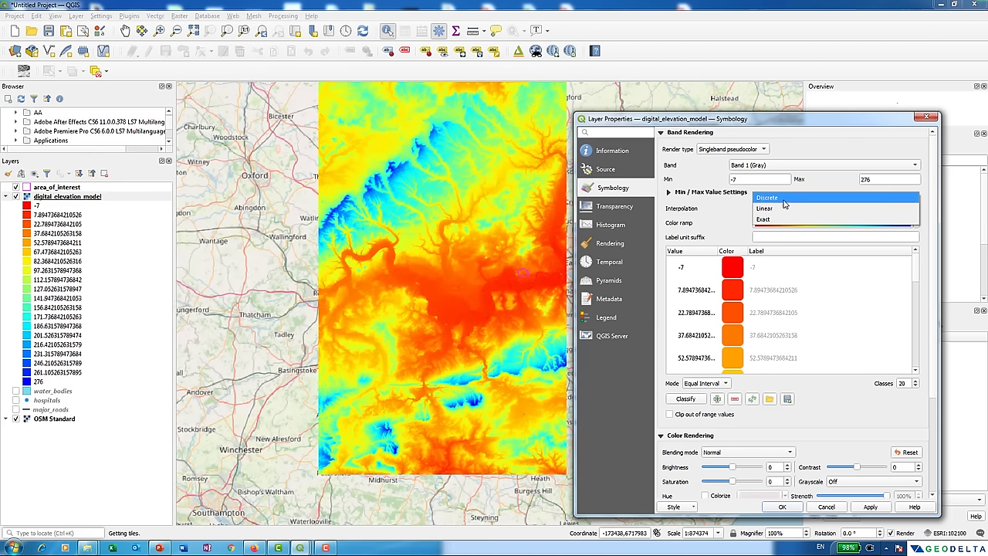
pyautogui.click(915, 208)
# Invert the ramp back to blue-to-red, apply it, and close the properties.
pyautogui.click(917, 222)
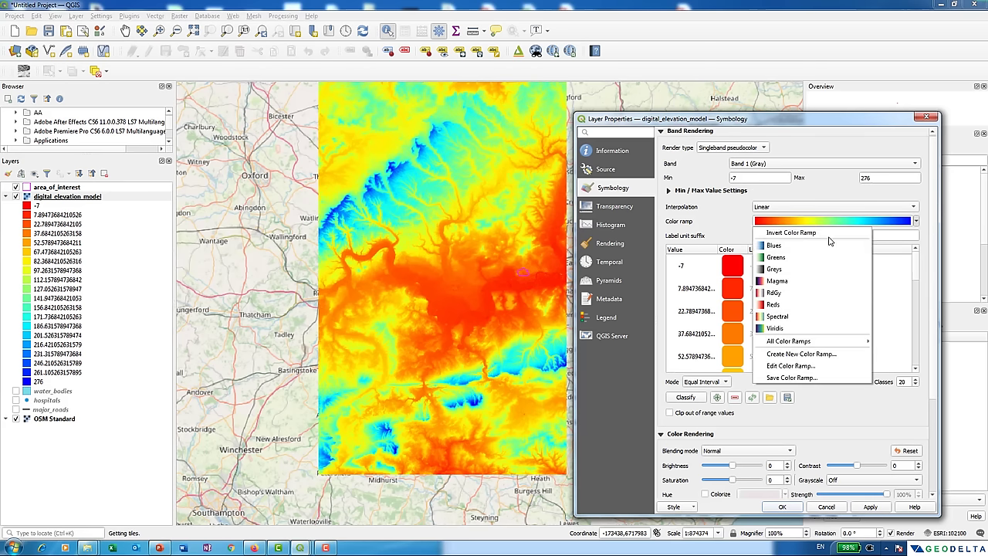
pyautogui.click(795, 230)
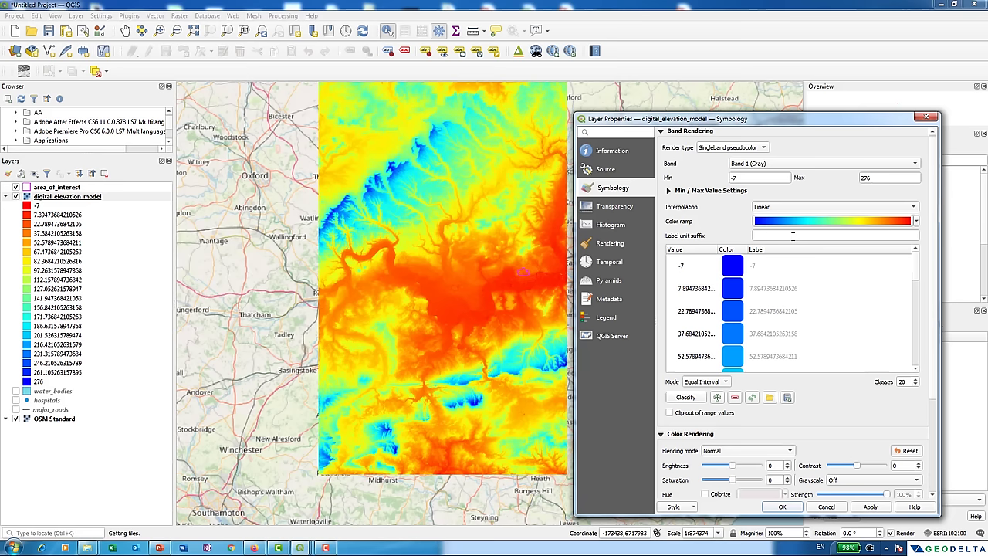
pyautogui.click(870, 507)
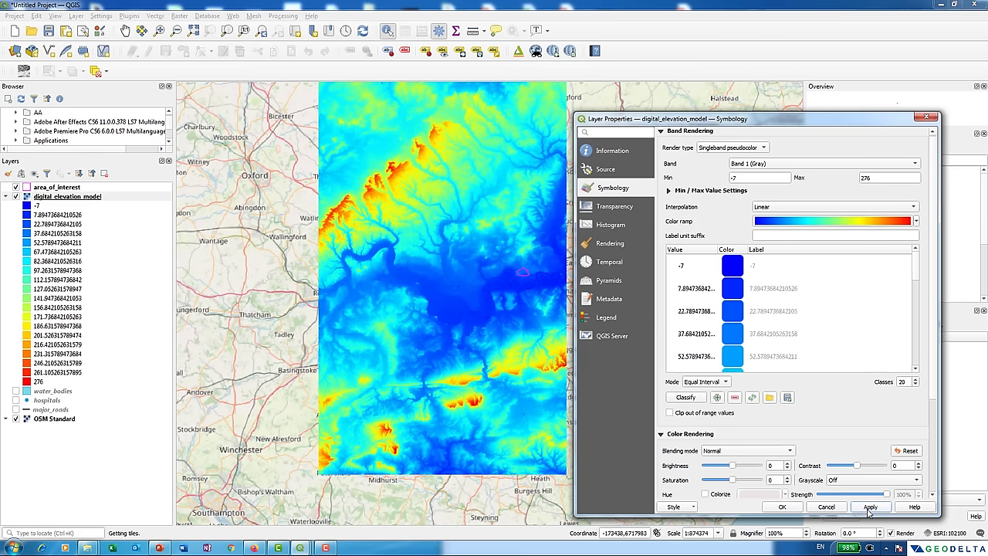
pyautogui.click(782, 506)
pyautogui.moveTo(541, 306); pyautogui.dragTo(548, 330)
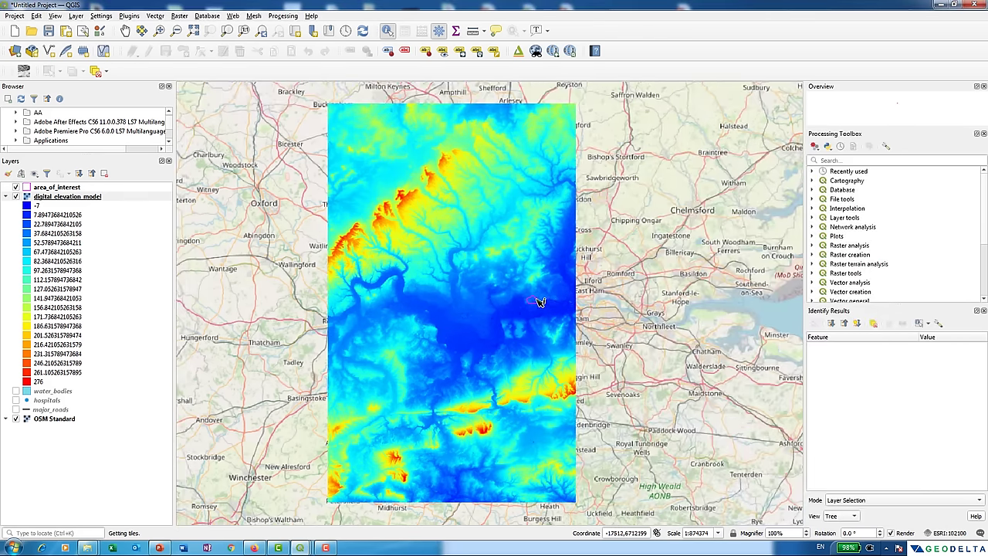
pyautogui.scroll(1, 540, 301)
pyautogui.scroll(-1, 540, 300)
pyautogui.scroll(2, 542, 307)
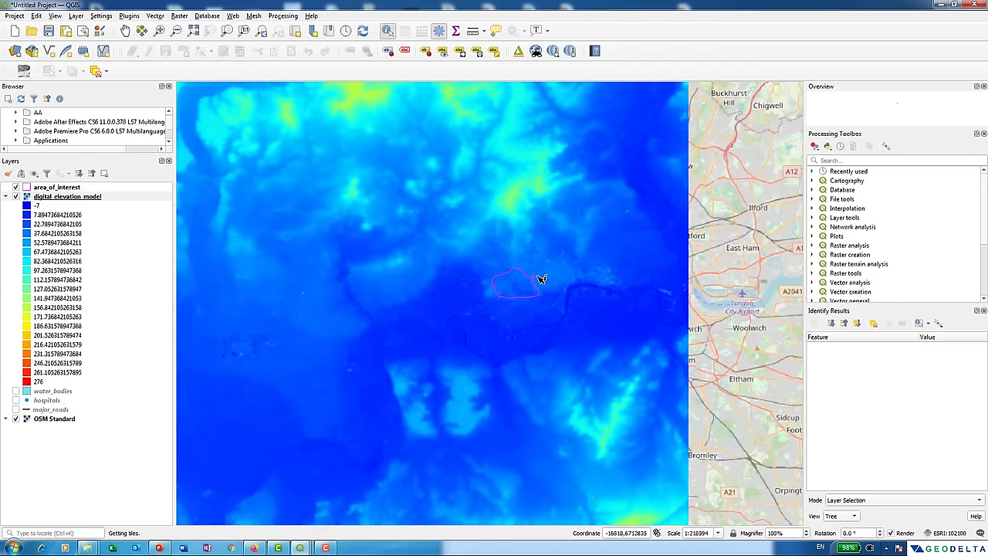
pyautogui.scroll(-2, 541, 278)
pyautogui.moveTo(542, 278); pyautogui.dragTo(531, 316)
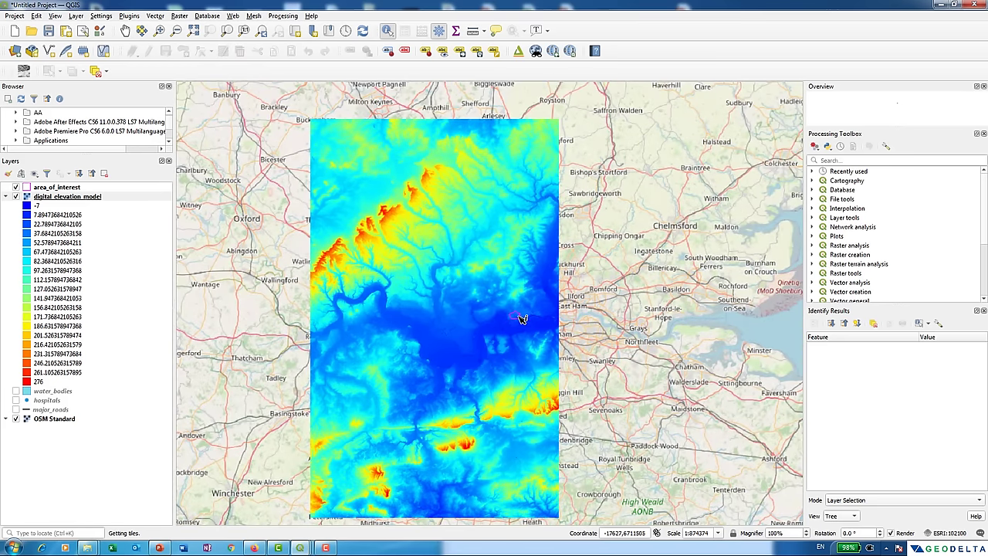
pyautogui.scroll(4, 510, 322)
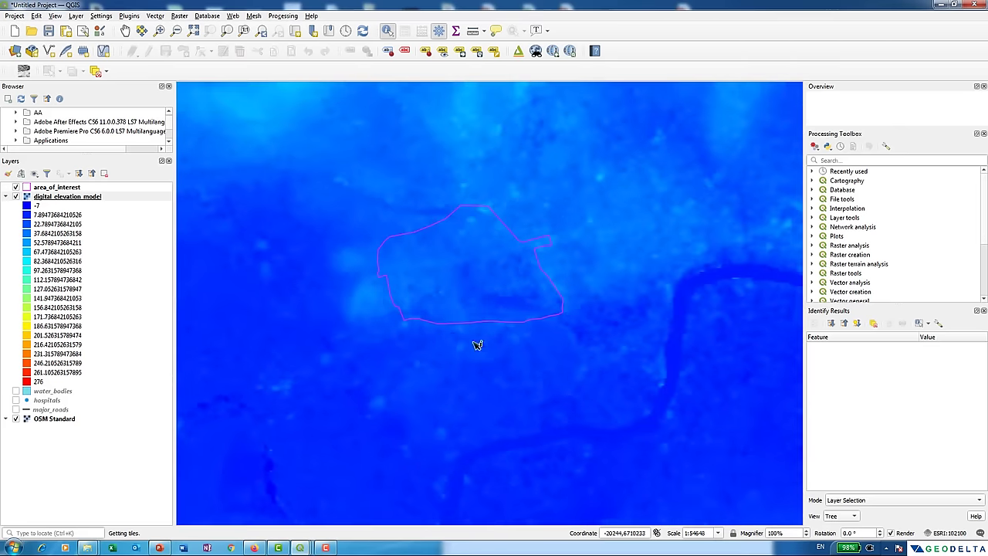
pyautogui.scroll(-2, 494, 241)
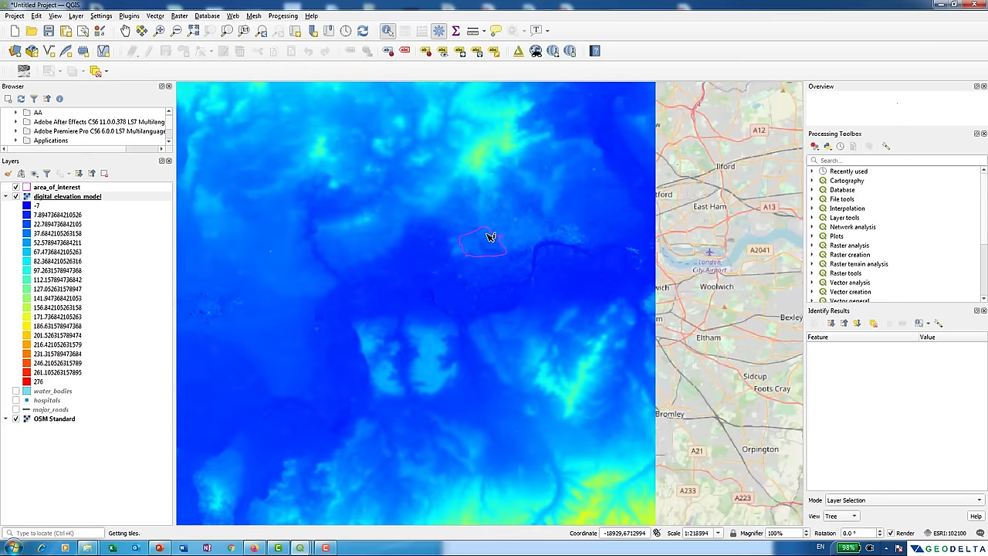
# Find and open the GDAL Clip raster by mask layer tool via a 'clip' search.
pyautogui.click(869, 159)
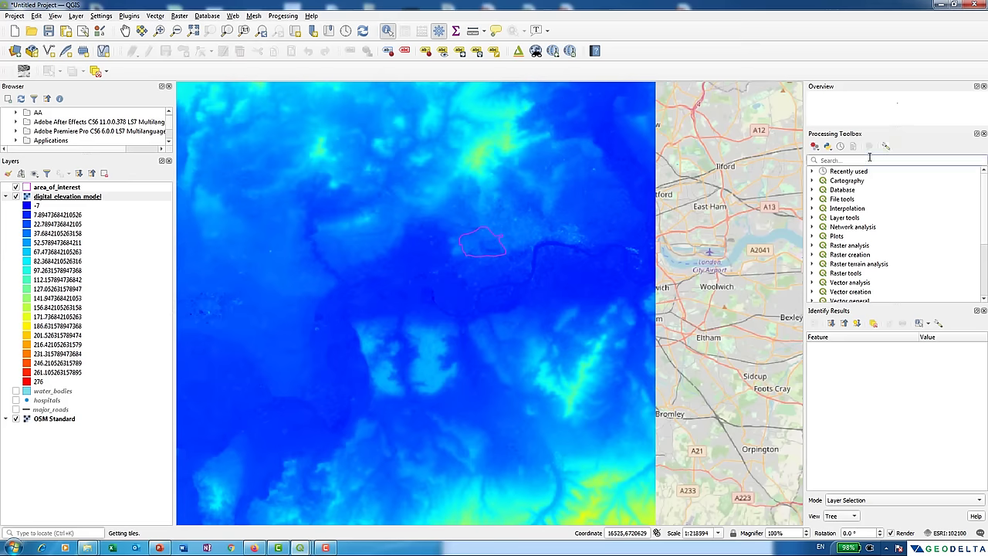
pyautogui.write('clip')
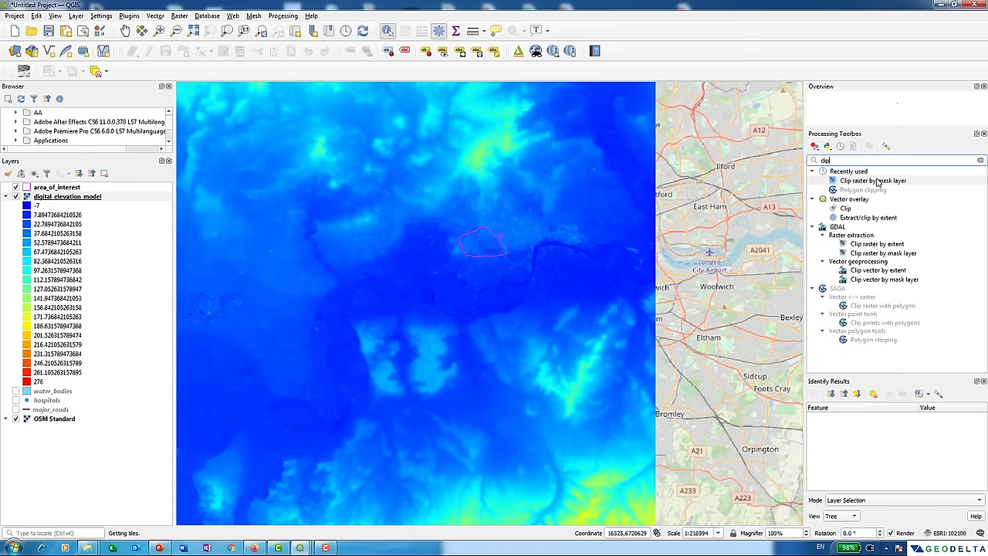
pyautogui.click(839, 227)
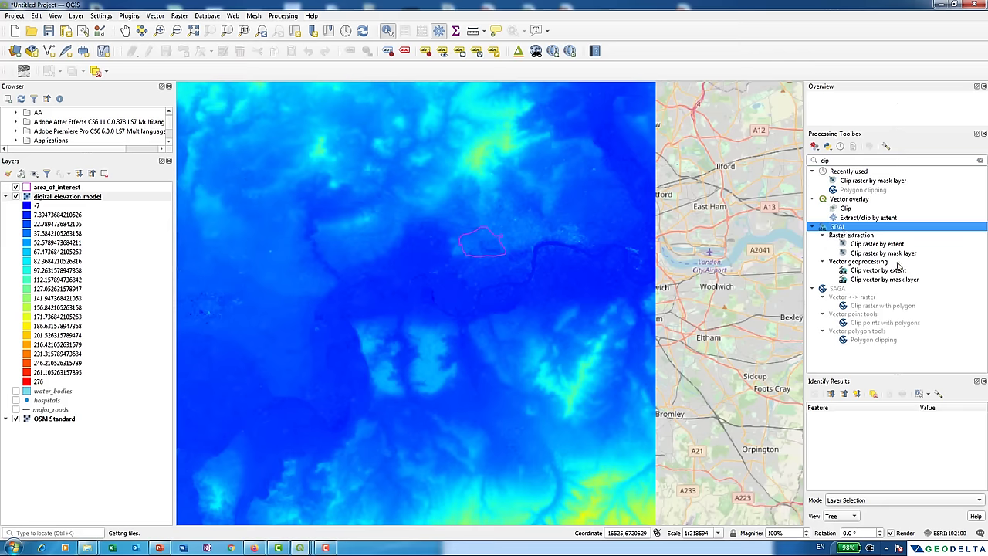
pyautogui.click(895, 258)
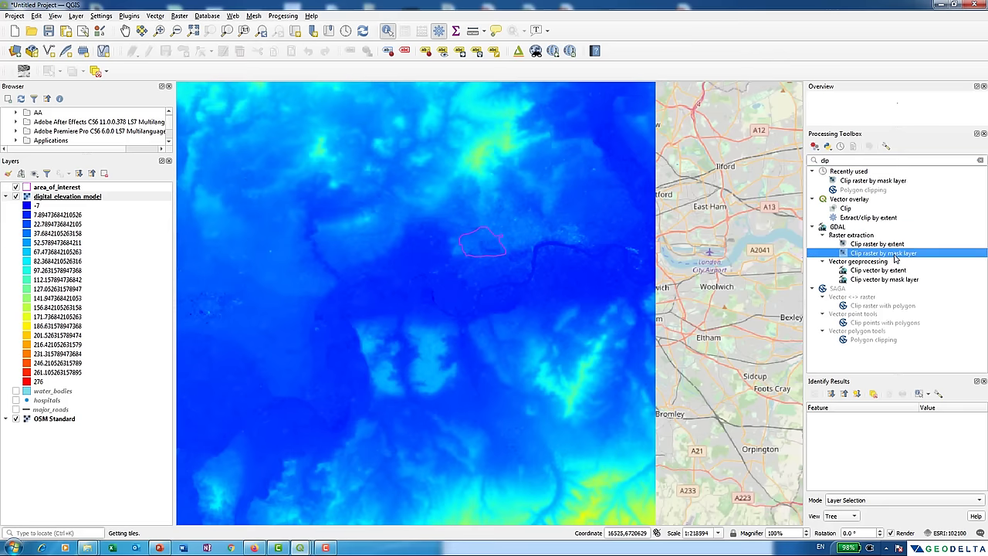
pyautogui.doubleClick(895, 253)
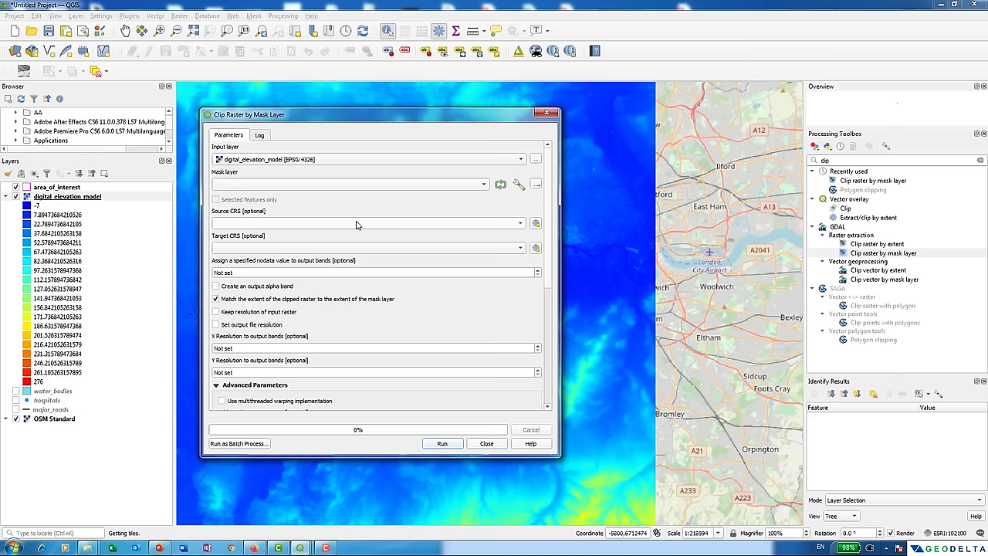
# Clip digital_elevation_model using the area_of_interest mask and run the tool.
pyautogui.click(239, 160)
pyautogui.click(241, 161)
pyautogui.click(245, 164)
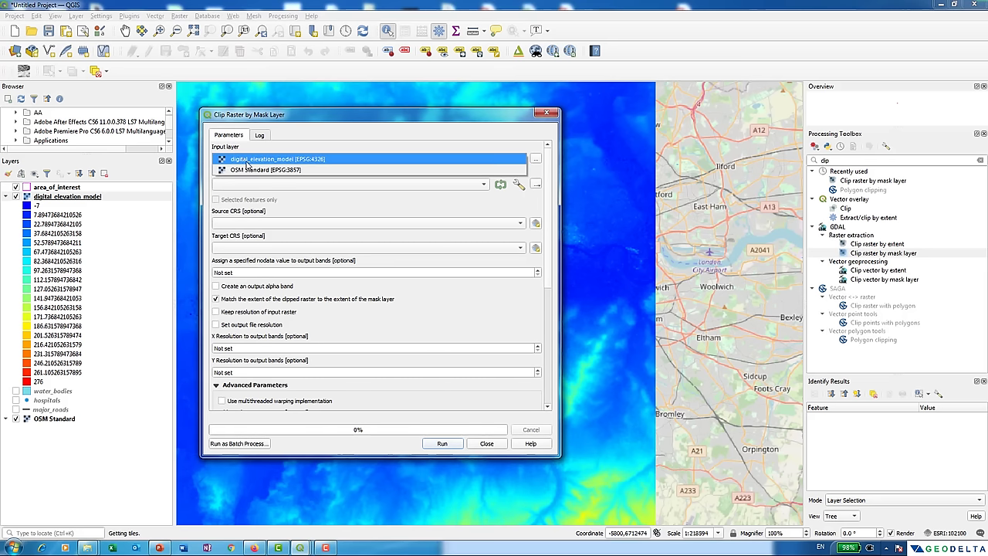
pyautogui.click(250, 162)
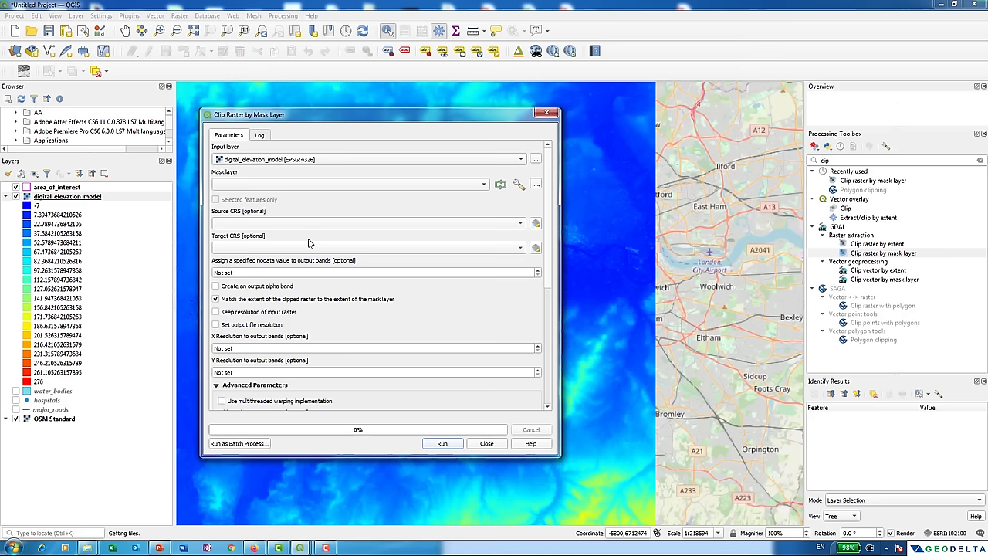
pyautogui.click(478, 188)
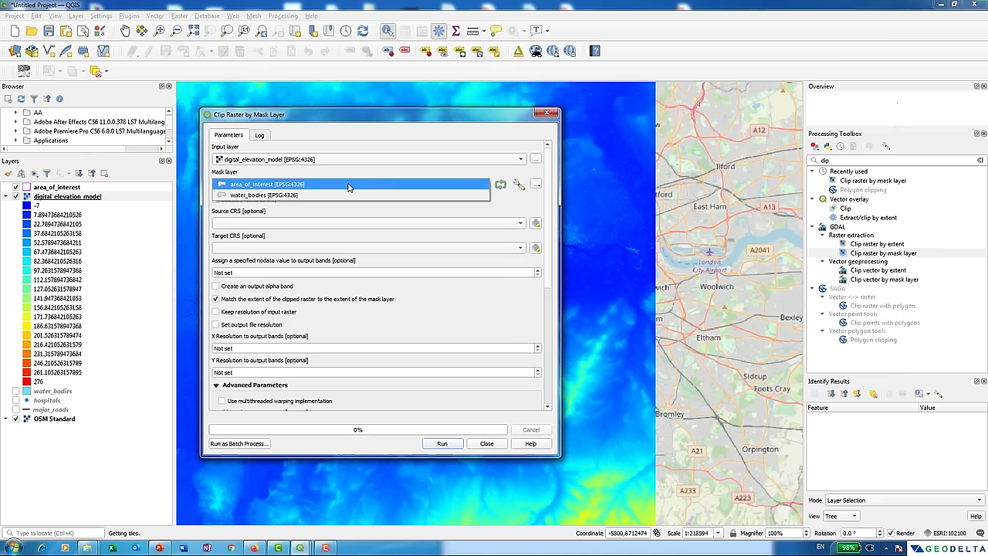
pyautogui.click(239, 186)
pyautogui.scroll(-5, 268, 338)
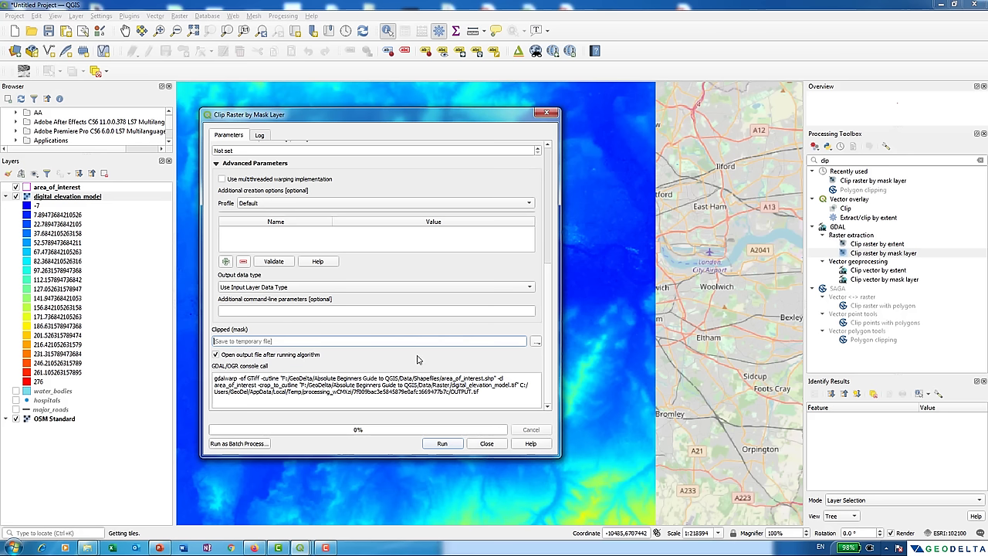
pyautogui.click(443, 444)
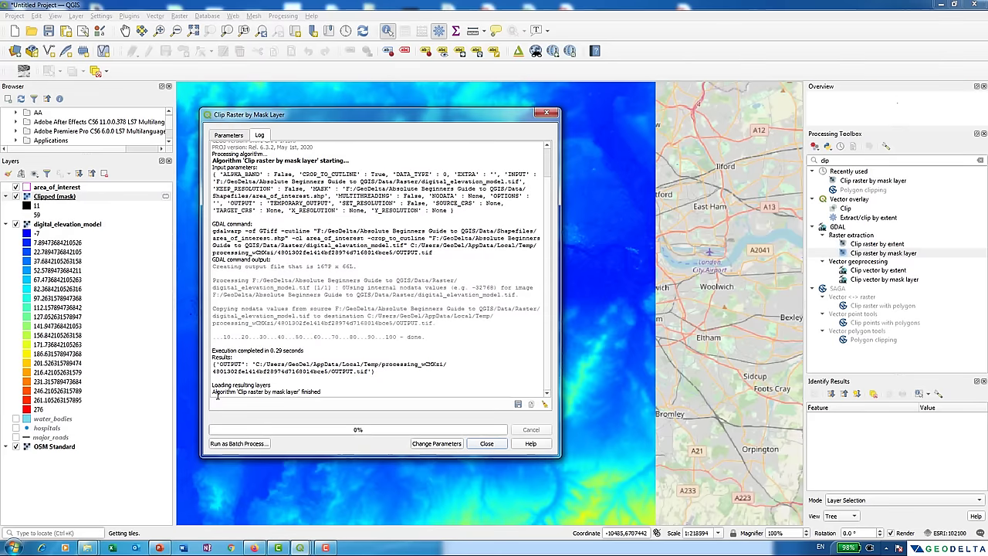
pyautogui.moveTo(212, 396); pyautogui.dragTo(245, 386)
pyautogui.click(295, 395)
# Close the clip tool and hide the full digital_elevation_model layer.
pyautogui.click(487, 444)
pyautogui.scroll(2, 487, 308)
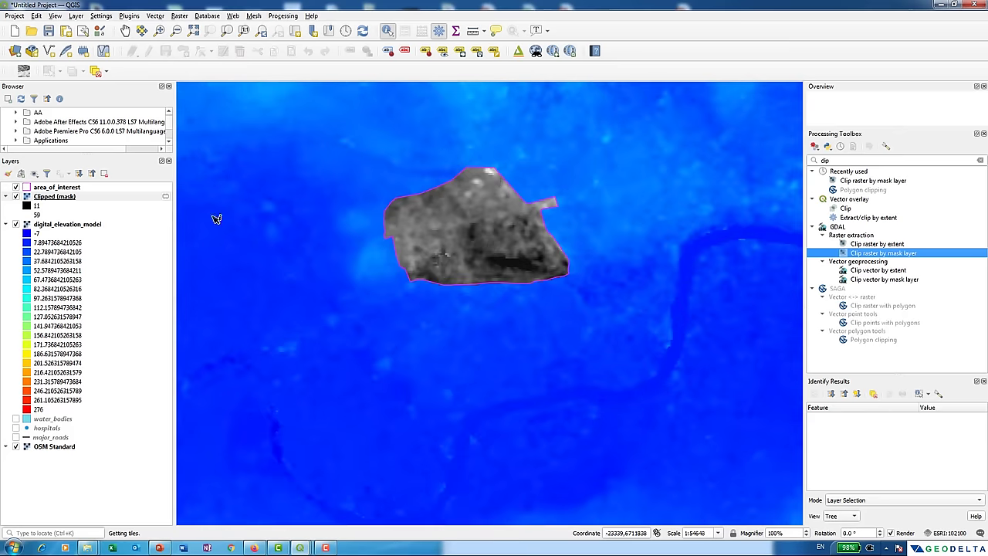
pyautogui.click(43, 199)
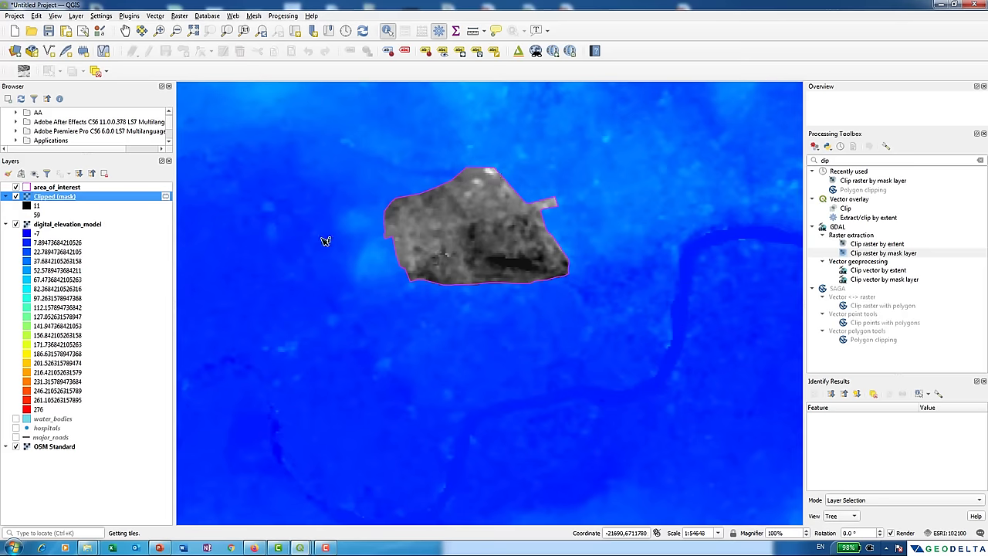
pyautogui.click(16, 224)
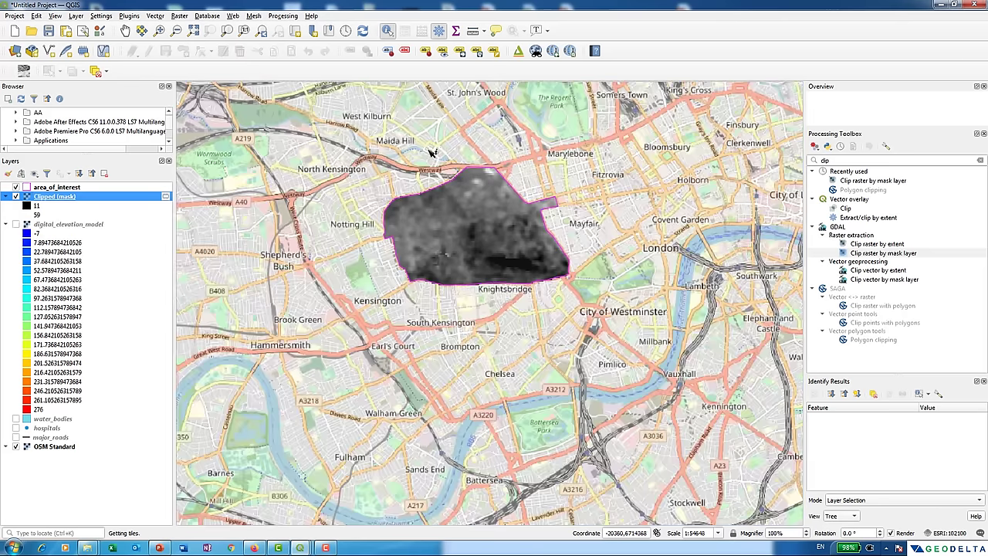
# Centre the view on the Clipped (mask) raster, whose values range from 11 to 59.
pyautogui.scroll(2, 594, 300)
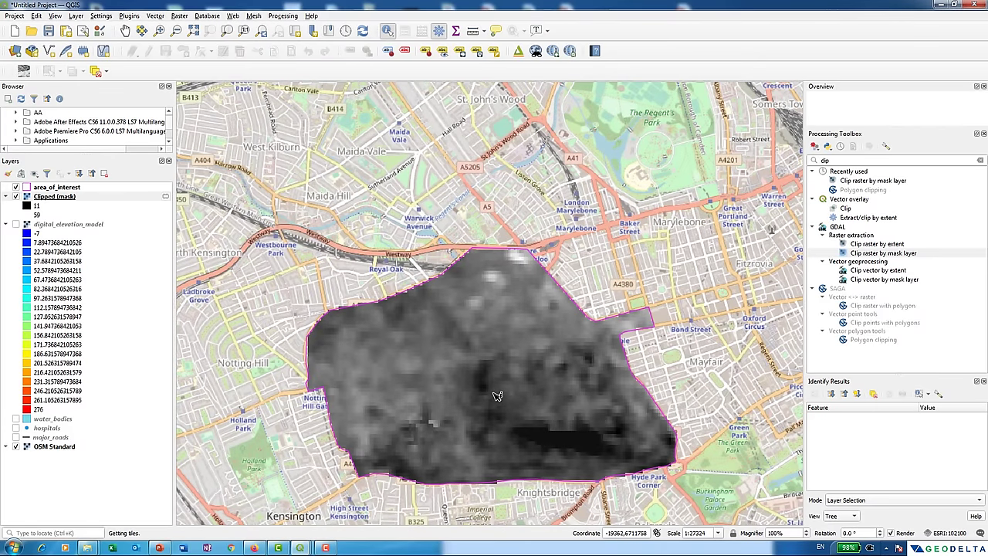
pyautogui.scroll(1, 478, 391)
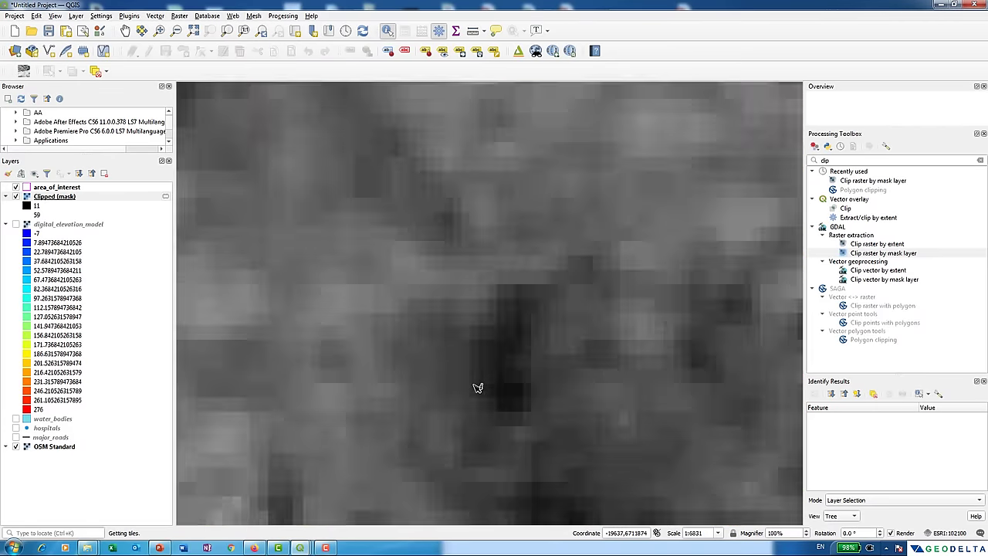
pyautogui.scroll(-1, 477, 387)
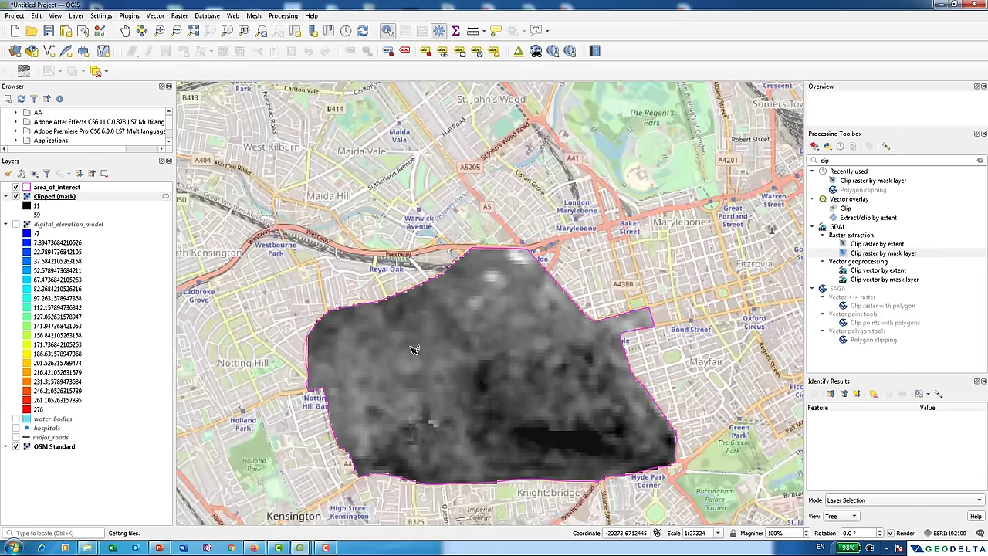
pyautogui.scroll(1, 390, 367)
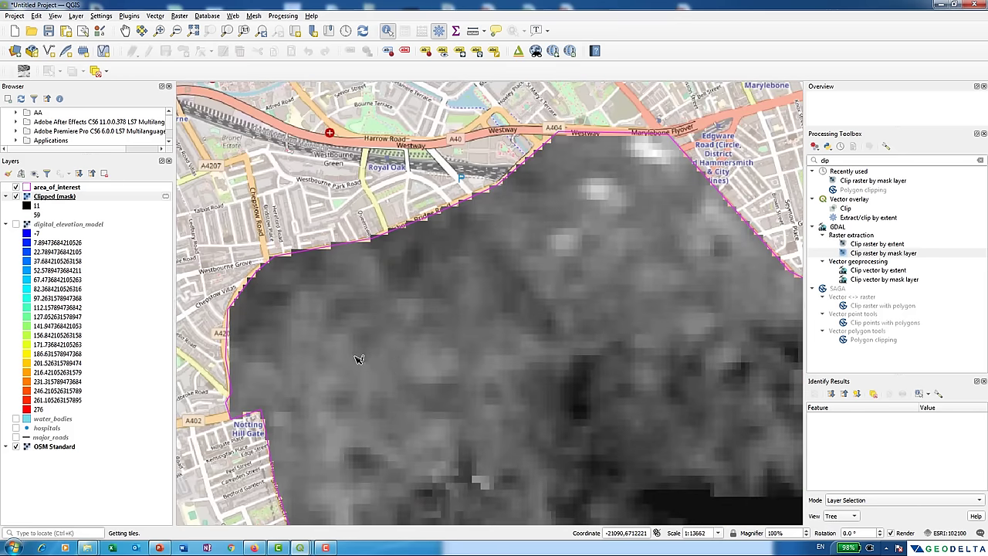
pyautogui.scroll(-1, 352, 356)
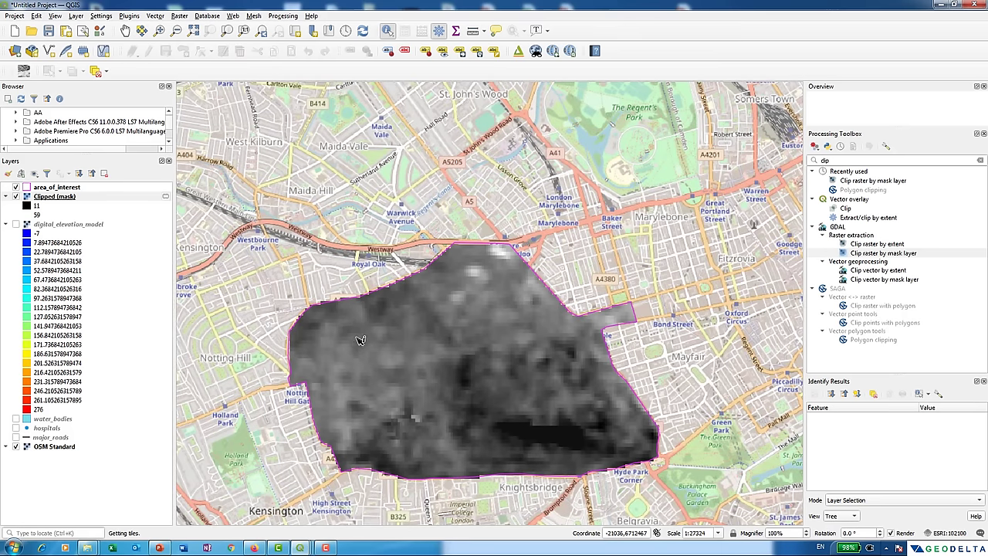
pyautogui.moveTo(359, 339); pyautogui.dragTo(348, 347)
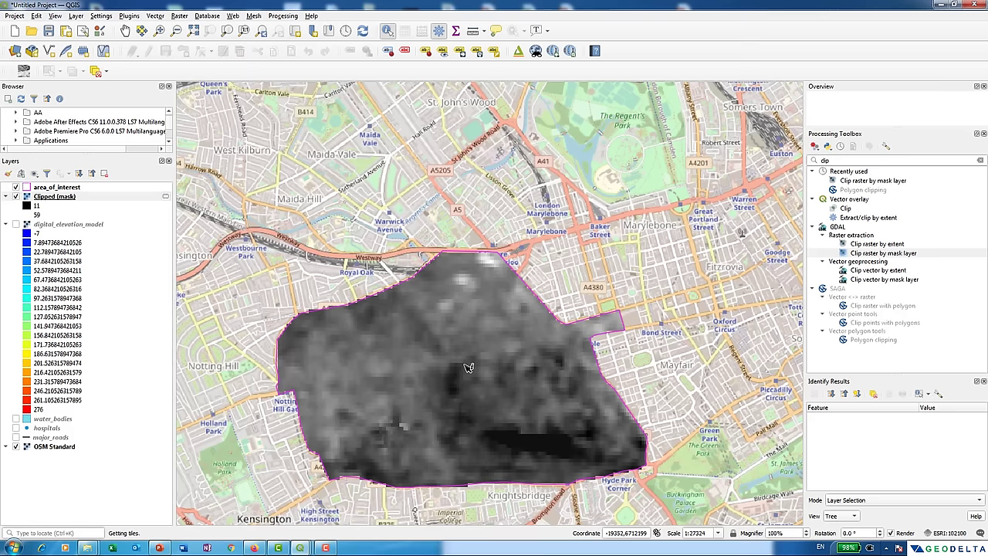
pyautogui.moveTo(452, 348); pyautogui.dragTo(437, 289)
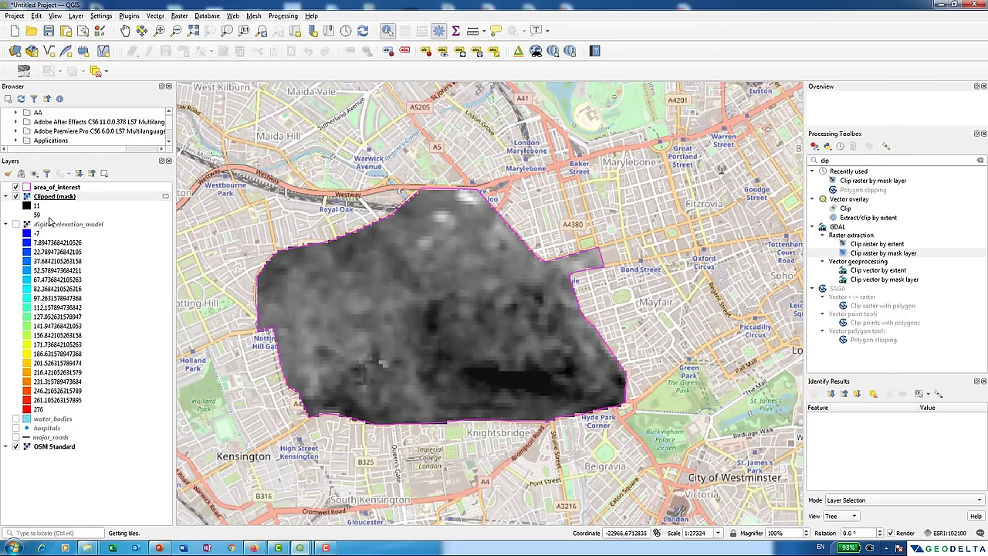
pyautogui.click(57, 198)
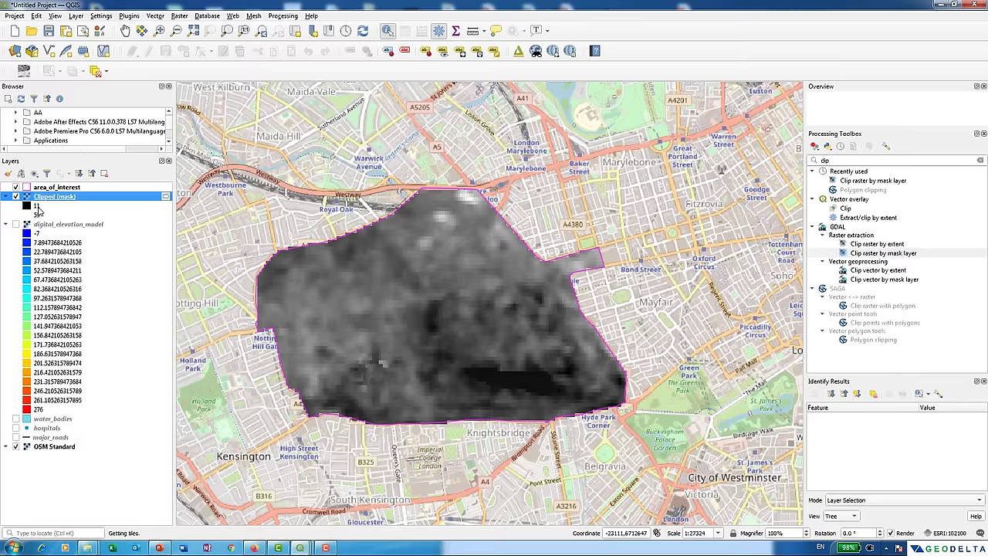
pyautogui.click(38, 212)
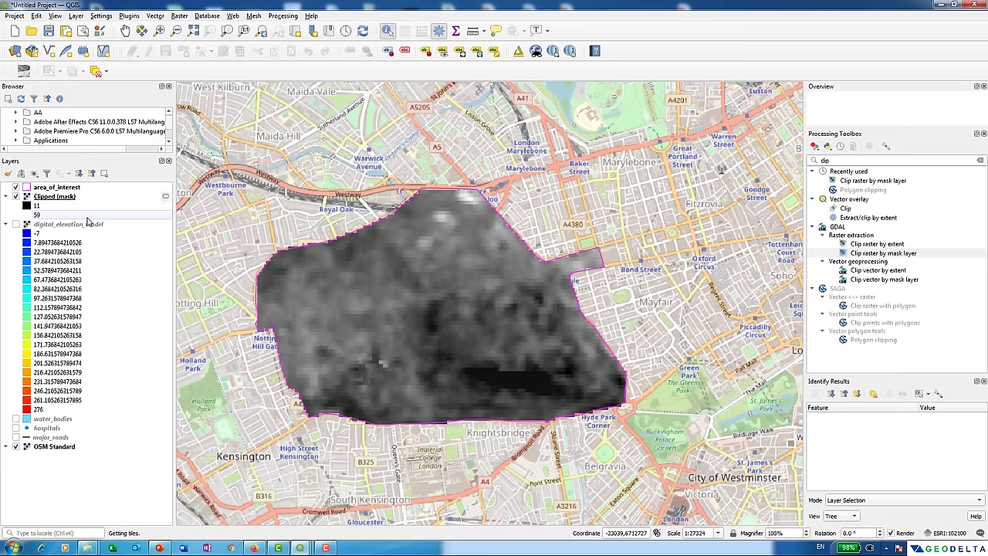
# Render Clipped (mask) as Singleband pseudocolor using the cpt-city bgyr ramp.
pyautogui.rightClick(70, 197)
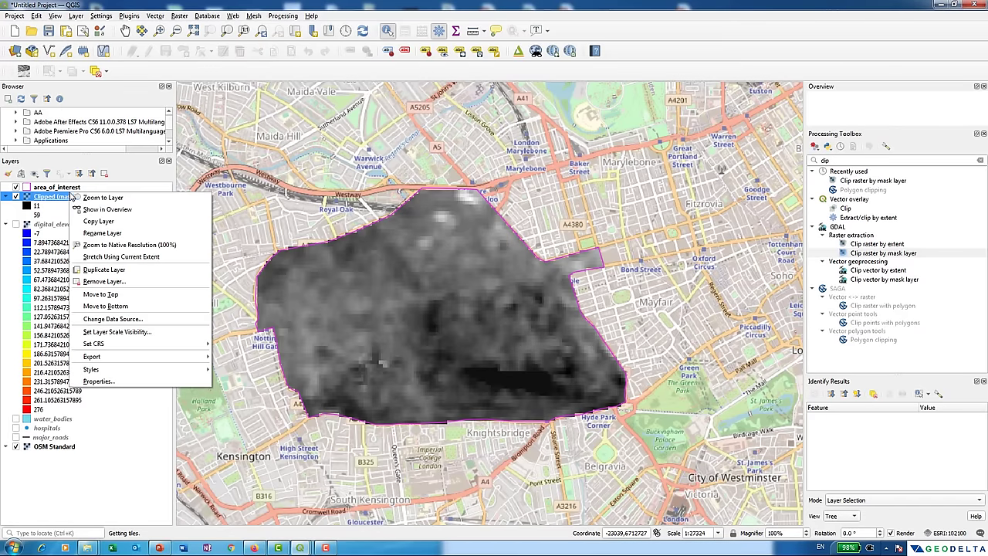
pyautogui.click(94, 381)
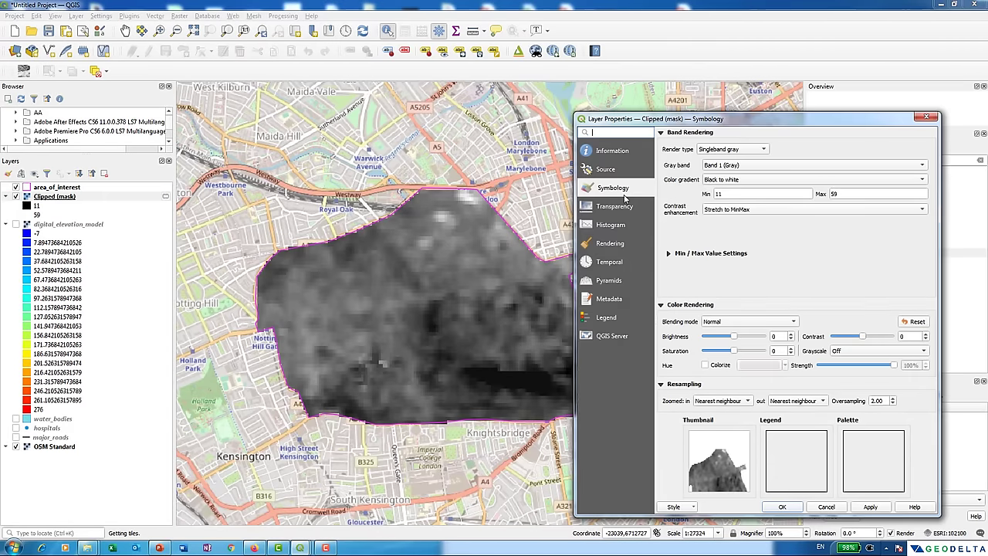
pyautogui.click(753, 149)
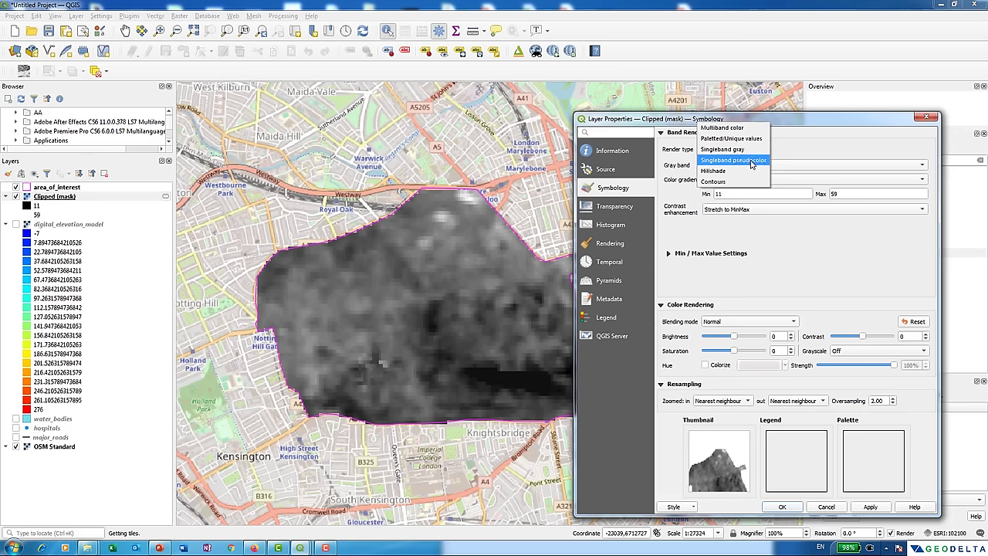
pyautogui.click(751, 160)
pyautogui.click(917, 224)
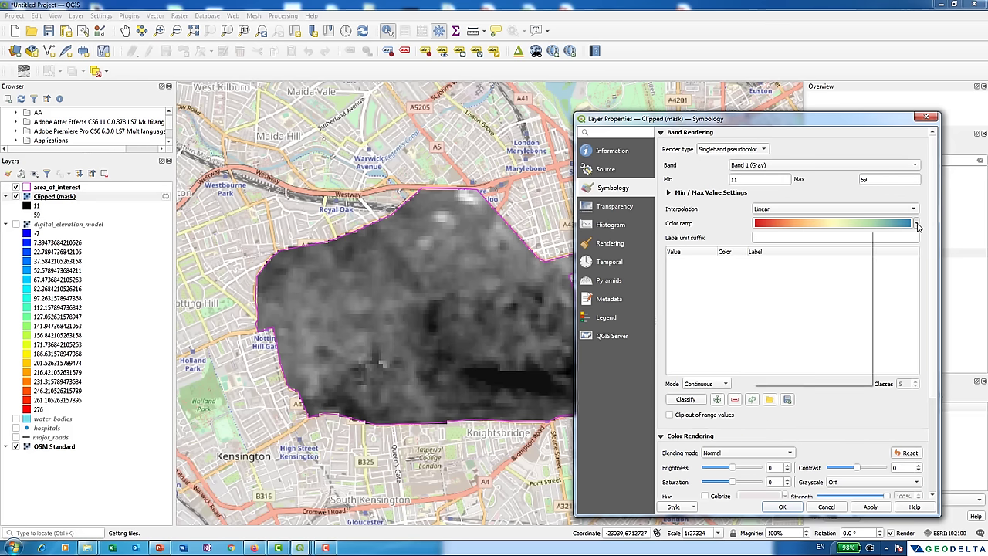
pyautogui.click(831, 357)
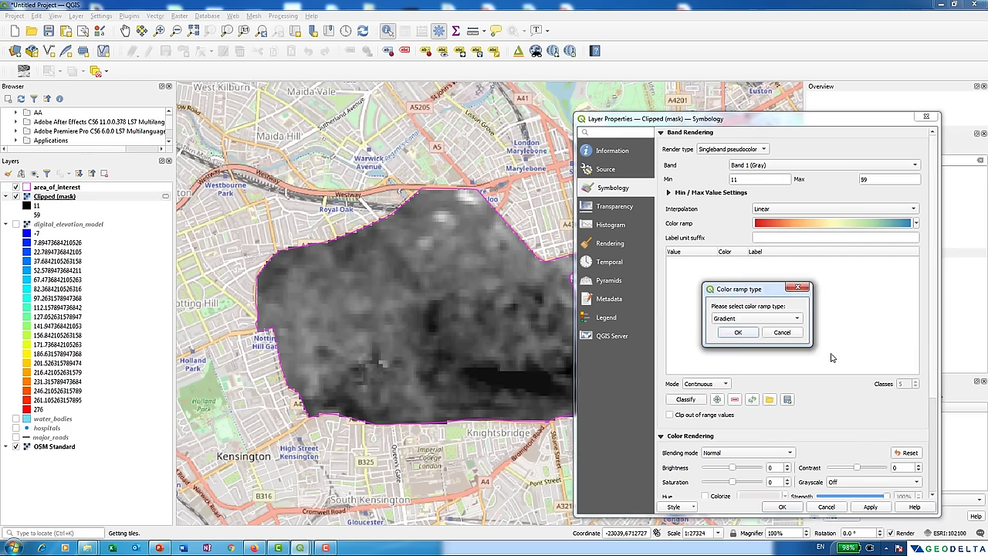
pyautogui.click(759, 321)
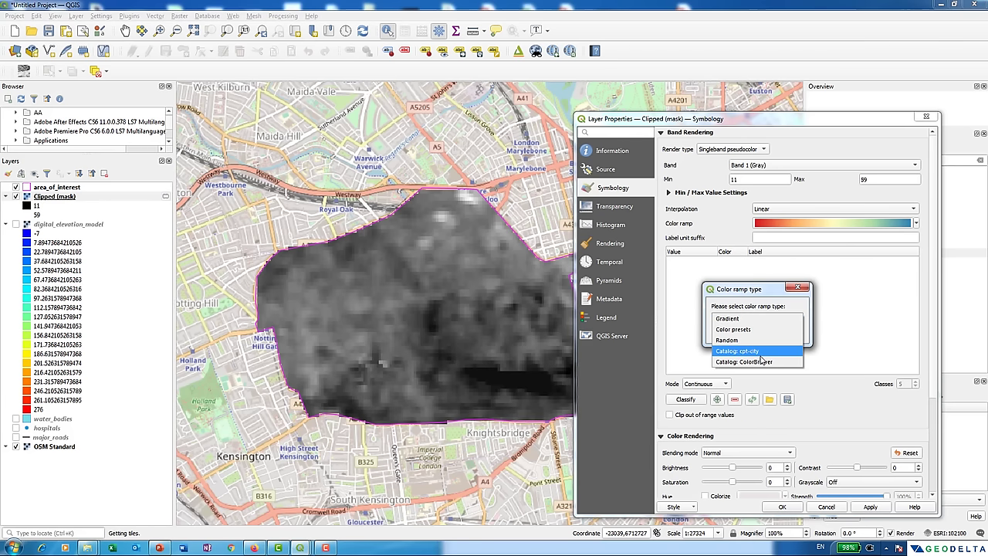
pyautogui.click(760, 351)
pyautogui.click(743, 334)
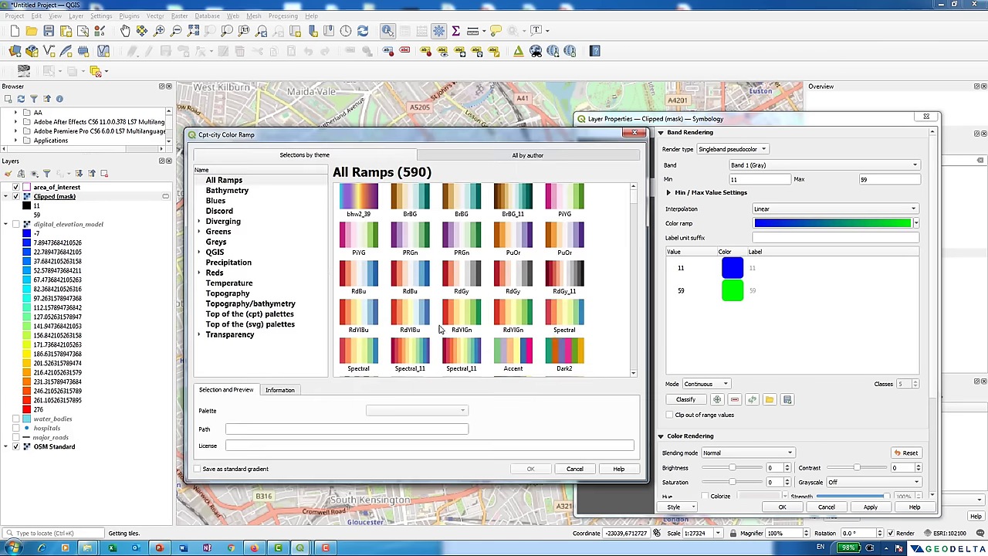
pyautogui.click(251, 325)
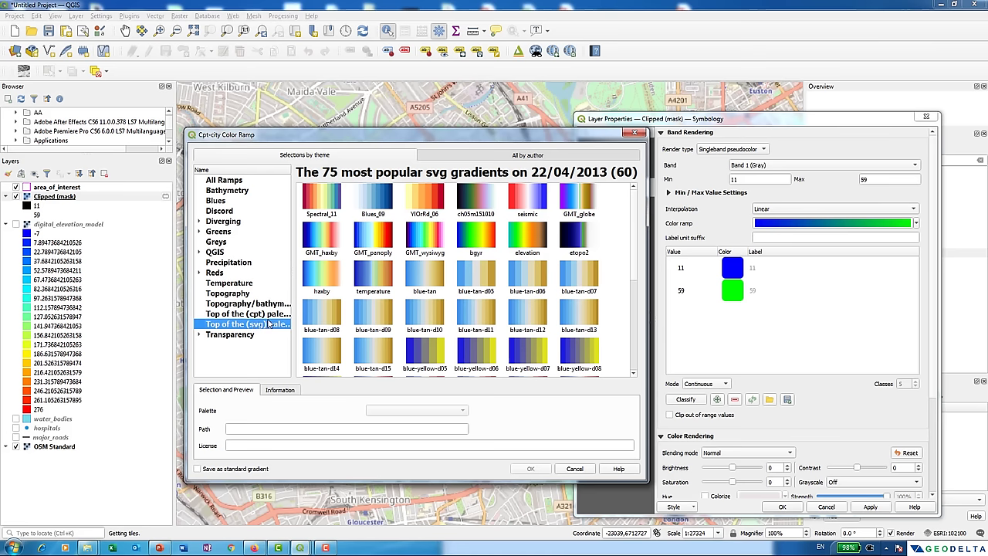
pyautogui.click(476, 238)
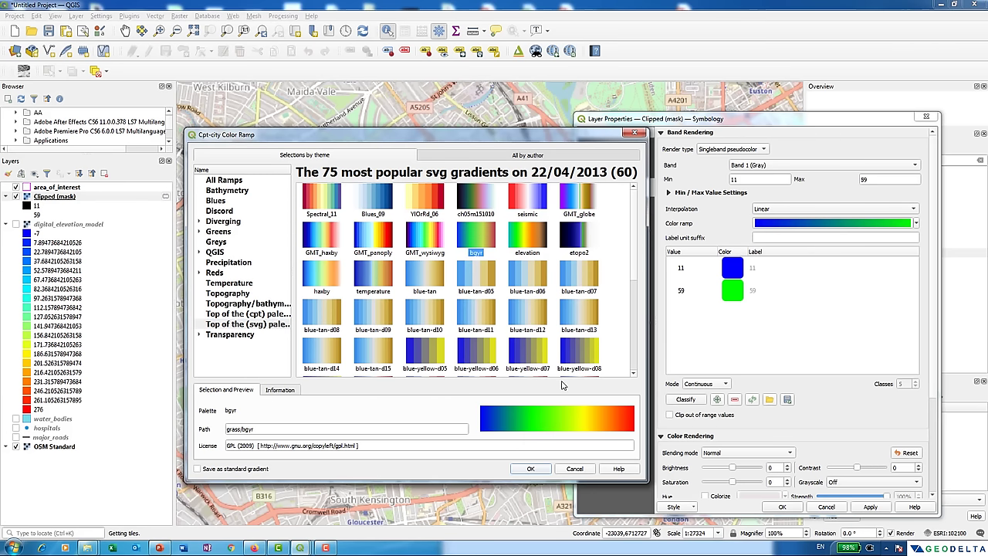
pyautogui.click(531, 468)
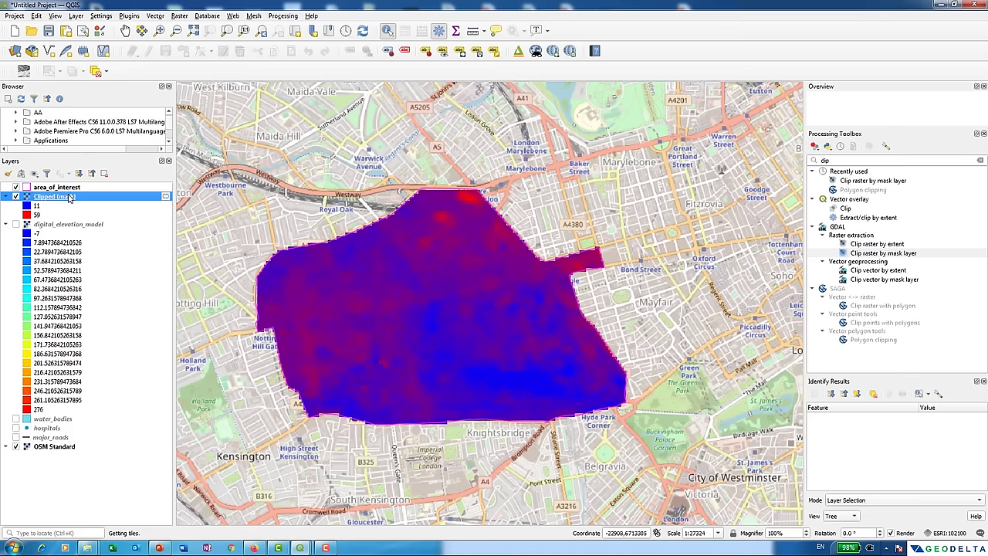
# Reclassify the clipped raster into 10 Equal Interval classes from 11 to 59 and apply.
pyautogui.rightClick(70, 198)
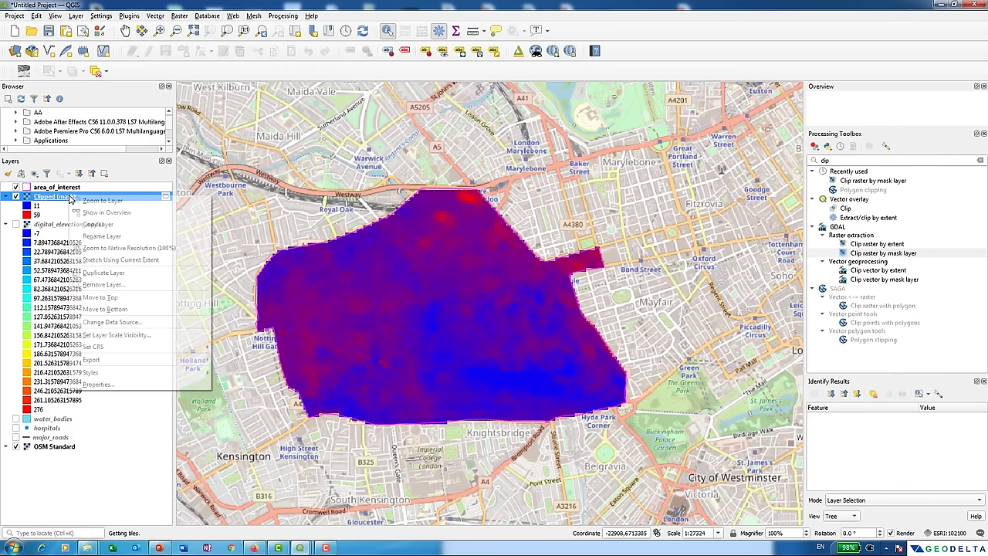
pyautogui.click(127, 381)
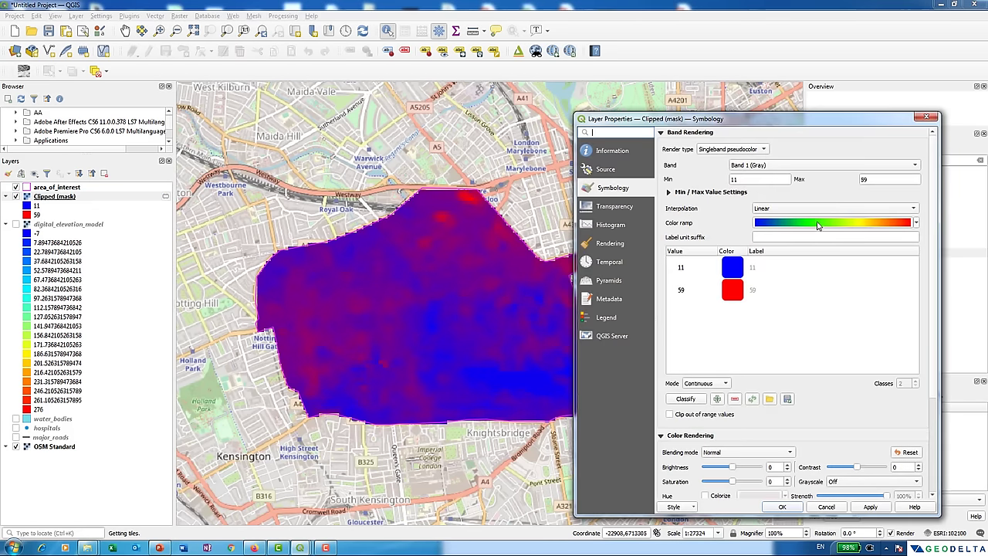
pyautogui.click(713, 384)
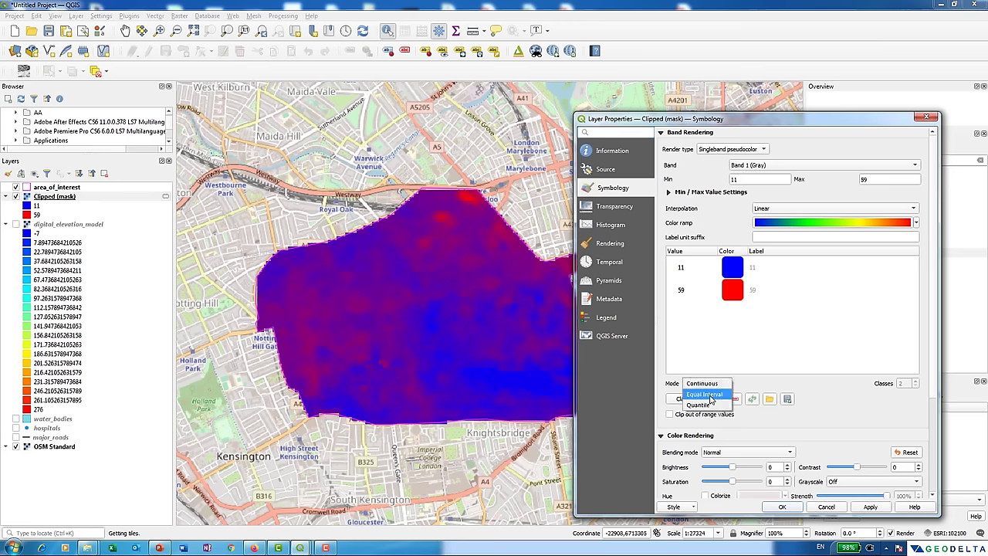
pyautogui.click(709, 395)
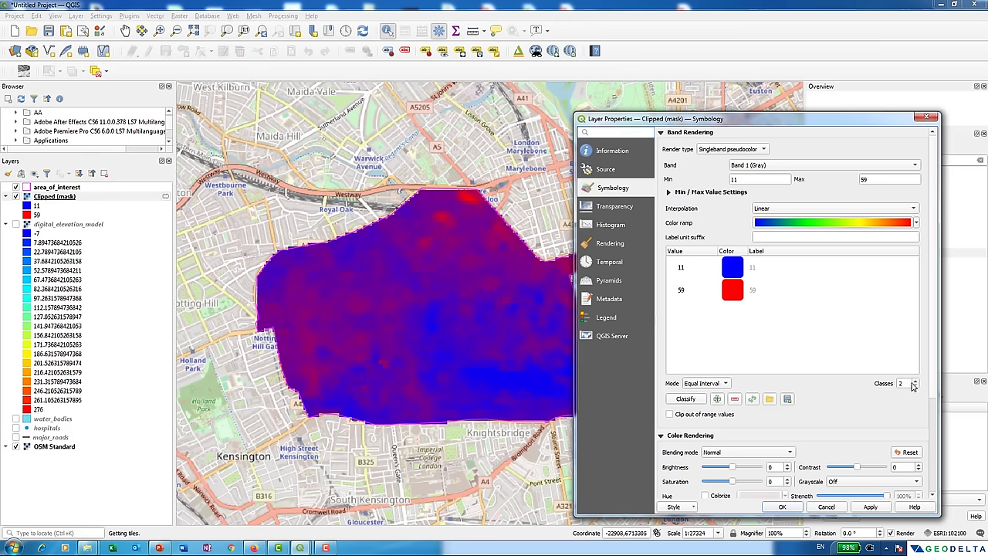
pyautogui.scroll(8, 913, 384)
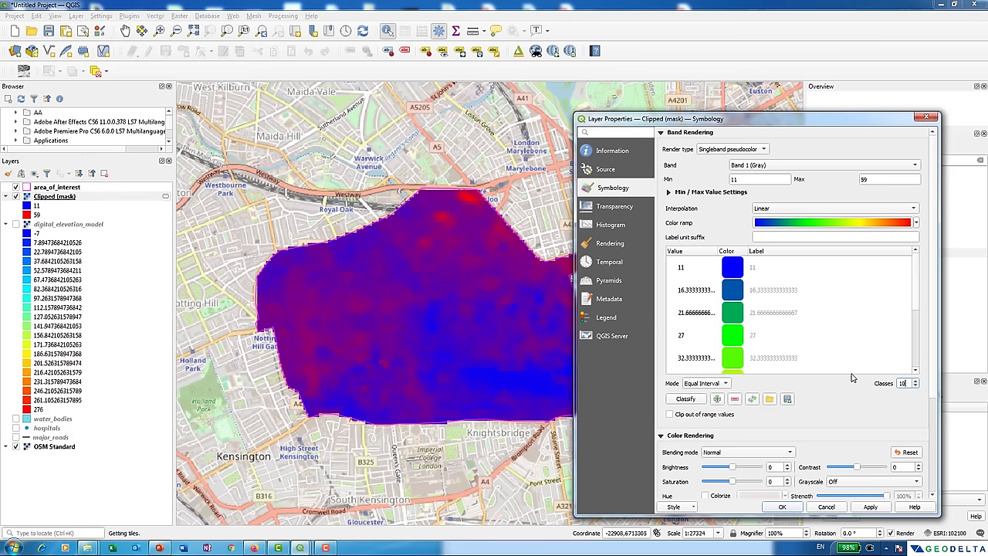
pyautogui.click(885, 508)
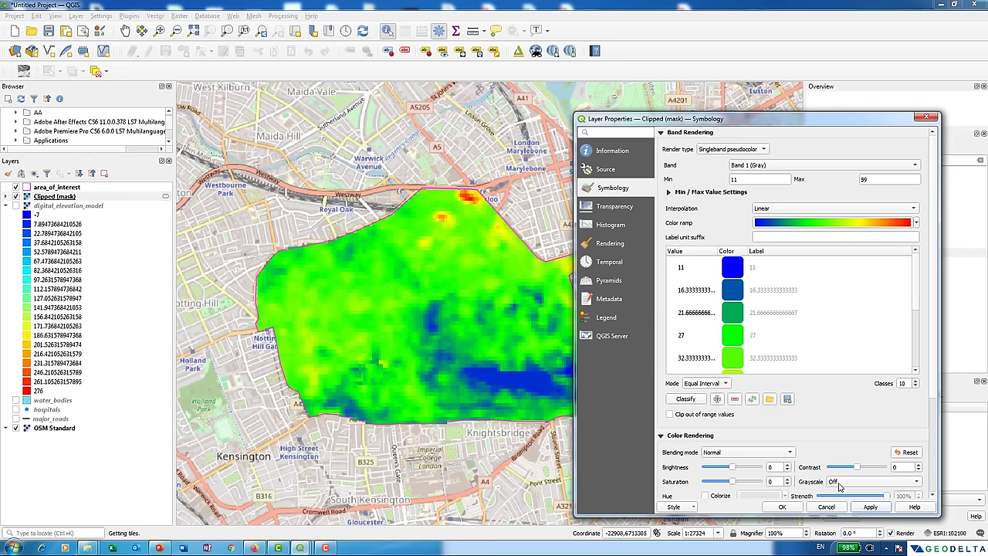
pyautogui.click(782, 506)
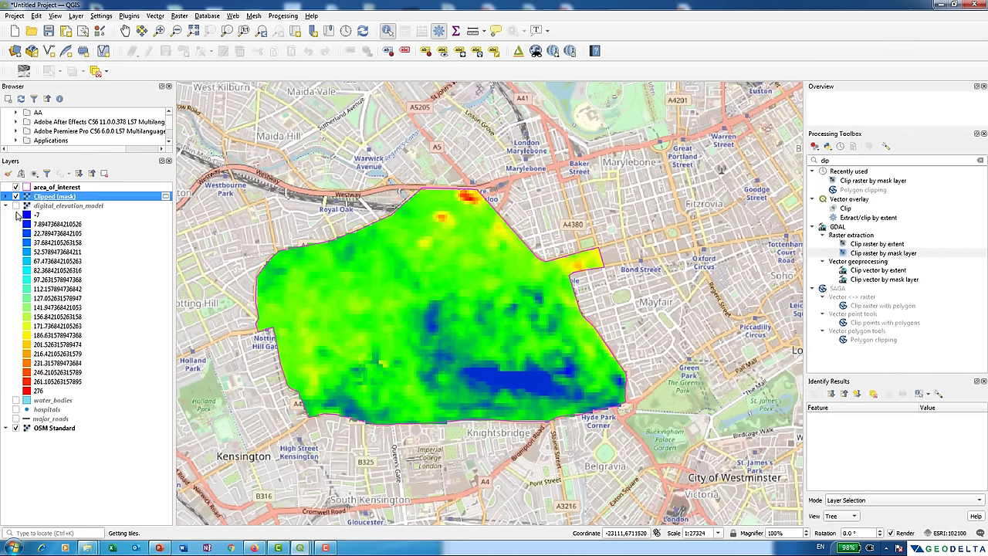
pyautogui.click(5, 207)
# Expand the Clipped (mask) legend in the Layers panel to list its ten value classes.
pyautogui.click(5, 197)
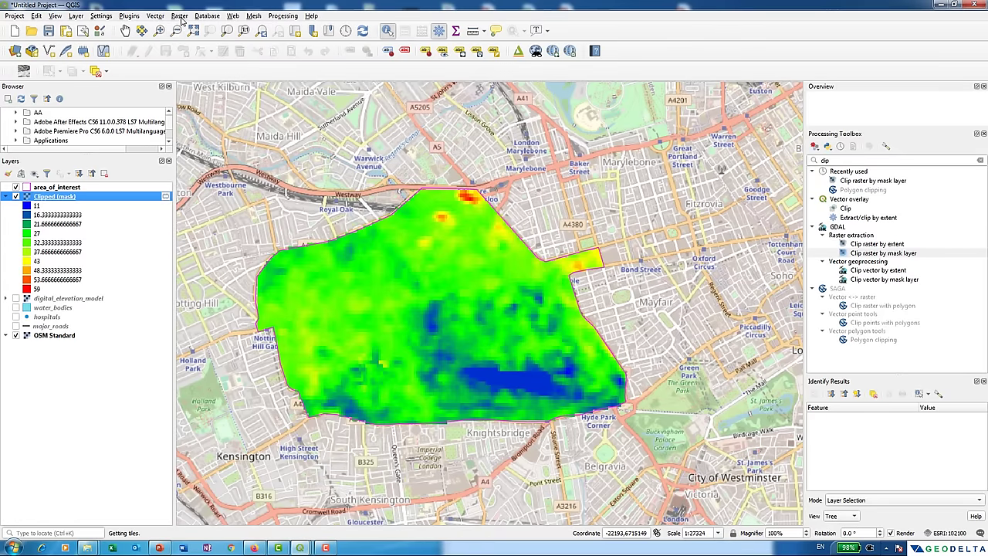
# Run Raster Contour extraction on Clipped (mask) with a 5-unit interval, adding a Contours layer.
pyautogui.click(179, 16)
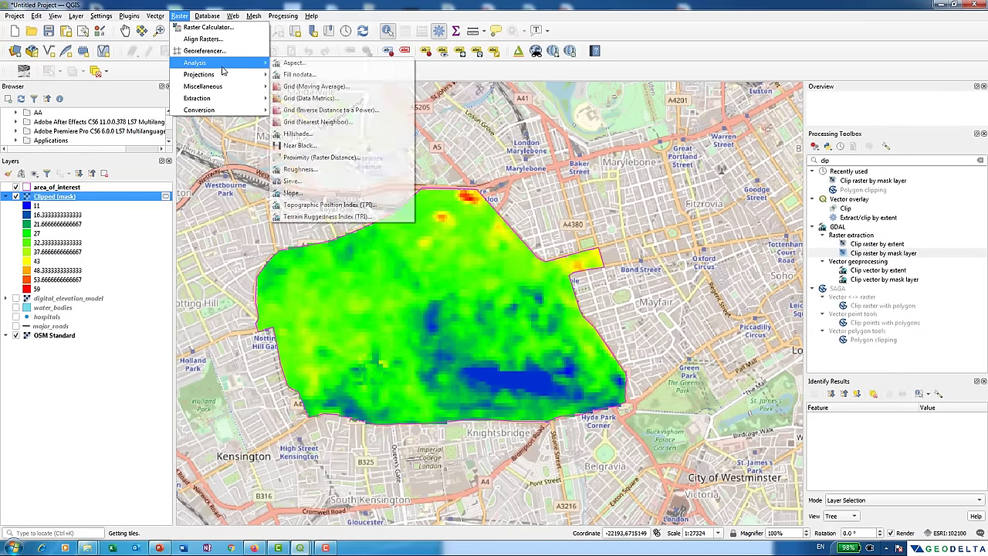
pyautogui.moveTo(224, 77)
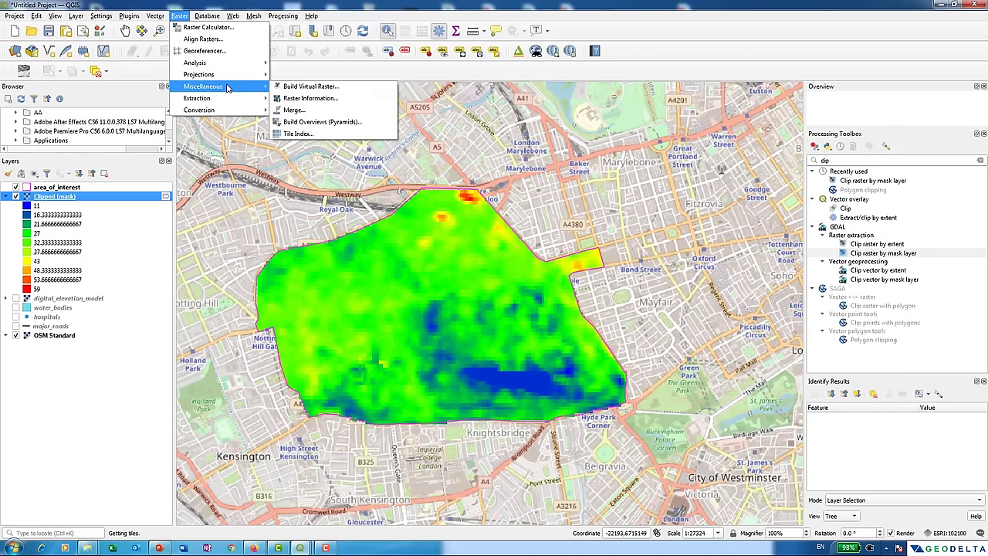
pyautogui.moveTo(228, 98)
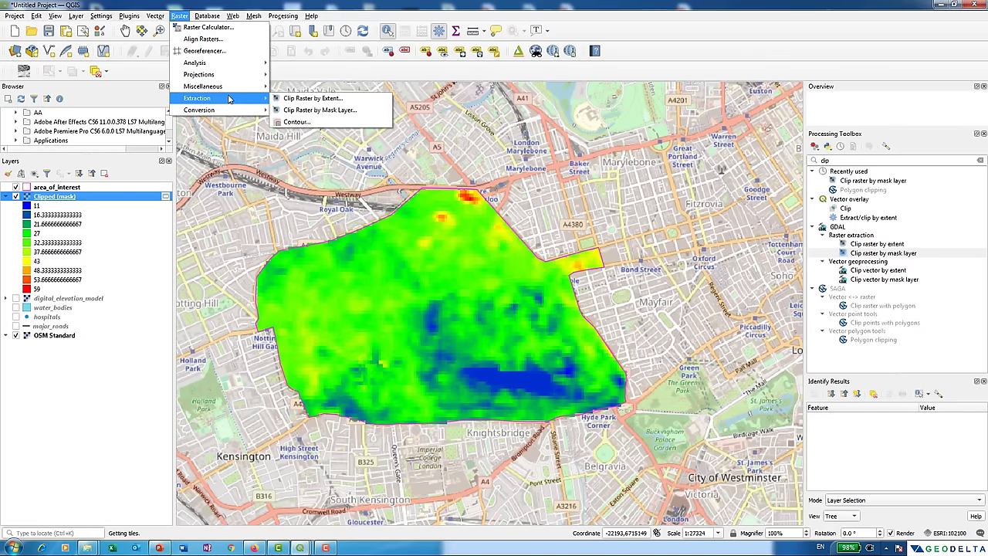
pyautogui.click(305, 123)
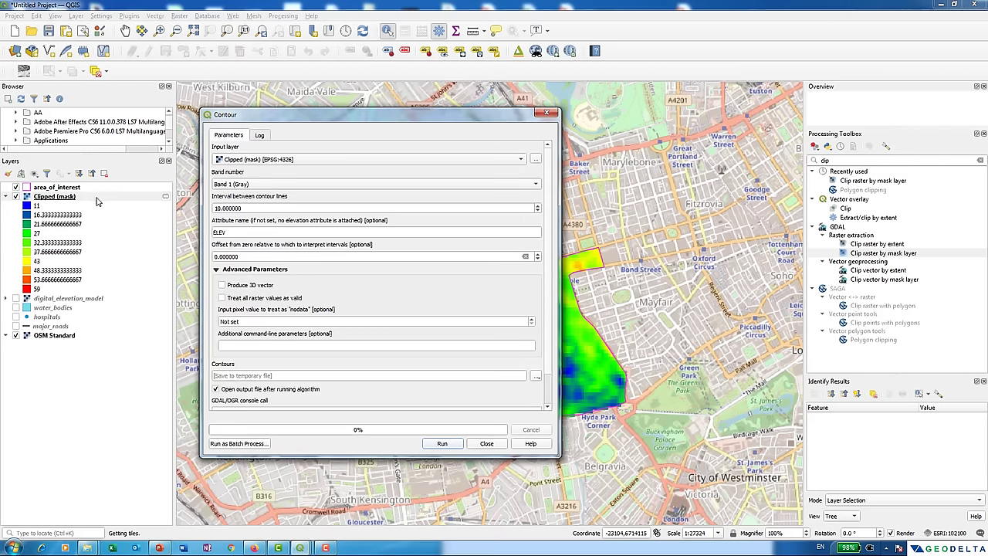
pyautogui.click(258, 160)
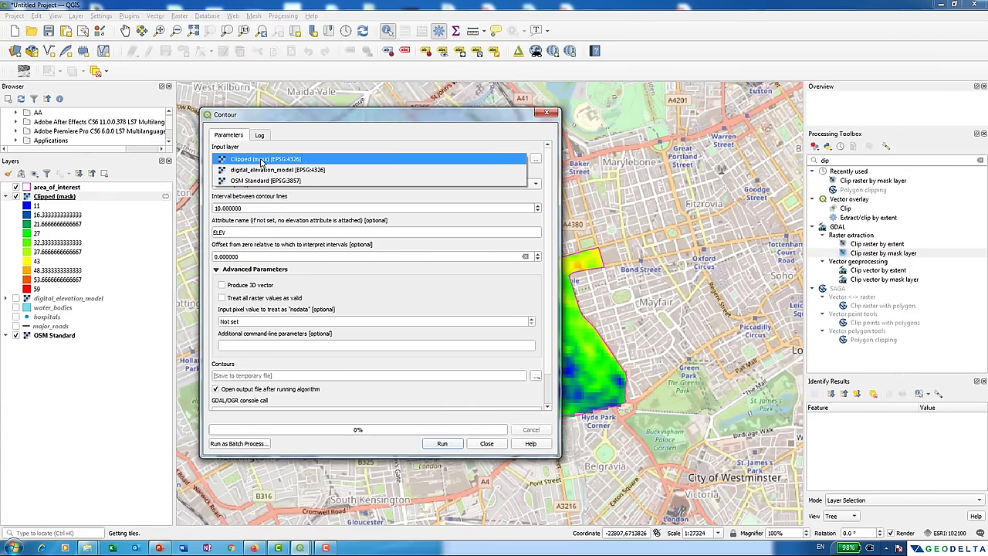
pyautogui.click(262, 160)
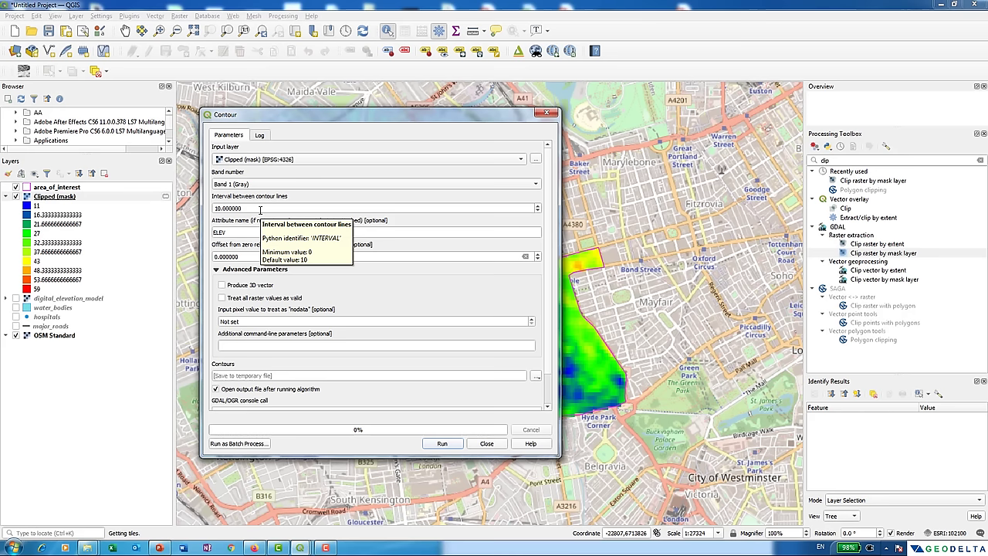
pyautogui.moveTo(260, 209); pyautogui.dragTo(207, 205)
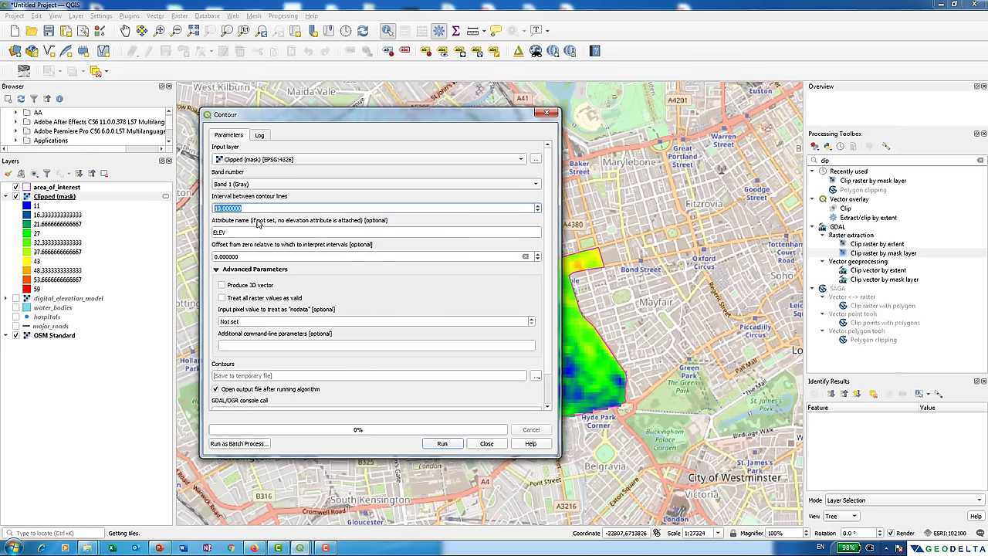
pyautogui.write('5')
pyautogui.scroll(-1, 552, 348)
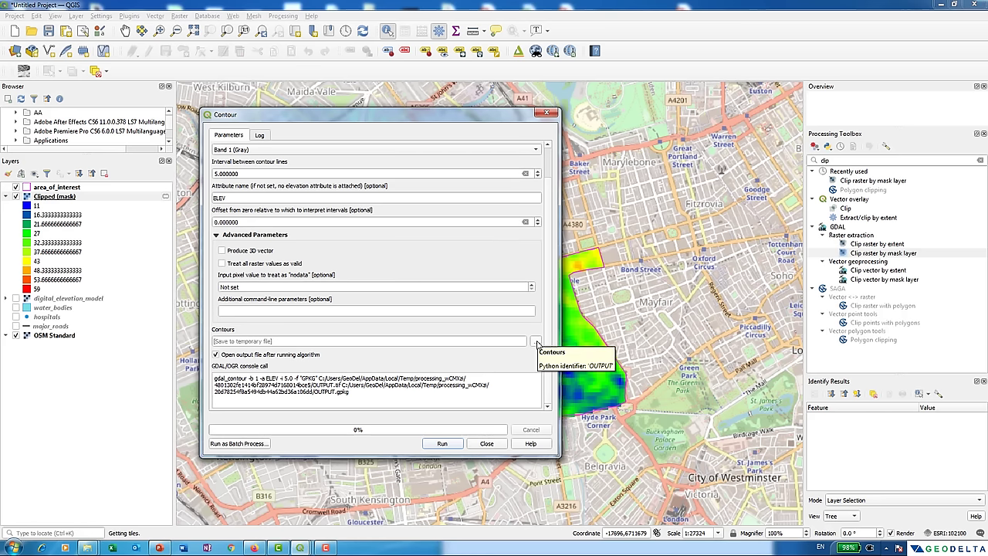
pyautogui.click(442, 444)
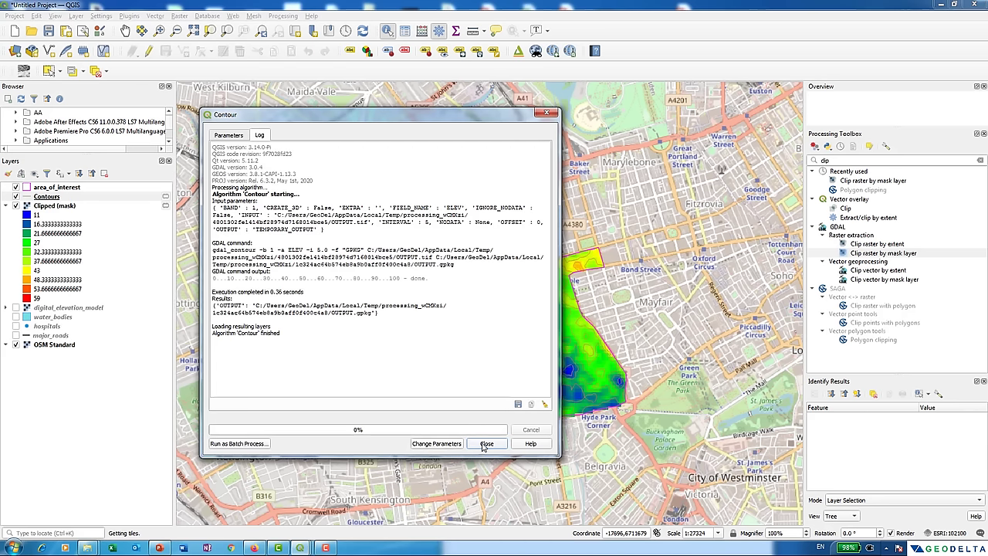
pyautogui.click(486, 444)
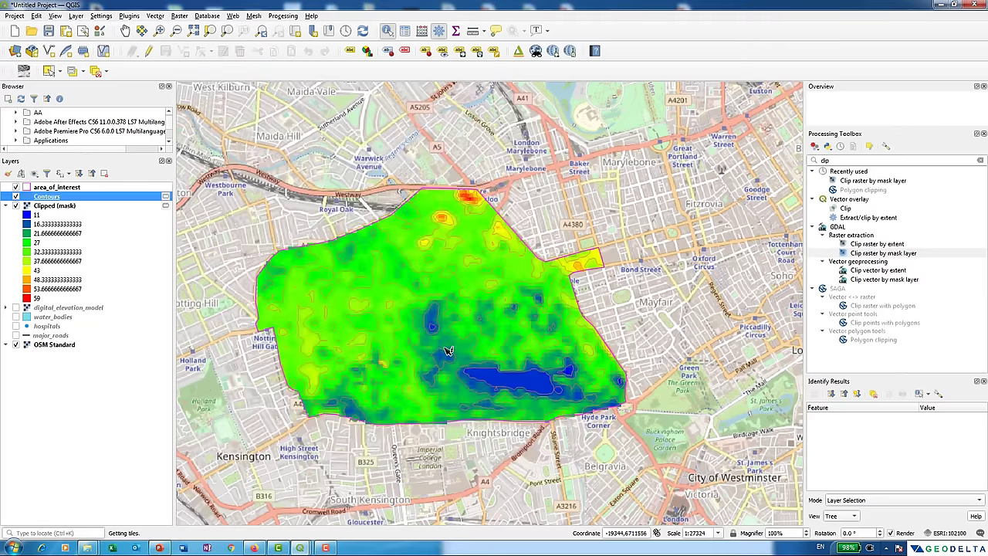
# Hide the OSM Standard basemap and recentre the clipped raster in the map.
pyautogui.scroll(1, 448, 351)
pyautogui.scroll(-1, 447, 351)
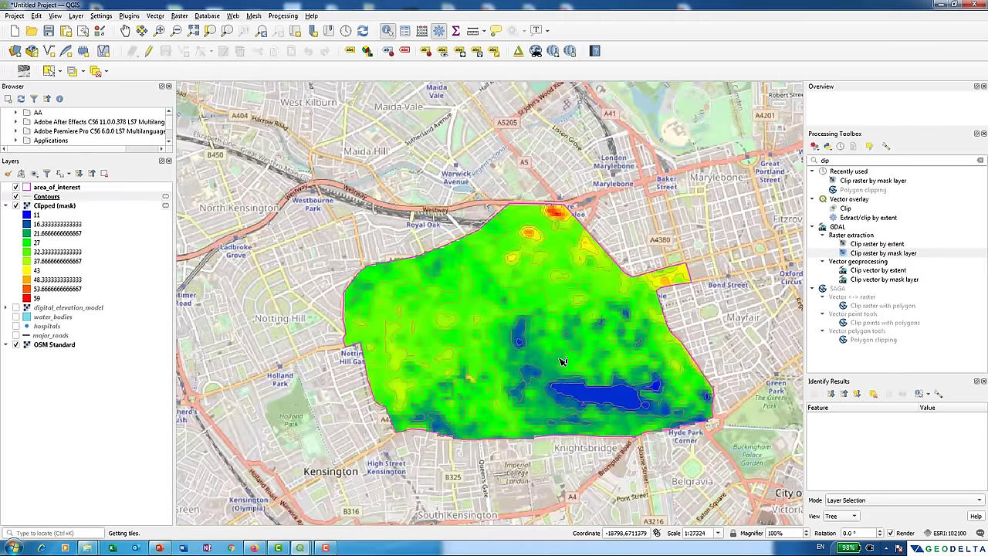
pyautogui.scroll(1, 540, 364)
pyautogui.click(16, 345)
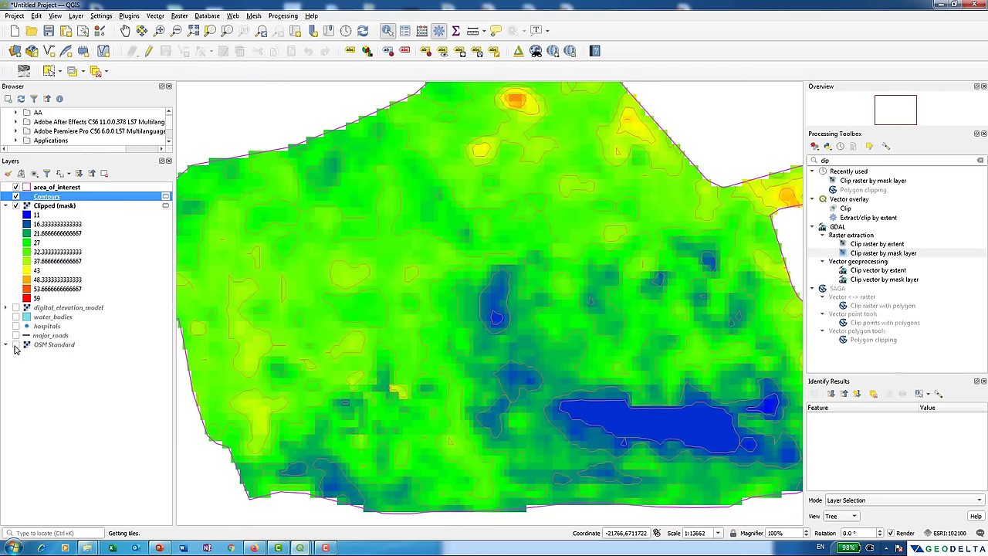
pyautogui.scroll(-1, 476, 359)
pyautogui.scroll(1, 473, 357)
pyautogui.scroll(-1, 477, 360)
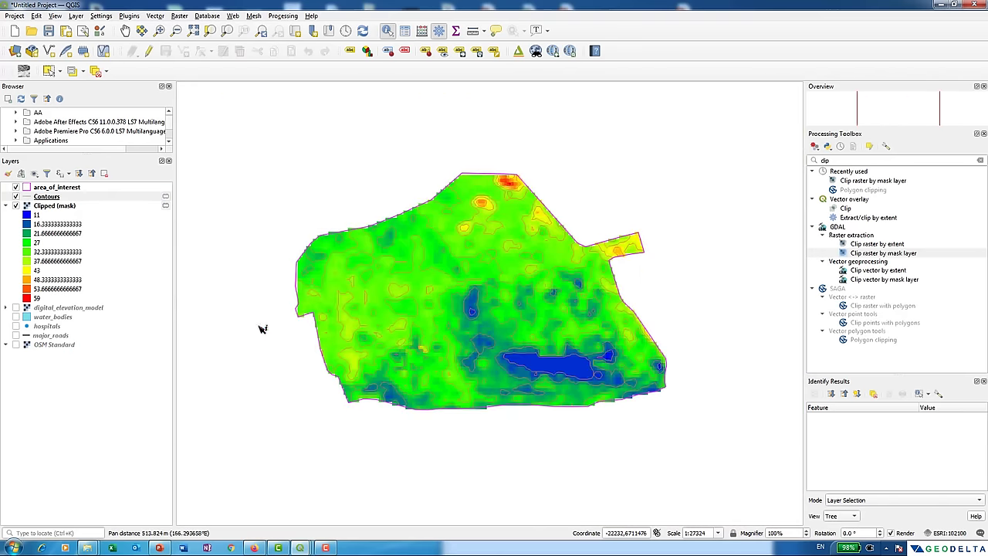
pyautogui.scroll(1, 360, 267)
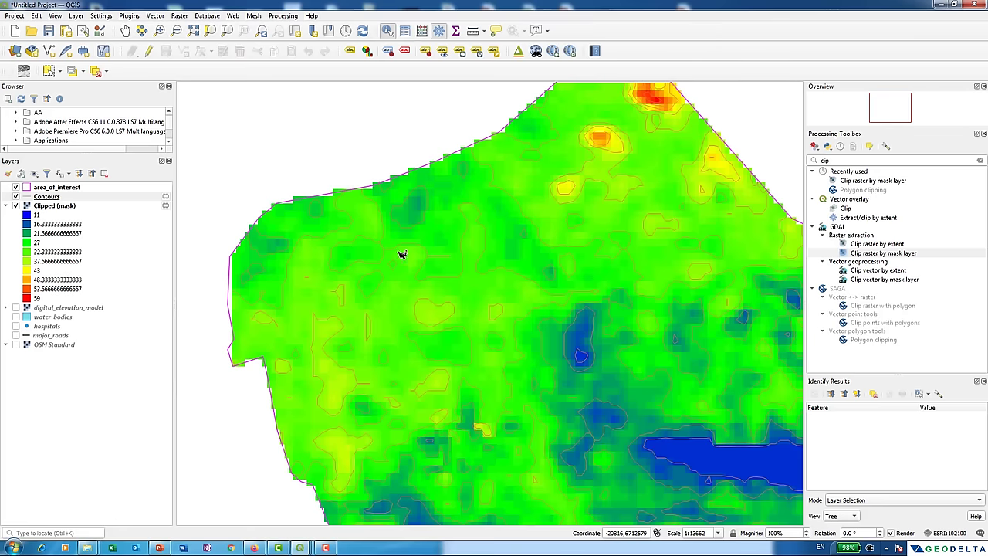
pyautogui.scroll(-1, 441, 347)
pyautogui.moveTo(447, 347); pyautogui.dragTo(411, 322)
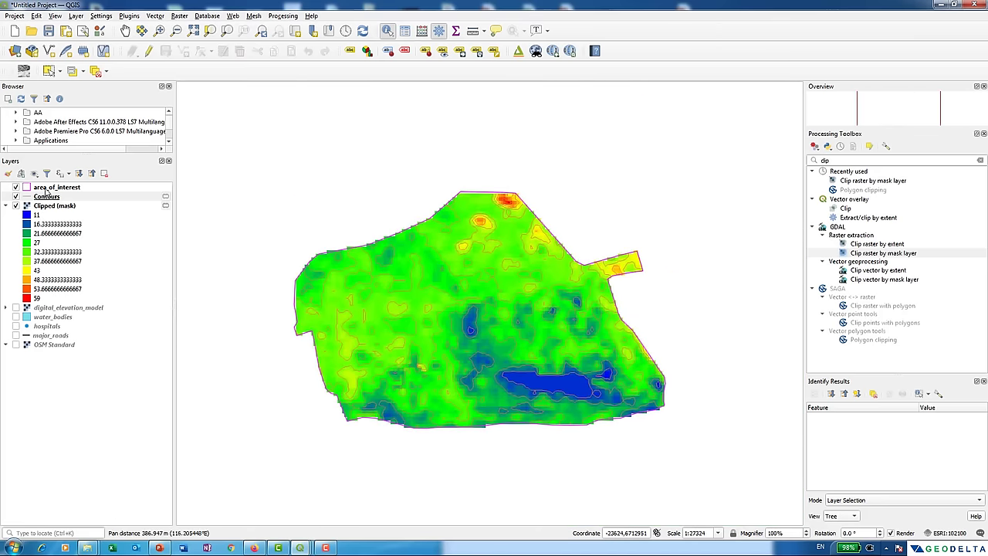
# Set the Contours simple line colour to black (#000000) and close the layer properties.
pyautogui.click(51, 197)
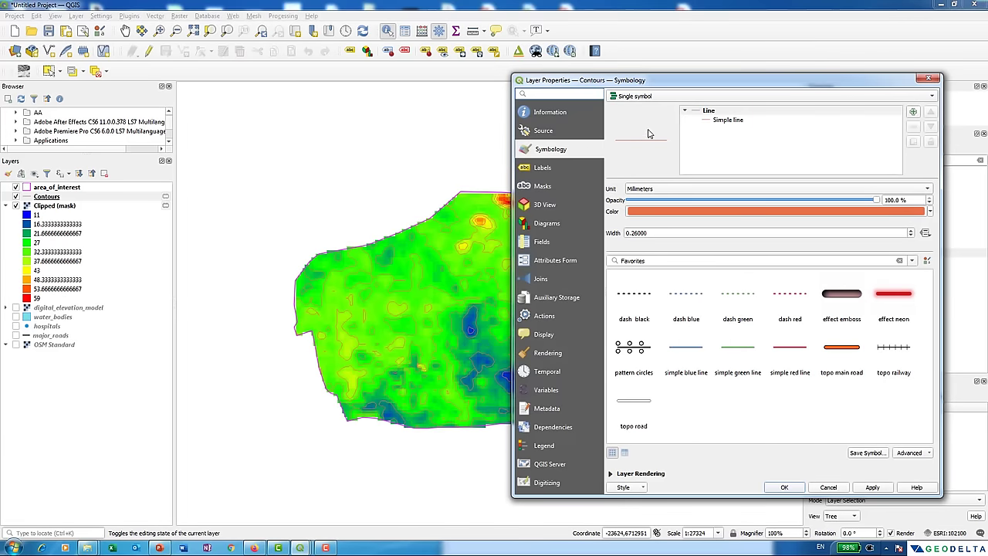
pyautogui.click(729, 121)
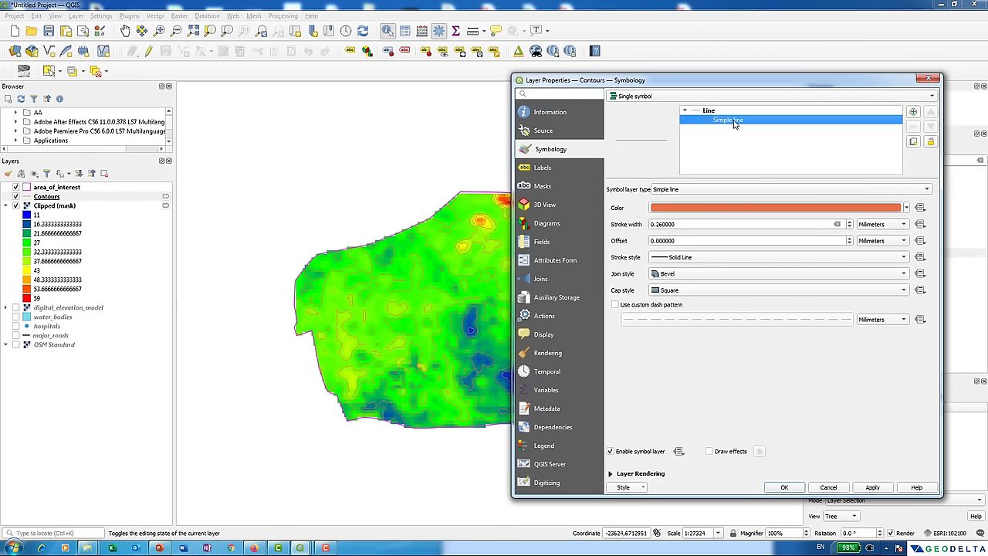
pyautogui.click(745, 207)
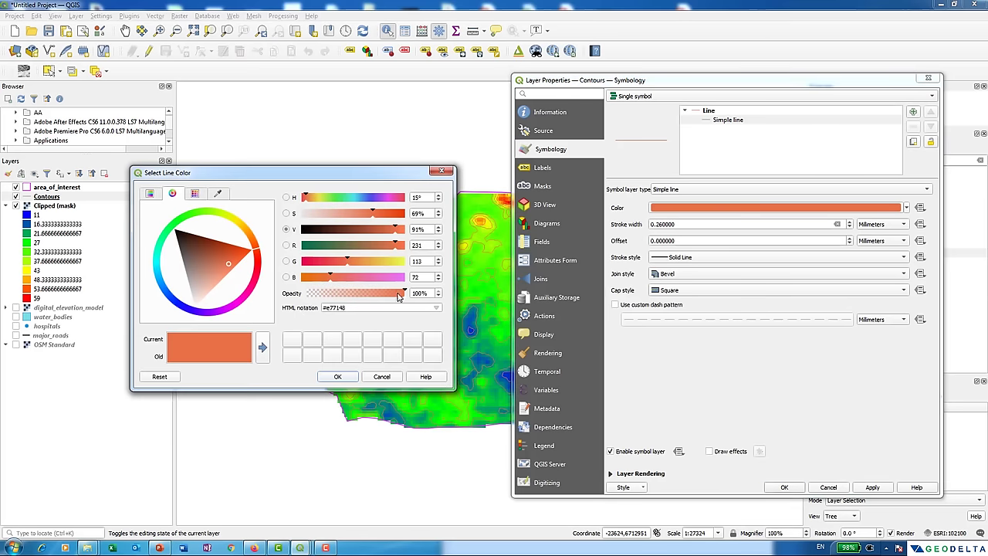
pyautogui.click(176, 233)
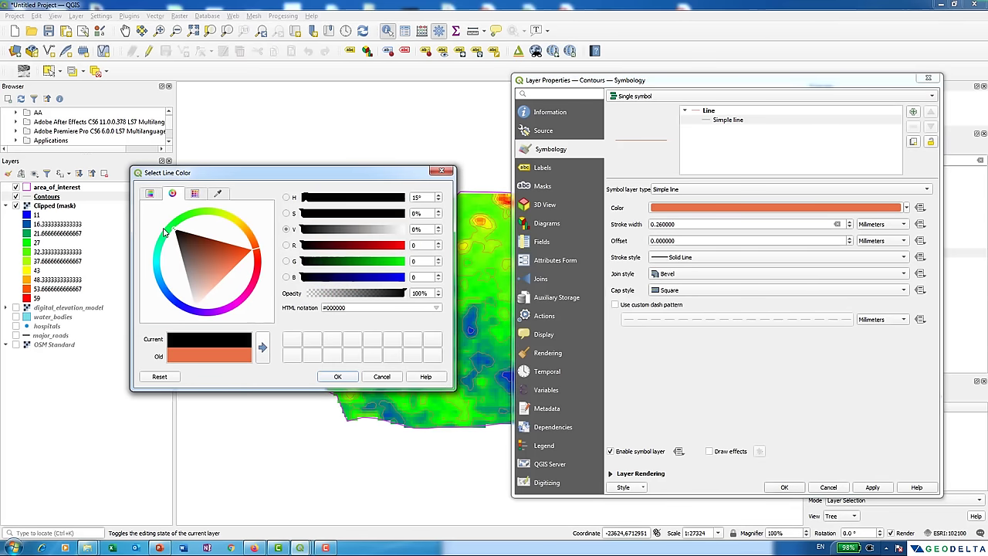
pyautogui.click(337, 376)
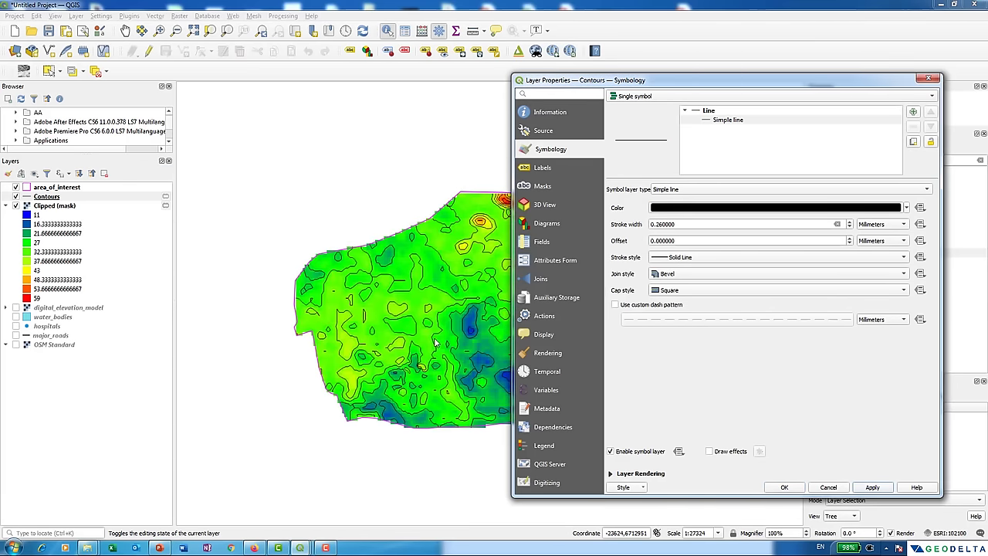
pyautogui.press('Return')
# Open the Contours attribute table, sort by ELEV and ID, select row 1, then close it.
pyautogui.rightClick(58, 199)
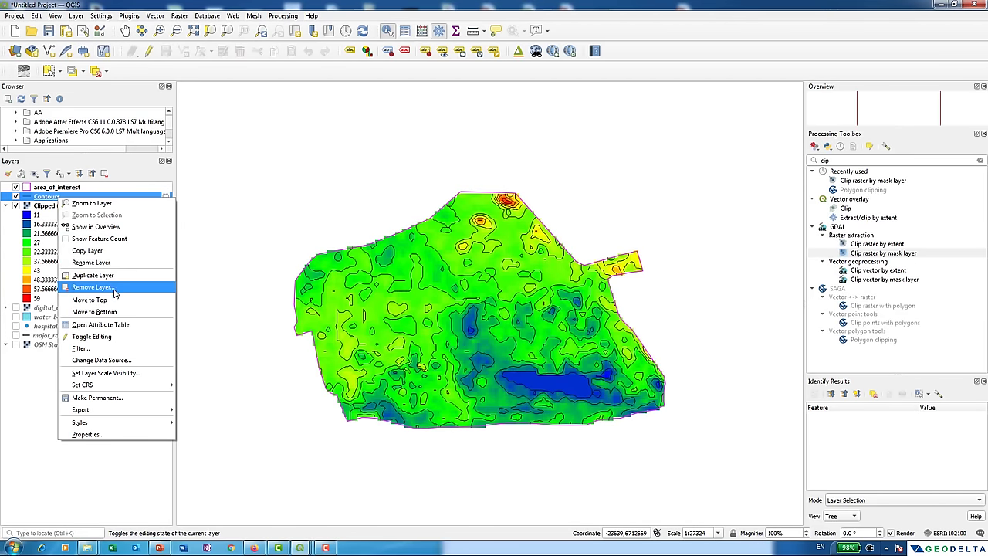
pyautogui.click(108, 324)
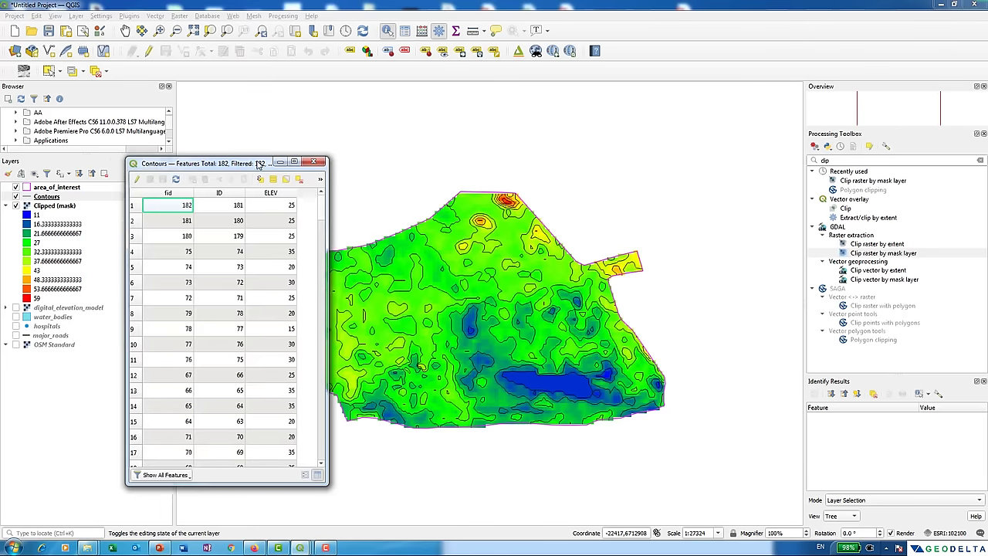
pyautogui.moveTo(260, 165); pyautogui.dragTo(199, 167)
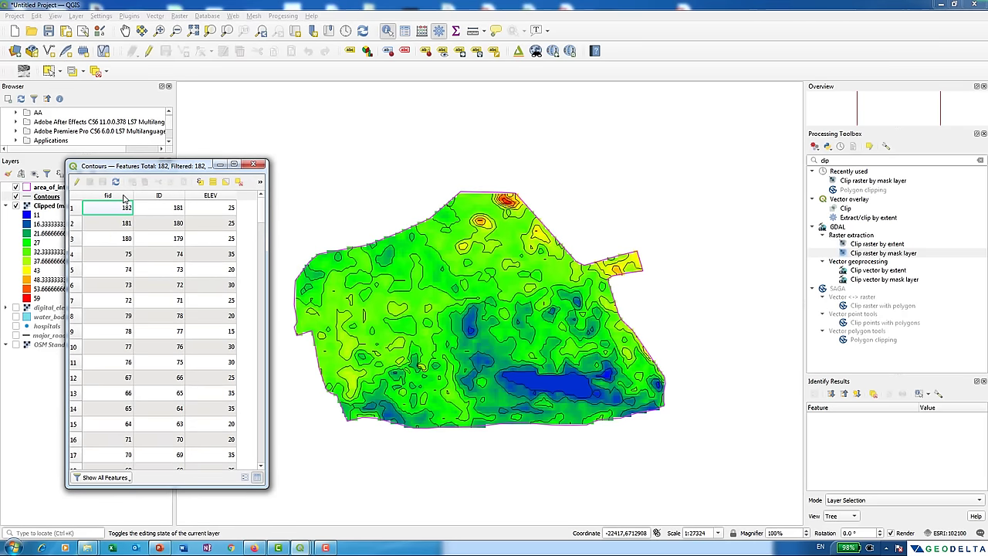
pyautogui.click(223, 195)
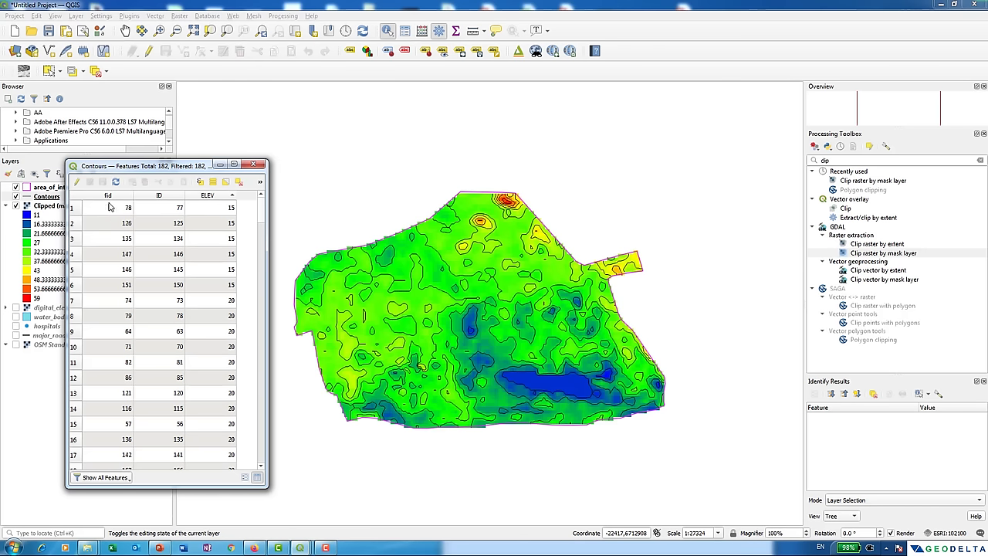
pyautogui.click(159, 196)
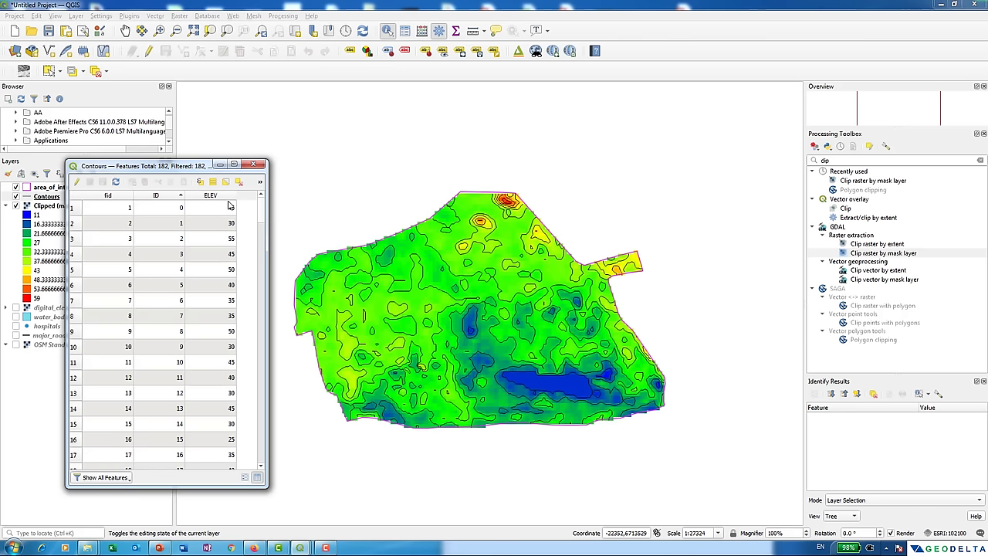
pyautogui.moveTo(263, 220)
pyautogui.mouseDown()
pyautogui.moveTo(263, 262)
pyautogui.moveTo(255, 202)
pyautogui.mouseUp()
pyautogui.click(73, 209)
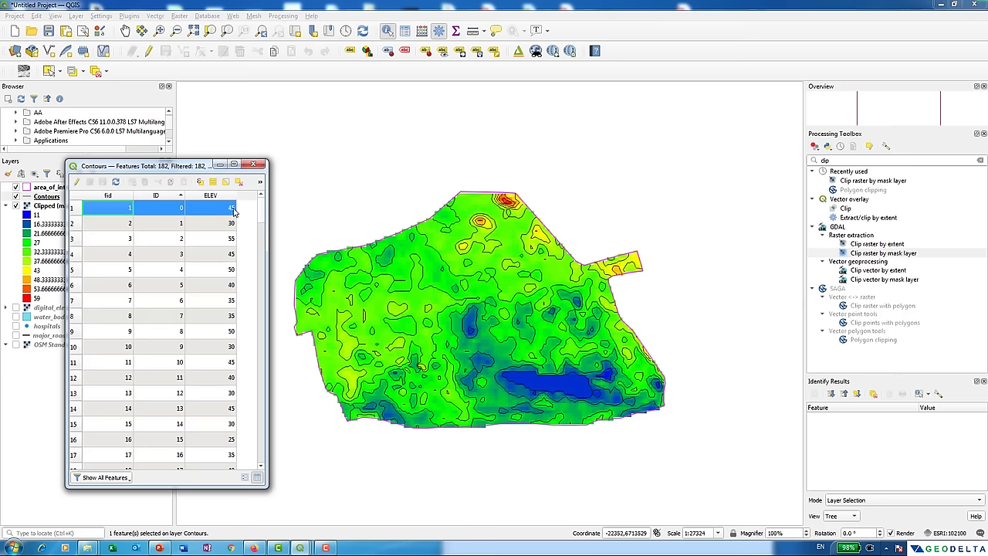
pyautogui.moveTo(260, 208)
pyautogui.mouseDown()
pyautogui.moveTo(270, 461)
pyautogui.moveTo(258, 202)
pyautogui.mouseUp()
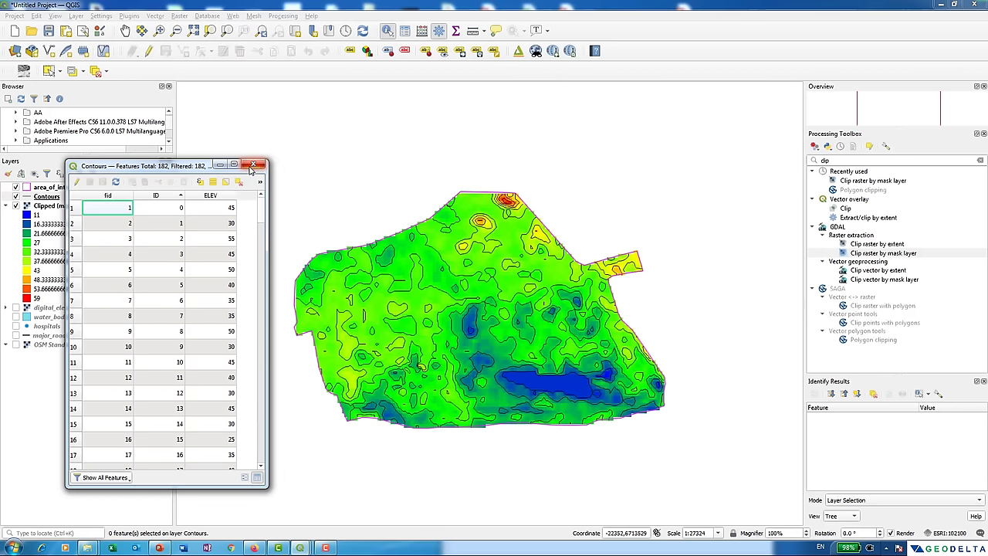
pyautogui.click(257, 166)
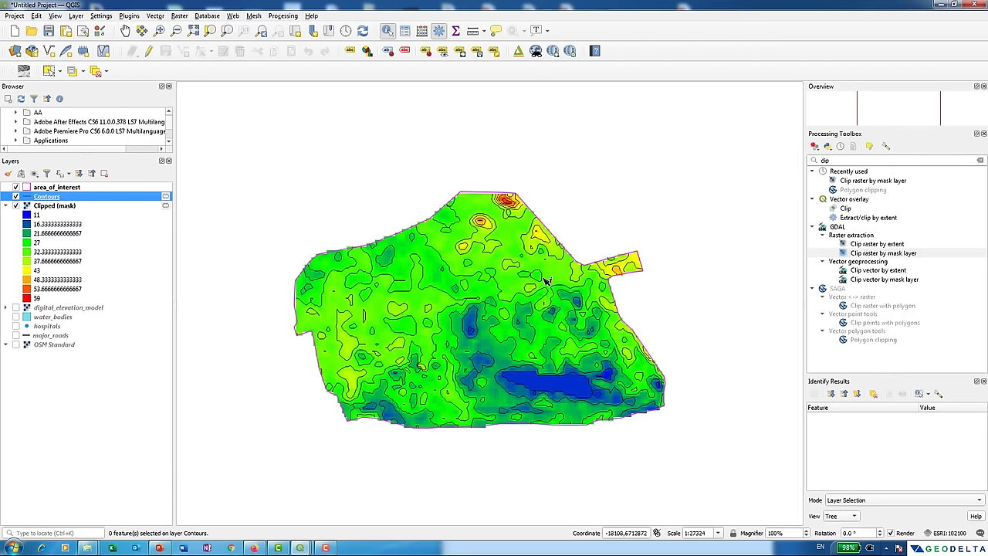
# Give the Contours layer Single Labels using the ELEV field at size 8, and apply.
pyautogui.rightClick(76, 199)
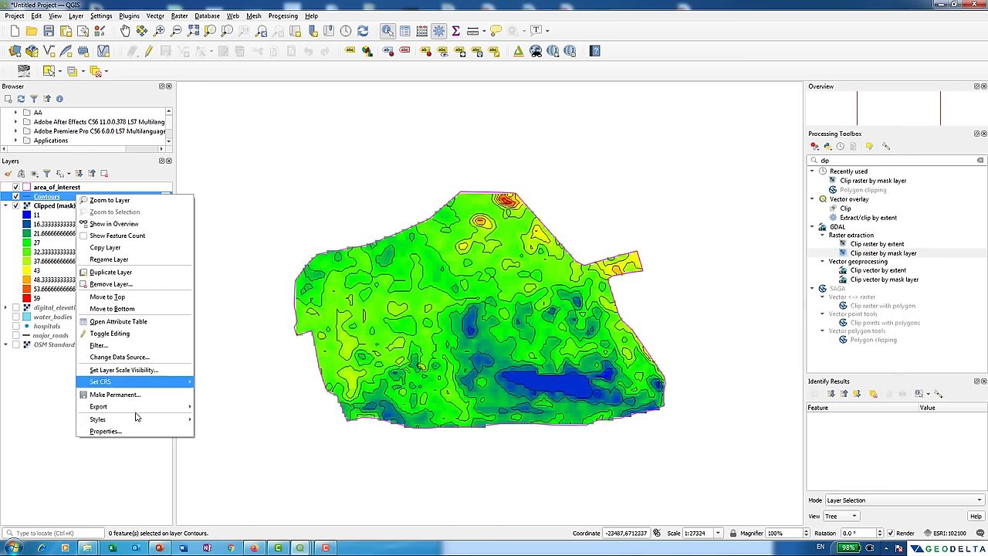
pyautogui.click(127, 433)
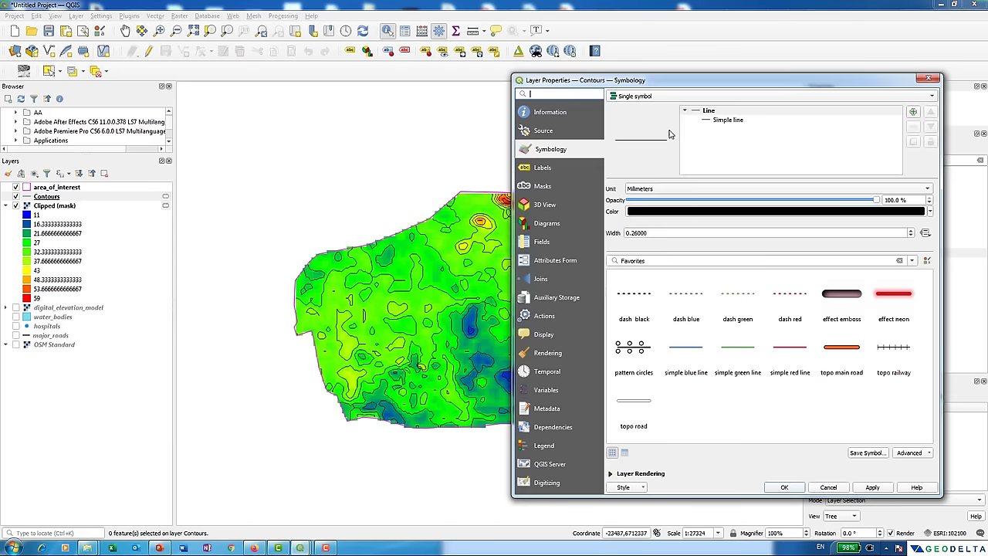
pyautogui.click(553, 169)
pyautogui.click(673, 97)
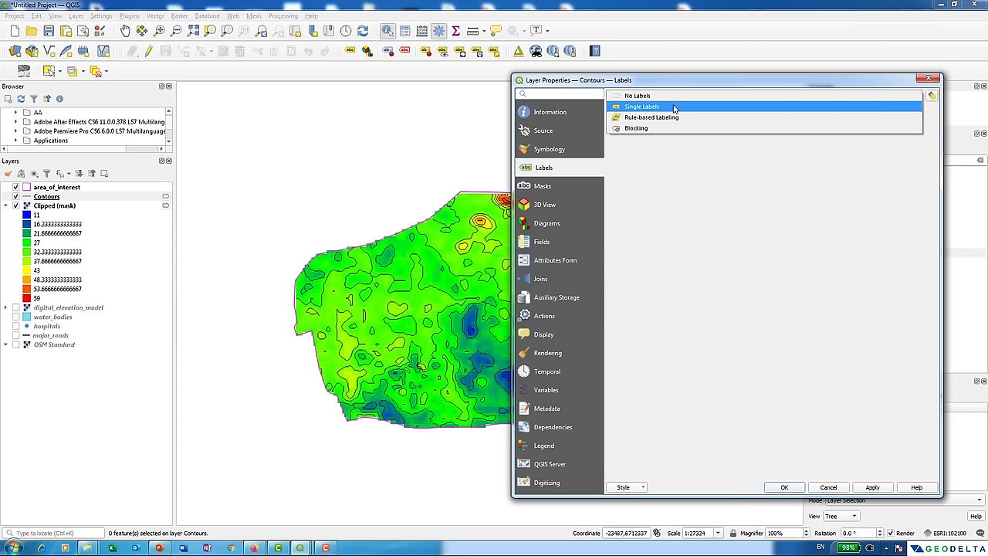
pyautogui.click(673, 107)
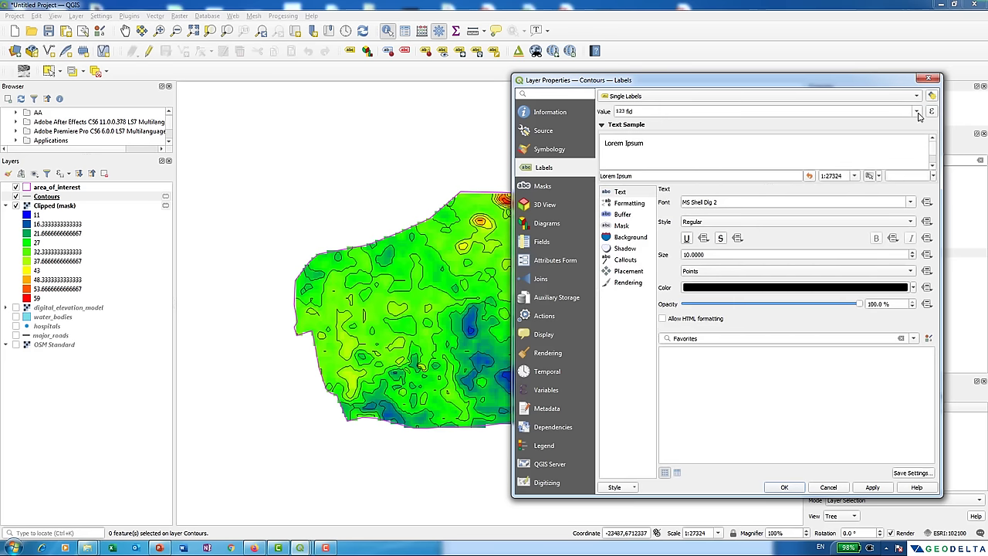
pyautogui.click(917, 113)
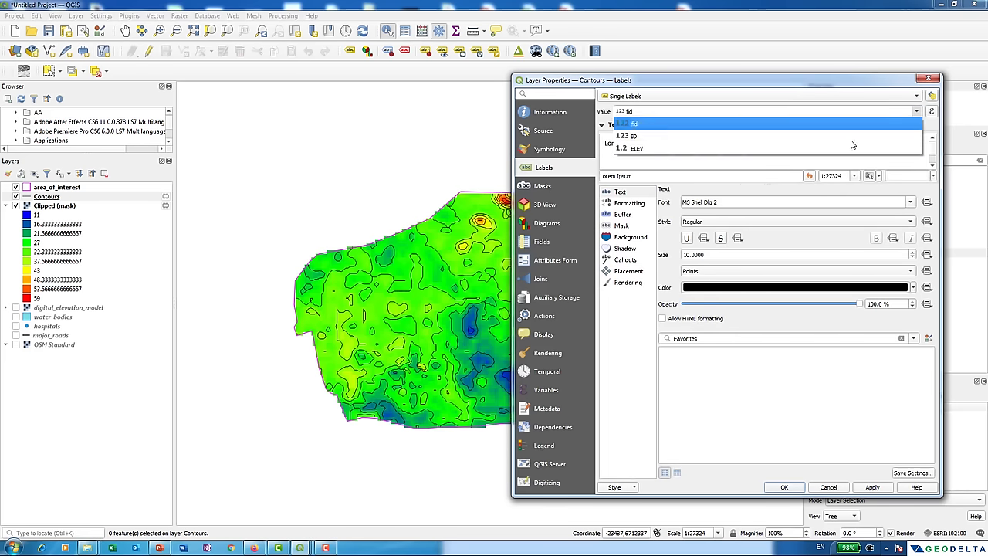
pyautogui.click(642, 148)
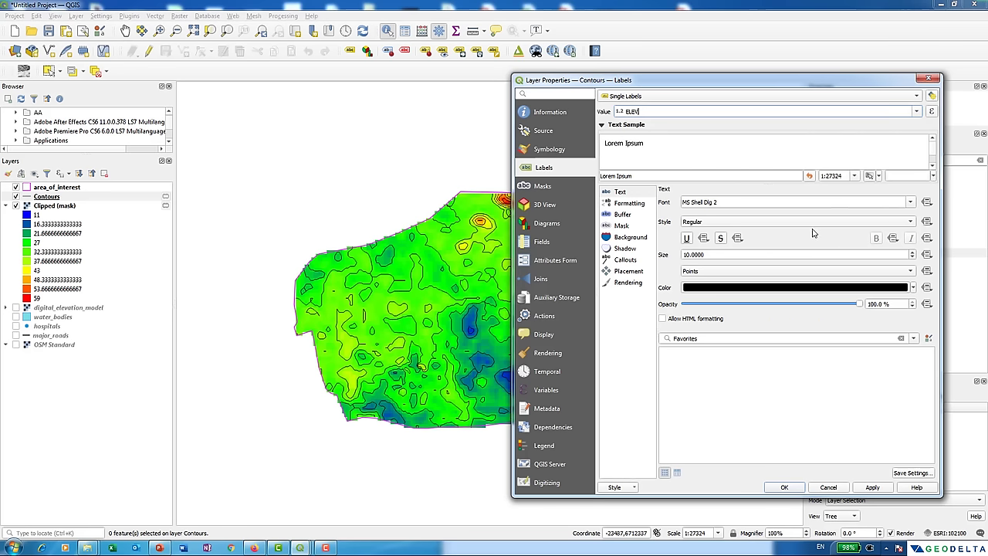
pyautogui.click(912, 259)
pyautogui.click(912, 259)
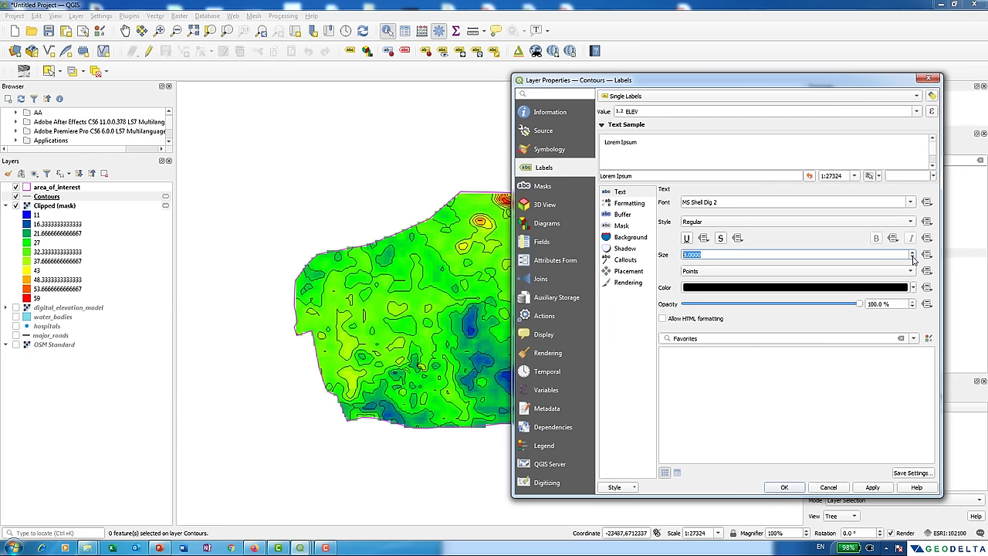
pyautogui.click(872, 487)
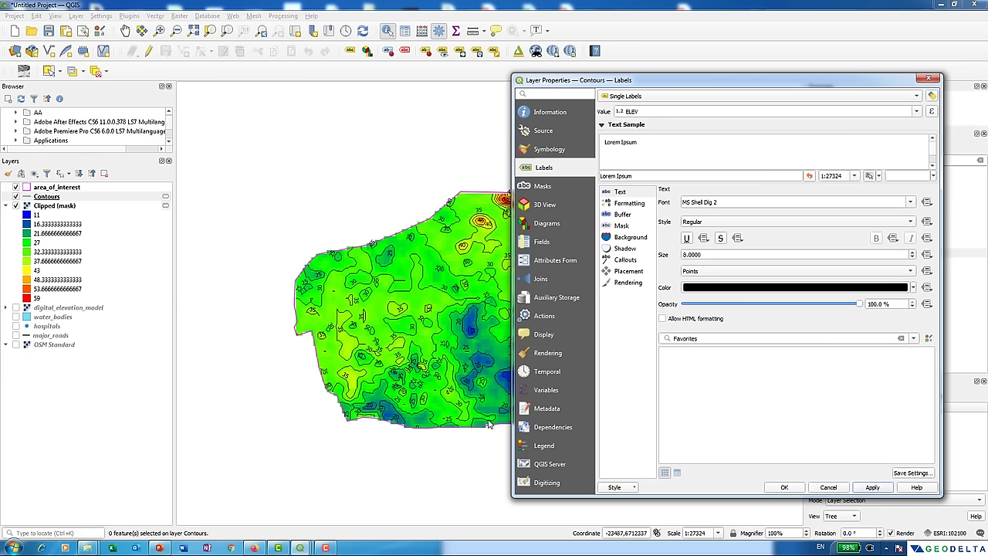
pyautogui.click(784, 487)
pyautogui.scroll(1, 488, 301)
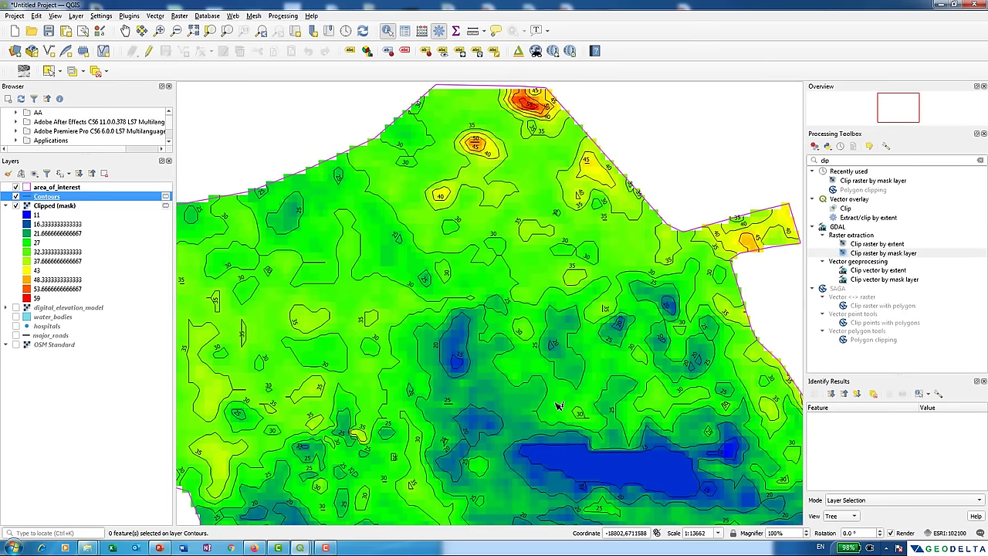
# Pan west and zoom in on the labelled contour lines.
pyautogui.moveTo(240, 272); pyautogui.dragTo(351, 244)
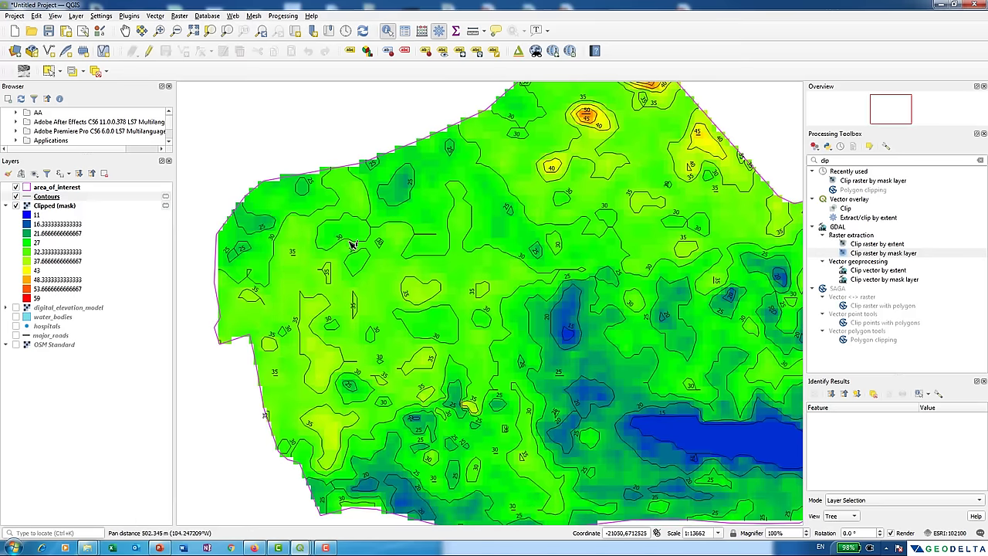
pyautogui.scroll(2, 351, 245)
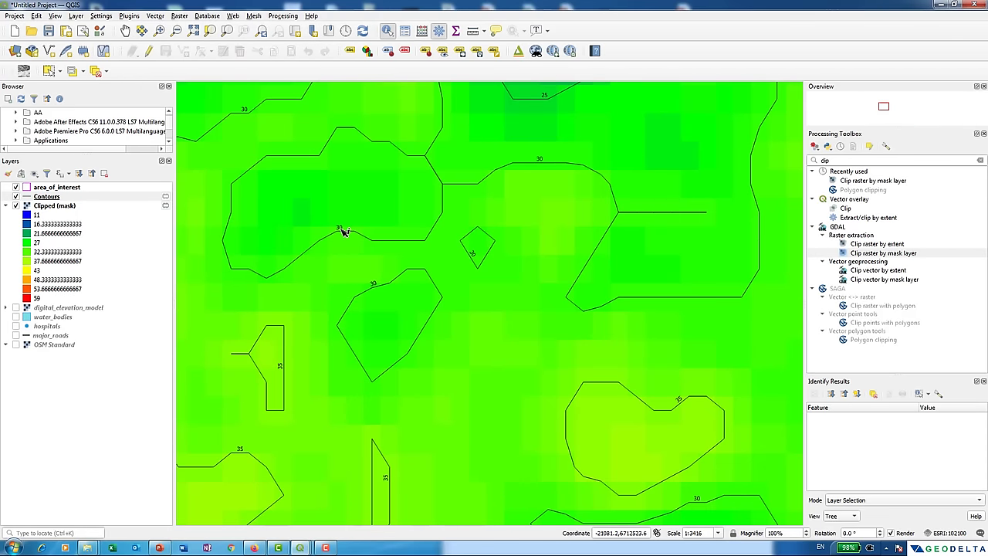
# Identify a western contour line and read its ELEV value in Identify Results.
pyautogui.click(388, 32)
pyautogui.click(316, 247)
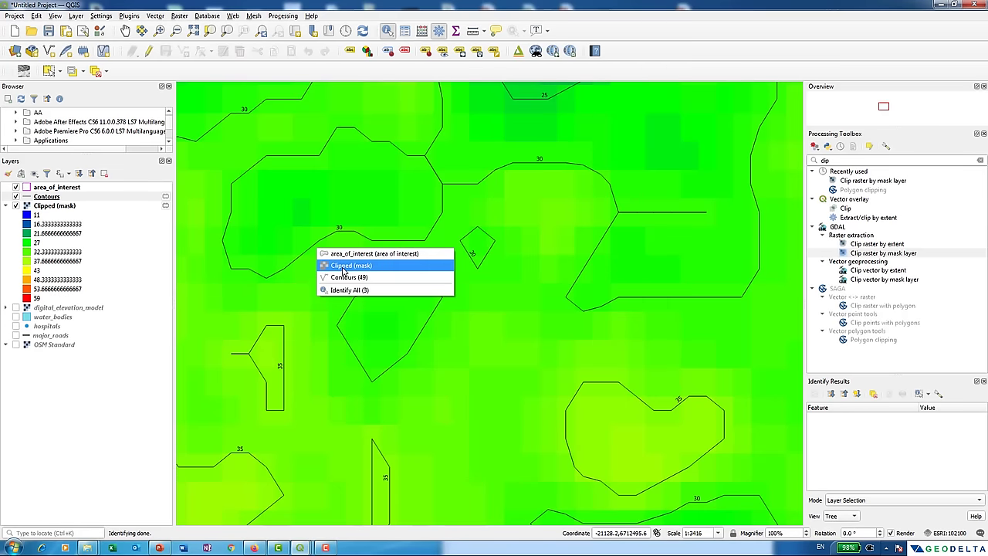
pyautogui.click(349, 279)
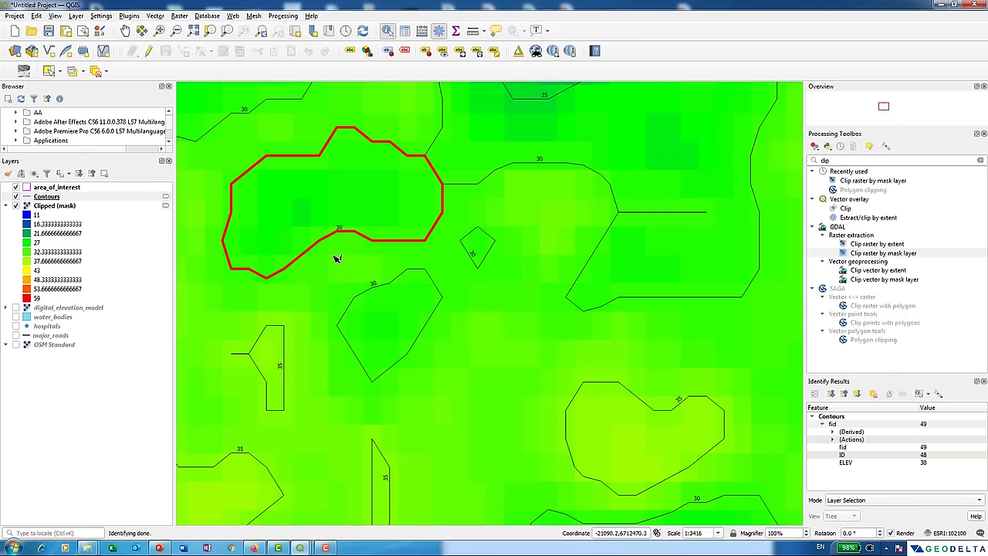
pyautogui.click(929, 463)
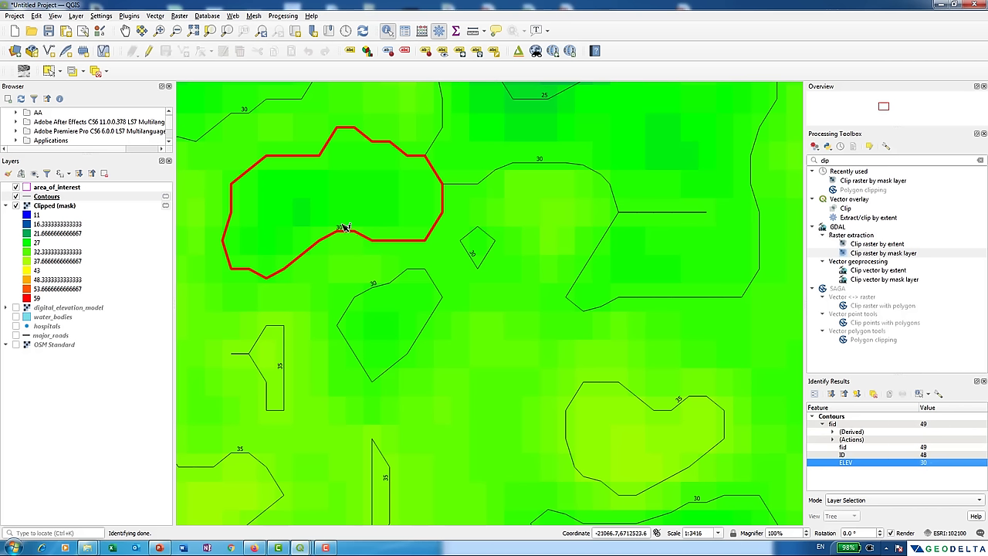
# Move to the lake and identify its surrounding contour, showing ELEV 15 (ID 150).
pyautogui.moveTo(691, 305); pyautogui.dragTo(513, 388)
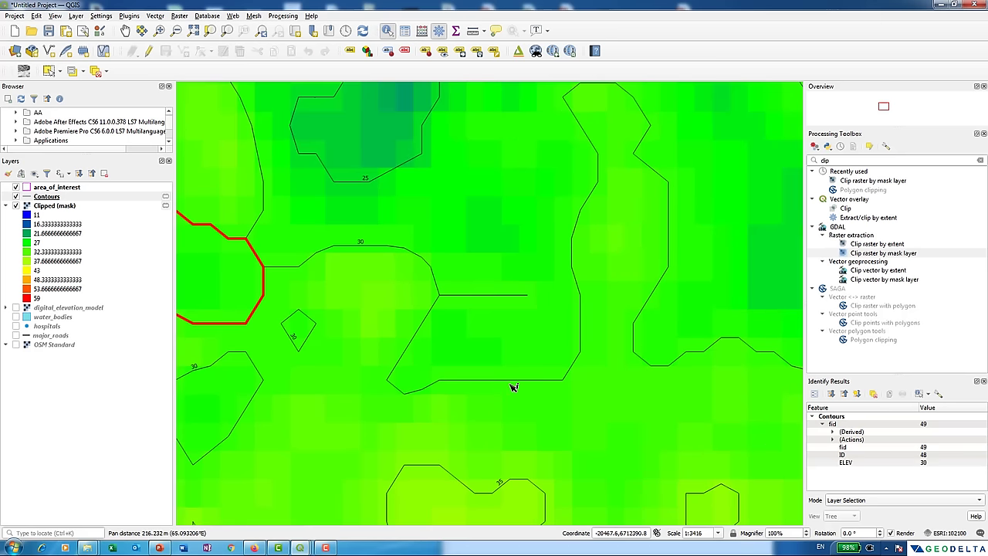
pyautogui.scroll(-2, 597, 273)
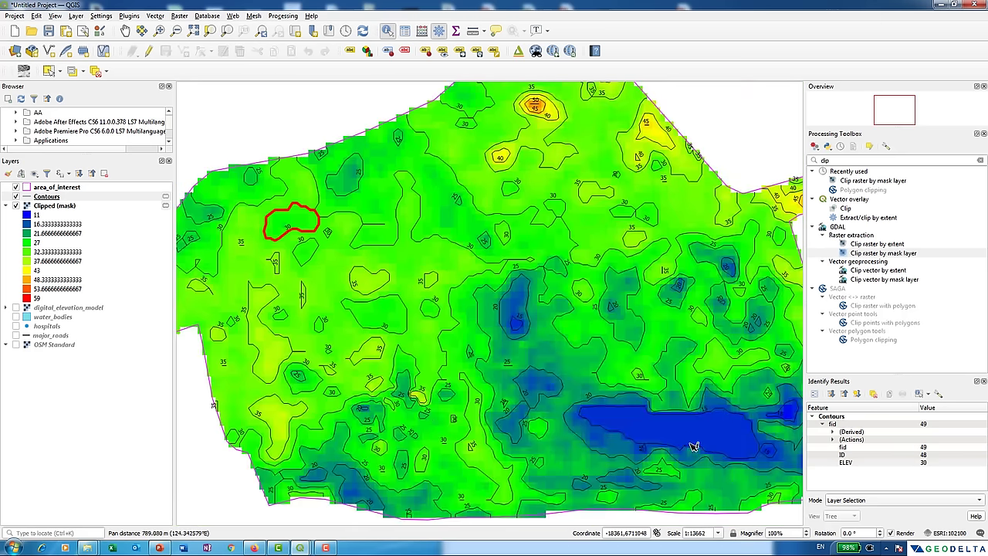
pyautogui.scroll(1, 494, 396)
pyautogui.moveTo(693, 446); pyautogui.dragTo(553, 383)
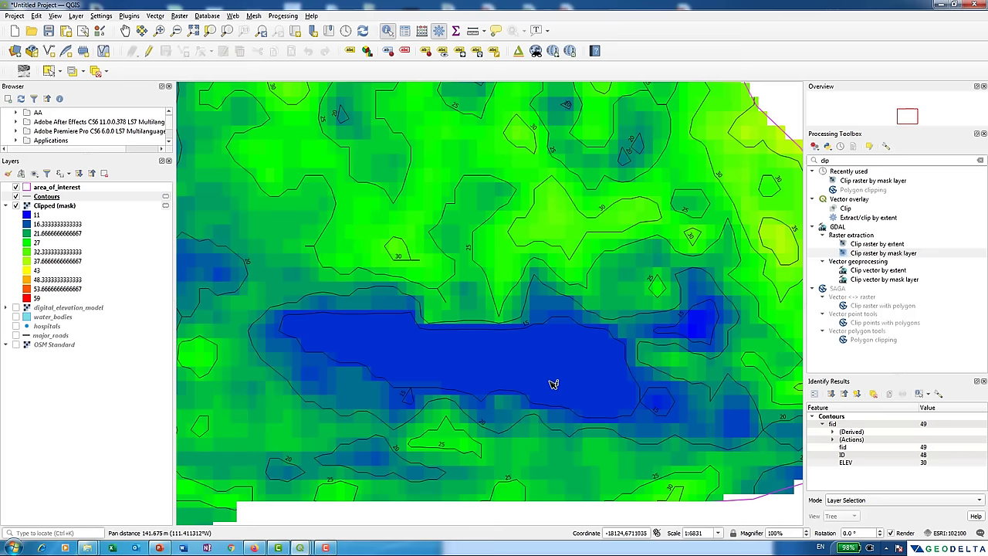
pyautogui.scroll(1, 468, 396)
pyautogui.scroll(-1, 467, 397)
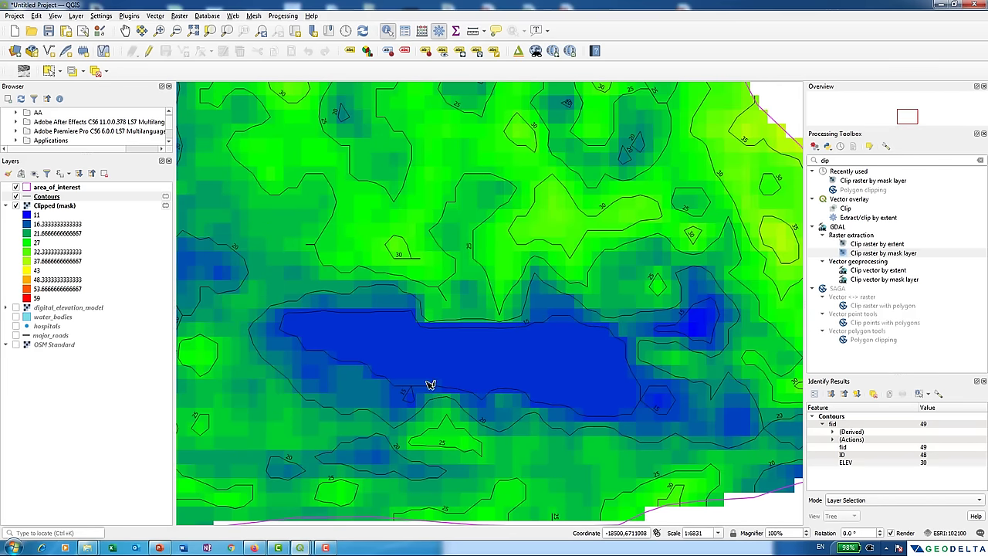
pyautogui.click(346, 363)
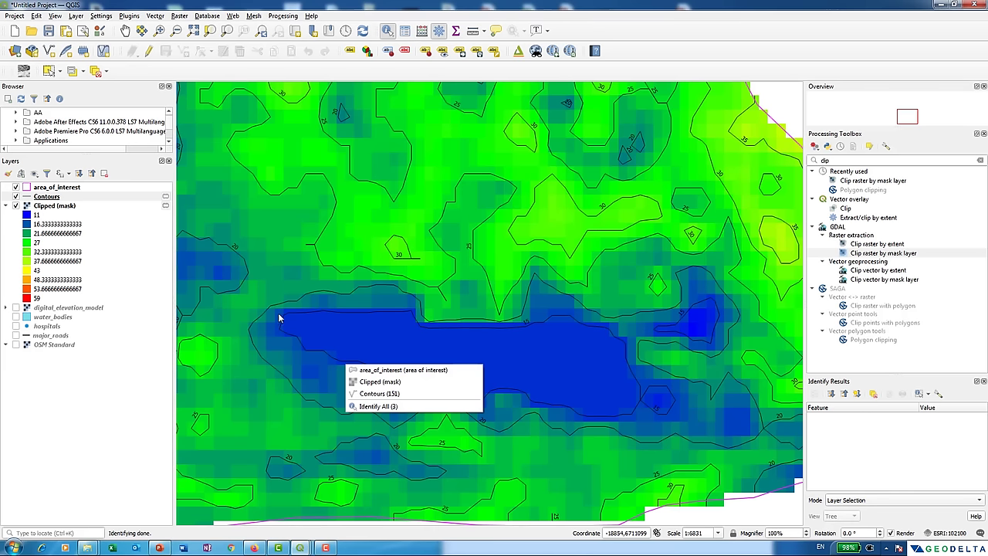
pyautogui.click(390, 396)
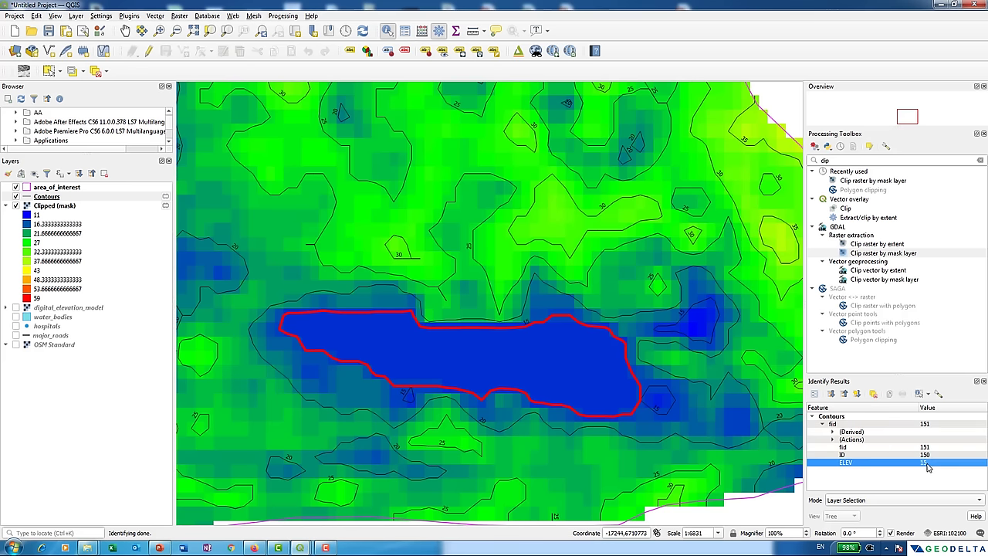
pyautogui.scroll(3, 375, 281)
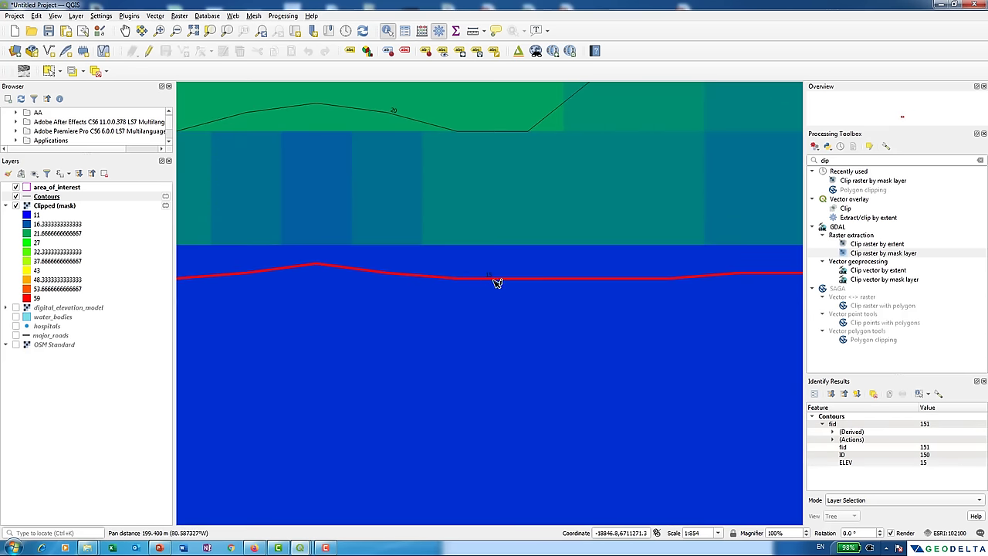
pyautogui.scroll(-1, 496, 279)
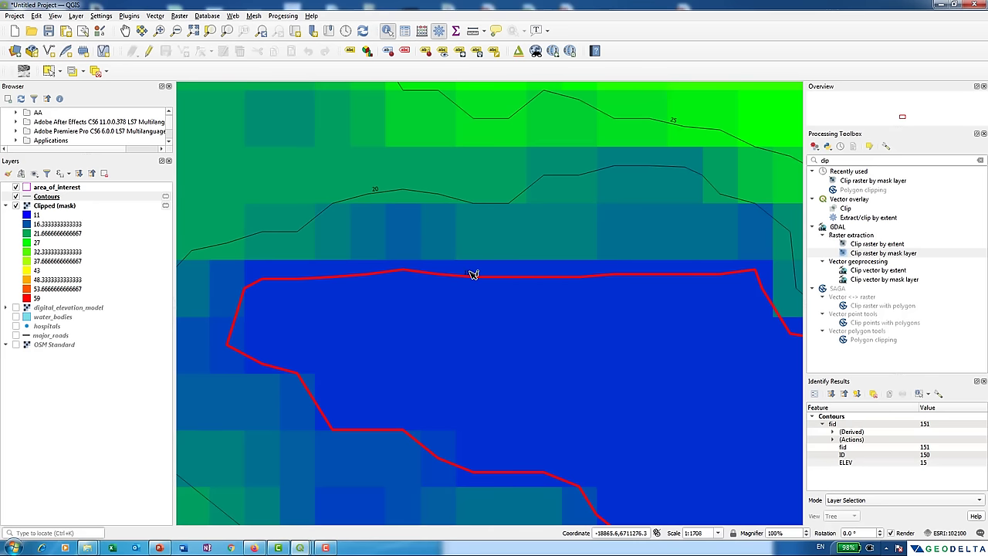
pyautogui.scroll(-2, 473, 280)
pyautogui.moveTo(540, 343); pyautogui.dragTo(409, 374)
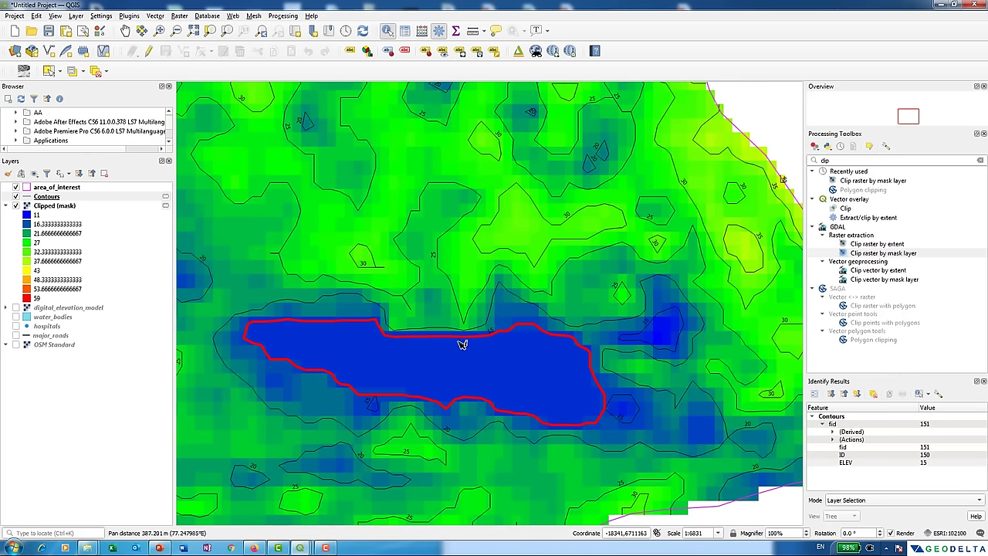
pyautogui.rightClick(71, 197)
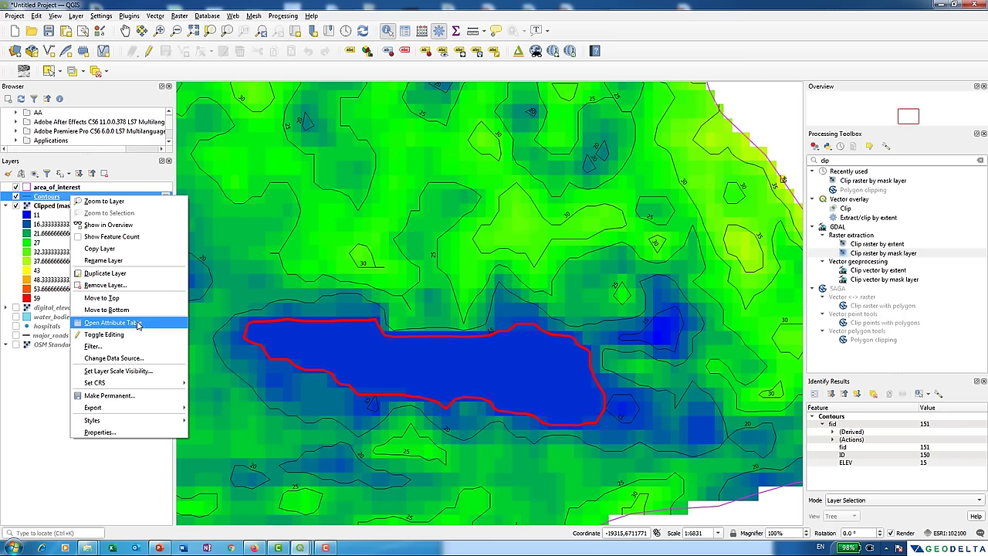
# Deselect the highlighted contour feature in the attribute table, zoom out, and select the Contours layer.
pyautogui.click(140, 321)
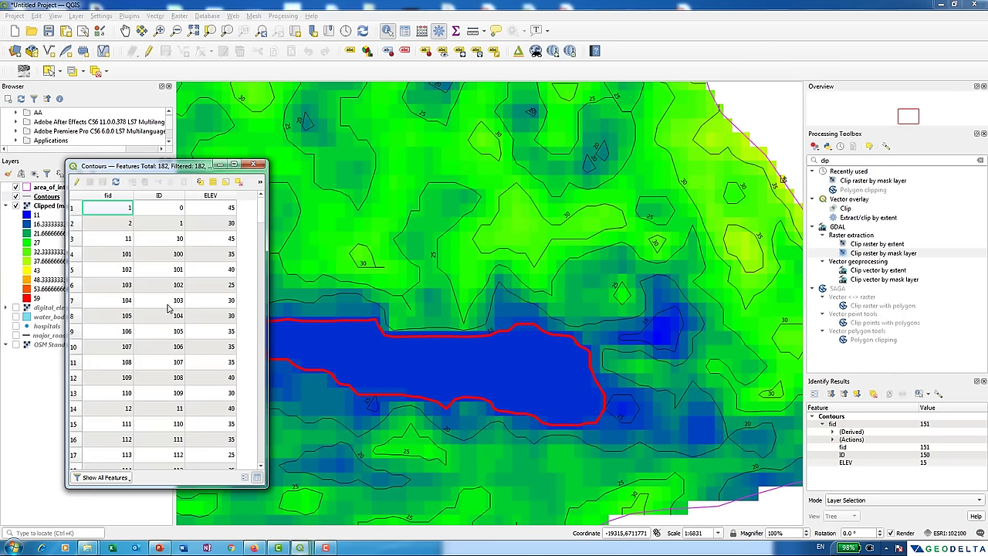
pyautogui.click(239, 183)
pyautogui.click(415, 328)
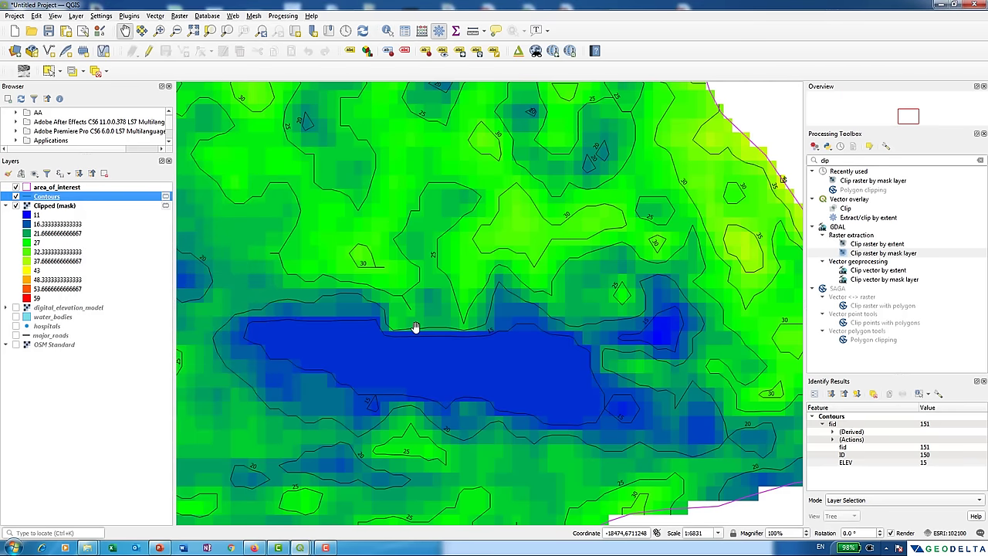
pyautogui.scroll(-2, 420, 331)
pyautogui.scroll(1, 448, 351)
pyautogui.scroll(-1, 455, 352)
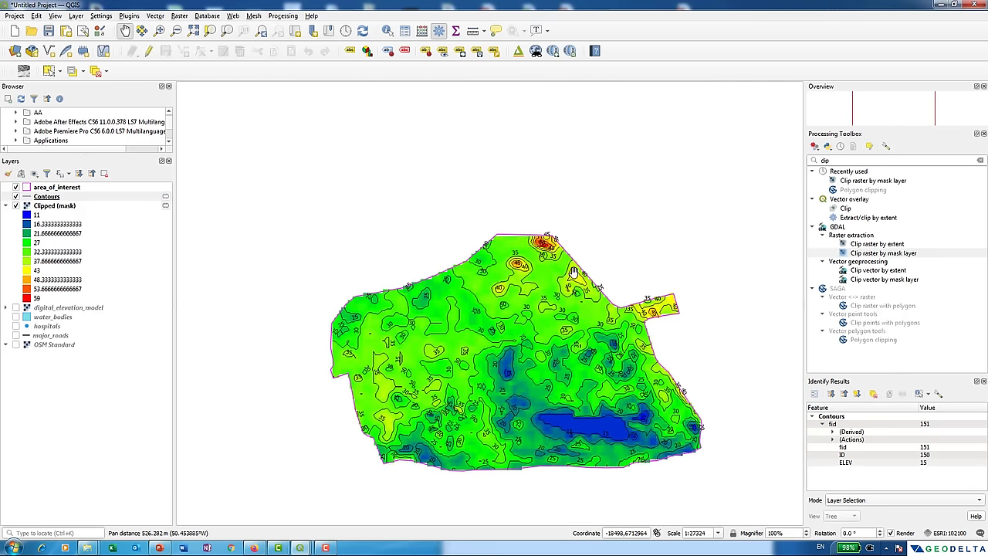
pyautogui.scroll(1, 440, 388)
pyautogui.scroll(1, 405, 357)
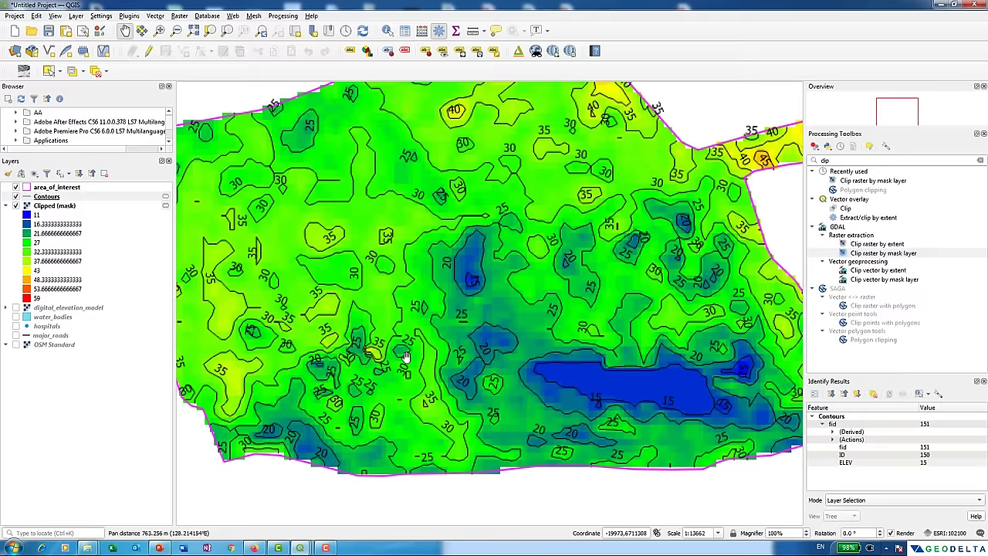
pyautogui.scroll(-1, 405, 357)
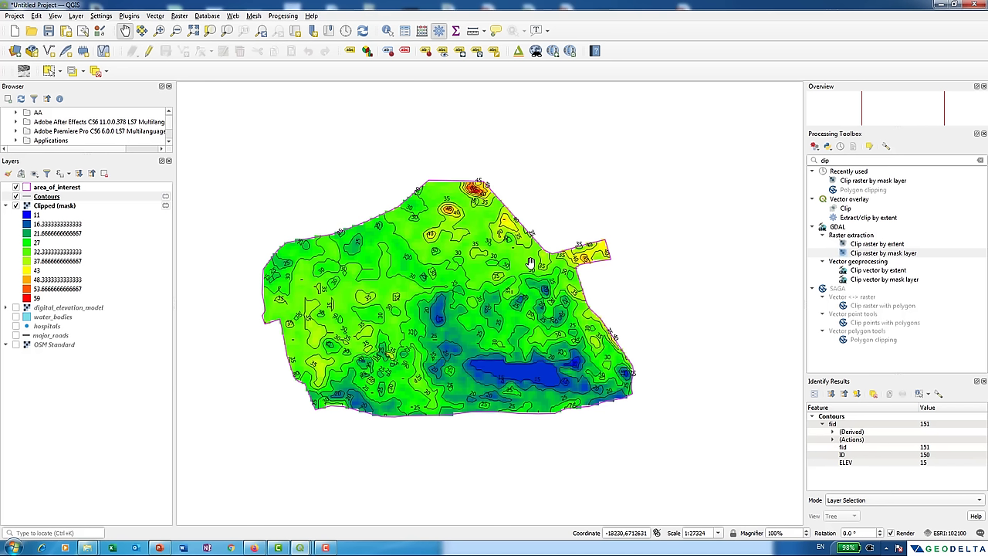
pyautogui.click(47, 198)
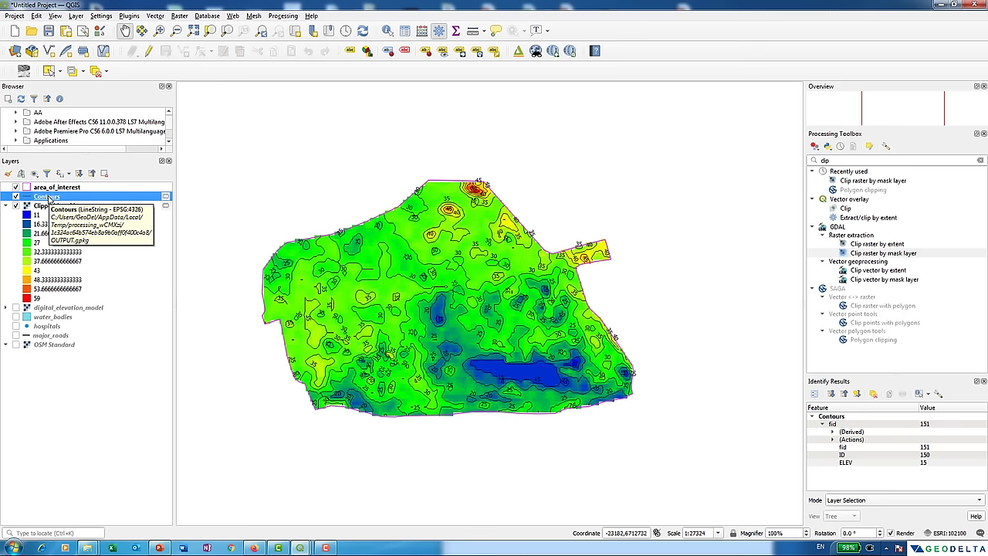
# Export Contours as ESRI Shapefile elevation_contours in the Shapefiles folder, then hide the original Contours.
pyautogui.rightClick(49, 198)
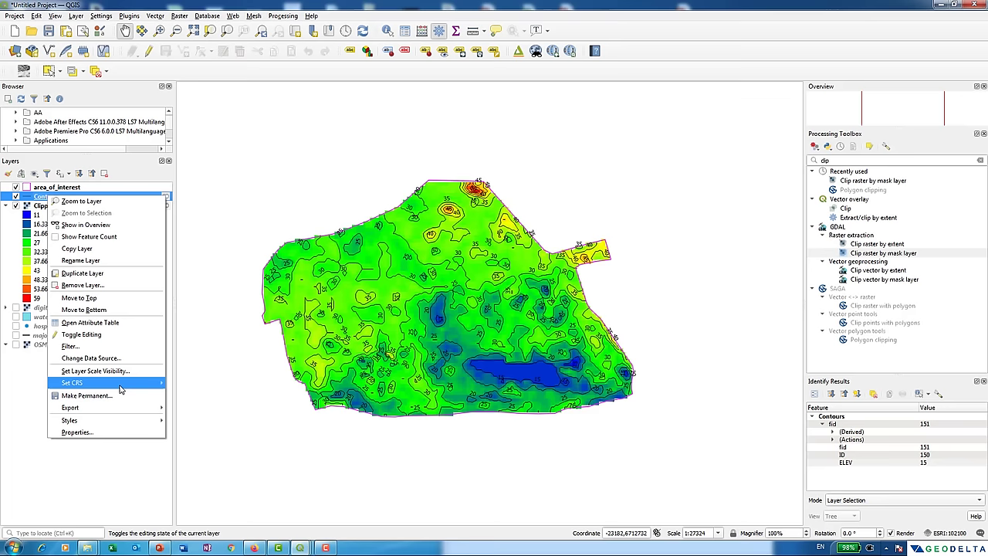
pyautogui.moveTo(114, 406)
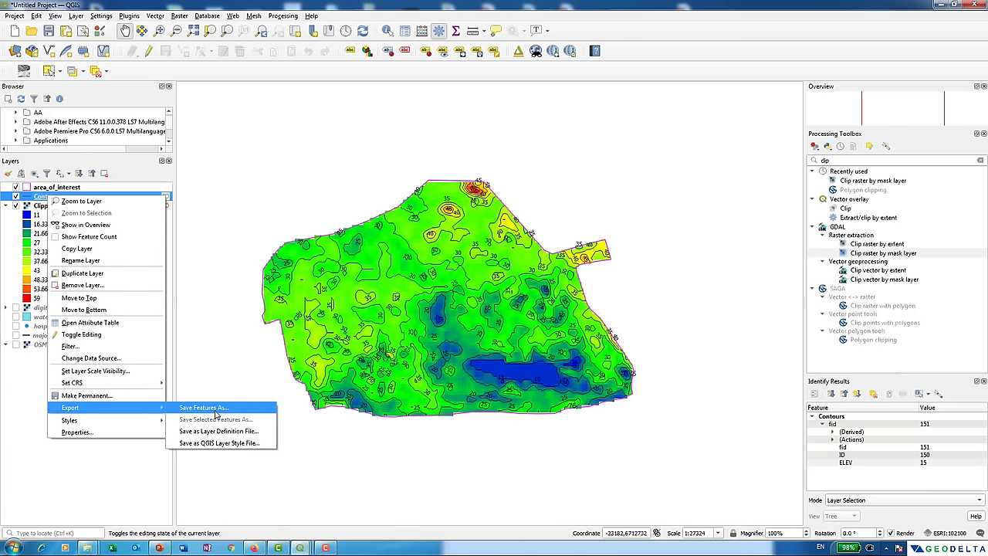
pyautogui.click(203, 408)
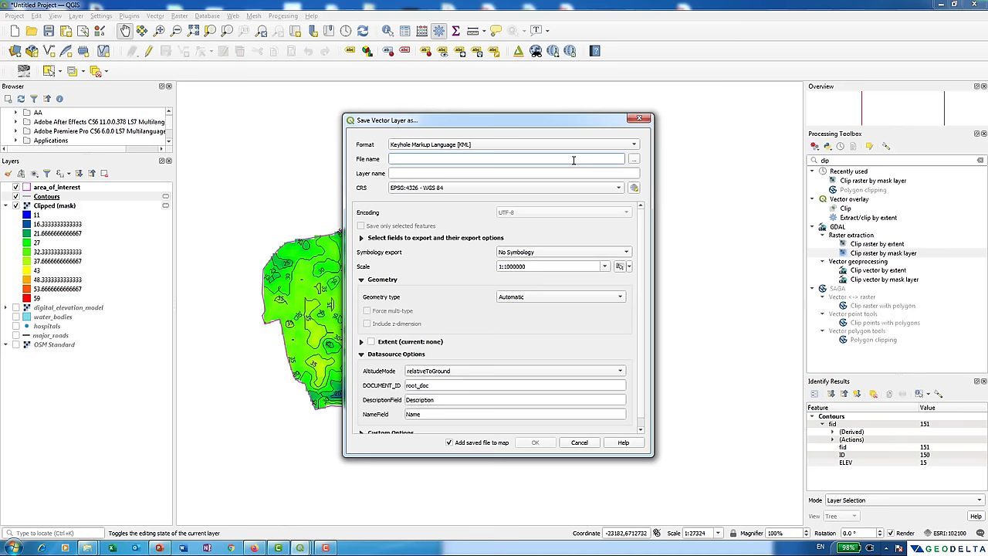
pyautogui.click(617, 146)
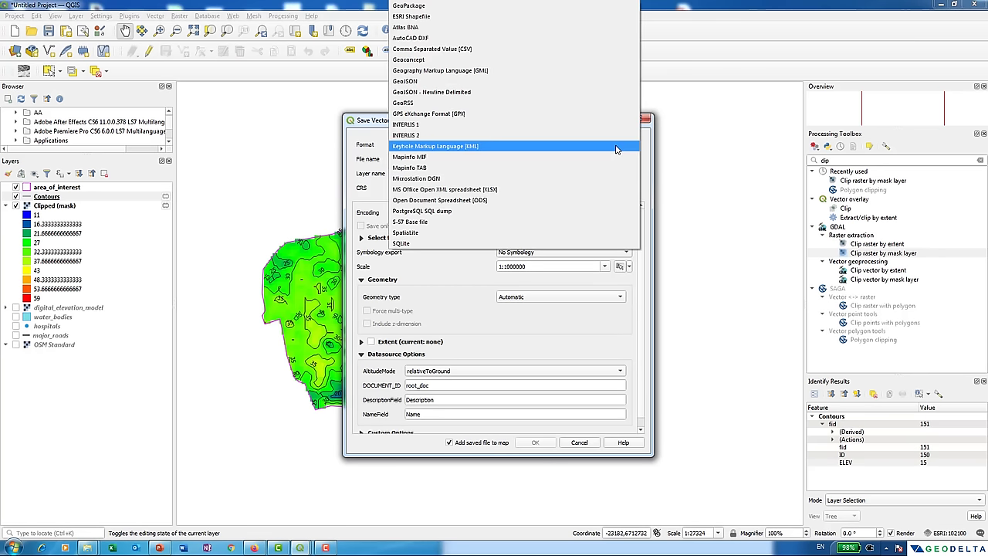
pyautogui.click(498, 17)
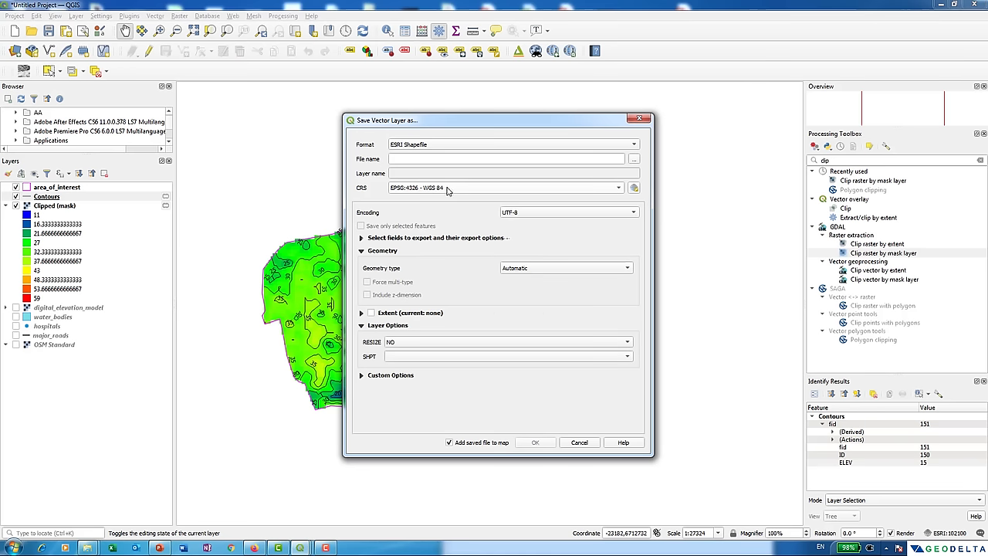
pyautogui.click(633, 160)
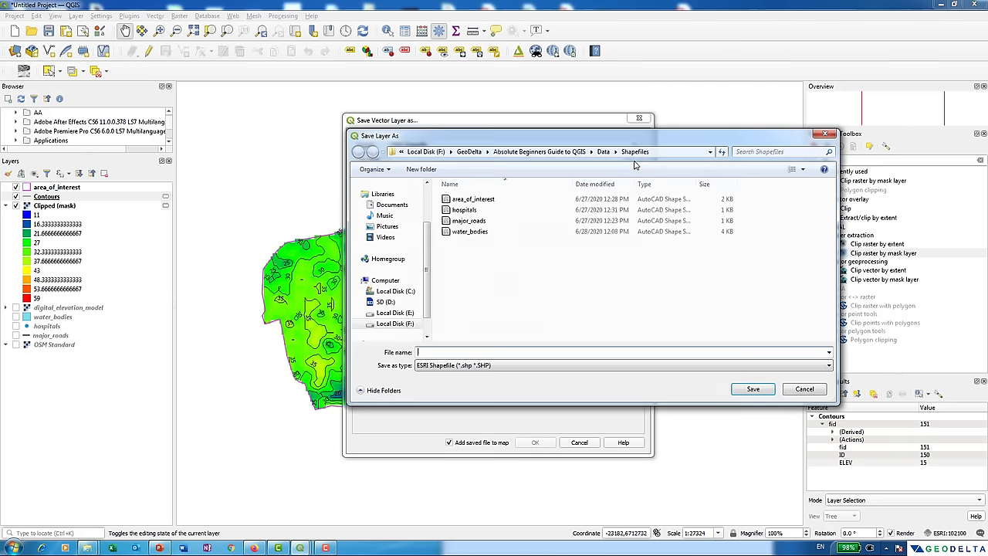
pyautogui.click(470, 351)
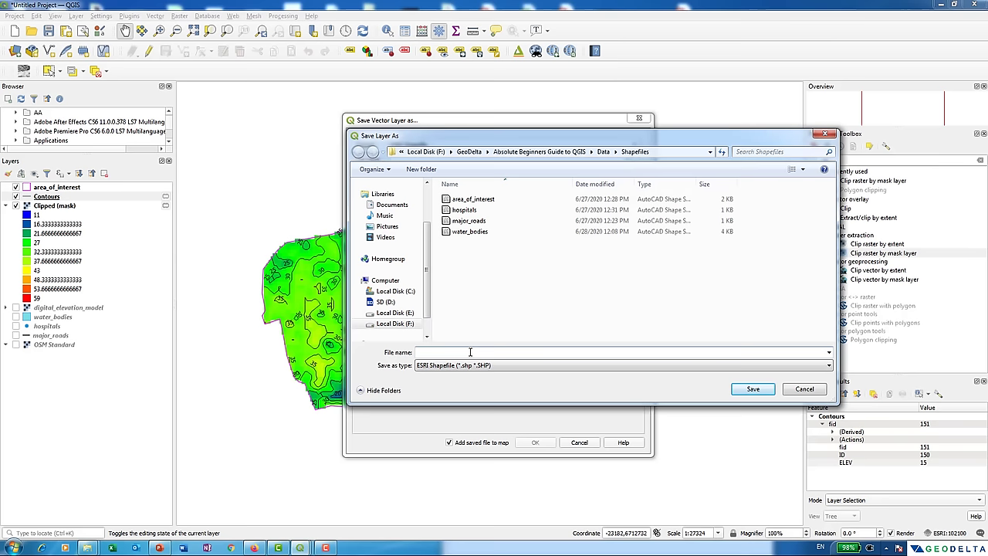
pyautogui.write('elevation_contours')
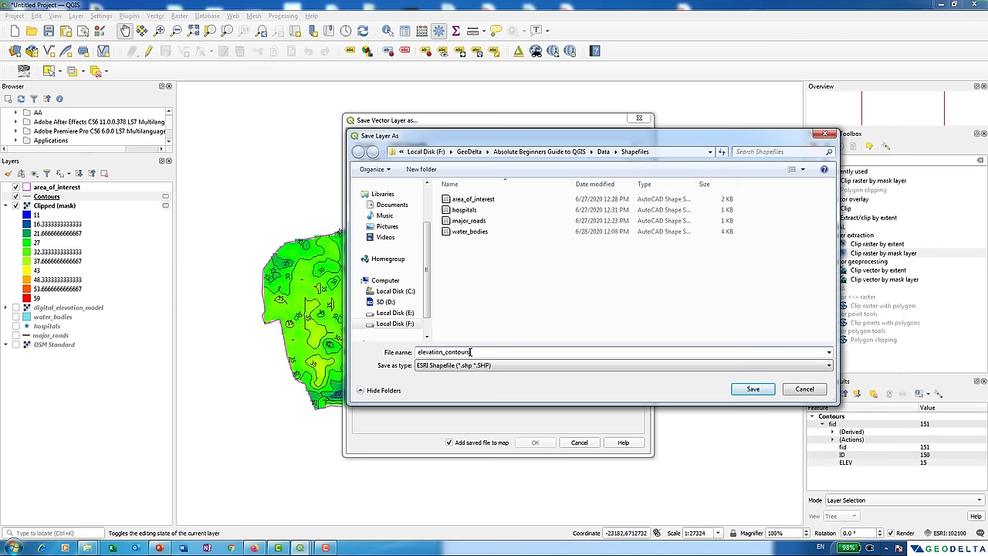
pyautogui.click(752, 388)
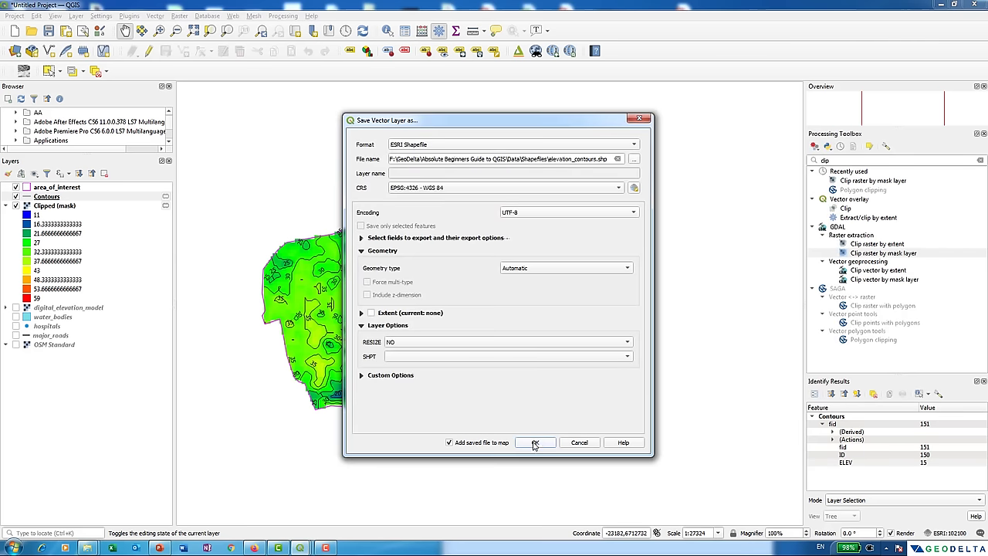
pyautogui.click(534, 442)
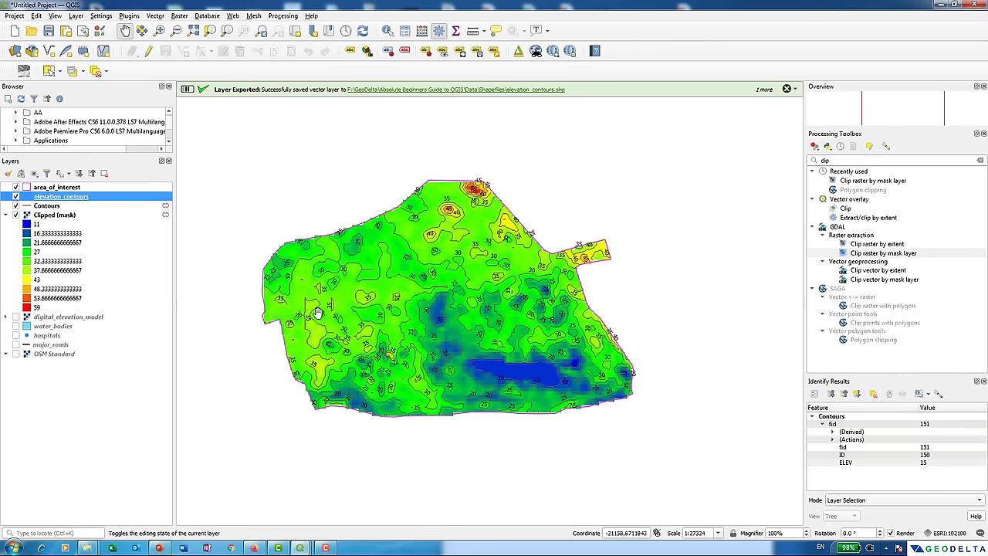
pyautogui.click(17, 205)
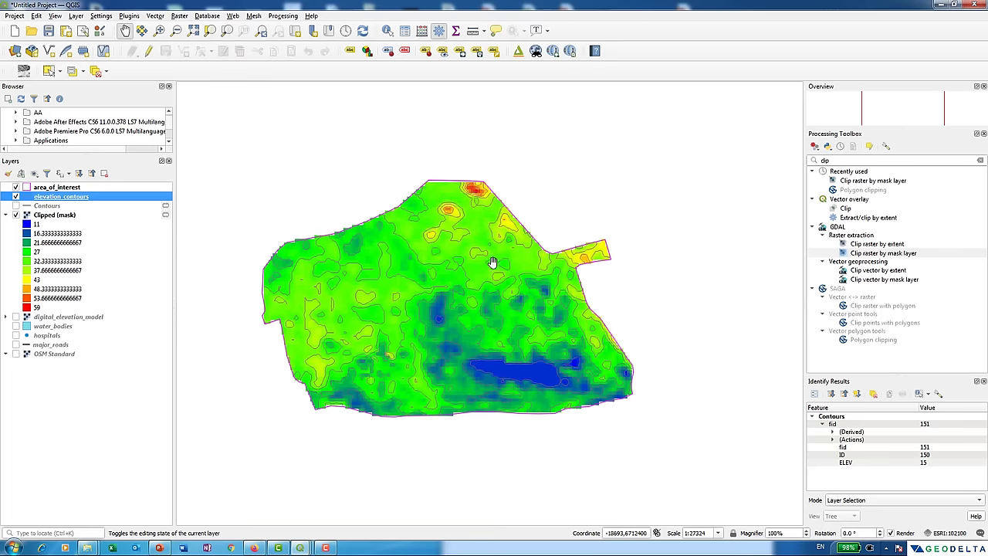
# Remove the temporary Contours layer and open the elevation_contours layer properties.
pyautogui.click(44, 206)
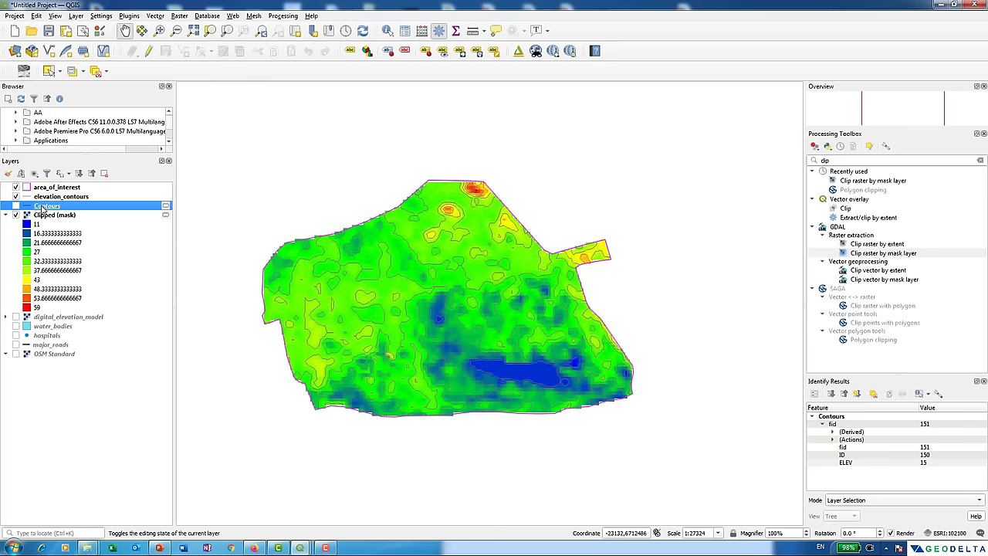
pyautogui.rightClick(45, 207)
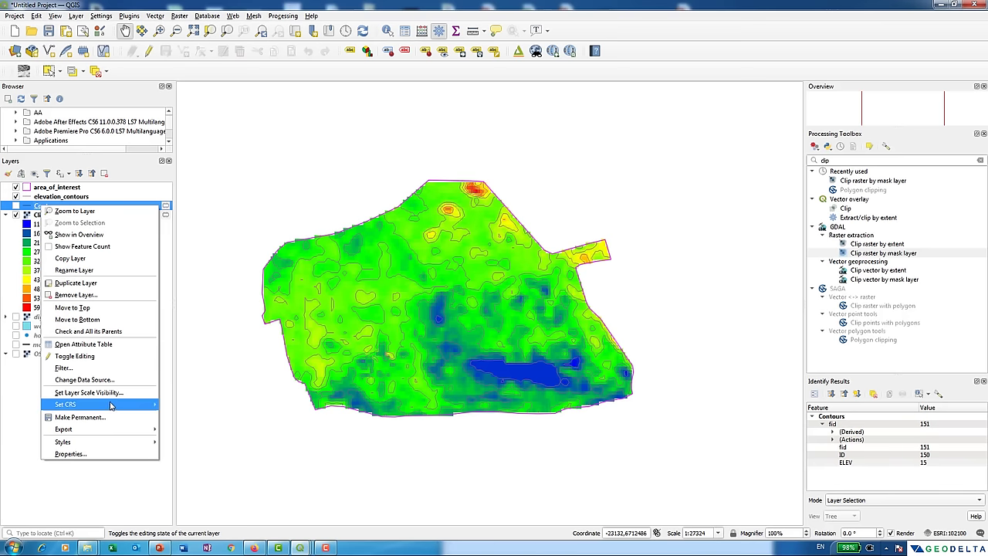
pyautogui.click(69, 307)
pyautogui.rightClick(83, 199)
pyautogui.click(146, 427)
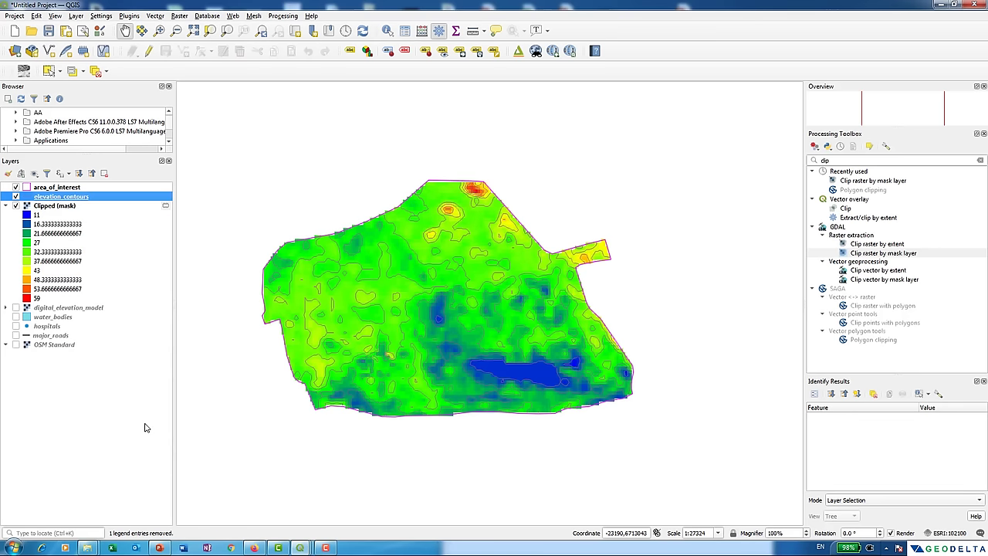
# Change the elevation_contours simple line colour to black (#000000).
pyautogui.click(712, 122)
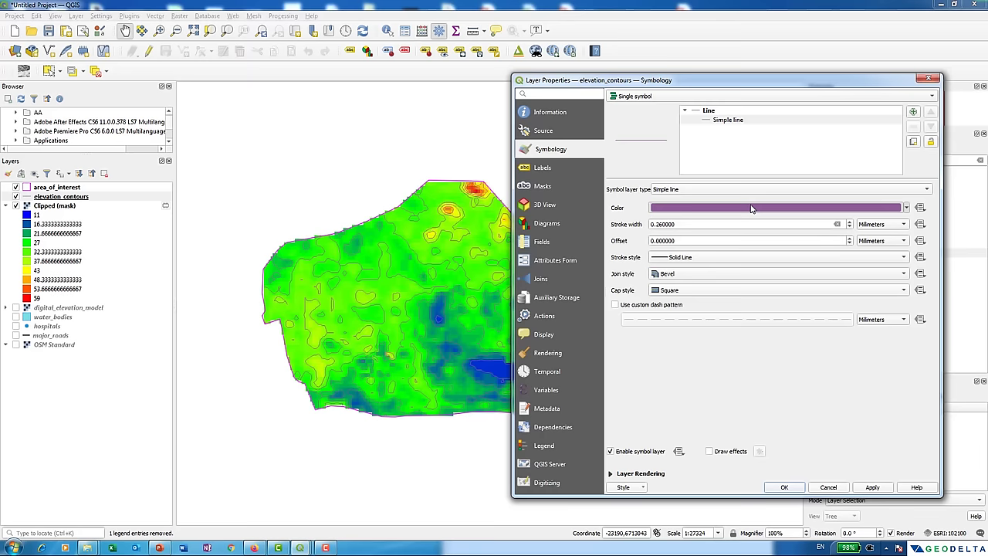
pyautogui.click(750, 206)
pyautogui.click(241, 228)
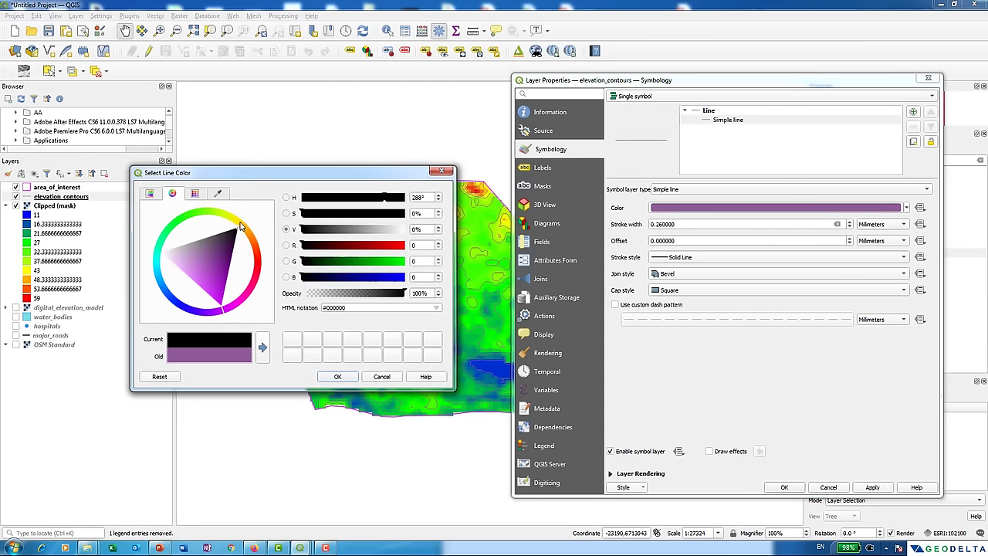
pyautogui.click(337, 376)
# Label every contour with single labels using the ELEV field, then apply the changes.
pyautogui.click(543, 168)
pyautogui.click(677, 97)
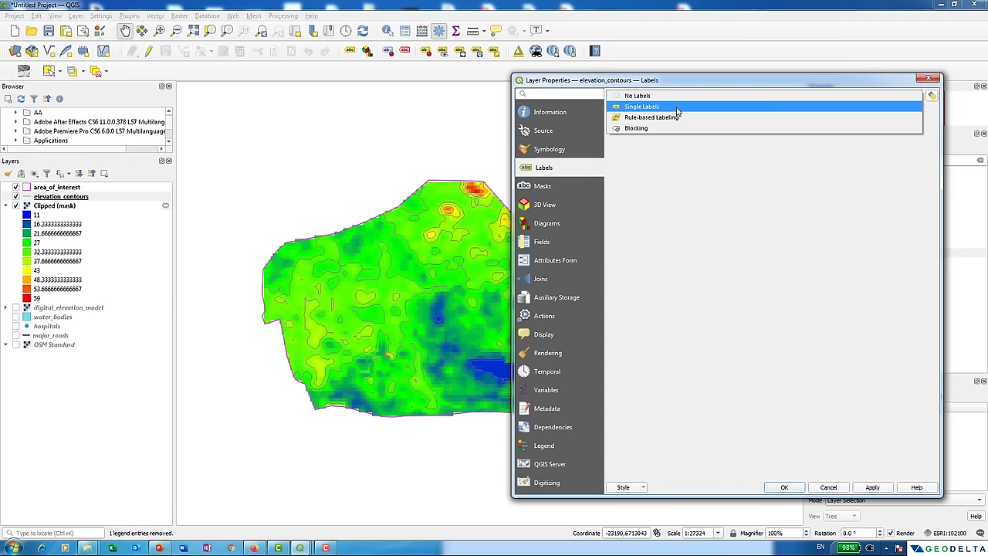
pyautogui.press('Escape')
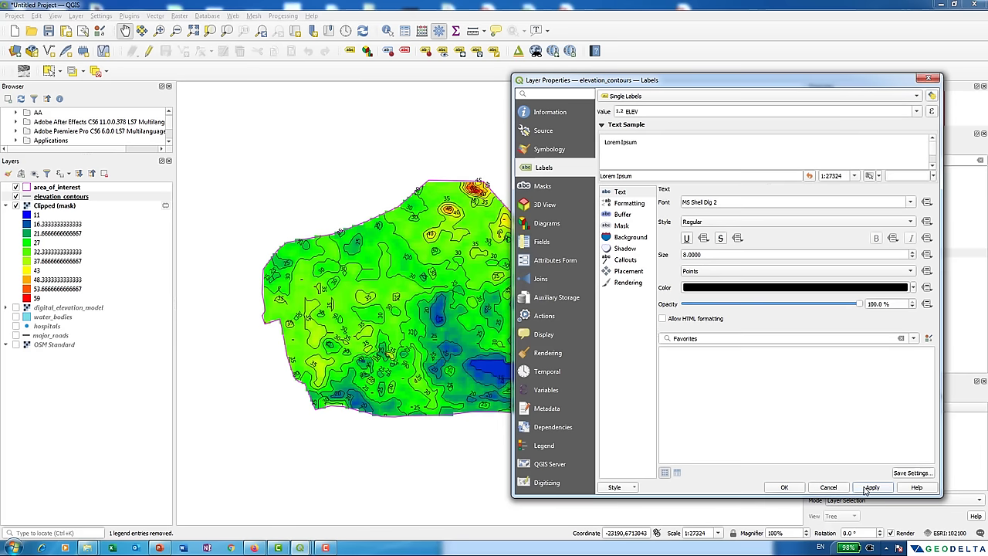
pyautogui.click(784, 487)
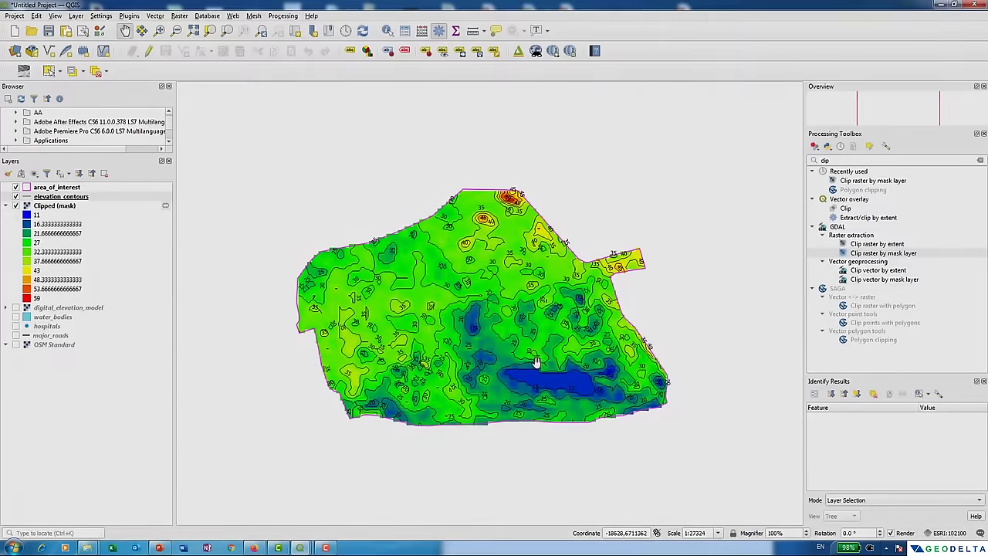
pyautogui.moveTo(529, 347); pyautogui.dragTo(504, 325)
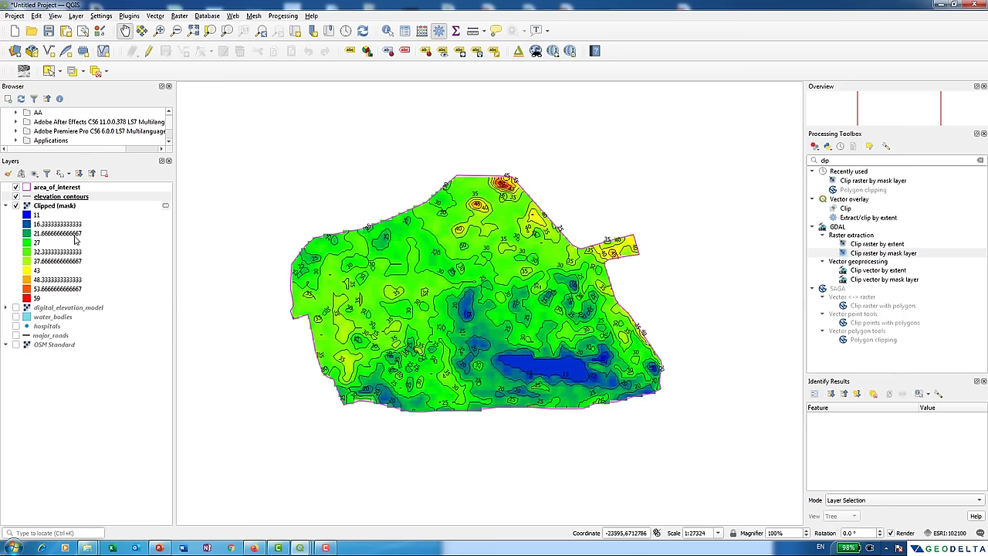
# Start exporting the elevation_contours layer in KML format.
pyautogui.click(68, 198)
pyautogui.rightClick(67, 199)
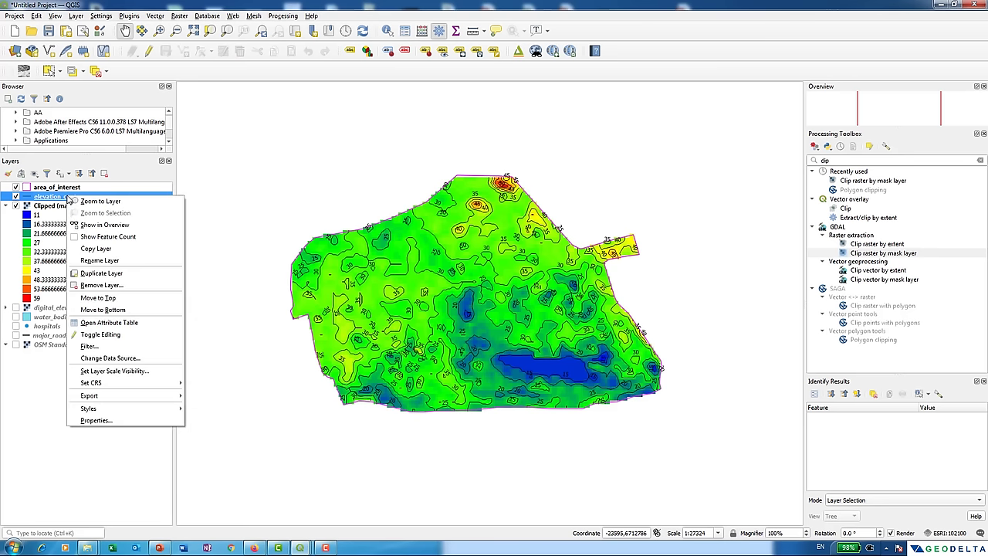
pyautogui.moveTo(119, 398)
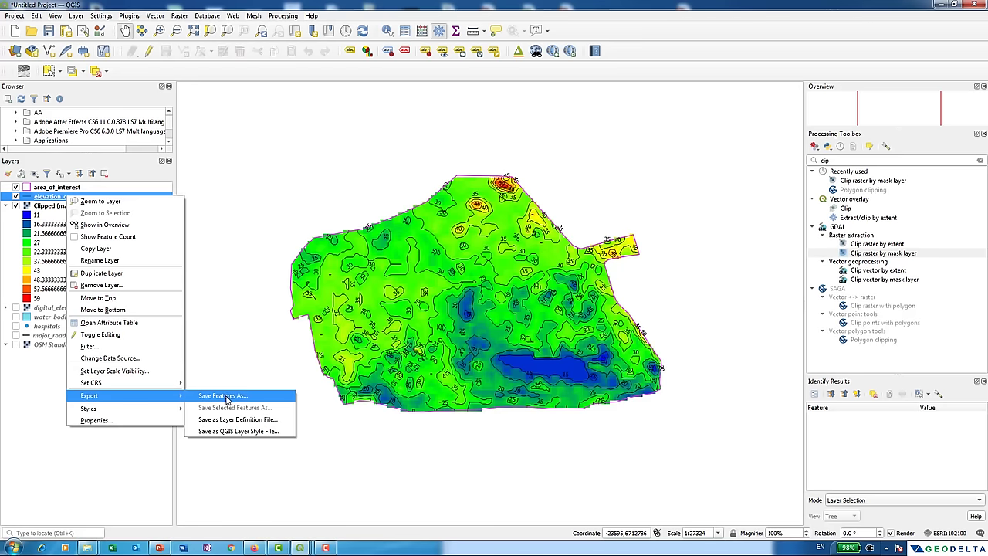
pyautogui.click(226, 395)
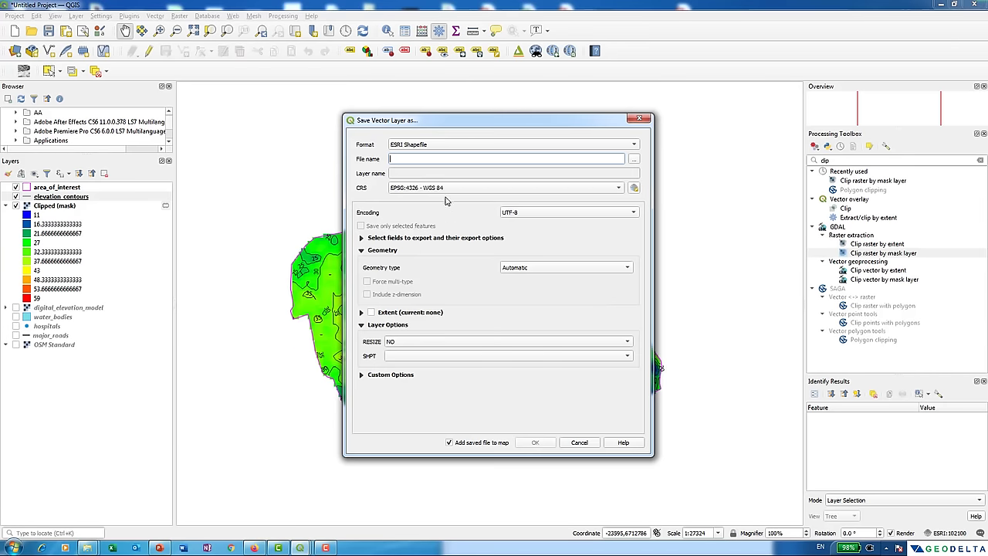
pyautogui.click(439, 147)
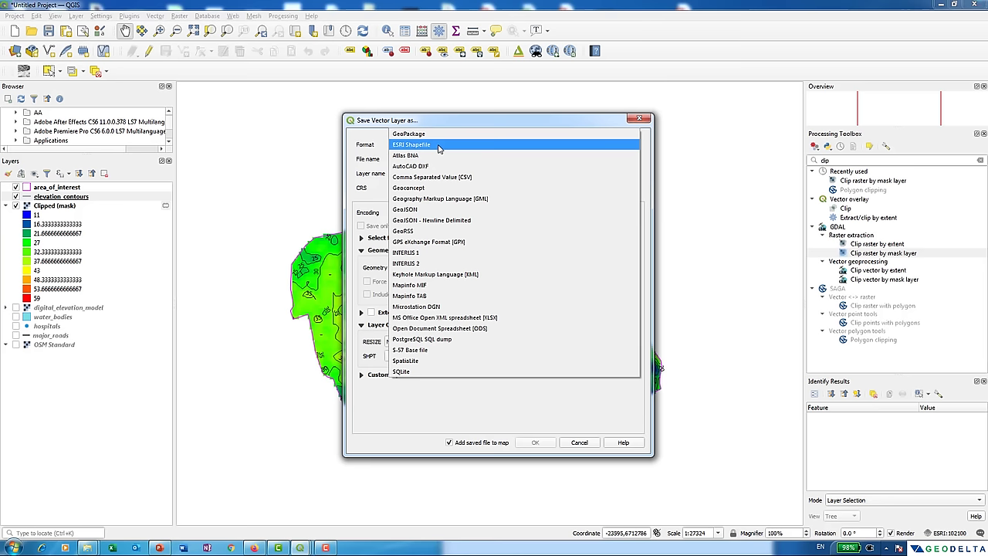
pyautogui.click(467, 274)
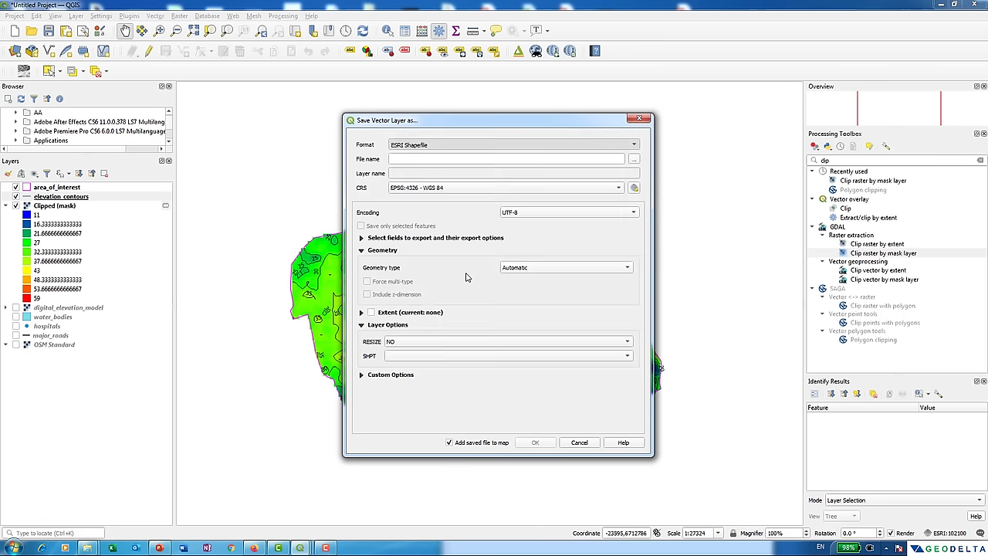
# Create a new 'Google Earth' folder inside Data for the export.
pyautogui.click(421, 160)
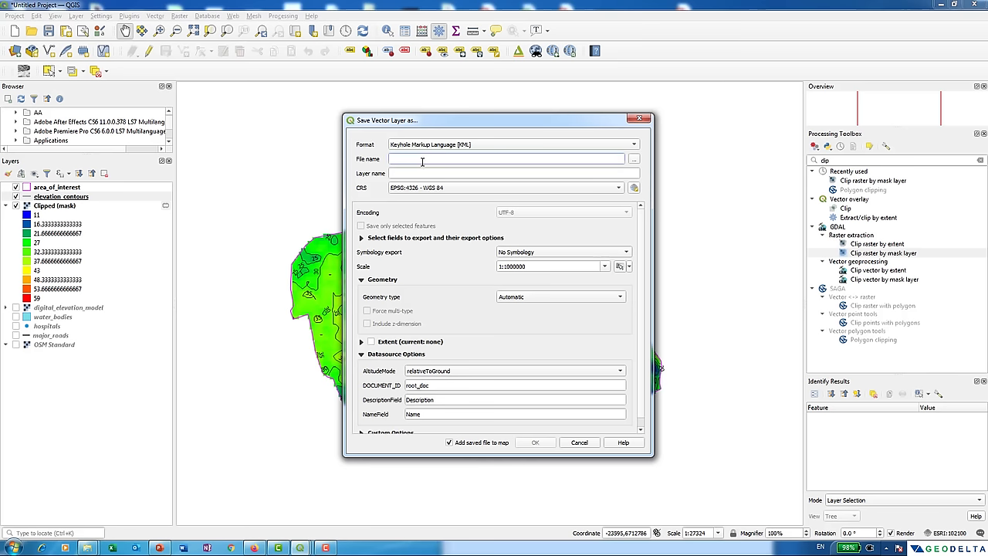
pyautogui.click(633, 159)
pyautogui.rightClick(497, 244)
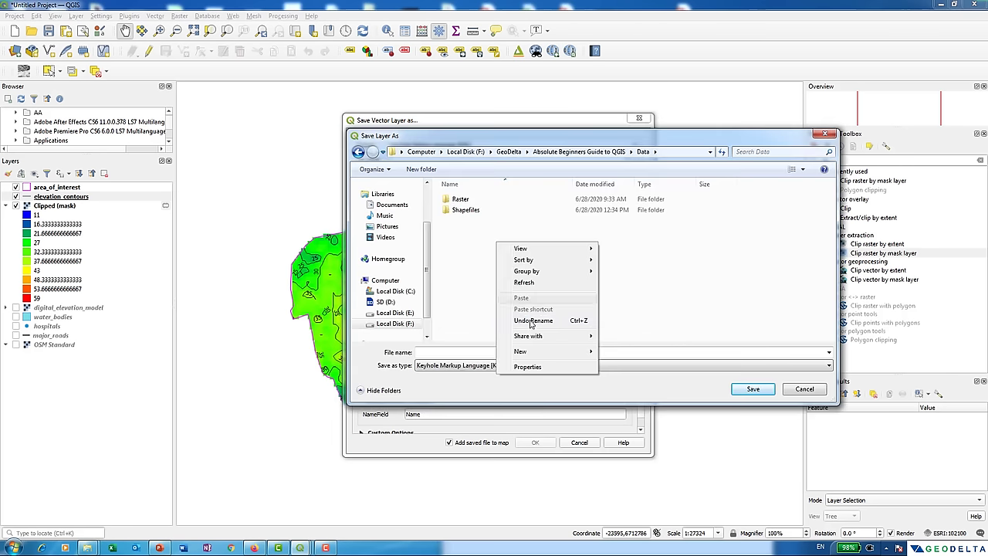
pyautogui.moveTo(542, 351)
pyautogui.click(613, 351)
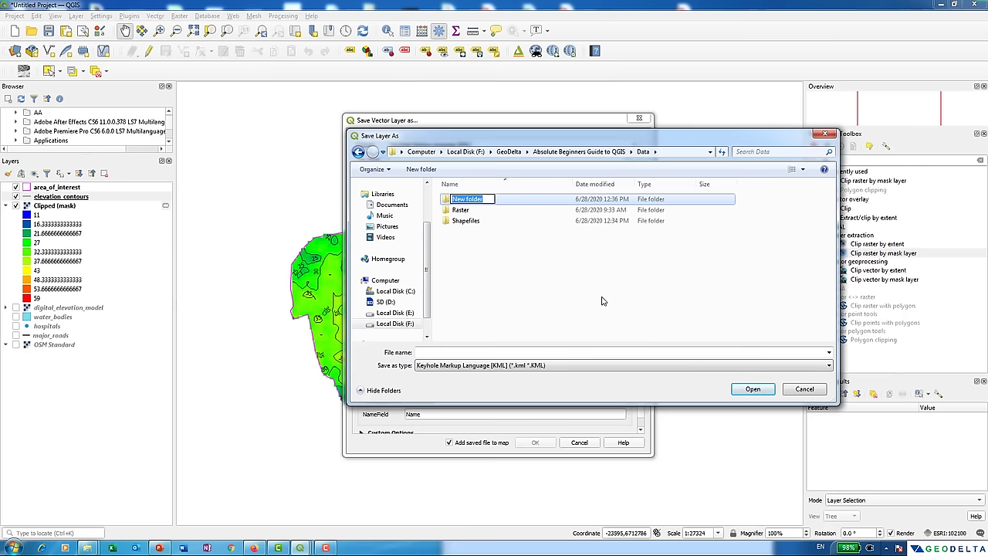
pyautogui.write('Google Earth')
pyautogui.press('Return')
pyautogui.press('Return')
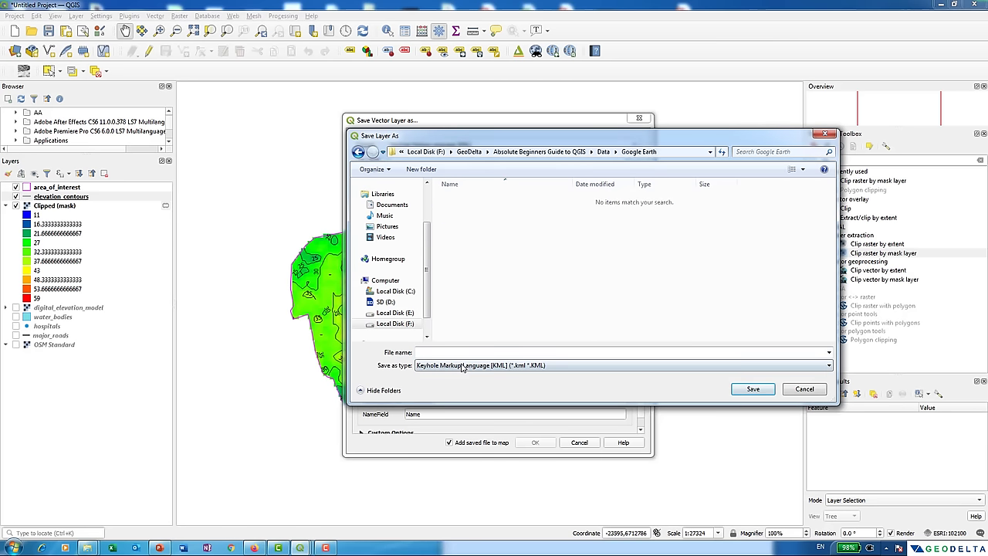
# Name the file Elevation_Contours, skip adding it to the map, and run the export.
pyautogui.click(457, 352)
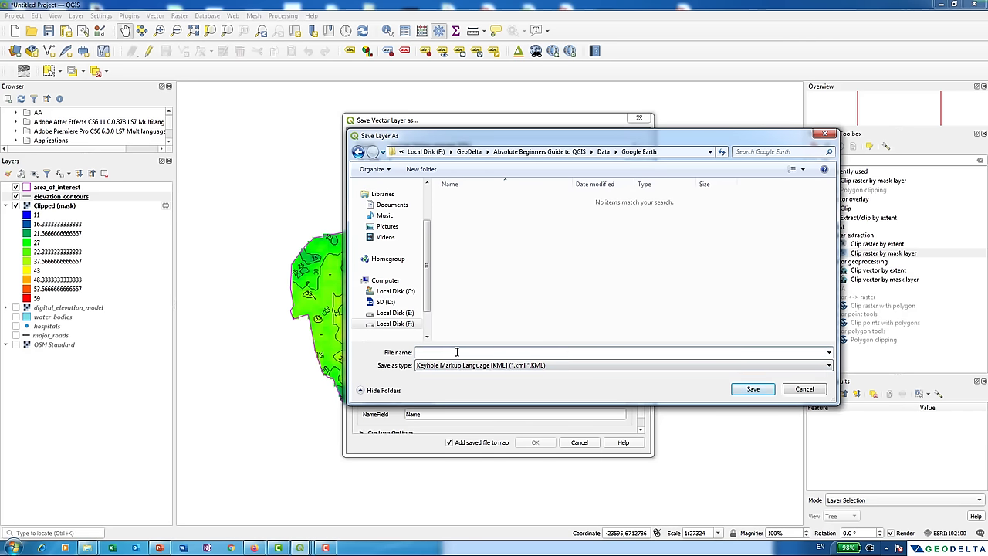
pyautogui.write('Elevation_Contours')
pyautogui.press('Return')
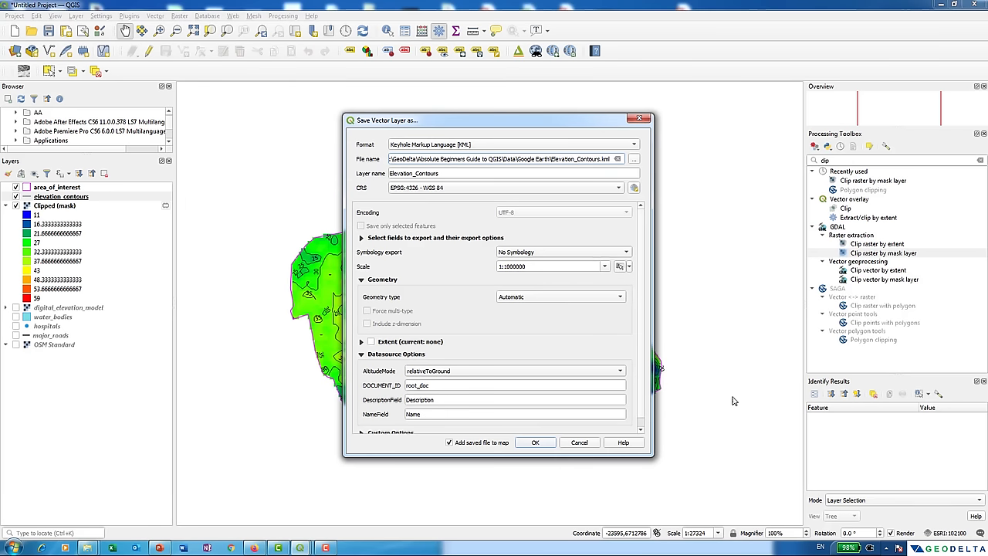
pyautogui.click(450, 444)
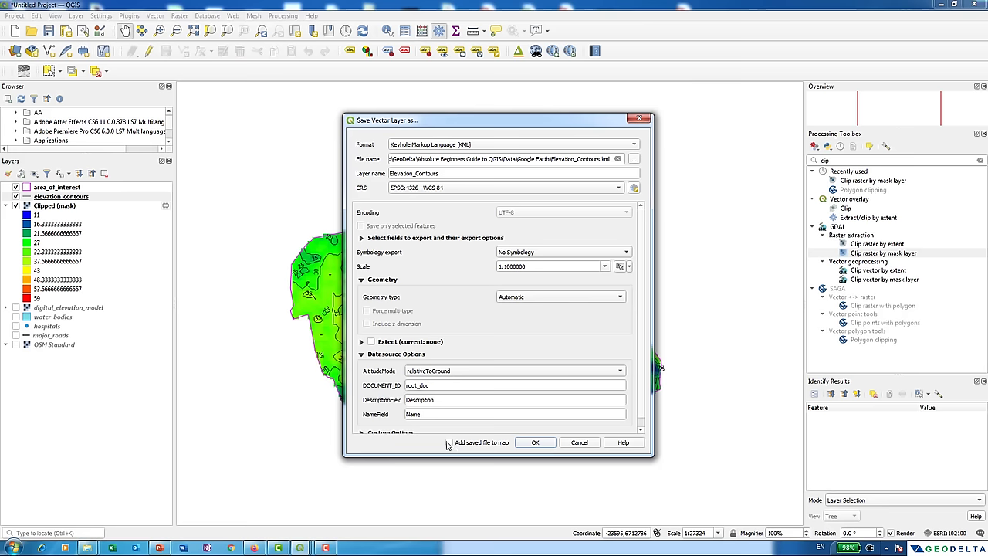
pyautogui.click(533, 442)
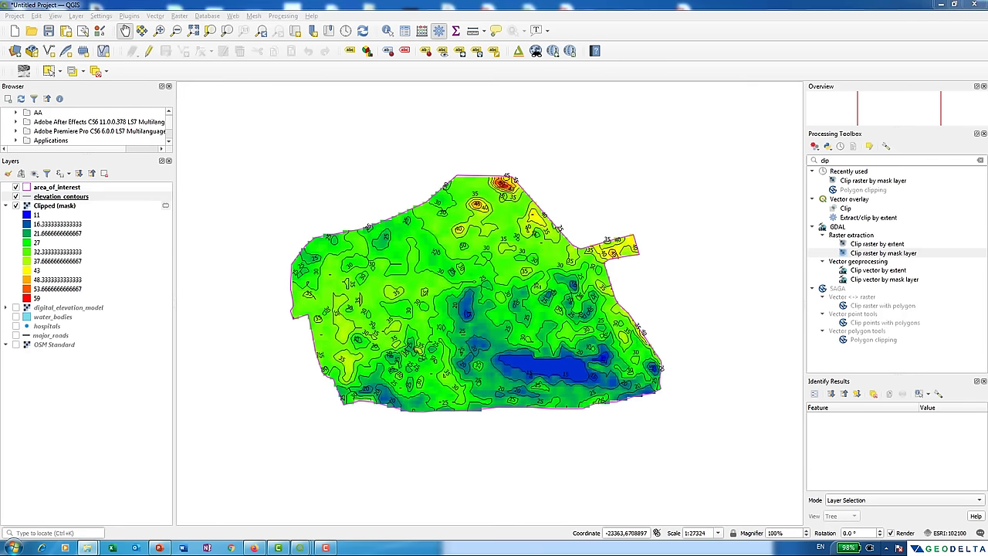
# In Data's Google Earth folder, open Elevation_Contours.kml in Google Earth.
pyautogui.click(87, 547)
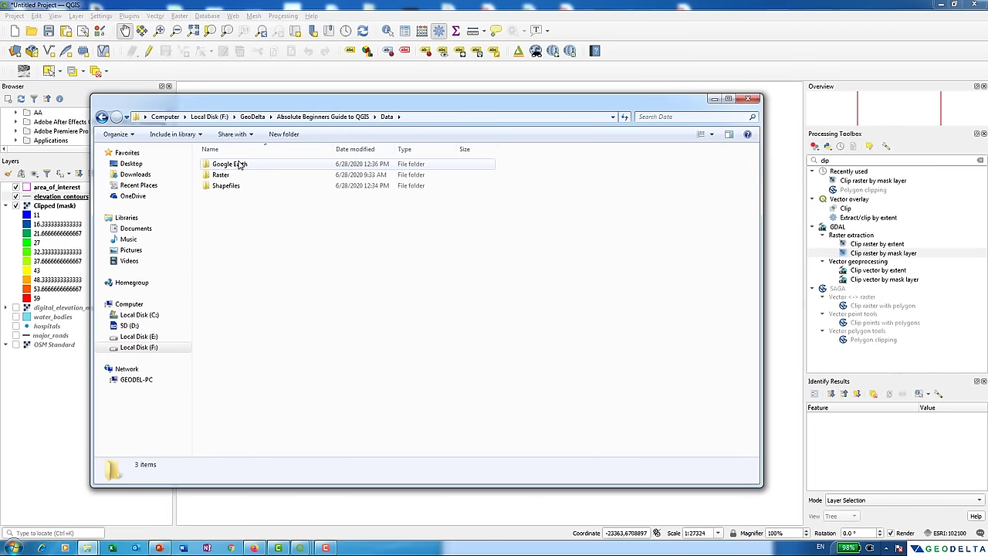
pyautogui.click(245, 166)
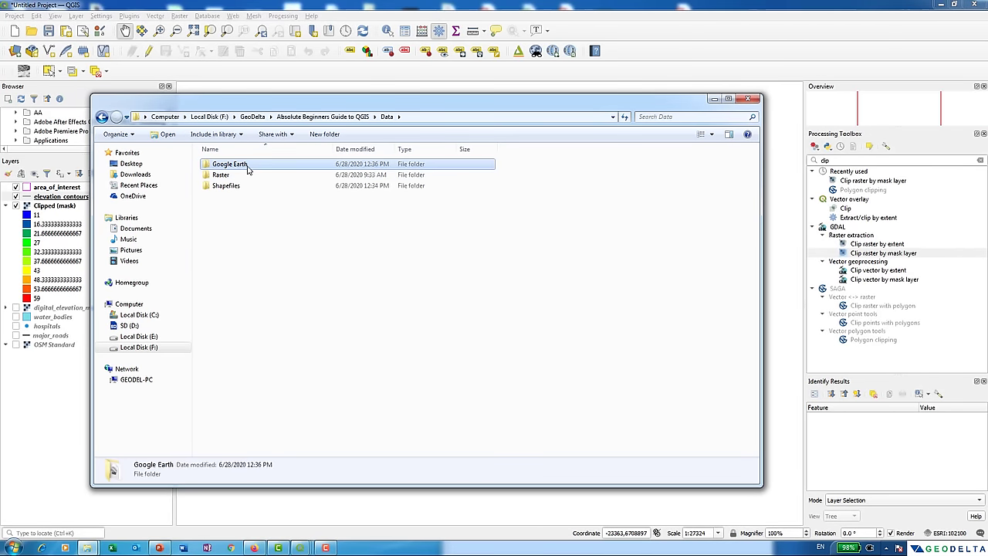
pyautogui.doubleClick(247, 166)
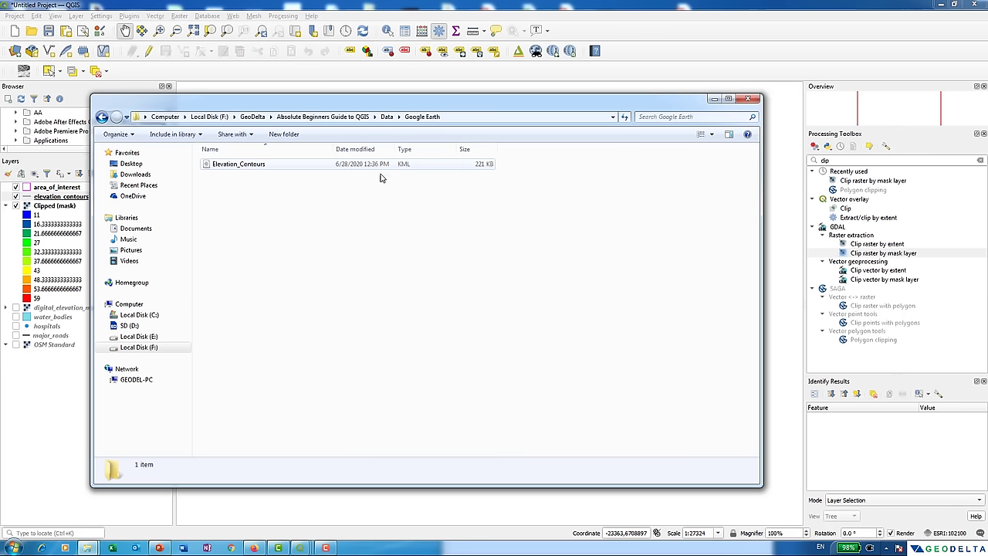
pyautogui.click(244, 165)
pyautogui.rightClick(244, 164)
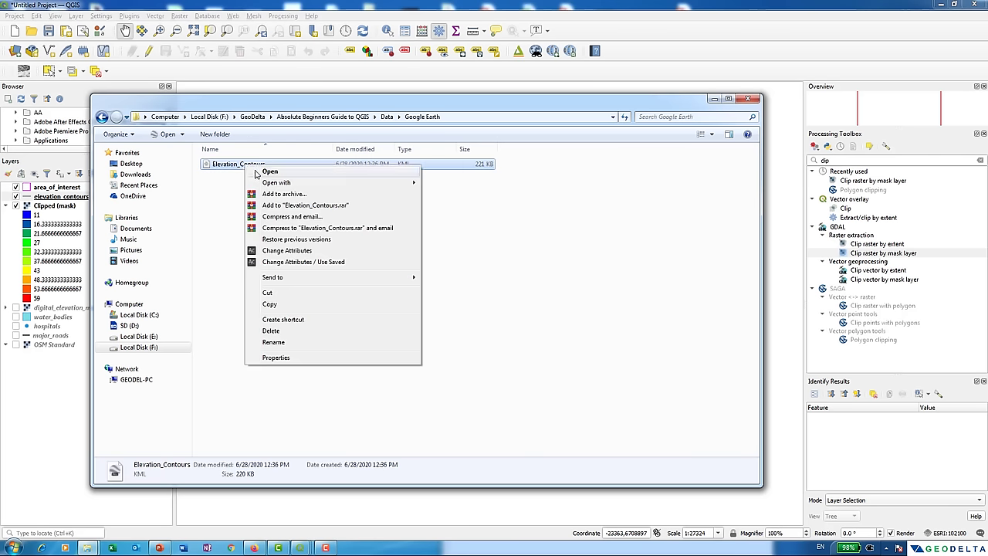
pyautogui.click(269, 171)
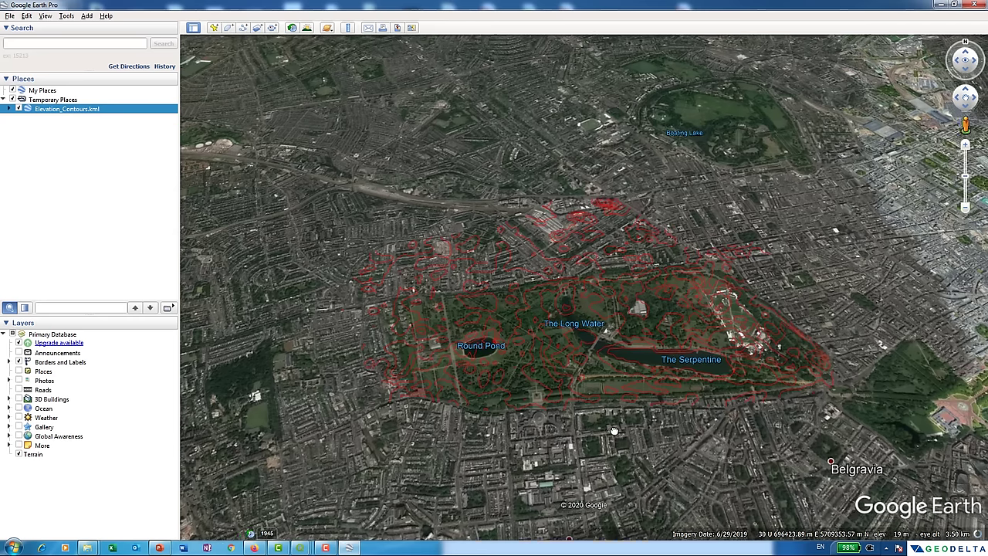
# Zoom and pan Google Earth to centre on Hyde Park's contours.
pyautogui.scroll(-3, 611, 446)
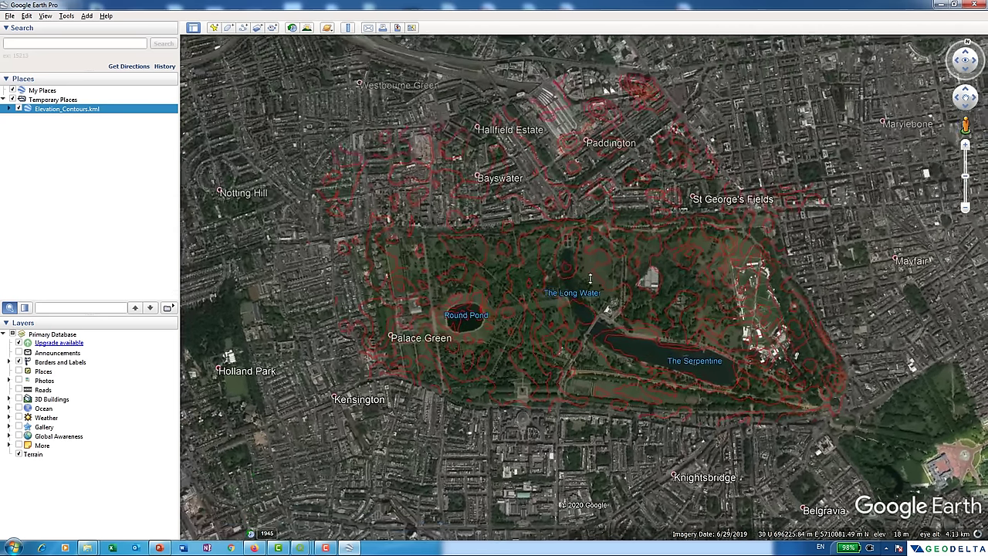
pyautogui.scroll(3, 632, 376)
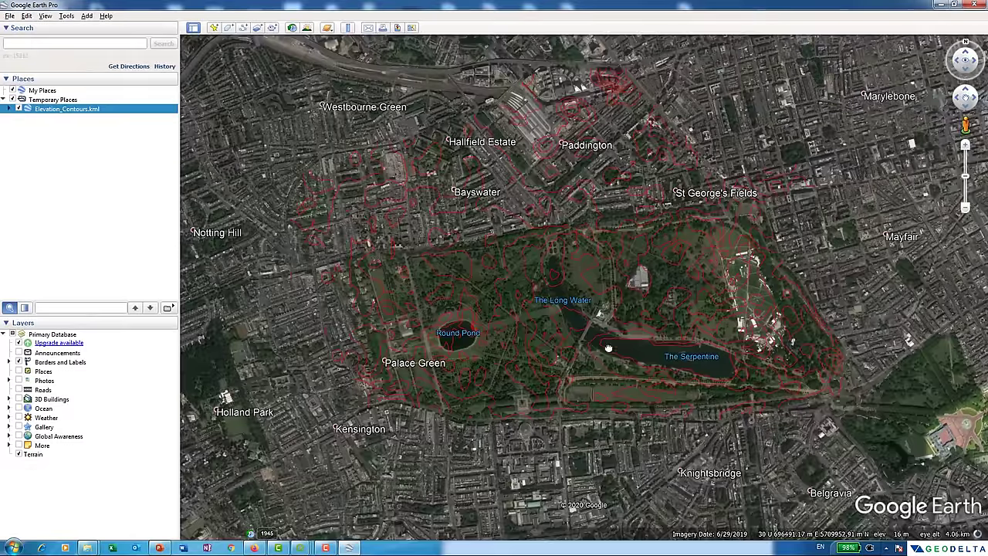
pyautogui.scroll(4, 566, 182)
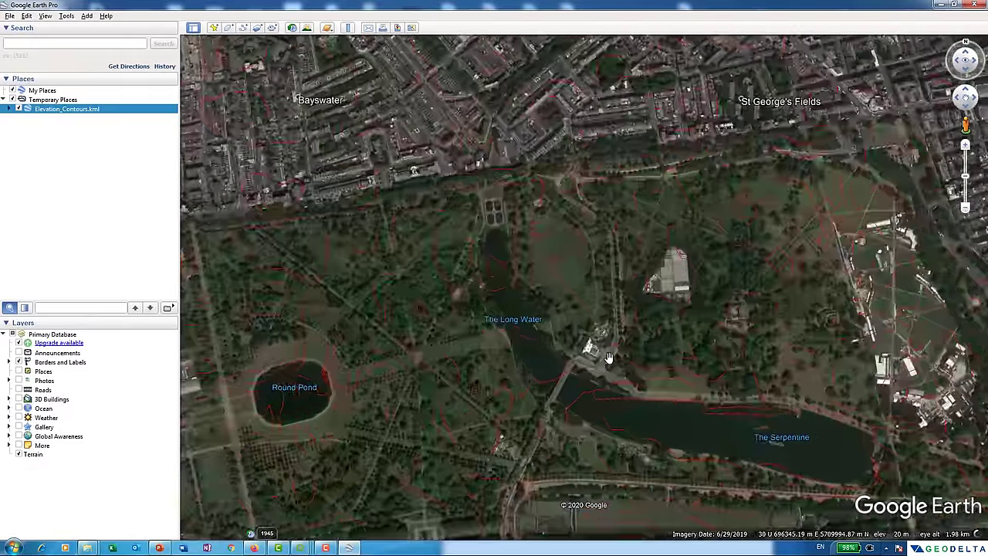
pyautogui.scroll(-2, 566, 182)
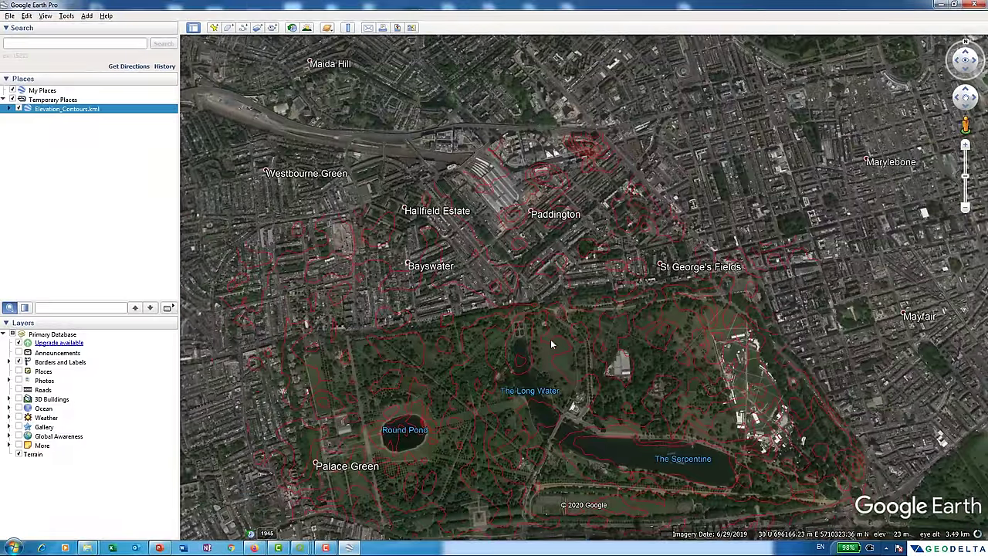
pyautogui.moveTo(550, 339); pyautogui.dragTo(534, 292)
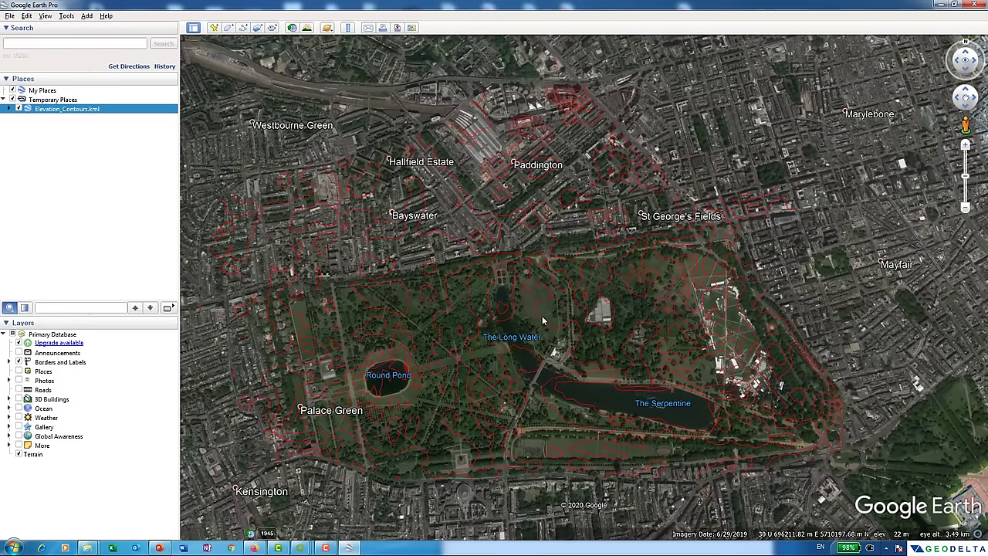
pyautogui.scroll(3, 542, 320)
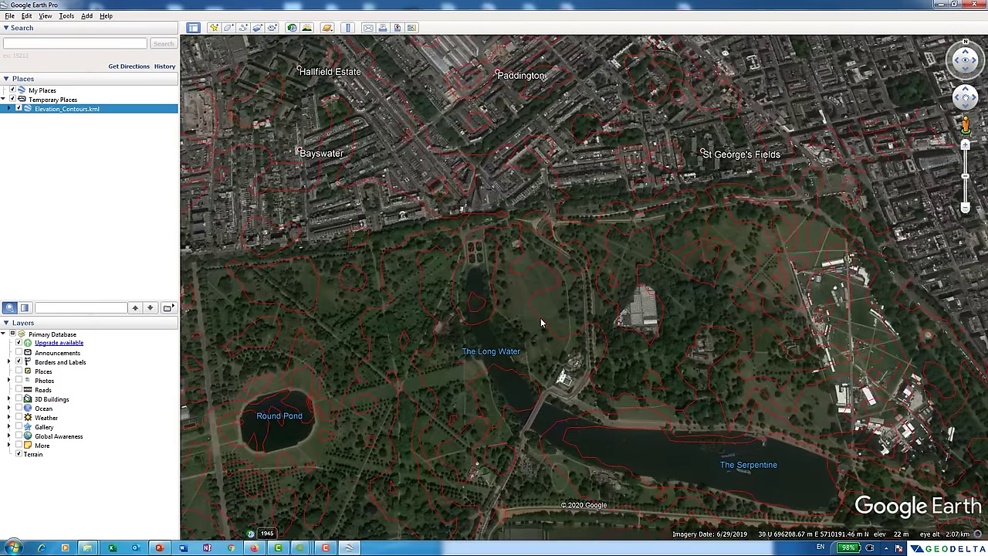
# Read contour elevations near The Long Water (25) and the Serpentine (15).
pyautogui.click(541, 321)
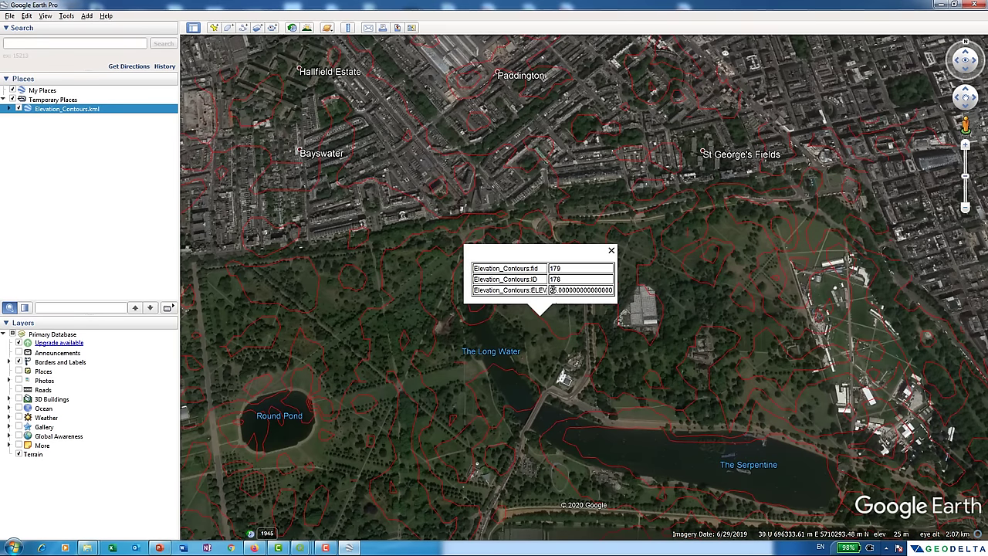
pyautogui.moveTo(550, 289); pyautogui.dragTo(558, 290)
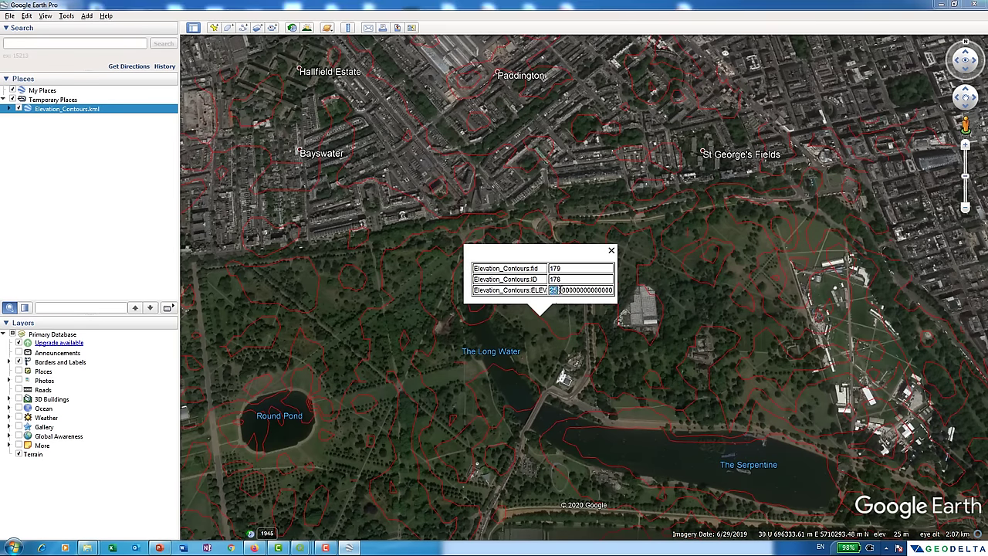
pyautogui.click(580, 429)
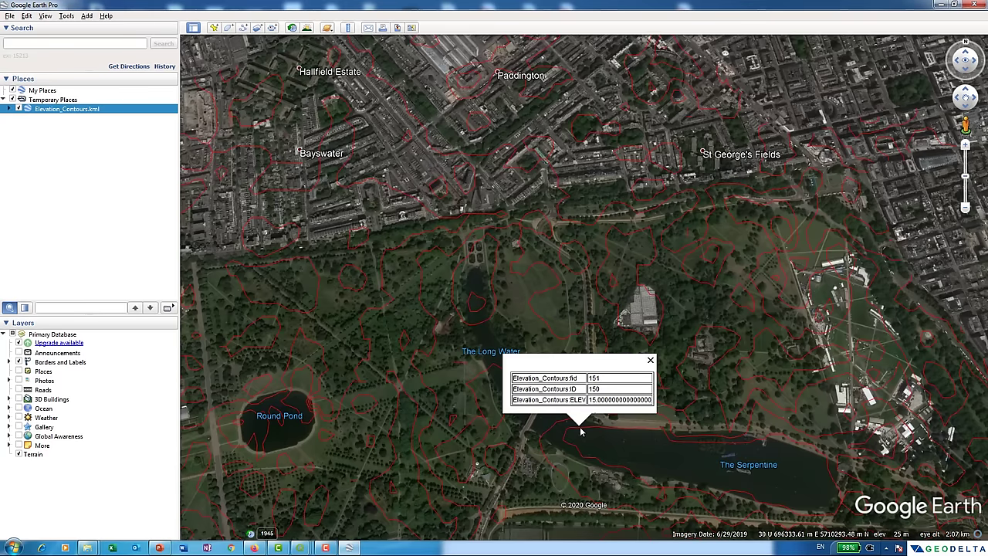
pyautogui.moveTo(590, 399); pyautogui.dragTo(625, 399)
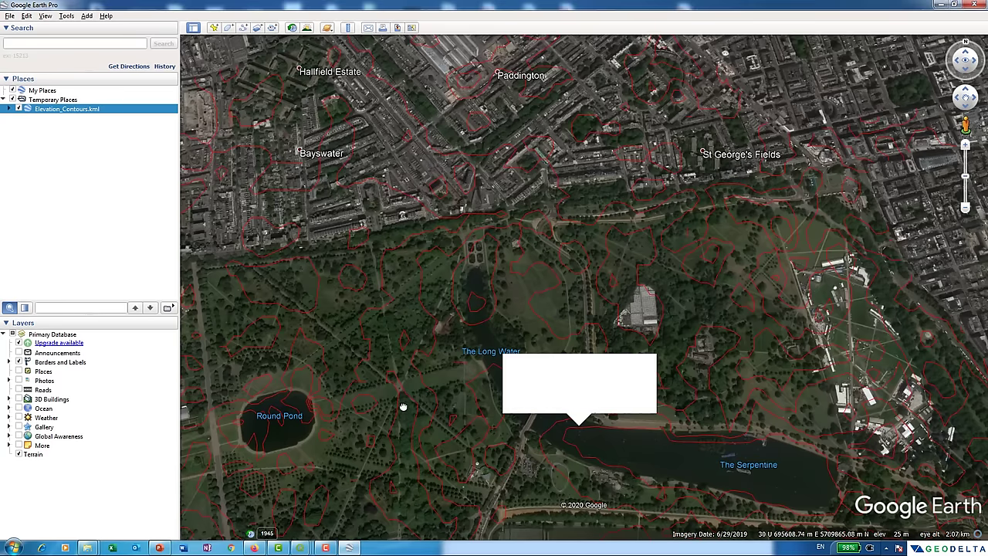
pyautogui.moveTo(404, 408); pyautogui.dragTo(457, 364)
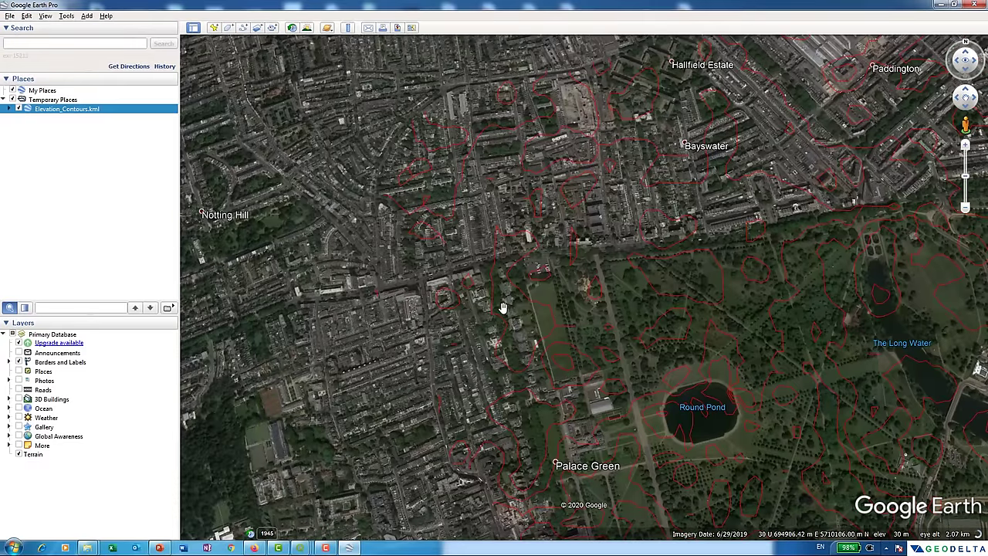
pyautogui.click(493, 307)
# Close the info balloon, zoom back out over Hyde Park, and minimise Google Earth.
pyautogui.click(663, 270)
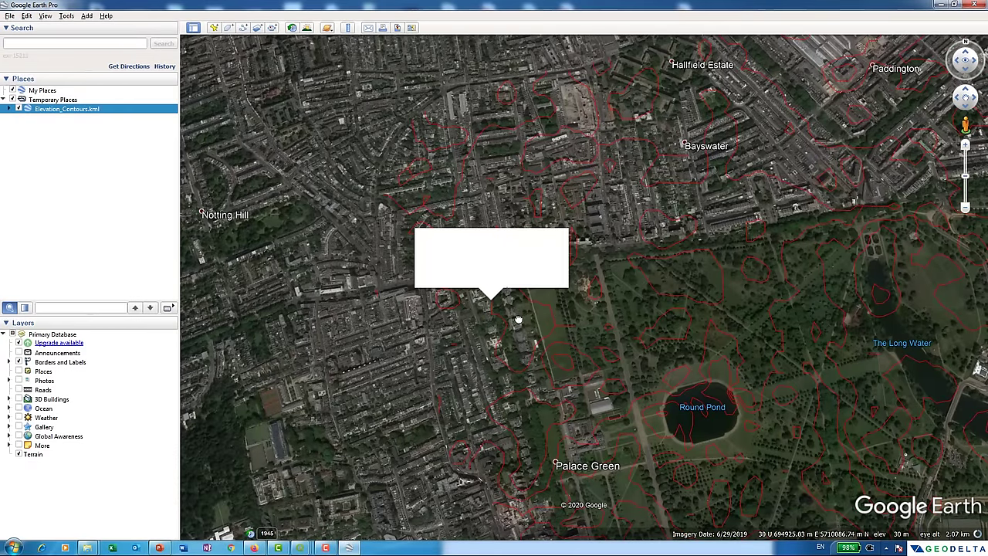
pyautogui.moveTo(662, 270); pyautogui.dragTo(408, 430)
pyautogui.scroll(-3, 502, 391)
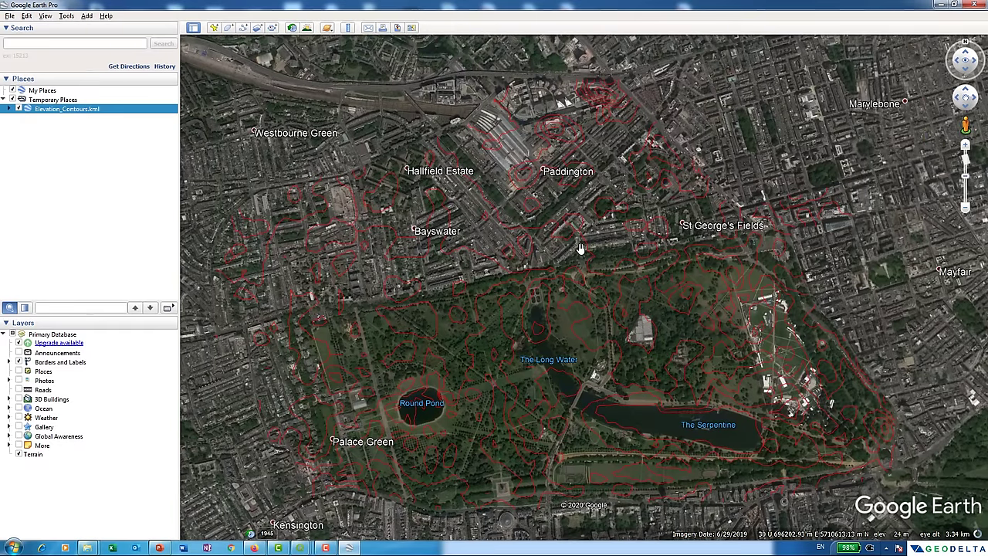
pyautogui.click(941, 6)
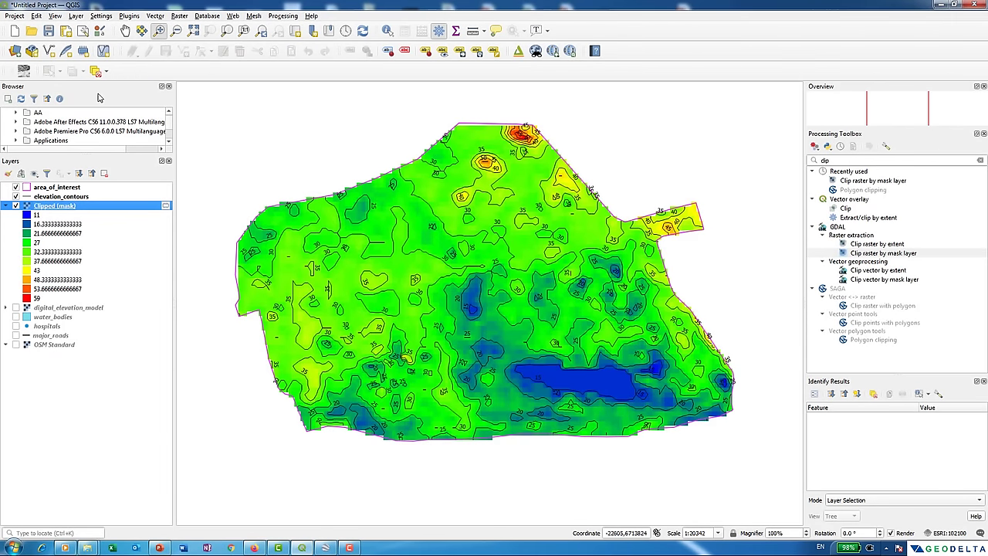
# Create a new print layout titled 'map' from the Project menu.
pyautogui.click(14, 16)
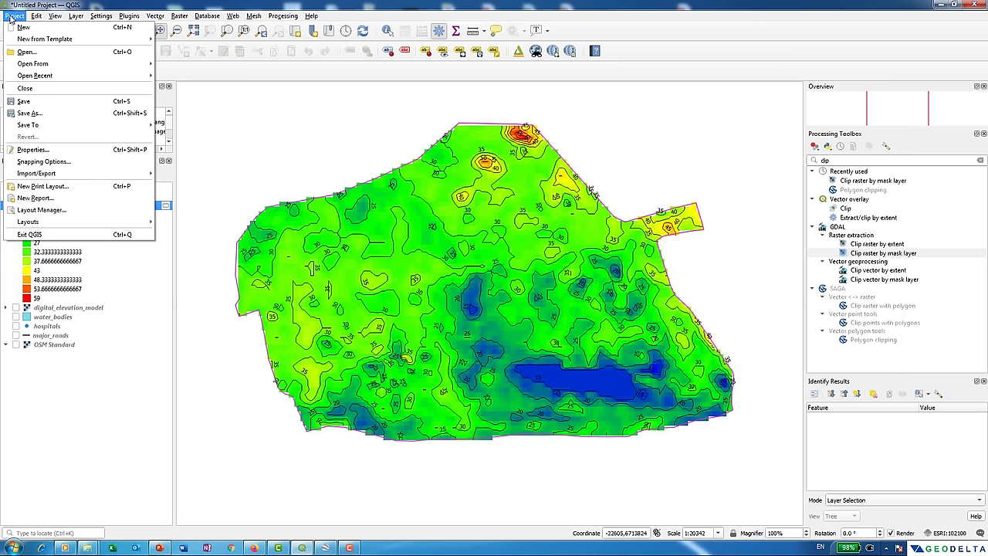
pyautogui.click(44, 189)
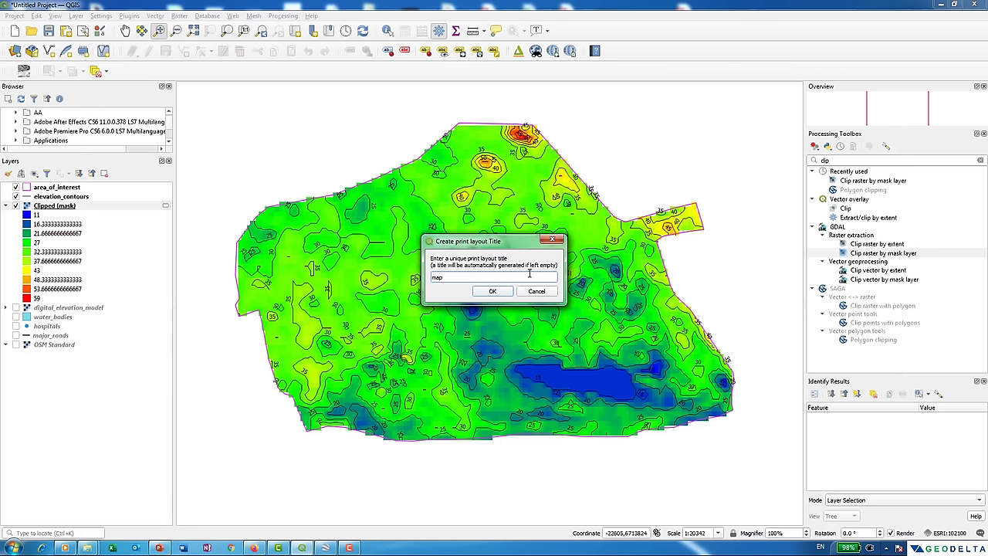
pyautogui.press('Return')
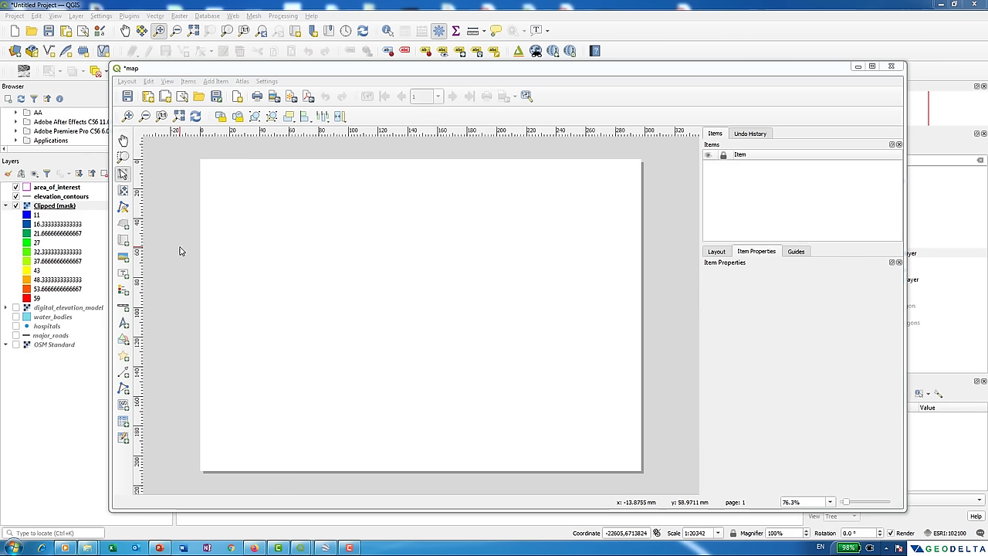
# Draw a map frame across most of the layout page and select it.
pyautogui.click(247, 75)
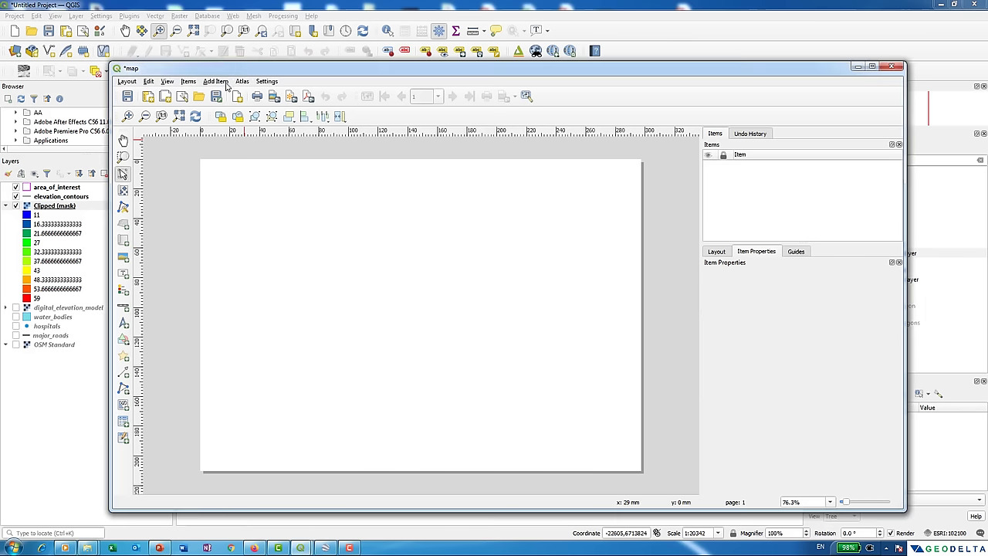
pyautogui.click(215, 81)
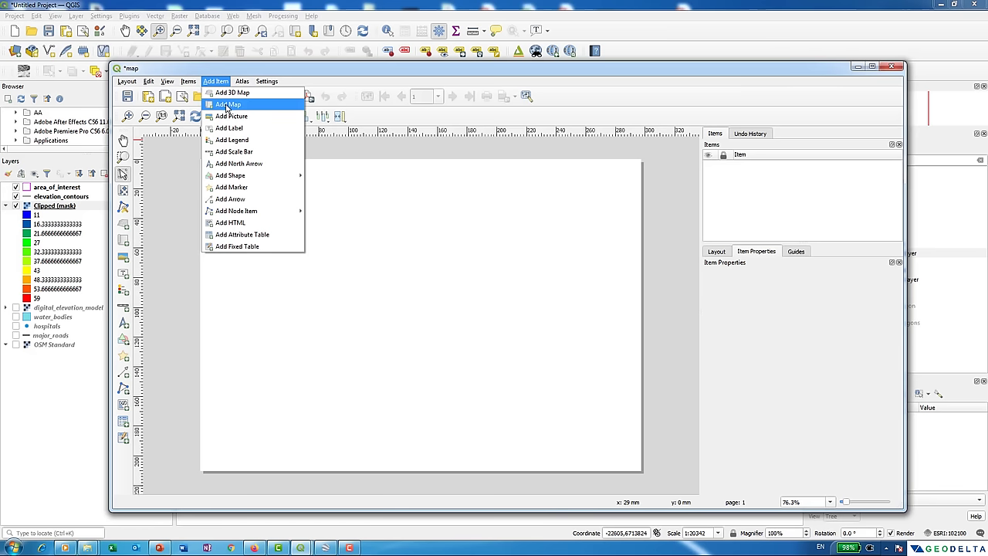
pyautogui.click(227, 104)
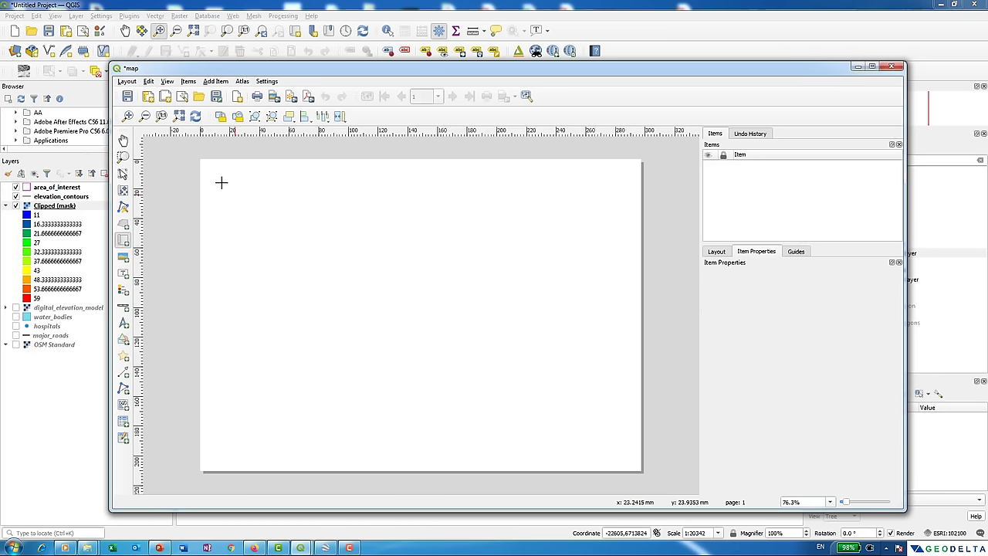
pyautogui.moveTo(207, 165); pyautogui.dragTo(632, 464)
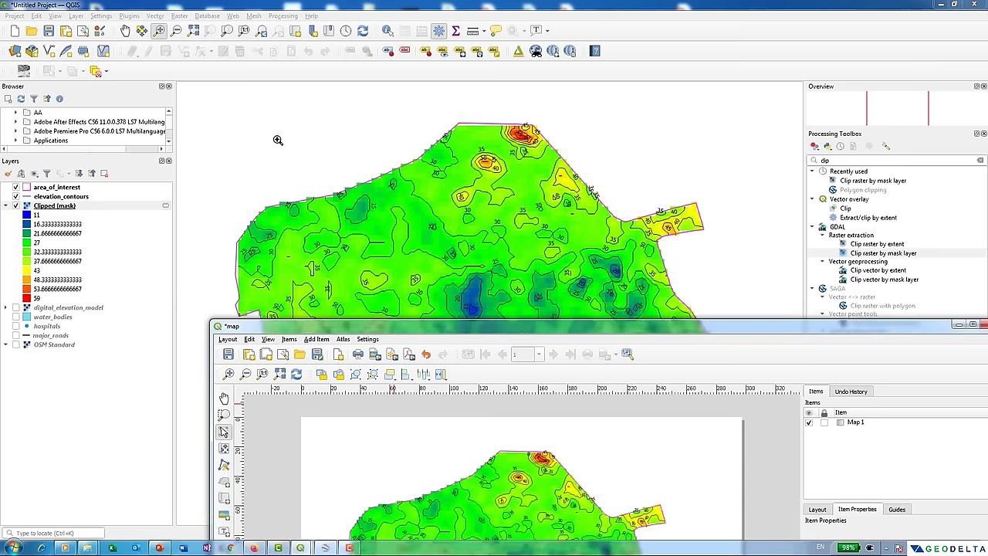
pyautogui.moveTo(446, 325); pyautogui.dragTo(318, 63)
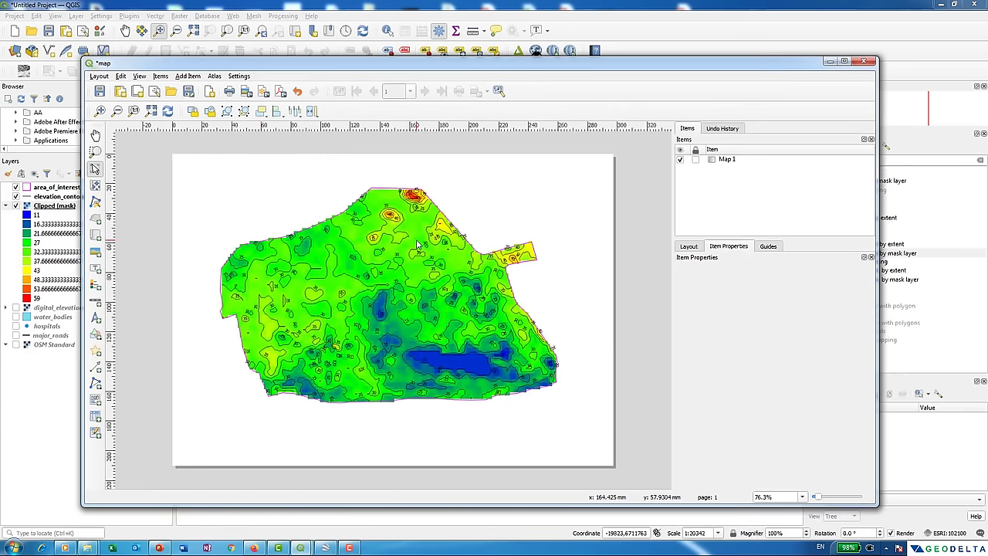
pyautogui.click(348, 174)
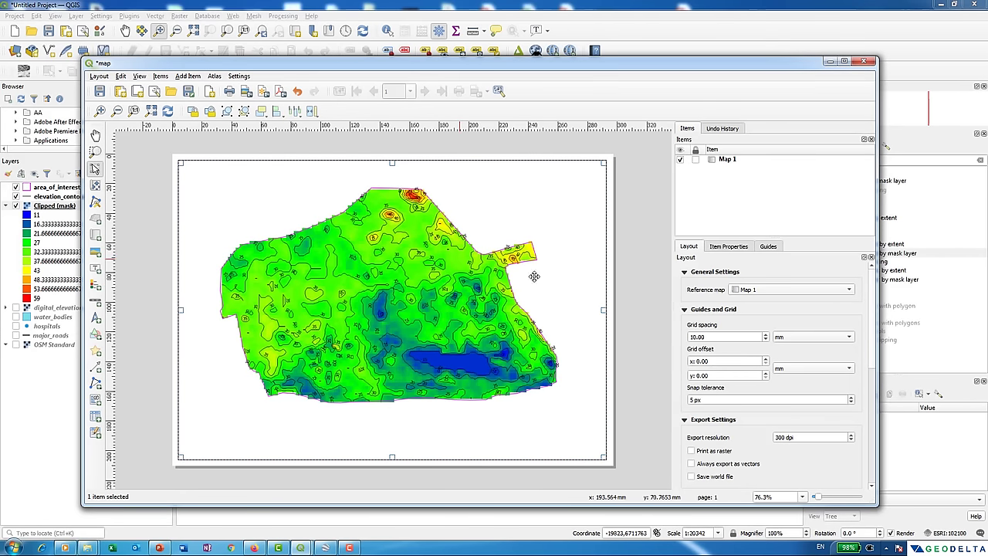
# Shift the map content left and try map scales of 1:15000 and 1:20000.
pyautogui.click(730, 247)
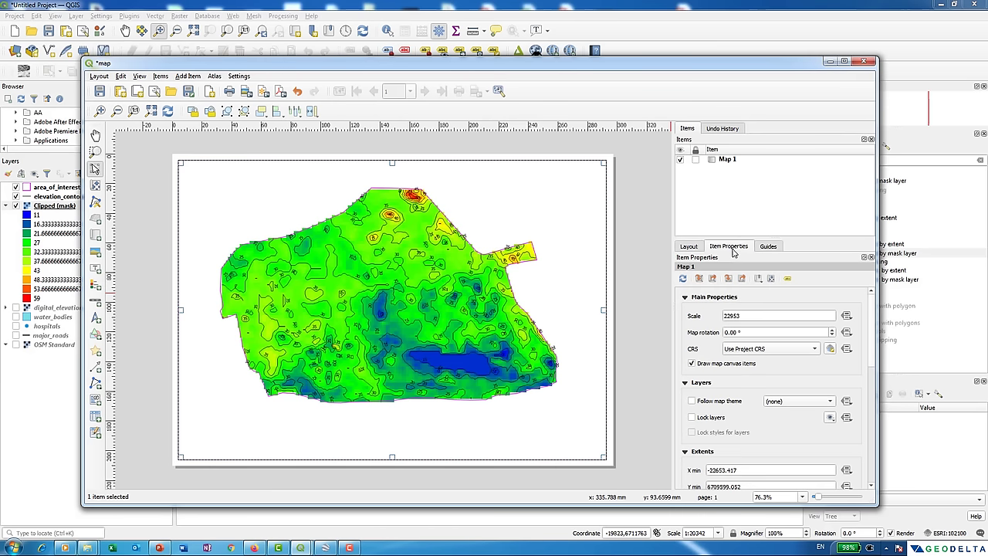
pyautogui.click(770, 279)
pyautogui.moveTo(452, 327); pyautogui.dragTo(418, 310)
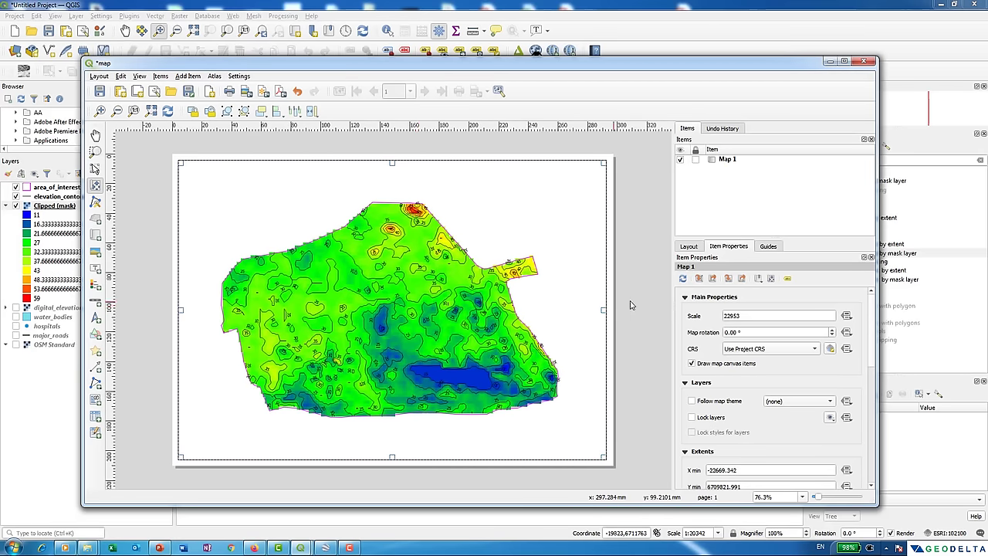
pyautogui.moveTo(747, 316); pyautogui.dragTo(704, 320)
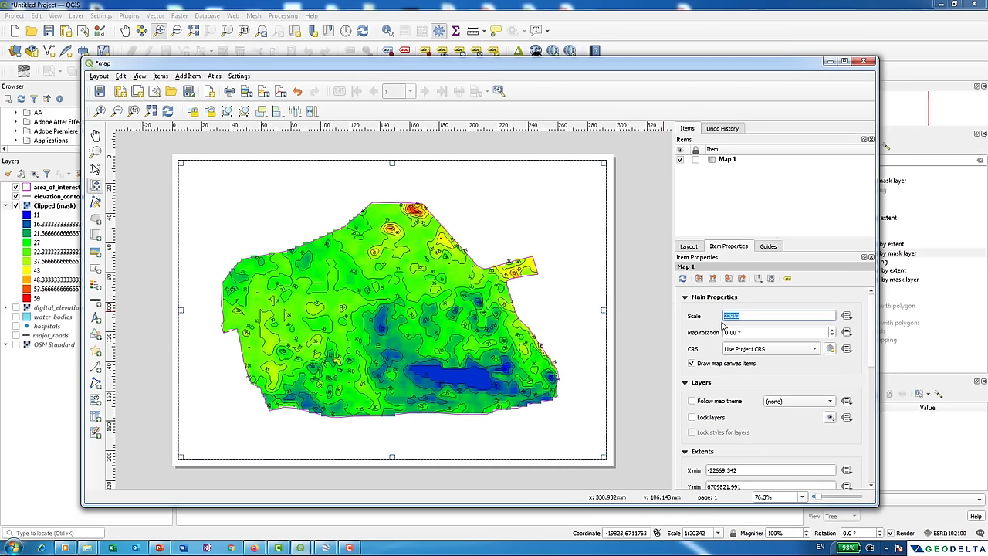
pyautogui.write('15000')
pyautogui.press('Return')
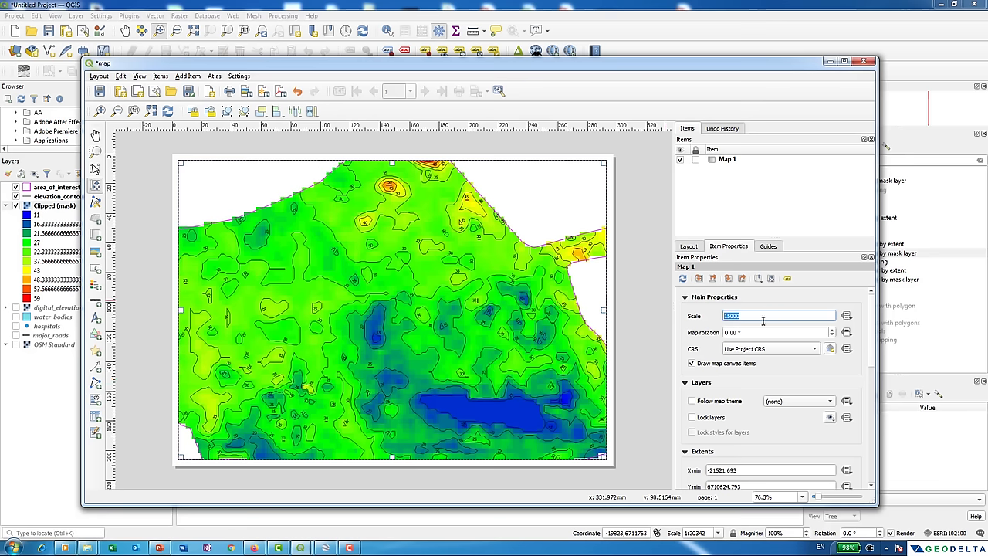
pyautogui.write('20')
pyautogui.press('Return')
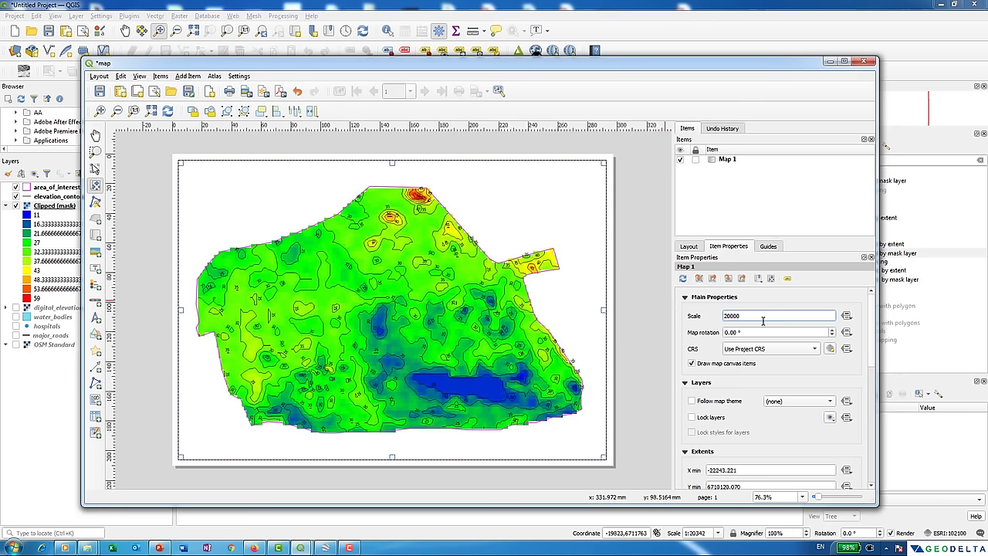
pyautogui.click(411, 312)
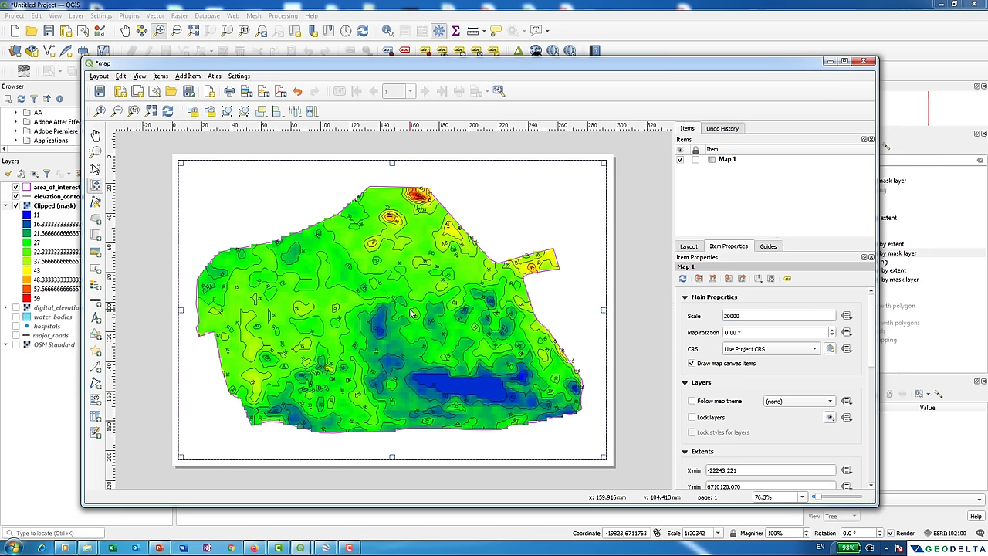
# Re-apply the 1:20000 scale to the layout map.
pyautogui.scroll(4, 412, 312)
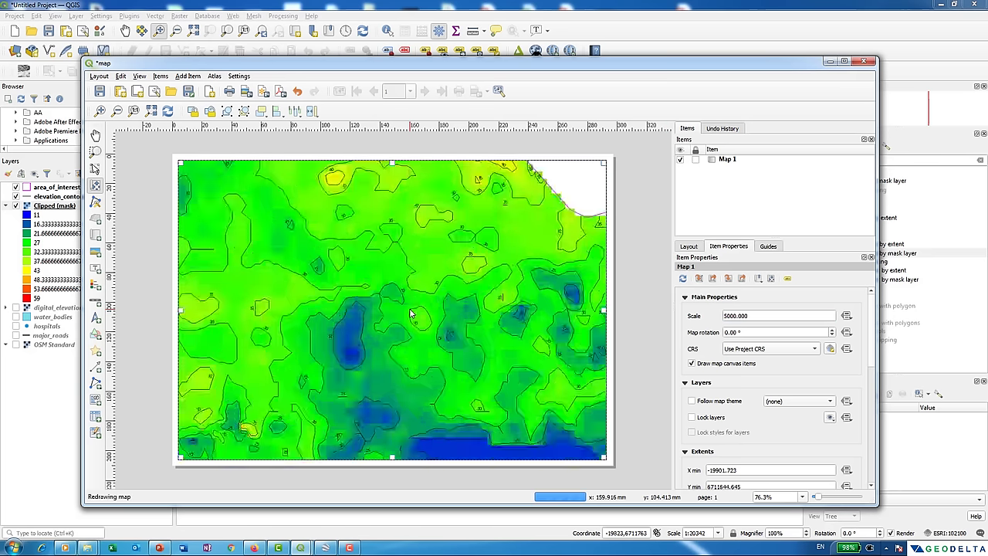
pyautogui.scroll(-6, 411, 312)
pyautogui.scroll(1, 412, 312)
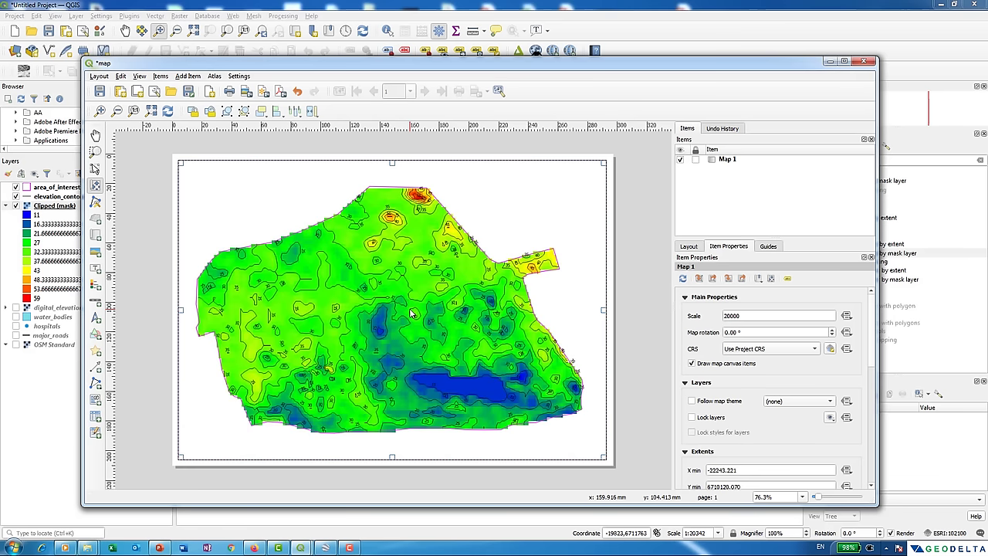
pyautogui.moveTo(739, 316); pyautogui.dragTo(728, 316)
pyautogui.click(757, 318)
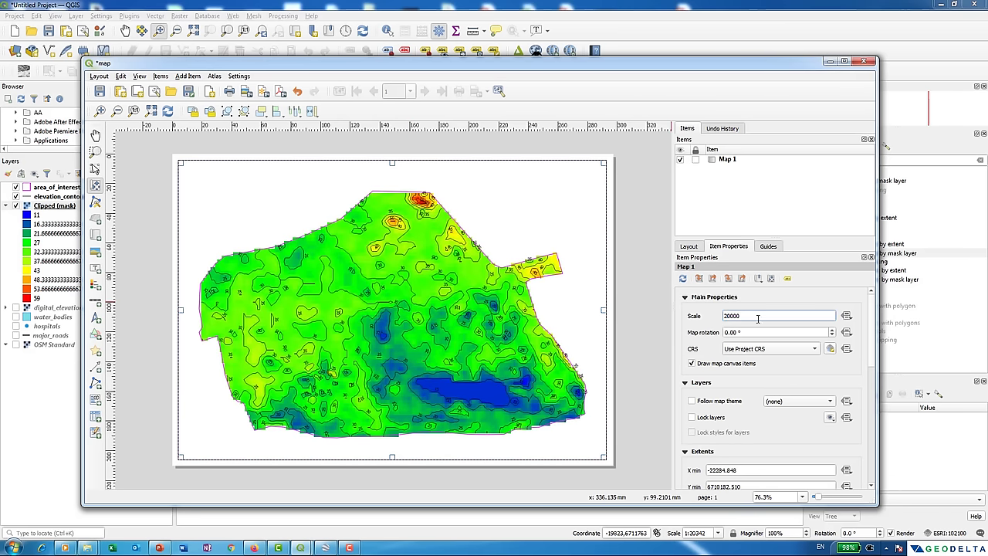
pyautogui.press('Return')
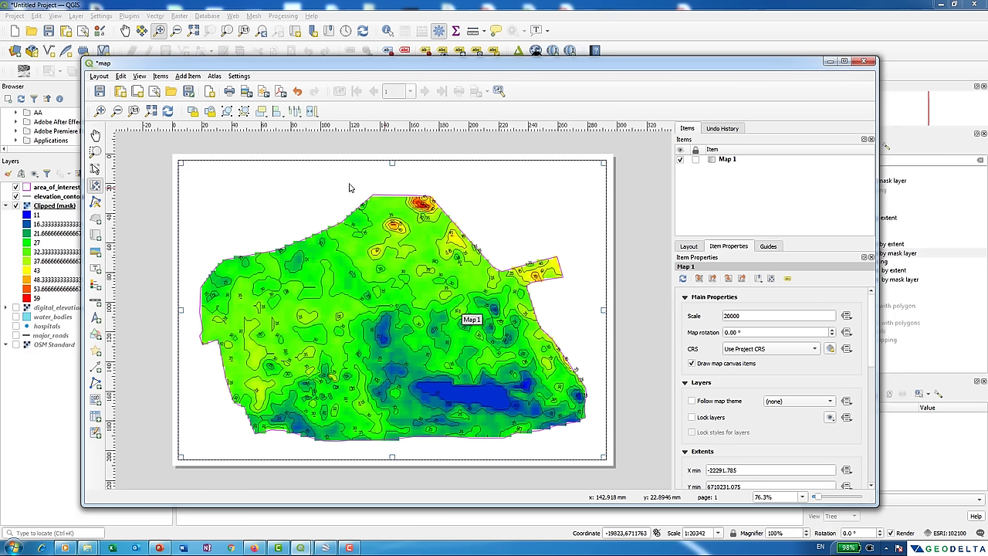
# Set the map scale to 1:25000 and recentre the elevation area in the frame.
pyautogui.moveTo(760, 316); pyautogui.dragTo(708, 317)
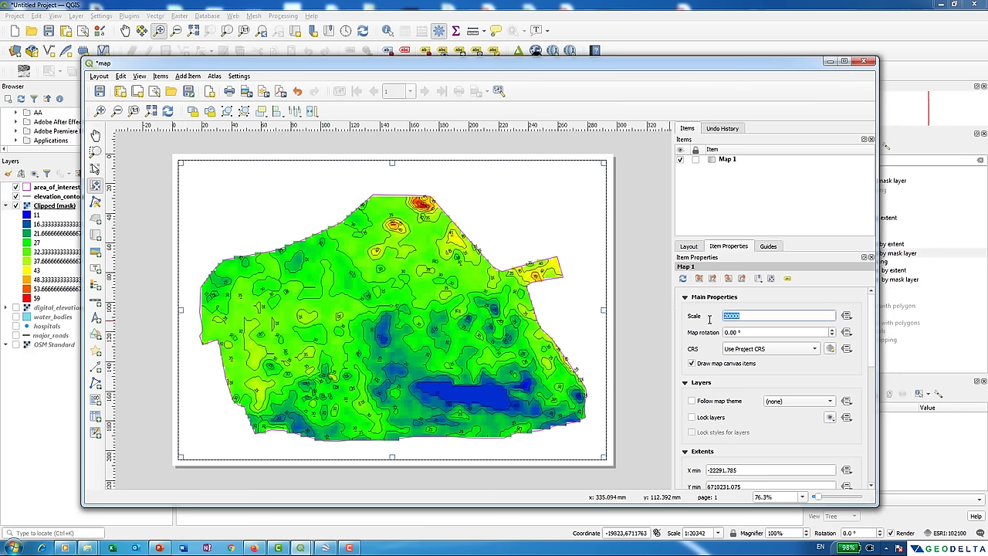
pyautogui.write('25000')
pyautogui.press('Return')
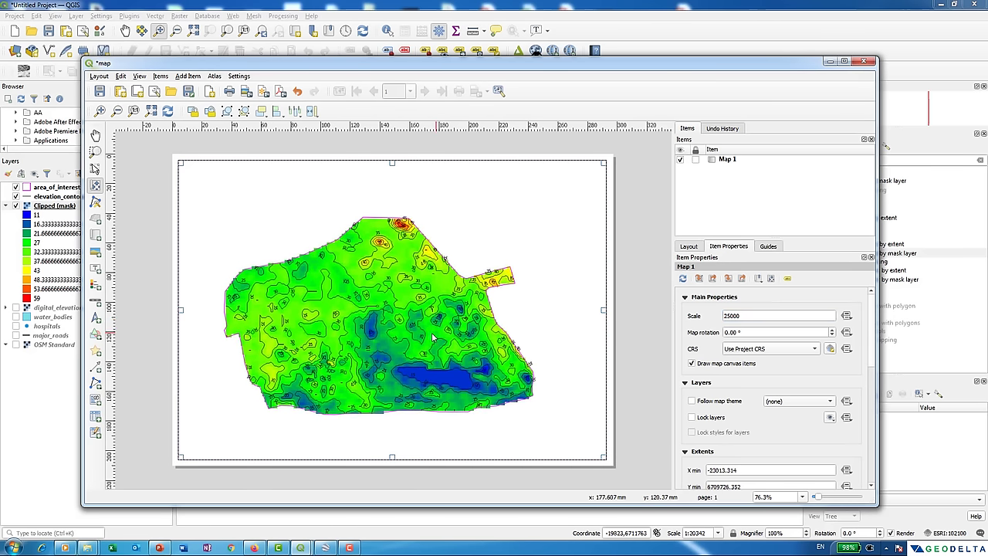
pyautogui.moveTo(432, 337); pyautogui.dragTo(405, 339)
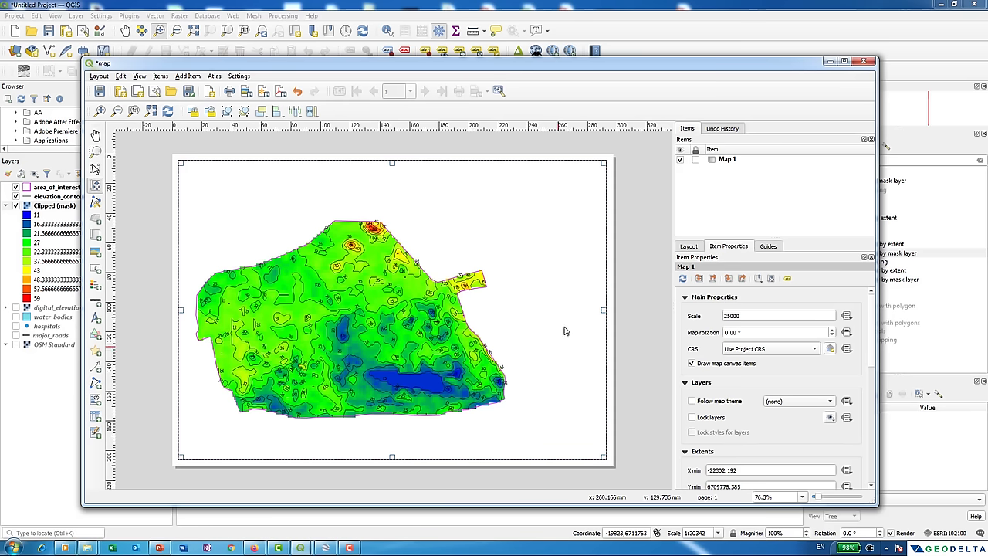
pyautogui.moveTo(426, 333); pyautogui.dragTo(426, 345)
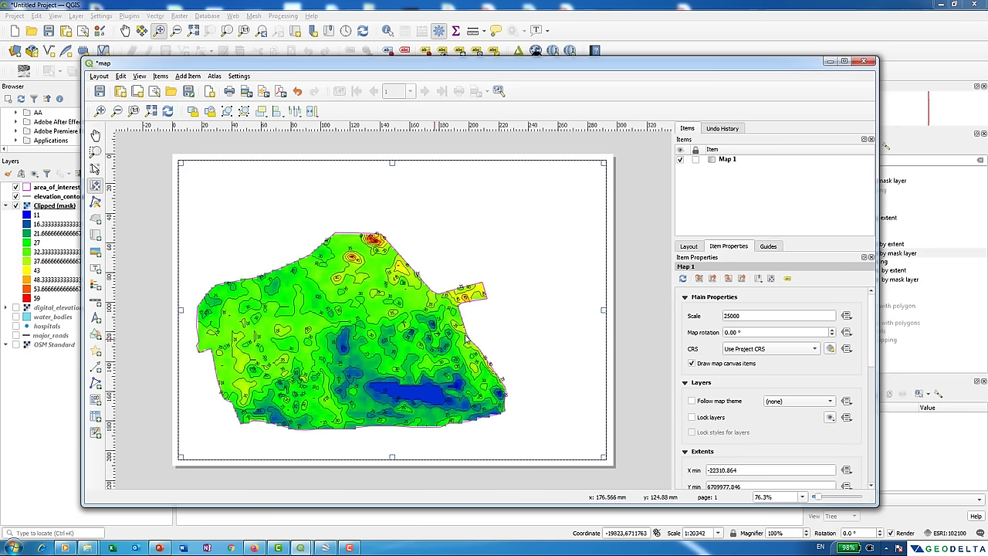
pyautogui.moveTo(479, 366); pyautogui.dragTo(474, 361)
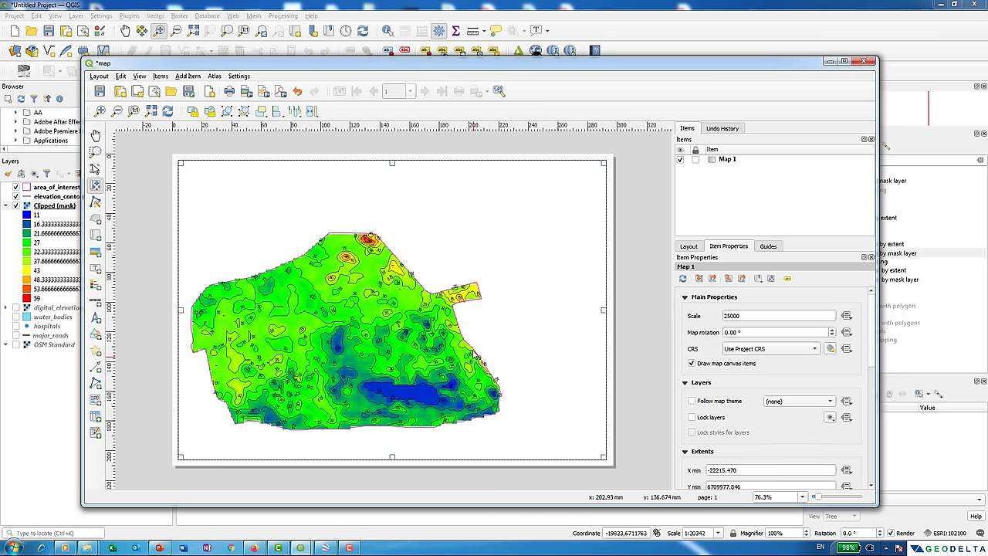
pyautogui.moveTo(297, 278); pyautogui.dragTo(293, 275)
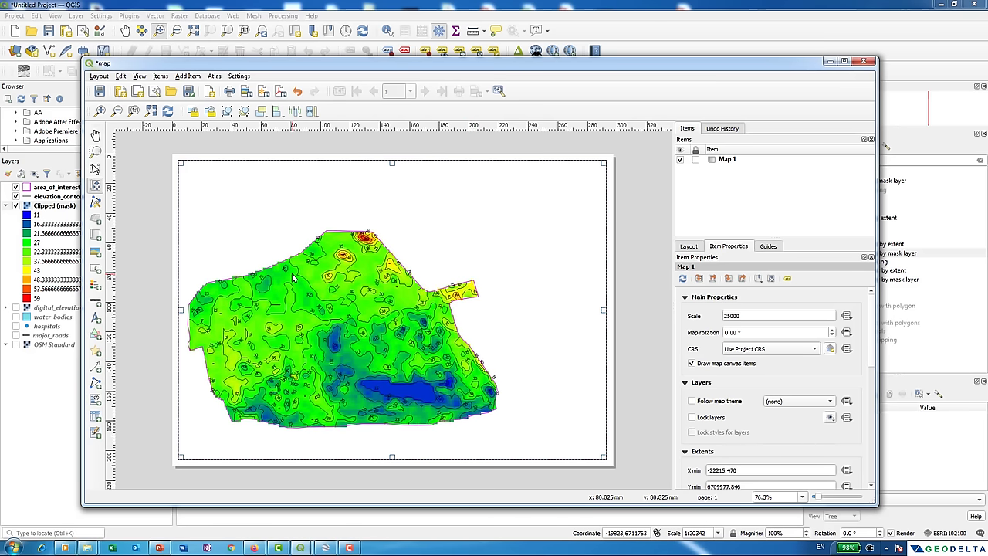
# Add a legend box on the right side of the layout page.
pyautogui.click(187, 77)
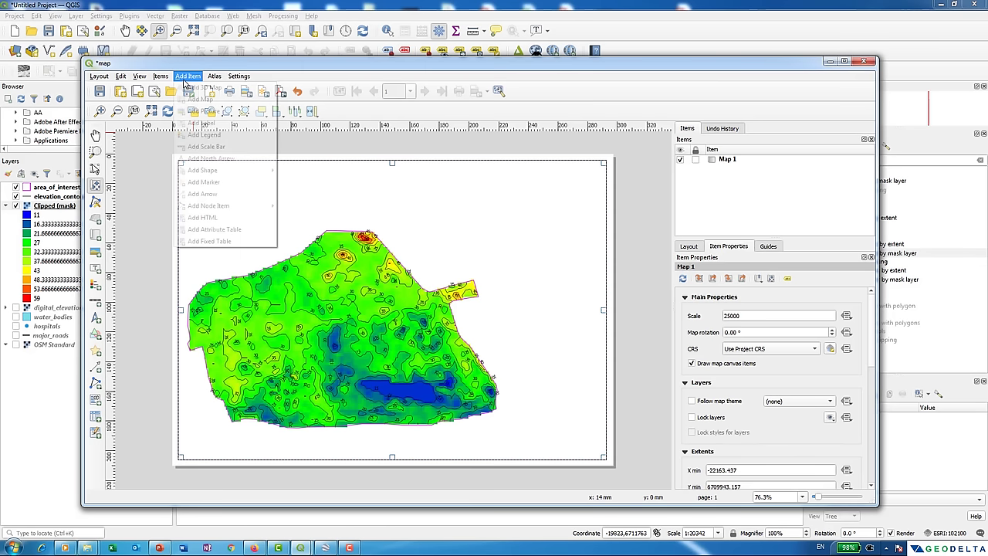
pyautogui.click(204, 135)
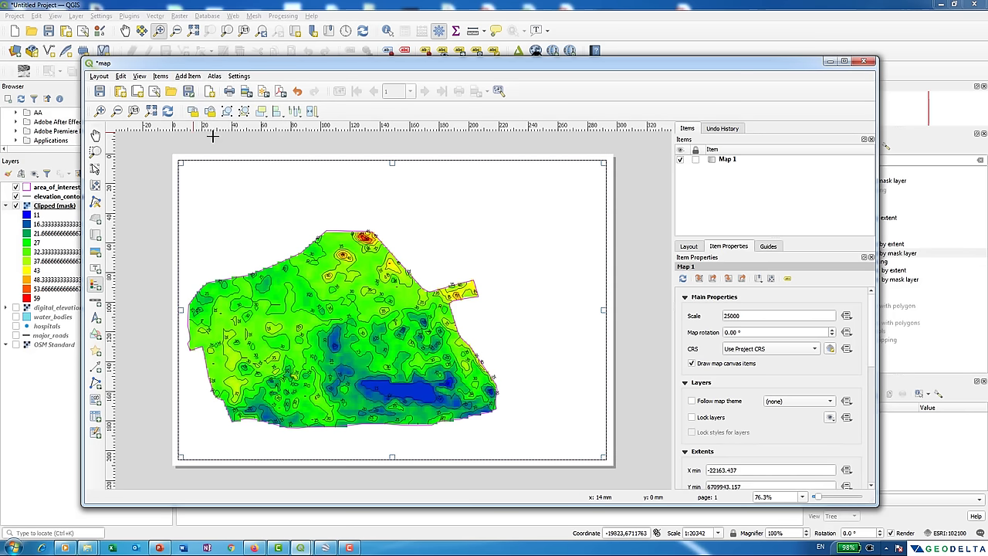
pyautogui.moveTo(525, 222); pyautogui.dragTo(598, 437)
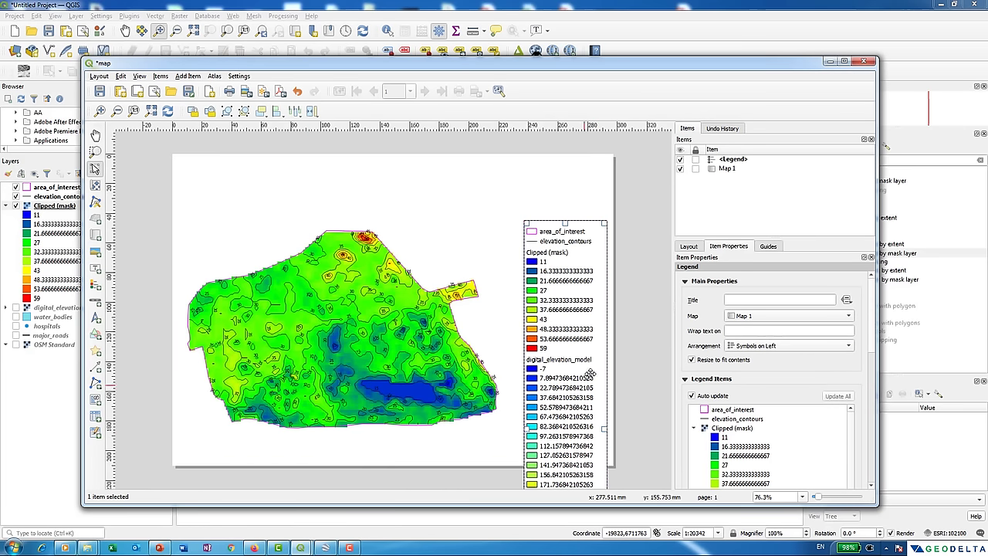
pyautogui.hotkey('ctrl', '-')
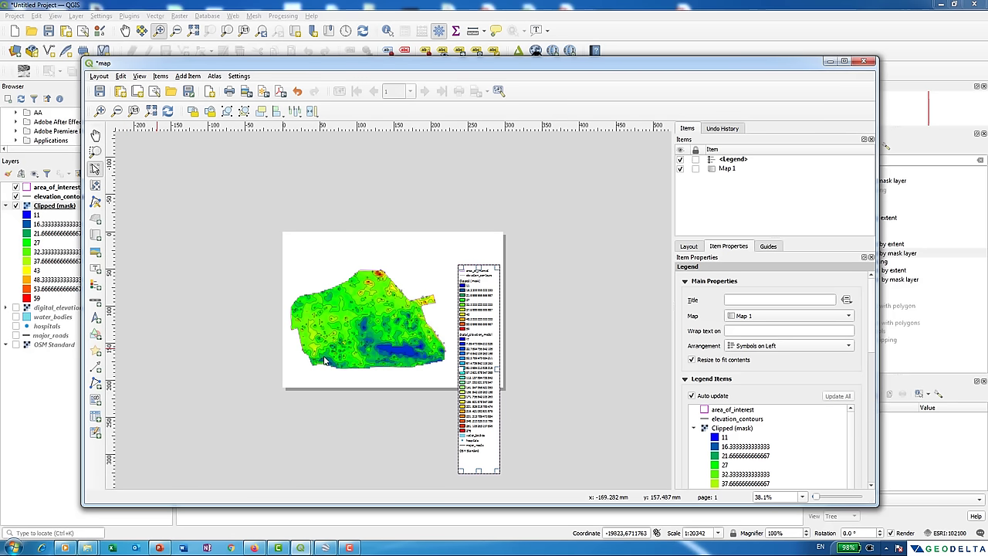
pyautogui.hotkey('ctrl', '+')
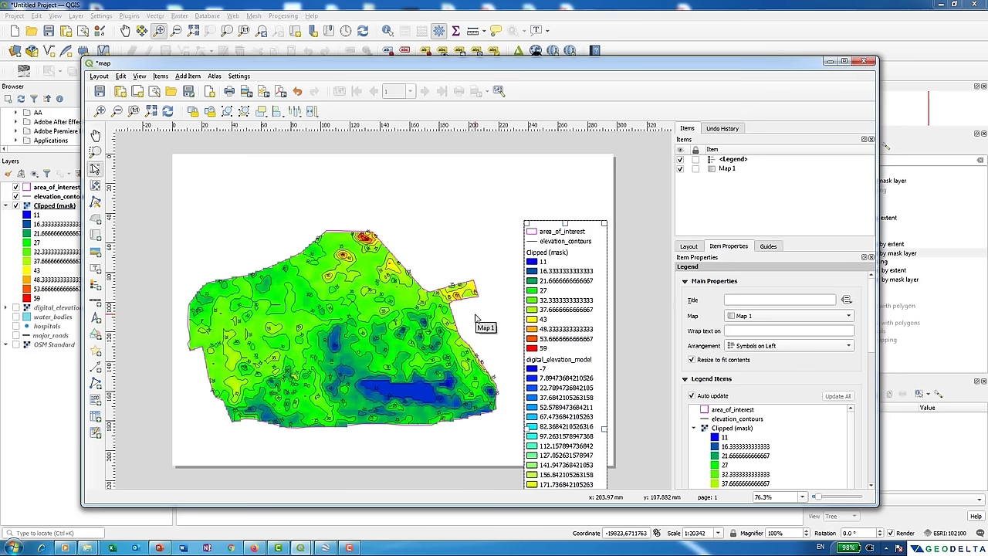
pyautogui.hotkey('ctrl', '-')
pyautogui.hotkey('ctrl', '+')
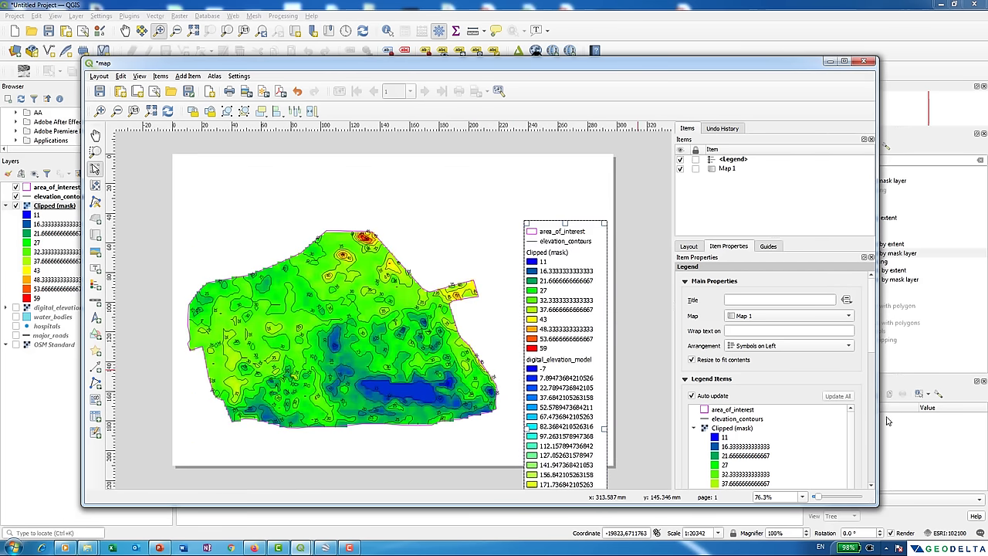
# Open the legend's item properties and select the OSM Standard and major_roads entries.
pyautogui.click(689, 246)
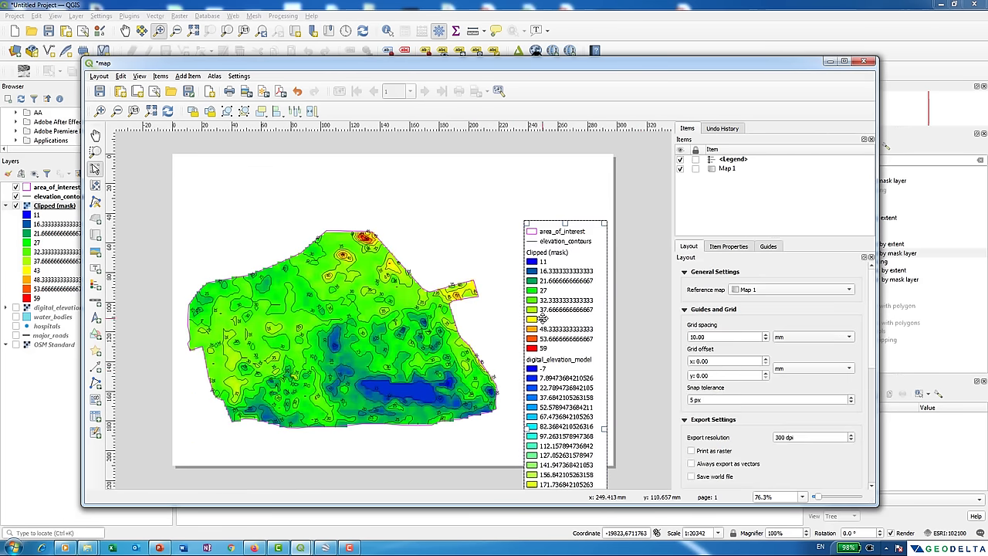
pyautogui.click(728, 246)
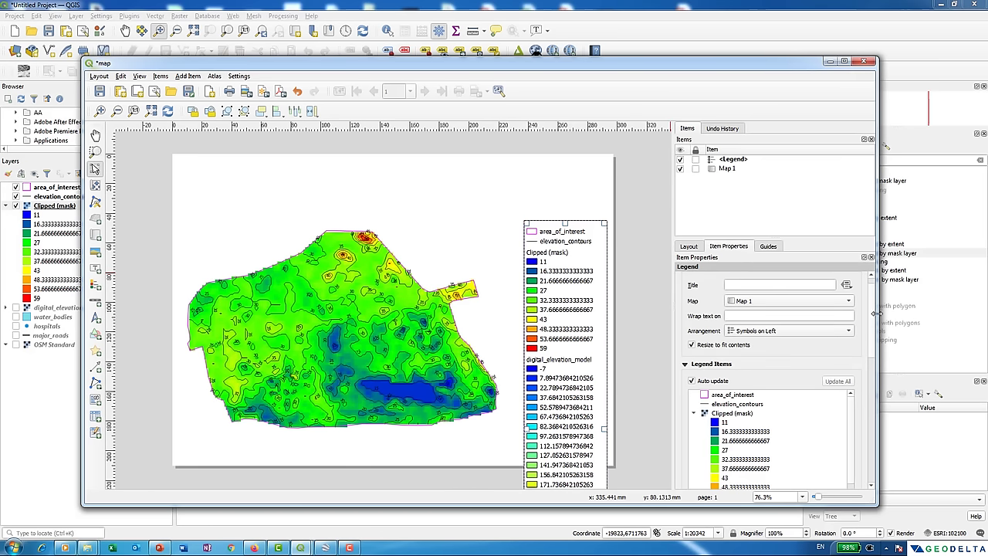
pyautogui.scroll(-3, 871, 324)
pyautogui.scroll(-2, 853, 377)
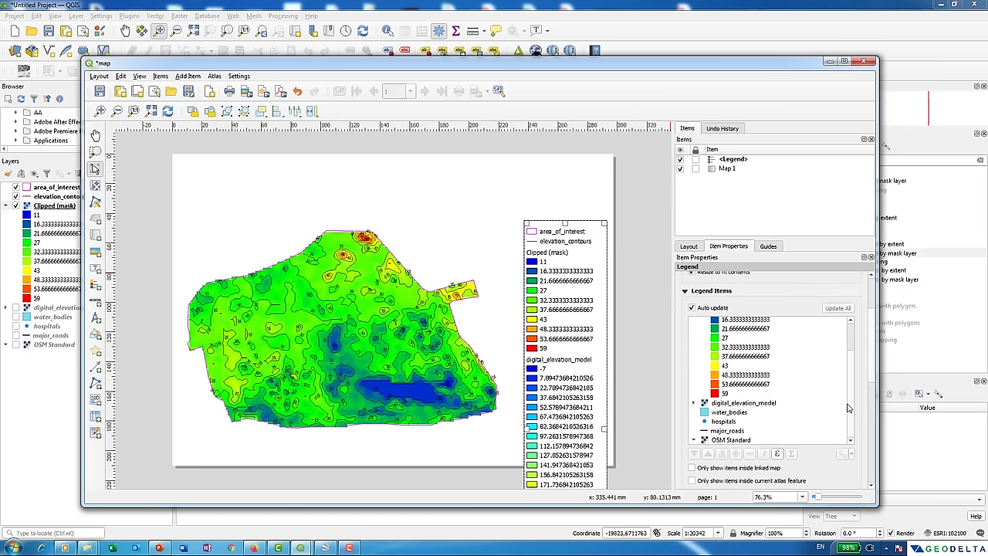
pyautogui.click(745, 440)
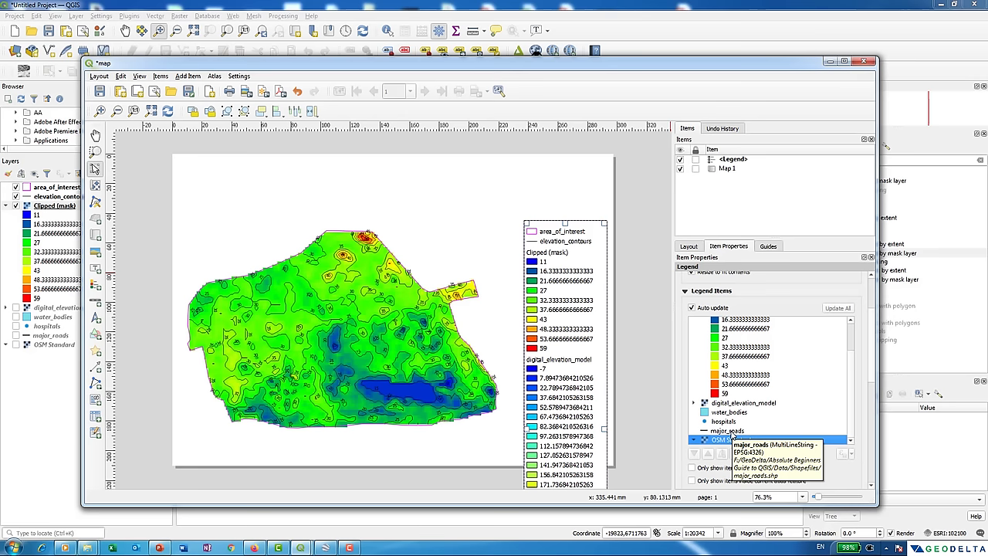
pyautogui.keyDown('shift'); pyautogui.click(732, 434); pyautogui.keyUp('shift')
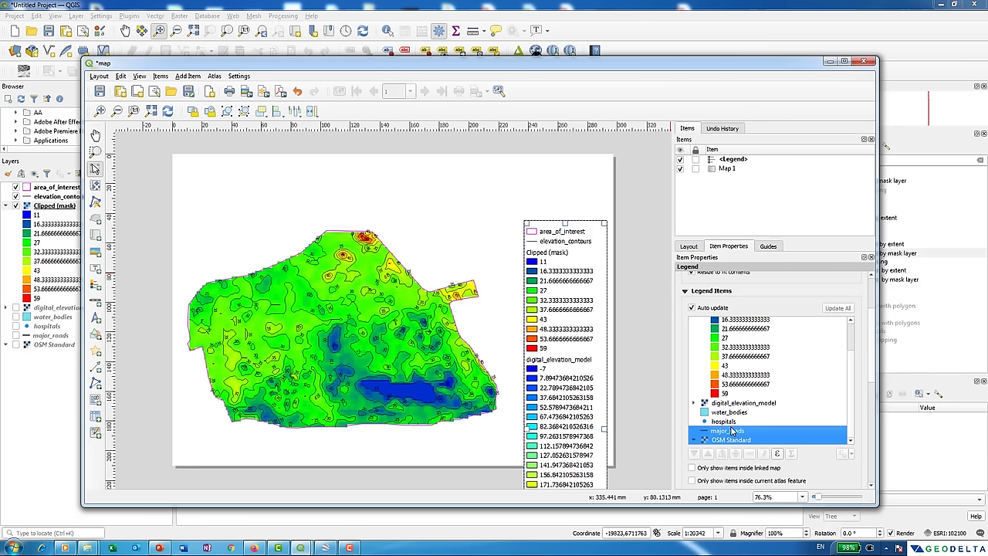
pyautogui.moveTo(732, 432); pyautogui.dragTo(738, 404)
pyautogui.scroll(2, 739, 405)
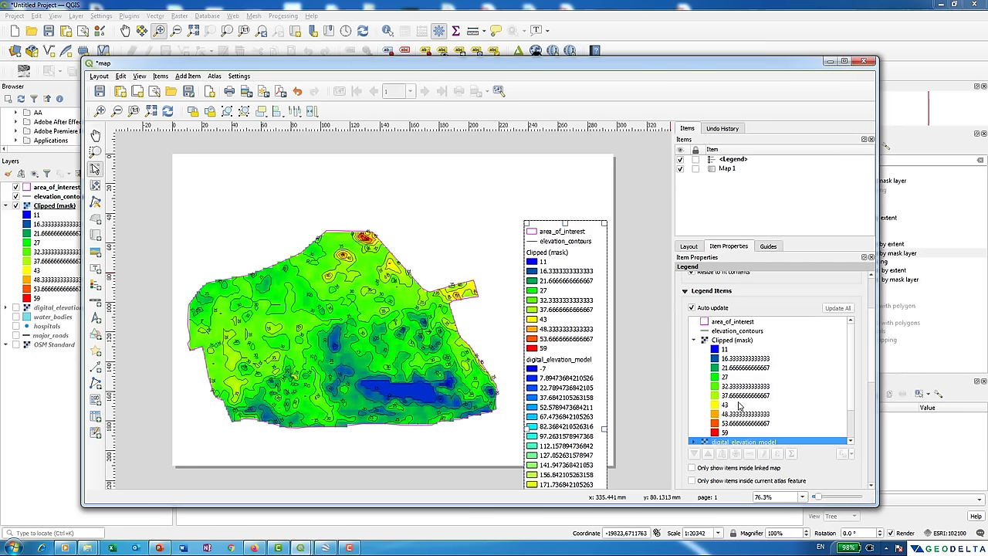
pyautogui.scroll(3, 738, 405)
pyautogui.scroll(-5, 727, 344)
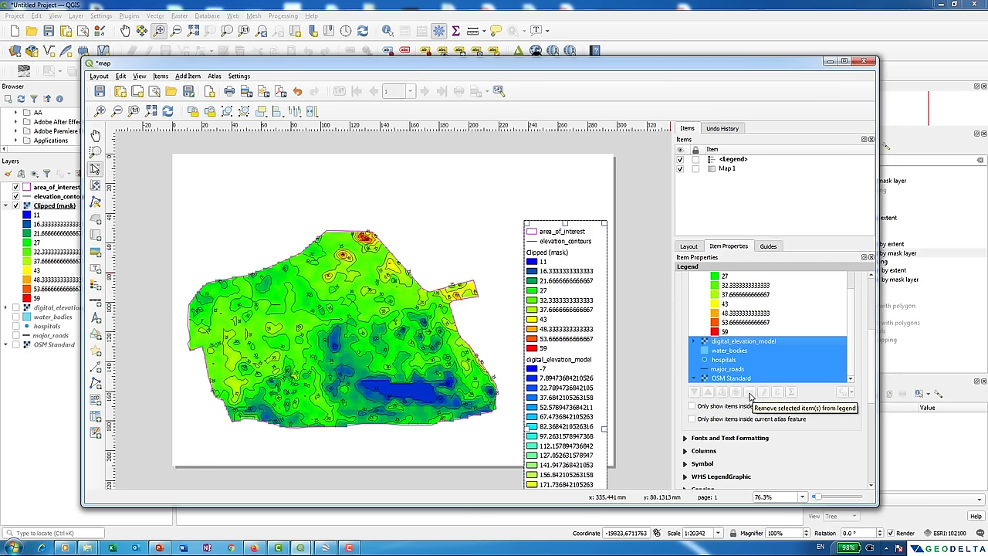
pyautogui.scroll(5, 767, 369)
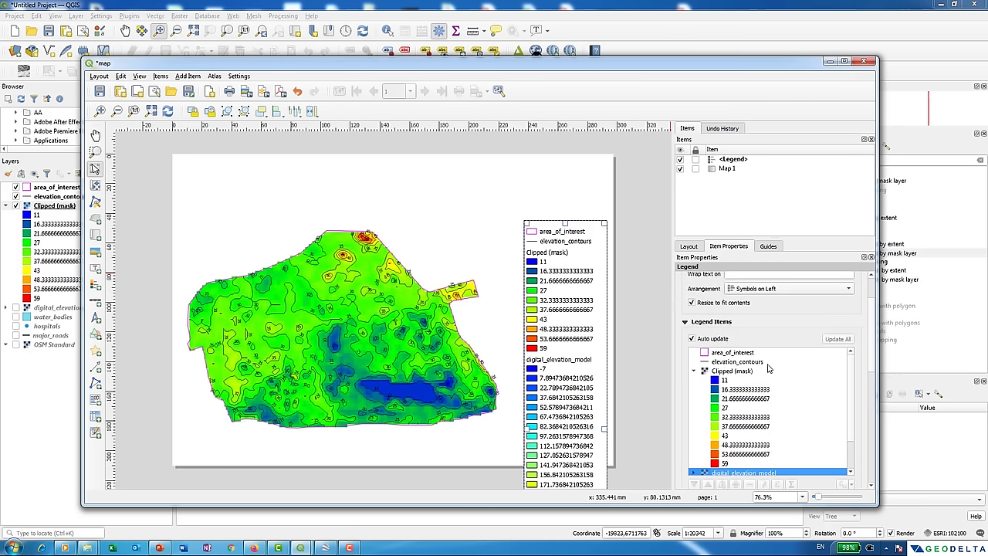
pyautogui.scroll(2, 768, 369)
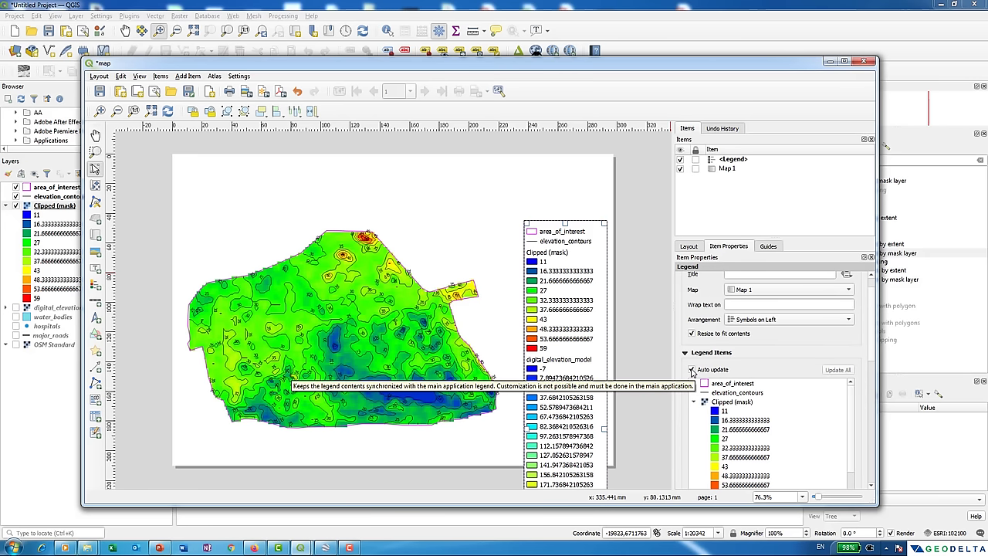
# Disable Auto update, remove digital_elevation_model through OSM Standard, and lower the legend.
pyautogui.click(692, 370)
pyautogui.scroll(-5, 787, 421)
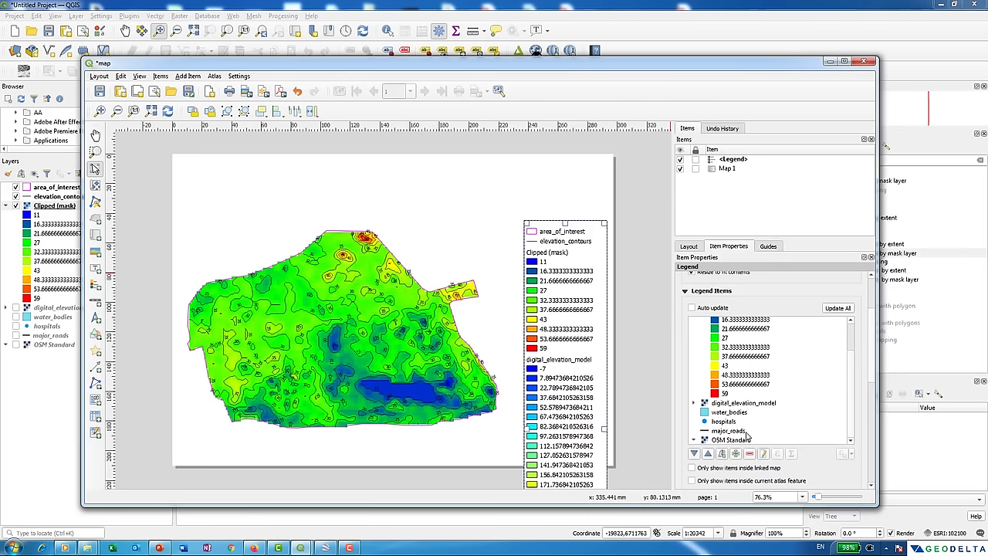
pyautogui.click(735, 440)
pyautogui.keyDown('shift'); pyautogui.click(724, 405); pyautogui.keyUp('shift')
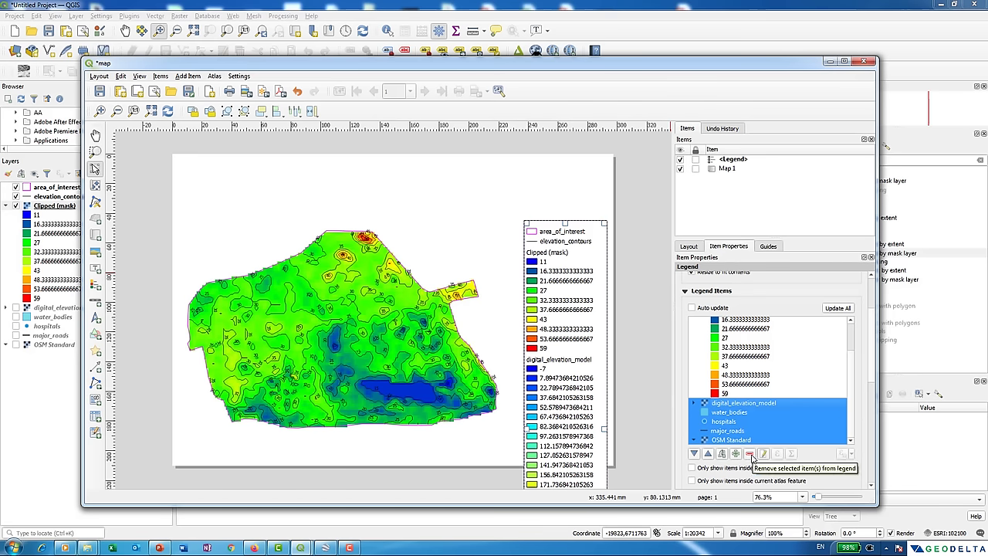
pyautogui.click(750, 454)
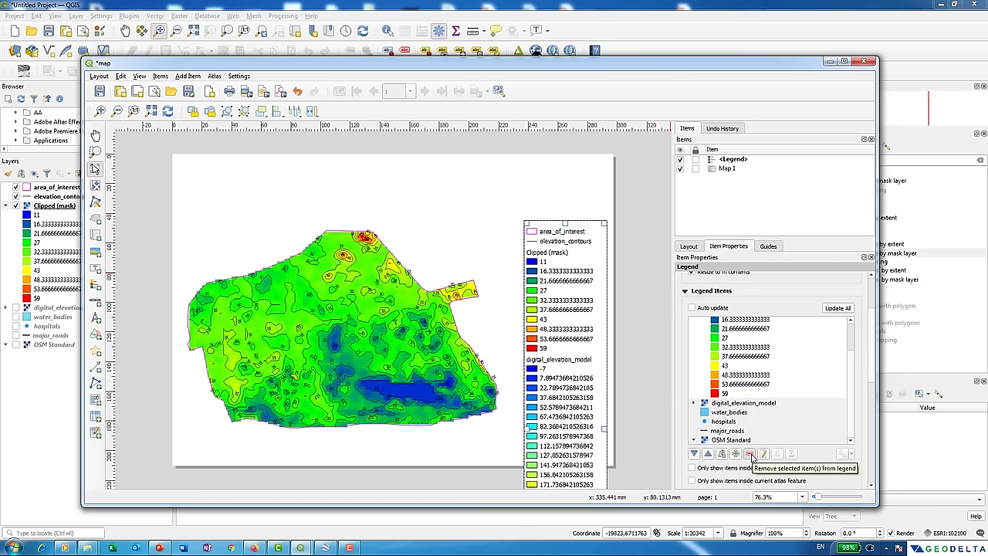
pyautogui.moveTo(543, 302); pyautogui.dragTo(562, 381)
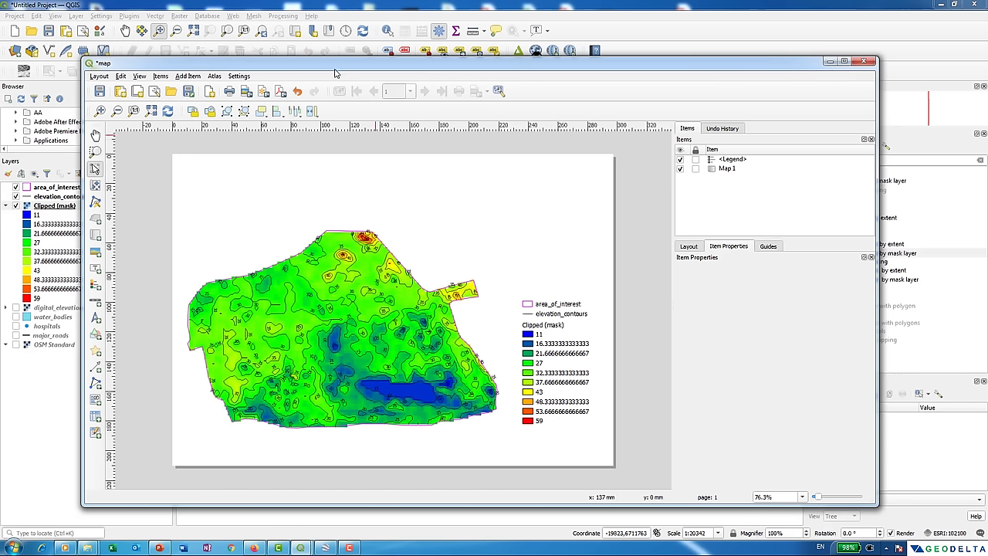
pyautogui.hotkey('alt', 'Tab')
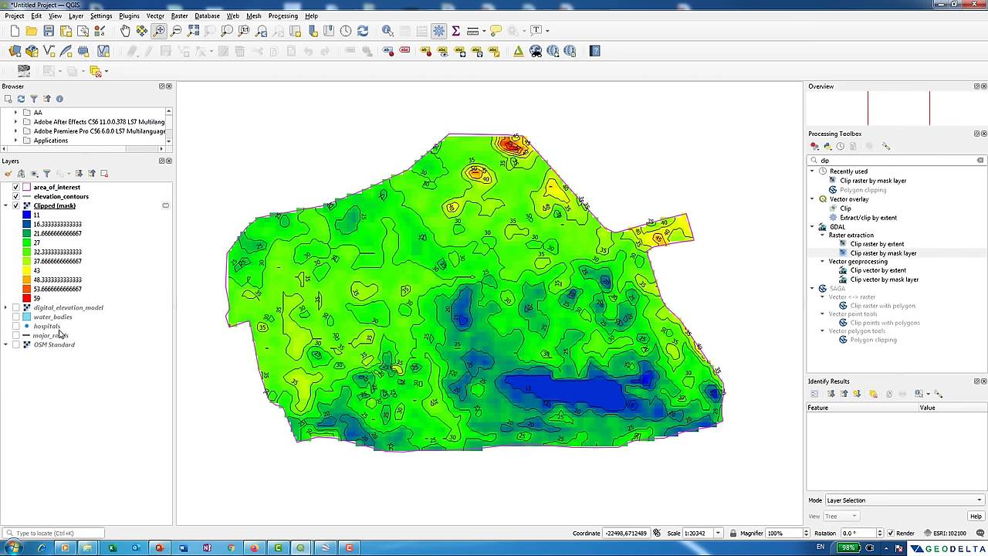
# In Clipped (mask) symbology, shorten the first class label to 16.3.
pyautogui.rightClick(64, 208)
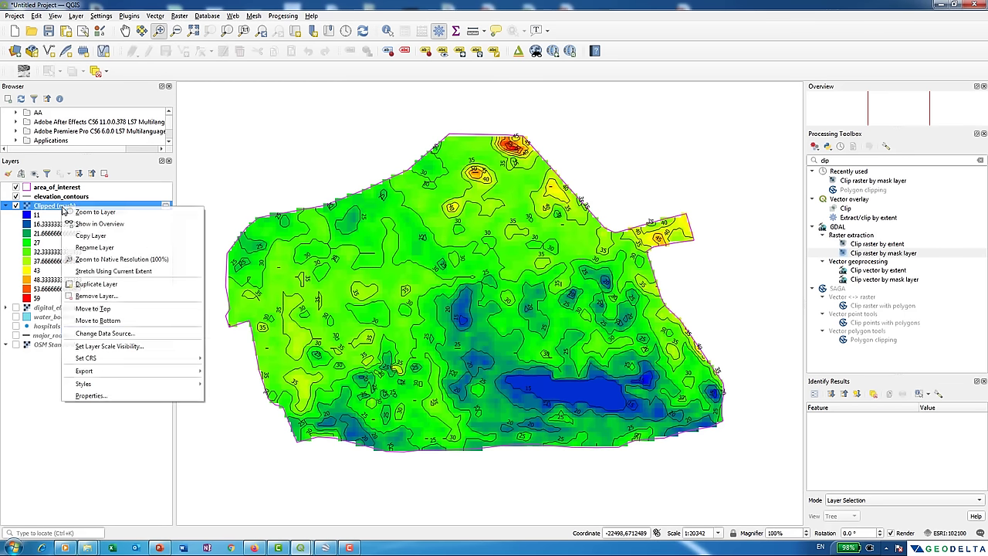
pyautogui.click(111, 398)
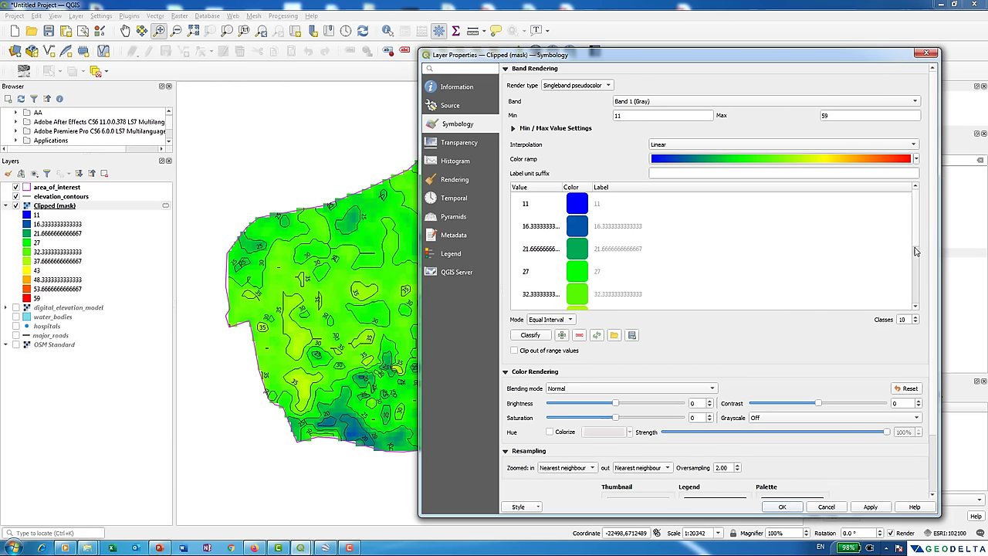
pyautogui.scroll(-2, 915, 249)
pyautogui.scroll(2, 916, 249)
pyautogui.click(605, 226)
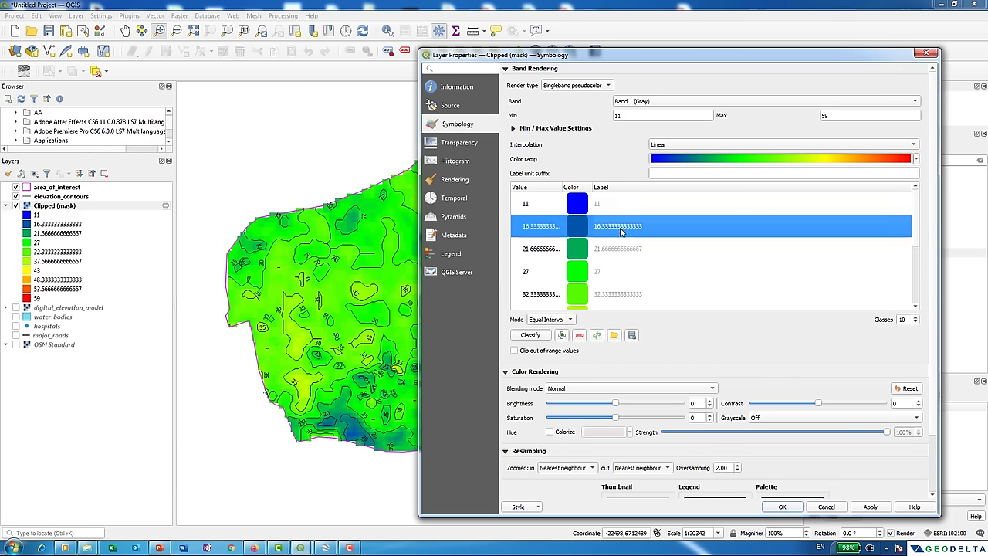
pyautogui.doubleClick(609, 226)
pyautogui.click(609, 226)
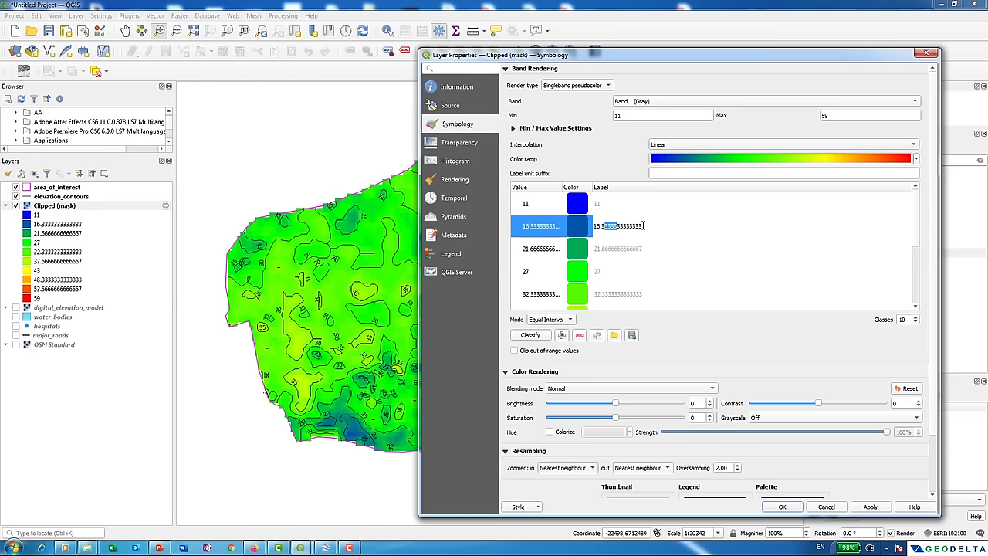
pyautogui.moveTo(644, 225); pyautogui.dragTo(700, 223)
pyautogui.press('BackSpace')
# Trim the next class labels to 21.6 and 32.33.
pyautogui.doubleClick(610, 249)
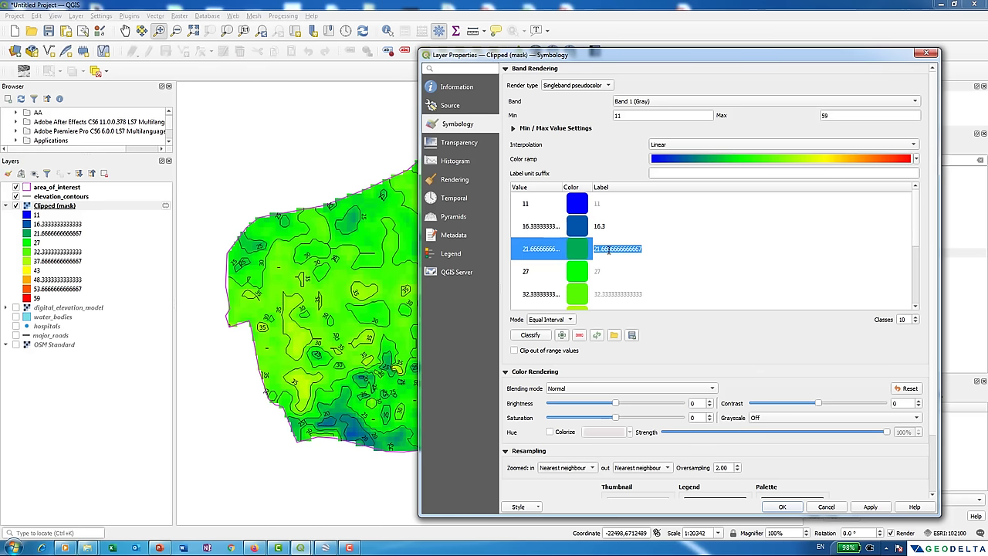
pyautogui.click(609, 249)
pyautogui.moveTo(608, 249); pyautogui.dragTo(673, 251)
pyautogui.press('BackSpace')
pyautogui.click(620, 296)
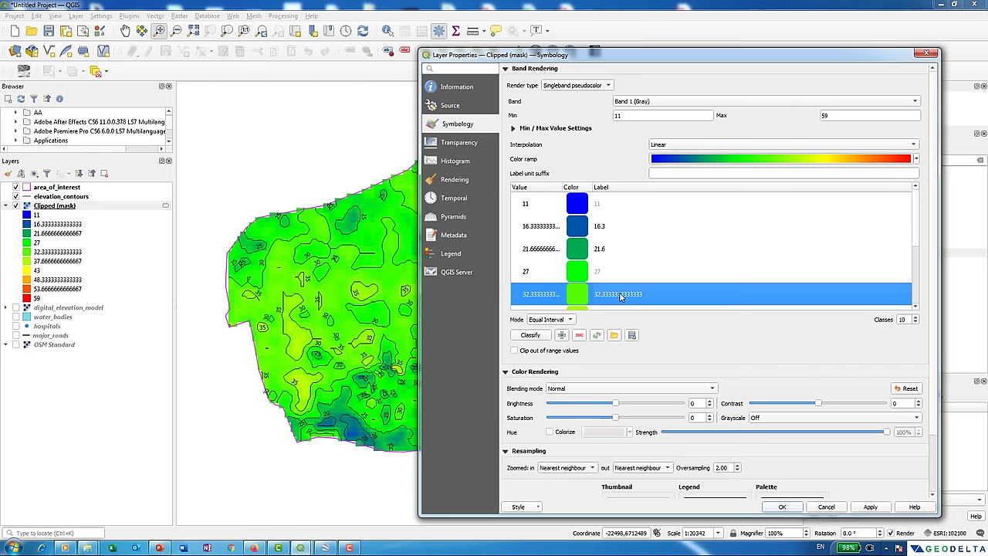
pyautogui.doubleClick(620, 296)
pyautogui.click(610, 293)
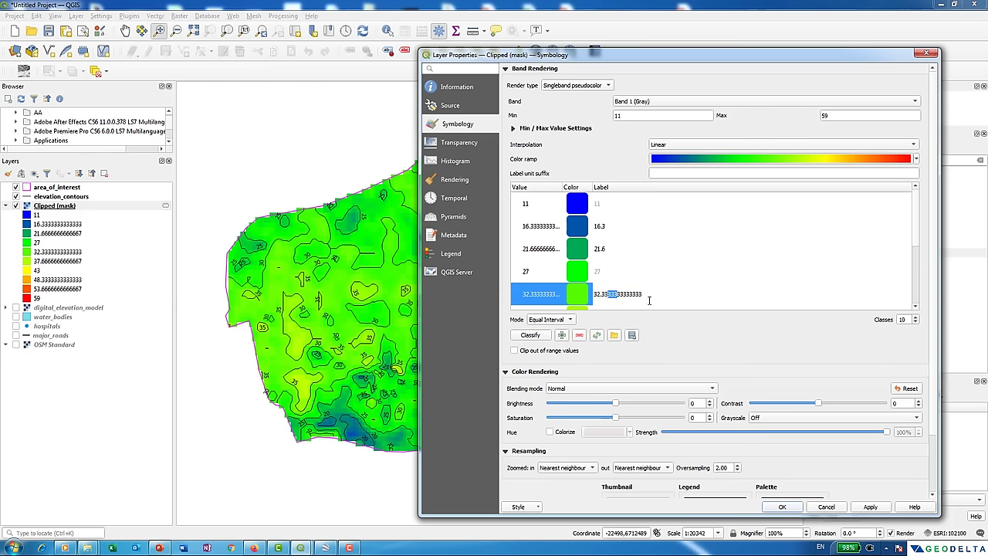
pyautogui.moveTo(615, 294); pyautogui.dragTo(747, 303)
pyautogui.press('BackSpace')
# Trim the 48.3 and 53.6 labels, then apply and close the properties.
pyautogui.scroll(-3, 771, 246)
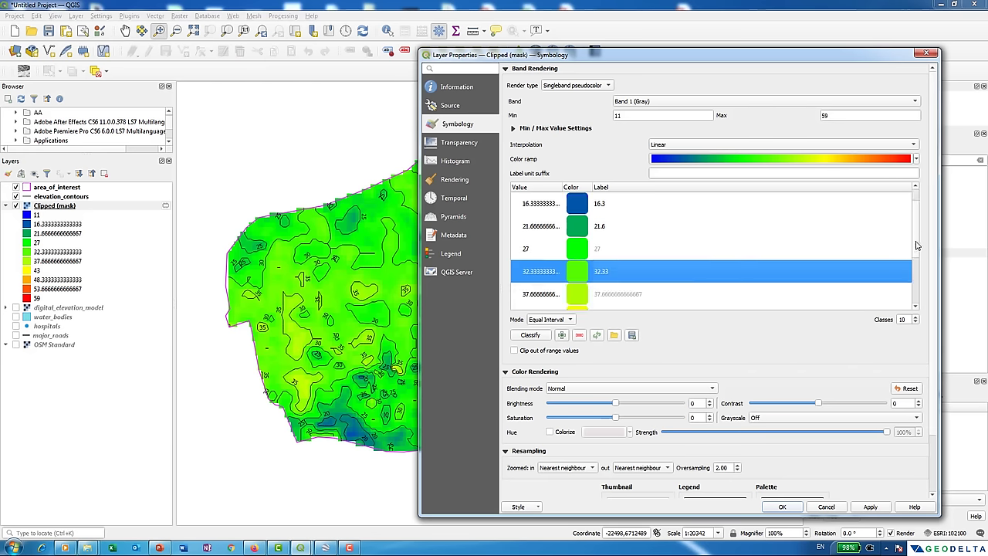
pyautogui.doubleClick(617, 296)
pyautogui.doubleClick(615, 296)
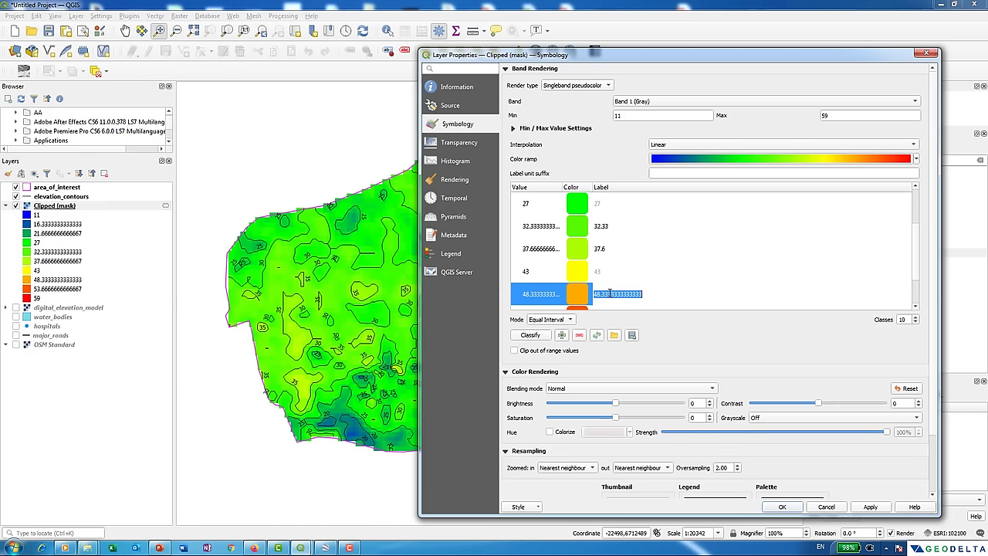
pyautogui.click(605, 293)
pyautogui.hotkey('shift', 'End')
pyautogui.press('Delete')
pyautogui.scroll(-1, 915, 253)
pyautogui.doubleClick(614, 272)
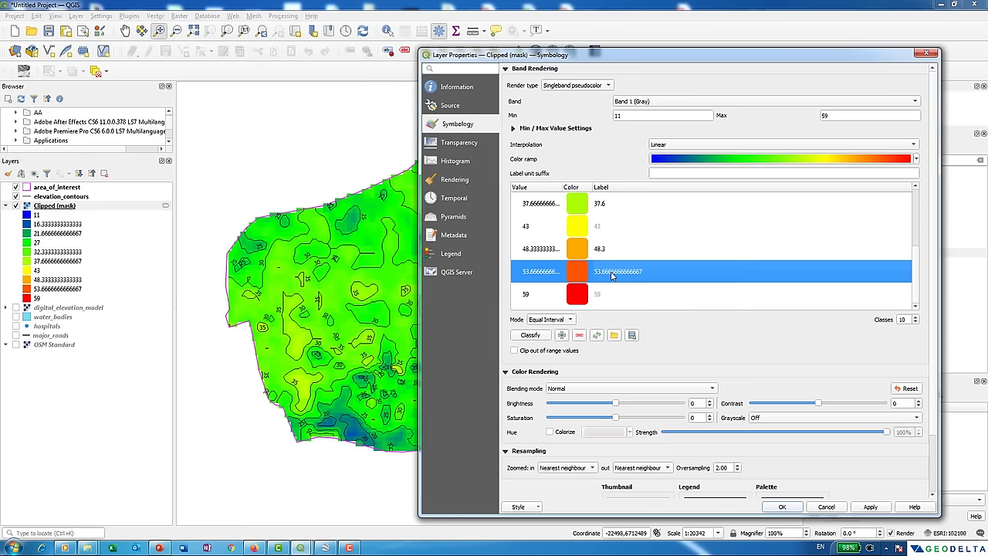
pyautogui.click(607, 272)
pyautogui.hotkey('shift', 'End')
pyautogui.press('Delete')
pyautogui.click(880, 507)
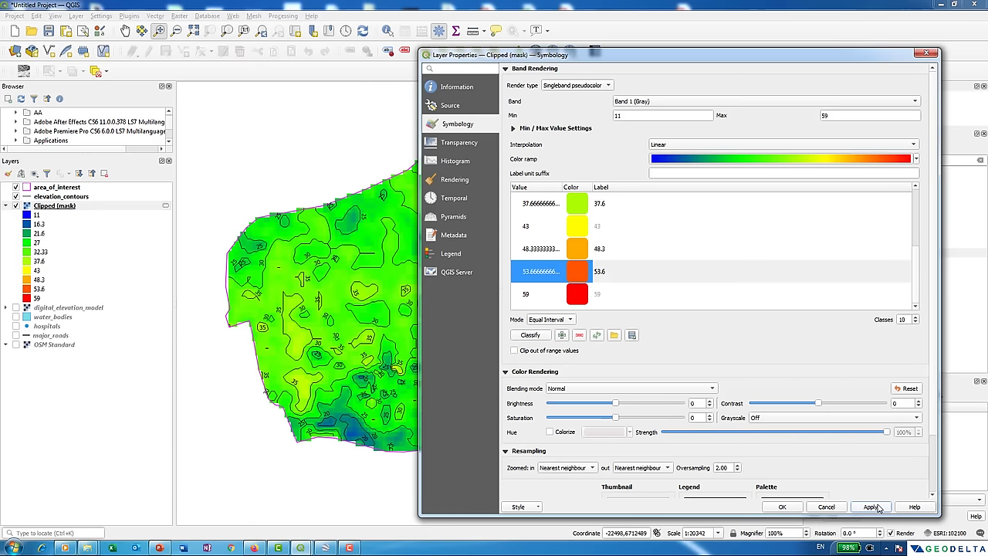
pyautogui.click(791, 506)
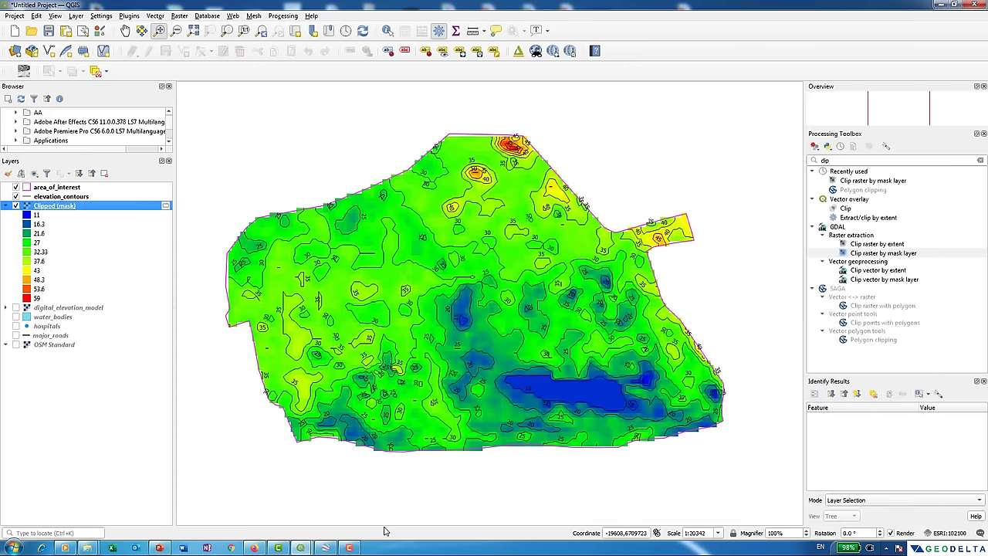
# Return to the map layout and select the legend to view its rounded class labels.
pyautogui.moveTo(303, 548)
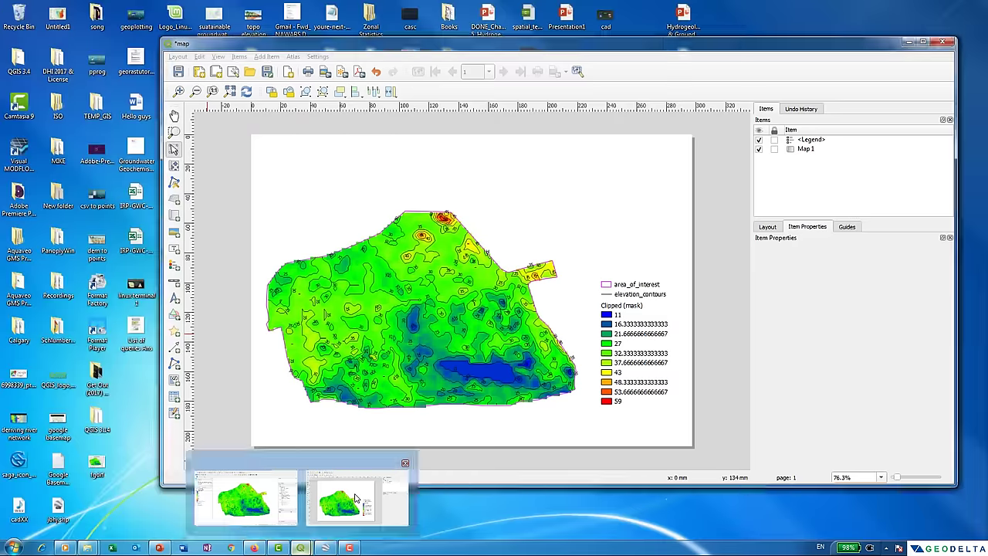
pyautogui.click(355, 498)
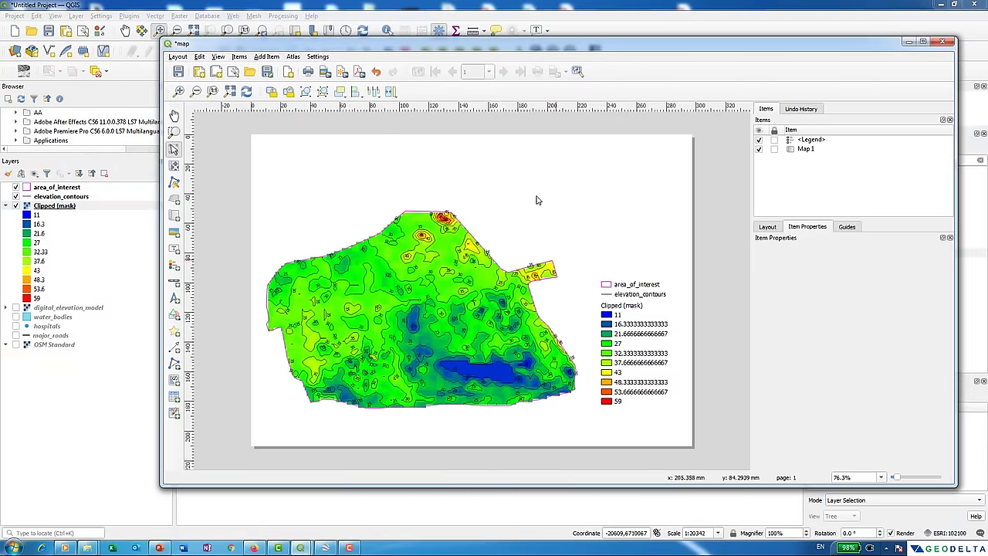
pyautogui.click(655, 364)
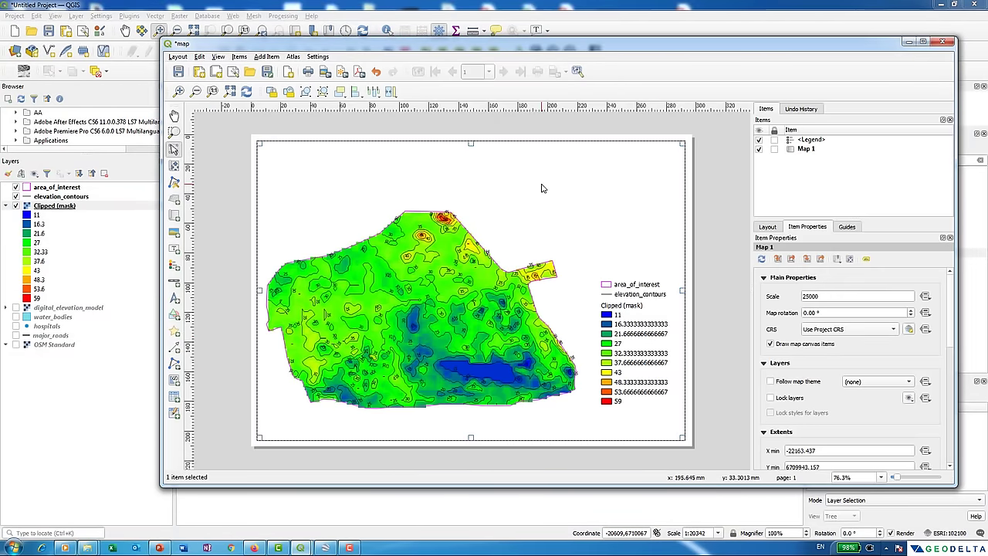
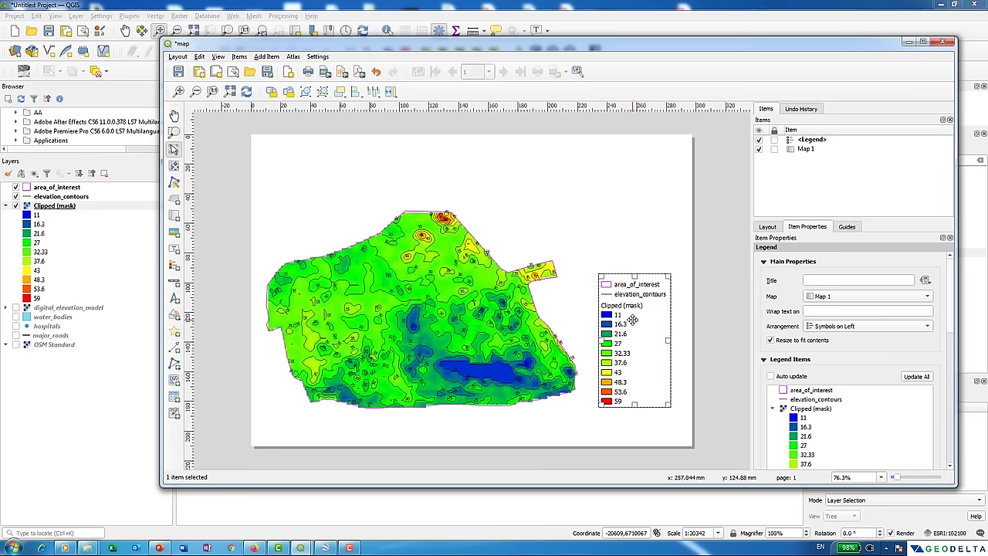
# Title the layout legend 'Legend' and nudge it slightly up on the page.
pyautogui.click(818, 281)
pyautogui.write('L')
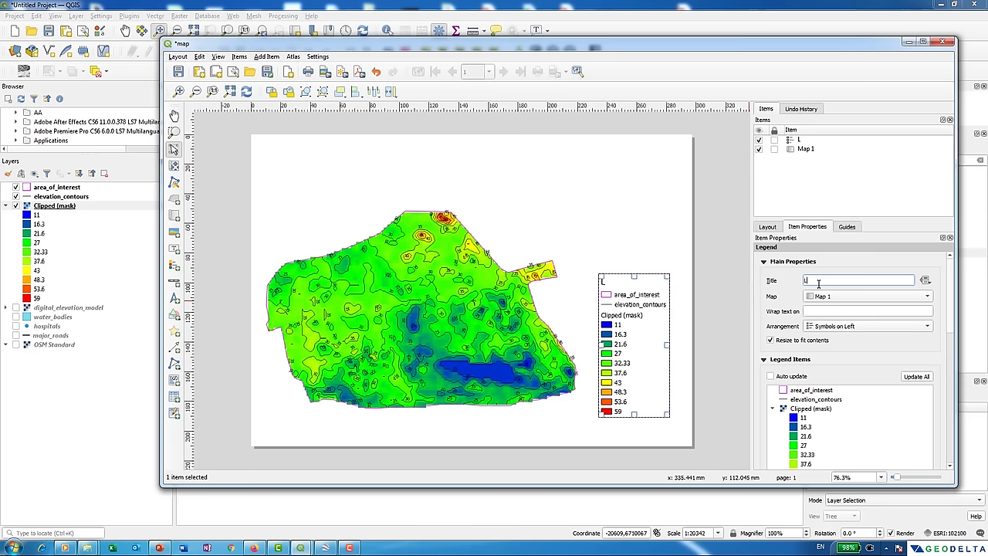
pyautogui.write('egend')
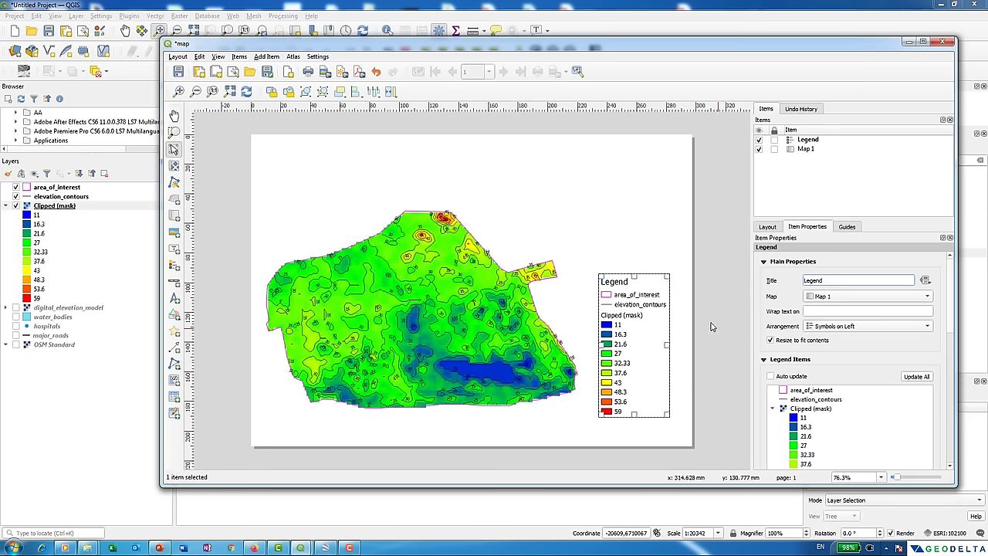
pyautogui.click(707, 326)
pyautogui.click(621, 284)
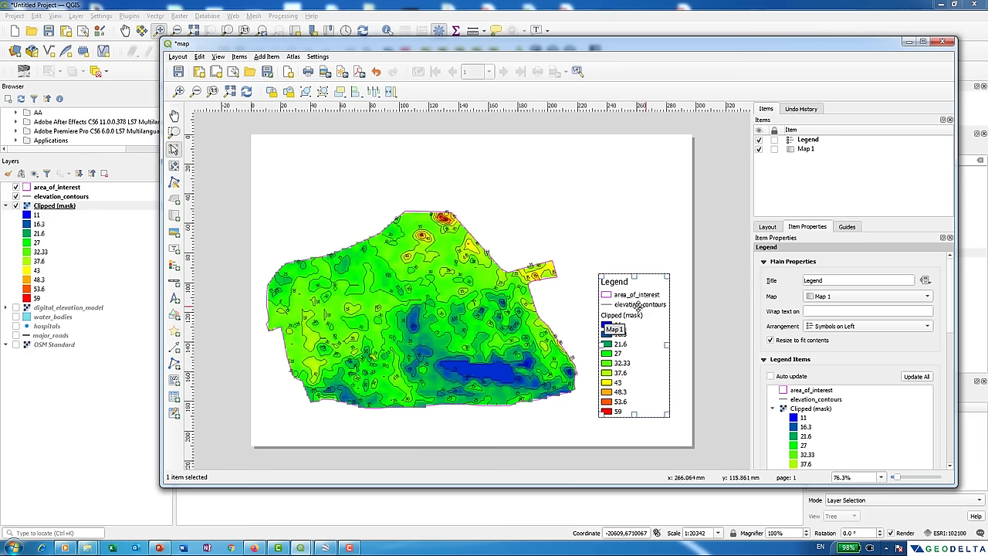
pyautogui.moveTo(634, 315); pyautogui.dragTo(635, 312)
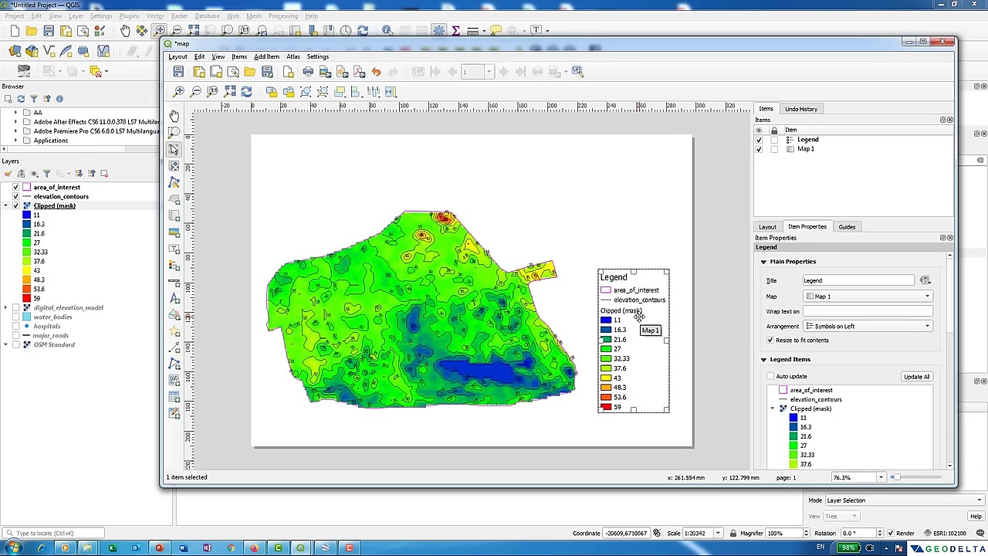
pyautogui.click(131, 378)
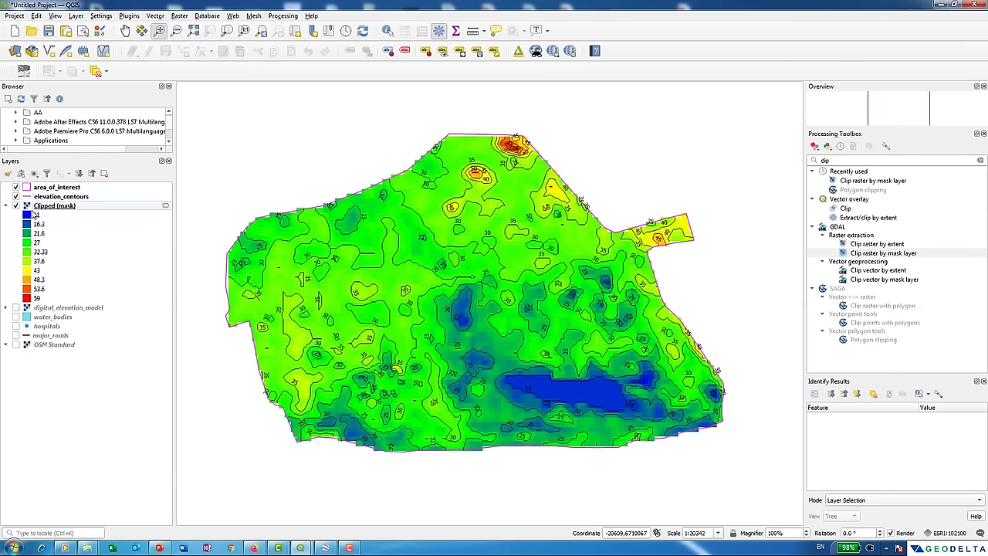
# Rename the Clipped (mask) layer to 'Elevation (m)'.
pyautogui.click(46, 205)
pyautogui.rightClick(45, 209)
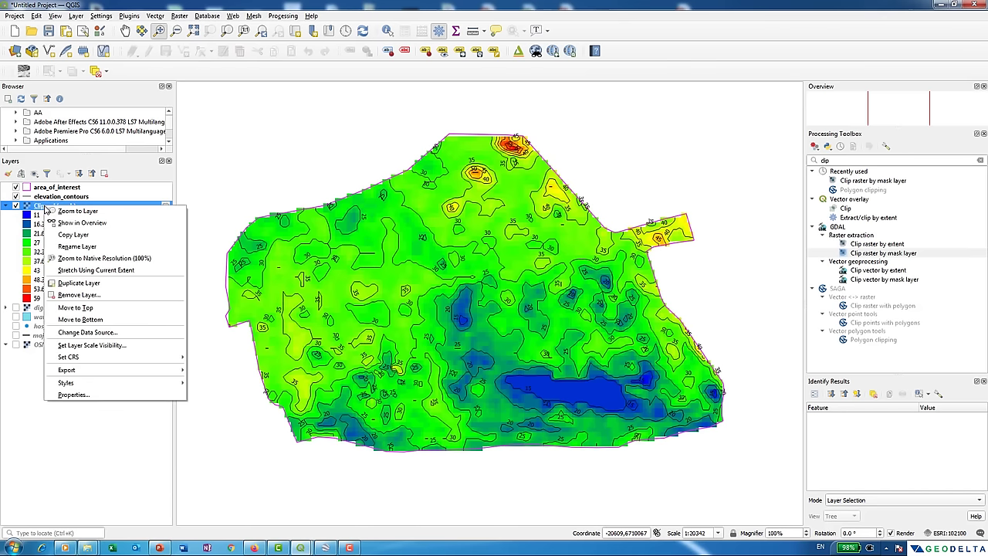
pyautogui.click(91, 248)
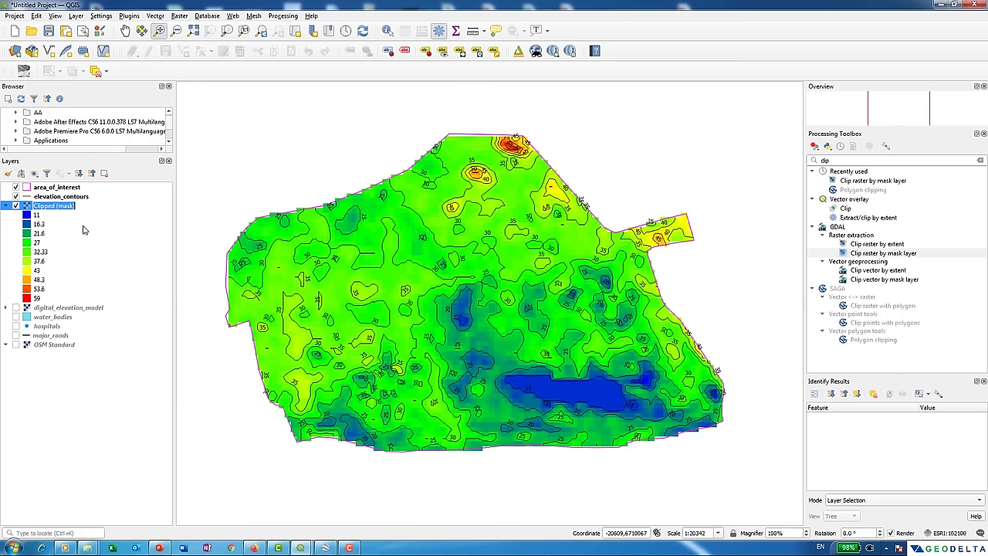
pyautogui.write('Elevation (m')
# Rename the elevation_contours layer to 'Elevation Contours'.
pyautogui.click(71, 197)
pyautogui.rightClick(71, 198)
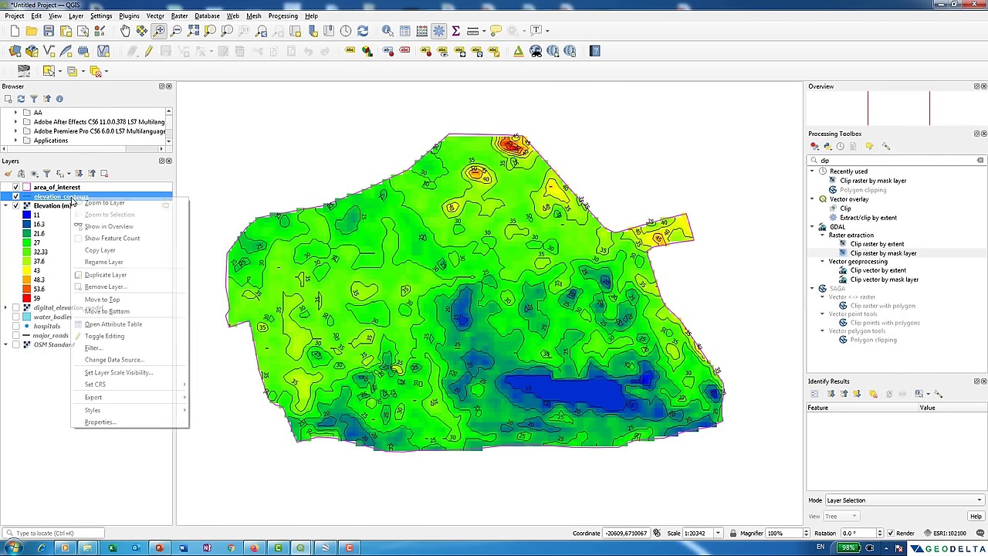
pyautogui.click(123, 263)
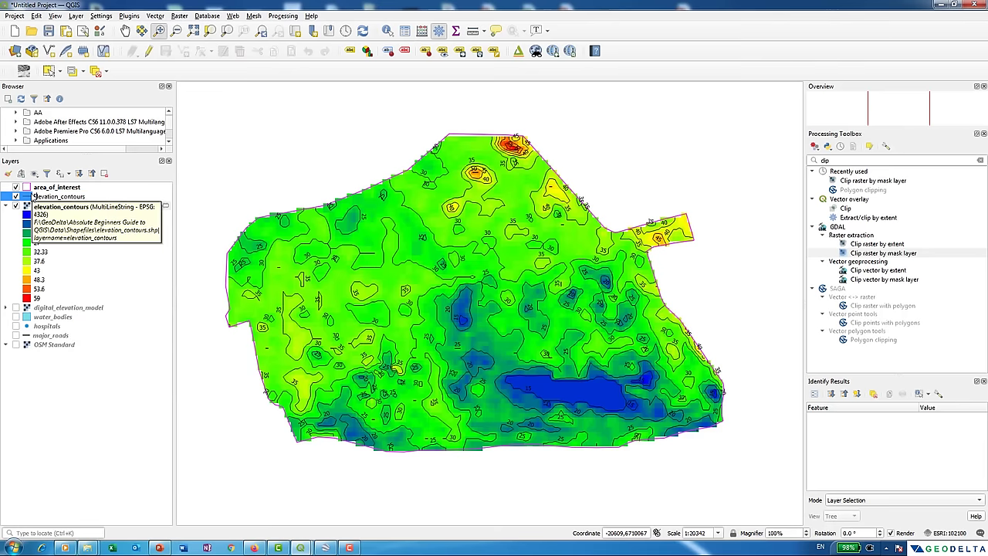
pyautogui.press('Left')
pyautogui.press('Left')
pyautogui.press('Left')
pyautogui.press('Left')
pyautogui.press('Left')
pyautogui.press('Left')
pyautogui.press('Left')
pyautogui.press('Left')
pyautogui.press('BackSpace')
# Rename the area_of_interest layer to 'Area of Interest'.
pyautogui.click(62, 188)
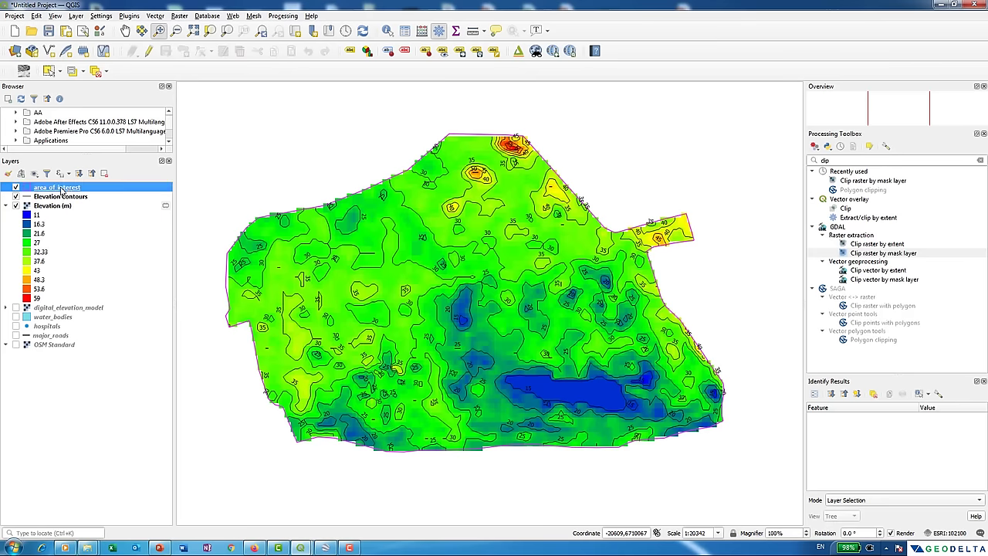
pyautogui.rightClick(42, 192)
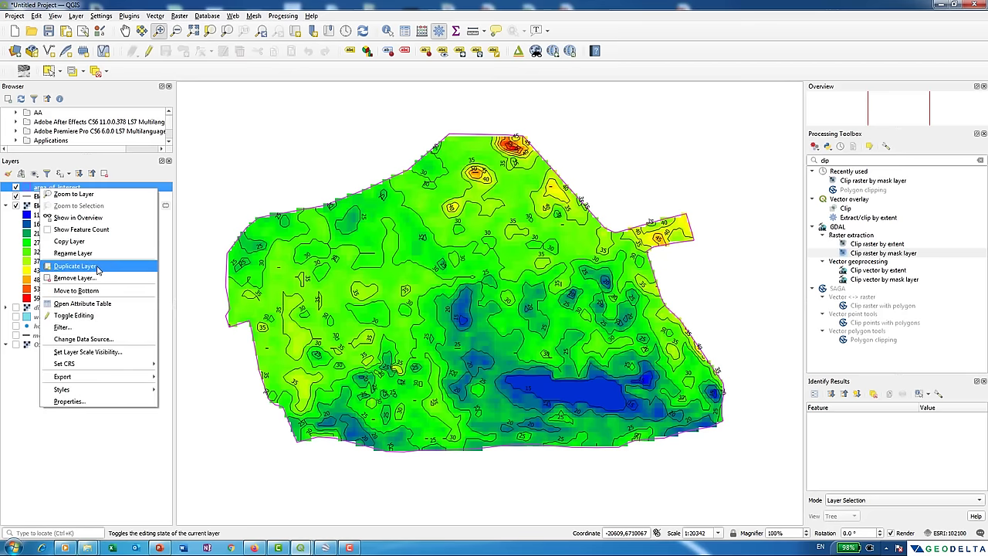
pyautogui.click(72, 254)
pyautogui.press('BackSpace')
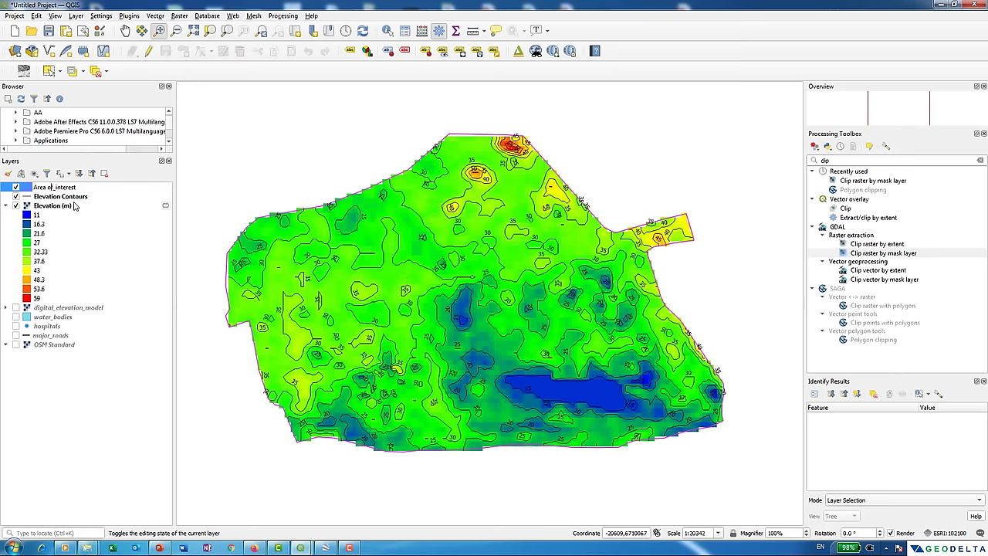
pyautogui.click(58, 424)
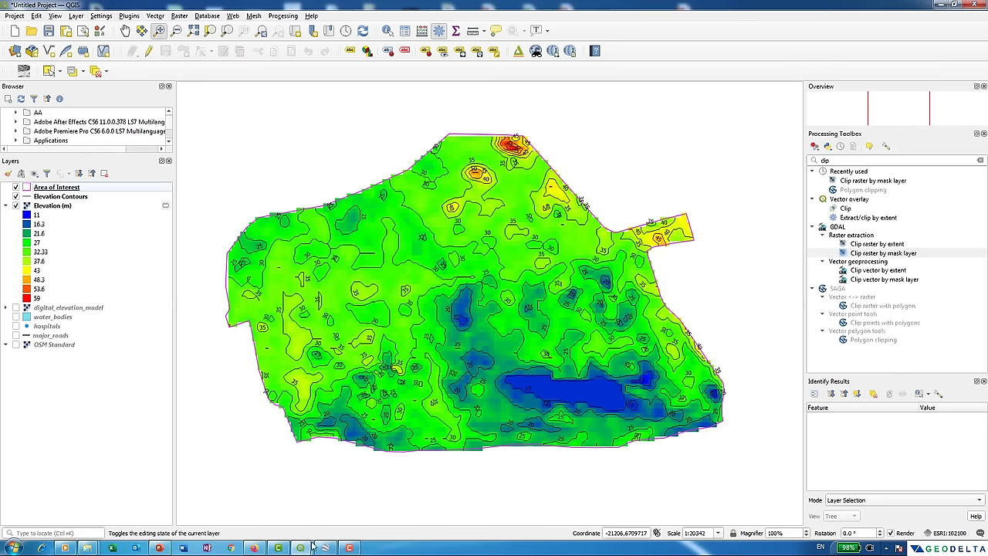
# In the print layout, update all legend items to the new layer names.
pyautogui.moveTo(313, 546)
pyautogui.click(357, 501)
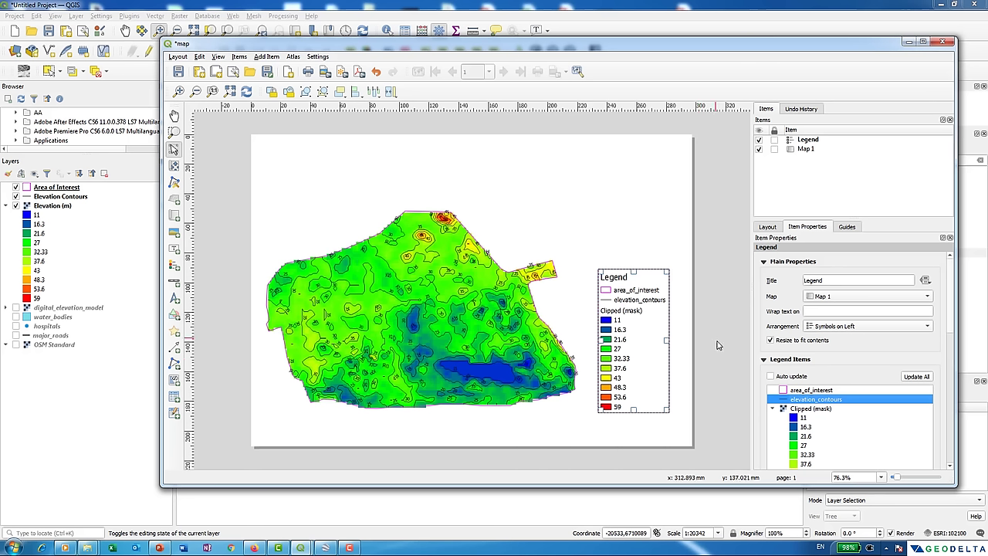
pyautogui.scroll(-3, 934, 321)
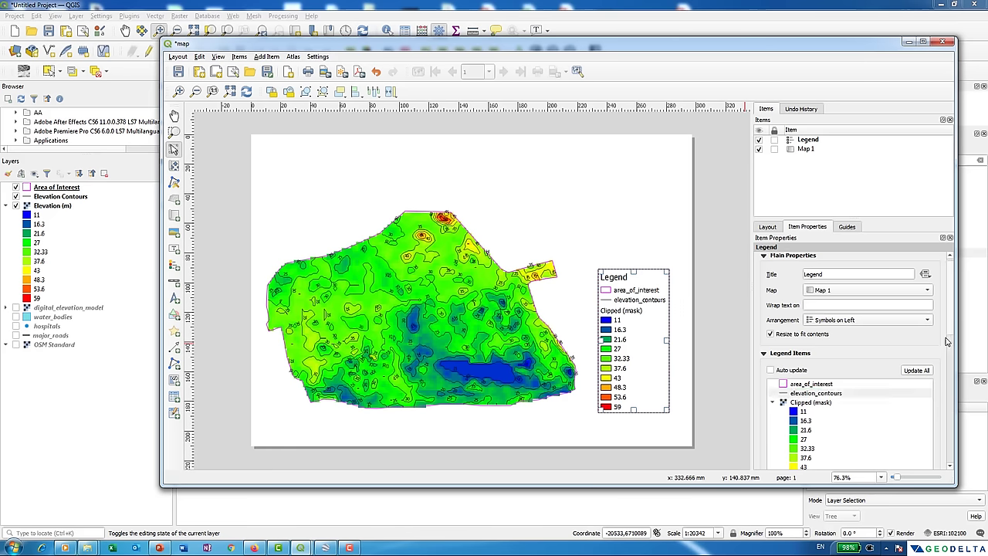
pyautogui.click(916, 285)
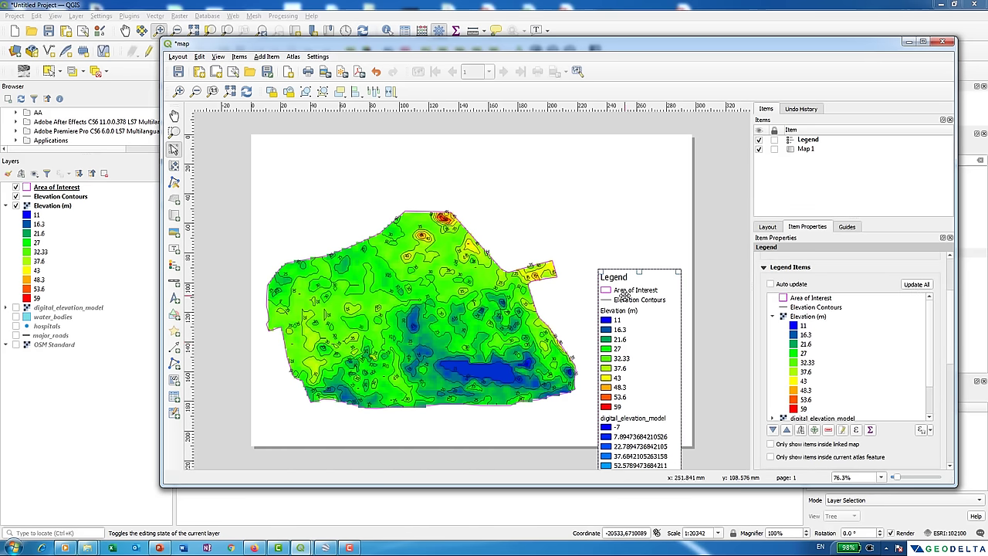
# Remove digital_elevation_model, water_bodies, hospitals, major_roads and OSM Standard from the legend, then nudge it down.
pyautogui.scroll(-1, 625, 297)
pyautogui.scroll(1, 625, 300)
pyautogui.moveTo(931, 335); pyautogui.dragTo(927, 378)
pyautogui.click(807, 416)
pyautogui.keyDown('shift'); pyautogui.click(802, 381); pyautogui.keyUp('shift')
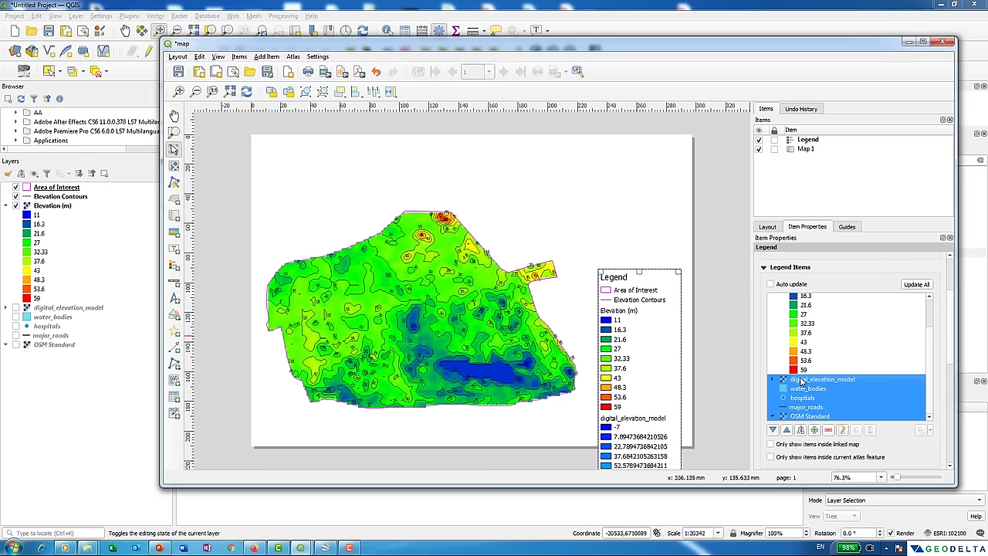
pyautogui.click(828, 430)
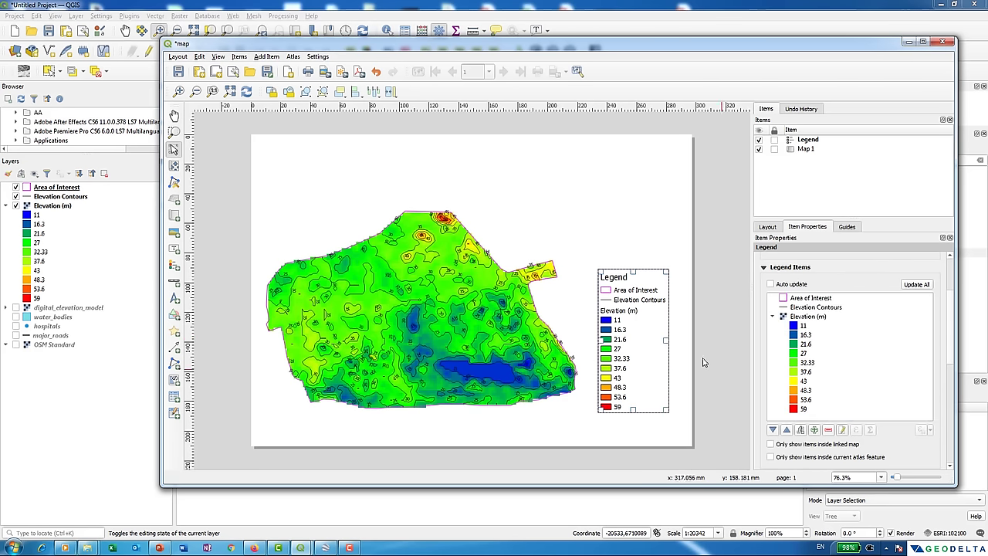
pyautogui.moveTo(642, 321); pyautogui.dragTo(645, 334)
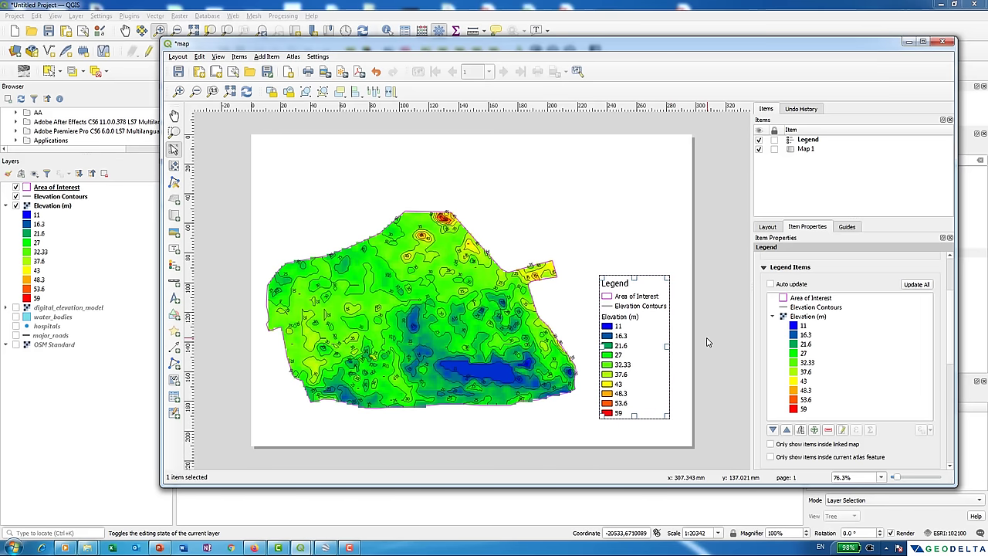
pyautogui.click(620, 332)
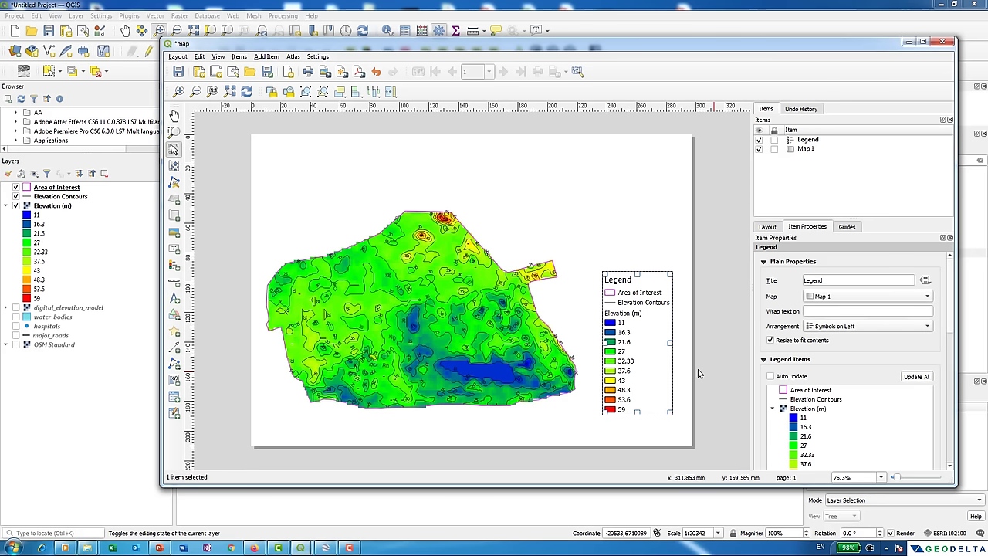
# Add a 0.30 mm black frame to the legend and shift it slightly up-left.
pyautogui.scroll(-5, 954, 299)
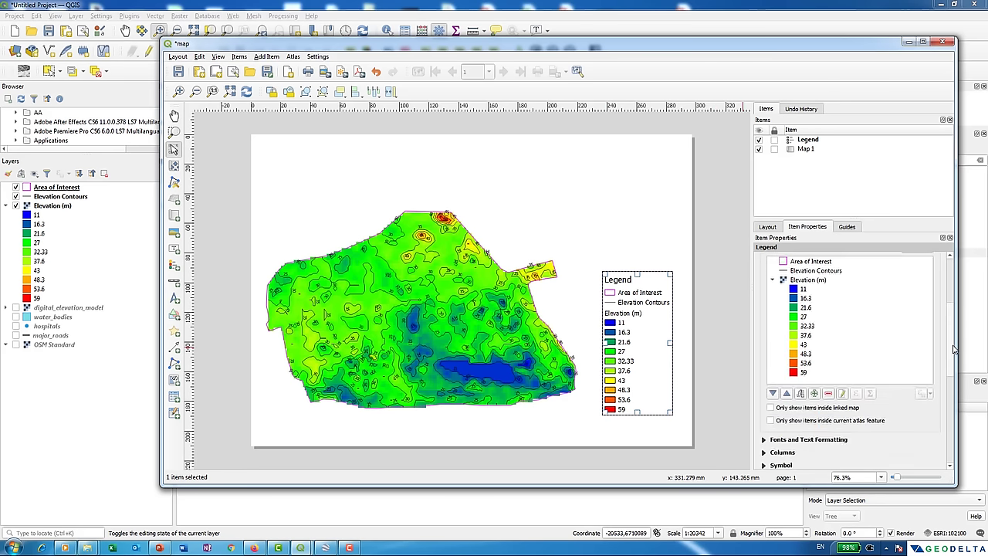
pyautogui.scroll(-2, 949, 376)
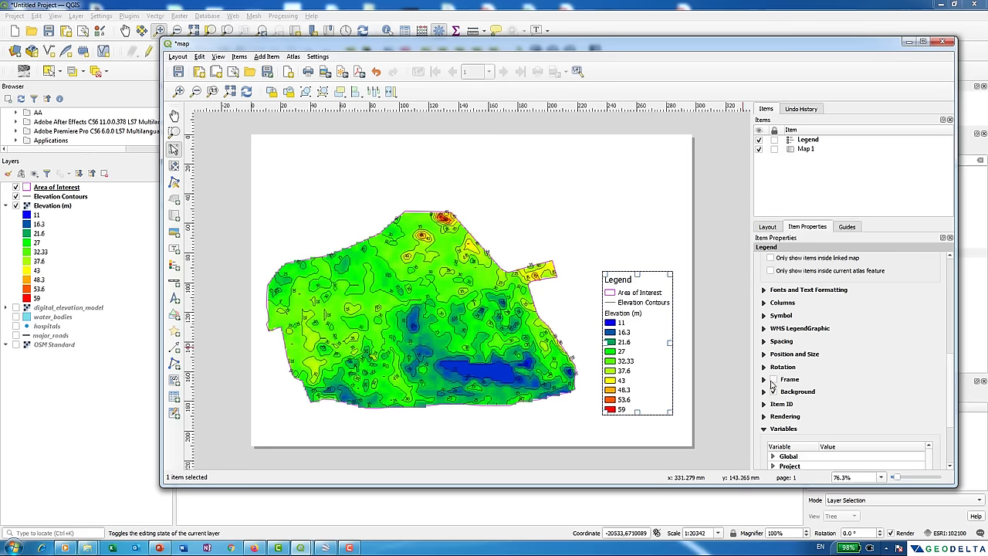
pyautogui.click(774, 380)
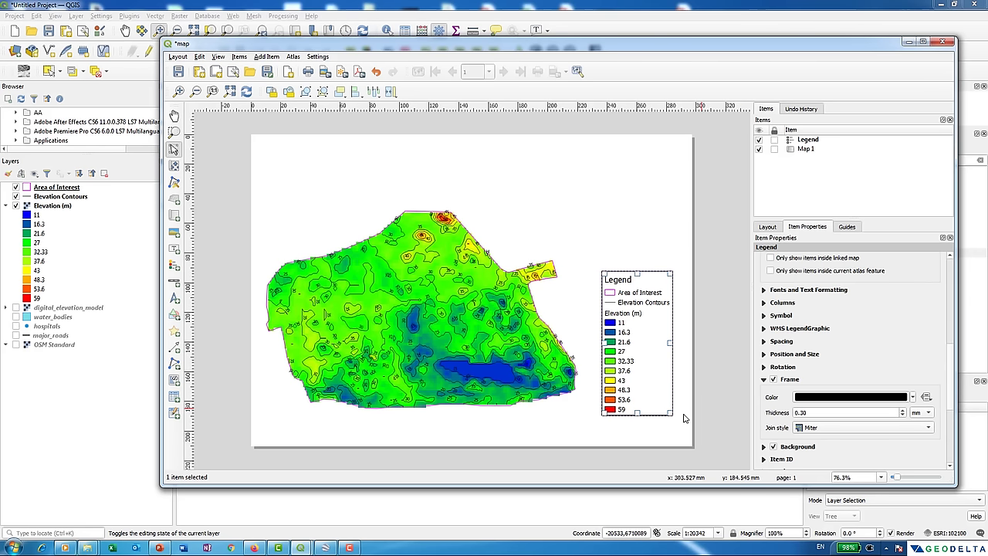
pyautogui.click(674, 386)
pyautogui.click(633, 357)
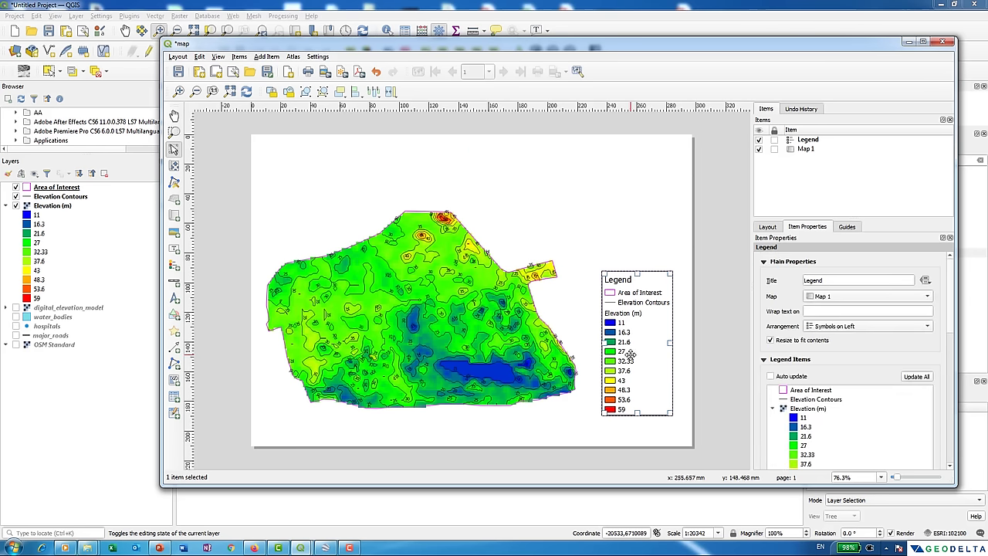
pyautogui.moveTo(633, 356)
pyautogui.mouseDown()
pyautogui.moveTo(627, 343)
pyautogui.moveTo(633, 364)
pyautogui.mouseUp()
pyautogui.click(699, 374)
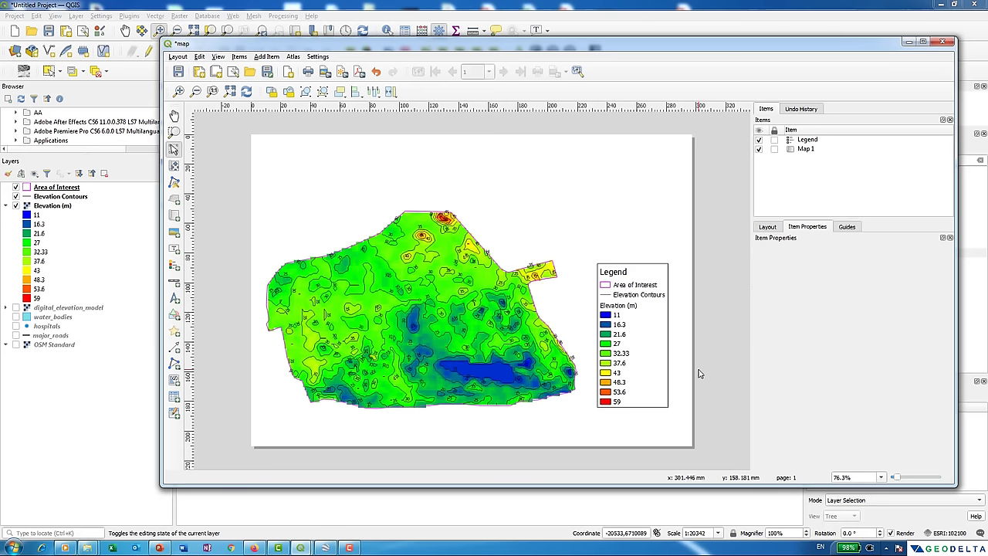
# Draw a north arrow in the top-right corner of the layout page.
pyautogui.click(239, 57)
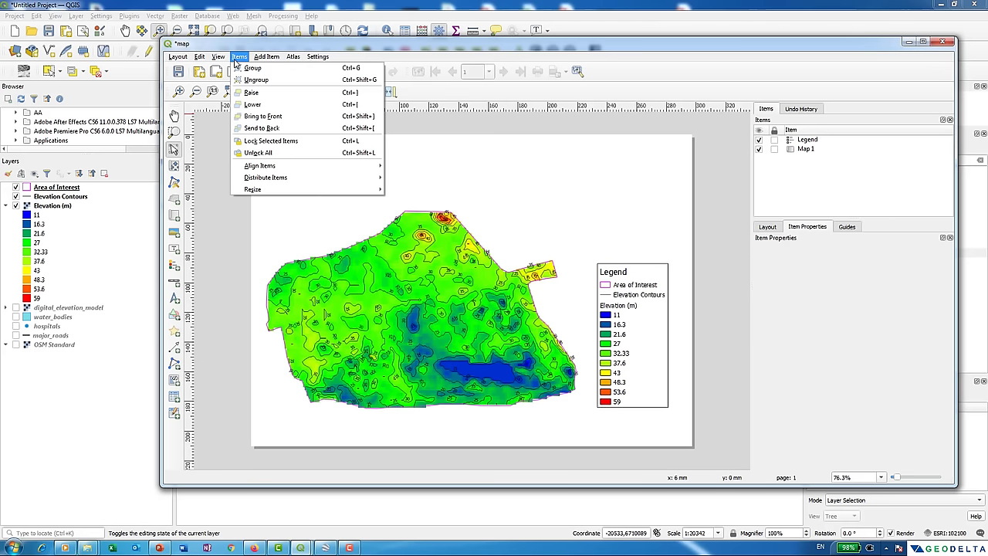
pyautogui.moveTo(219, 62)
pyautogui.moveTo(267, 58)
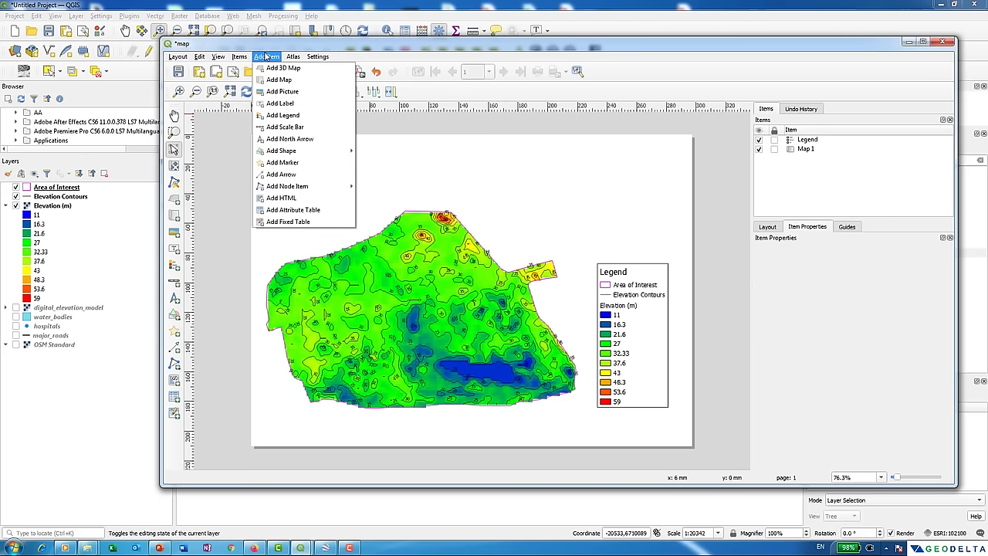
pyautogui.click(281, 103)
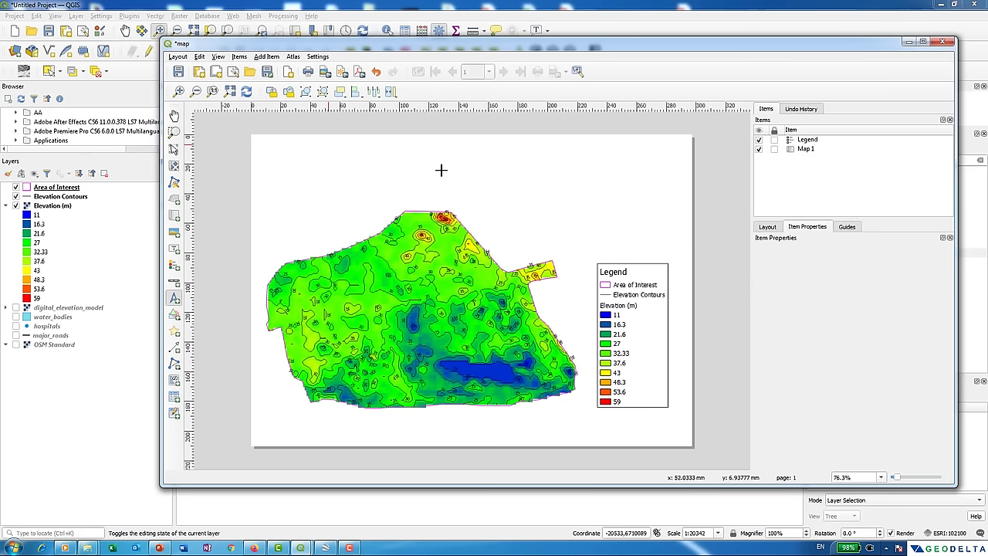
pyautogui.moveTo(648, 146); pyautogui.dragTo(678, 196)
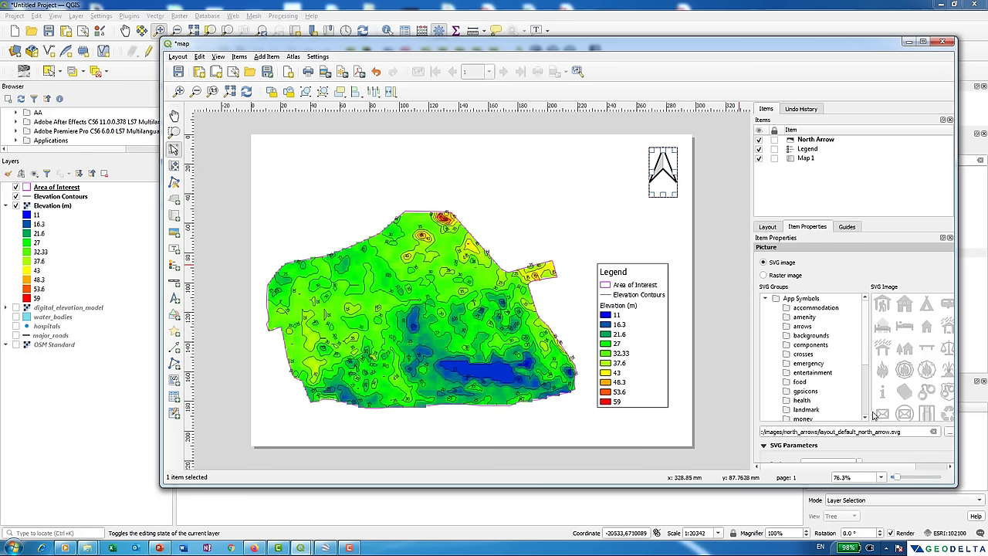
pyautogui.click(696, 184)
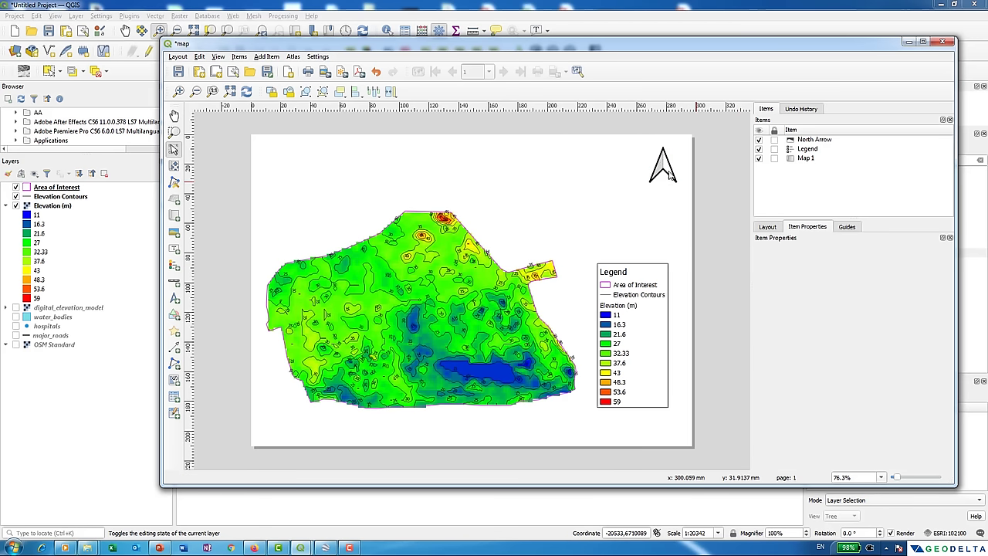
pyautogui.click(665, 173)
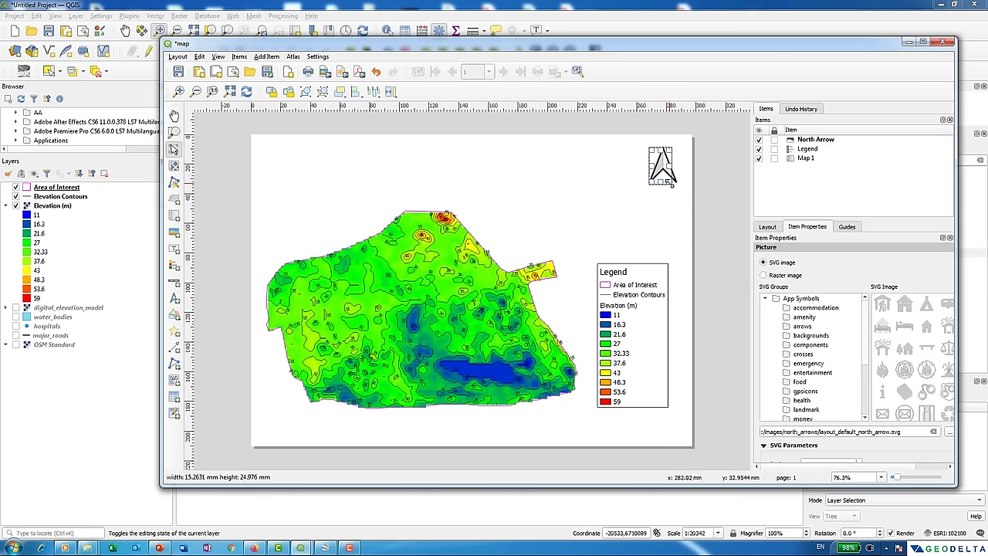
pyautogui.click(708, 186)
# Shift the legend slightly right and up beside the map.
pyautogui.moveTo(644, 277); pyautogui.dragTo(657, 270)
pyautogui.click(721, 344)
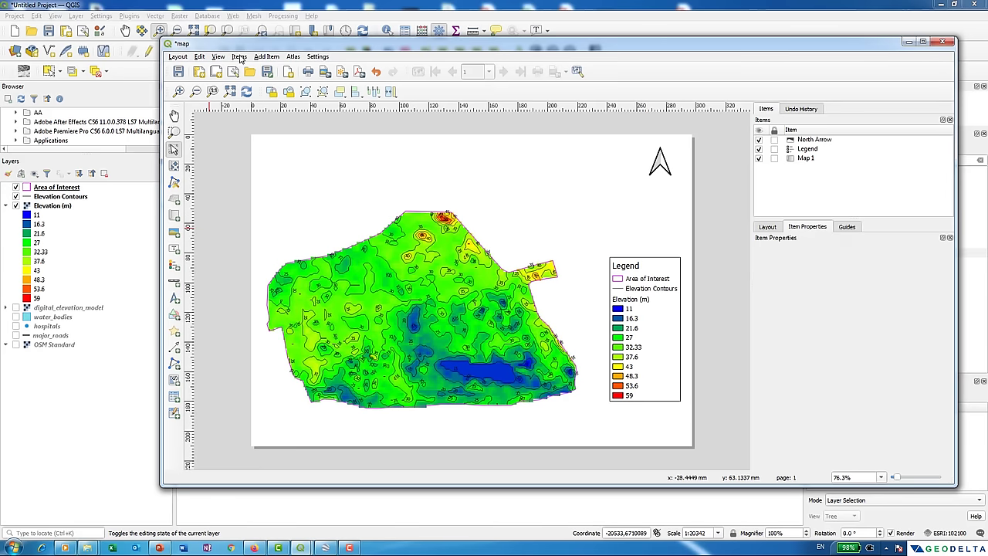
pyautogui.click(267, 56)
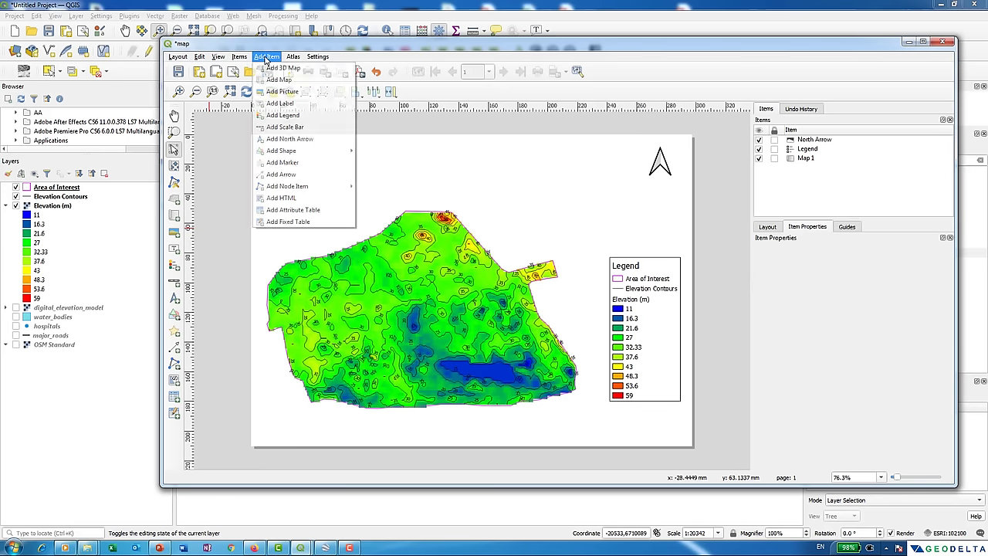
# Draw a scale bar below the map at the page's bottom left.
pyautogui.click(296, 128)
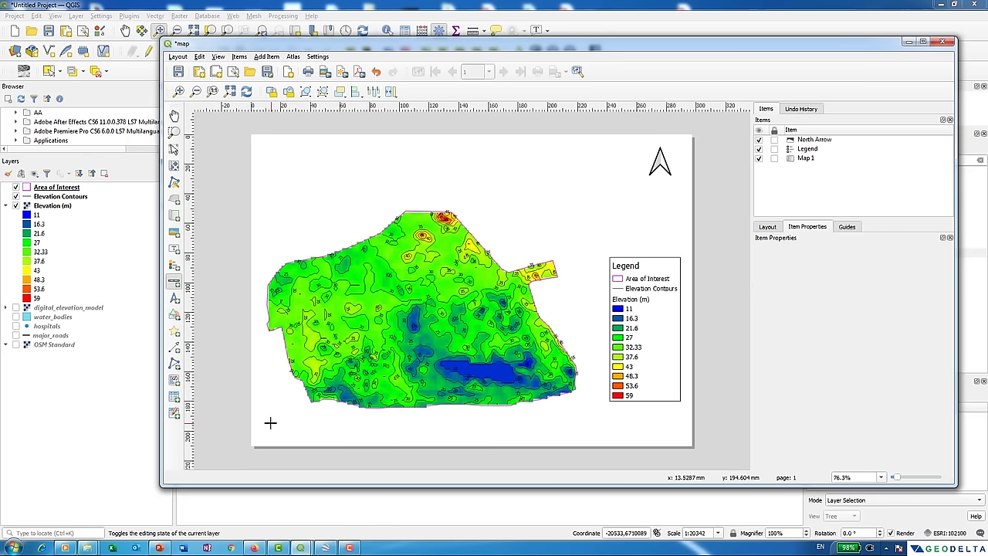
pyautogui.moveTo(270, 422); pyautogui.dragTo(395, 426)
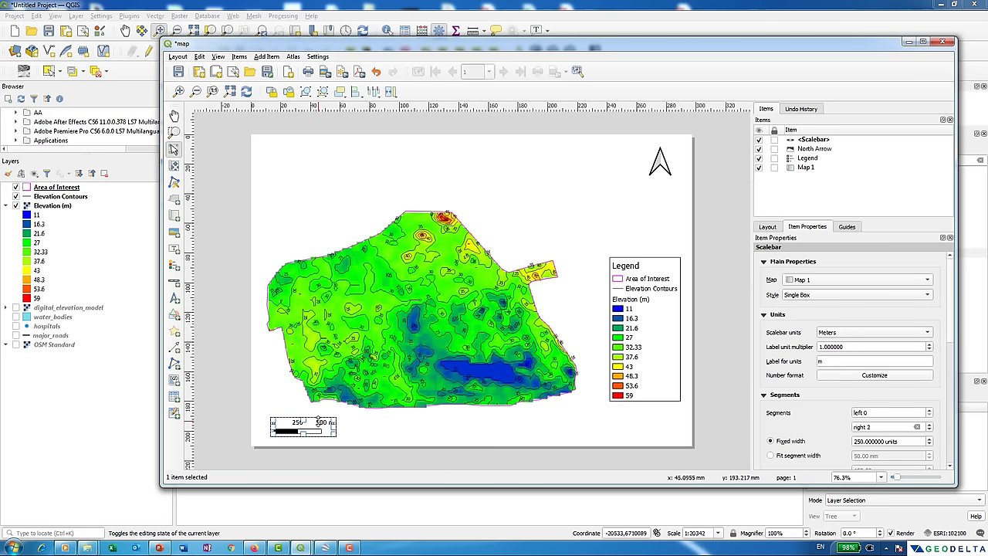
pyautogui.moveTo(321, 430); pyautogui.dragTo(319, 422)
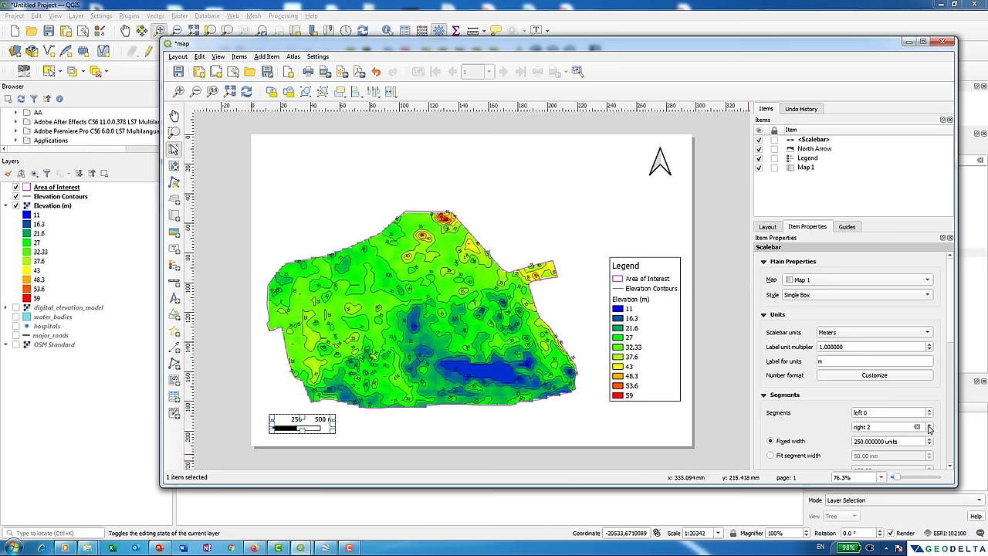
# Set the scale bar's right segments so it reads 0 to 1,500 m in 250 m steps.
pyautogui.click(929, 426)
pyautogui.click(929, 426)
pyautogui.click(929, 425)
pyautogui.click(929, 426)
pyautogui.click(929, 425)
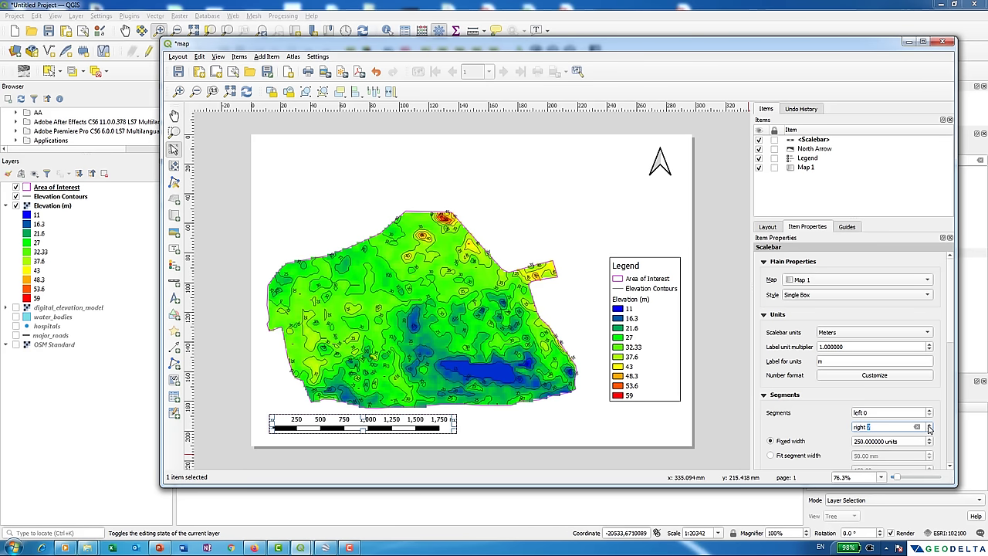
pyautogui.click(930, 430)
pyautogui.click(499, 435)
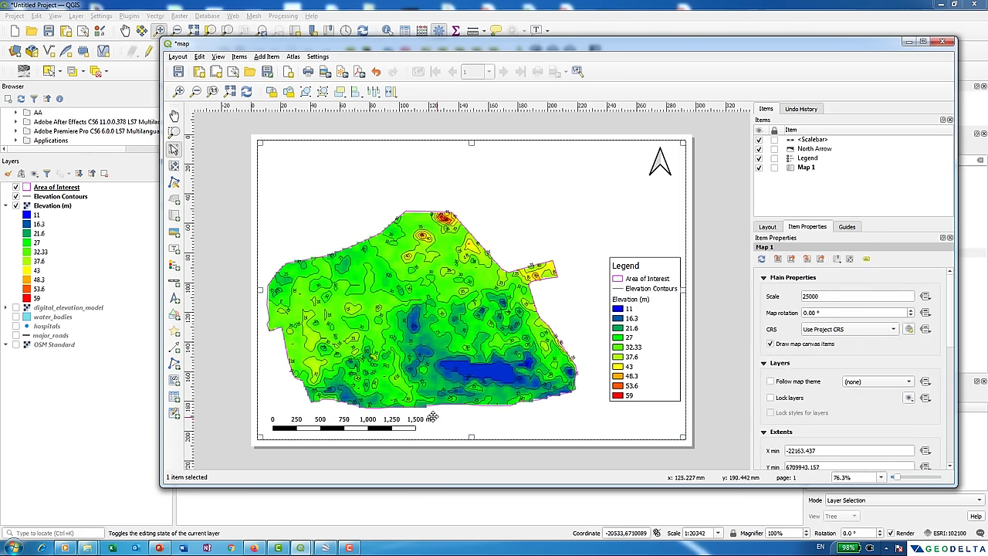
pyautogui.click(386, 432)
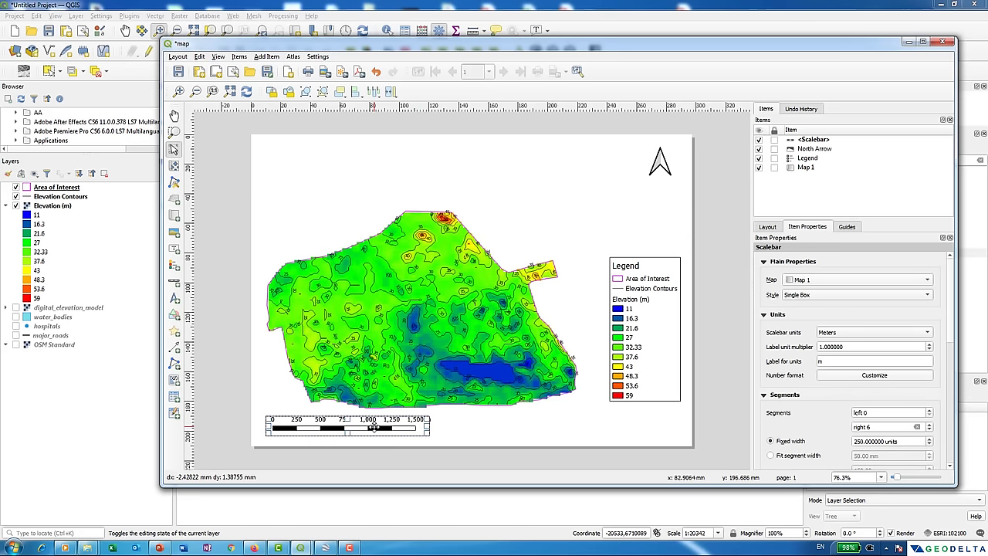
pyautogui.click(464, 439)
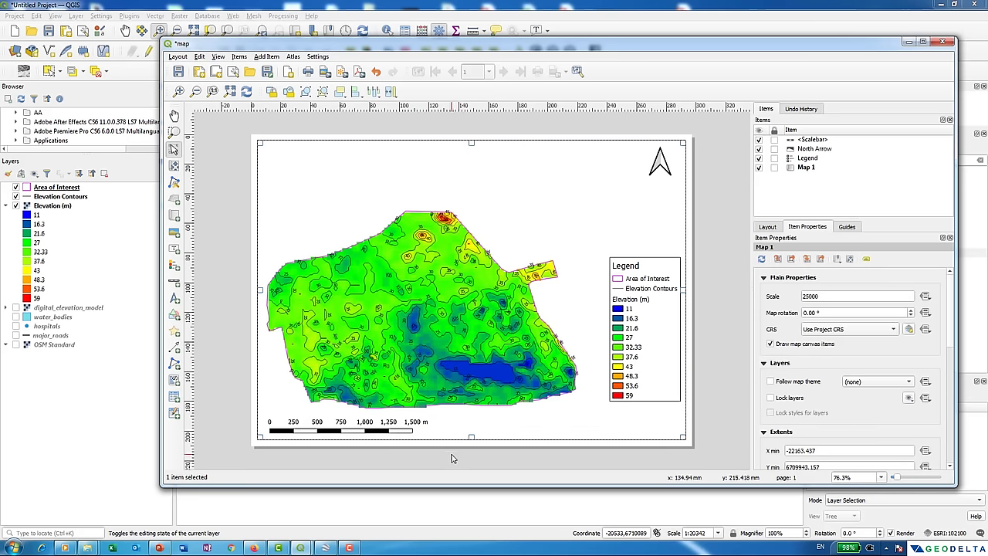
pyautogui.click(451, 459)
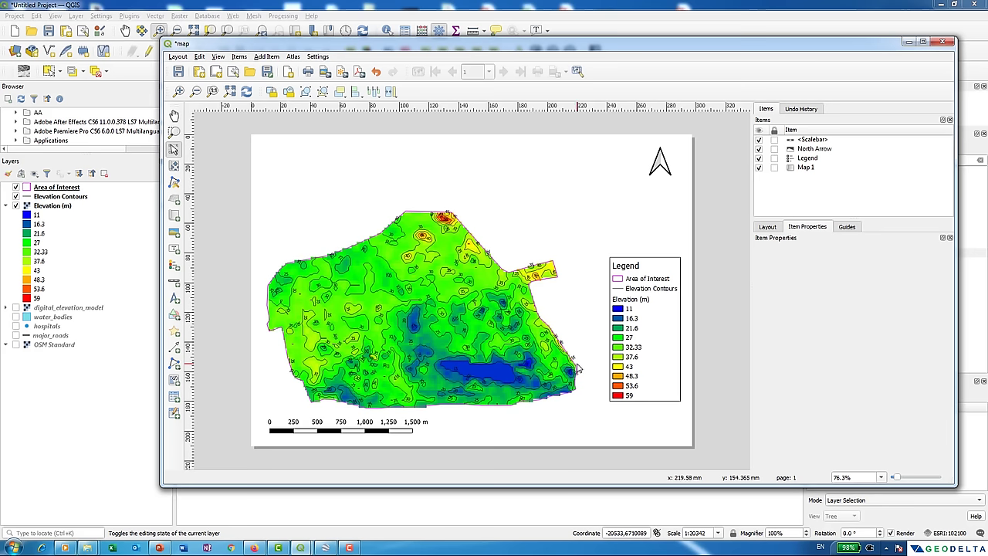
# Pan Map 1's content up and right within its frame using interactive extent editing.
pyautogui.click(385, 281)
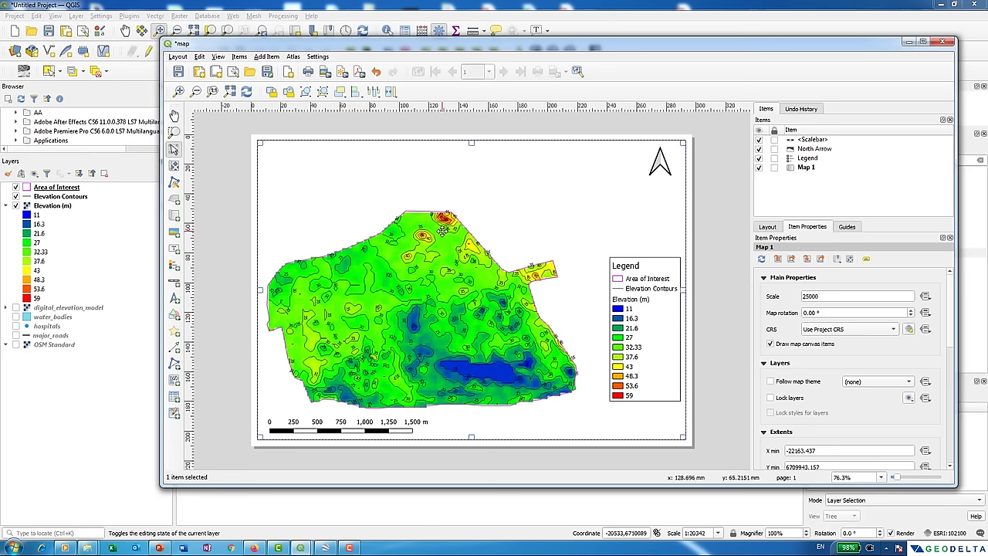
pyautogui.click(850, 260)
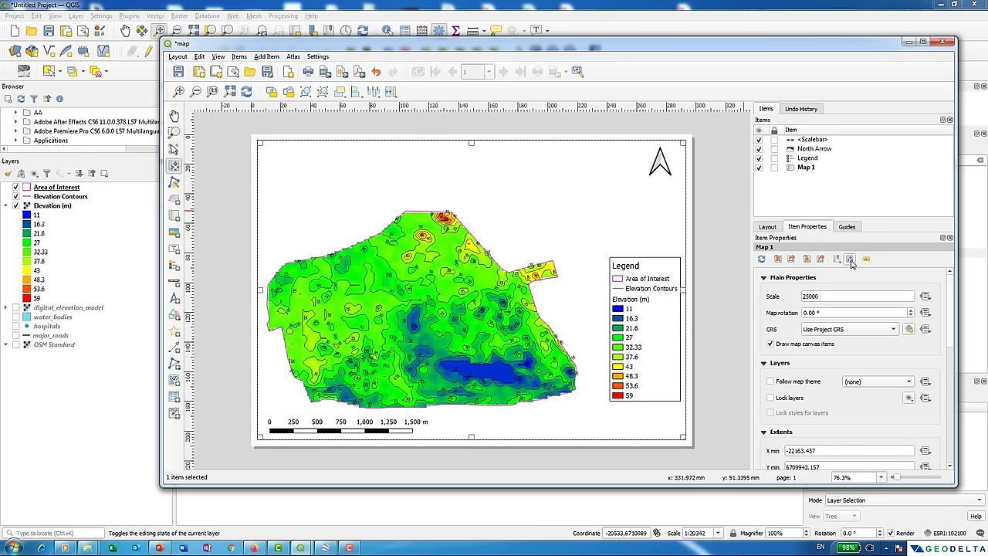
pyautogui.moveTo(415, 334)
pyautogui.mouseDown()
pyautogui.moveTo(420, 307)
pyautogui.moveTo(412, 319)
pyautogui.mouseUp()
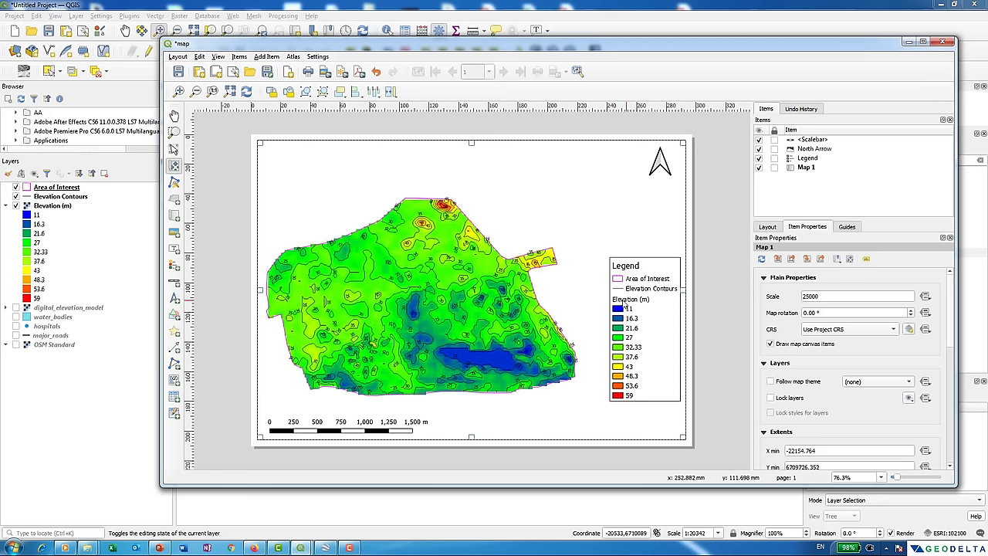
pyautogui.moveTo(498, 349); pyautogui.dragTo(502, 351)
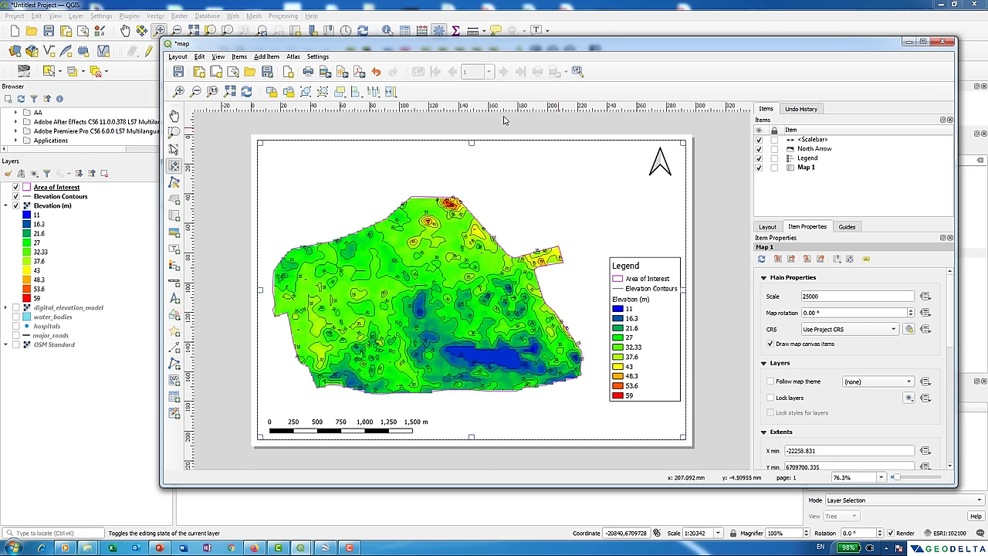
# Add a label across the page top reading 'Elevation Contour Map', centred horizontally.
pyautogui.click(268, 57)
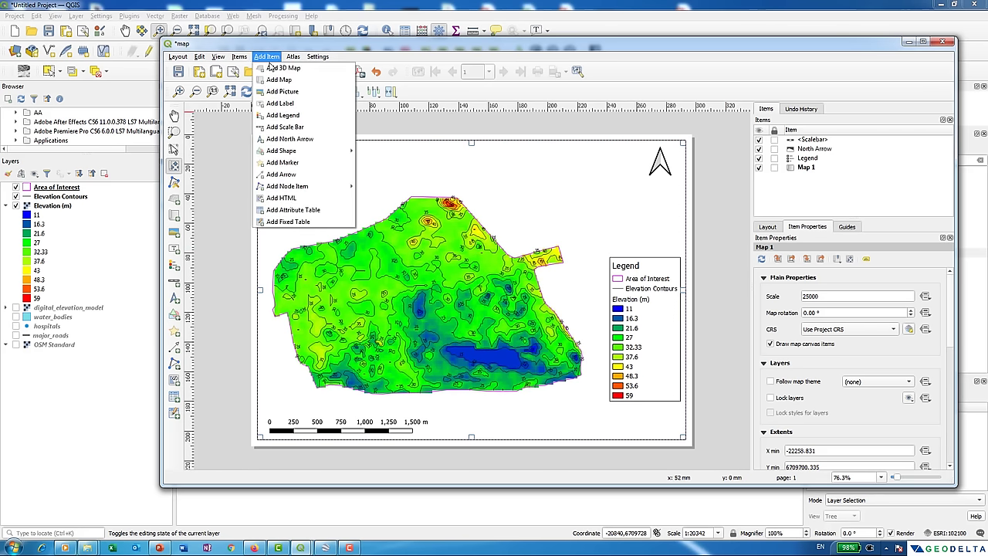
pyautogui.click(292, 106)
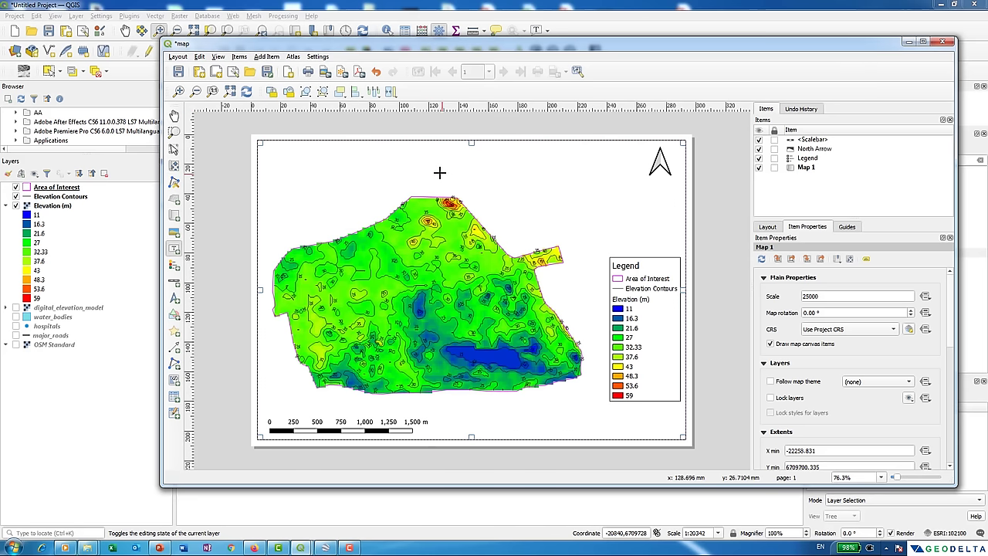
pyautogui.moveTo(374, 155); pyautogui.dragTo(582, 179)
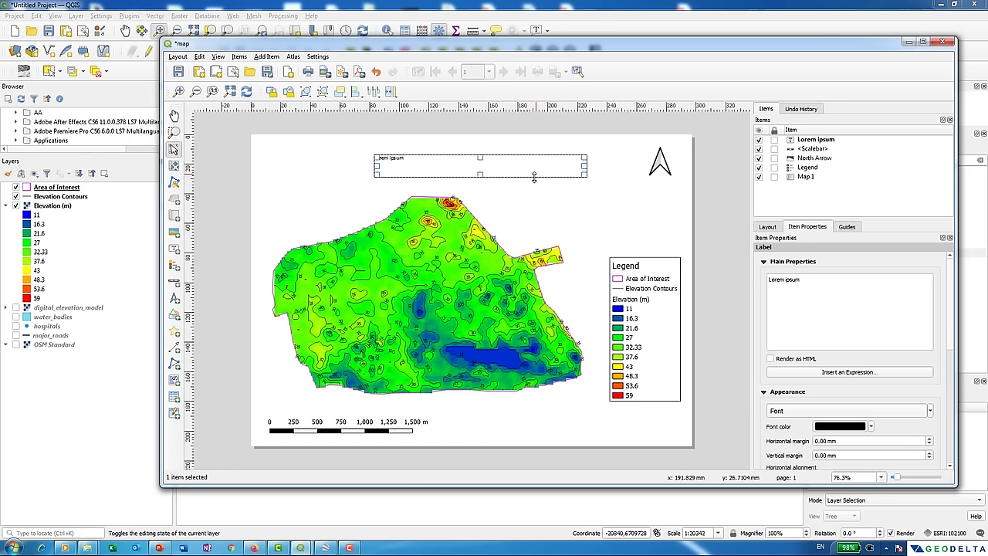
pyautogui.moveTo(904, 286); pyautogui.dragTo(762, 280)
pyautogui.write('Elevation Contour Map')
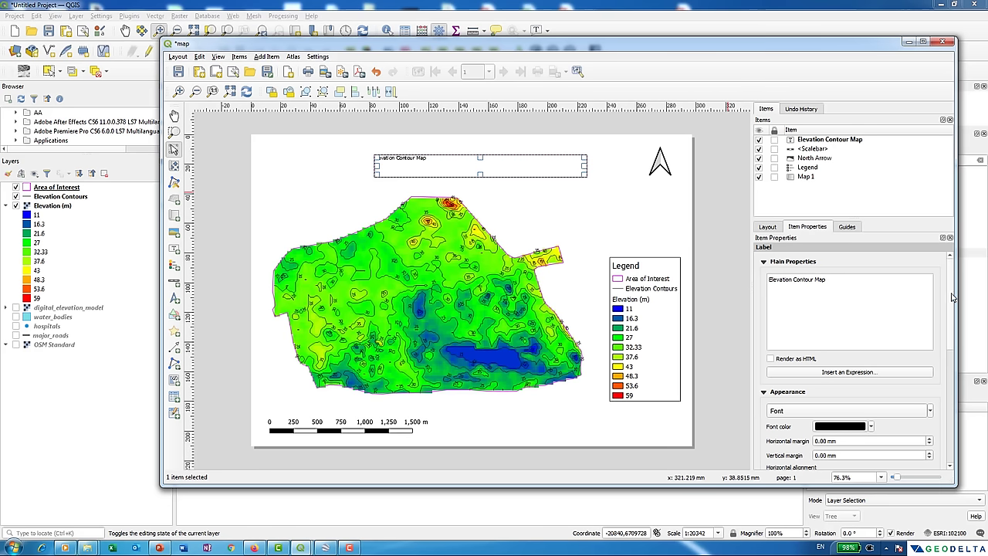
pyautogui.moveTo(951, 296); pyautogui.dragTo(952, 338)
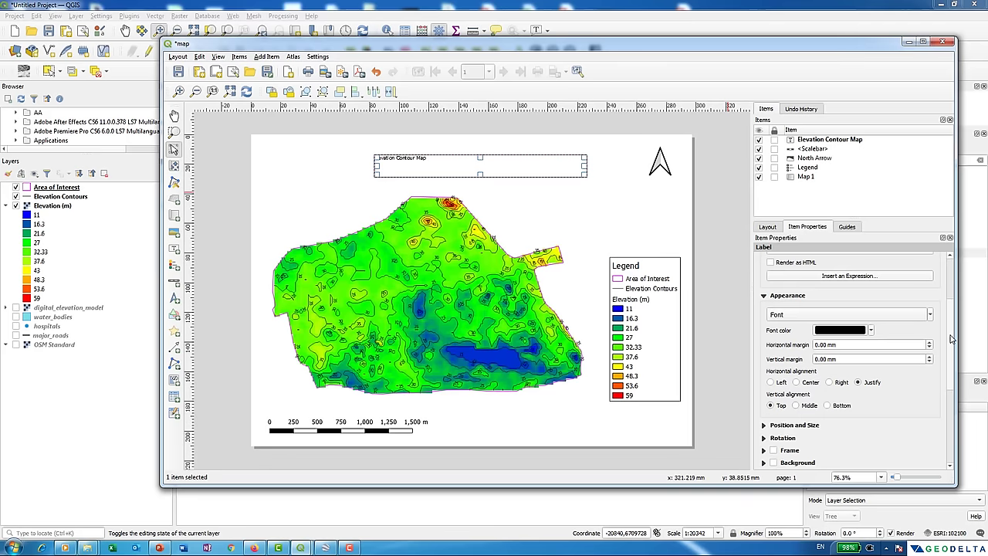
pyautogui.click(795, 383)
pyautogui.moveTo(950, 366); pyautogui.dragTo(953, 303)
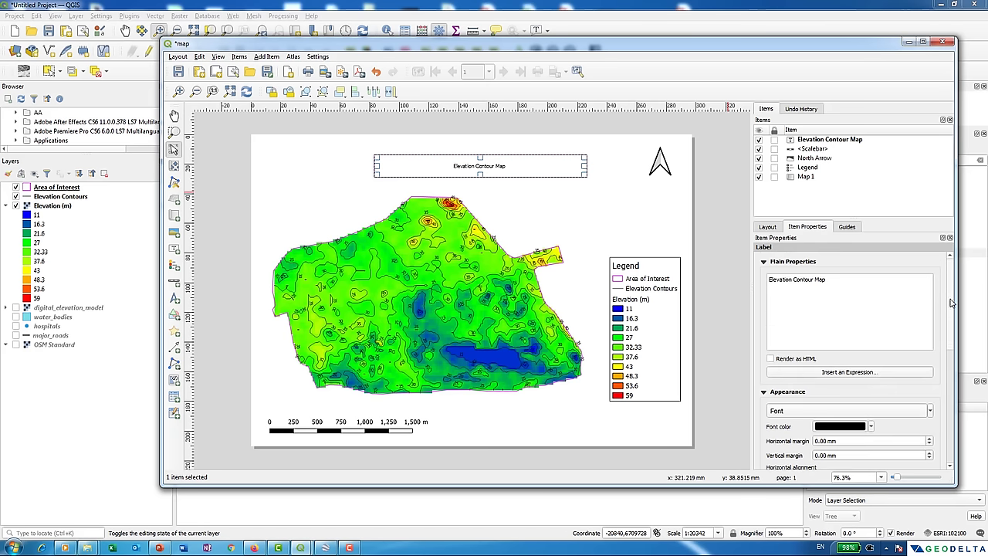
# Set the 'Elevation Contour Map' title font to bold, size 22.
pyautogui.click(891, 411)
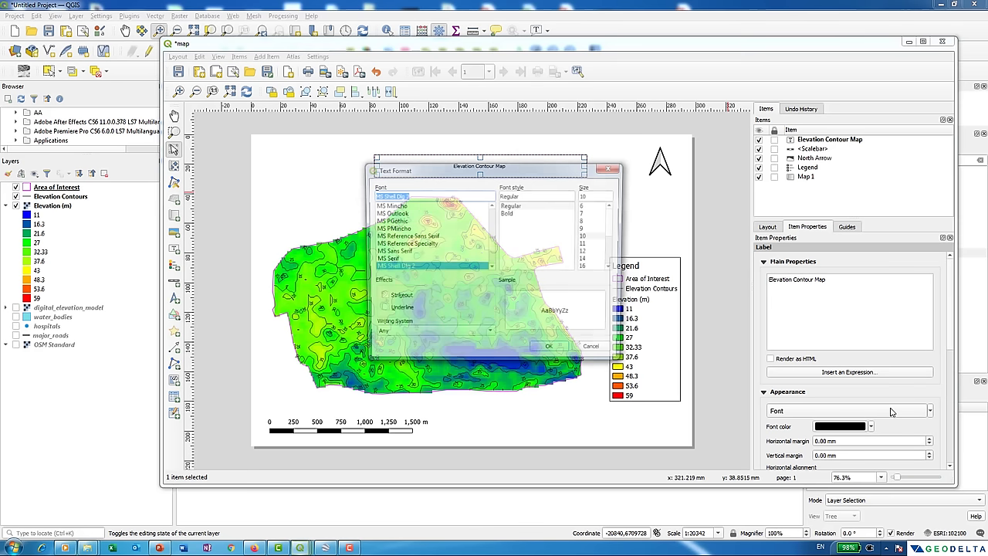
pyautogui.moveTo(533, 174); pyautogui.dragTo(697, 221)
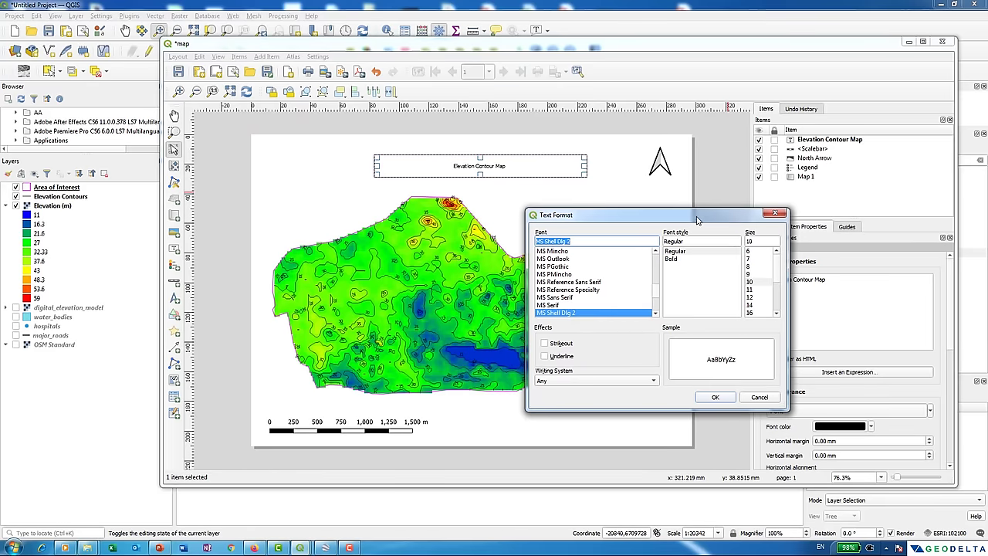
pyautogui.click(671, 258)
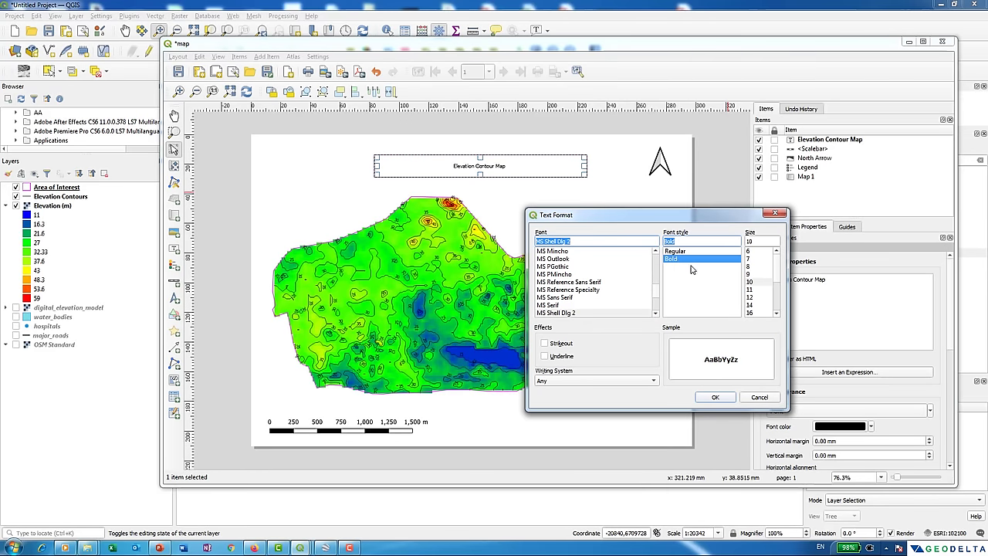
pyautogui.scroll(-2, 778, 280)
pyautogui.click(762, 275)
pyautogui.click(761, 288)
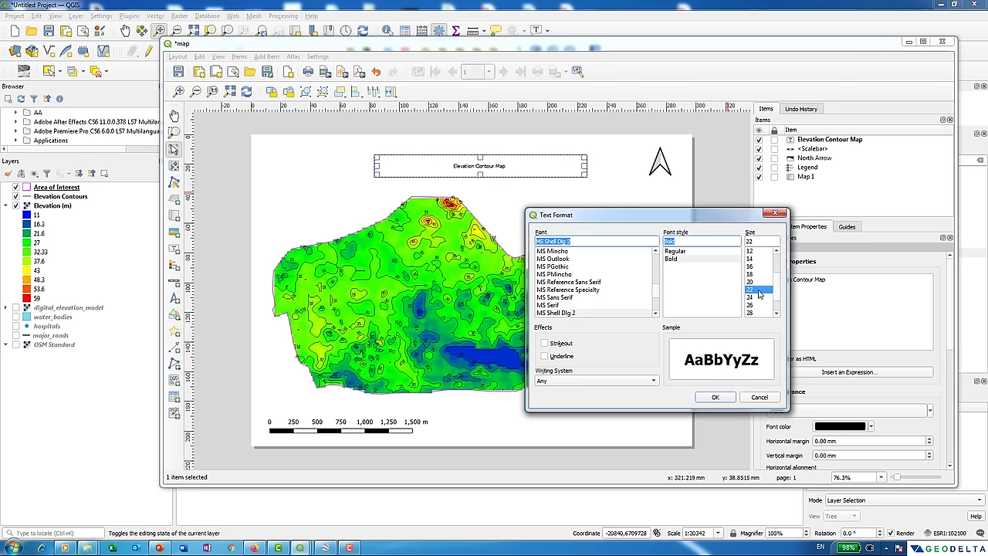
pyautogui.click(715, 397)
pyautogui.click(568, 209)
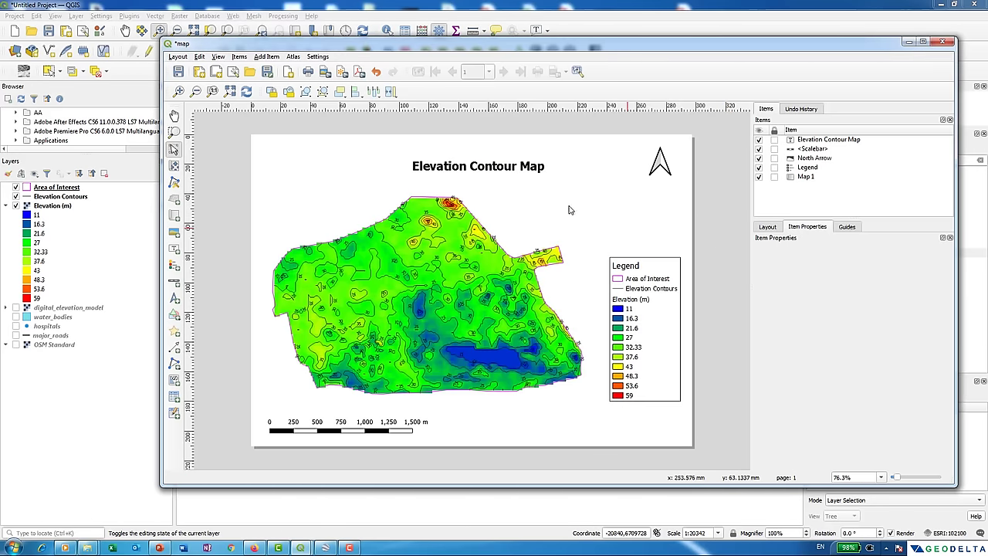
pyautogui.click(520, 169)
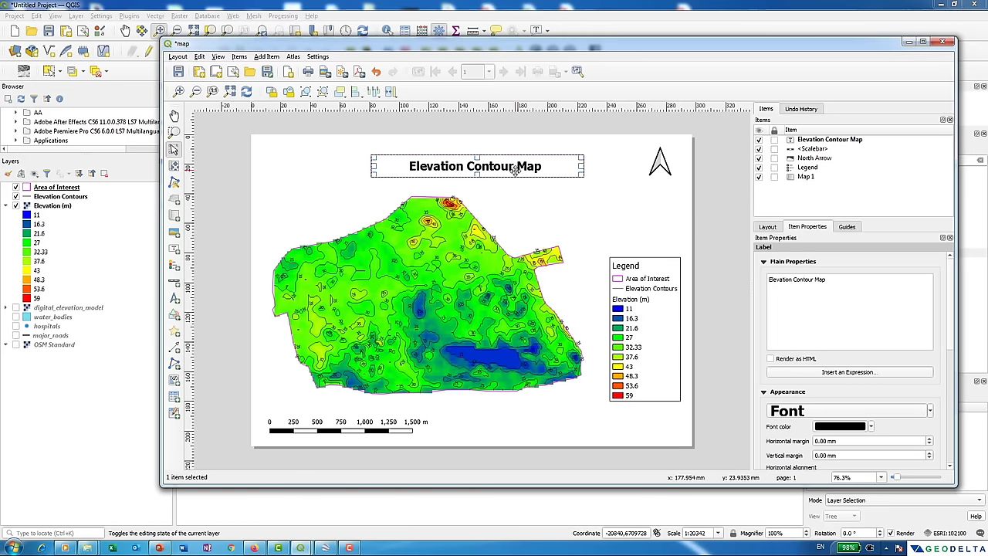
pyautogui.click(711, 238)
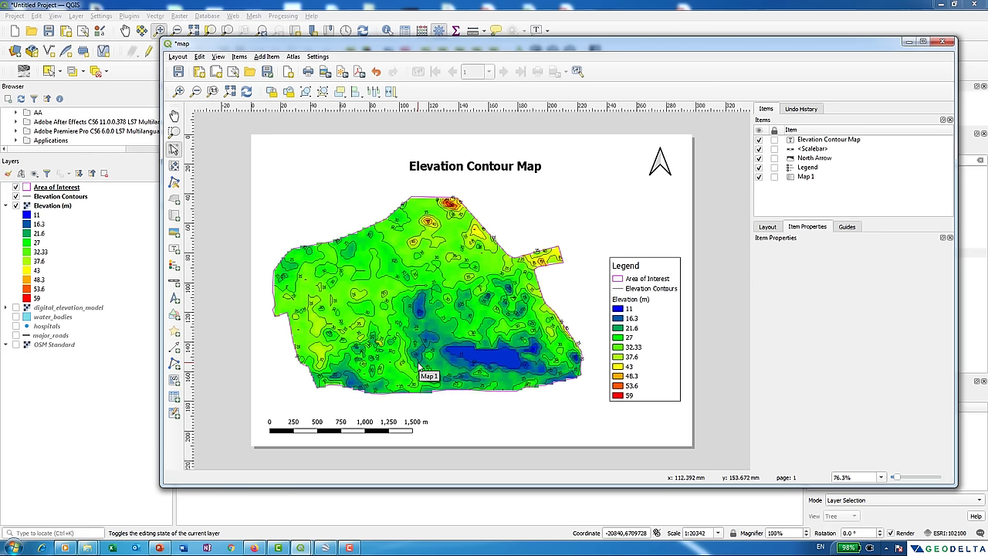
# Turn on the OSM Standard basemap layer and return to the print layout.
pyautogui.click(54, 403)
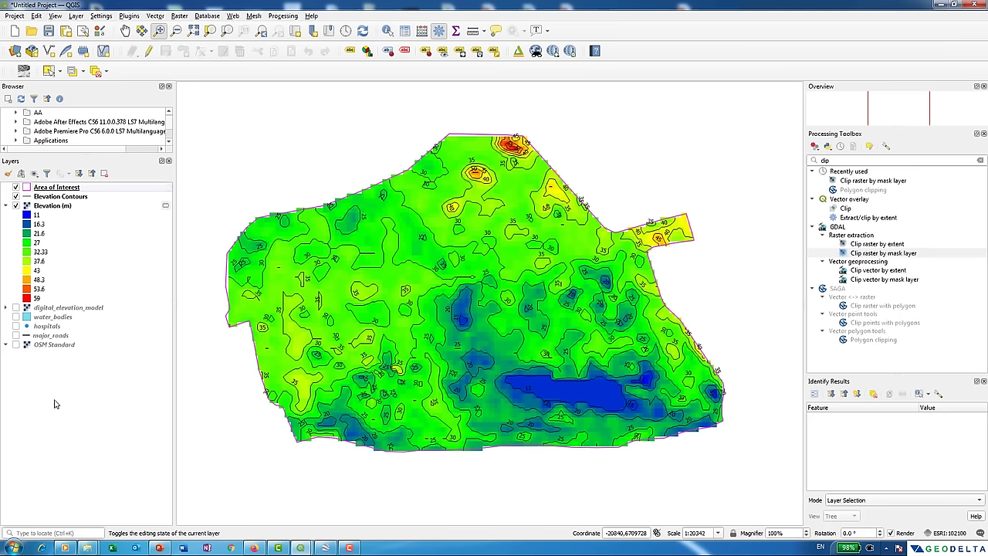
pyautogui.click(16, 345)
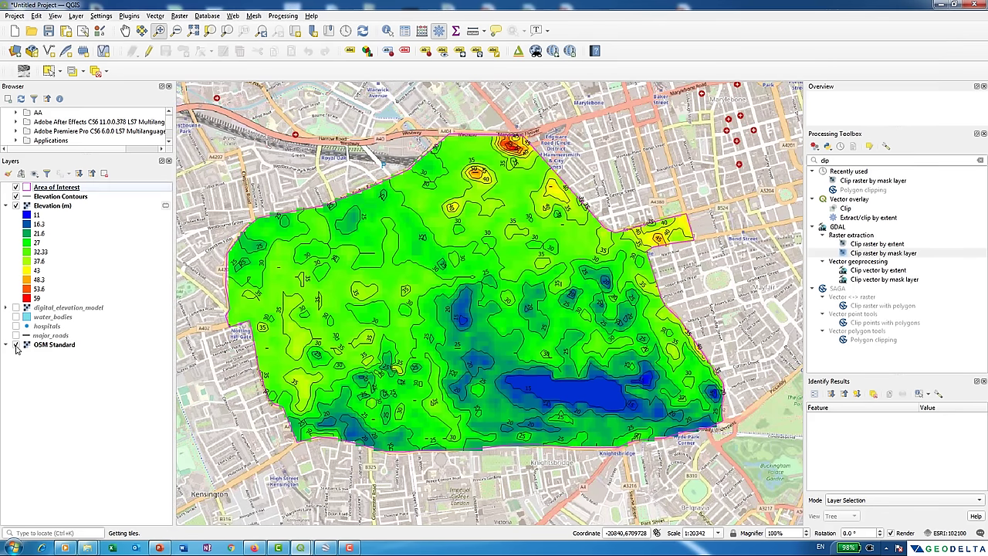
pyautogui.moveTo(301, 547)
pyautogui.click(351, 504)
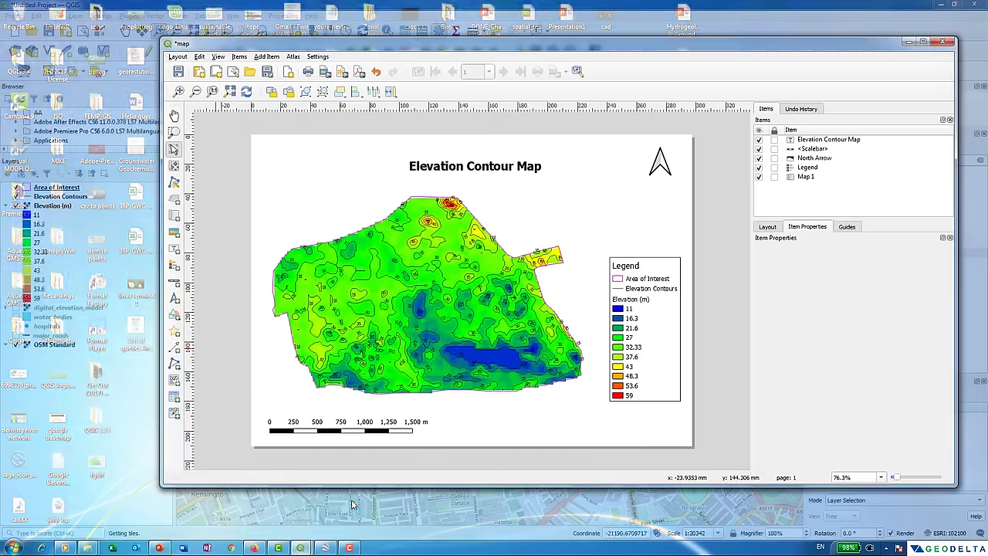
pyautogui.click(549, 217)
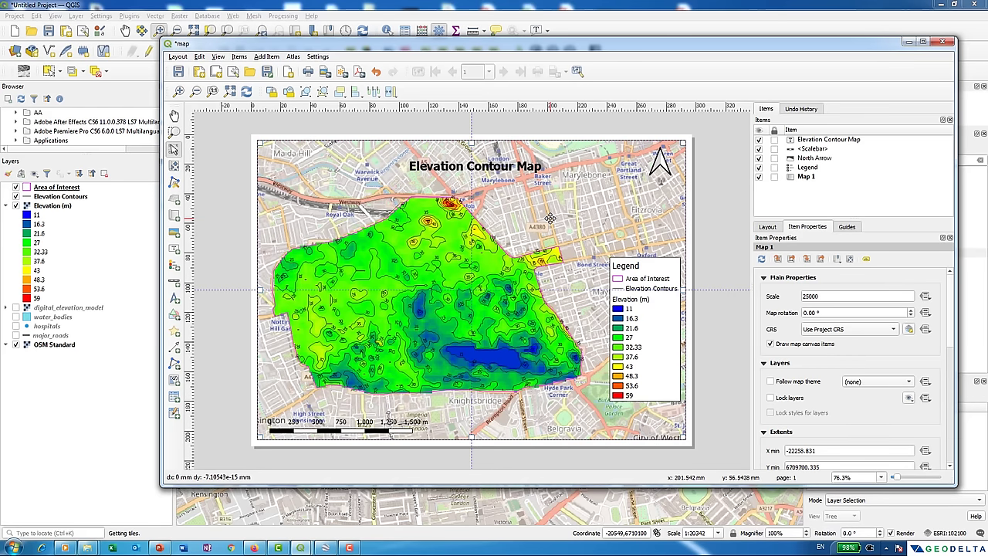
pyautogui.moveTo(476, 143); pyautogui.dragTo(476, 142)
pyautogui.click(711, 315)
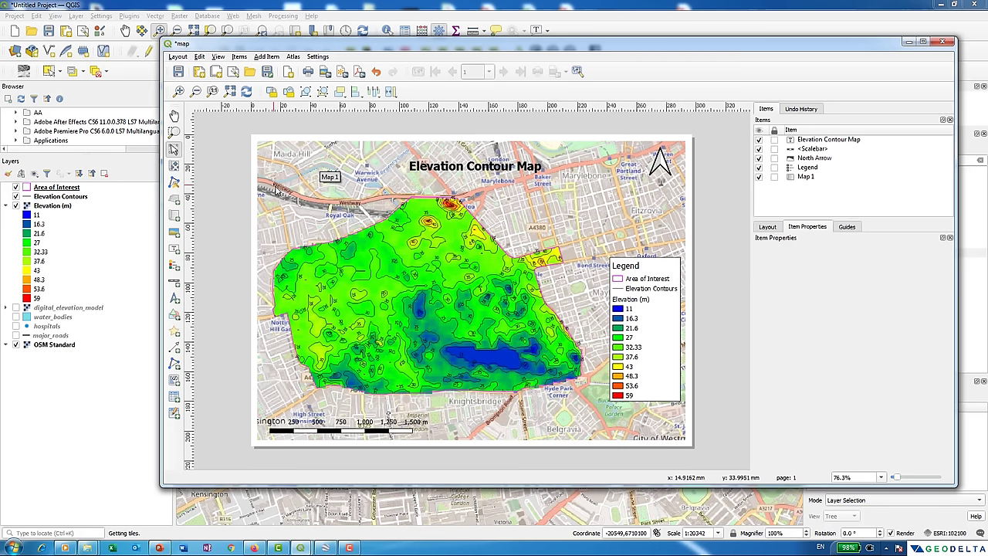
# Lower the OSM Standard layer's global opacity to 62.4% in its Transparency properties.
pyautogui.rightClick(48, 347)
pyautogui.click(107, 524)
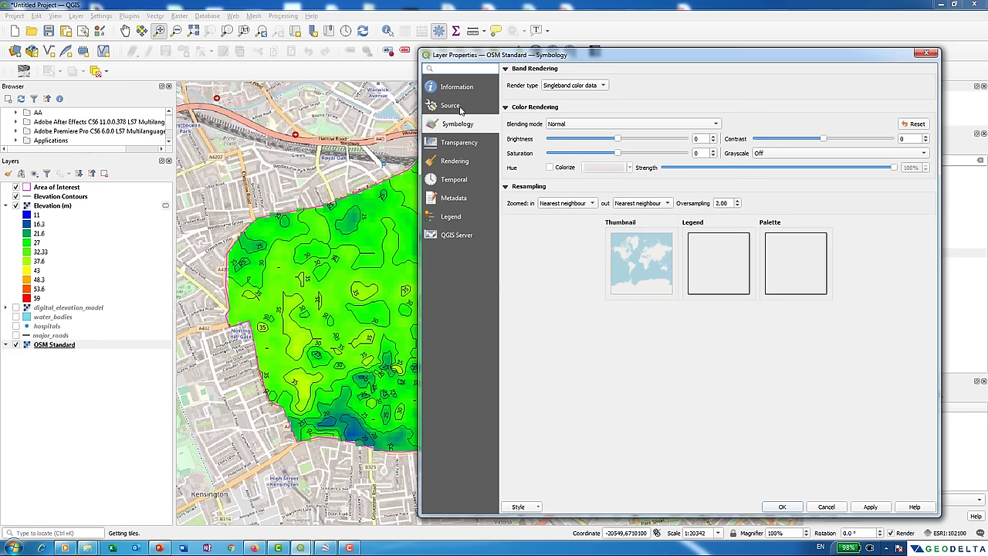
pyautogui.click(459, 142)
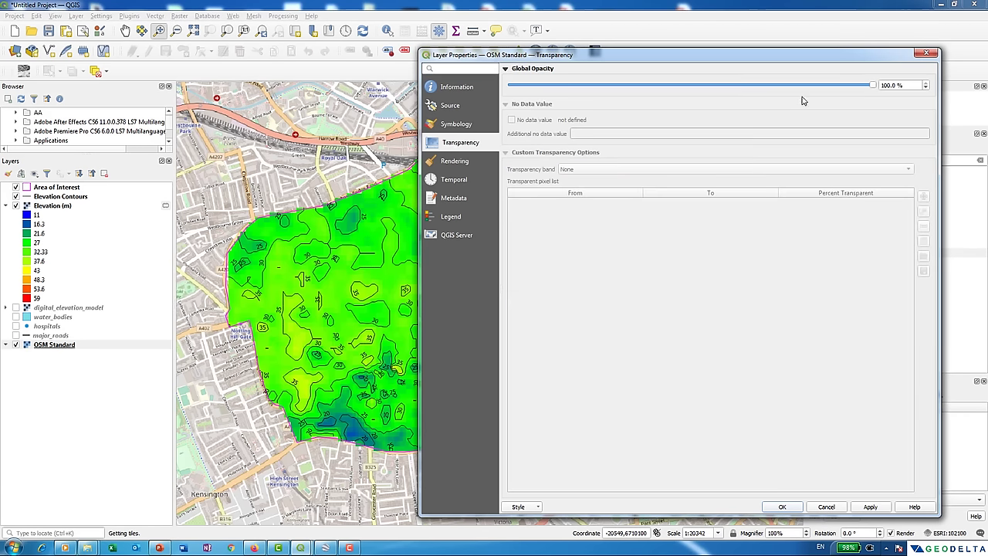
pyautogui.moveTo(873, 87); pyautogui.dragTo(756, 85)
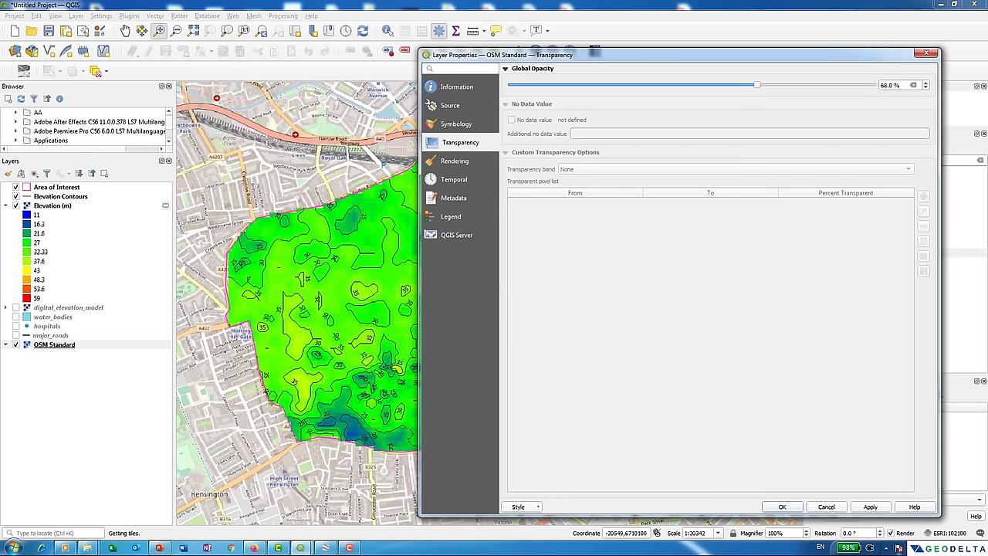
pyautogui.click(870, 506)
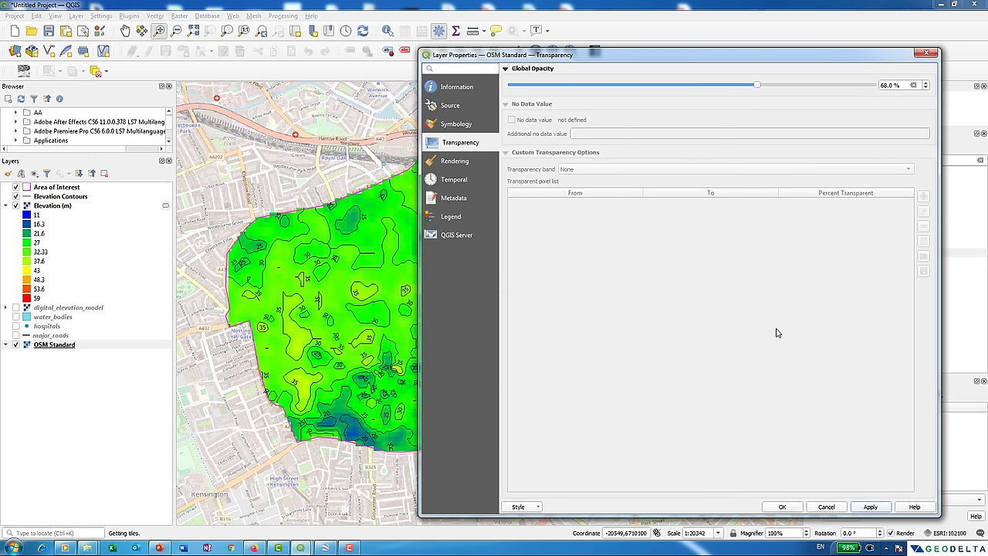
pyautogui.moveTo(757, 85); pyautogui.dragTo(737, 86)
pyautogui.click(868, 506)
pyautogui.click(783, 506)
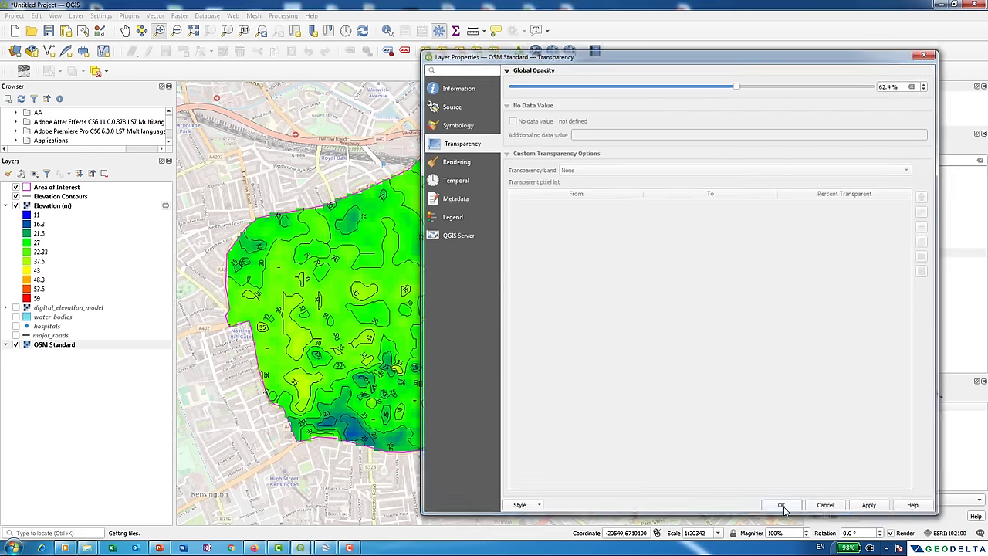
# Back in the print layout, draw a rectangle covering the whole page.
pyautogui.moveTo(301, 548)
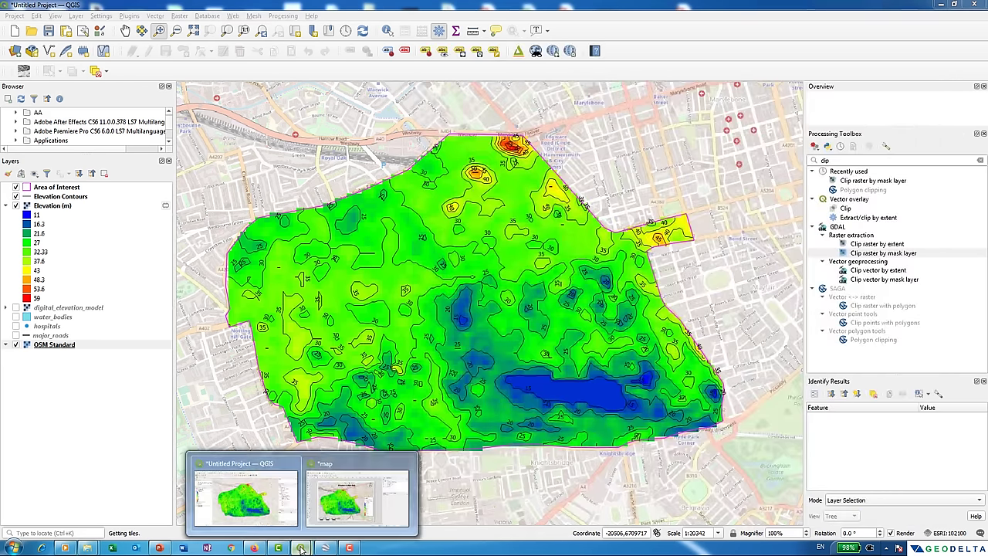
pyautogui.click(356, 494)
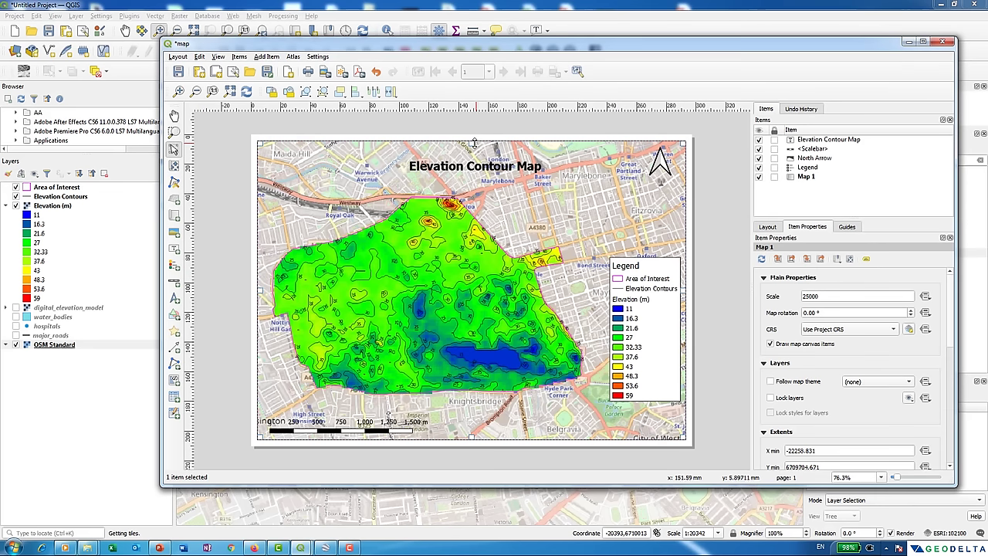
pyautogui.click(727, 286)
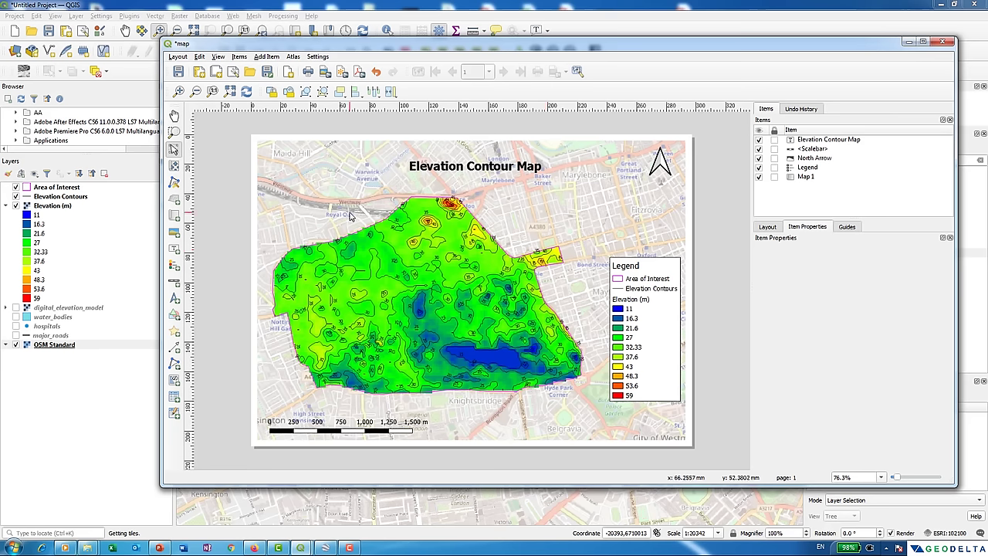
pyautogui.click(266, 56)
pyautogui.moveTo(343, 153)
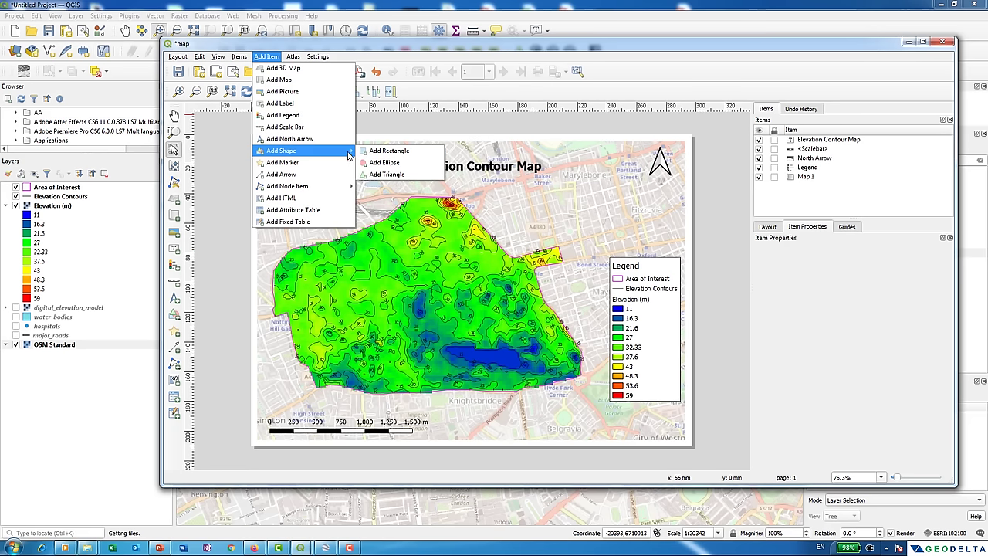
pyautogui.click(398, 154)
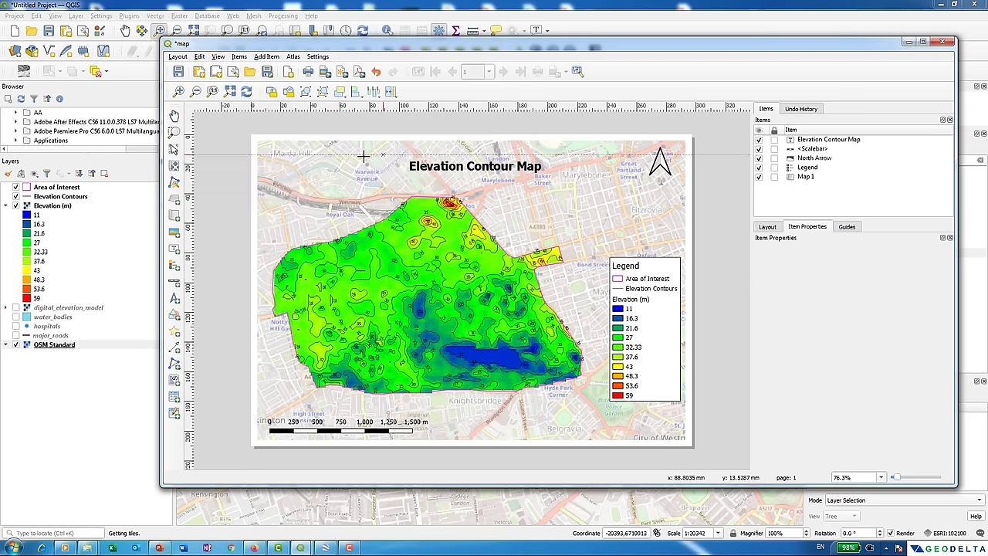
pyautogui.moveTo(257, 139); pyautogui.dragTo(684, 444)
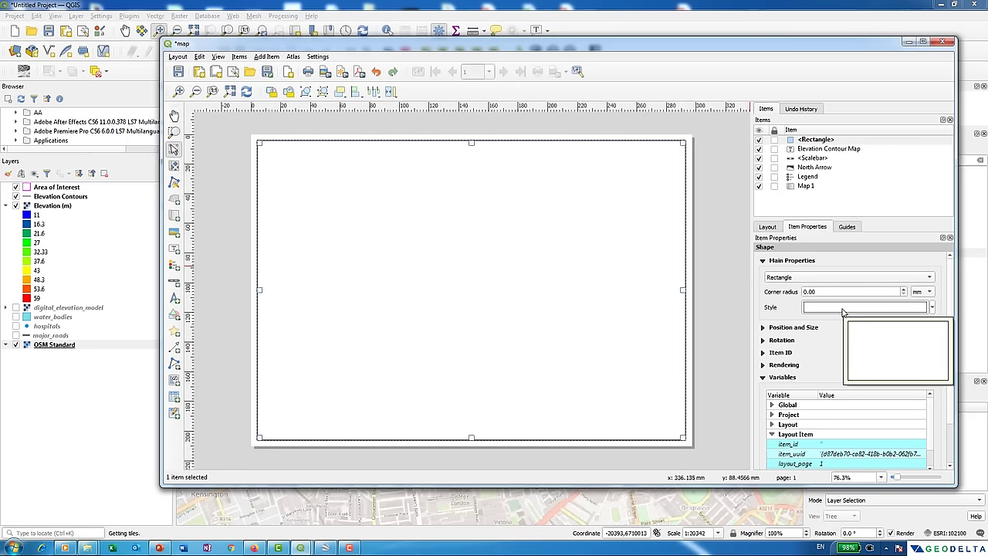
# Change the rectangle's symbol layer type to Outline: Simple line so only the border shows.
pyautogui.click(842, 308)
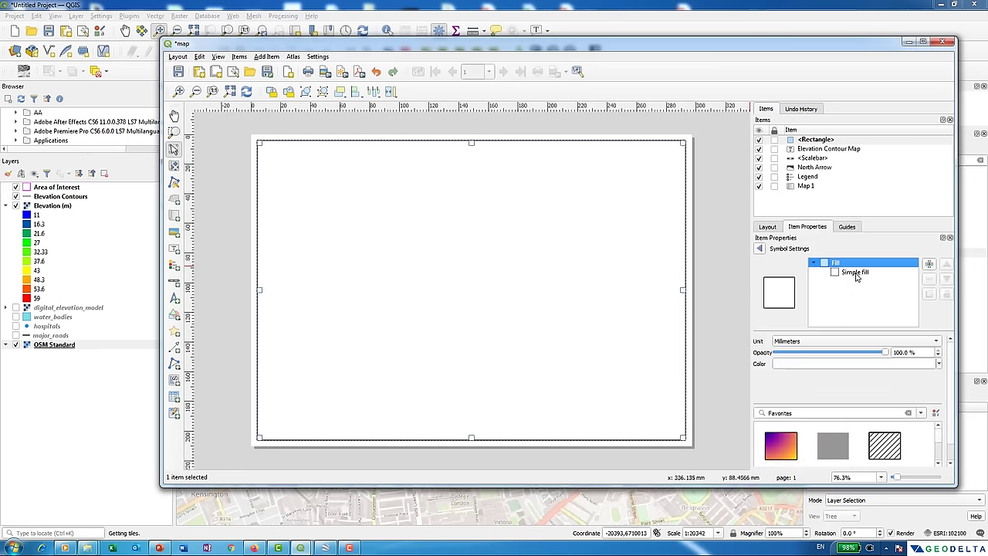
pyautogui.click(854, 273)
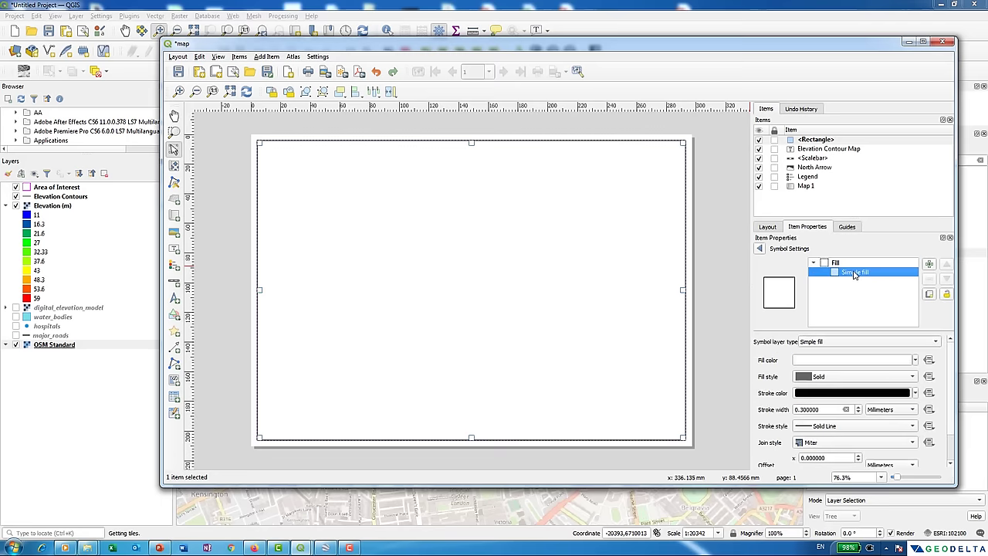
pyautogui.click(806, 343)
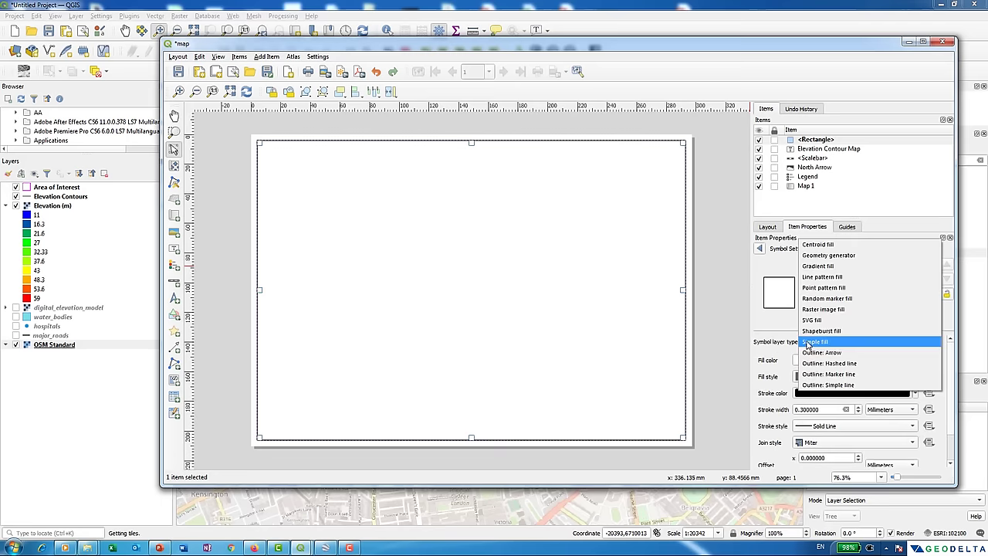
pyautogui.click(841, 385)
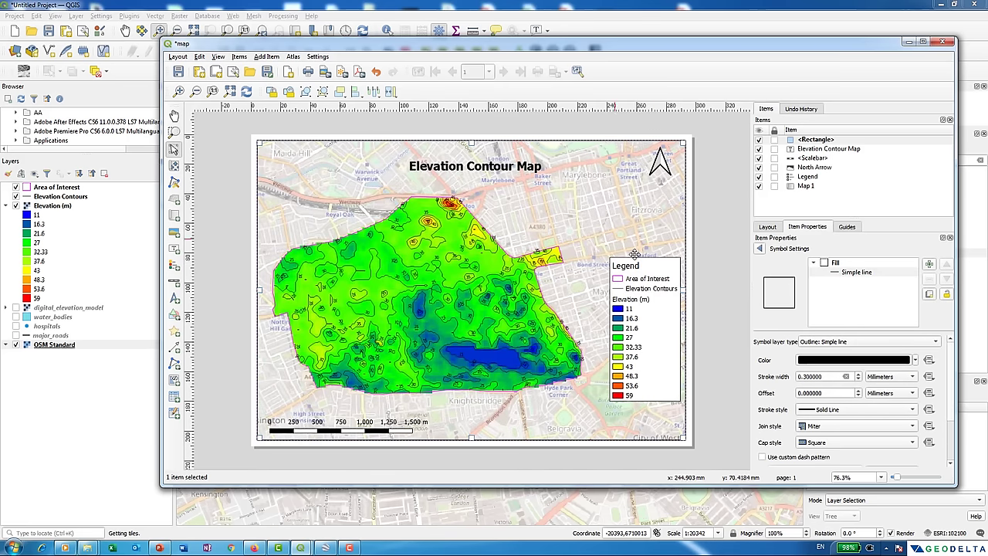
pyautogui.click(731, 241)
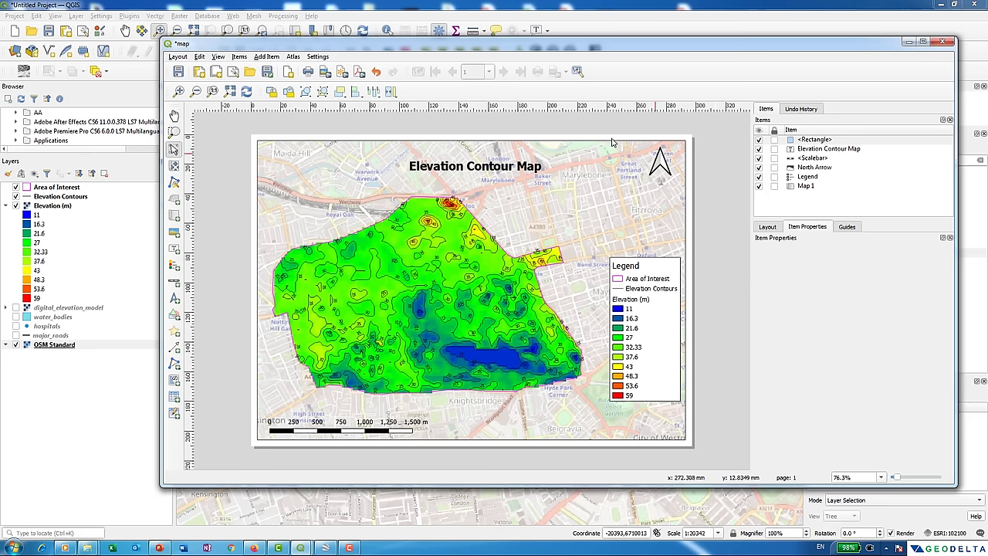
# Start an image export of the layout and create and enter a new Maps folder.
pyautogui.click(178, 58)
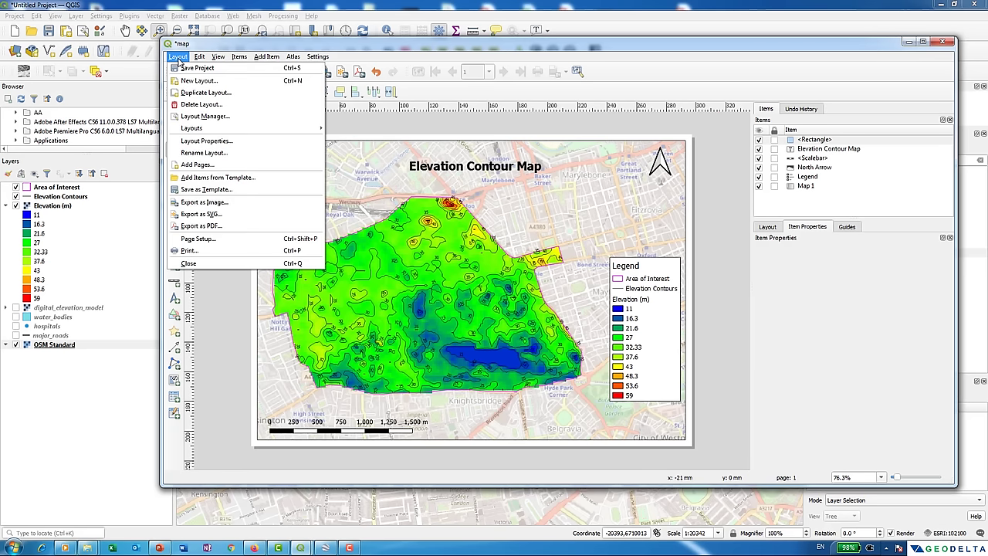
pyautogui.click(216, 203)
pyautogui.rightClick(324, 181)
pyautogui.moveTo(388, 288)
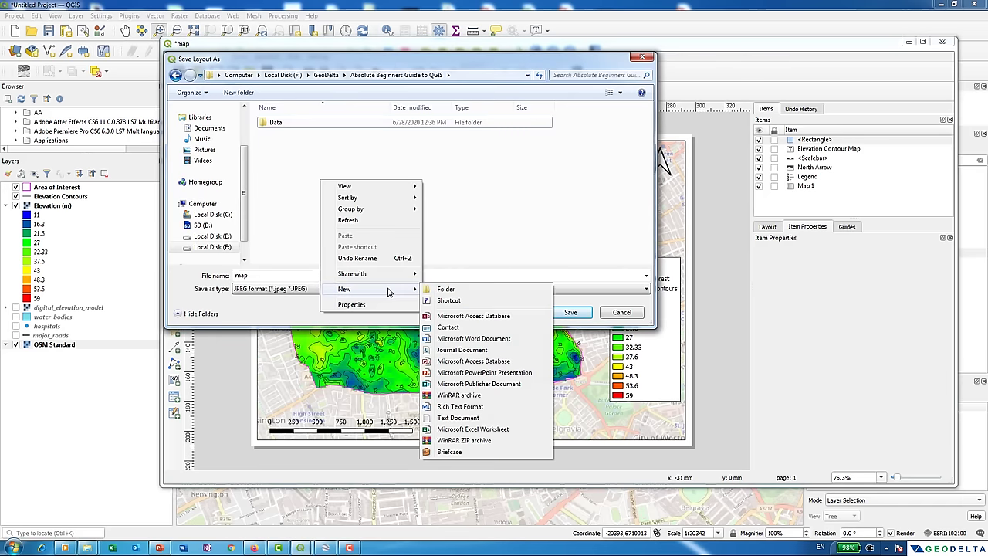
pyautogui.click(444, 287)
pyautogui.write('Maps')
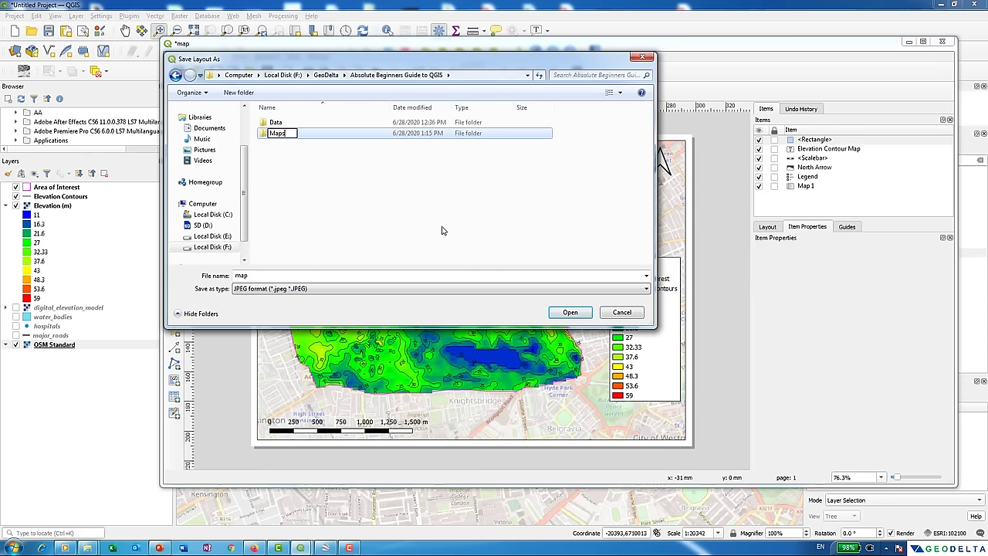
pyautogui.press('Return')
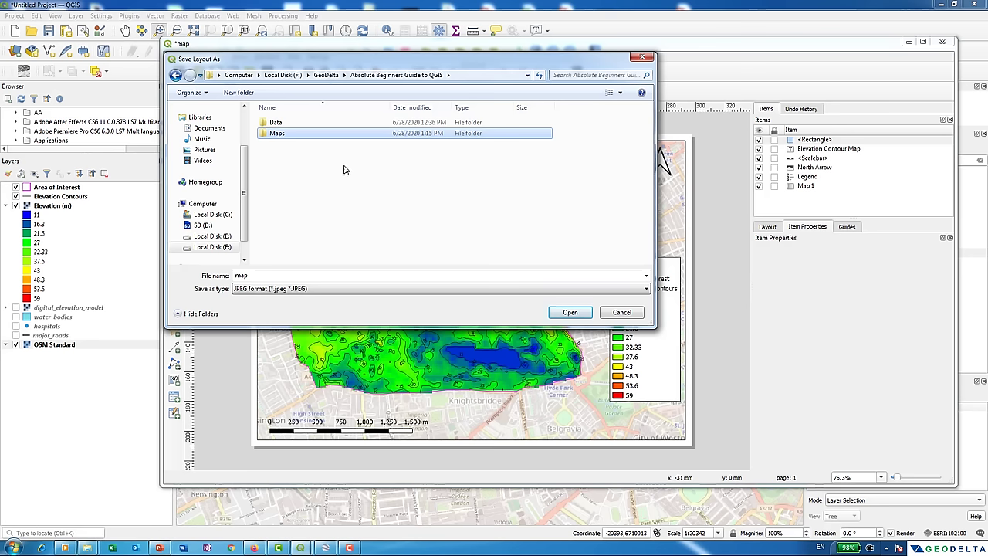
pyautogui.doubleClick(304, 134)
# Save the export as Elevation_Map in JPEG format.
pyautogui.doubleClick(274, 276)
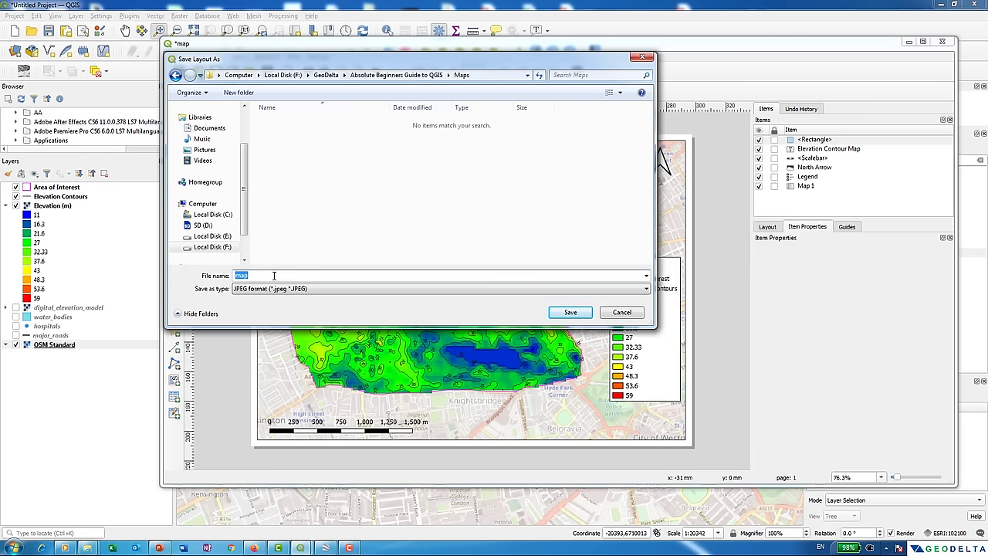
pyautogui.write('Elevation_Map')
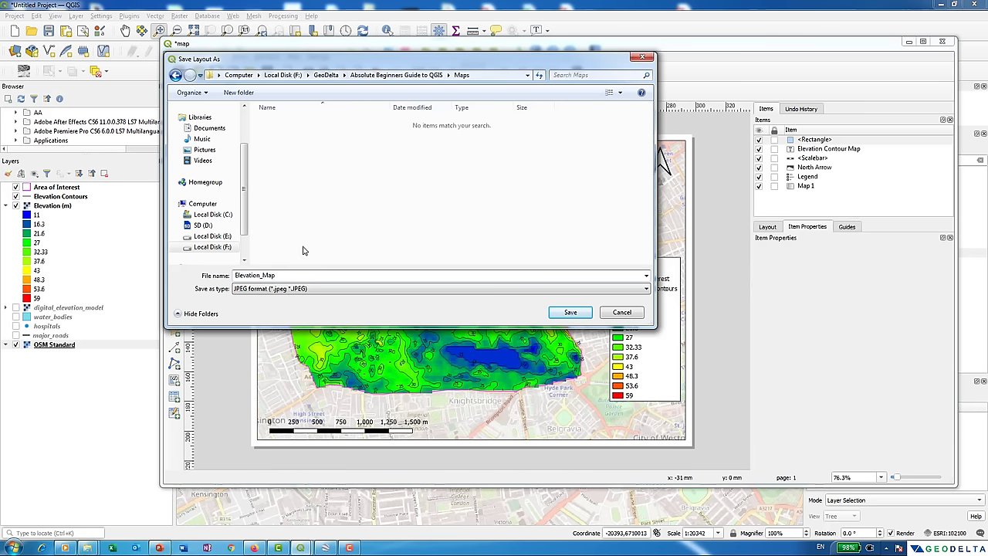
pyautogui.click(312, 290)
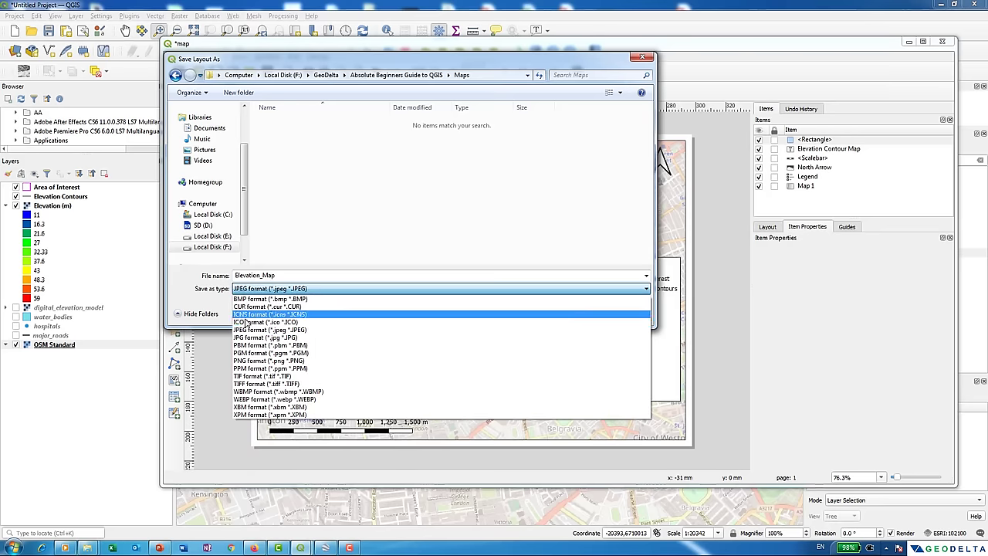
pyautogui.click(255, 330)
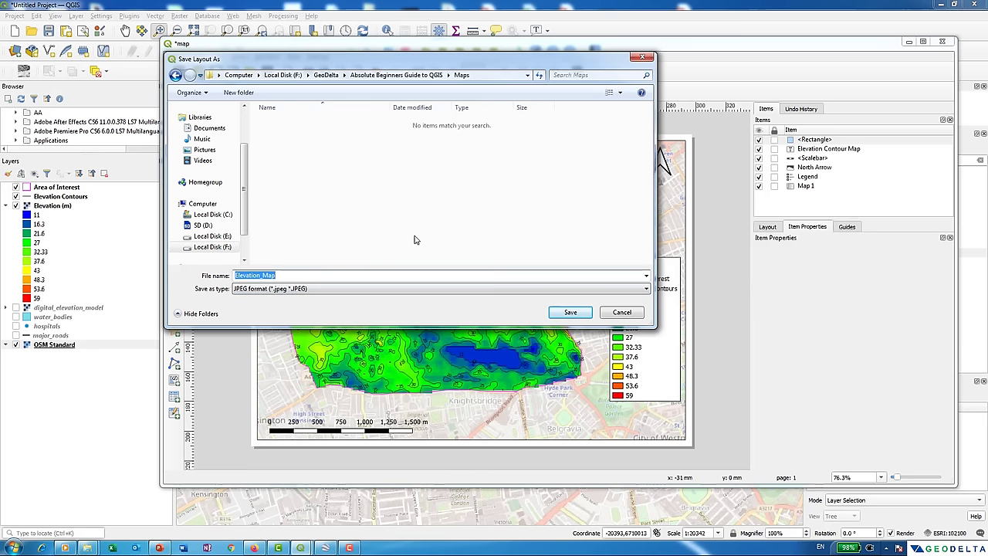
pyautogui.click(567, 313)
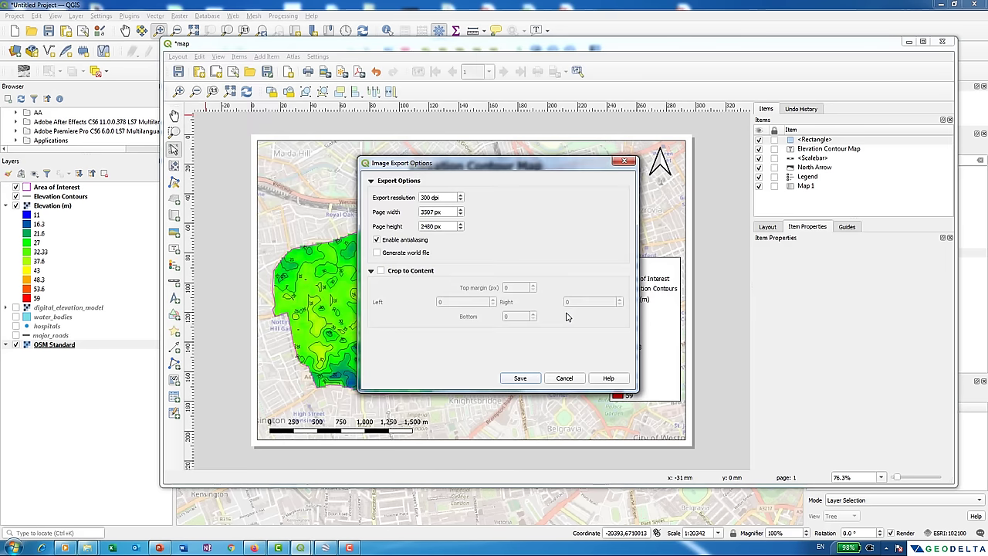
# Change the export resolution from 300 to 150 dpi (1753 × 1240 px) and export the JPEG.
pyautogui.click(431, 199)
pyautogui.moveTo(431, 198); pyautogui.dragTo(417, 197)
pyautogui.write('150')
pyautogui.click(446, 213)
pyautogui.click(520, 378)
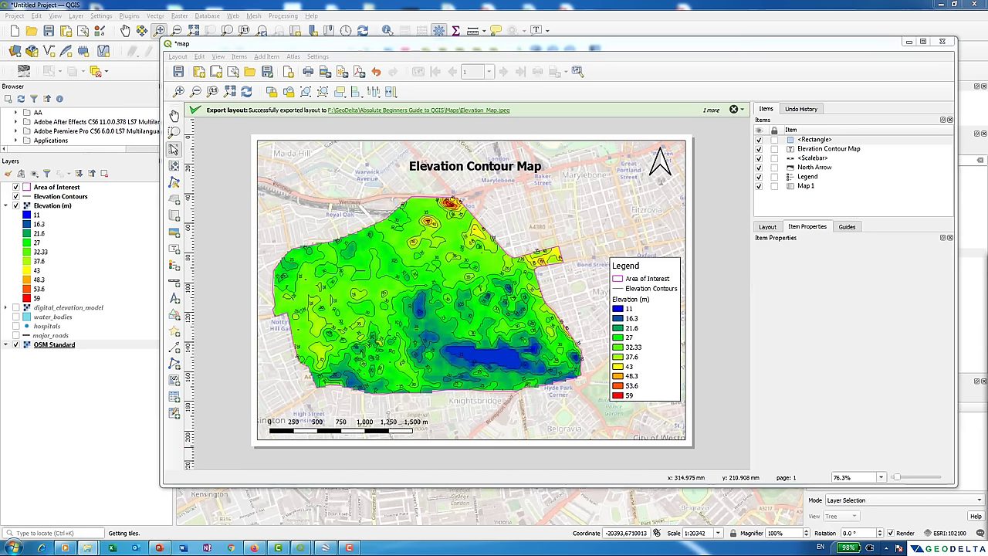
pyautogui.click(418, 109)
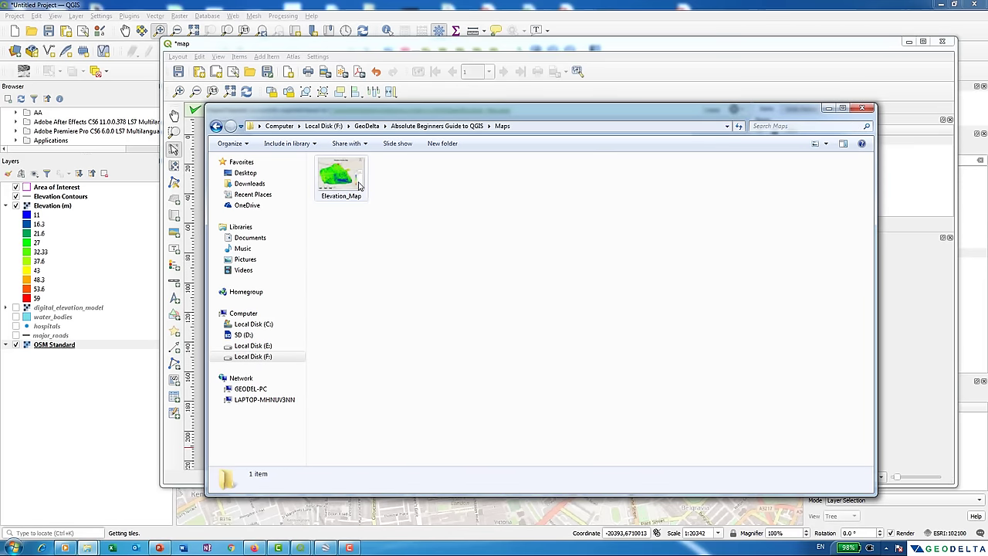
# Open Elevation_Map from the Maps folder in Photo Viewer and play it as a slide show.
pyautogui.click(356, 184)
pyautogui.doubleClick(344, 179)
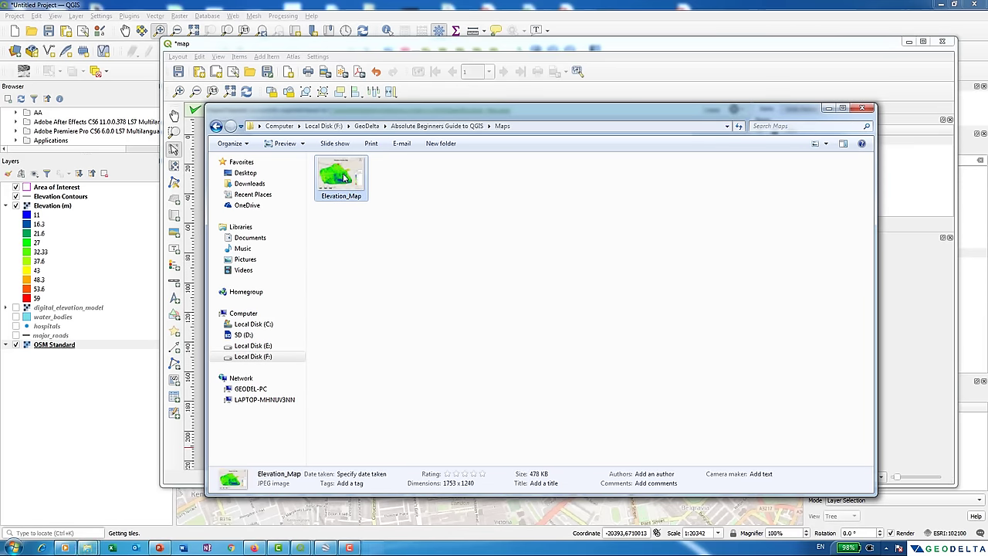
pyautogui.click(494, 524)
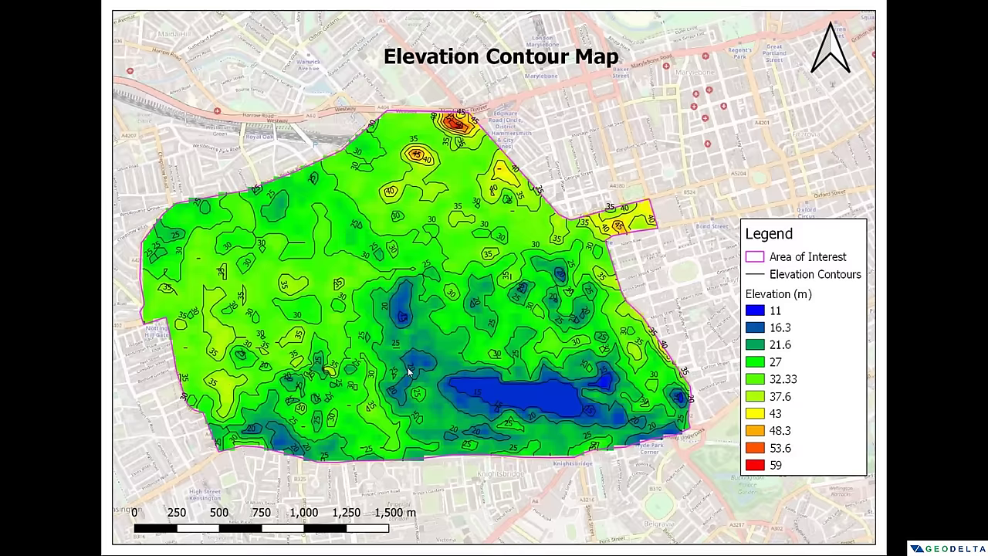
# End the slide show, close Photo Viewer and the Maps folder, then close the print layout.
pyautogui.press('Escape')
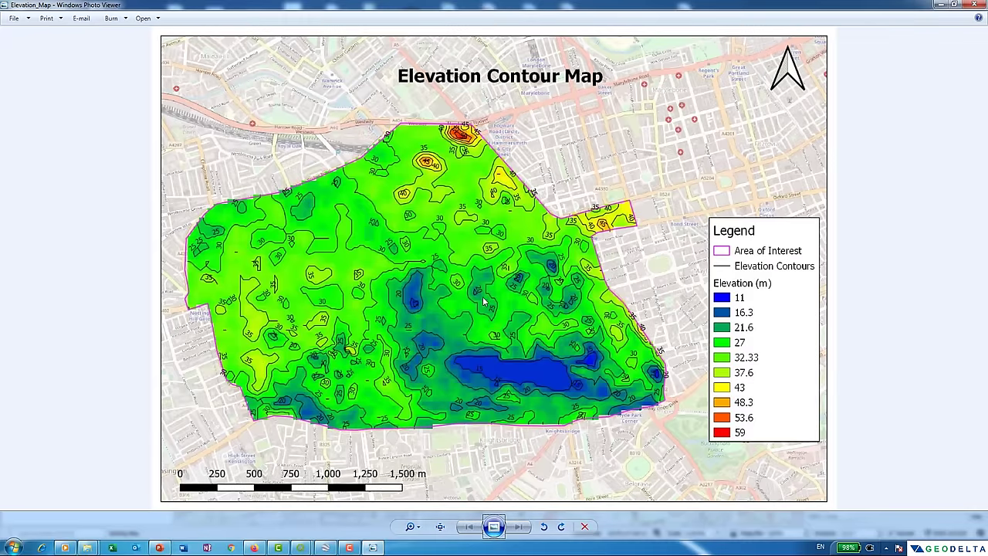
pyautogui.click(954, 4)
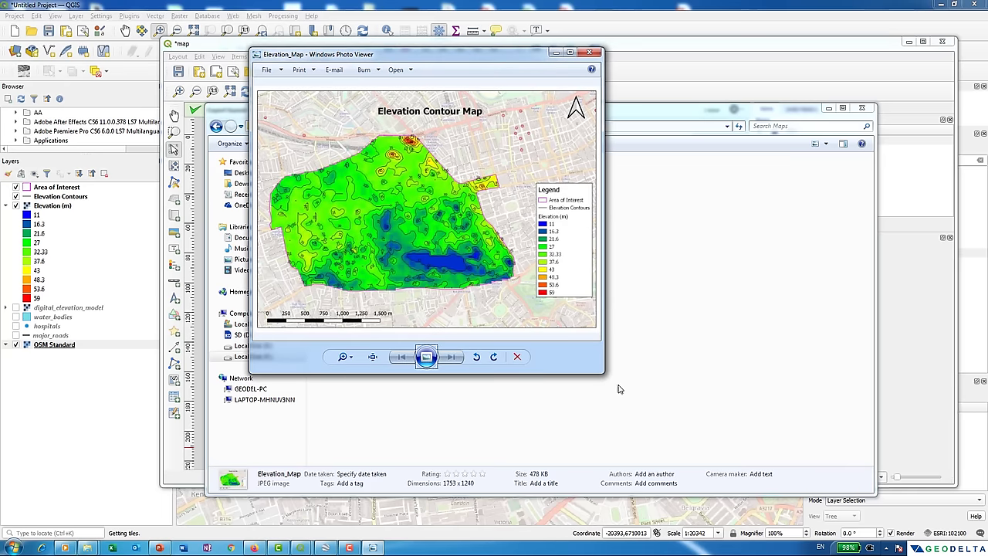
pyautogui.moveTo(606, 378); pyautogui.dragTo(871, 429)
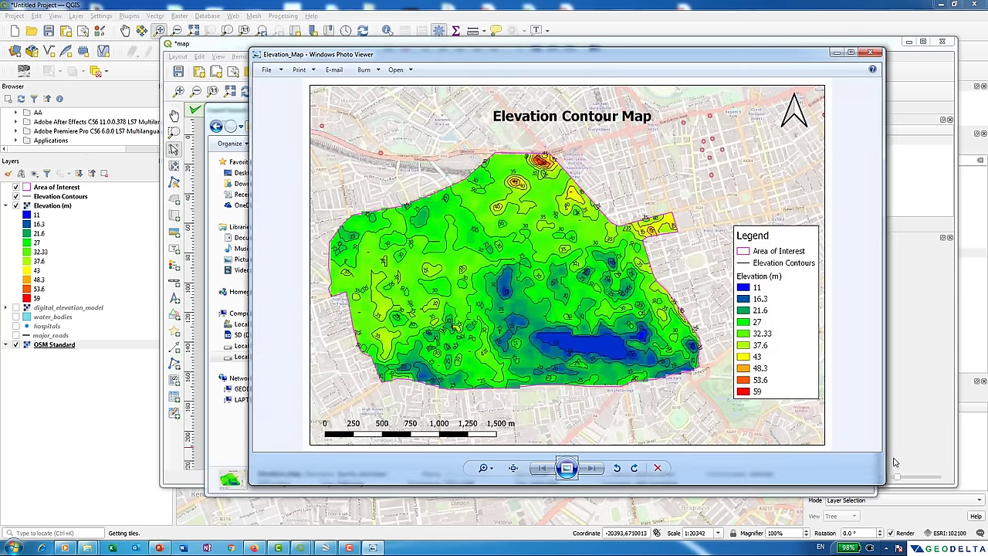
pyautogui.click(861, 53)
pyautogui.click(864, 108)
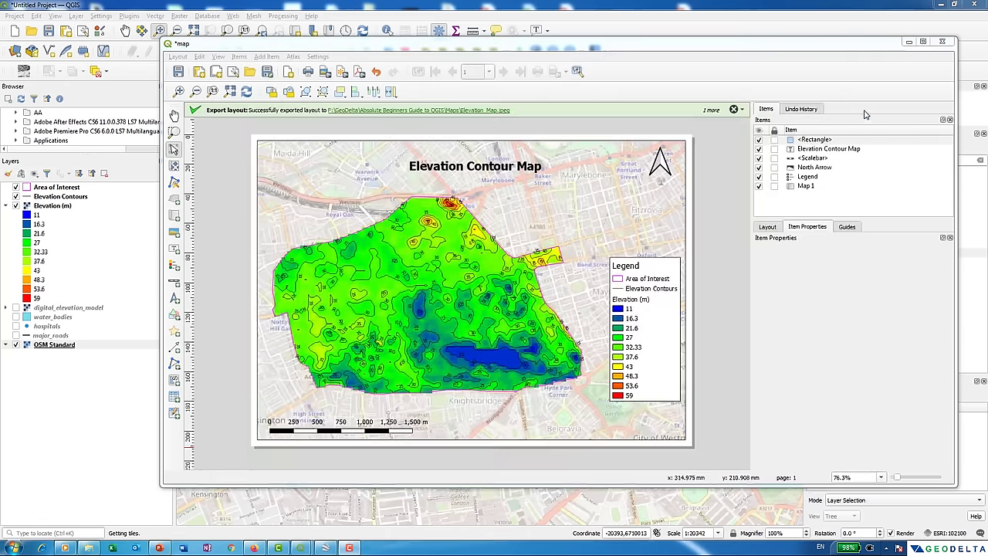
pyautogui.click(942, 41)
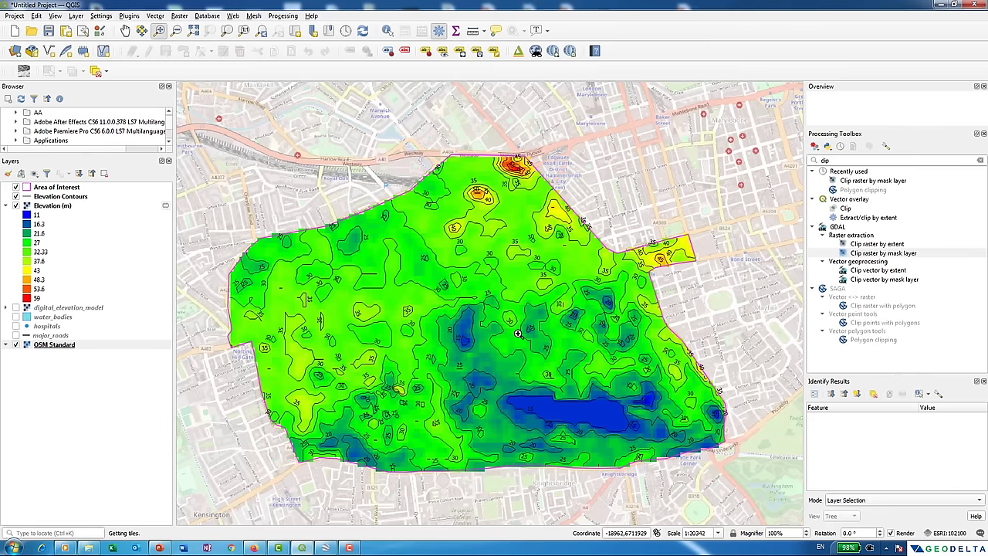